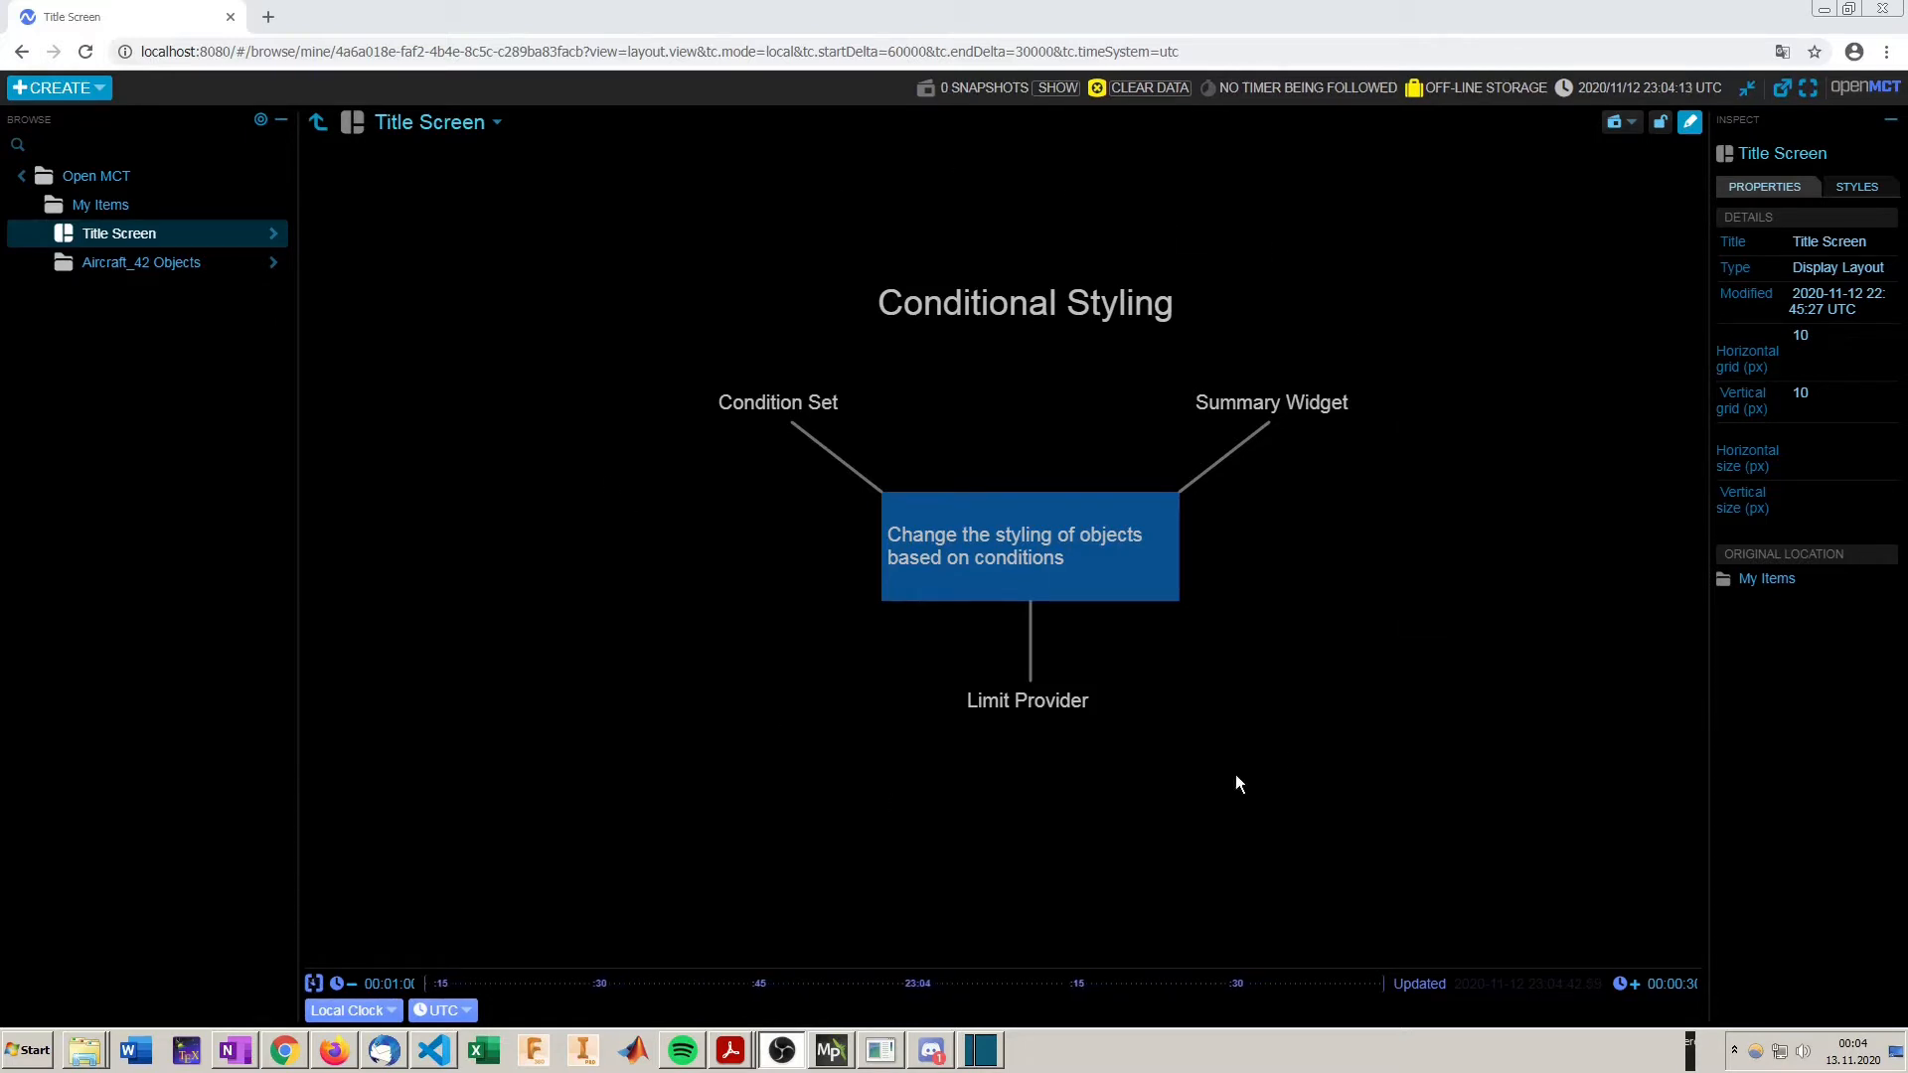
Step: Switch to Mission Planner and, in the flight plan, set waypoint 3's altitude to 15
click(834, 1050)
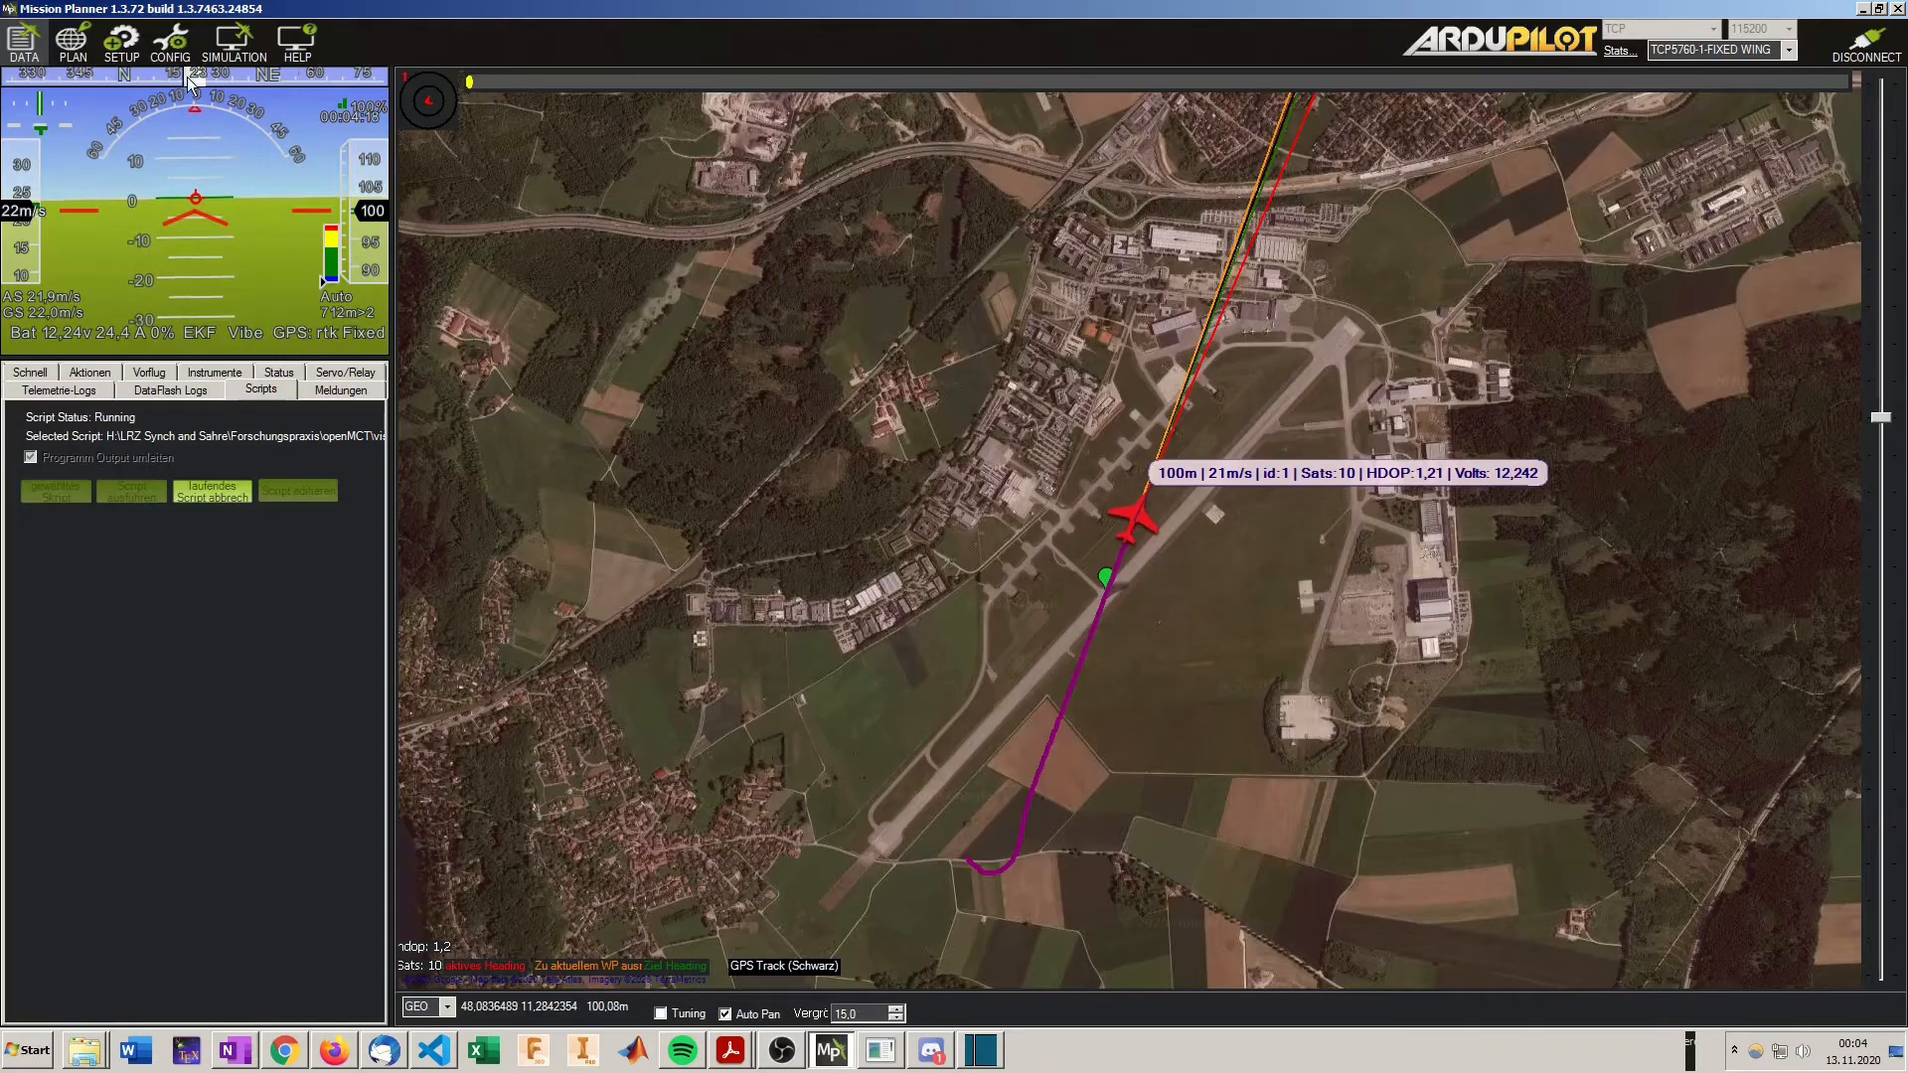
click(72, 43)
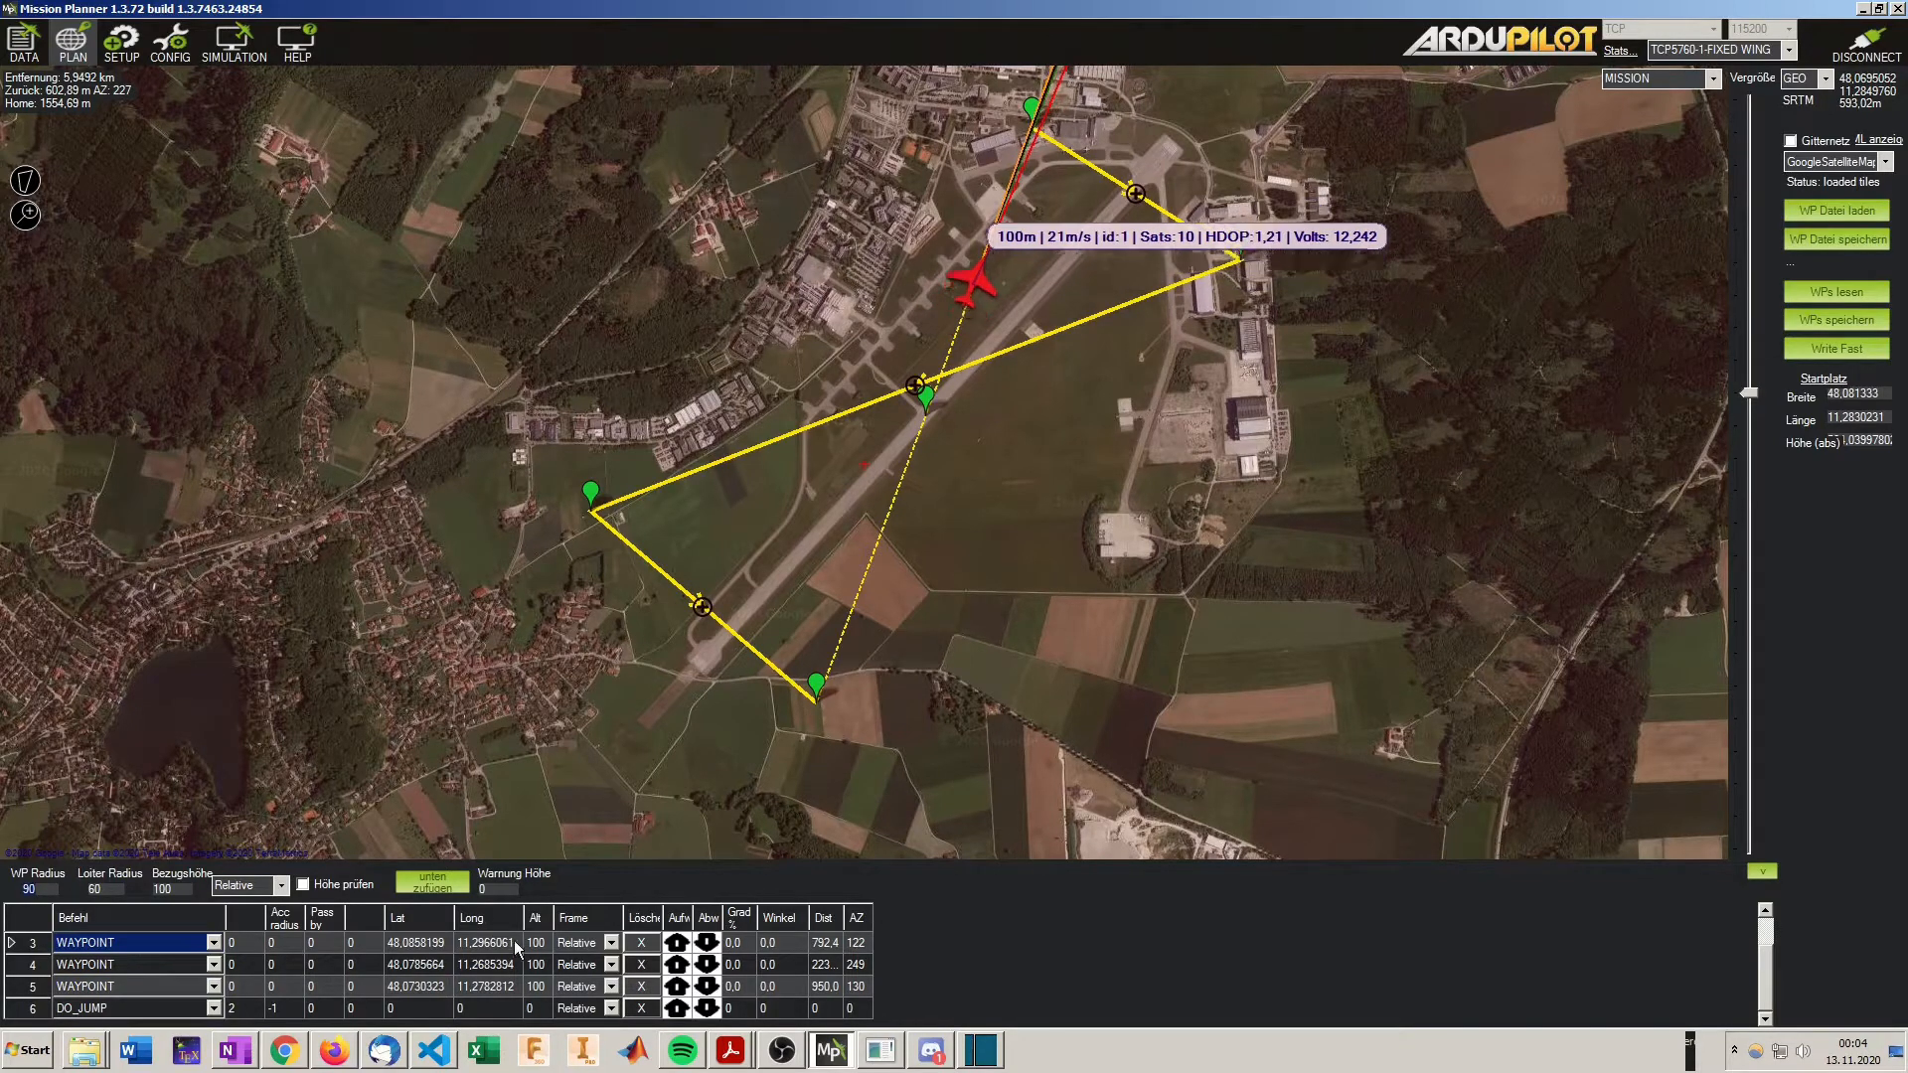
click(539, 943)
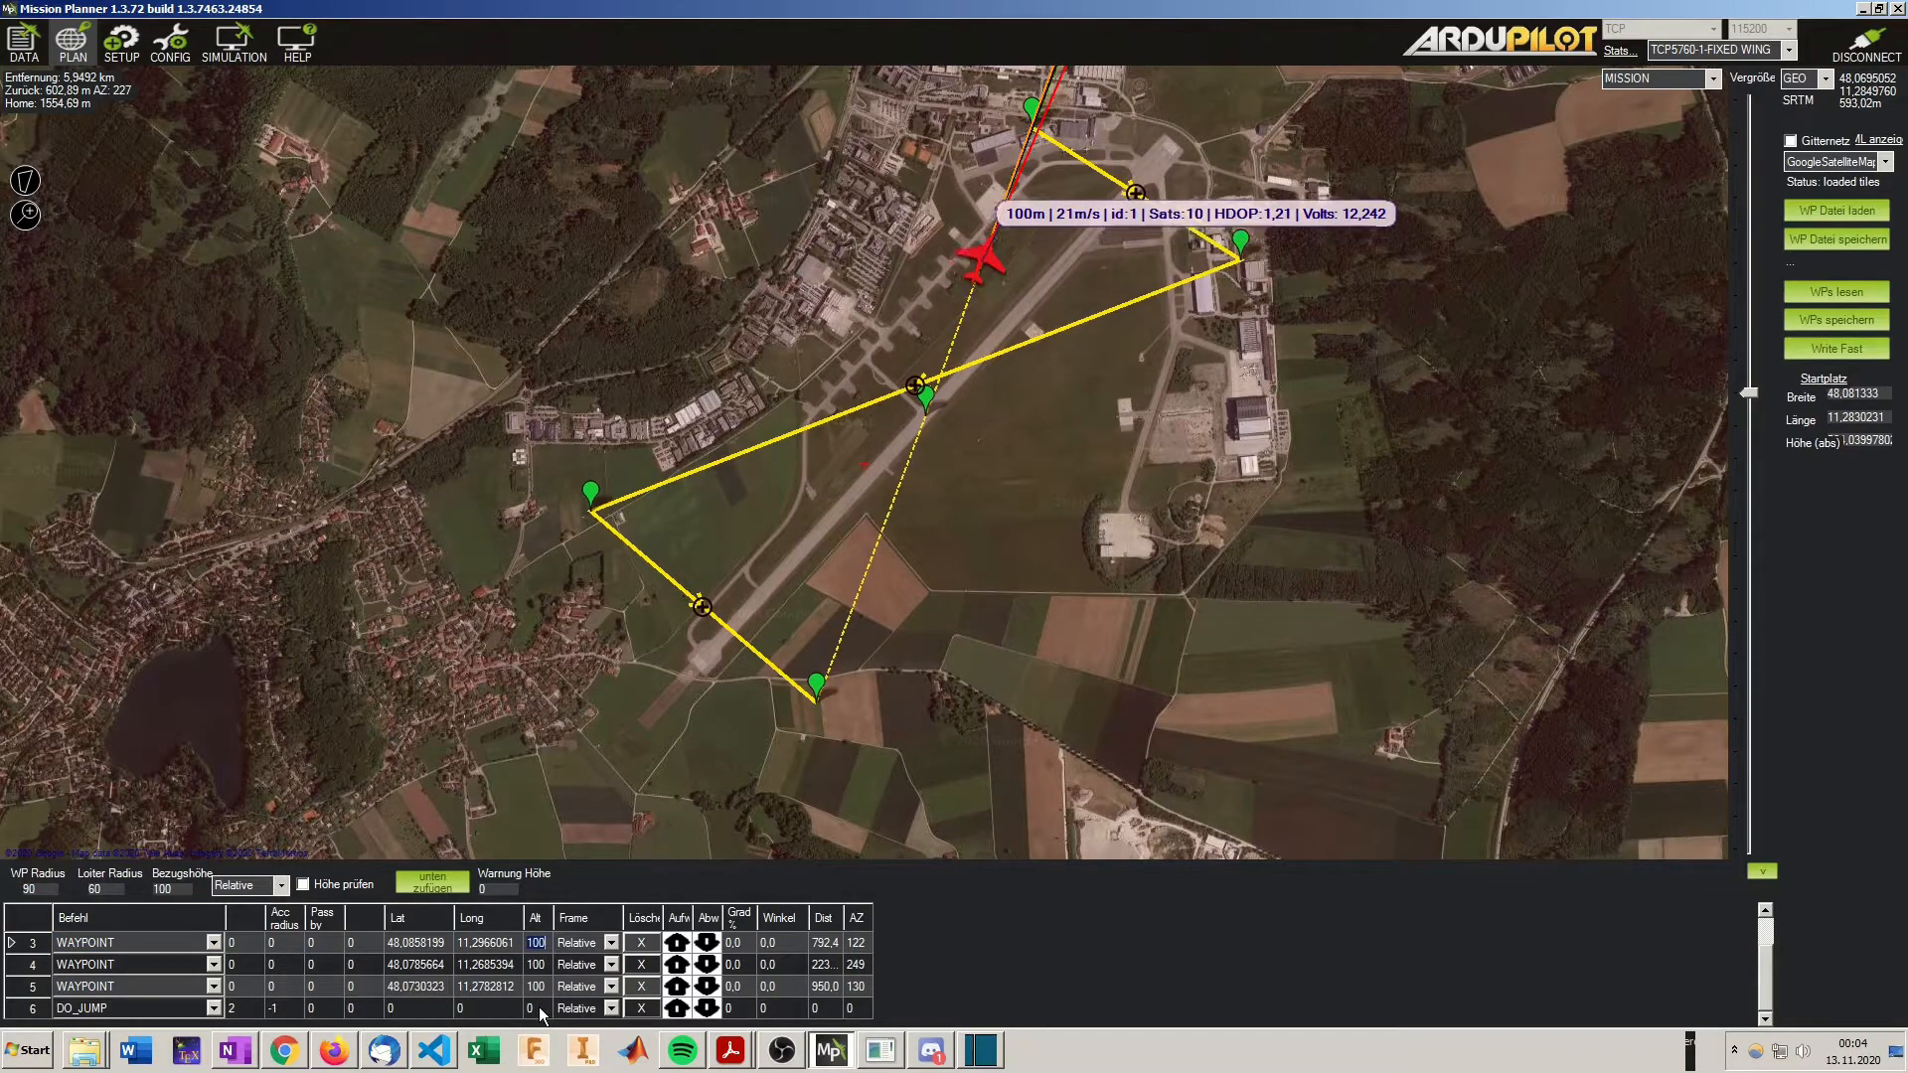
text(15)
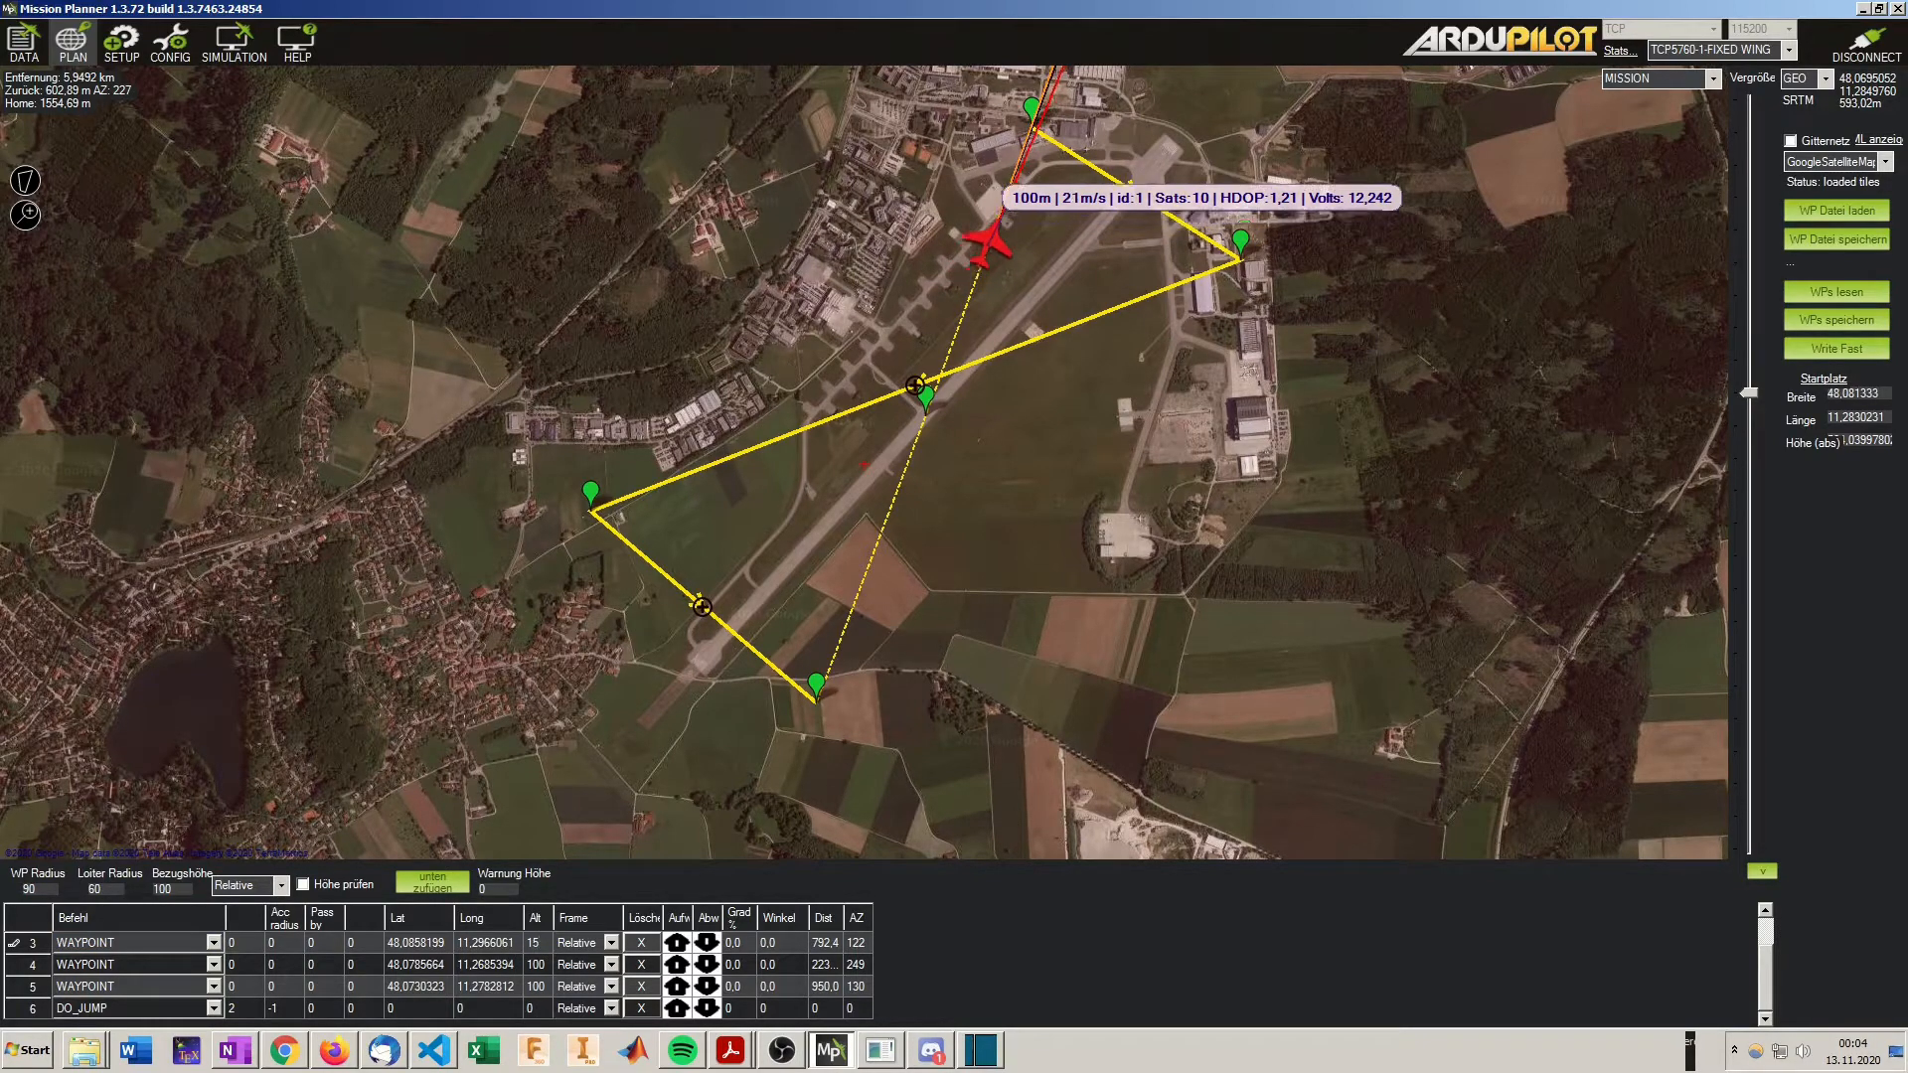
key(Return)
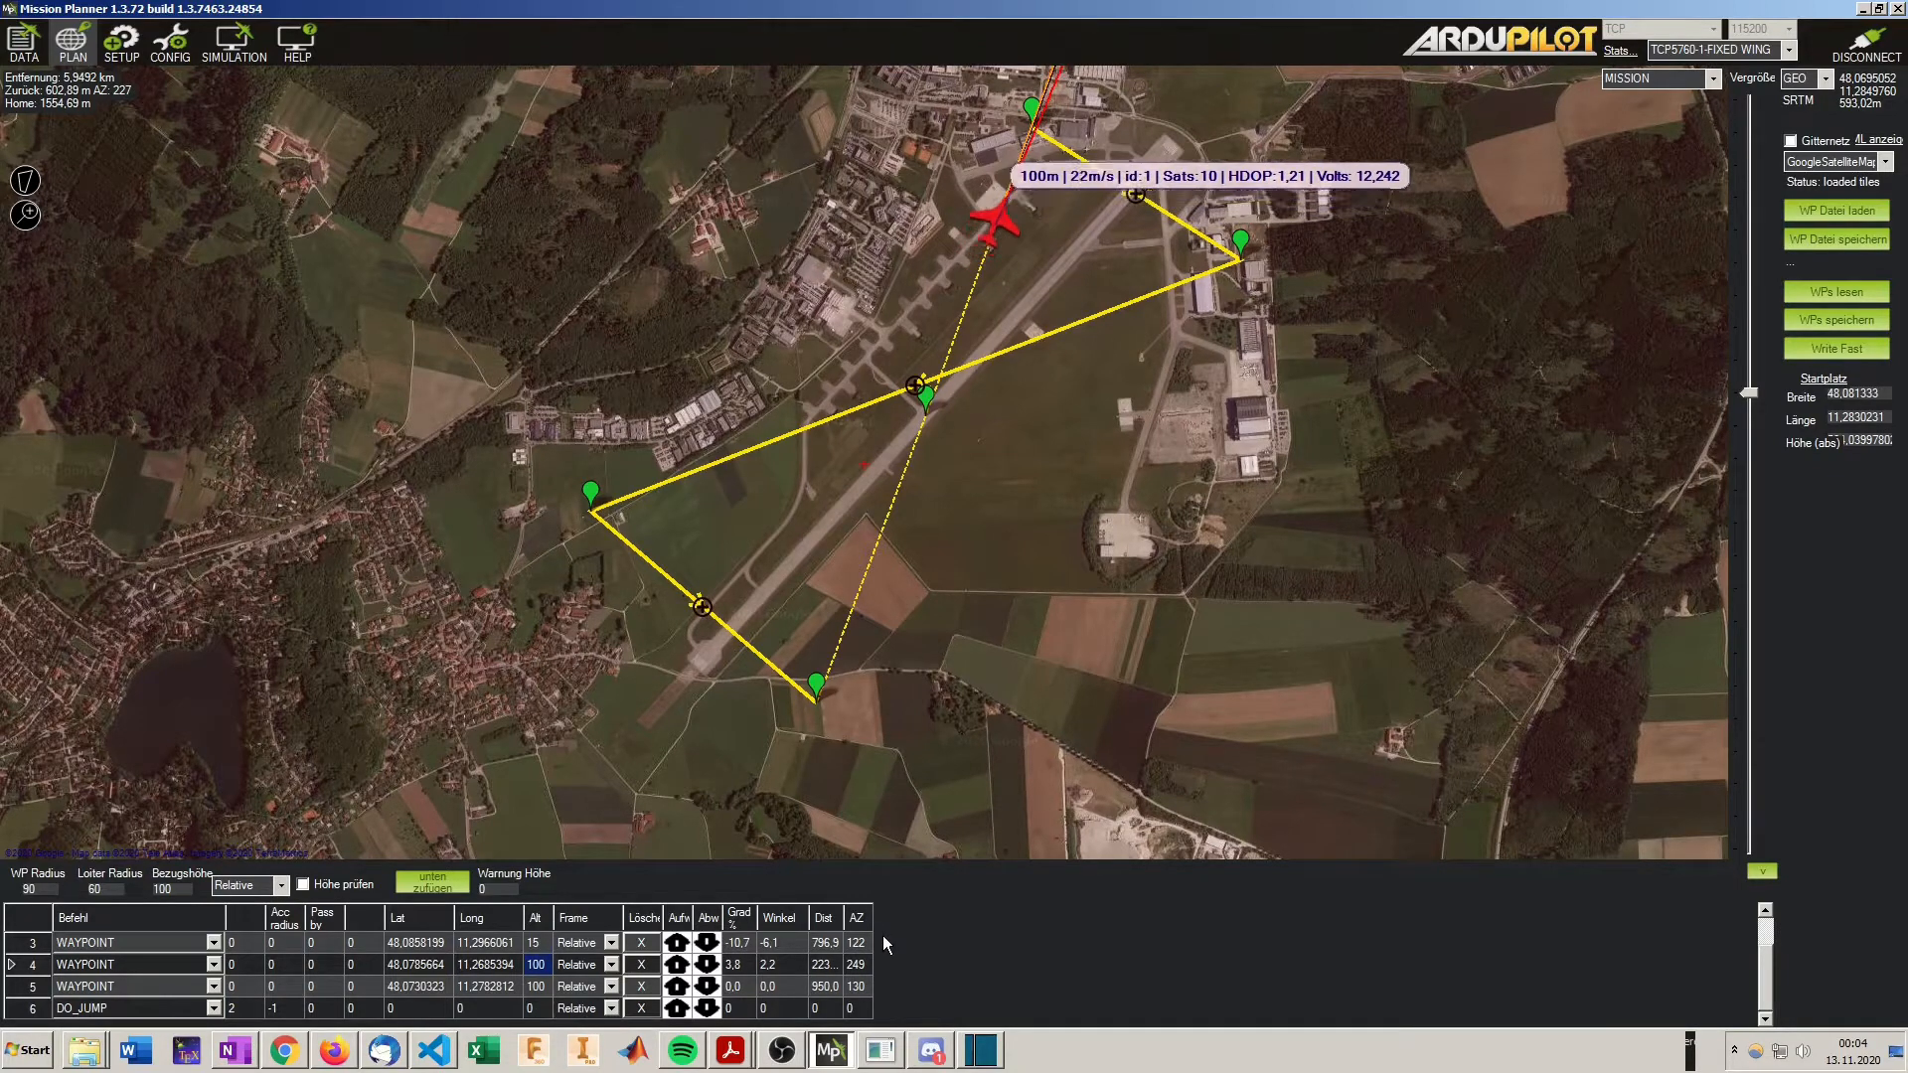
Step: Set the altitude of waypoint 5 in the flight plan to 15
click(140, 985)
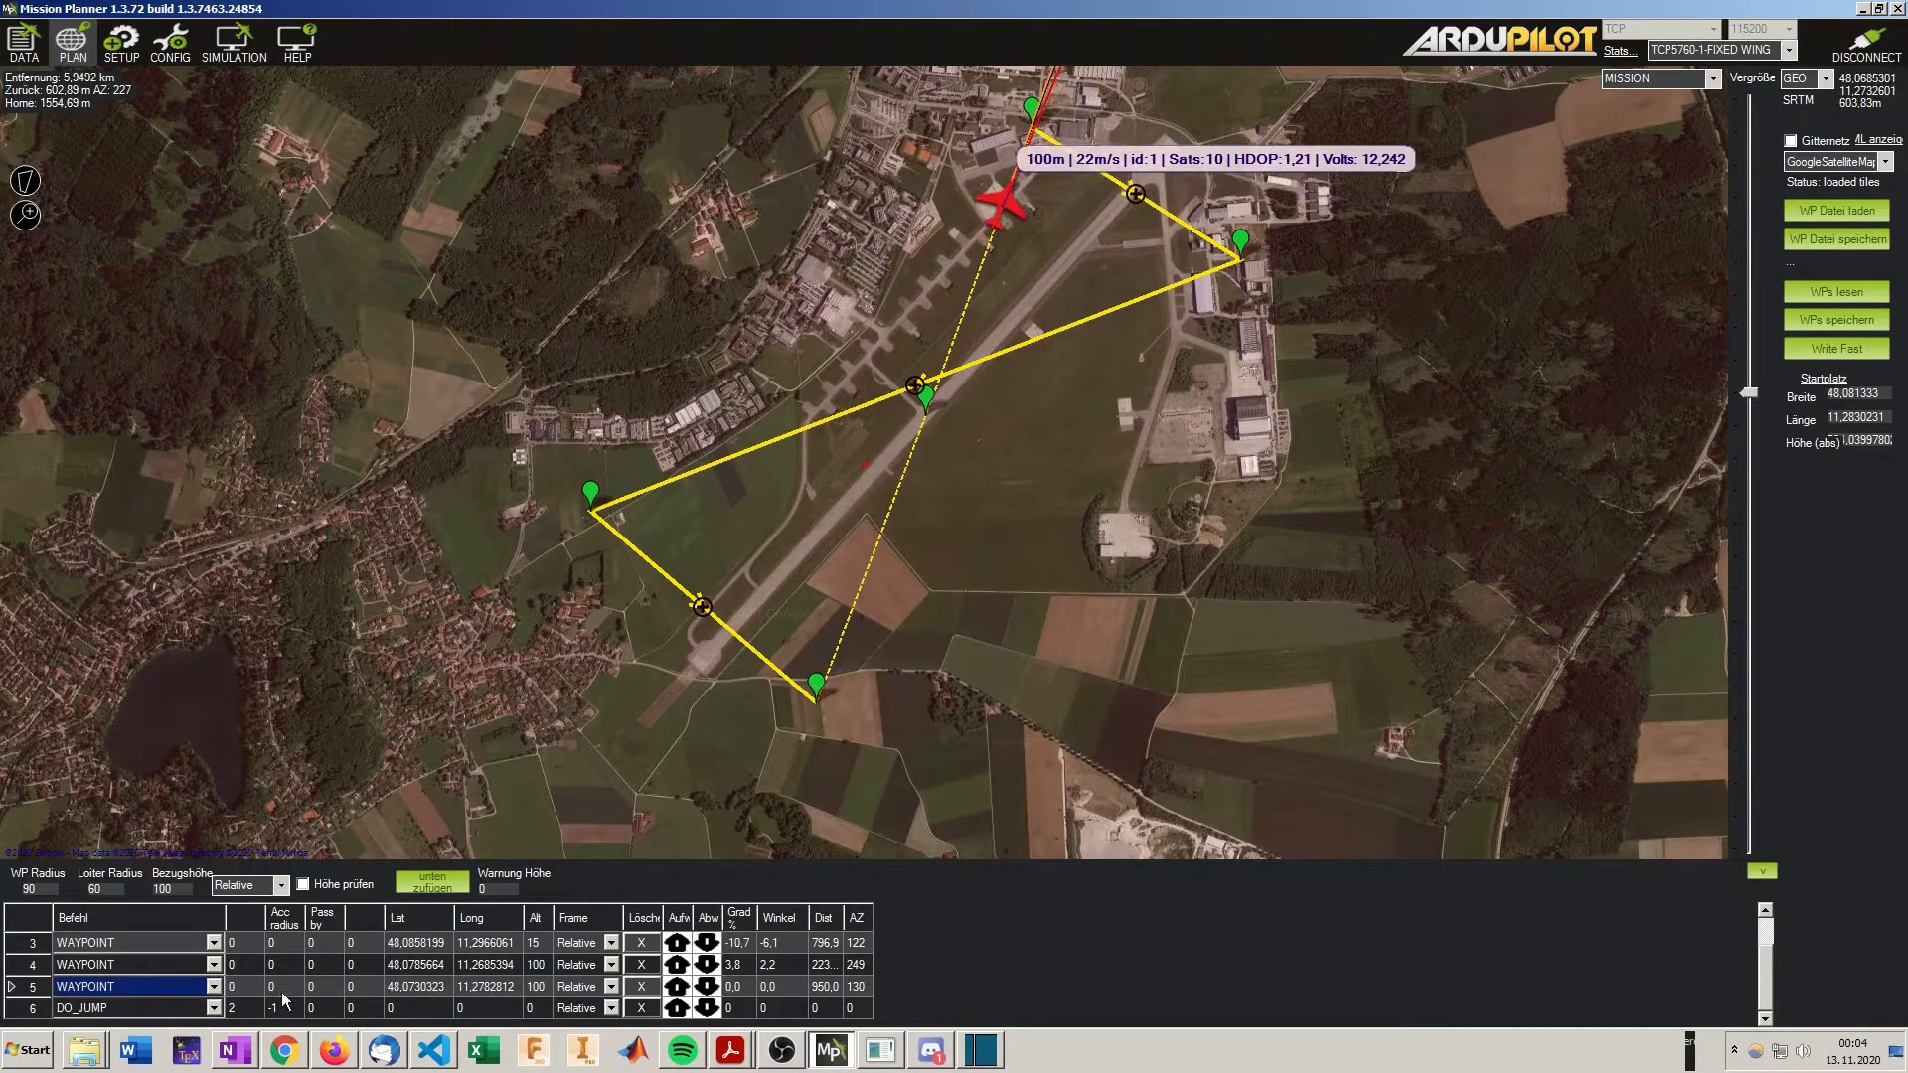
click(532, 988)
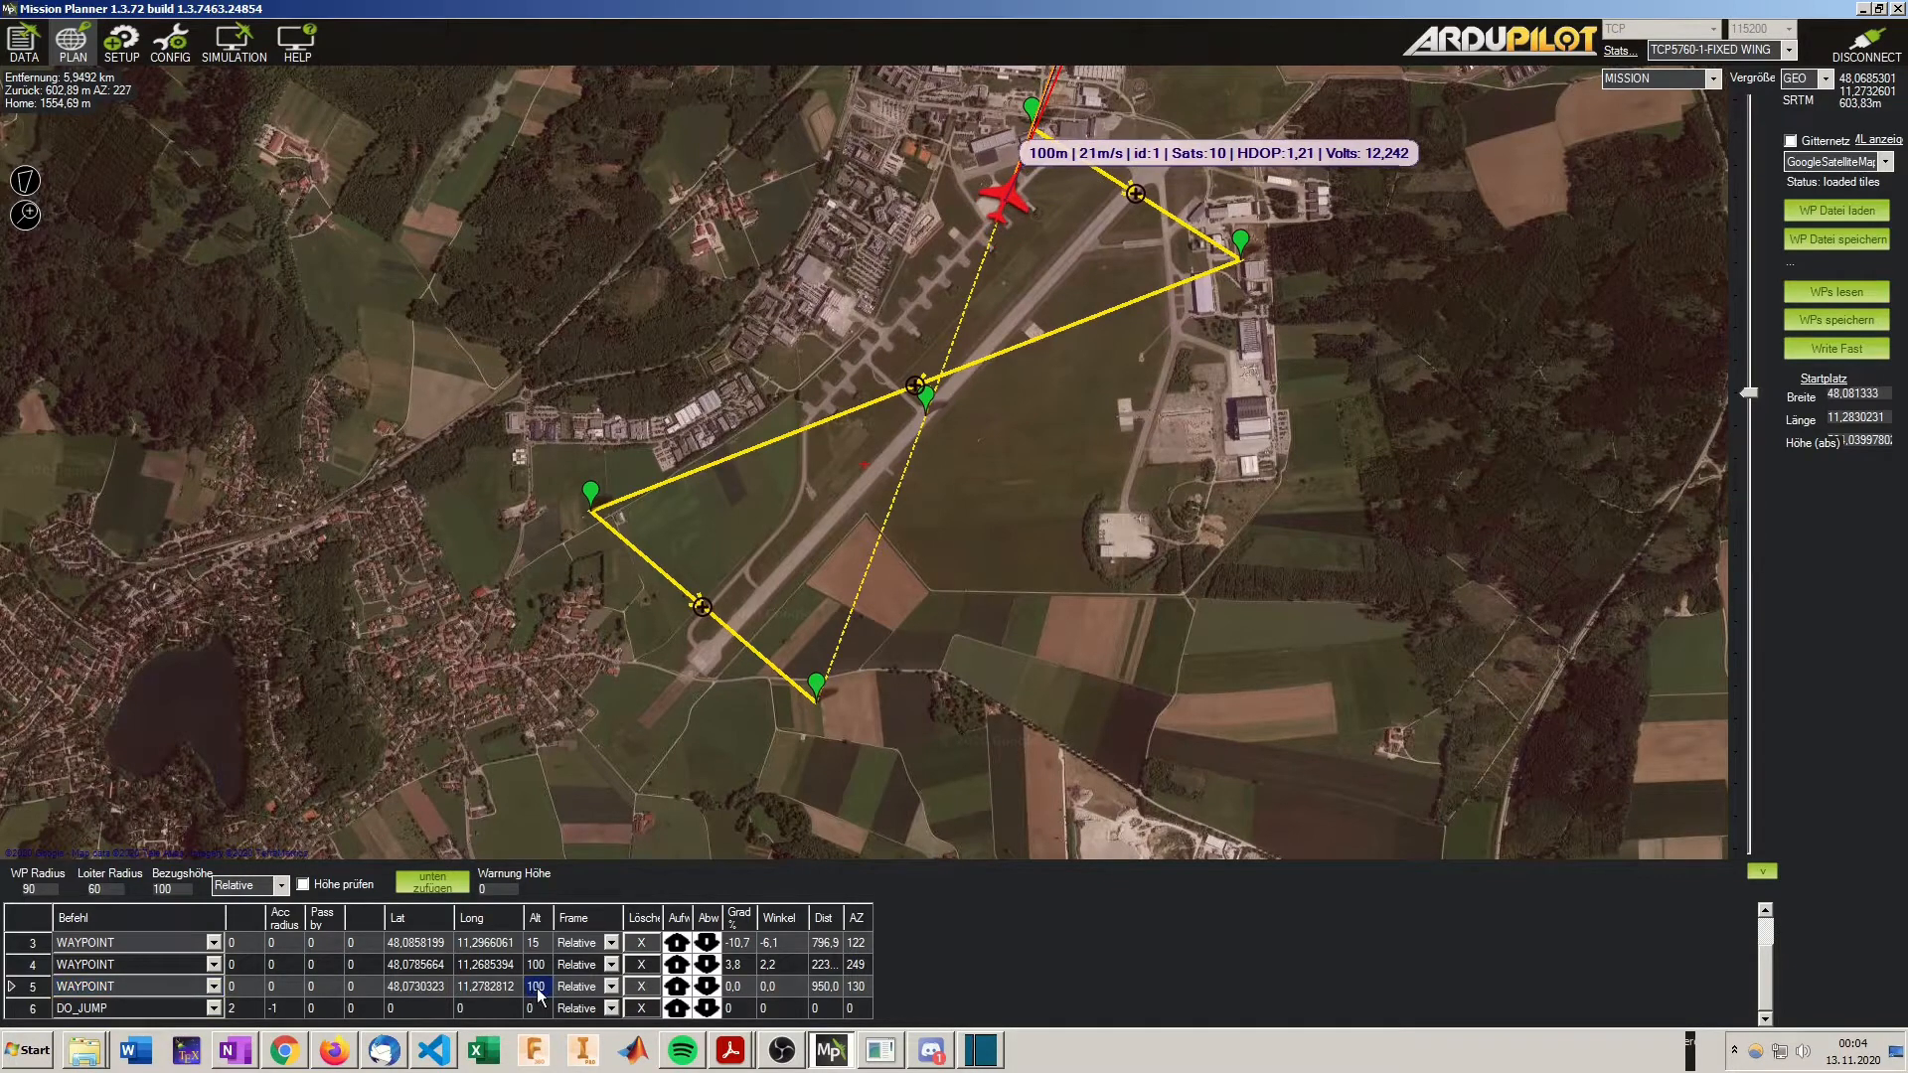
click(537, 989)
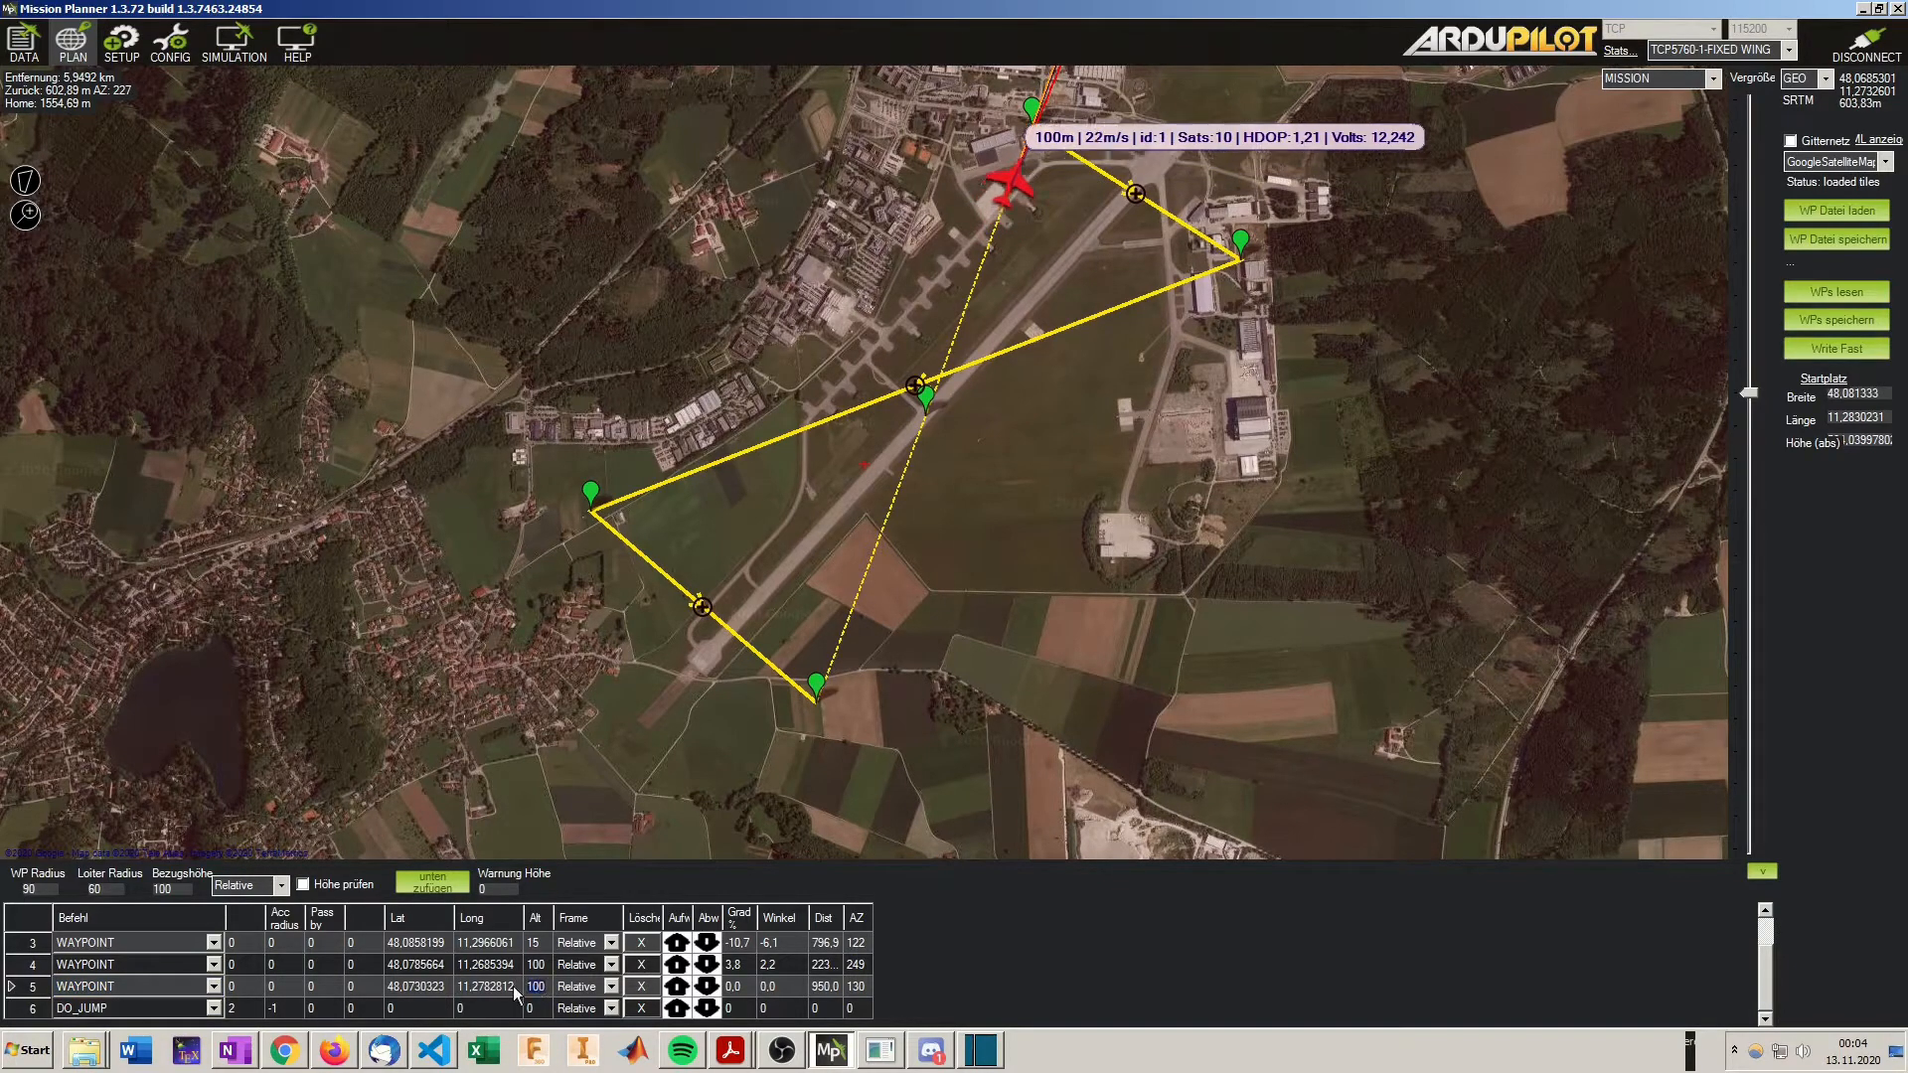
text(15)
key(Return)
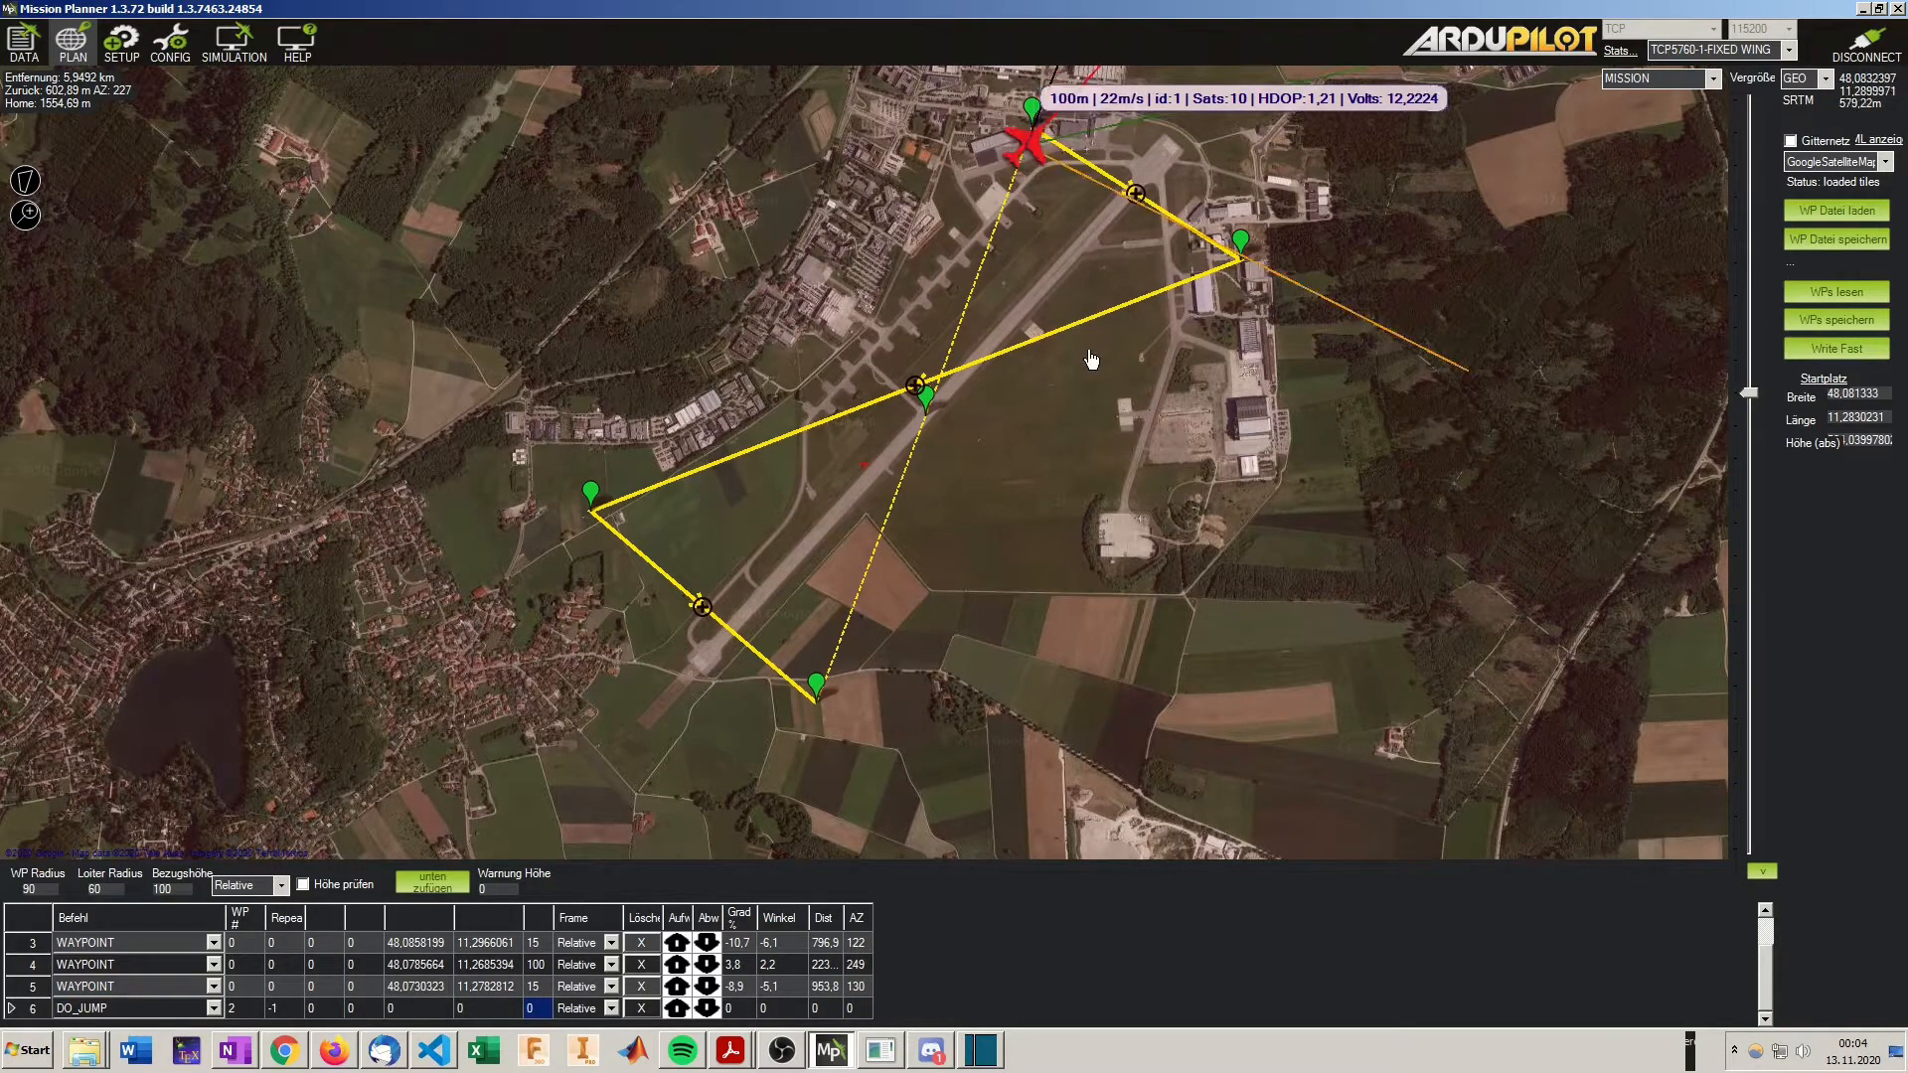
Step: Start a simulation with the Plane firmware and write the edited mission waypoints to the simulated aircraft
click(229, 43)
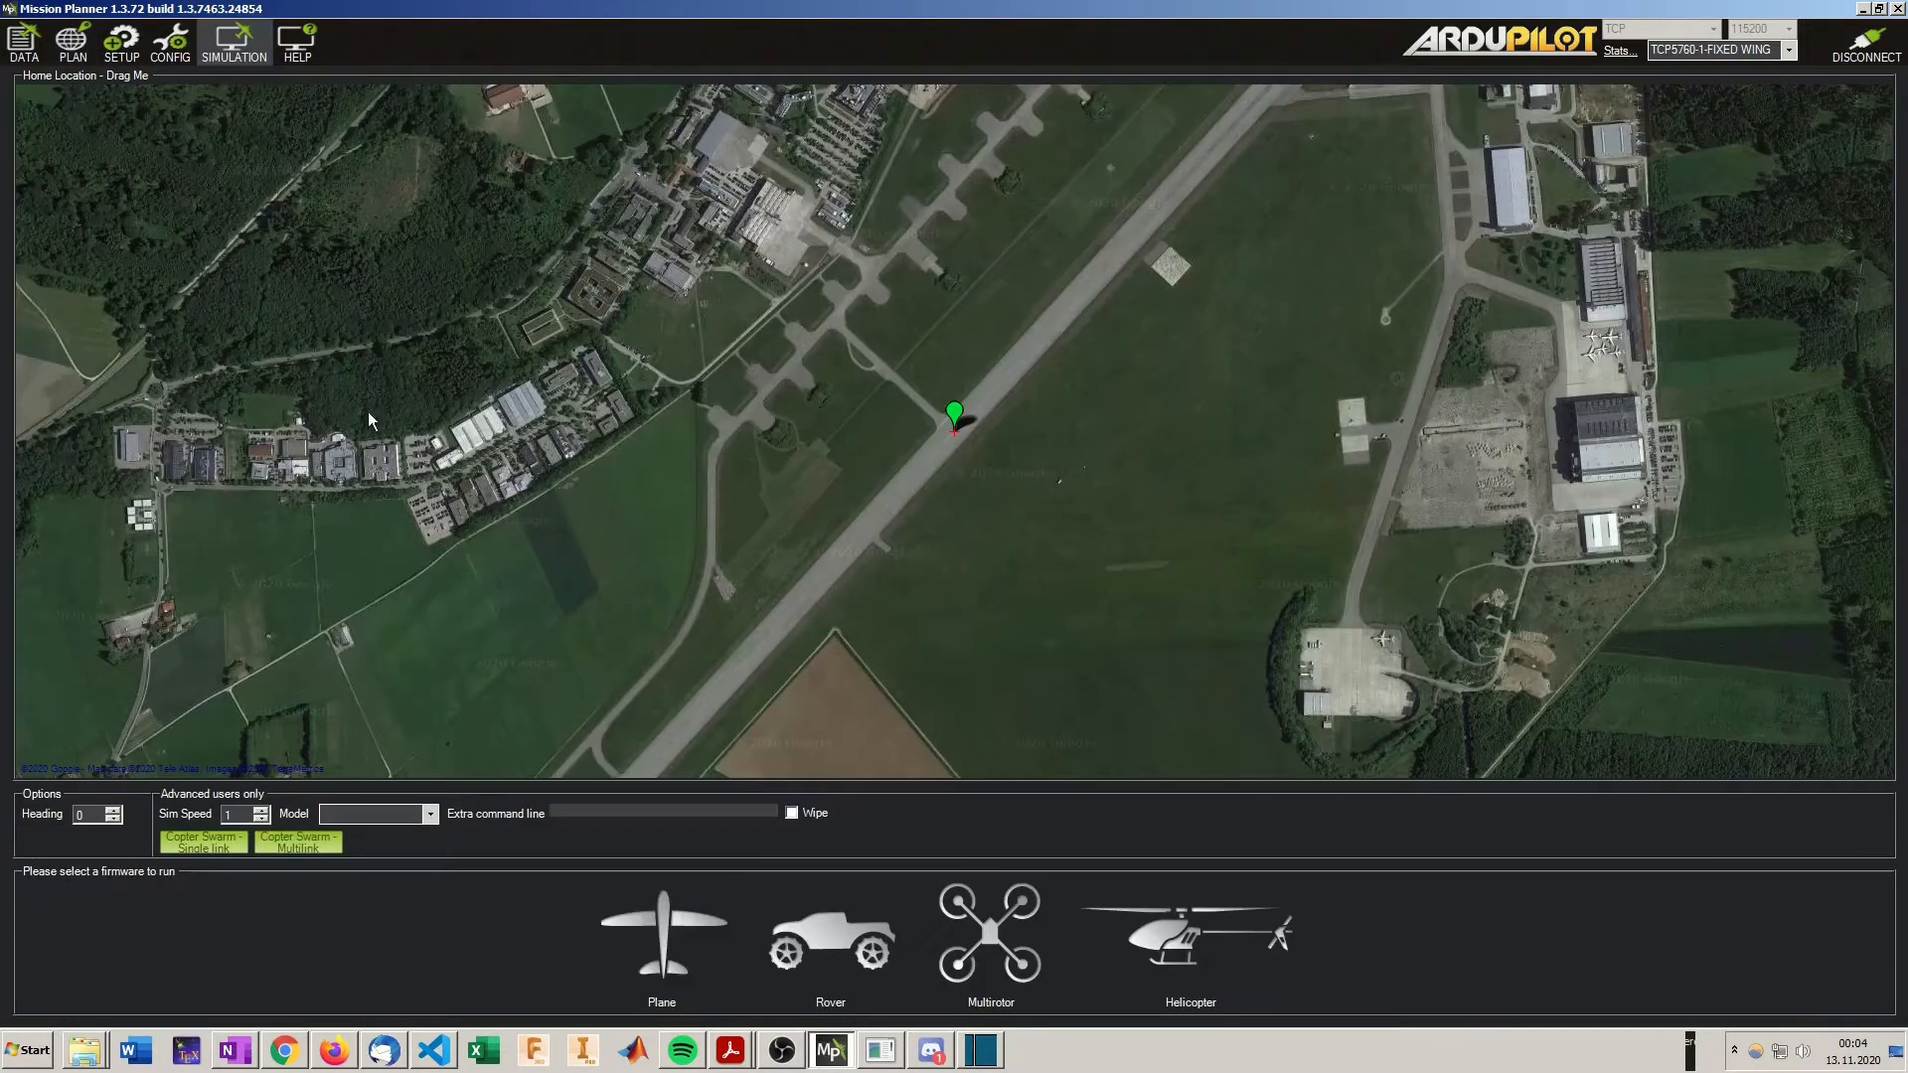
click(668, 936)
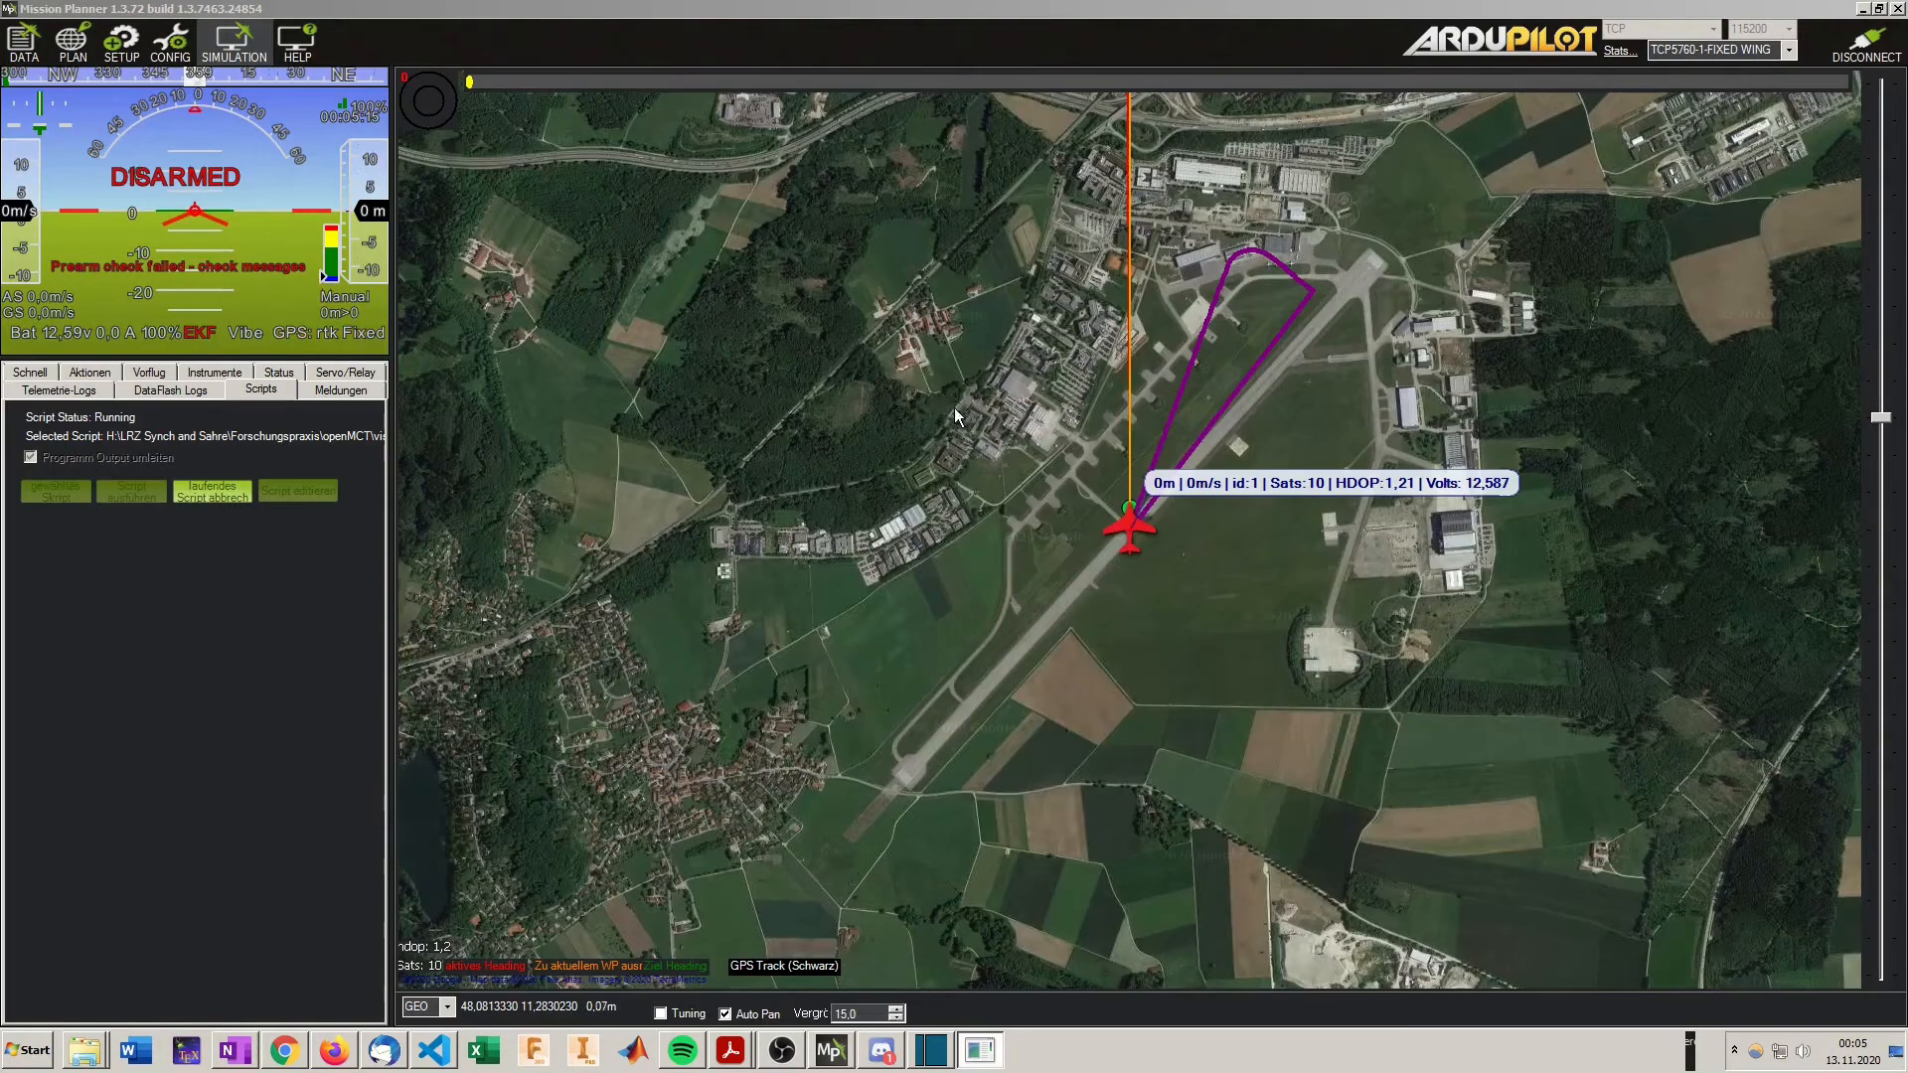
click(72, 40)
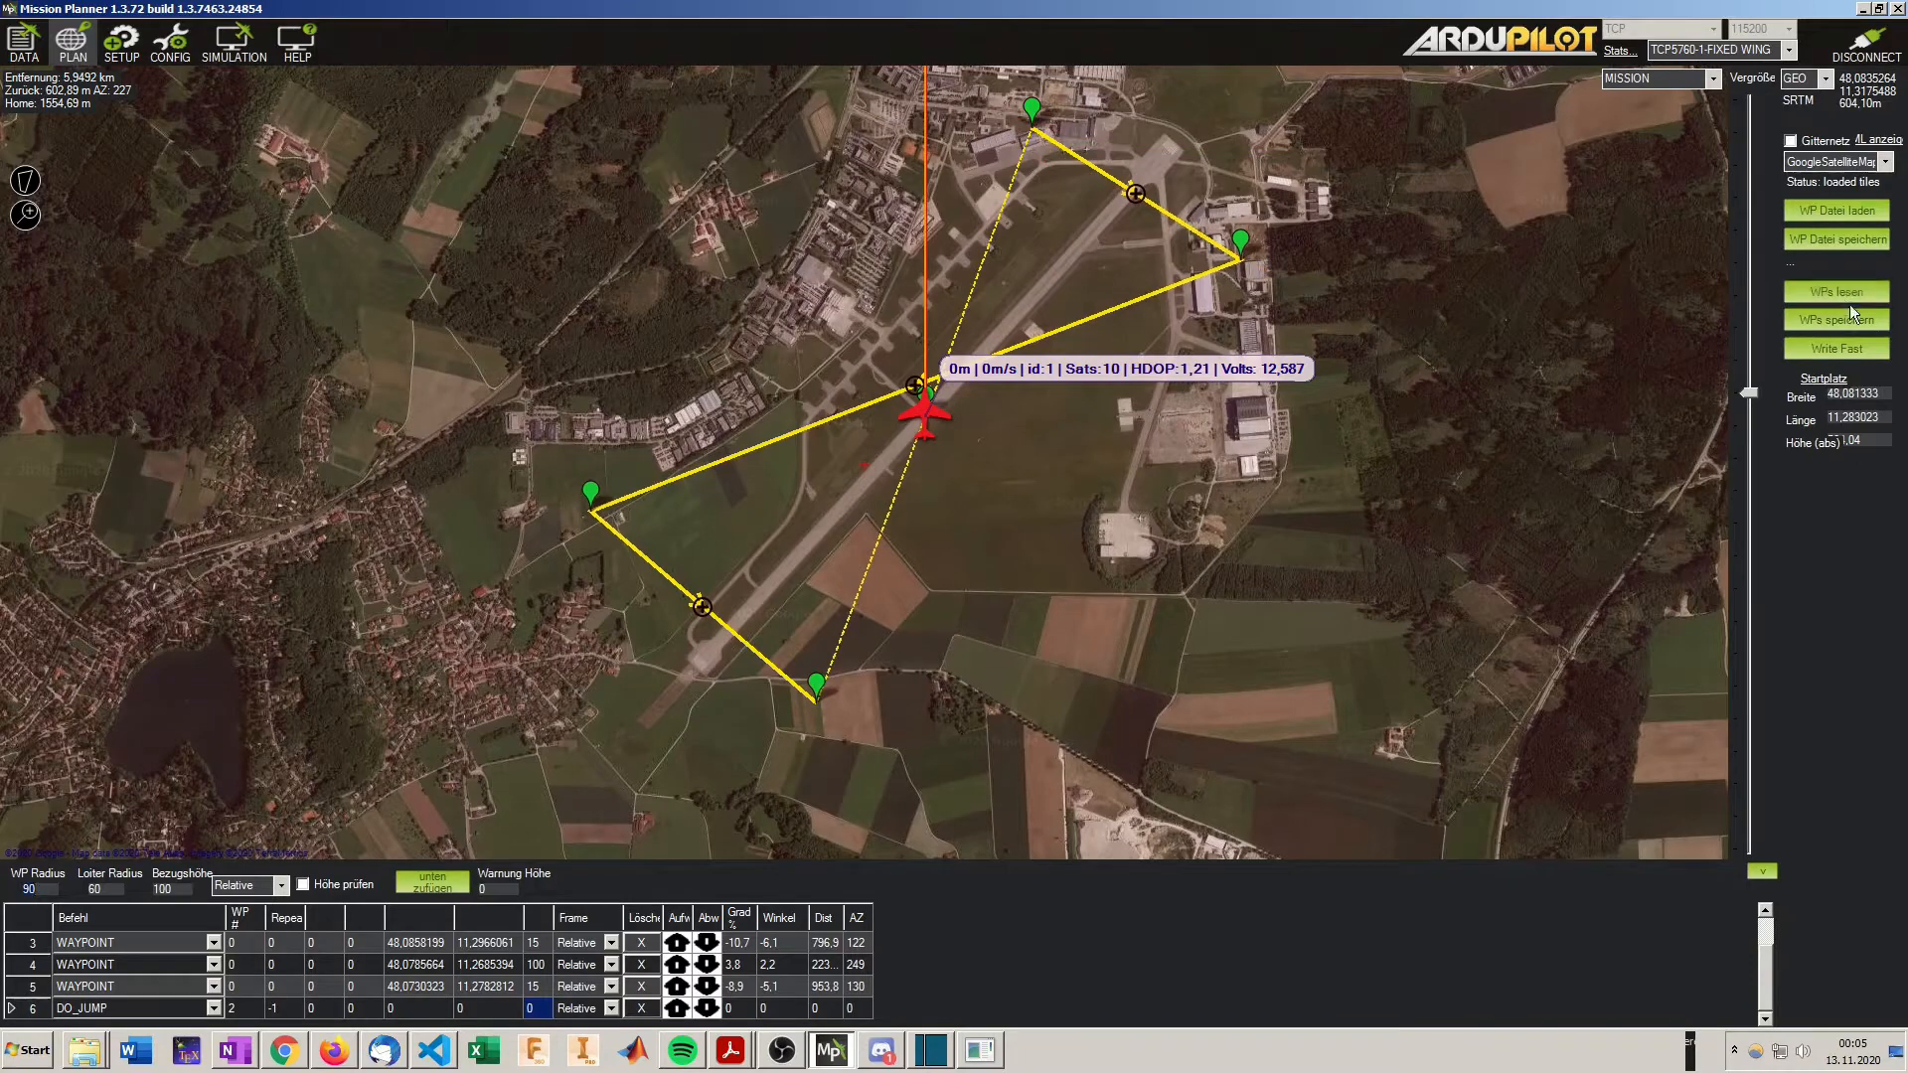
click(1850, 318)
click(1824, 353)
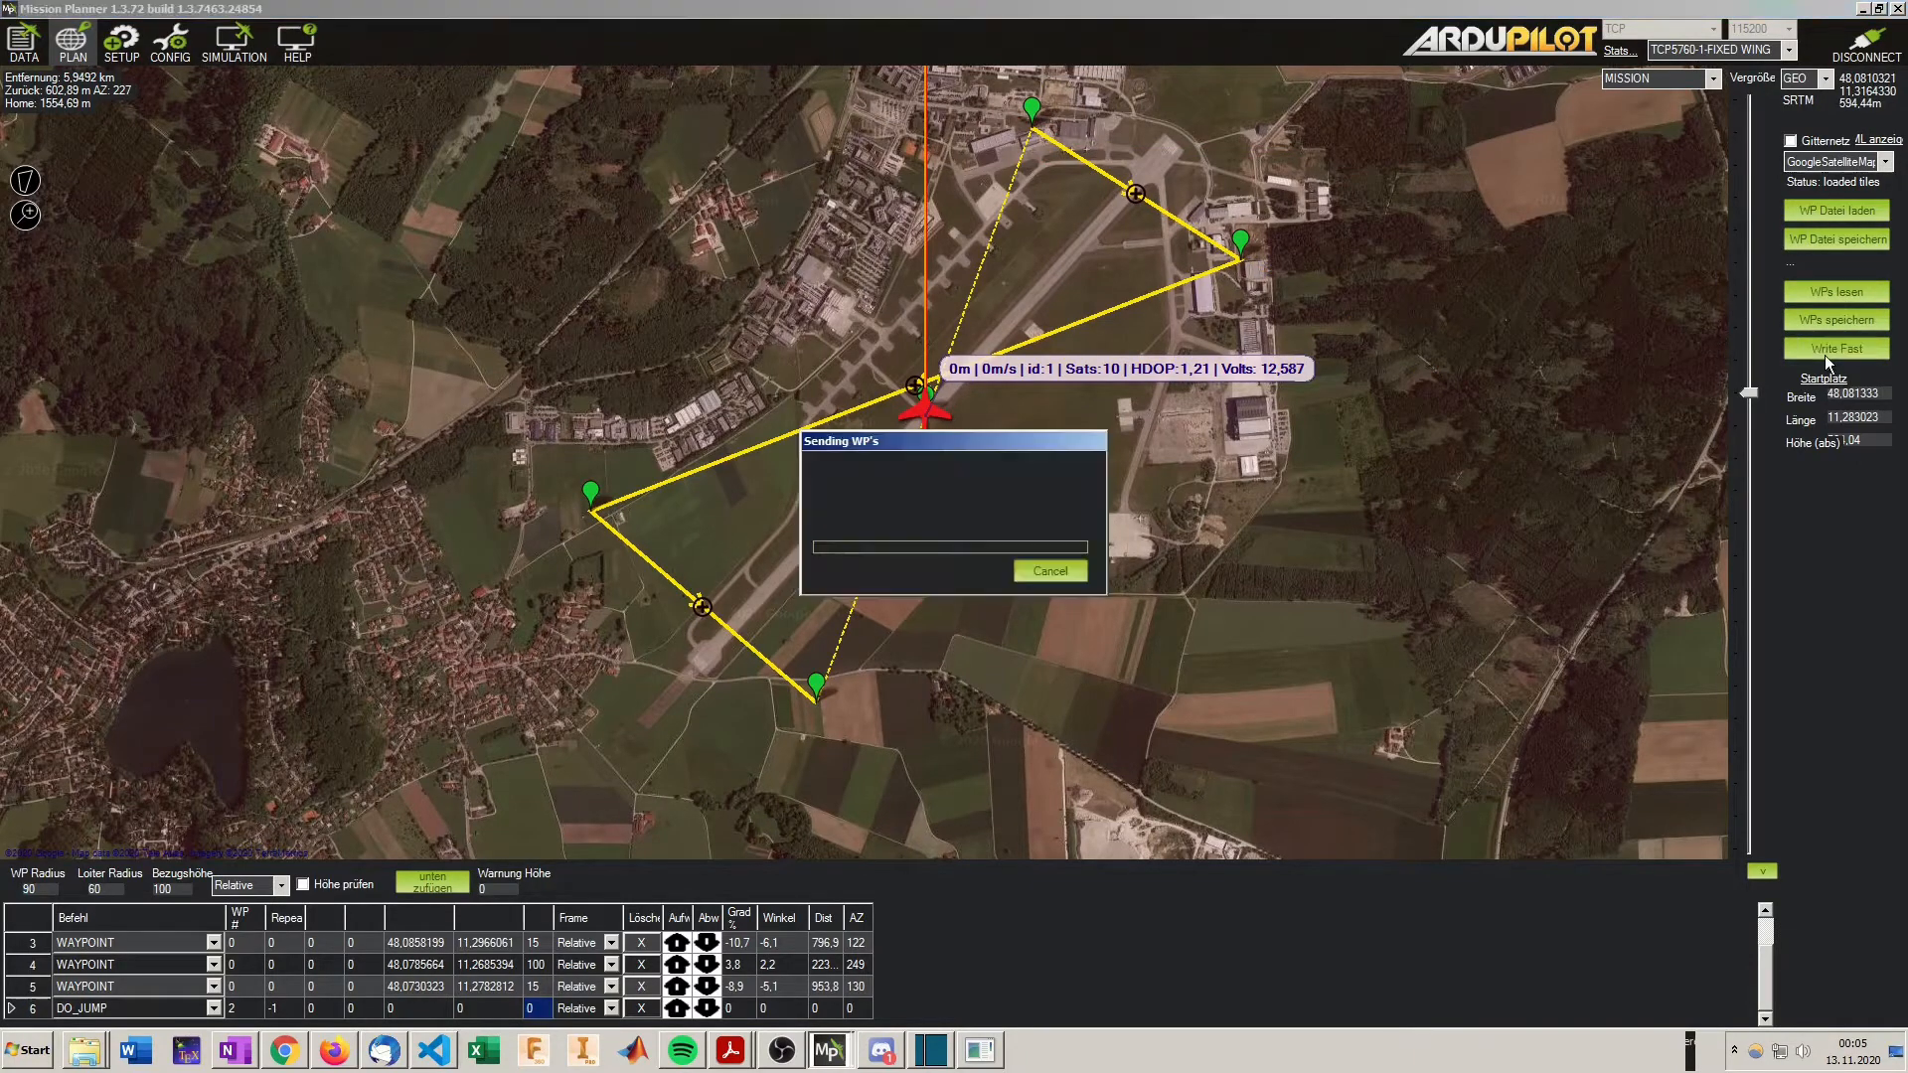
Step: Return to the flight data view and set the aircraft's flight mode to Auto
click(14, 51)
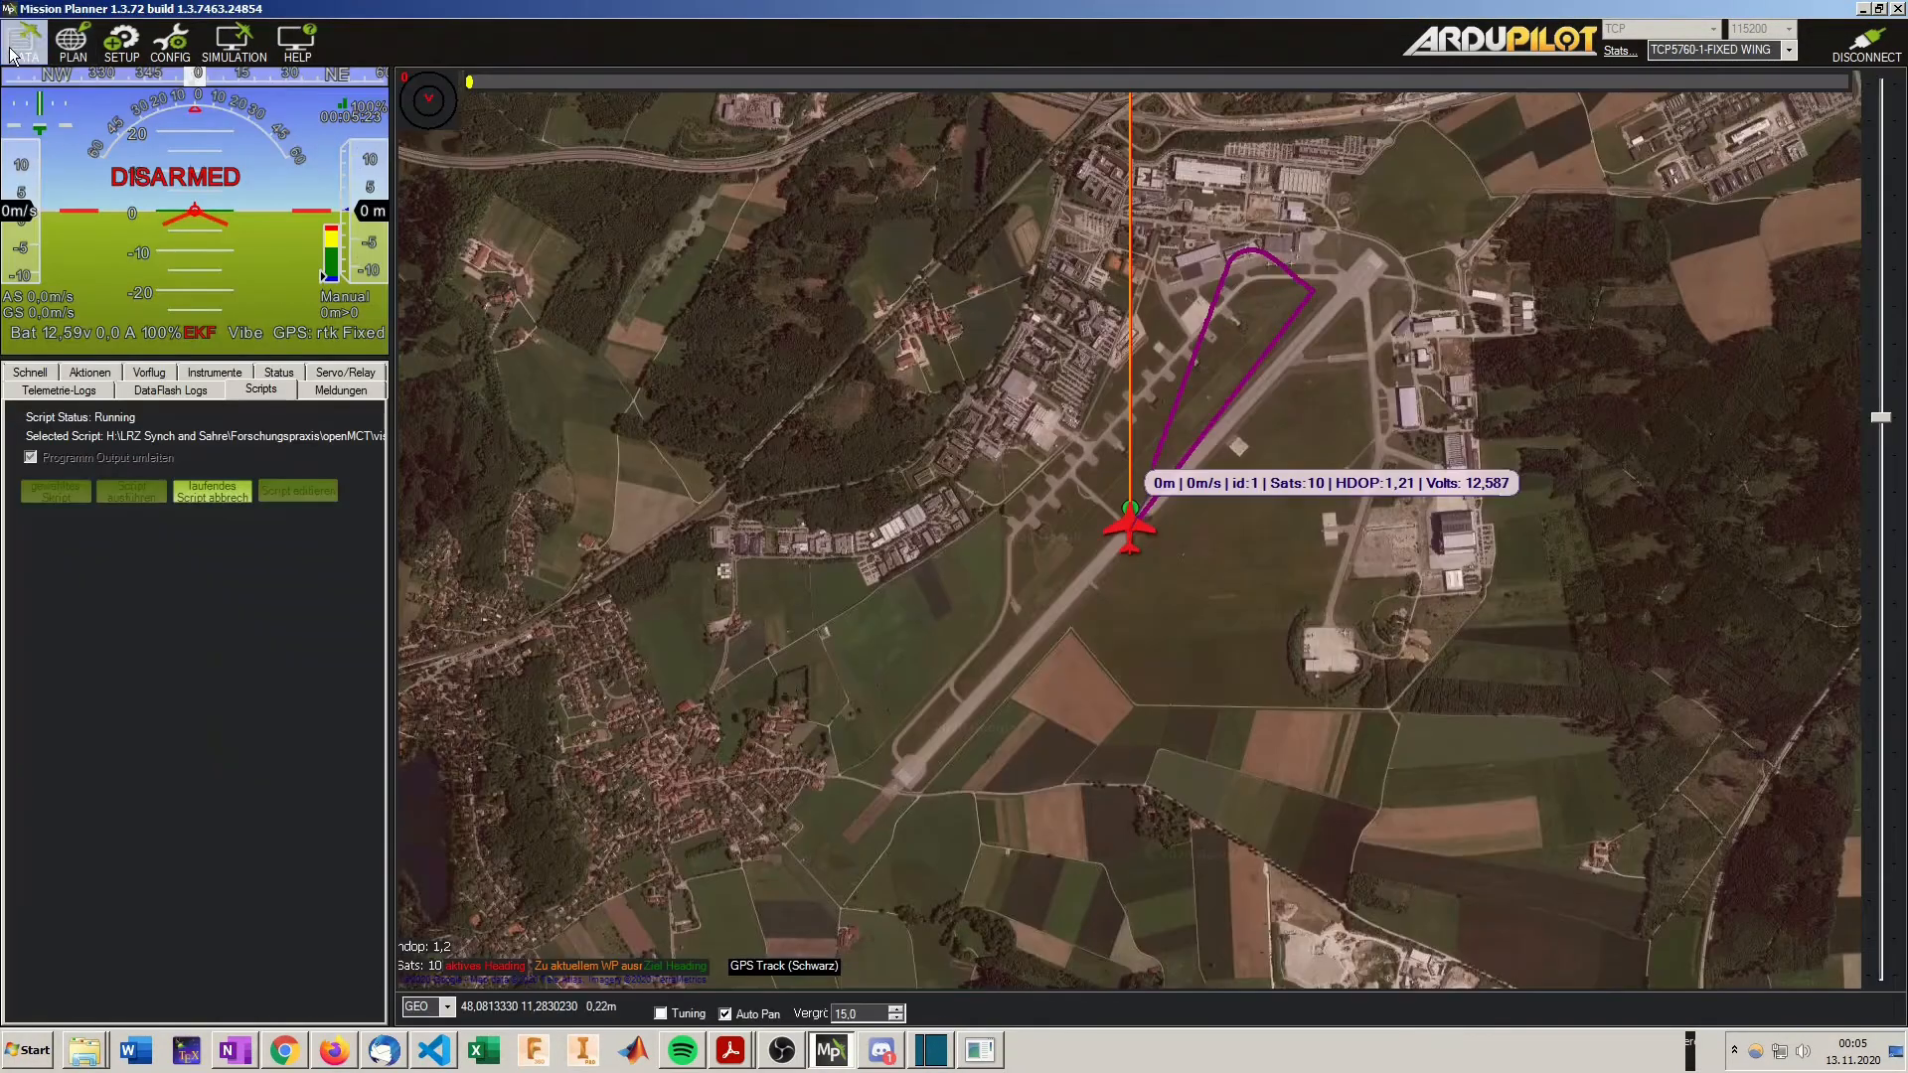
click(88, 373)
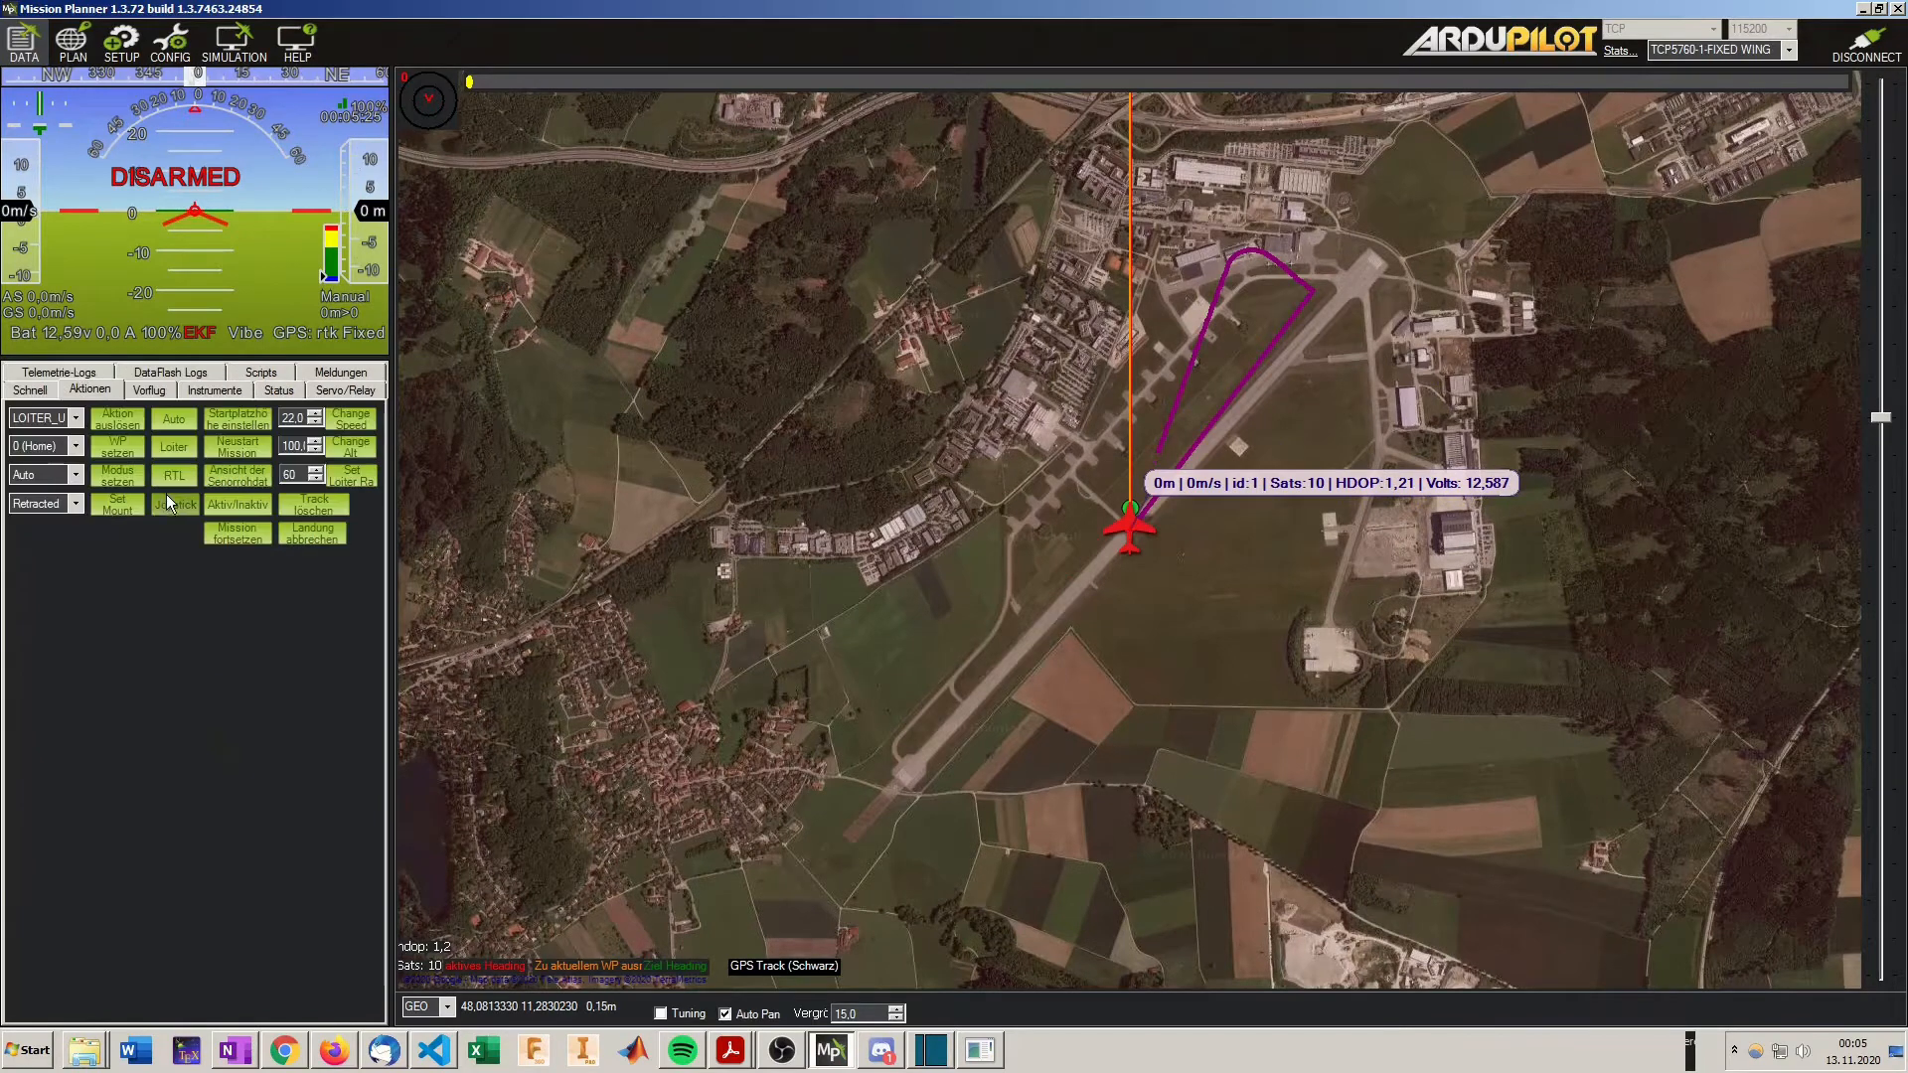
click(111, 481)
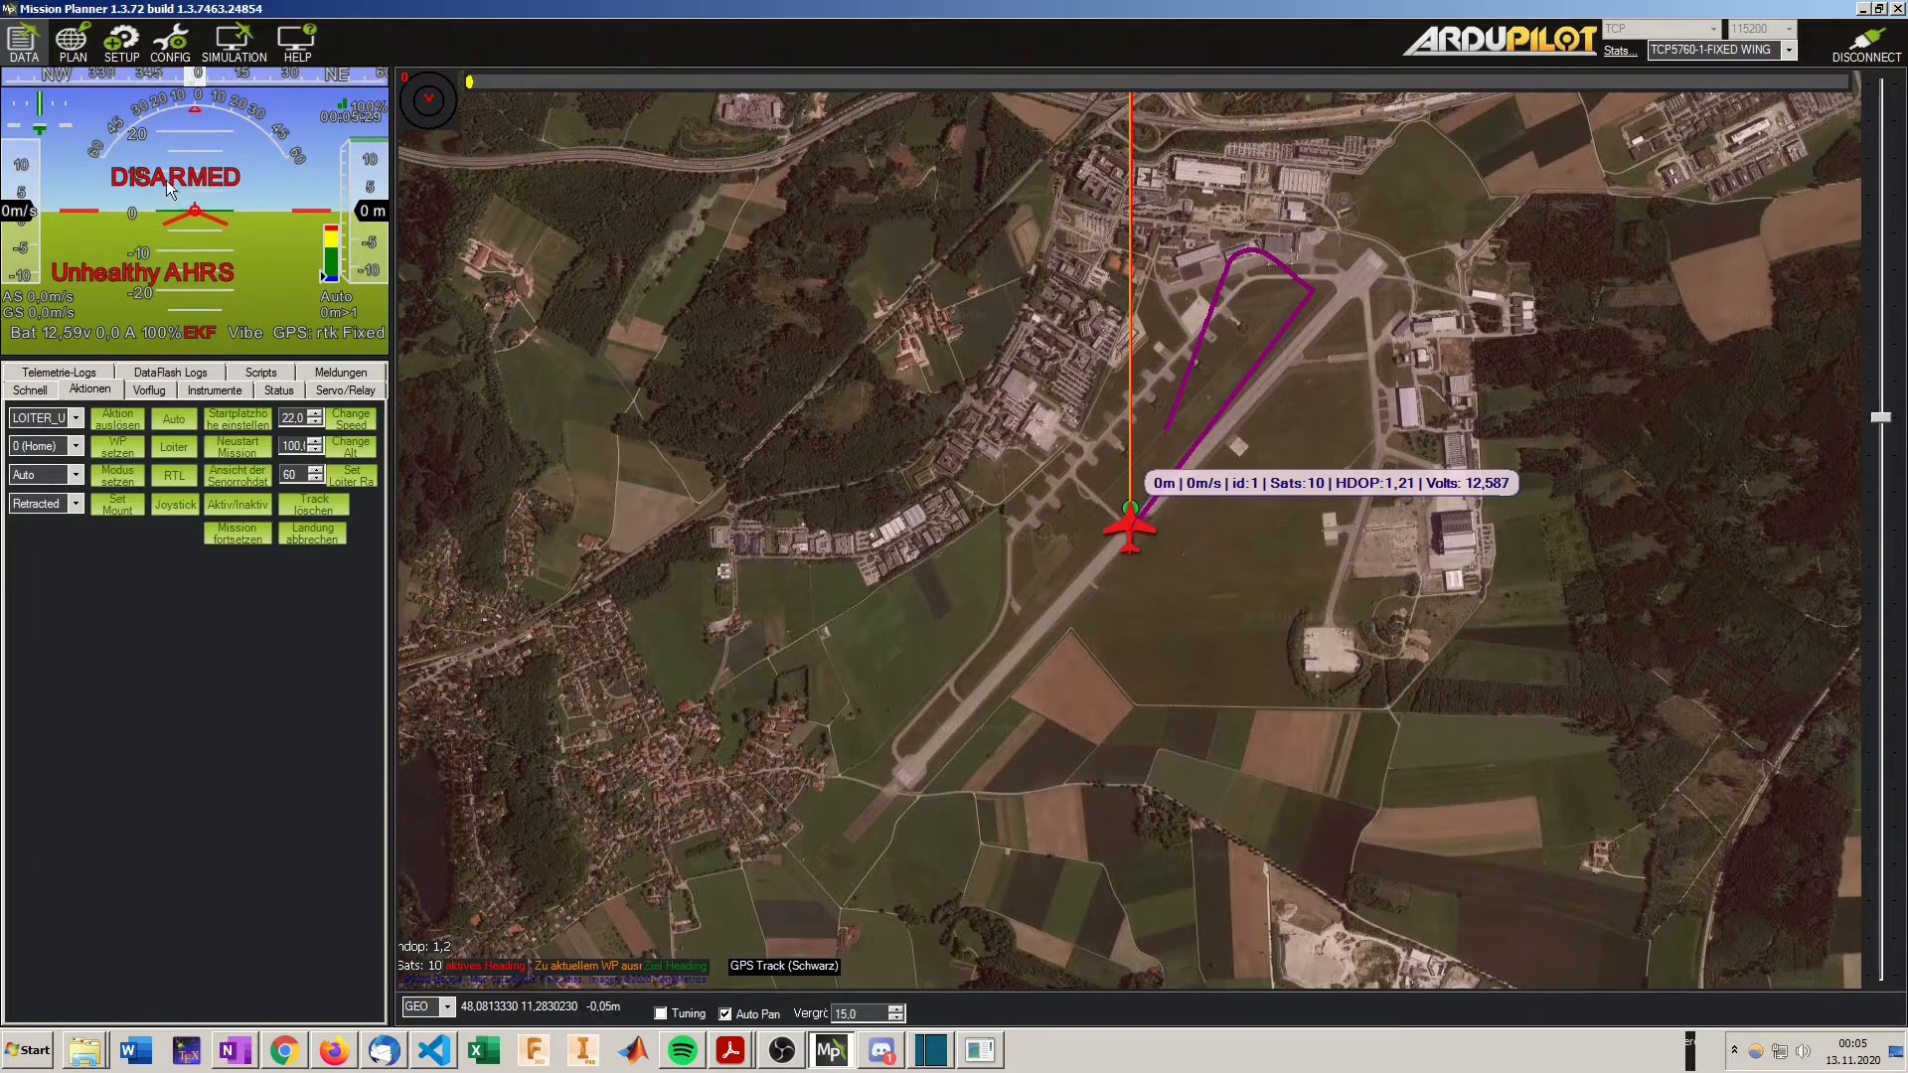
Step: Run the PREFLIGHT_CALIBRATION action on the aircraft and confirm it
click(75, 420)
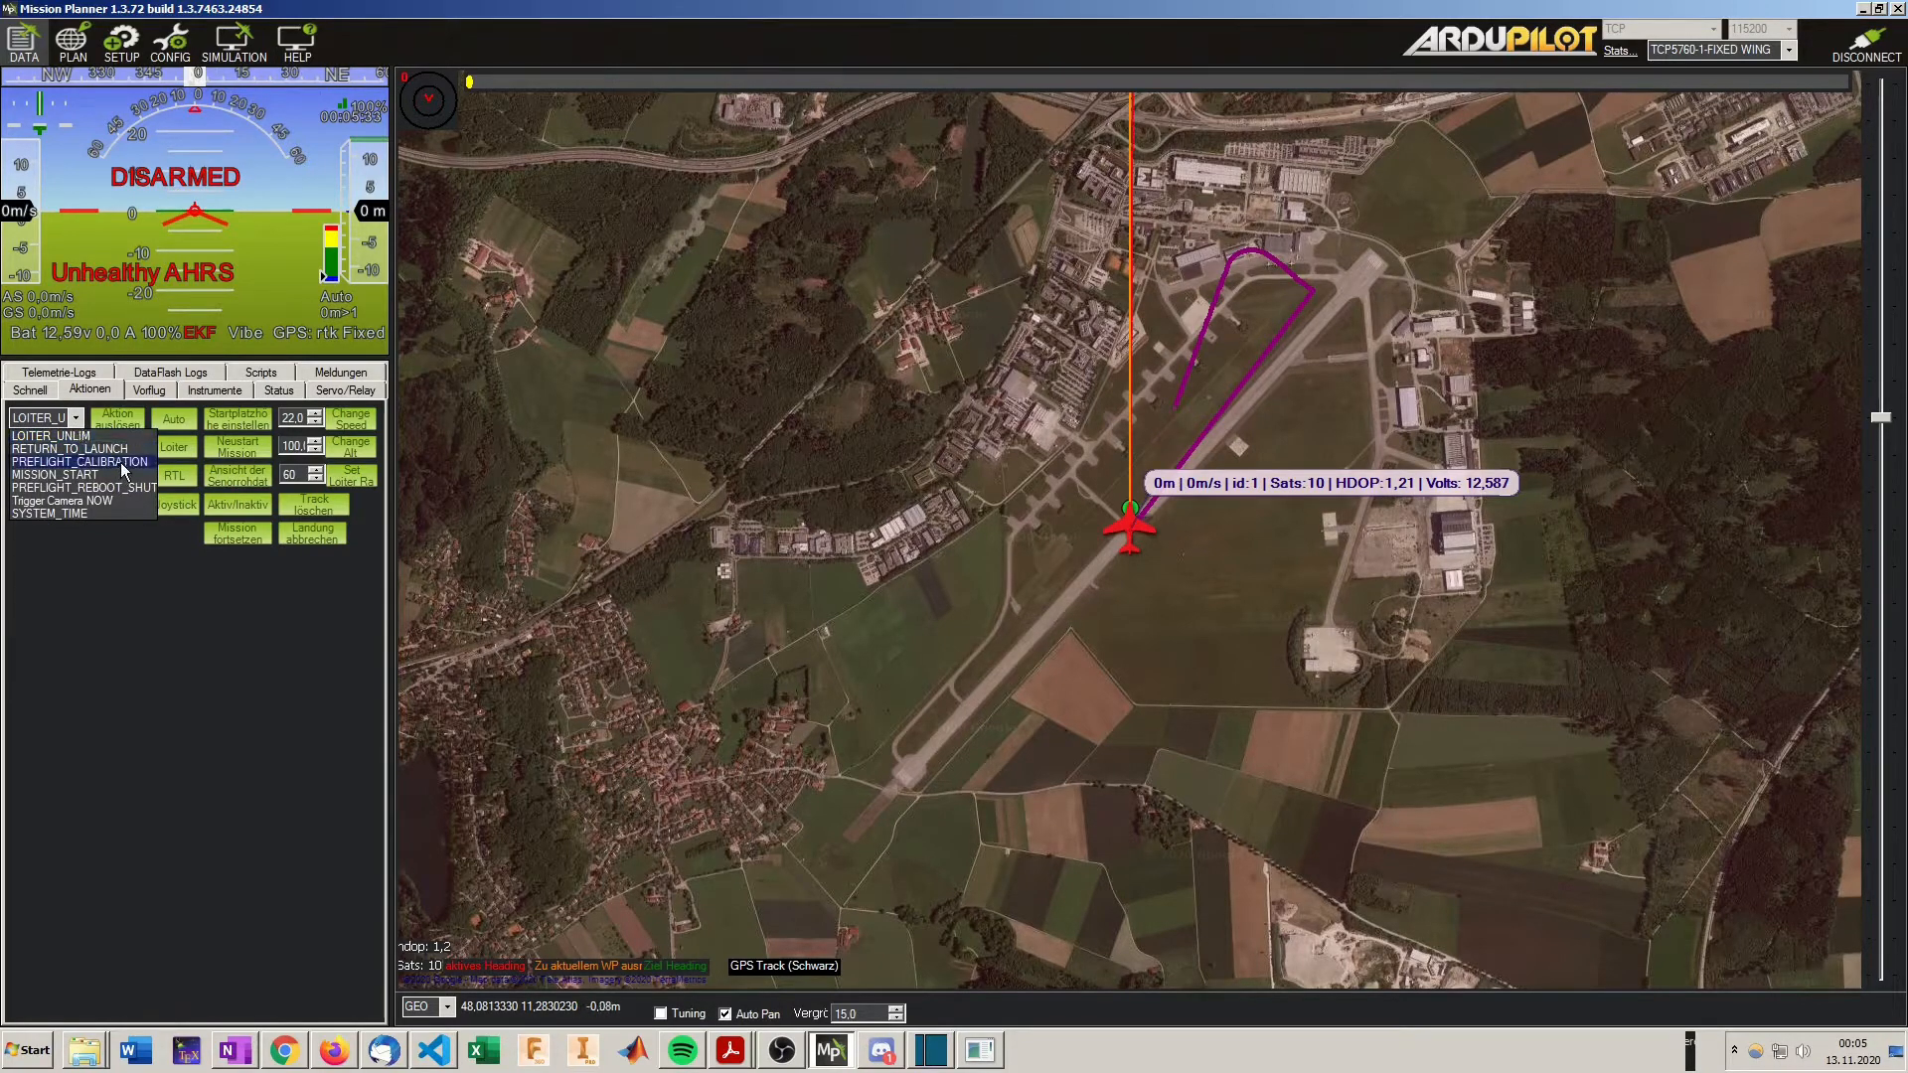
click(121, 464)
click(117, 419)
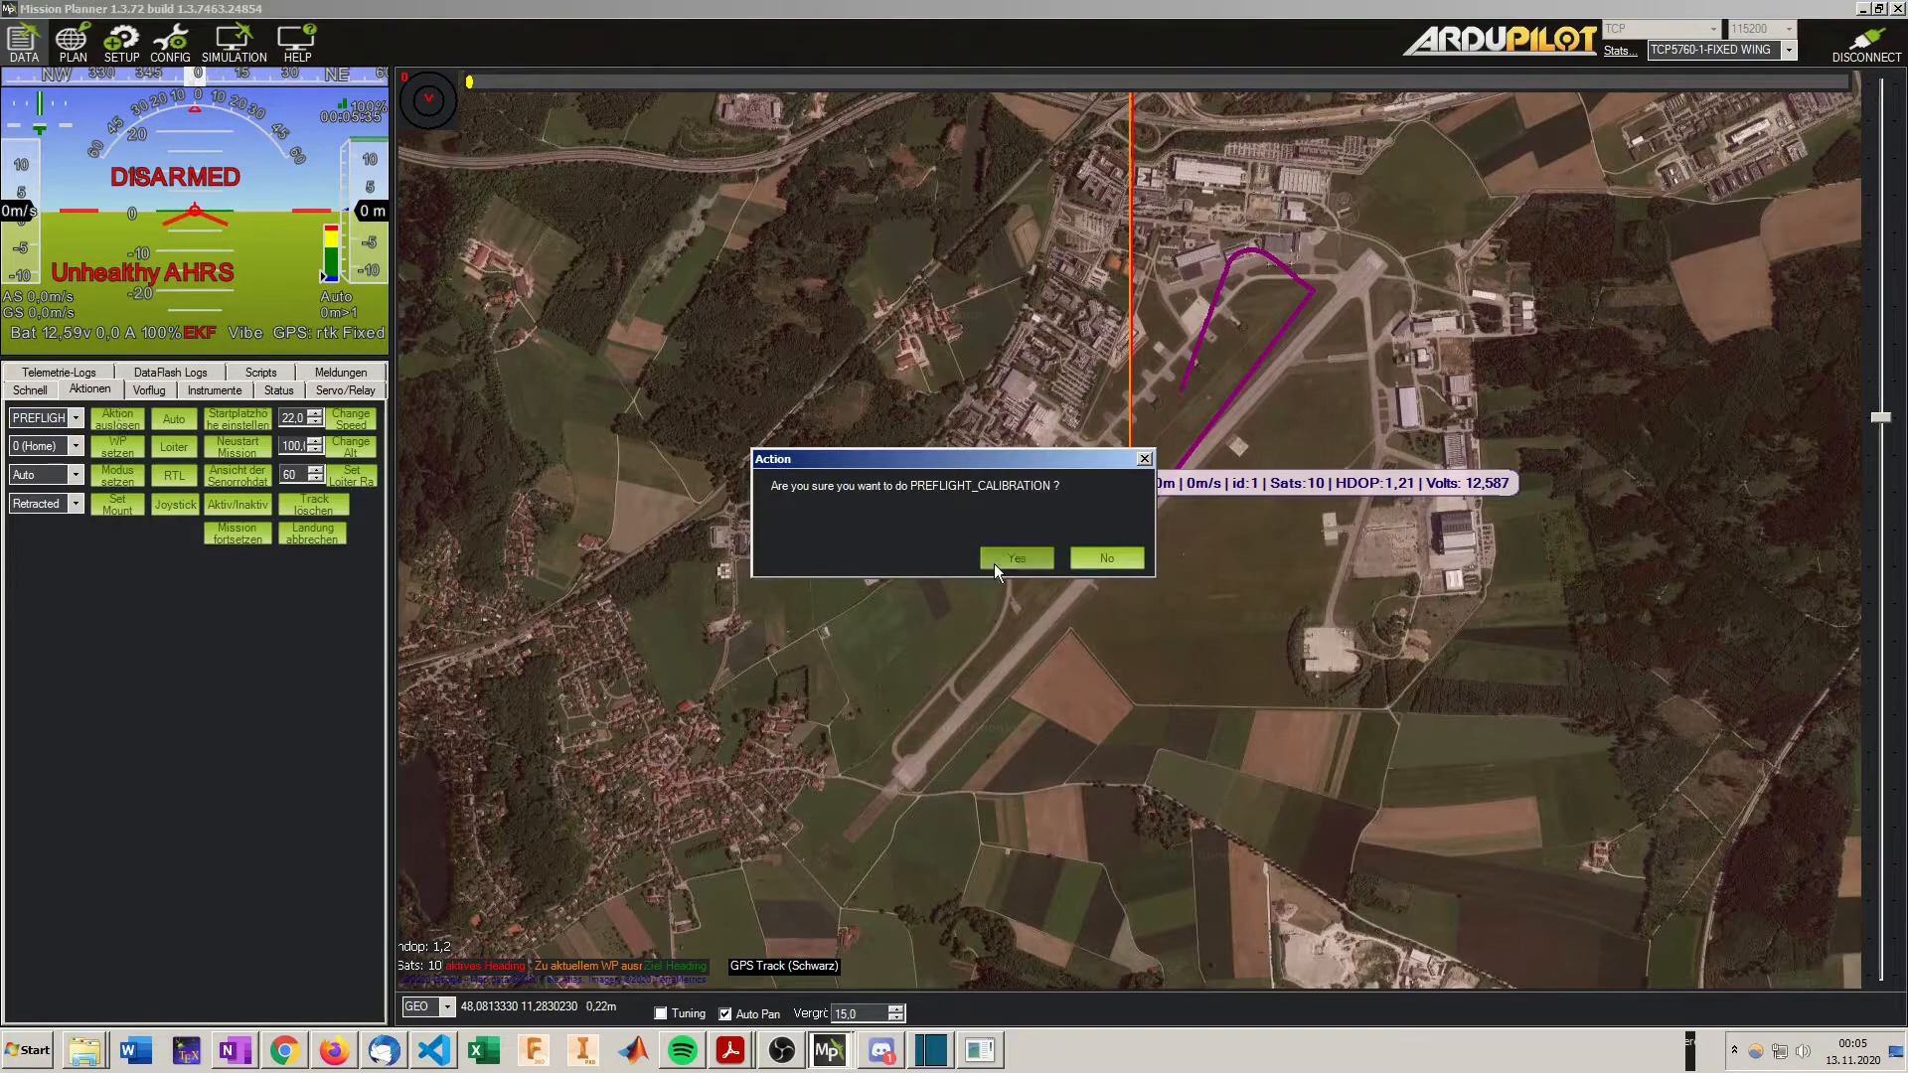
click(996, 562)
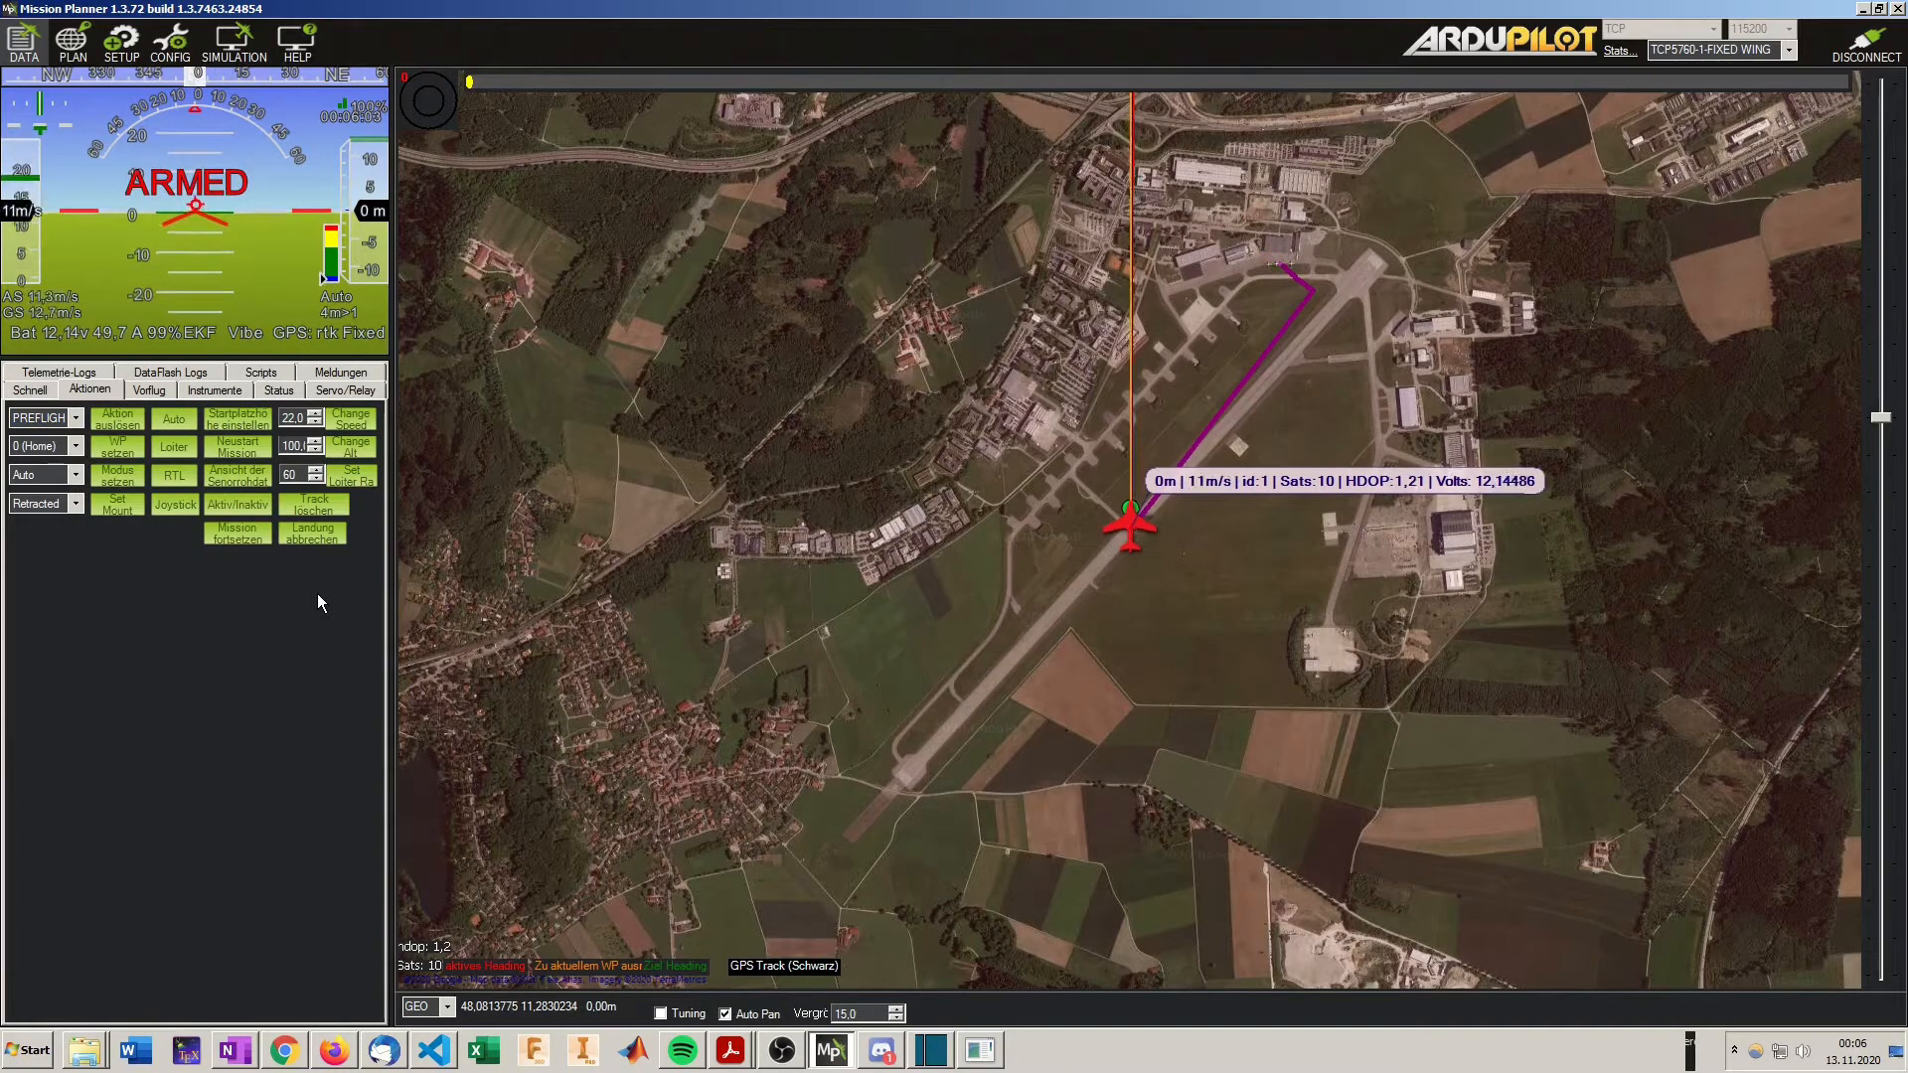
Step: Switch to Open MCT in Chrome and open the Aircraft_42 Mission Planner layout from the Aircraft_42 Objects folder
click(285, 1049)
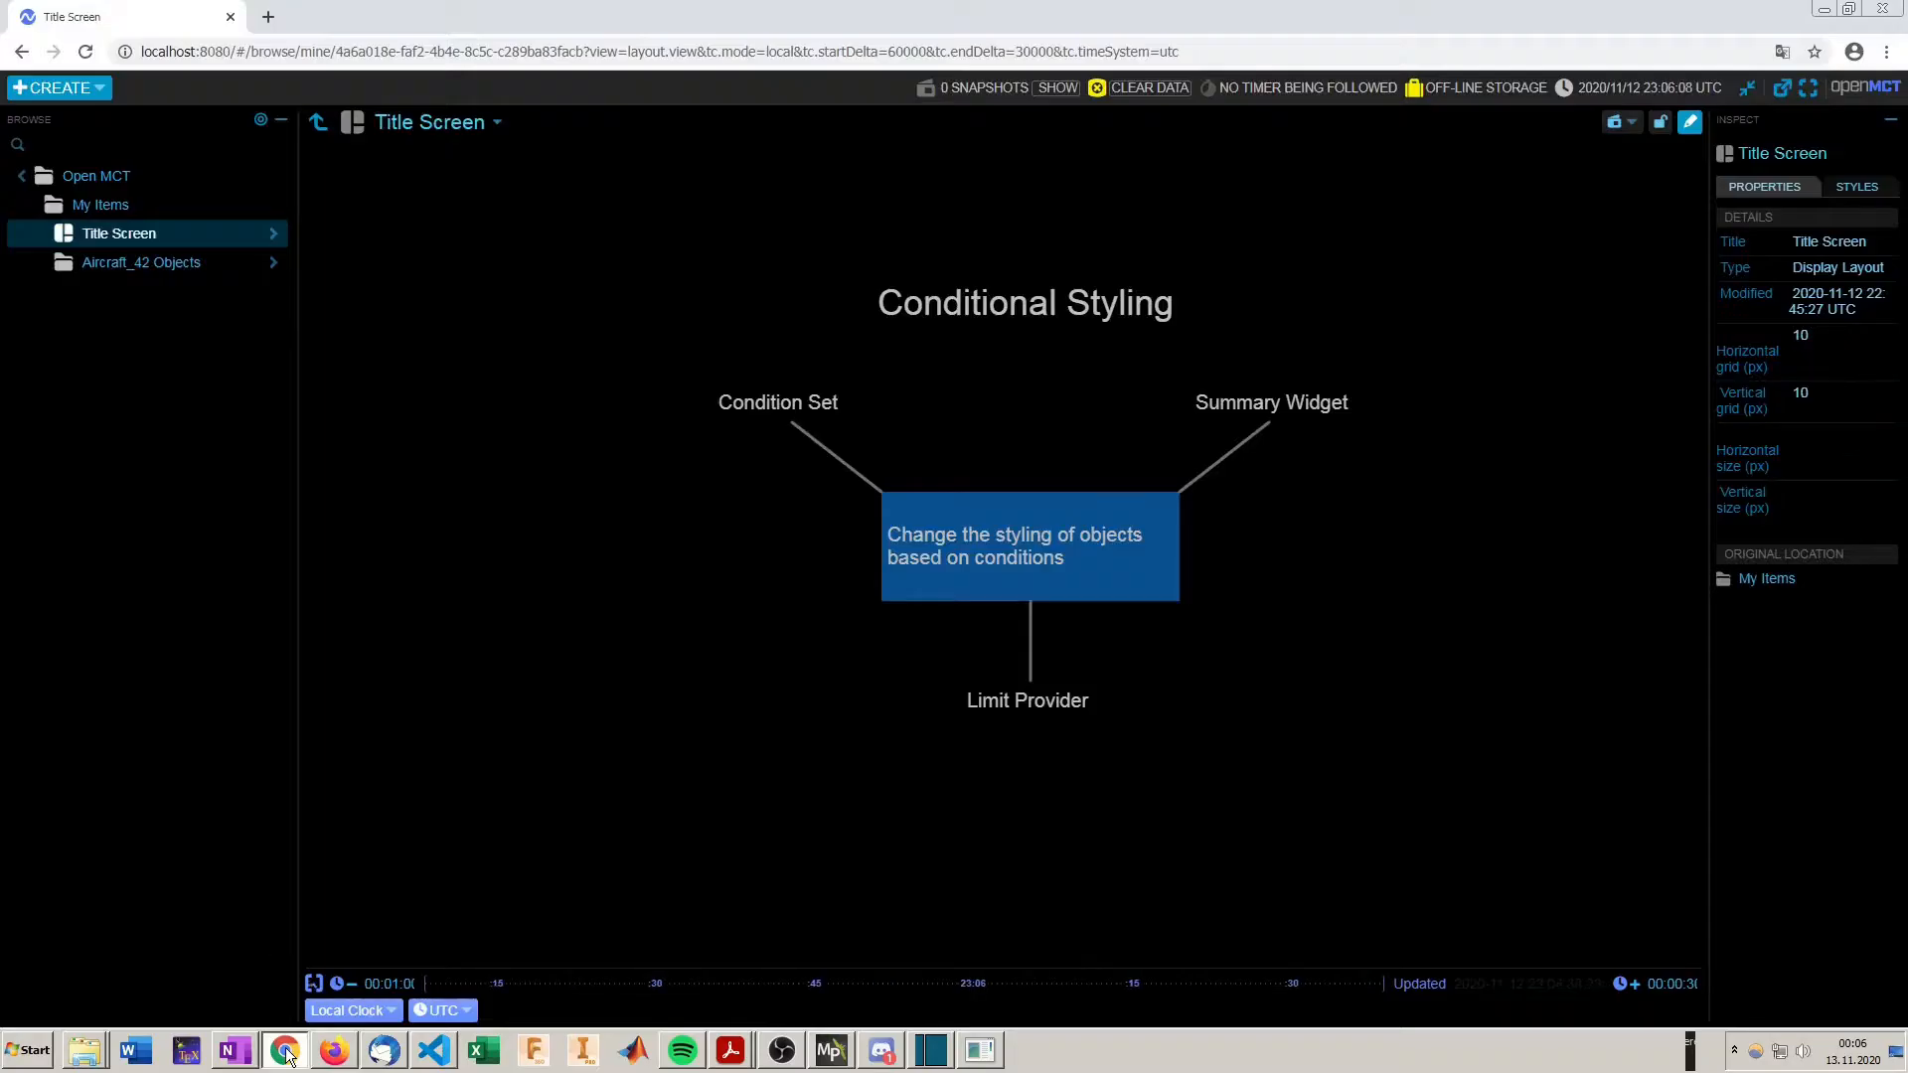
click(274, 262)
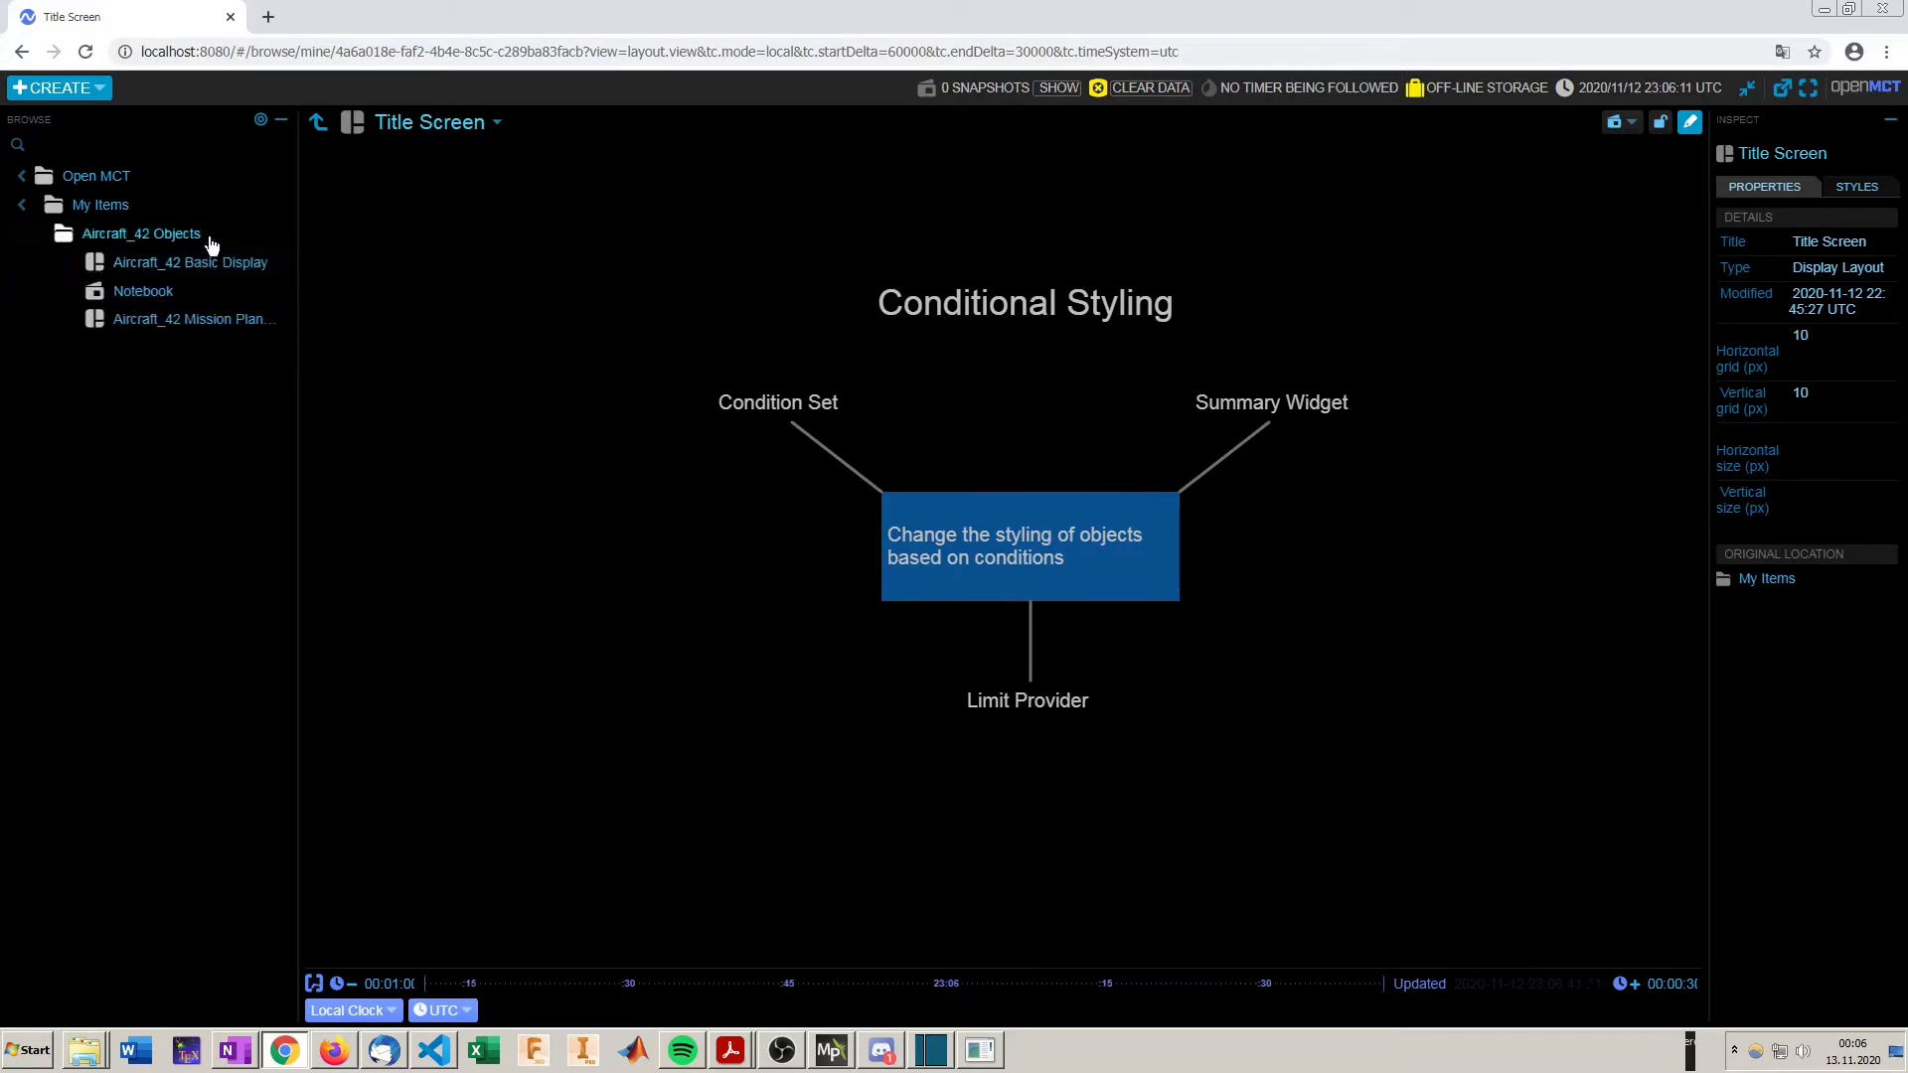
click(177, 324)
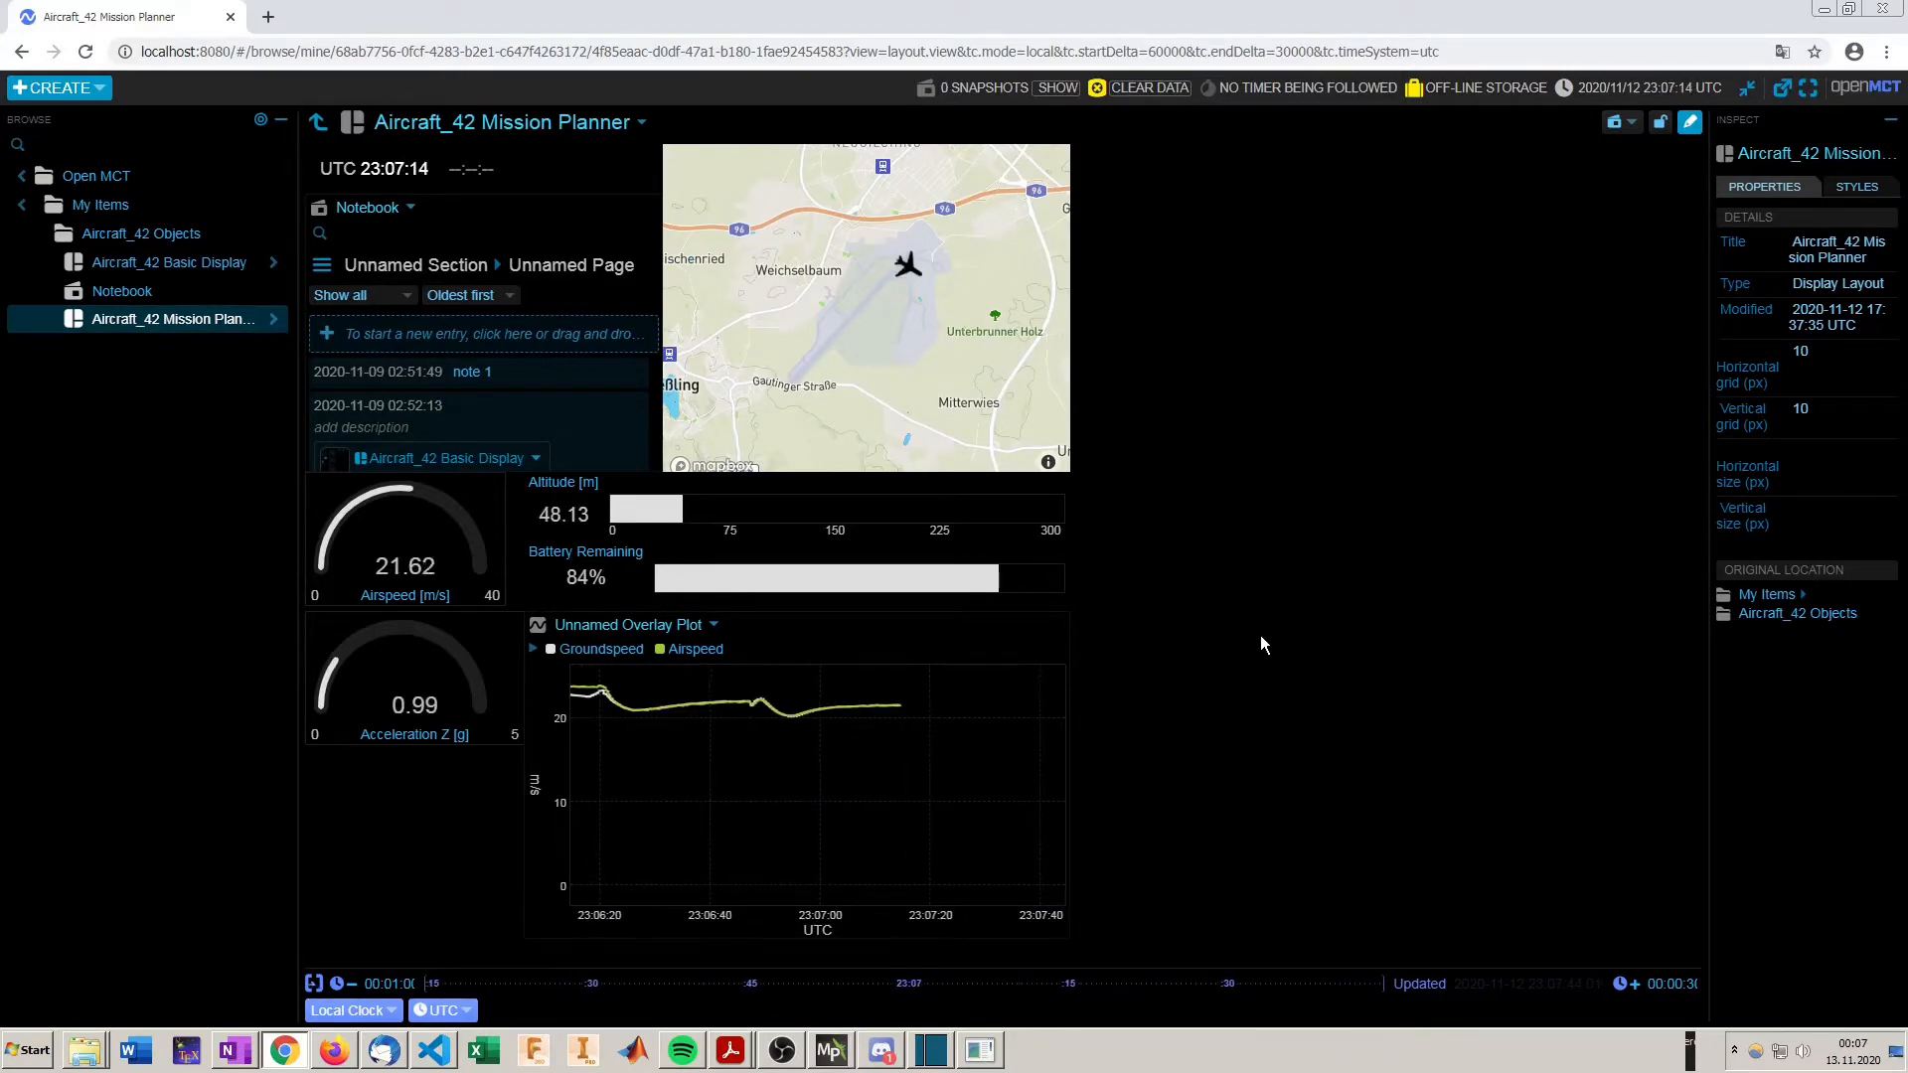
click(51, 89)
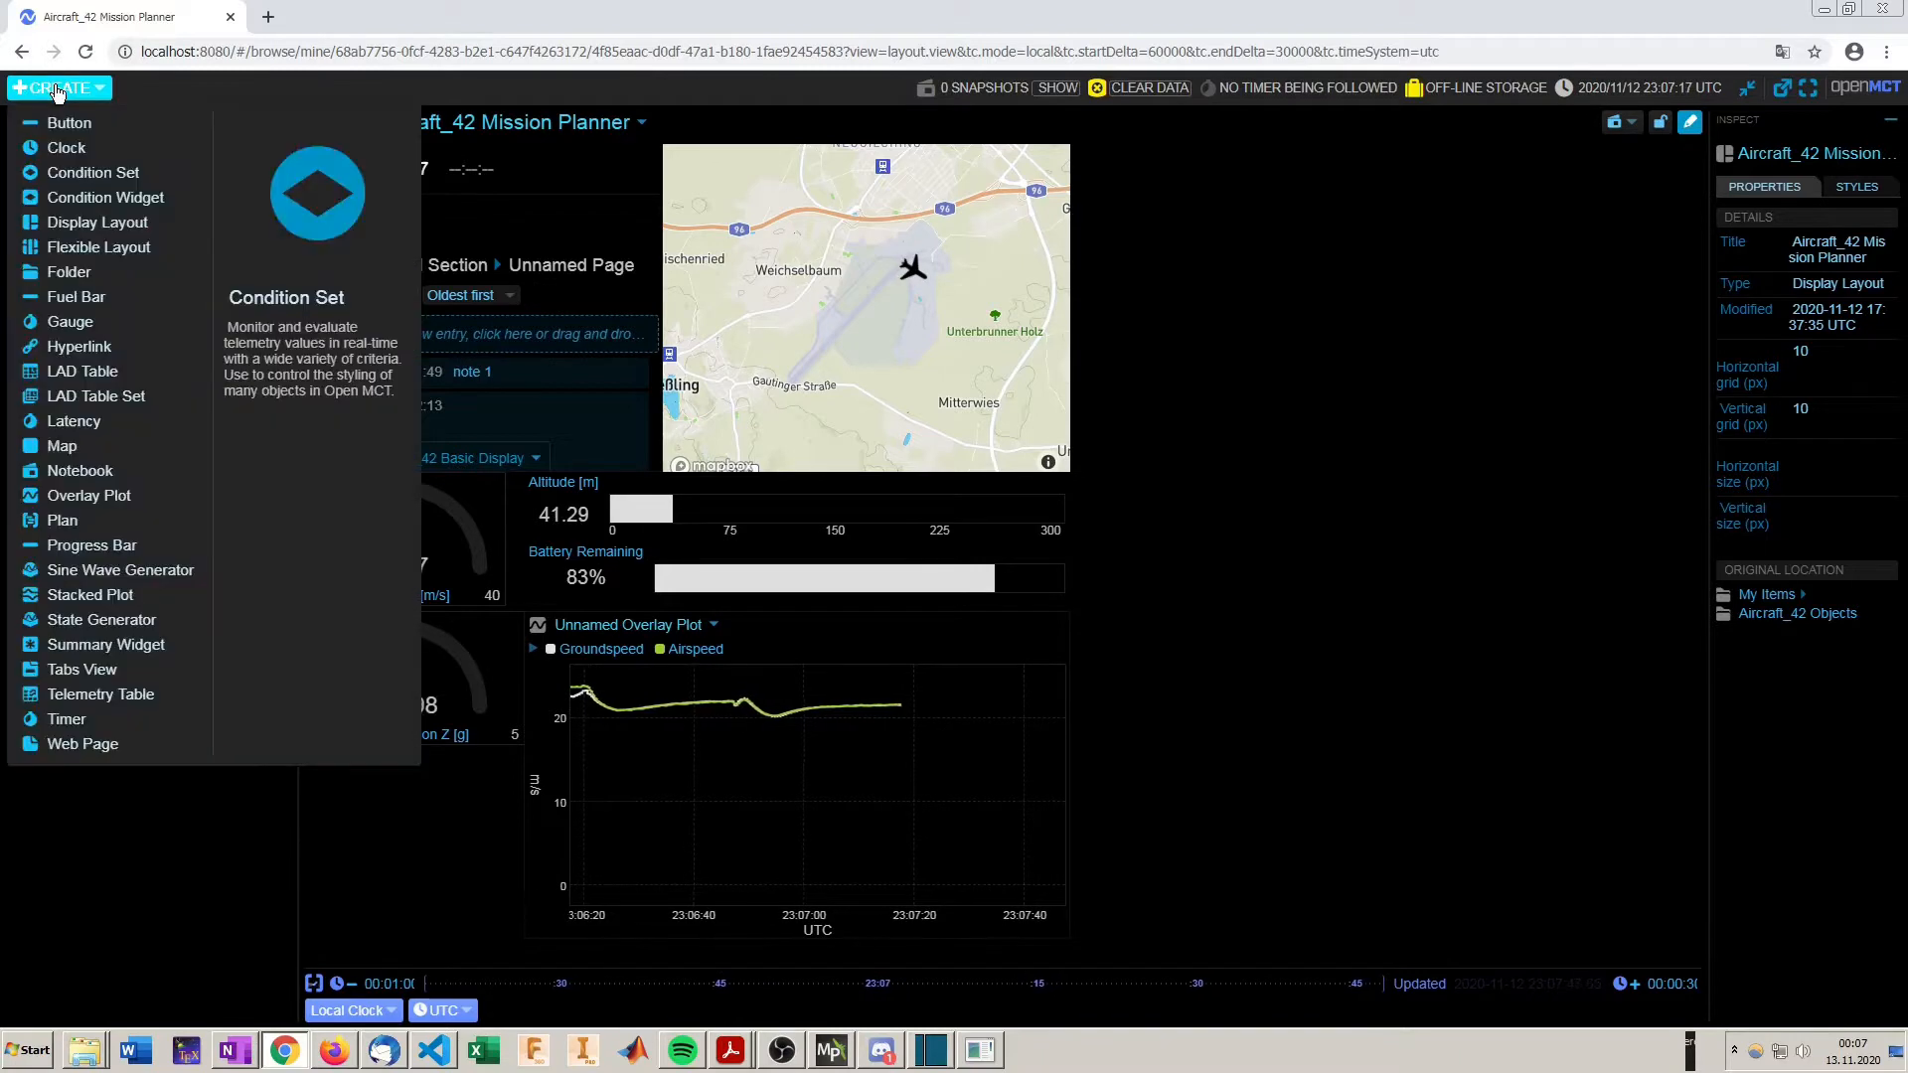
click(112, 200)
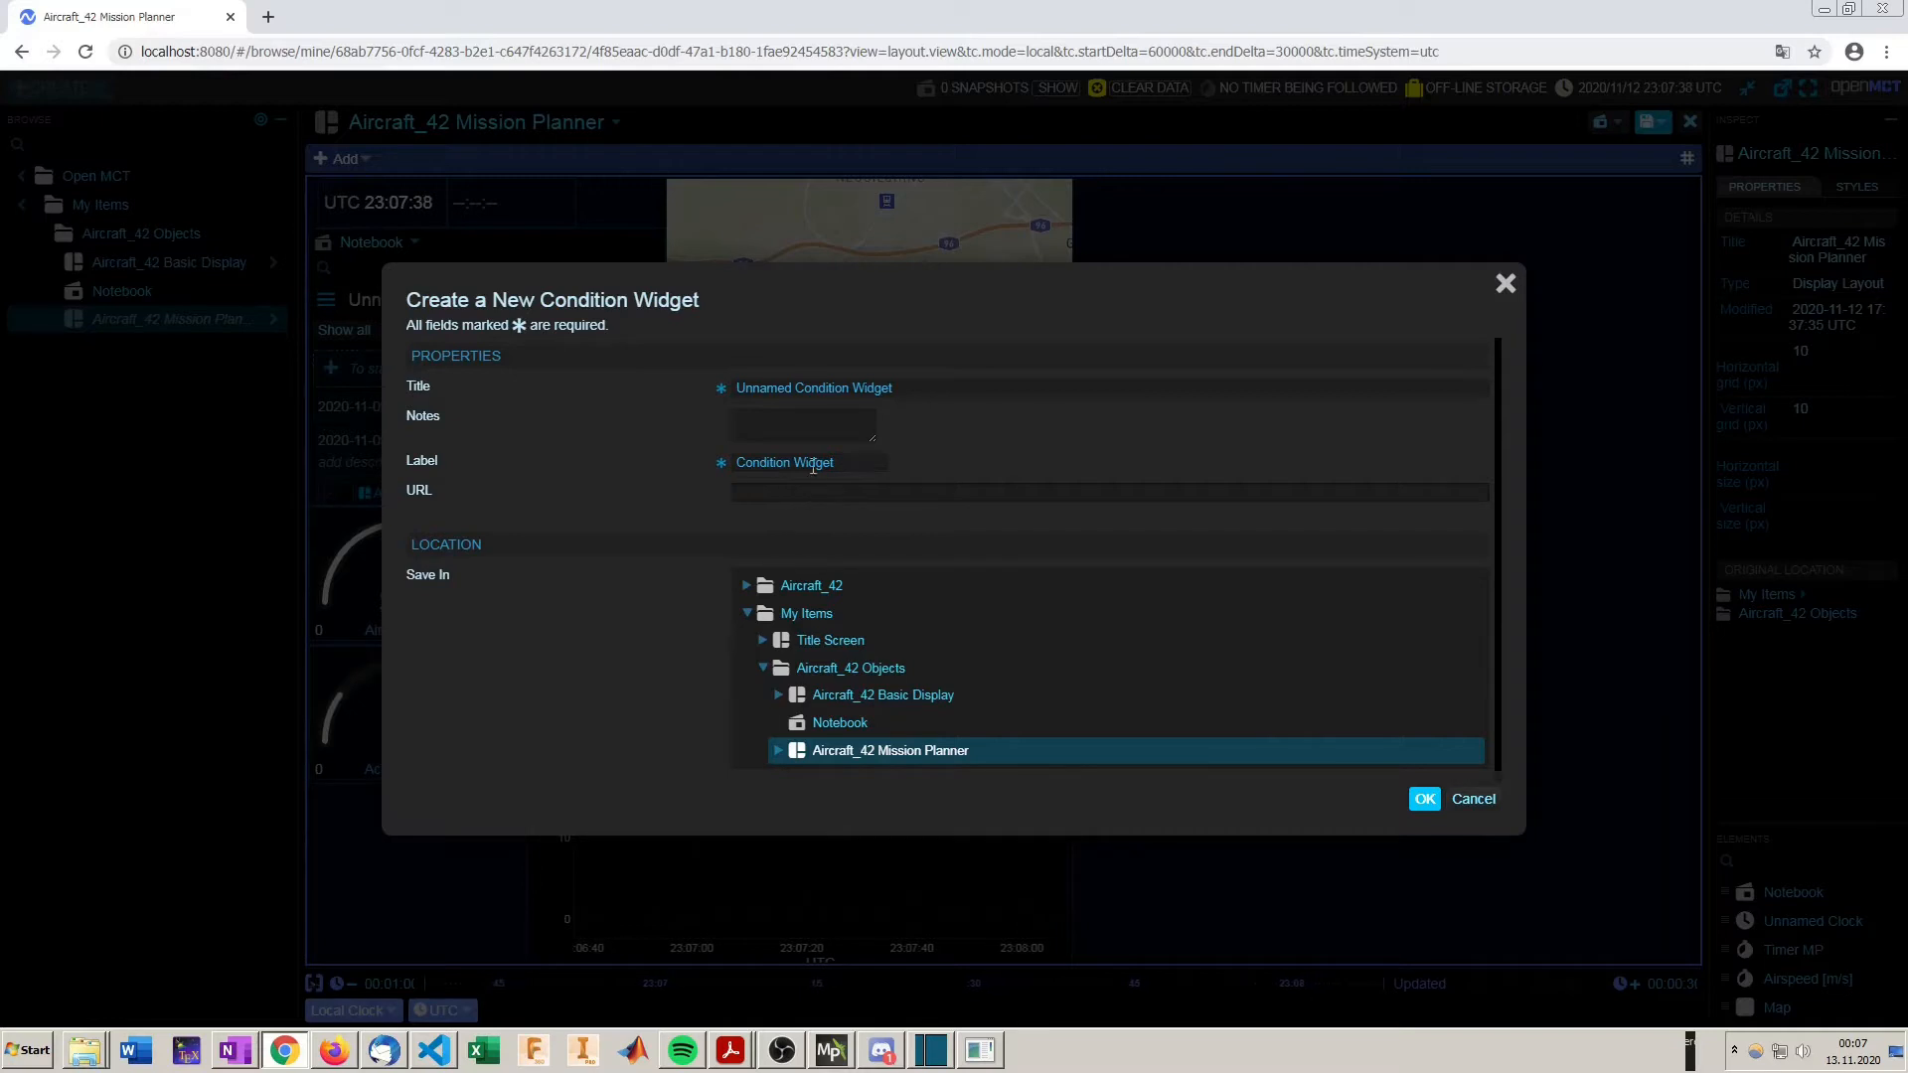
drag(840, 461, 710, 459)
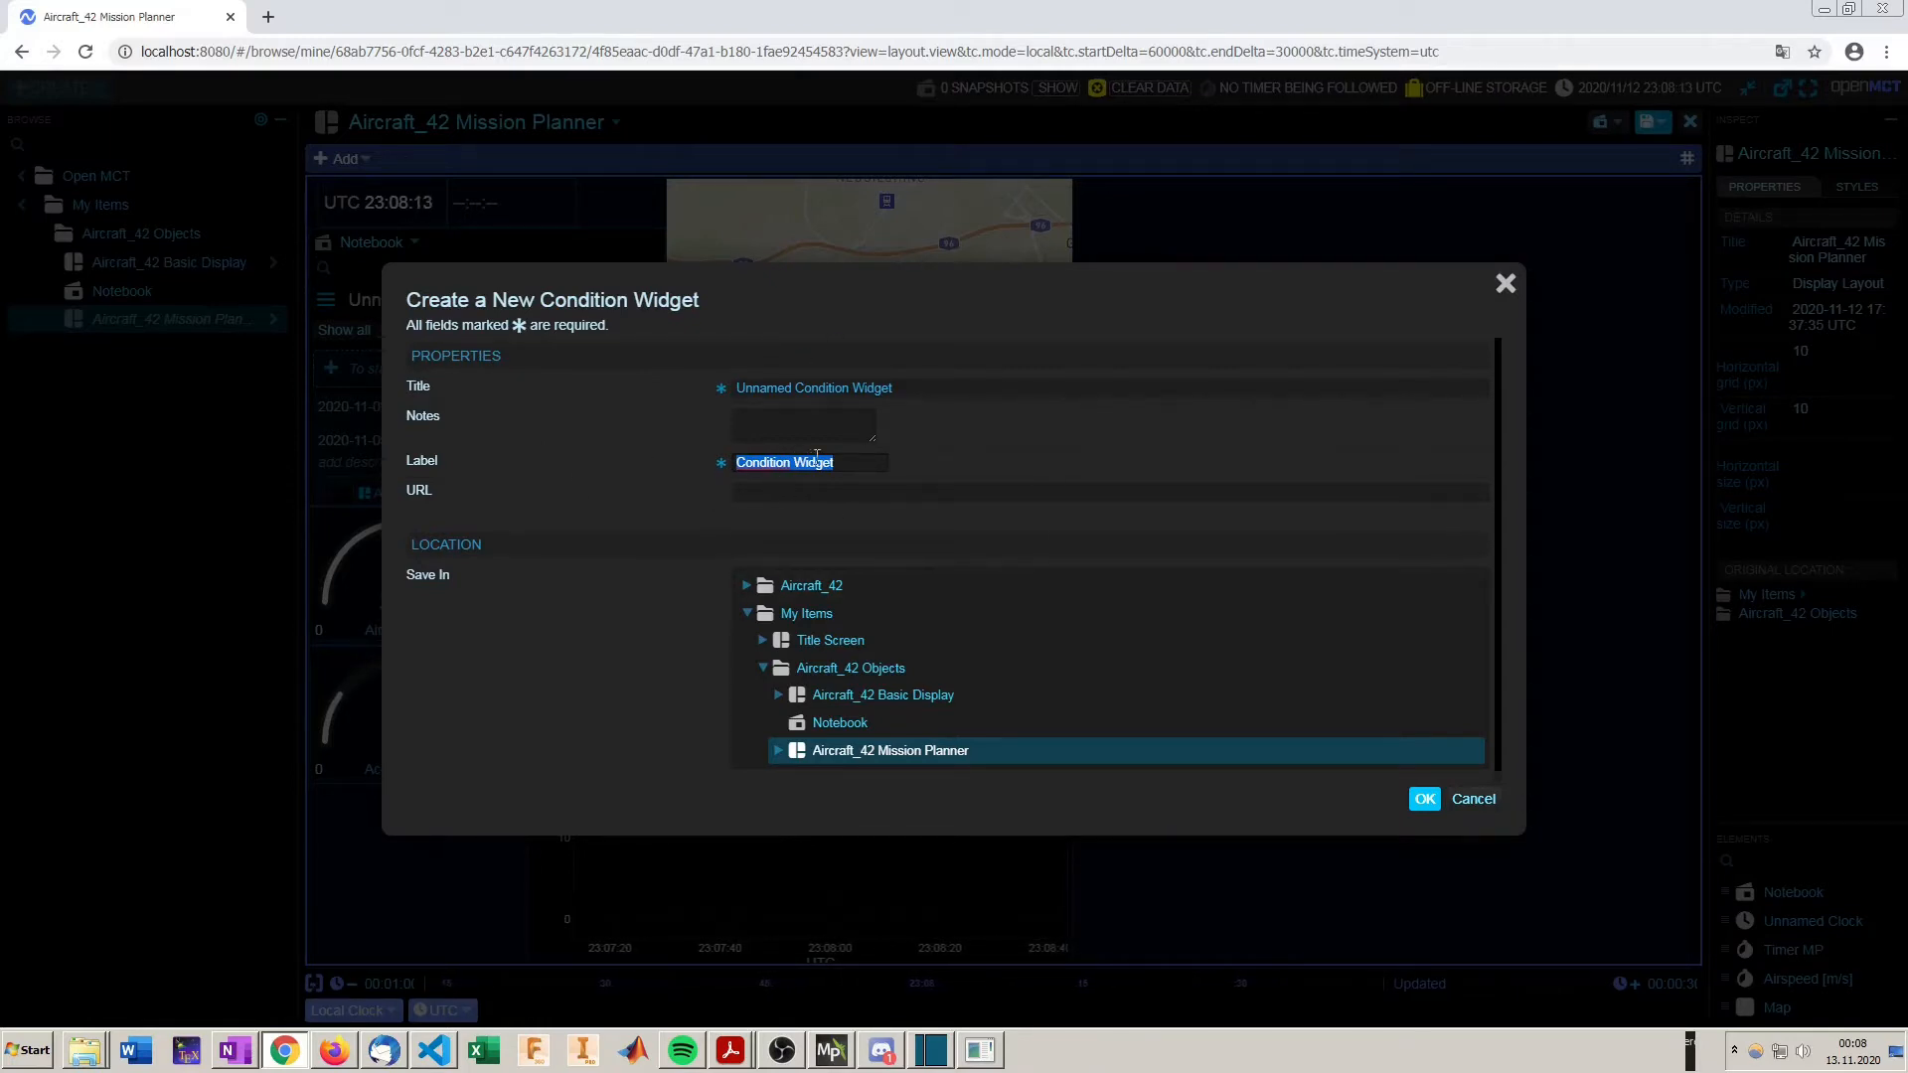
click(853, 461)
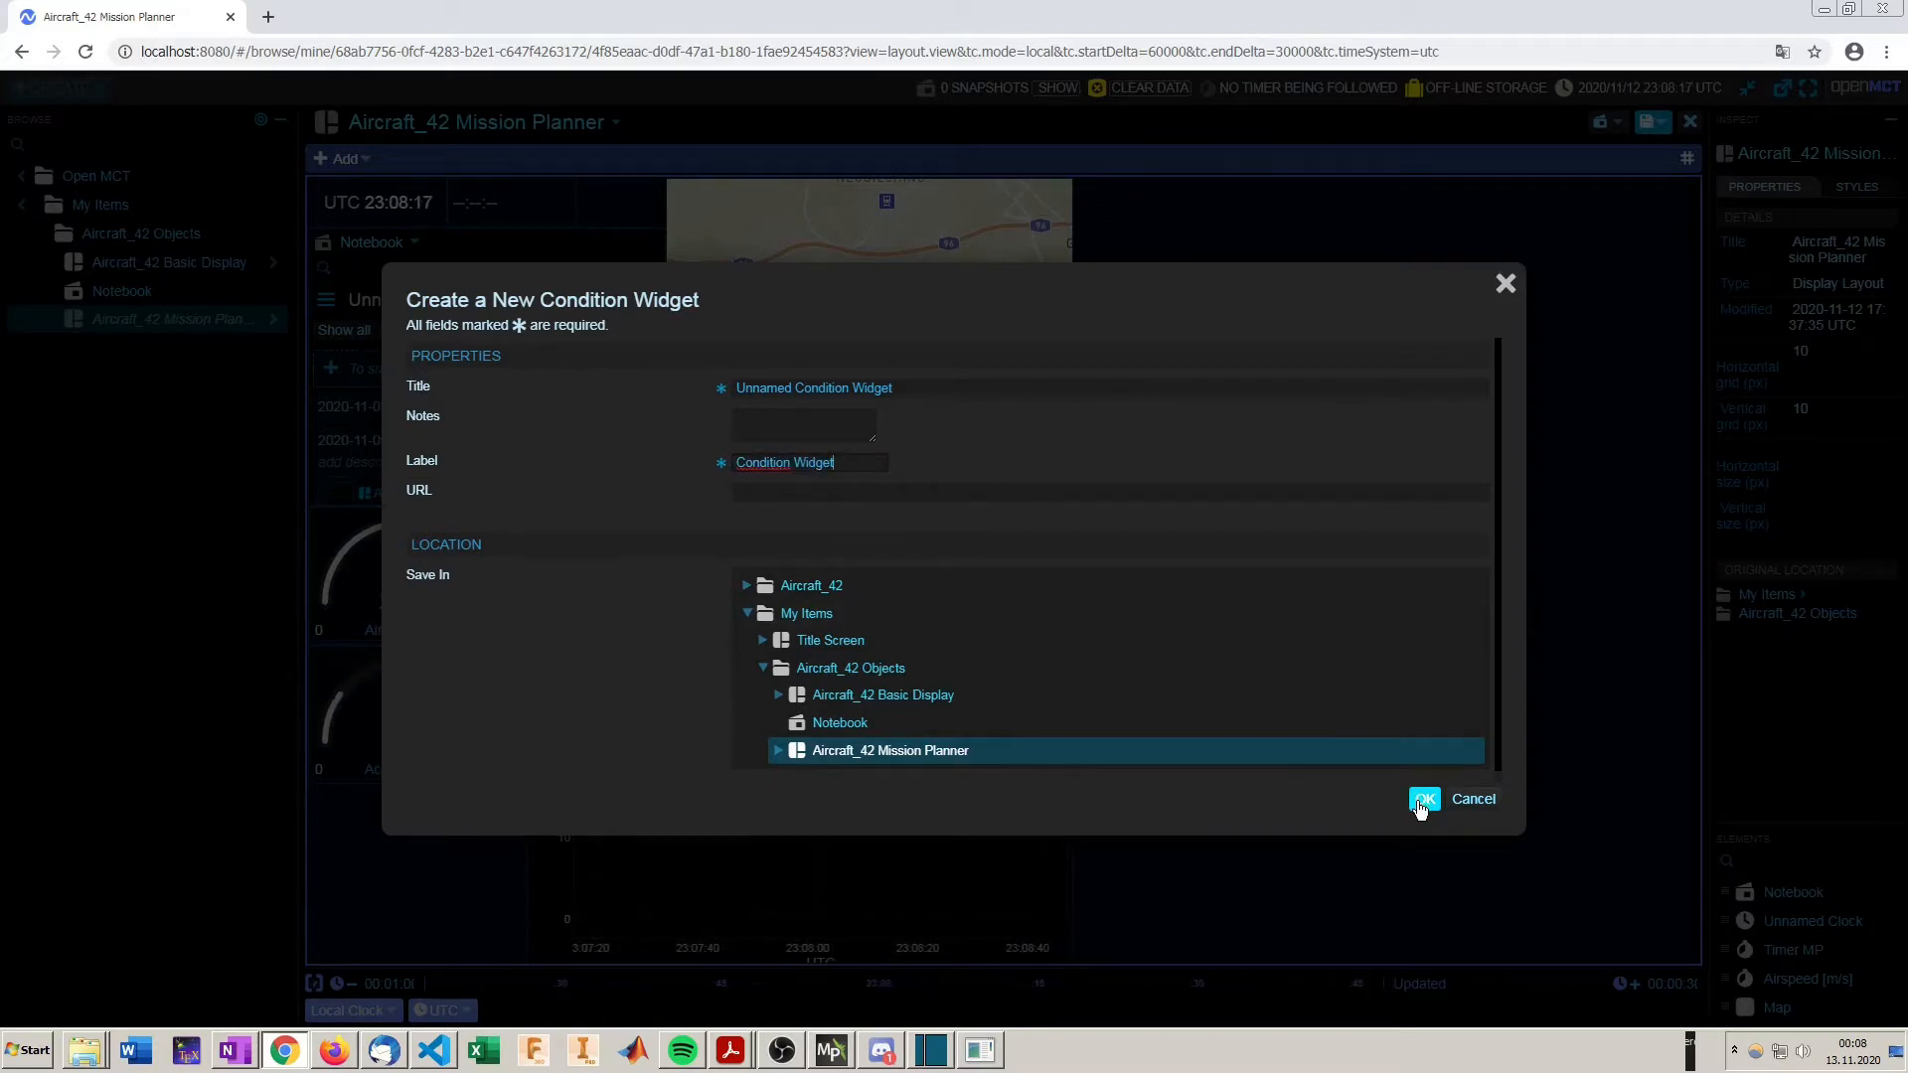
click(1472, 800)
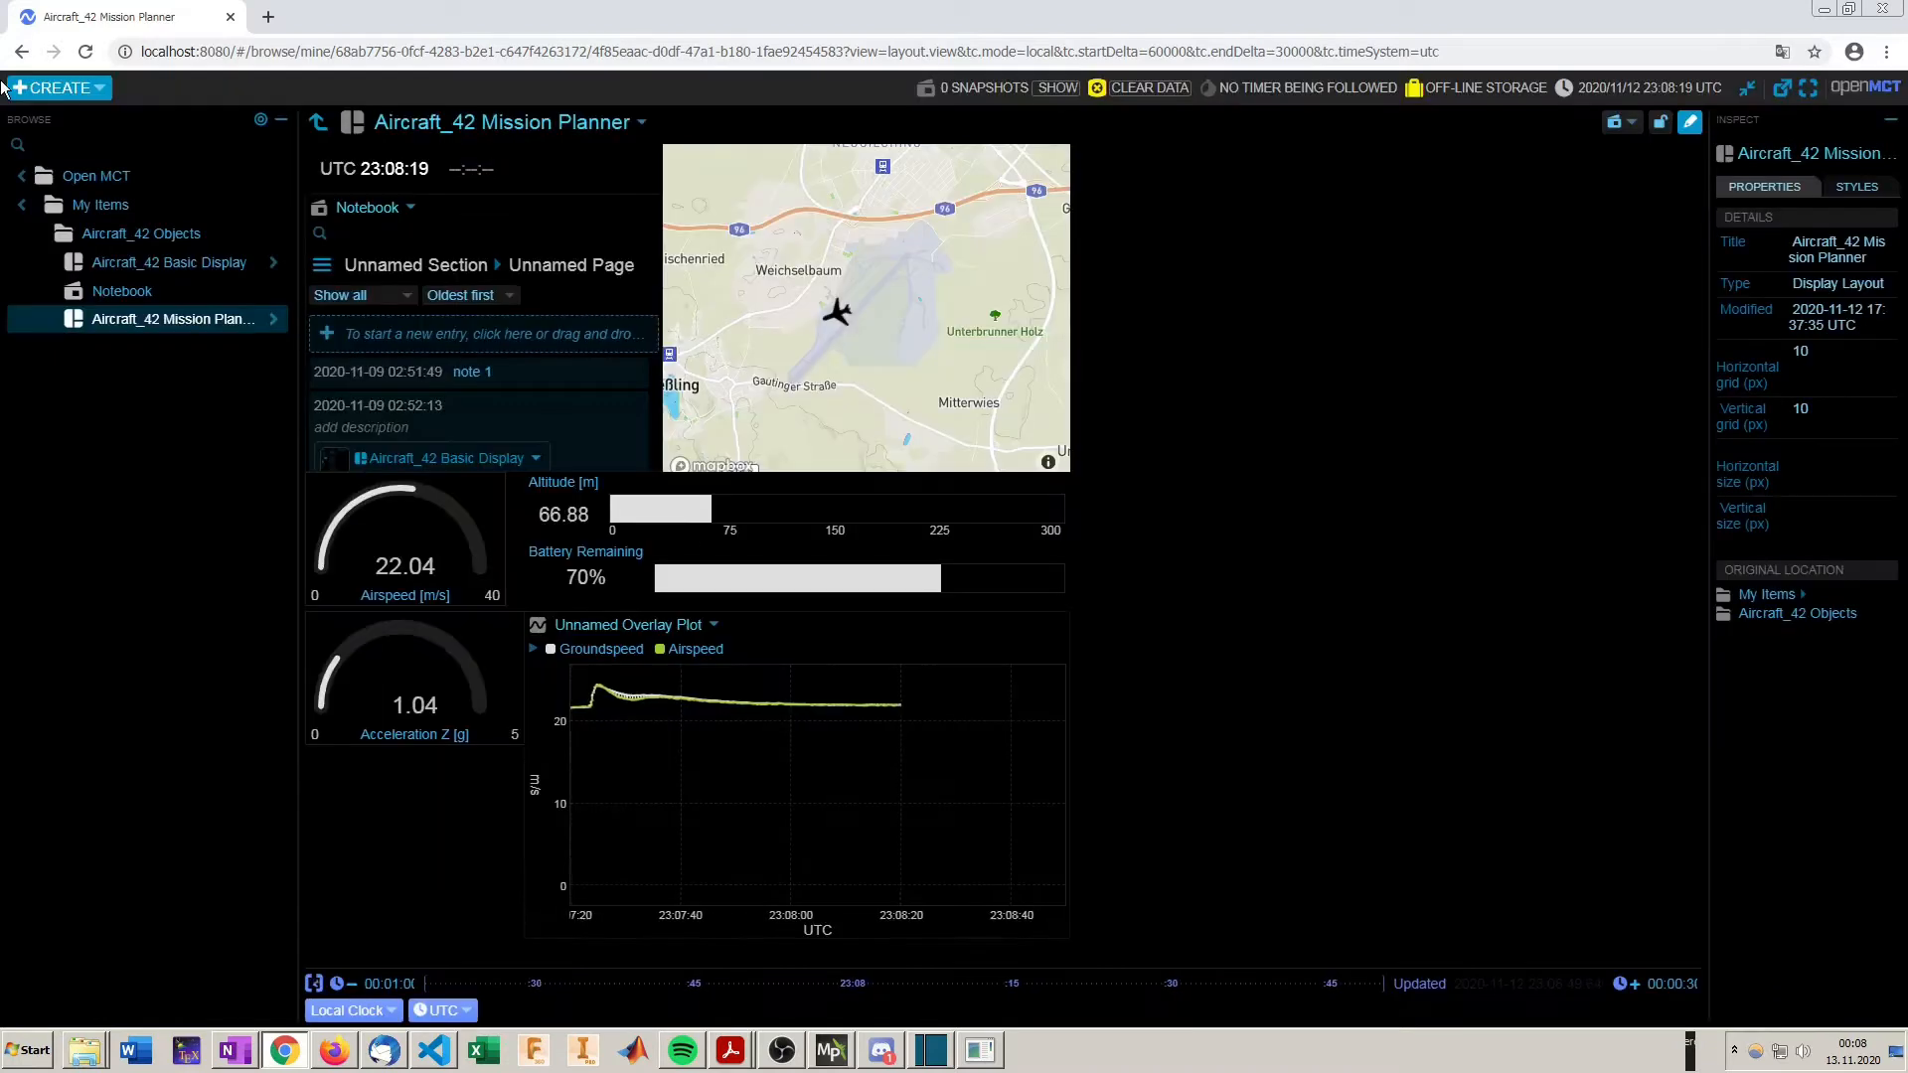
Step: Create a Condition Set titled Altitude and save it in the Aircraft_42 Objects folder
click(55, 90)
click(99, 177)
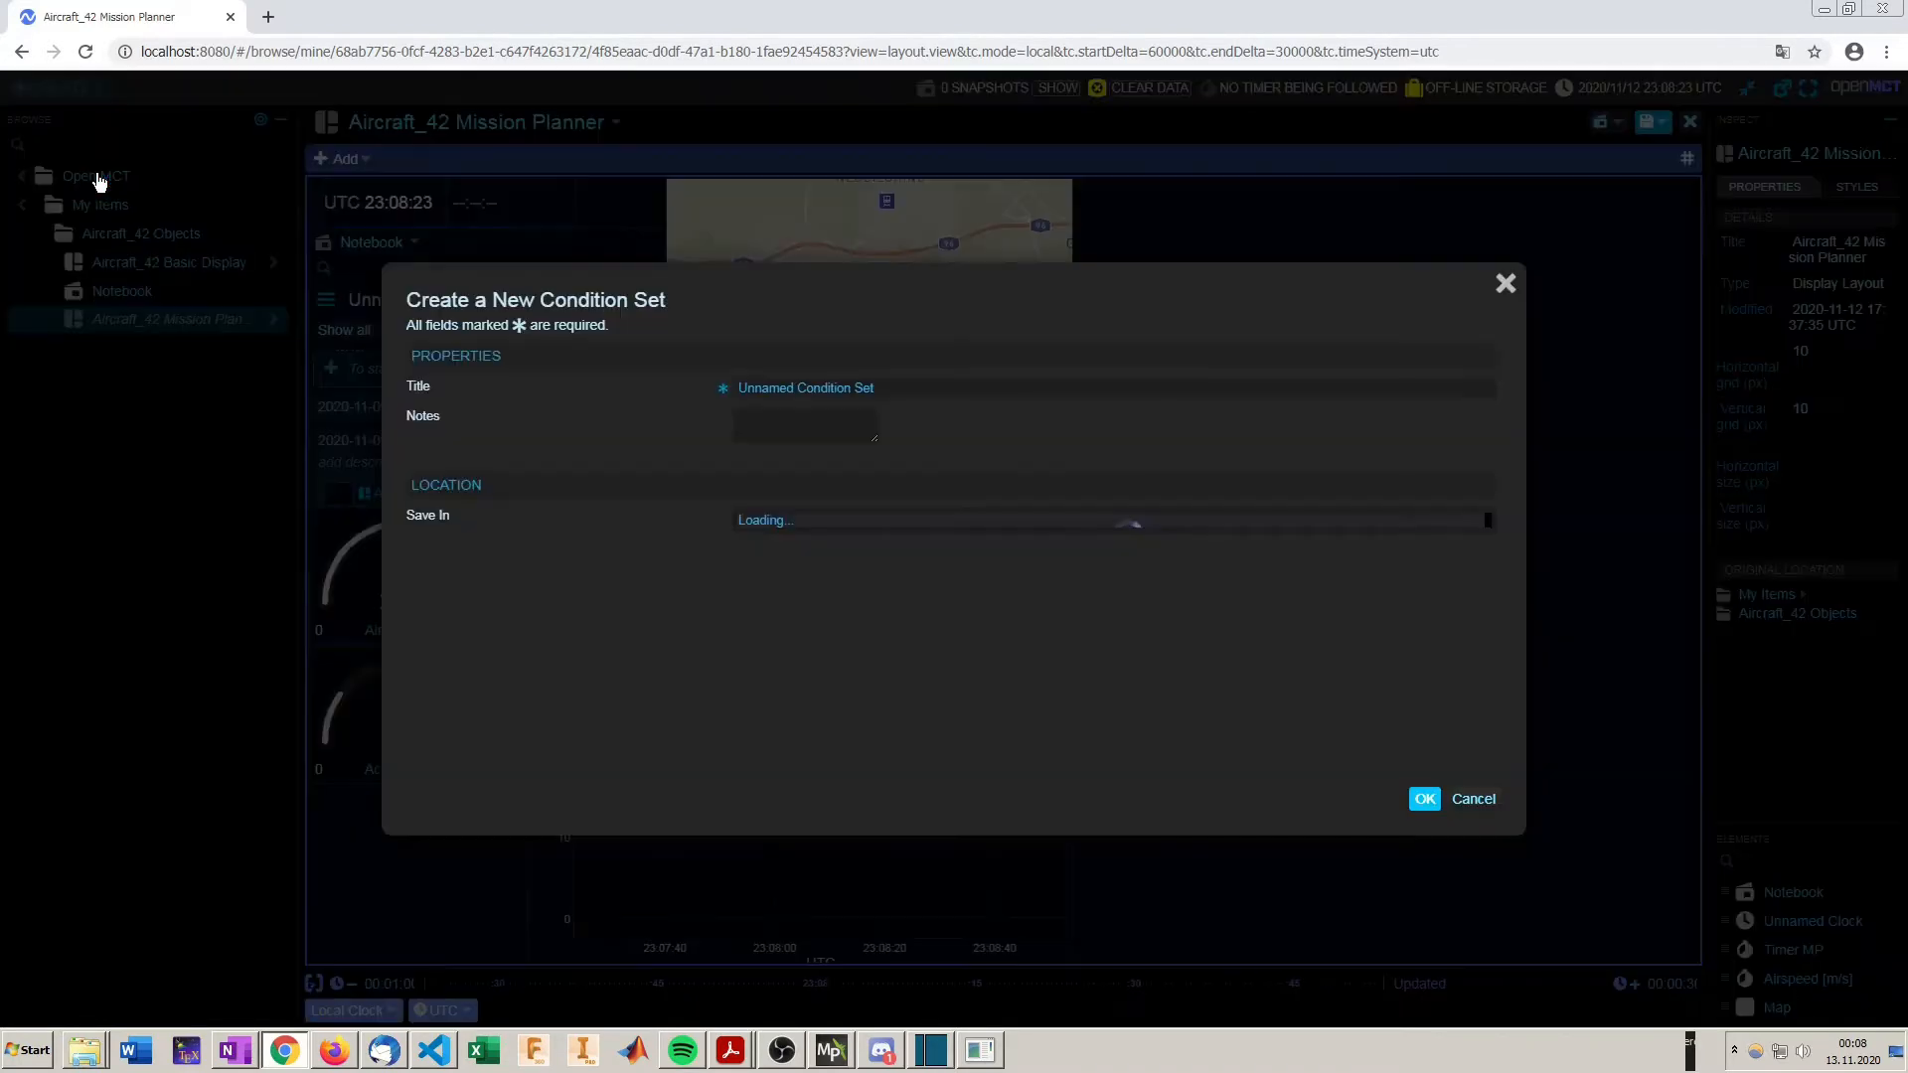
triple_click(891, 385)
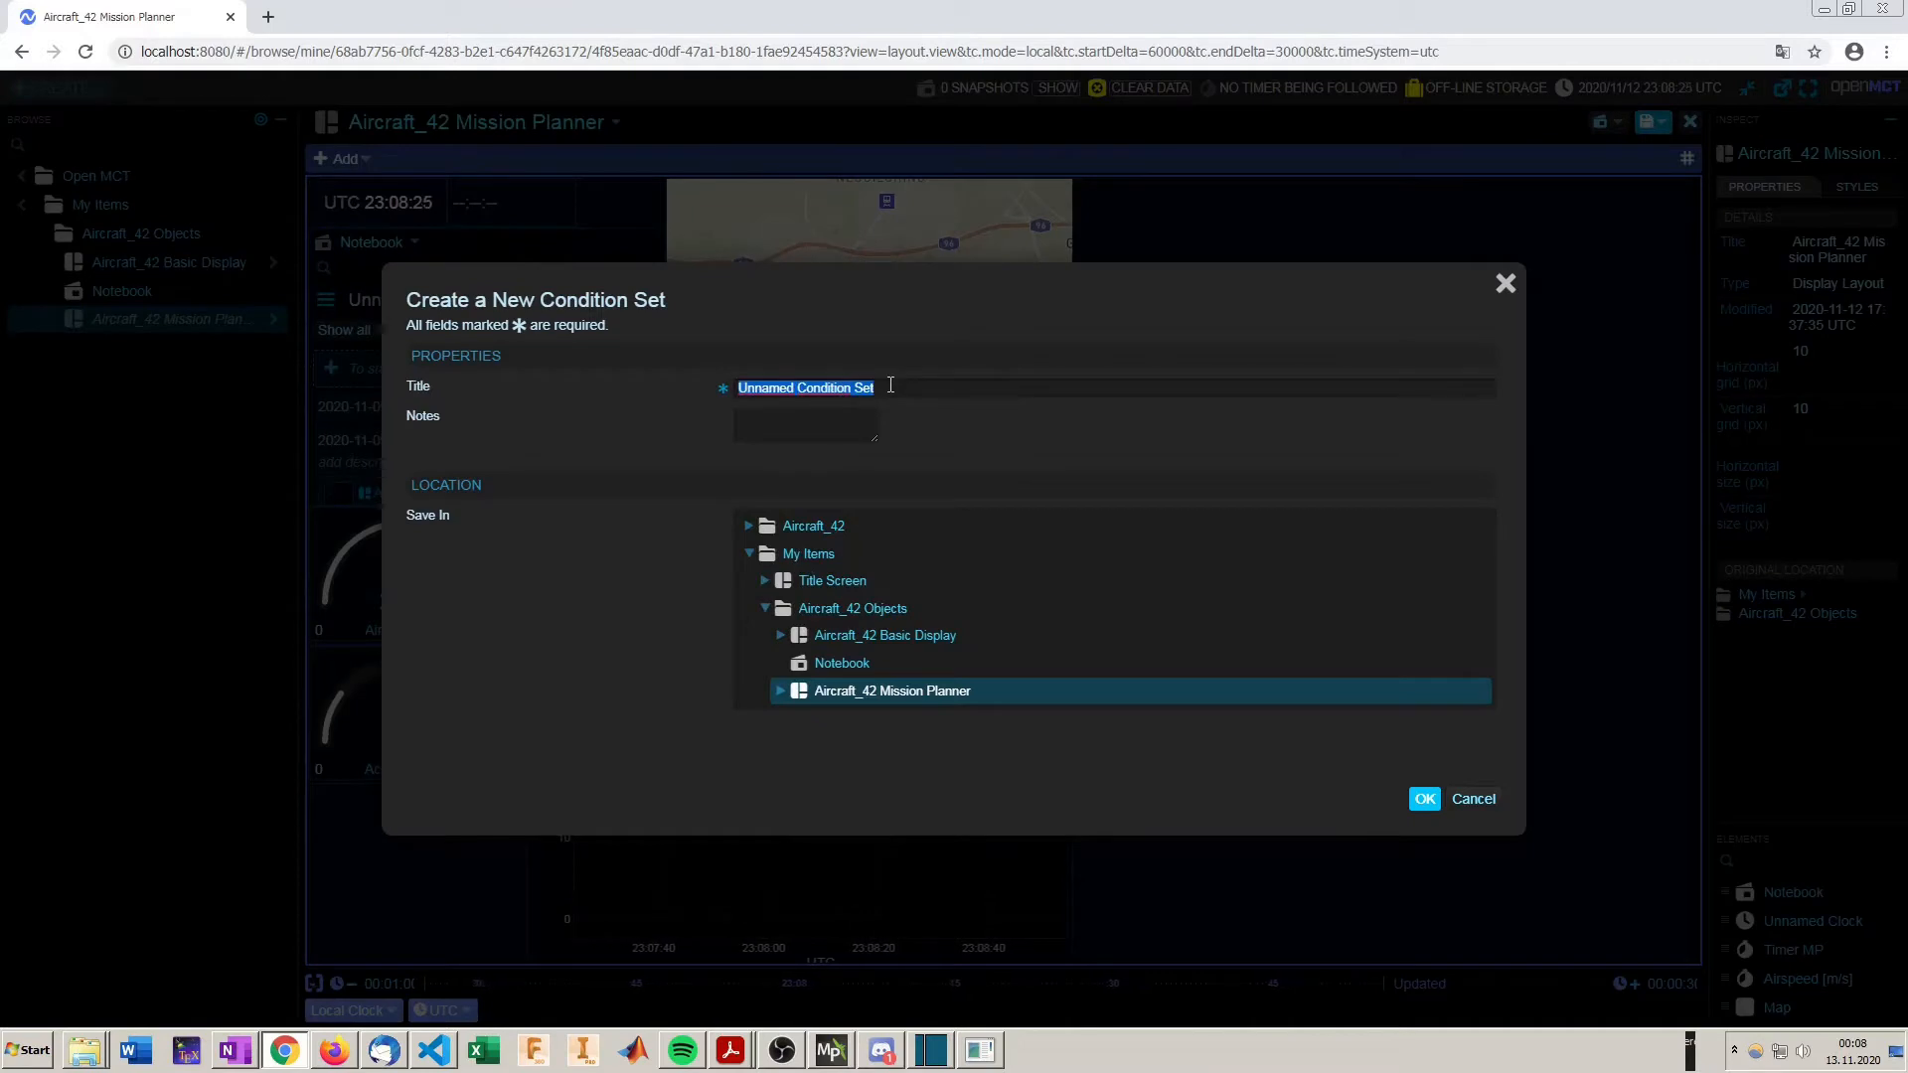
text(A)
text(itude)
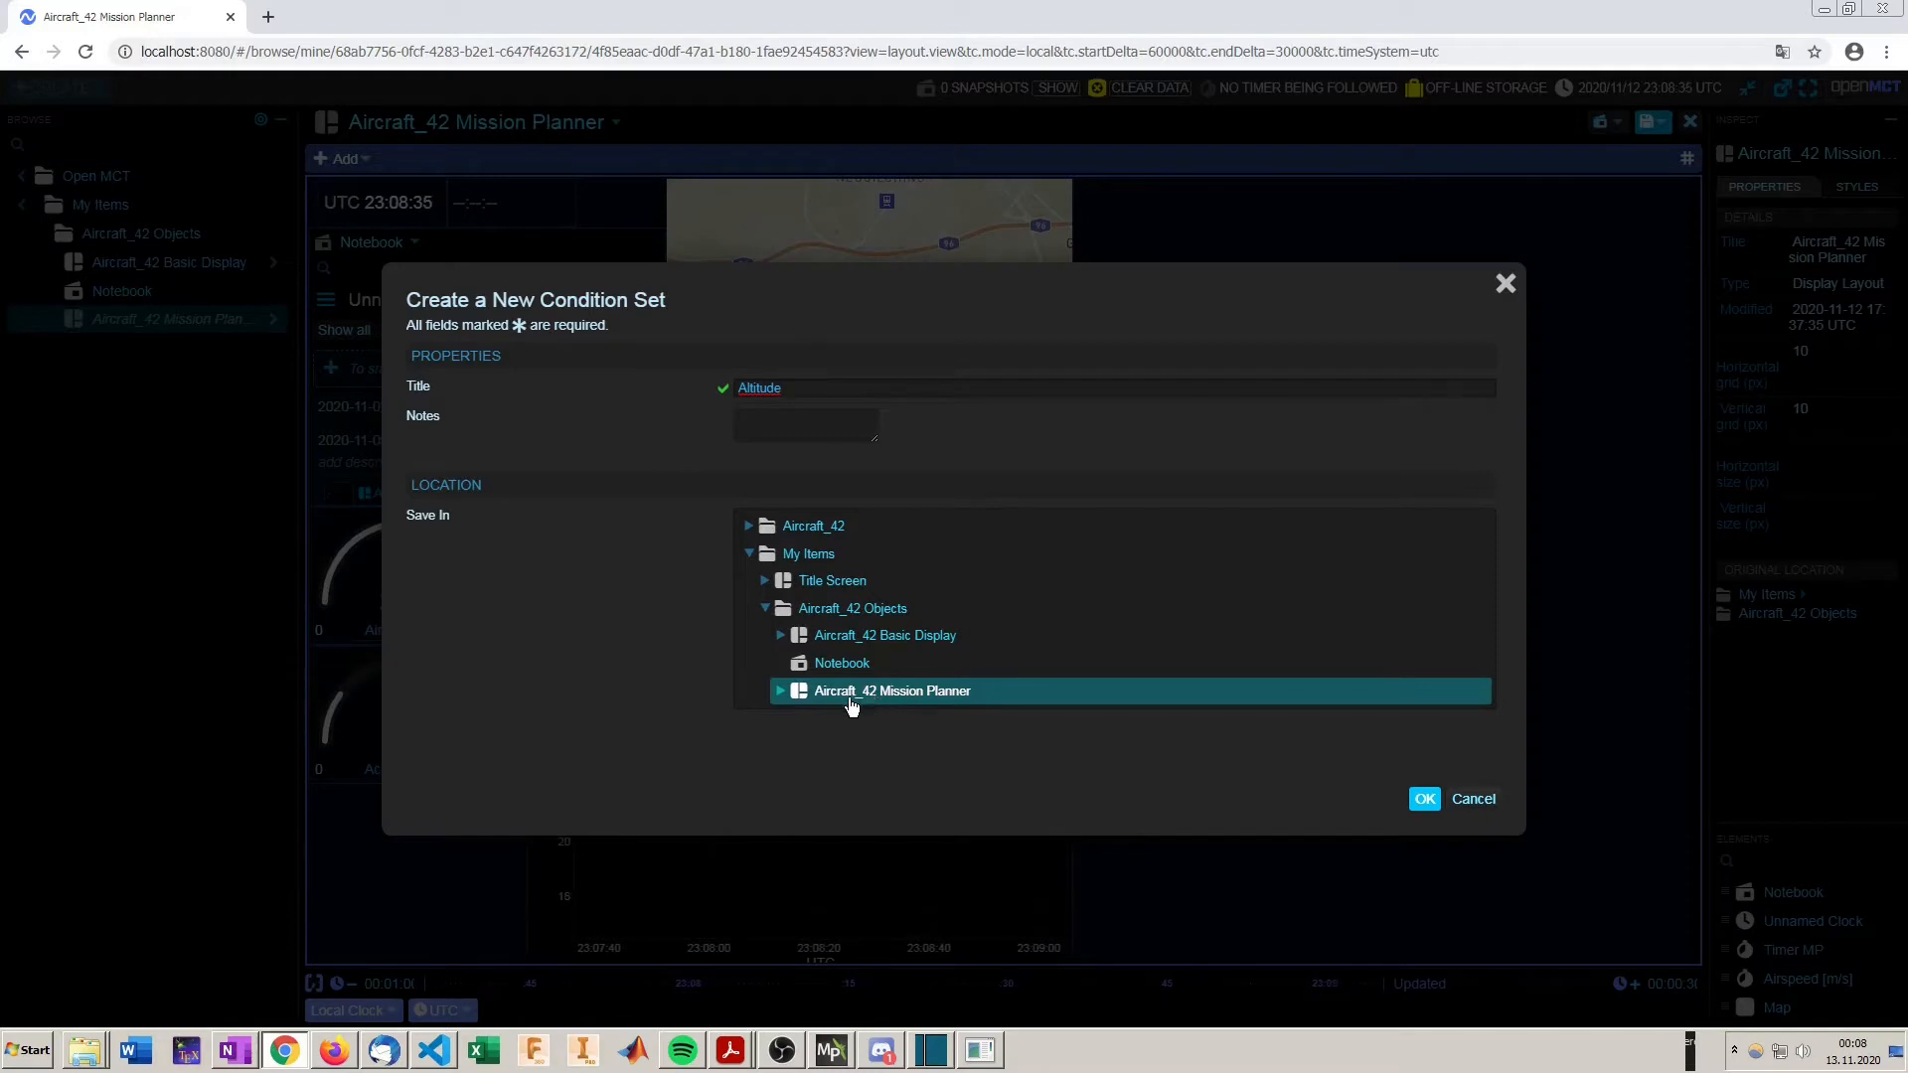
click(848, 610)
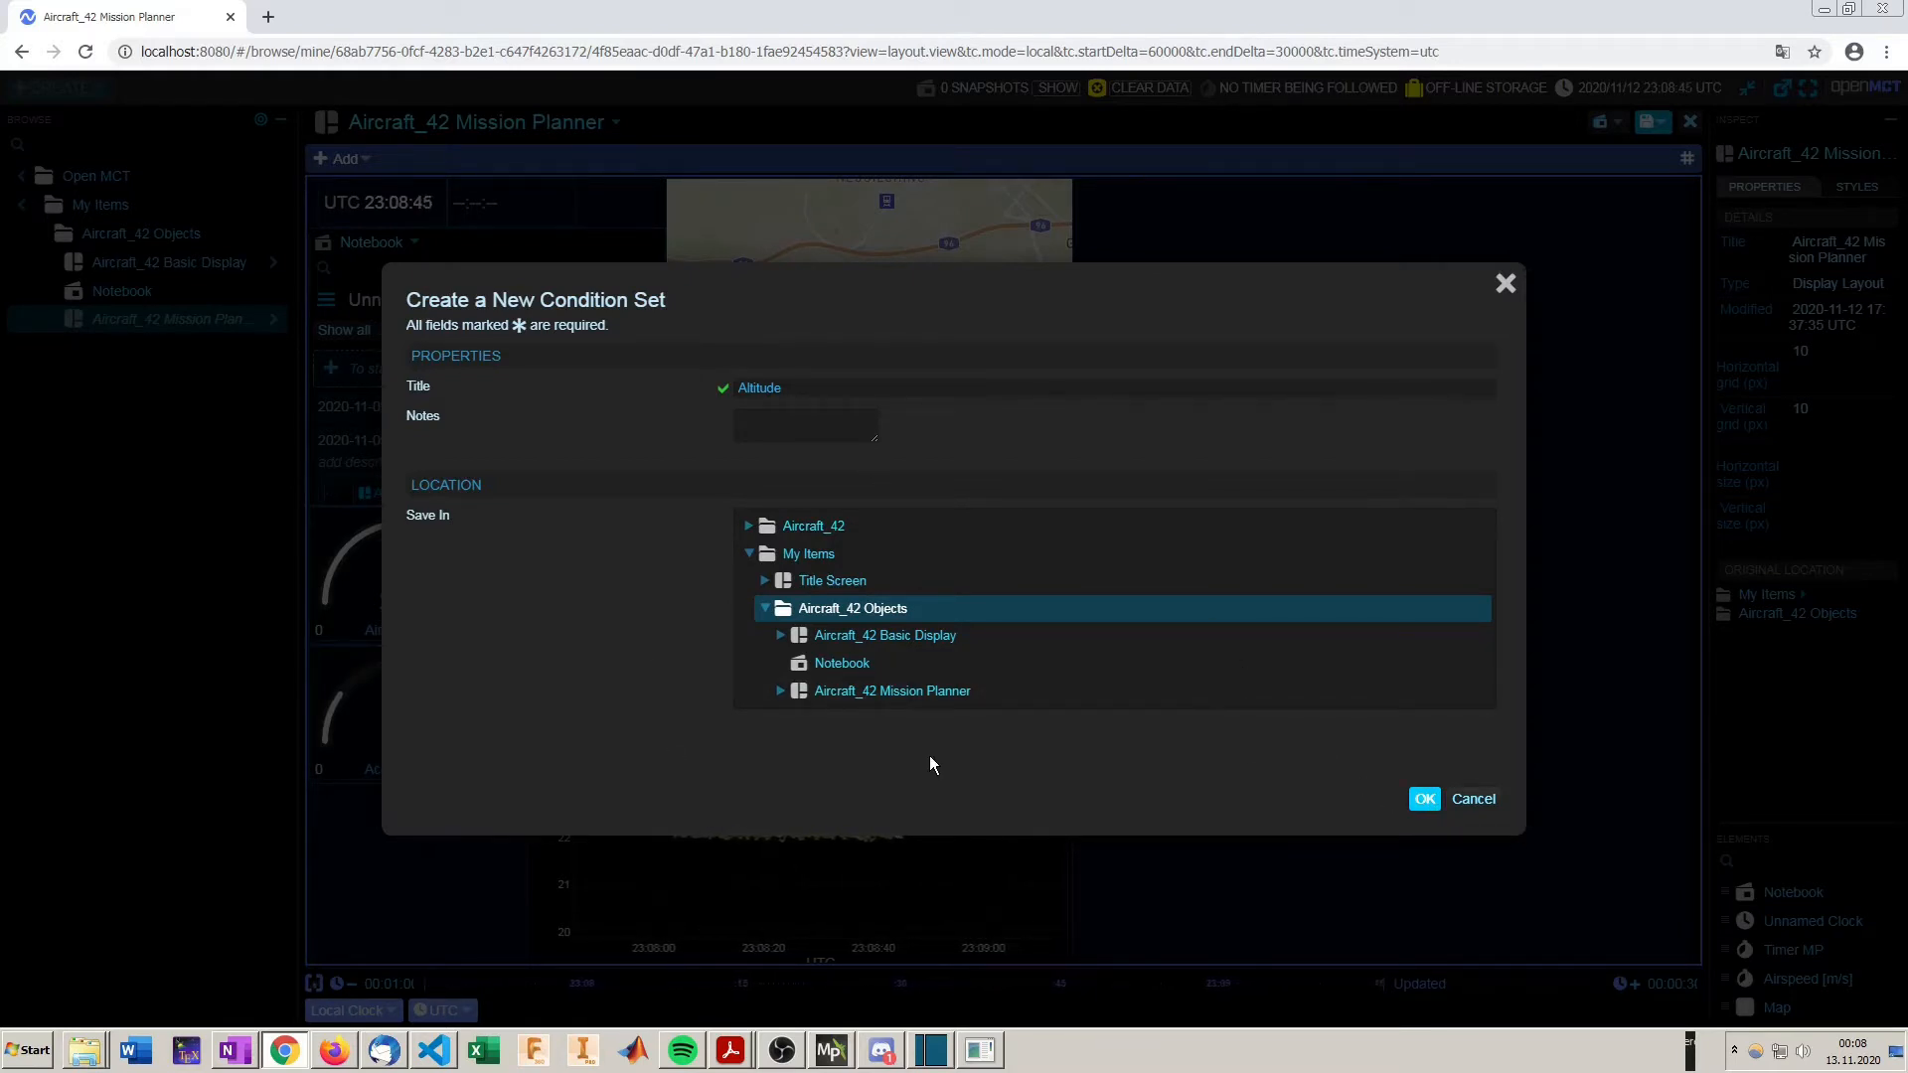
click(892, 692)
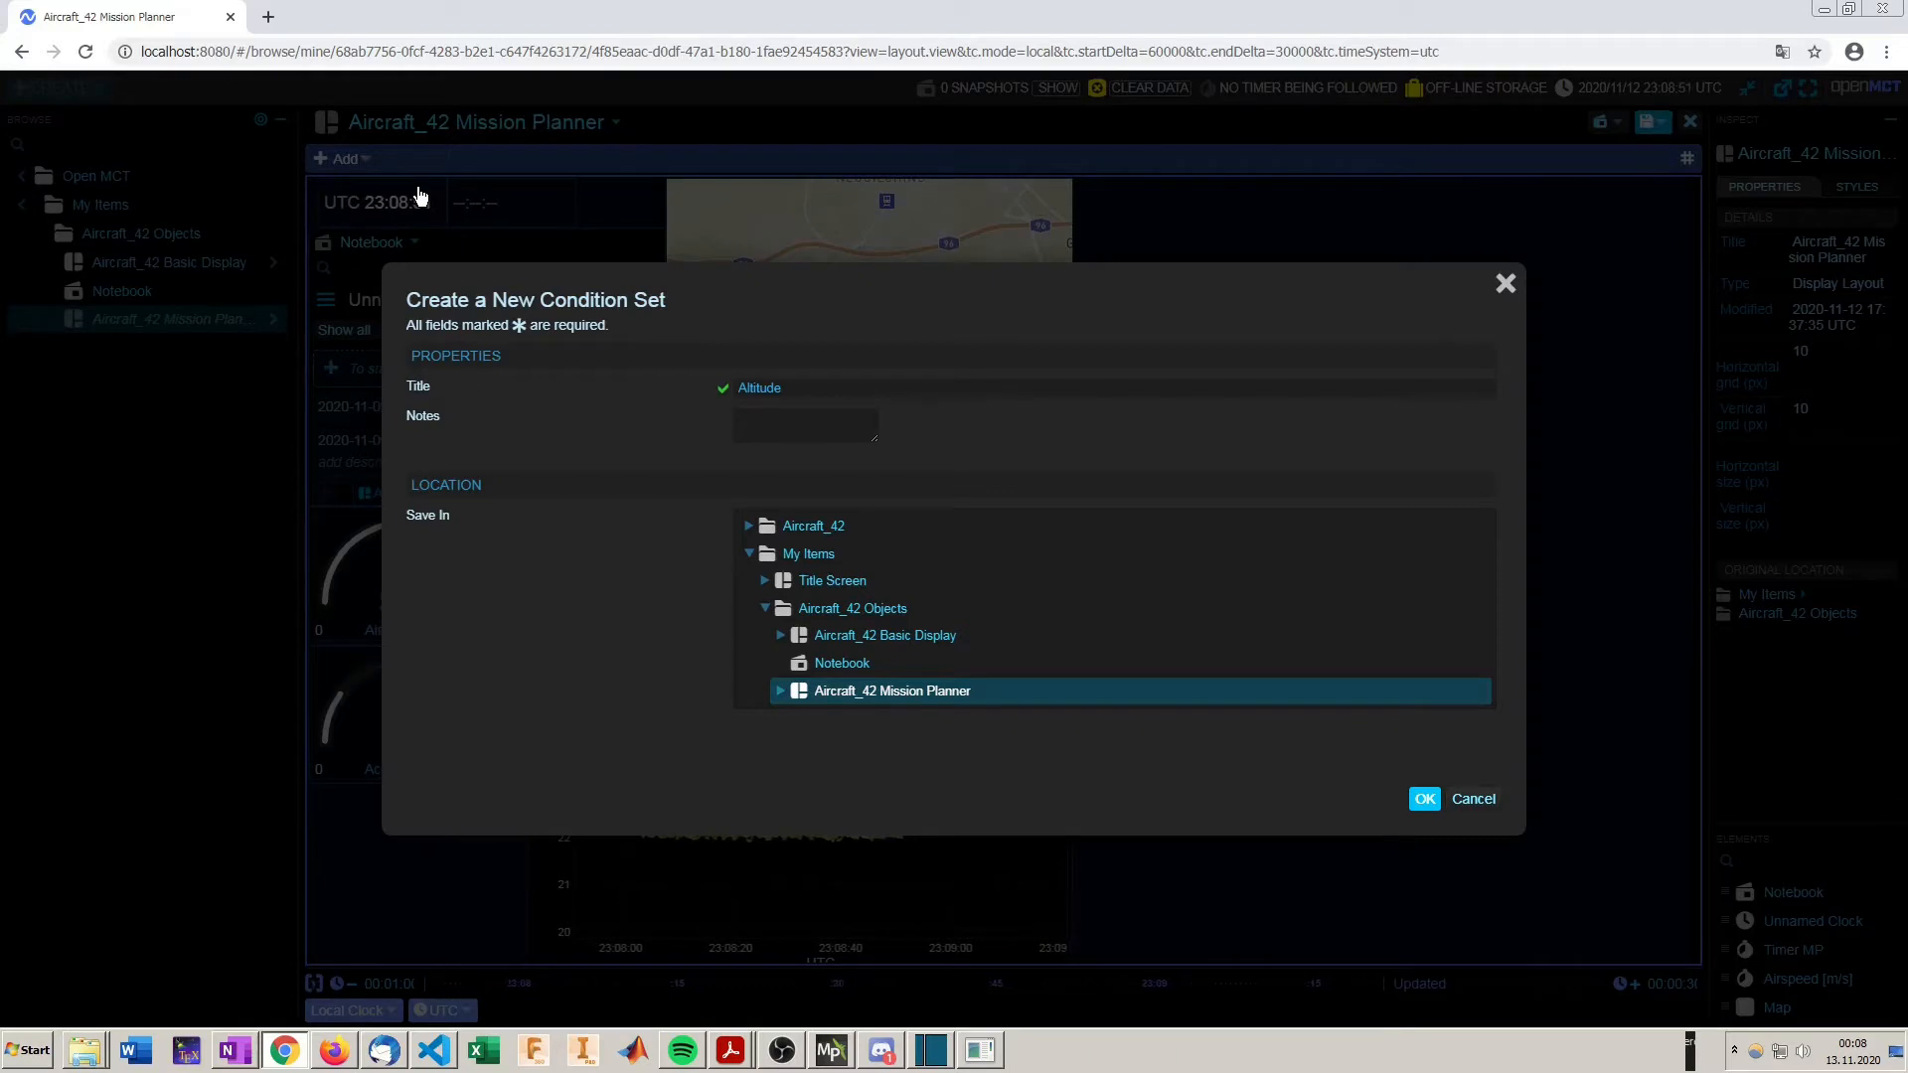
click(833, 610)
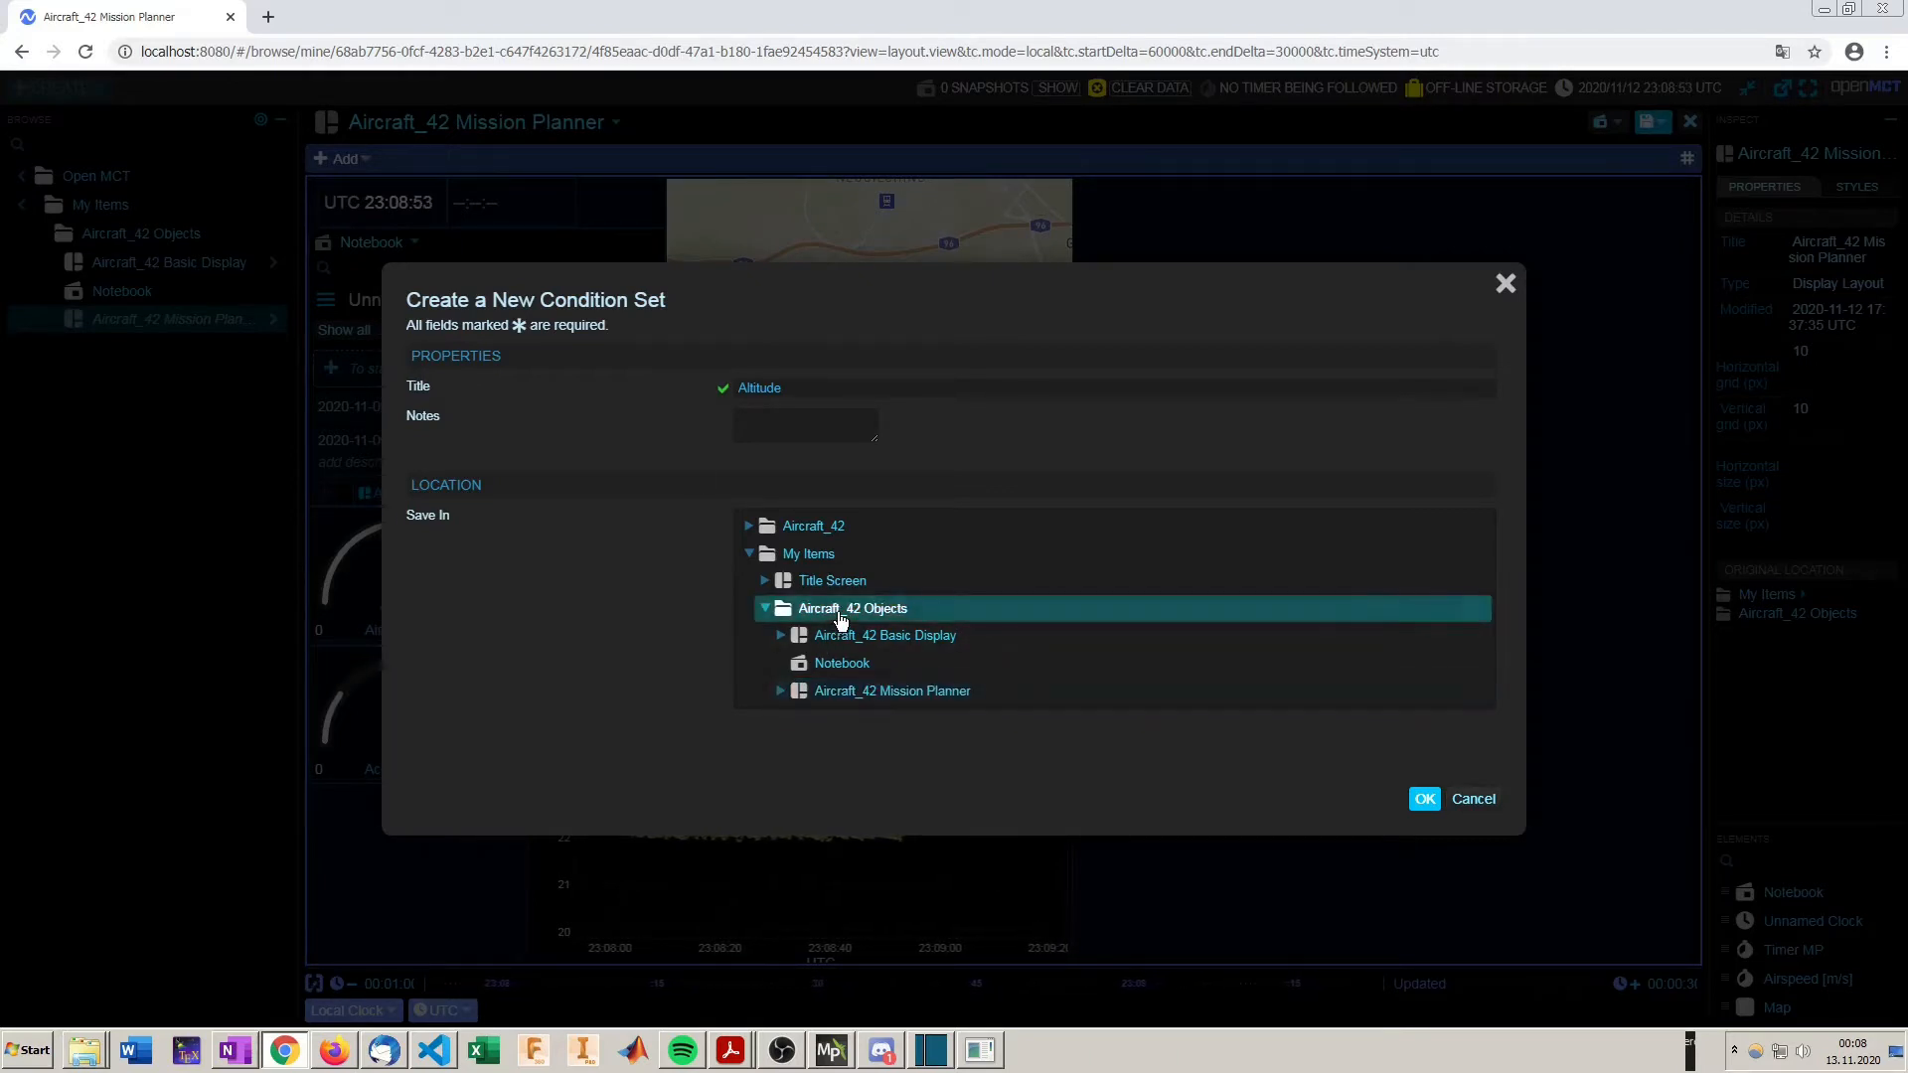
click(1423, 800)
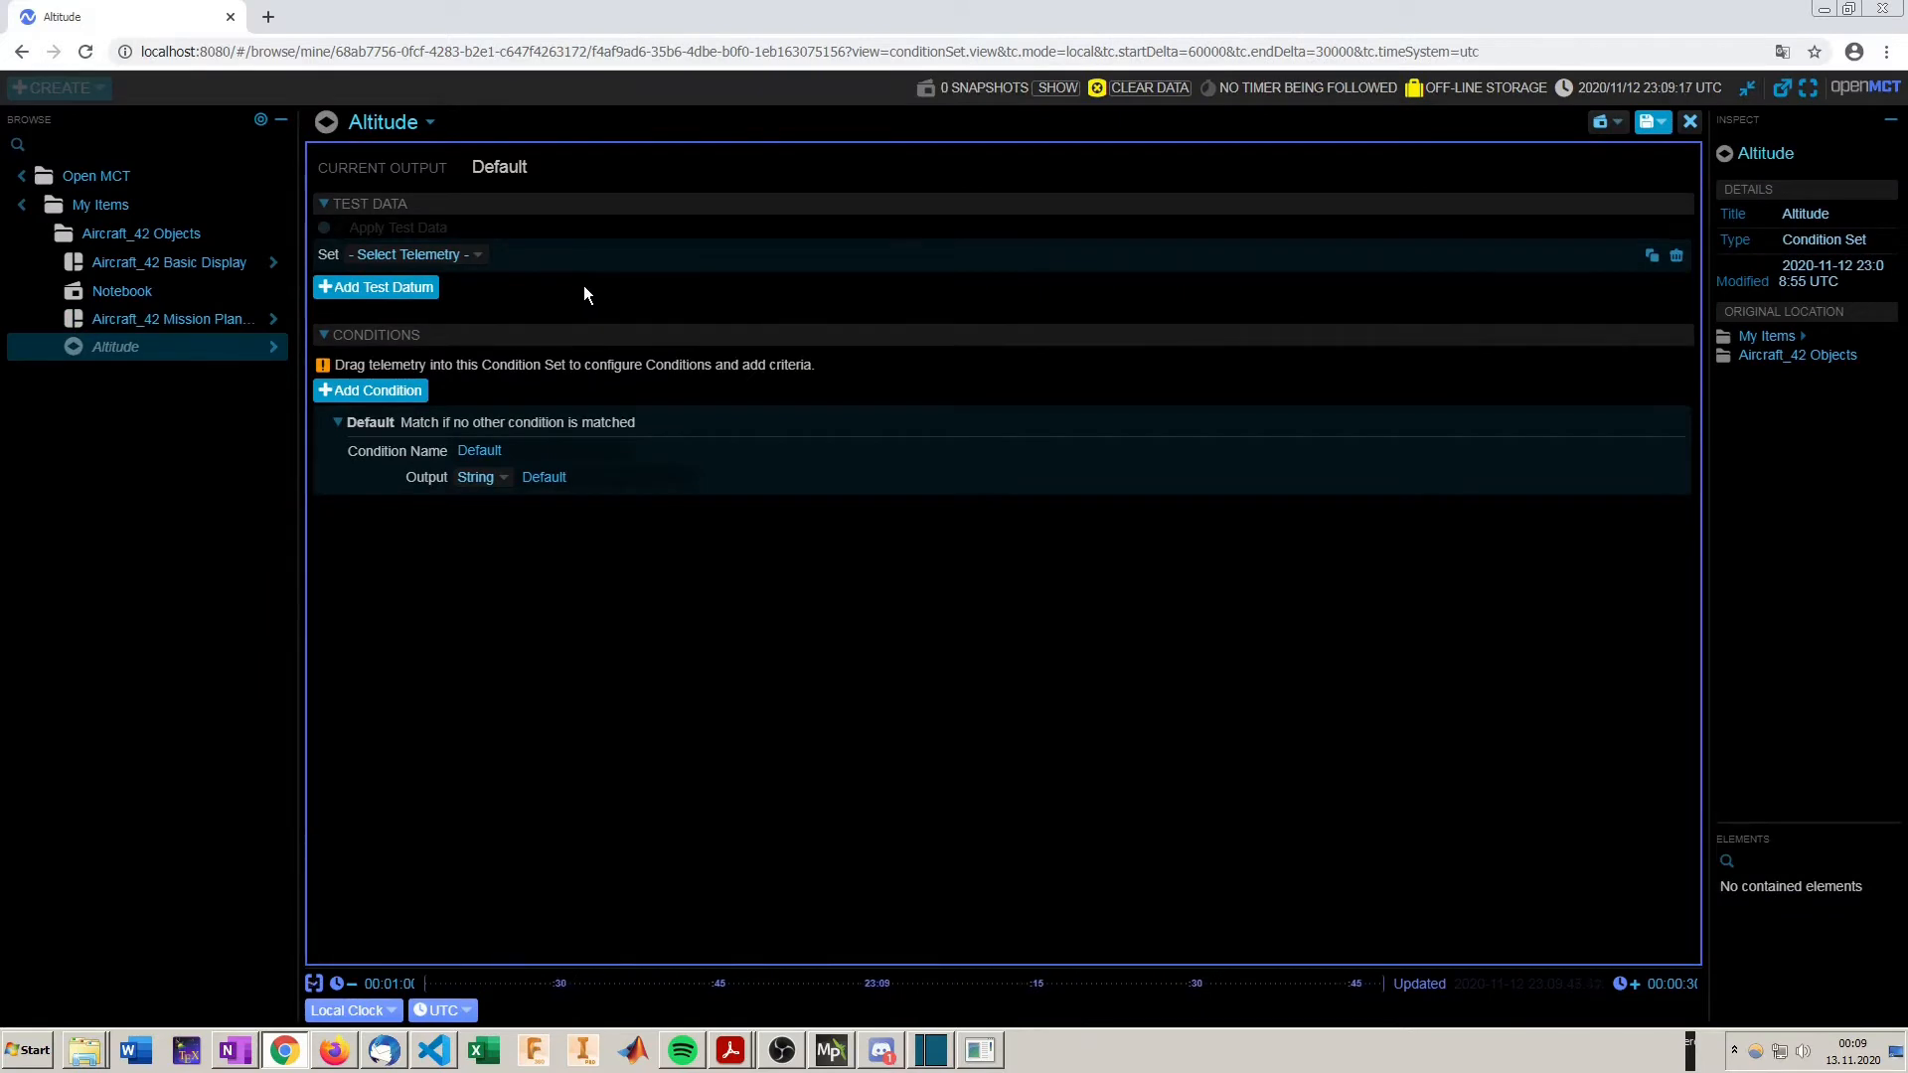
Step: Add the Altitude telemetry point from the Aircraft_42 folder to the Altitude Condition Set
click(25, 177)
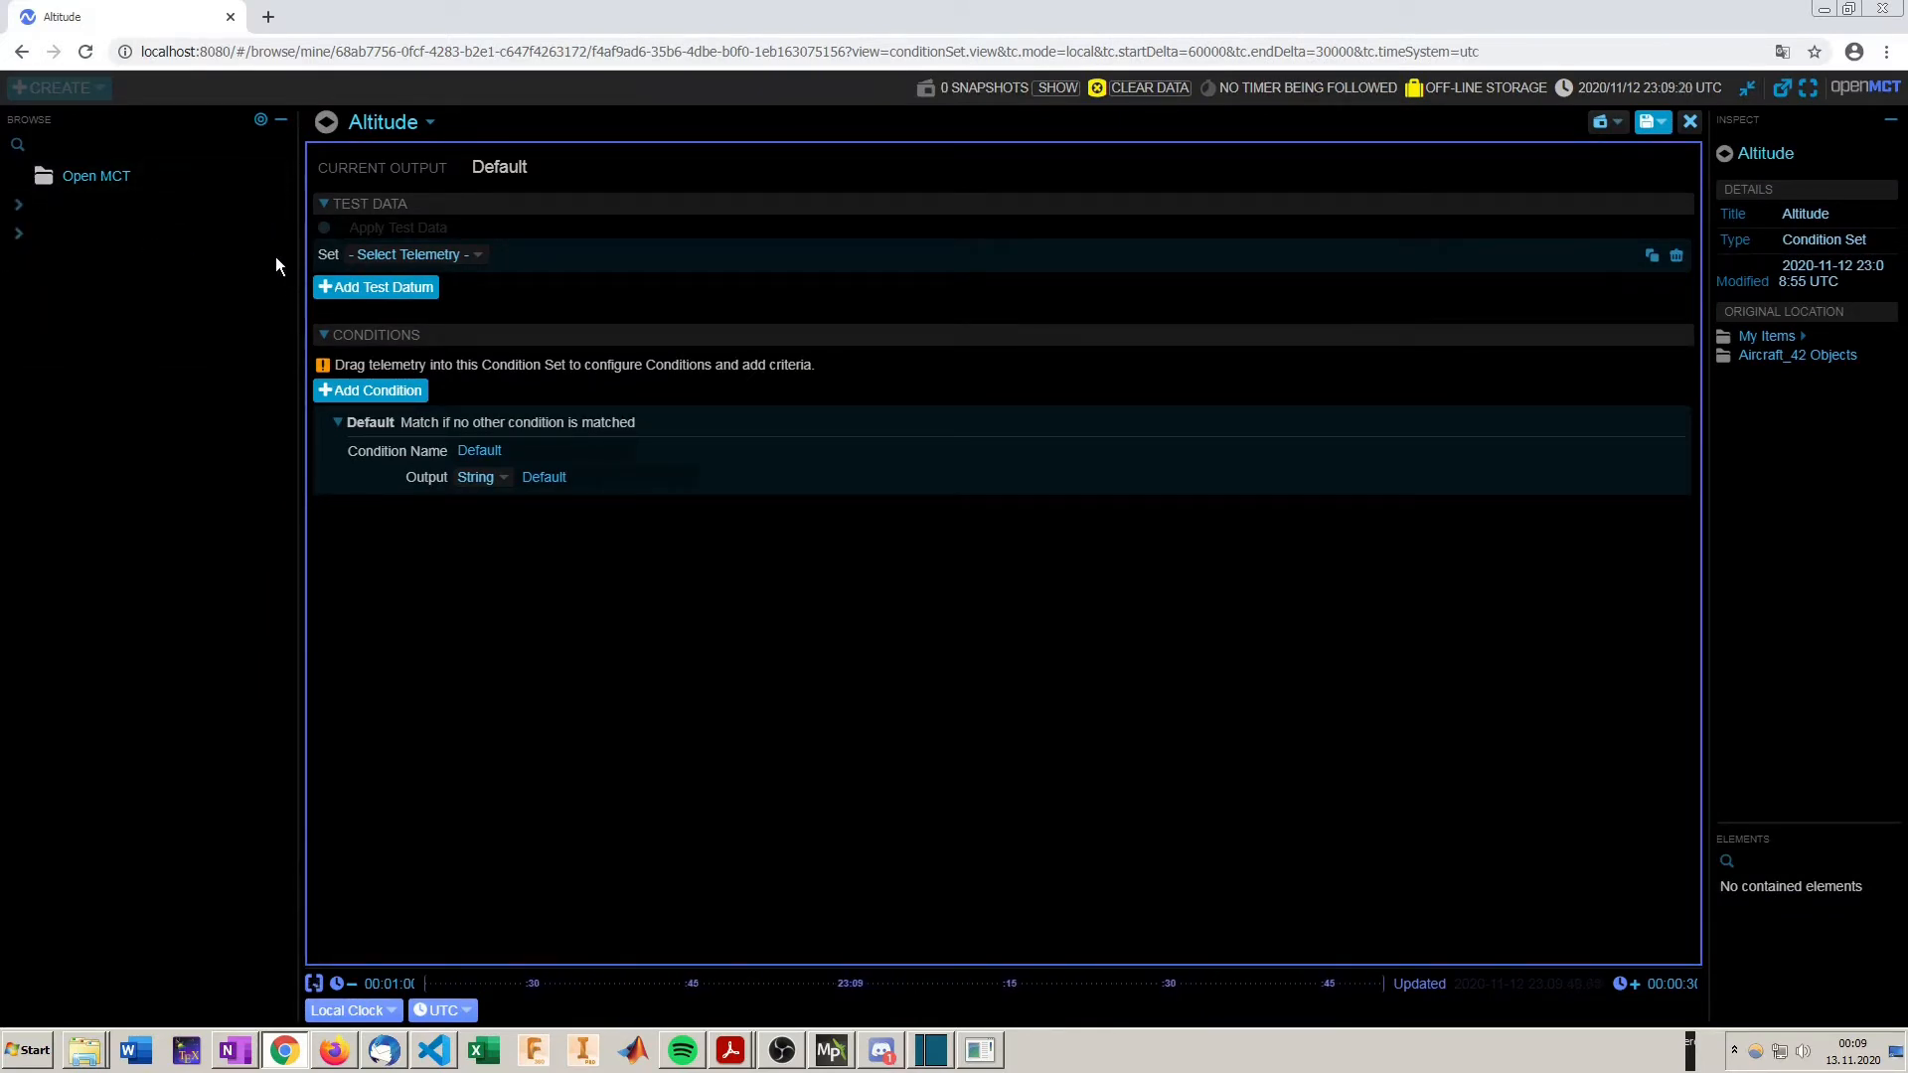
click(273, 206)
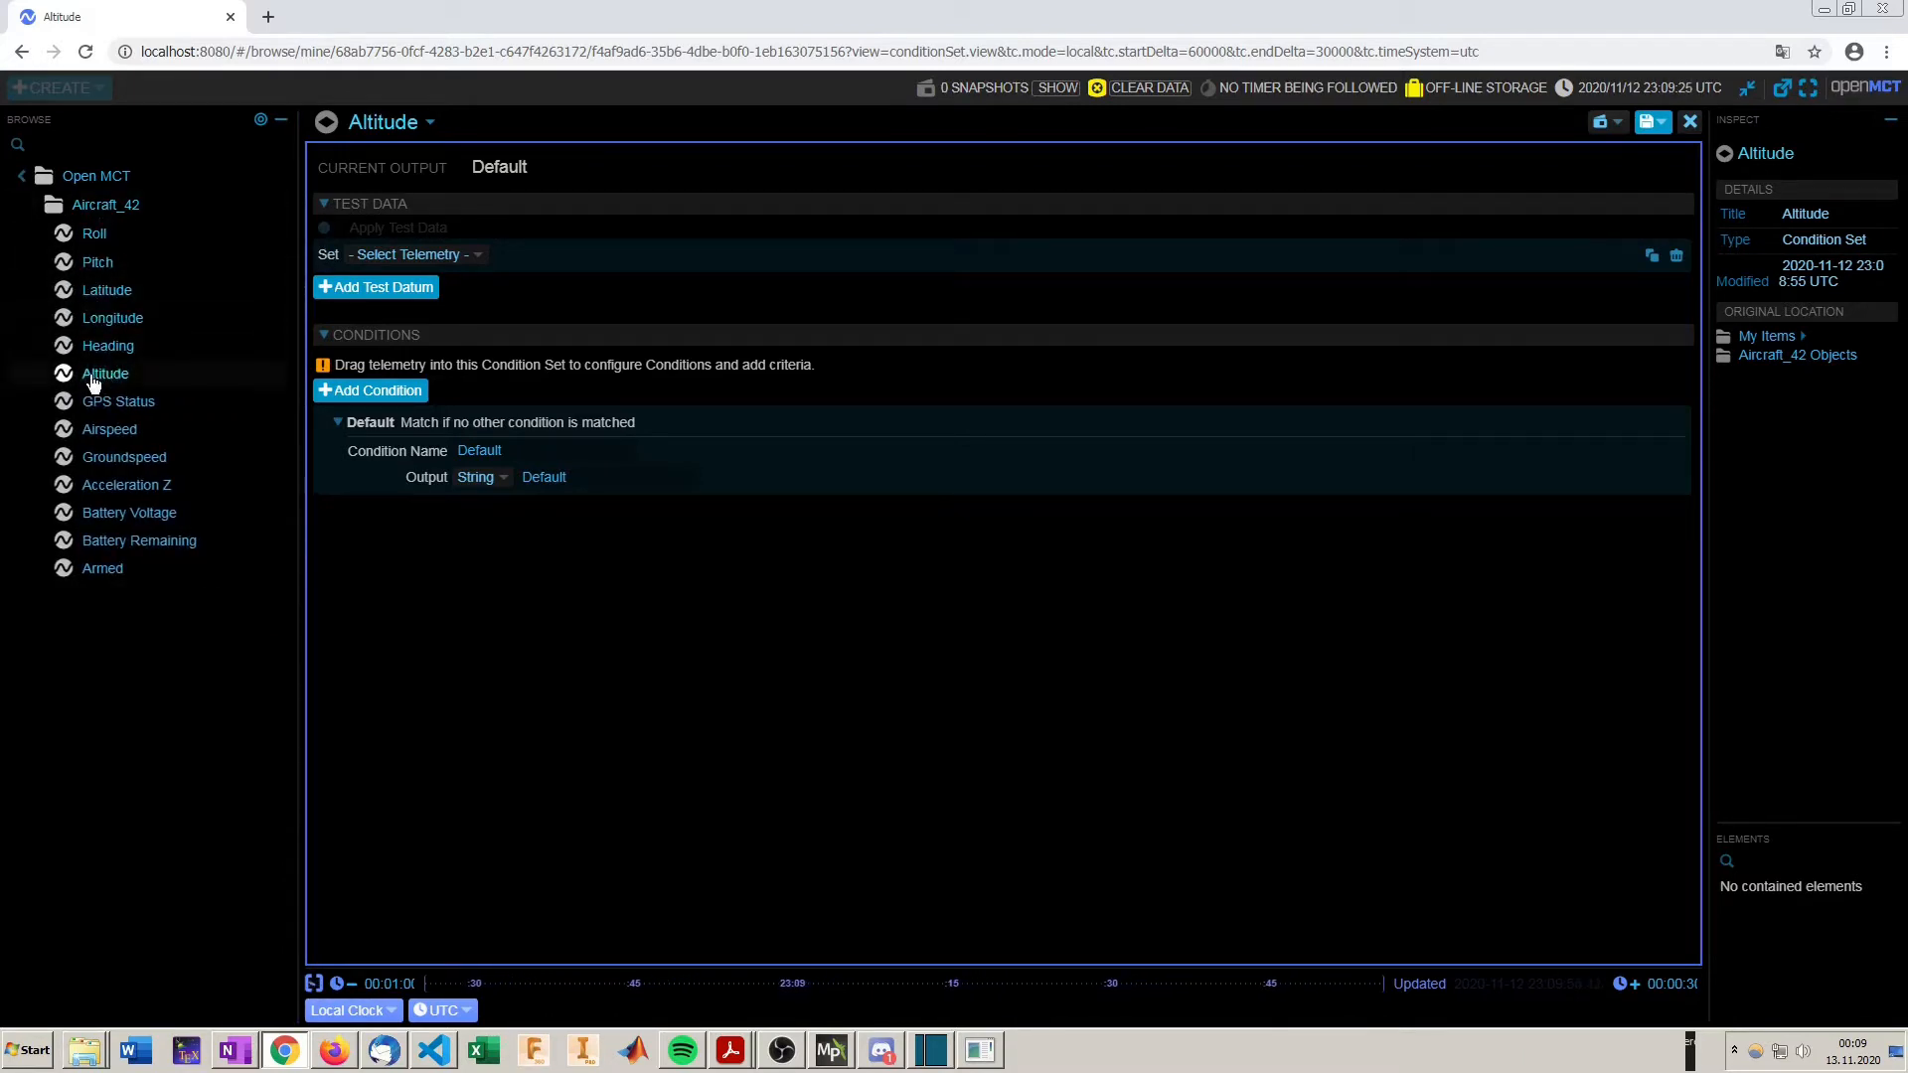
drag(94, 382, 763, 310)
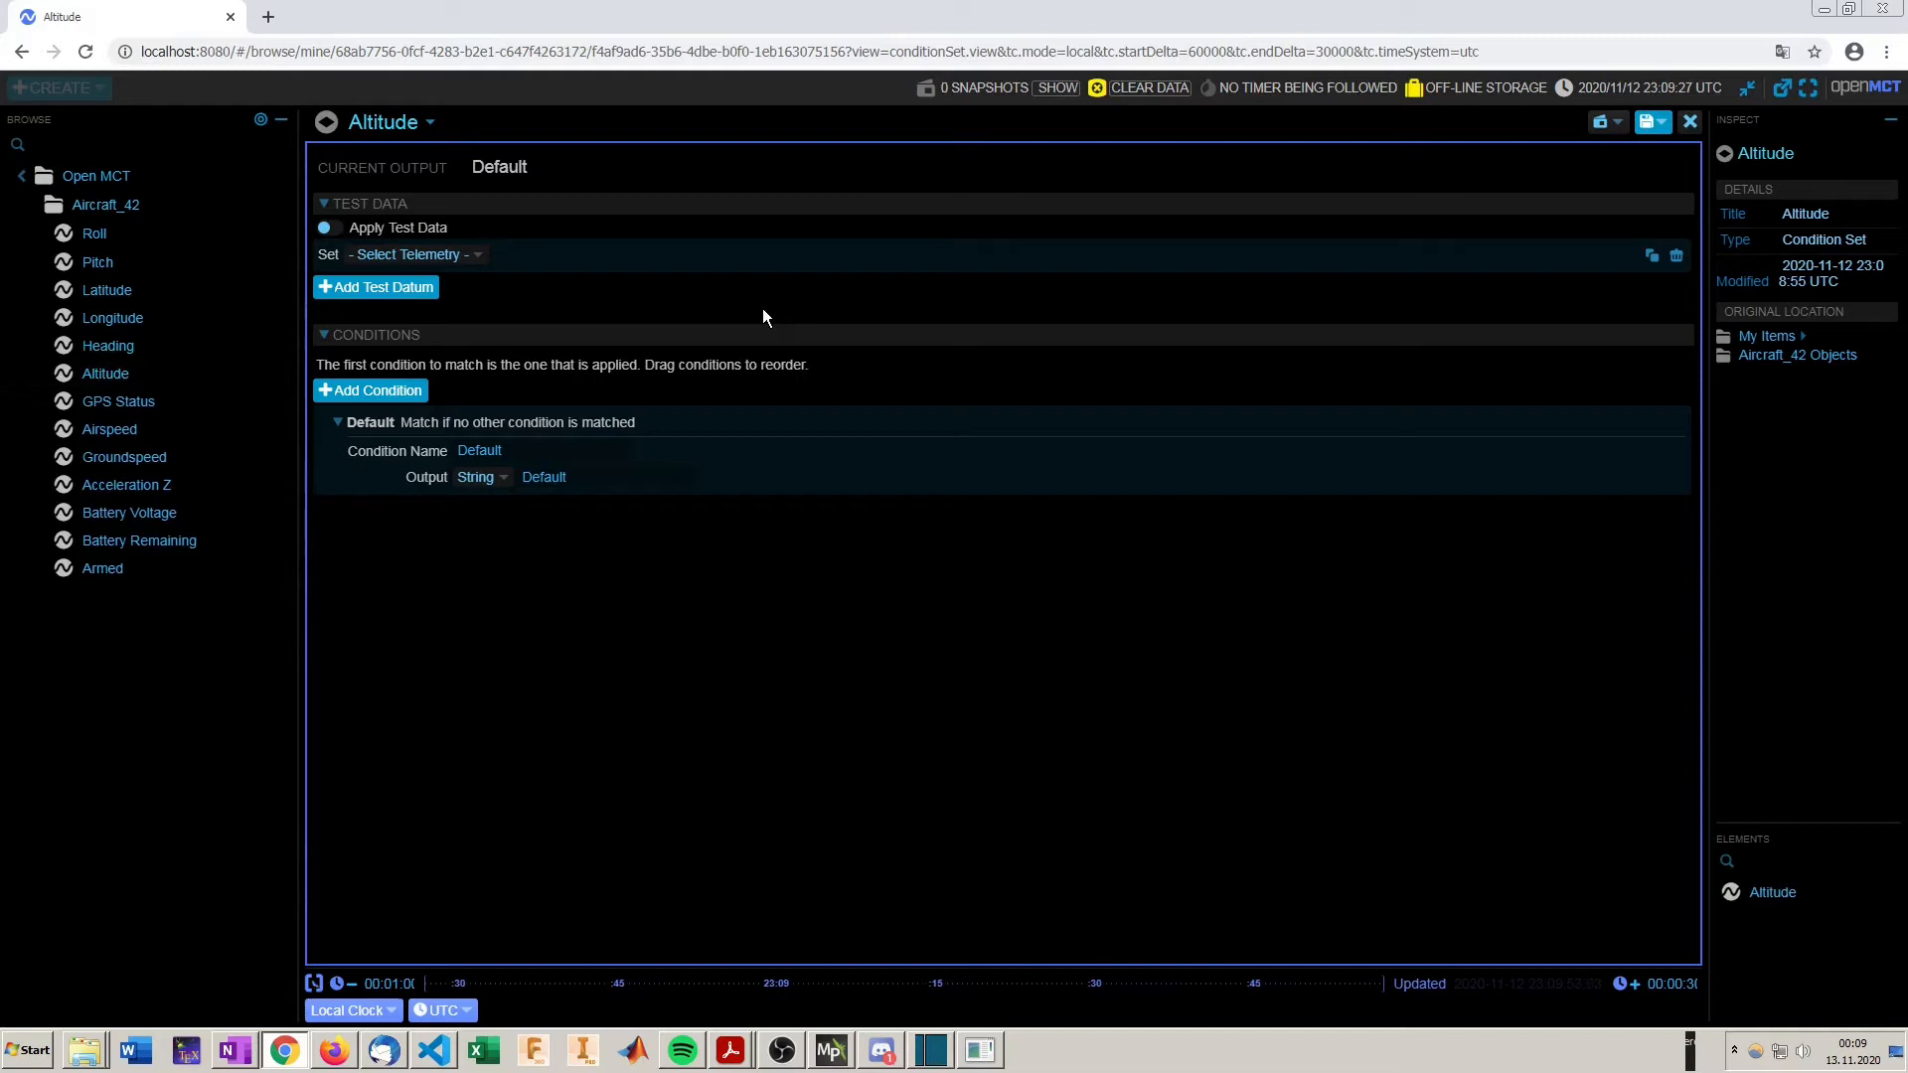
Step: Define a test datum for the Altitude meters field with the value 20, and switch applying test data on and off again
click(455, 254)
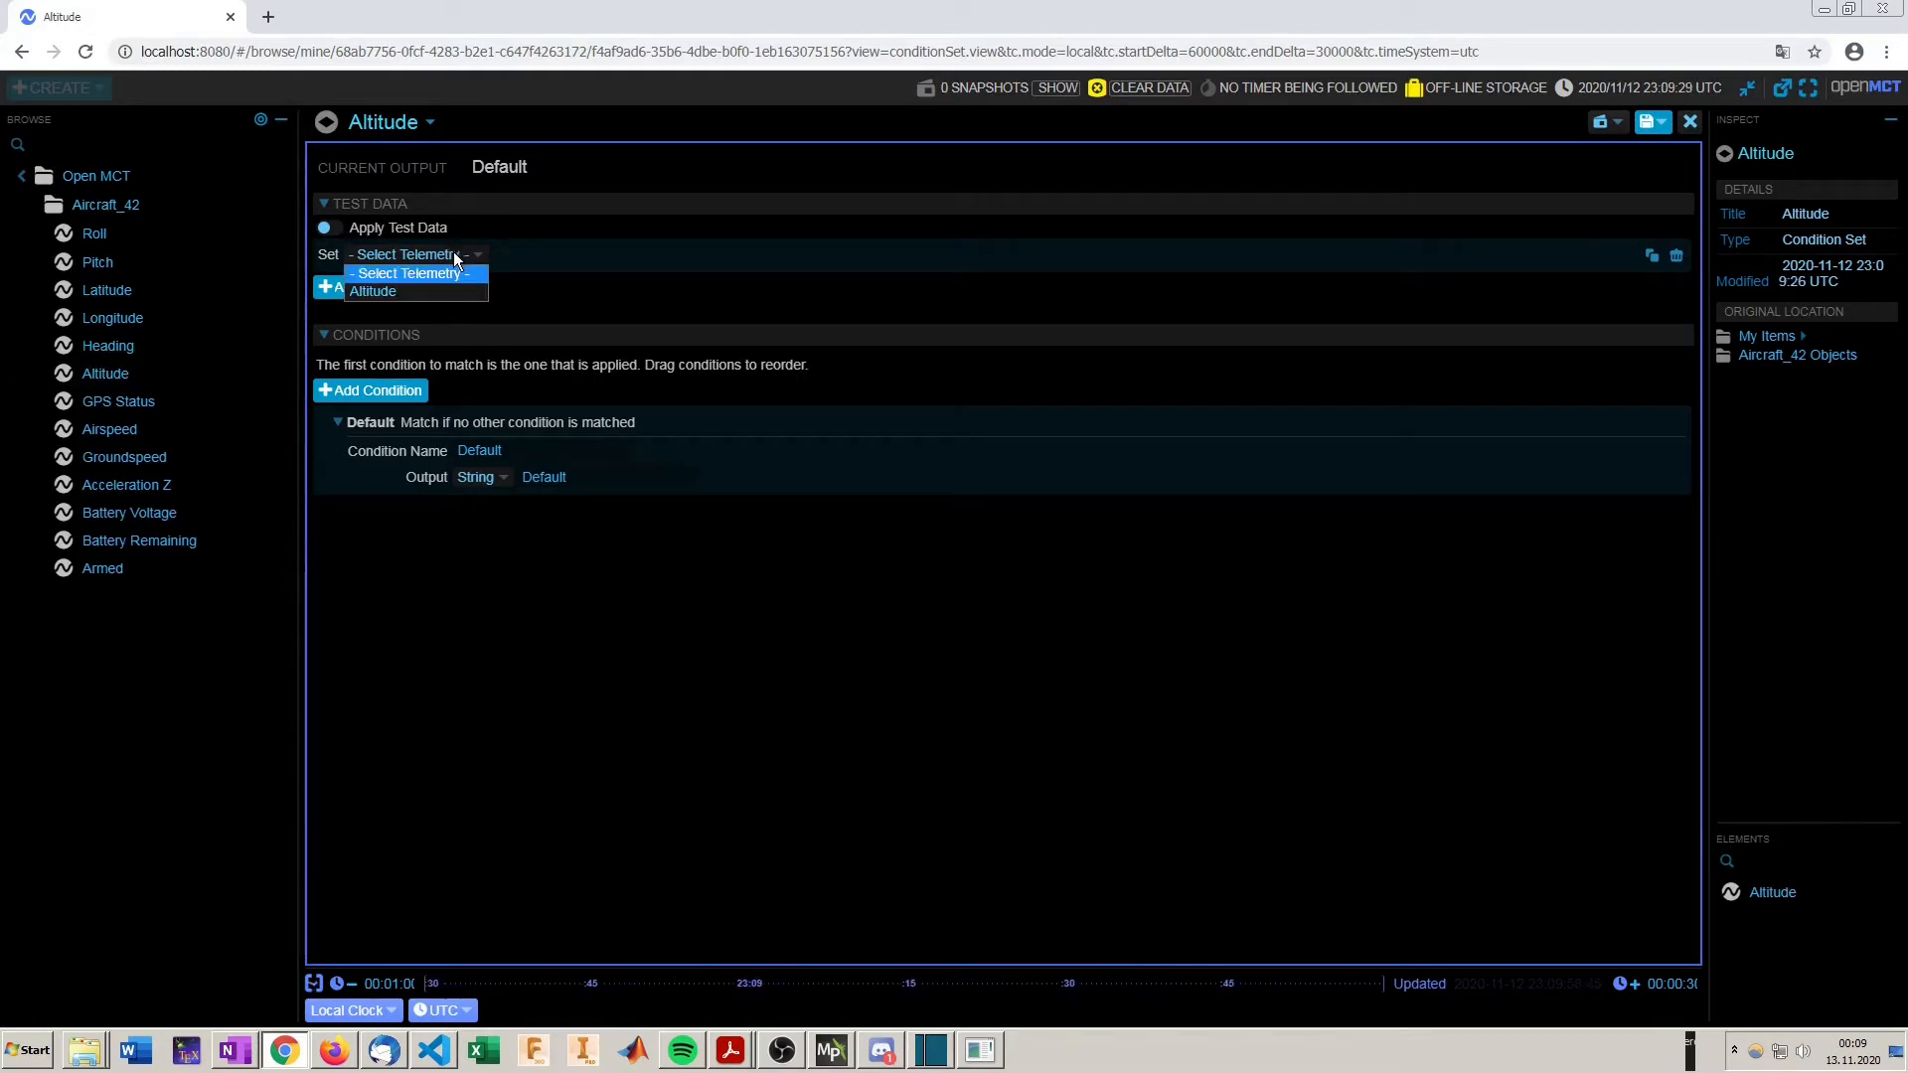
click(453, 254)
click(447, 254)
click(391, 290)
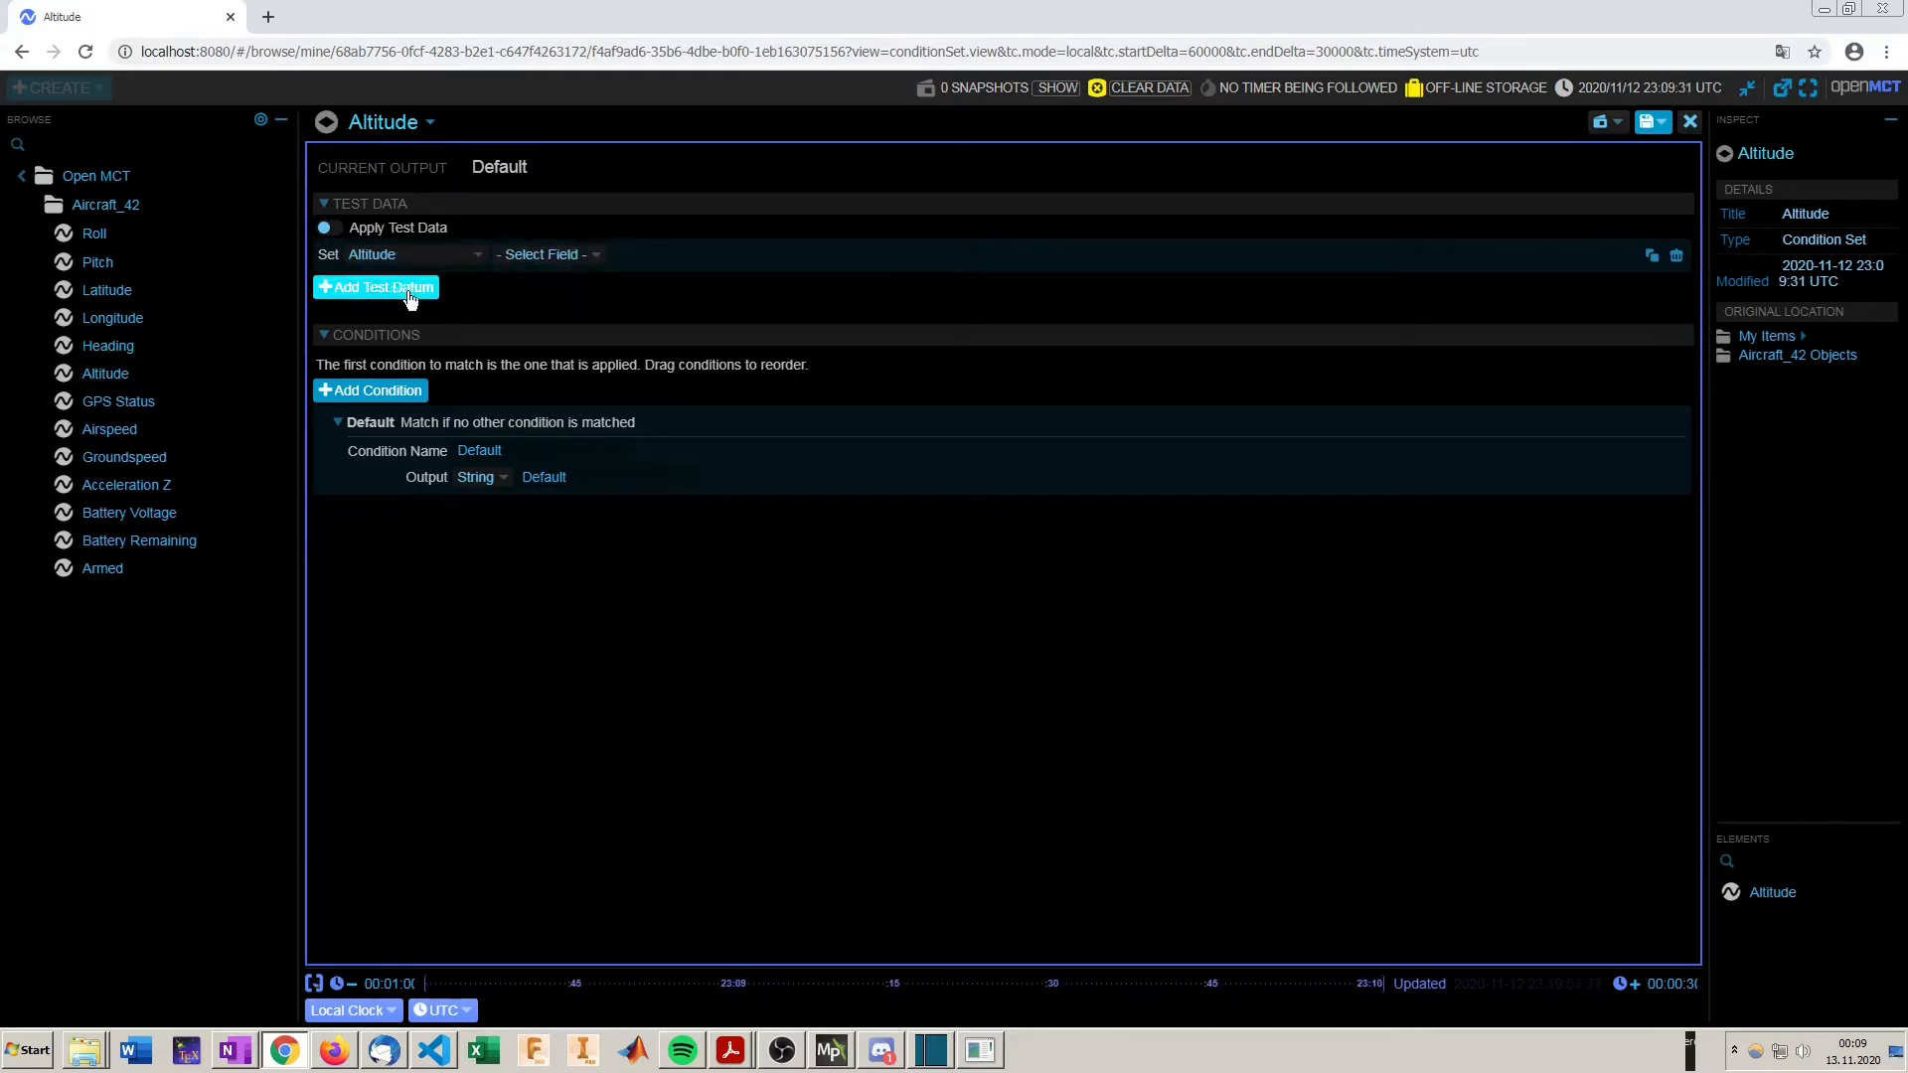
click(541, 257)
click(549, 287)
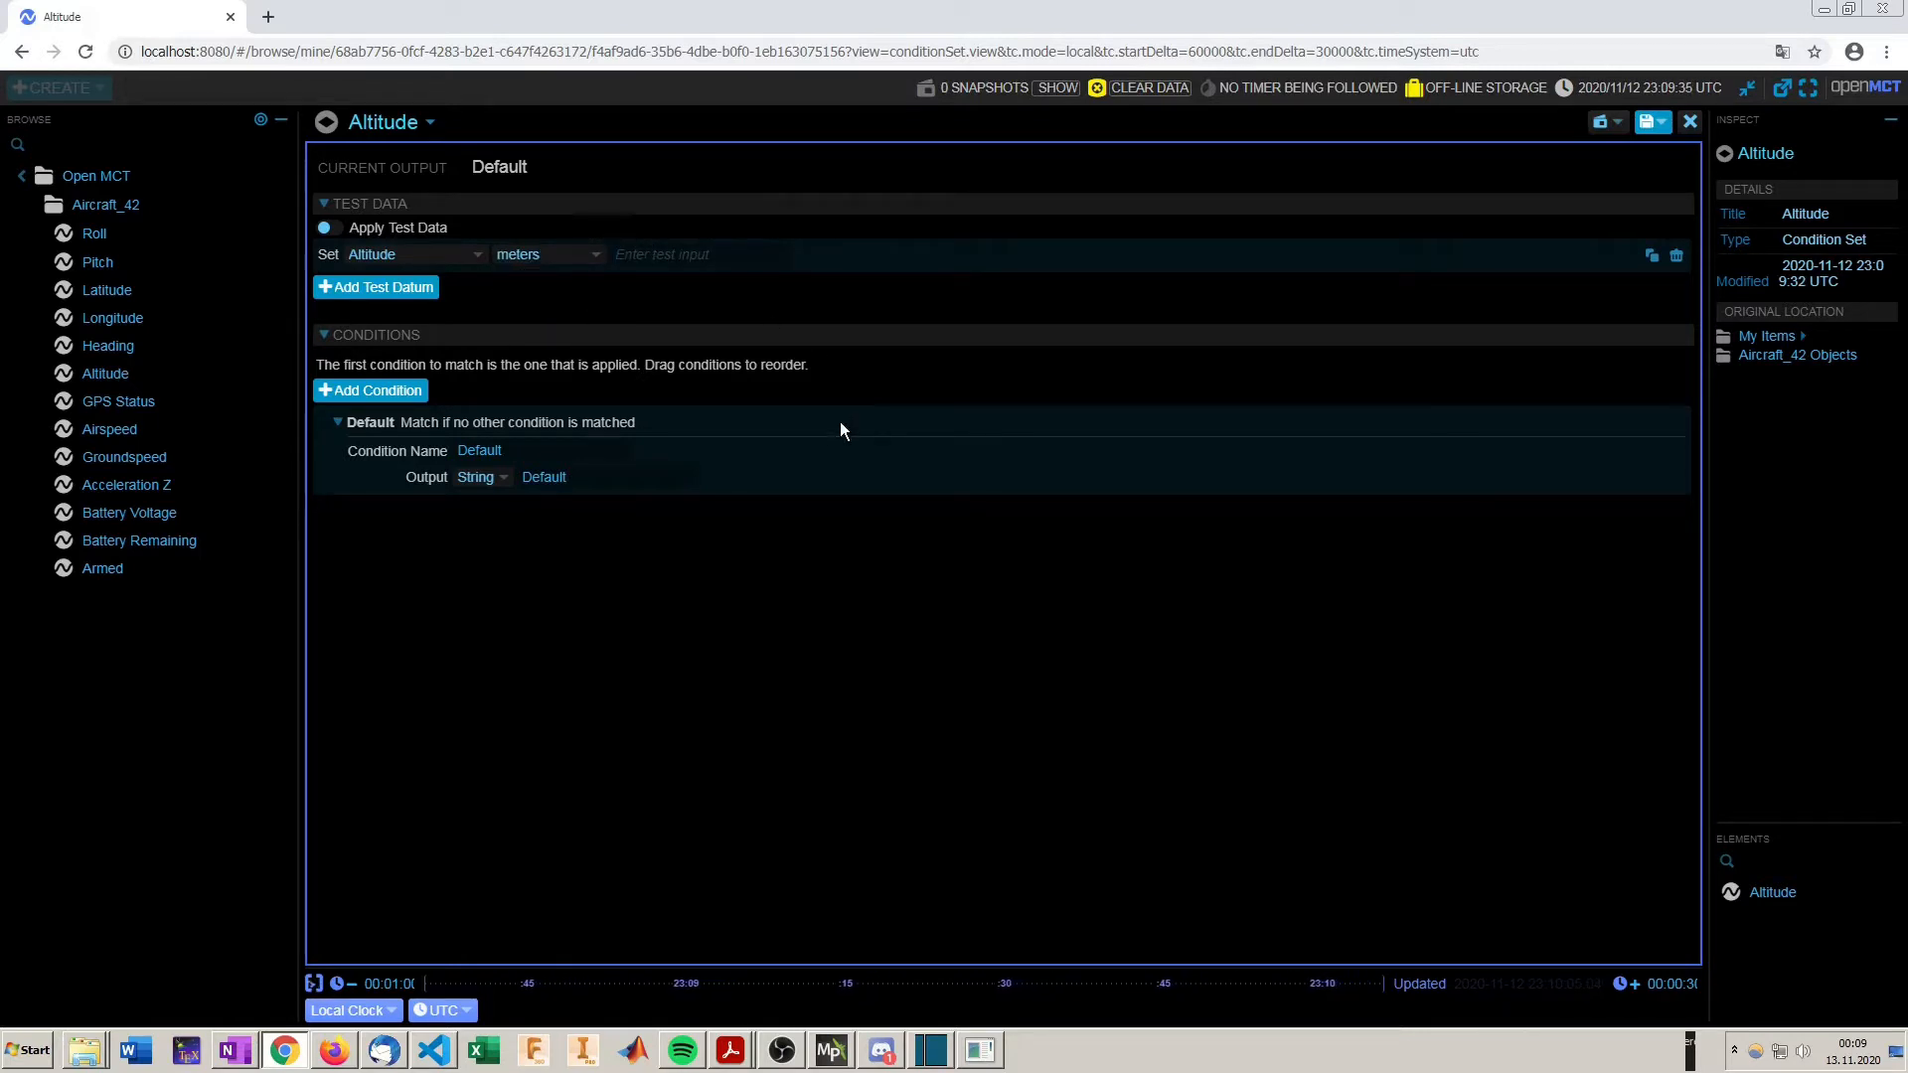
text(20)
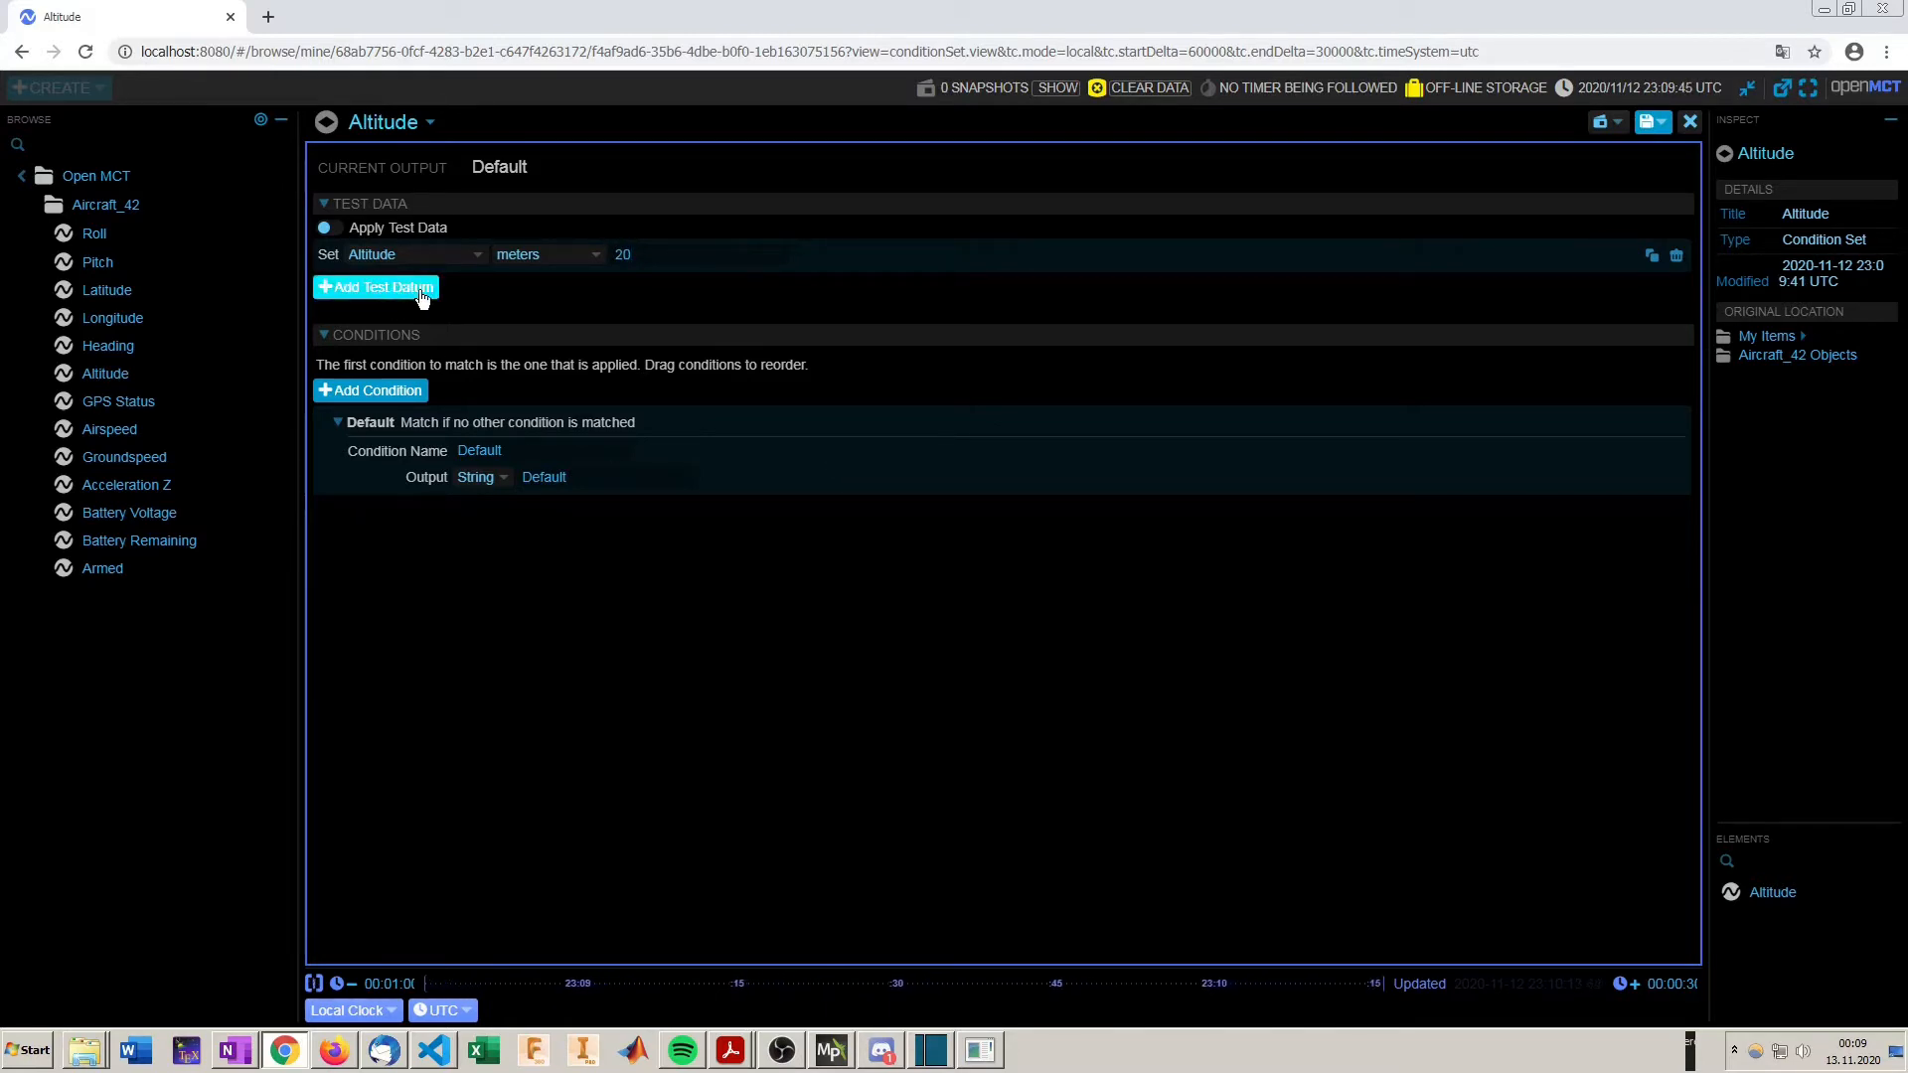
click(329, 229)
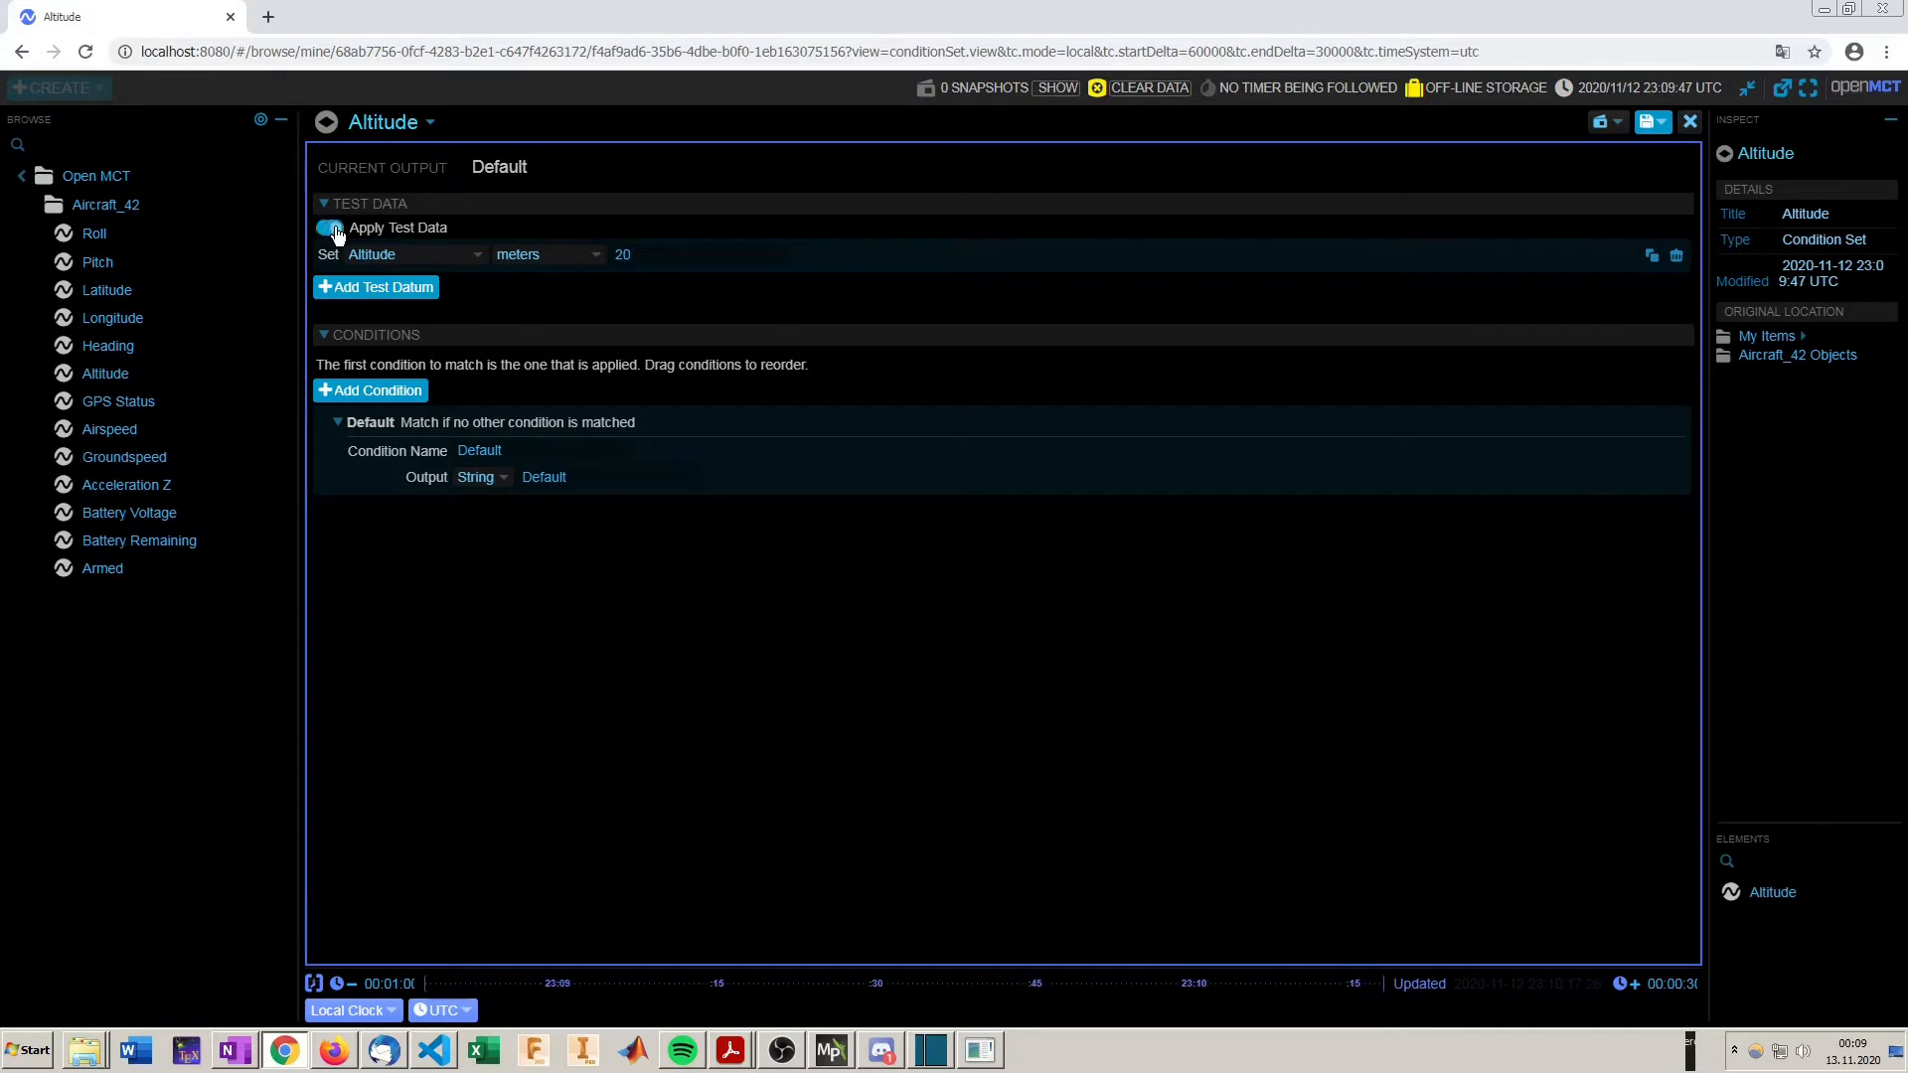
click(332, 228)
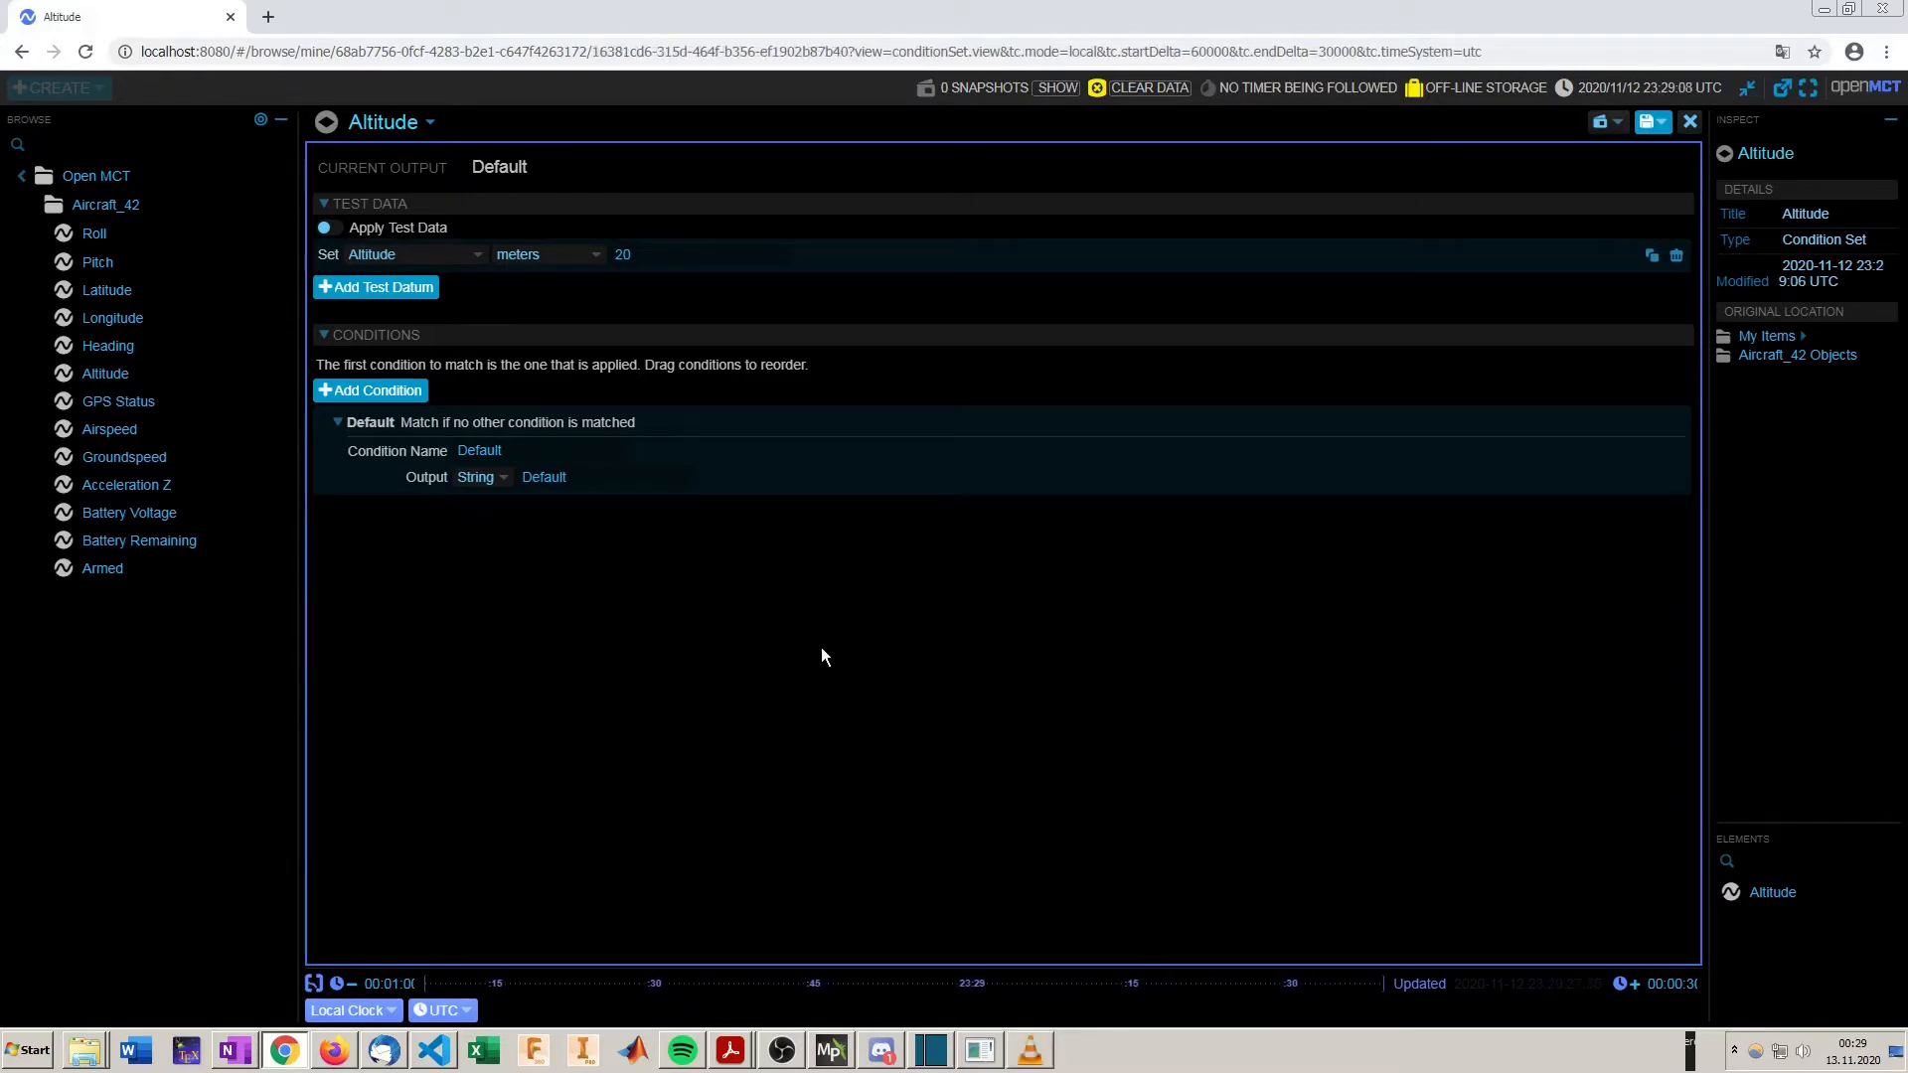
Step: Add a condition named "Below 30m" with its output set to True
click(370, 391)
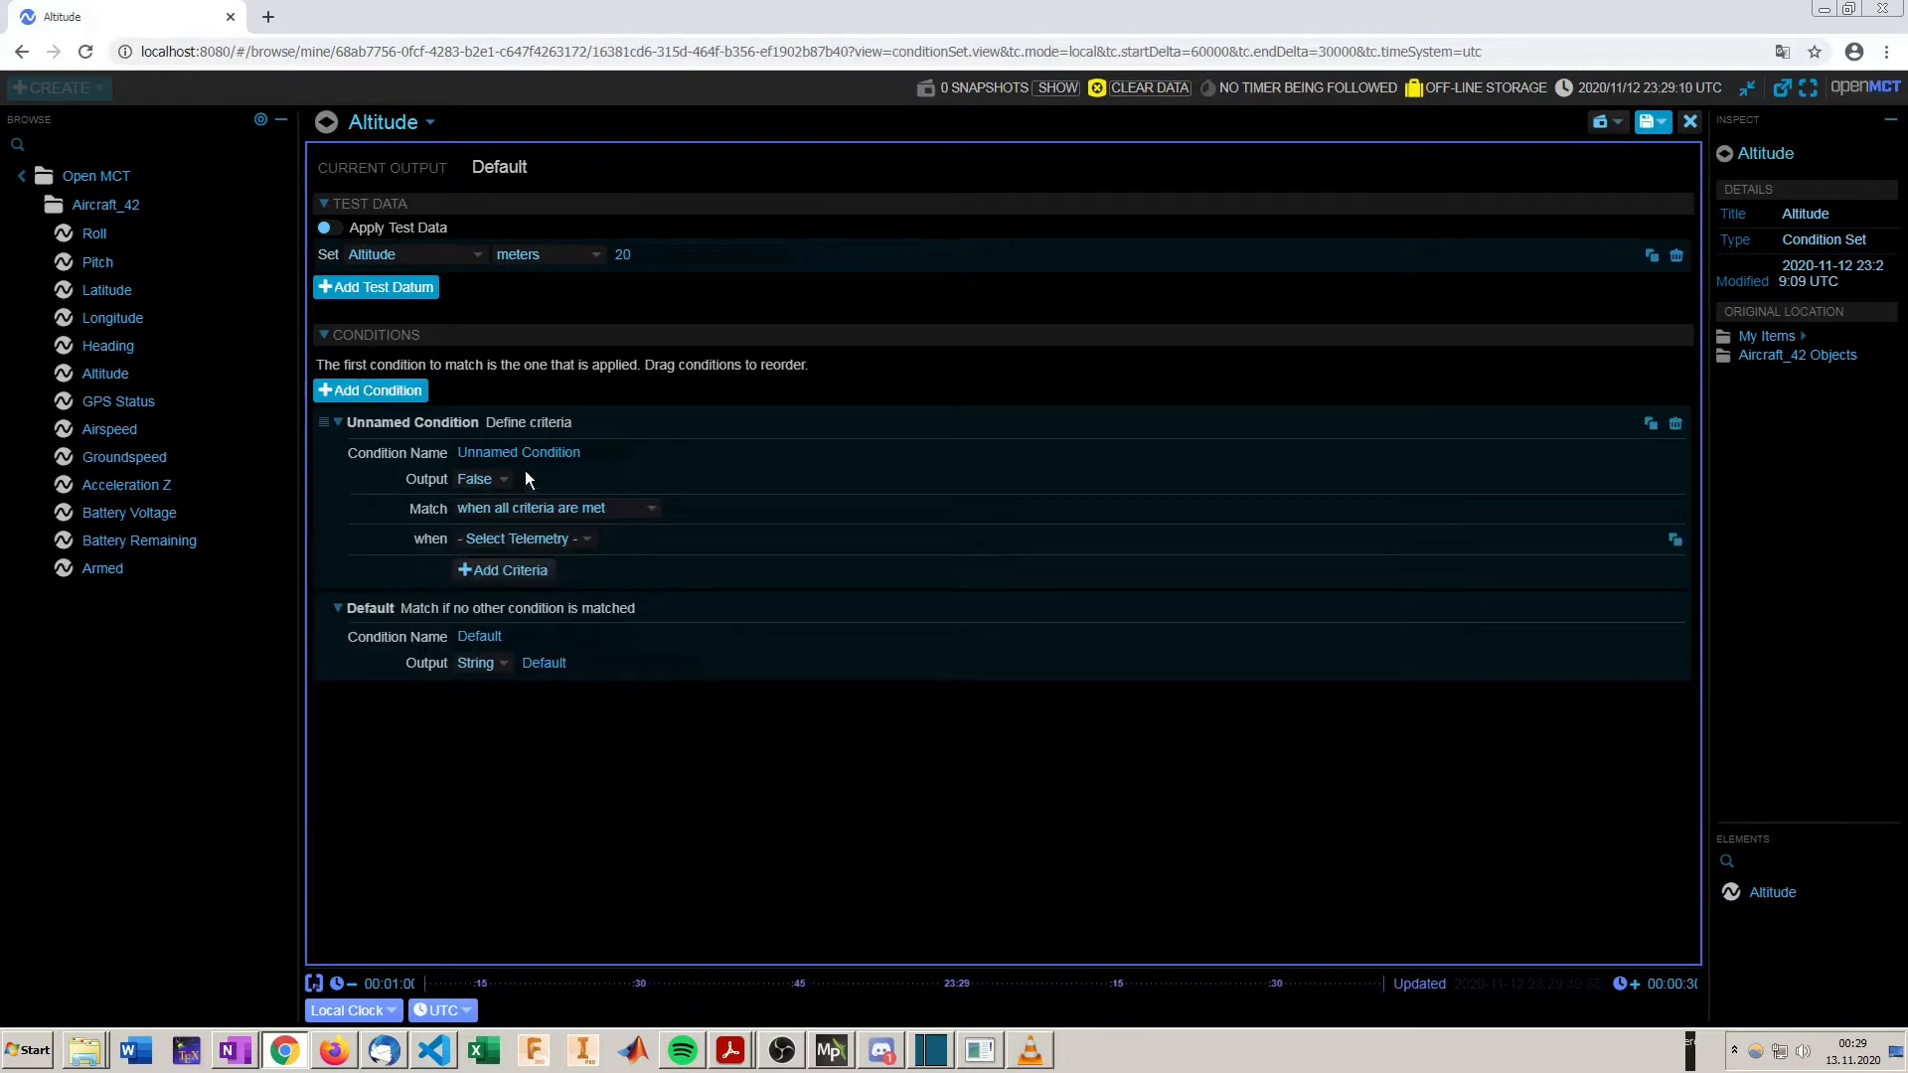
click(616, 449)
text(Below)
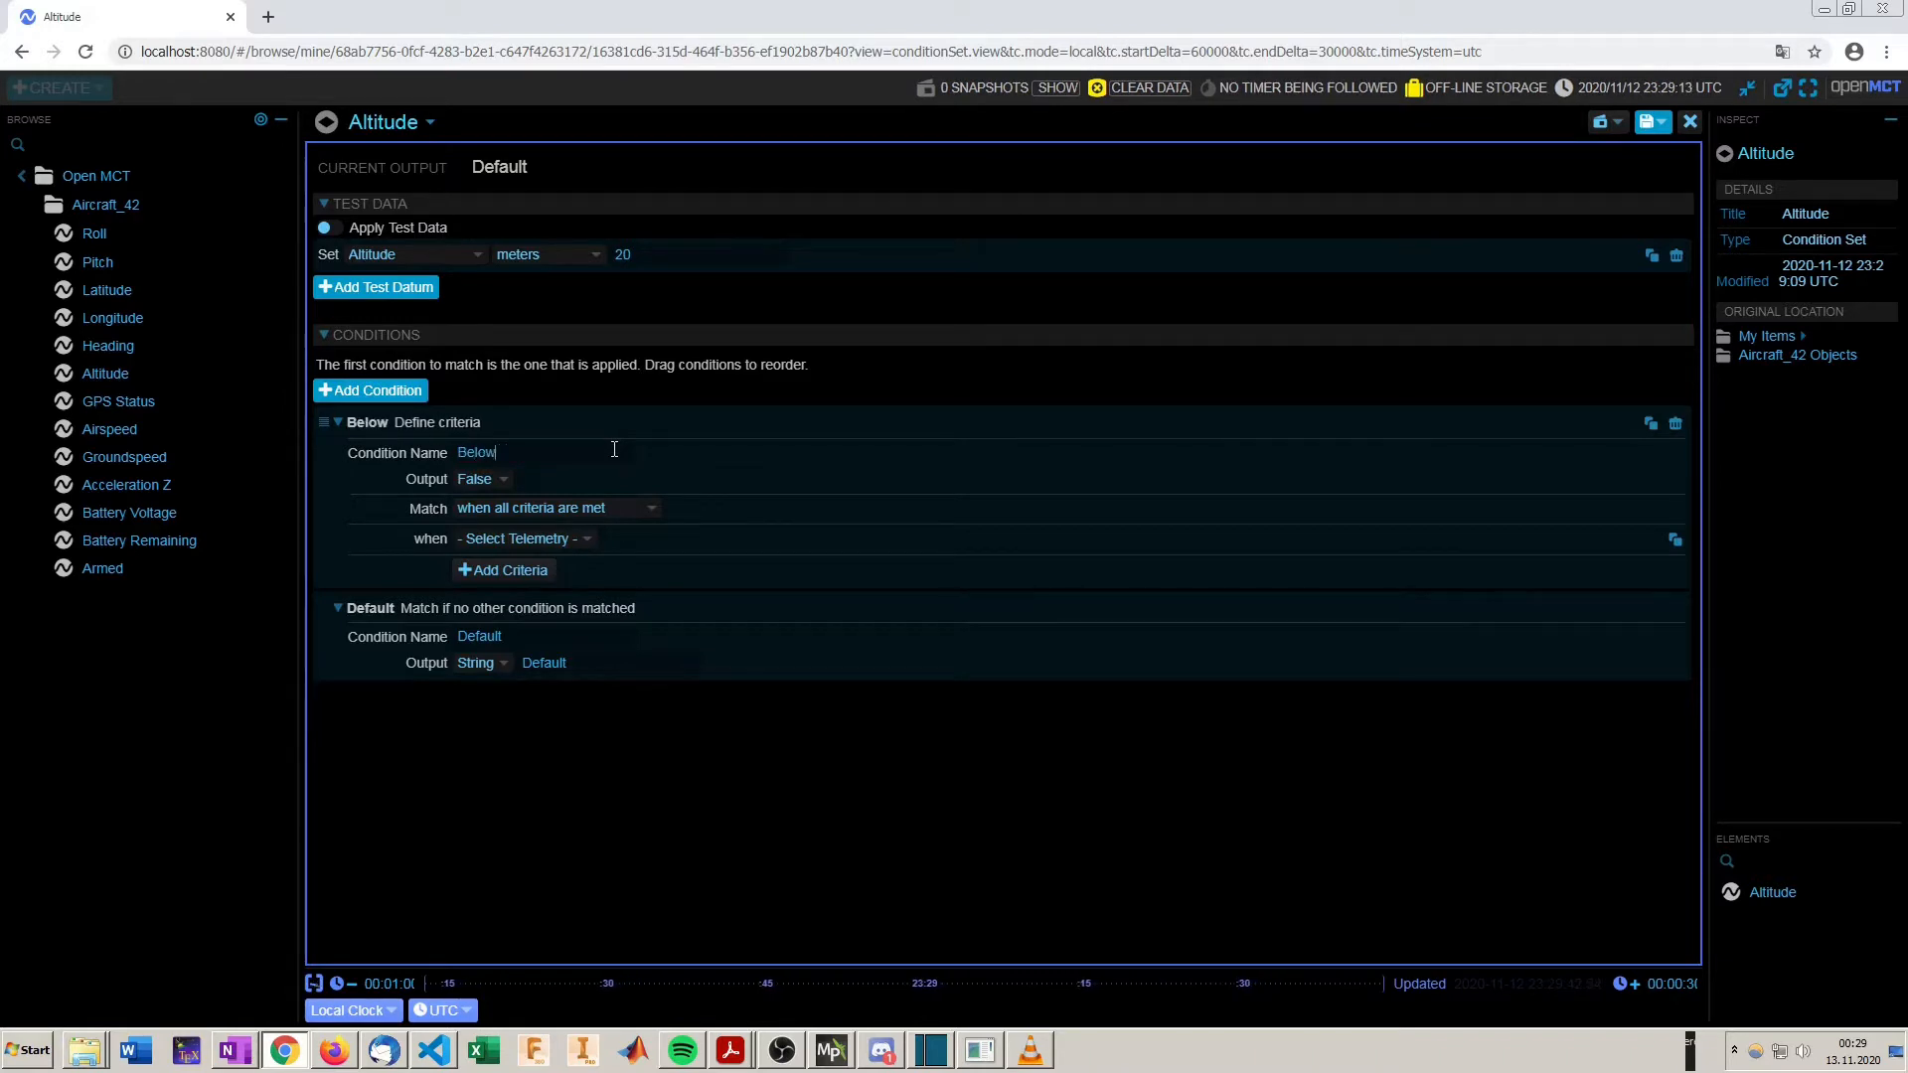
text( 30)
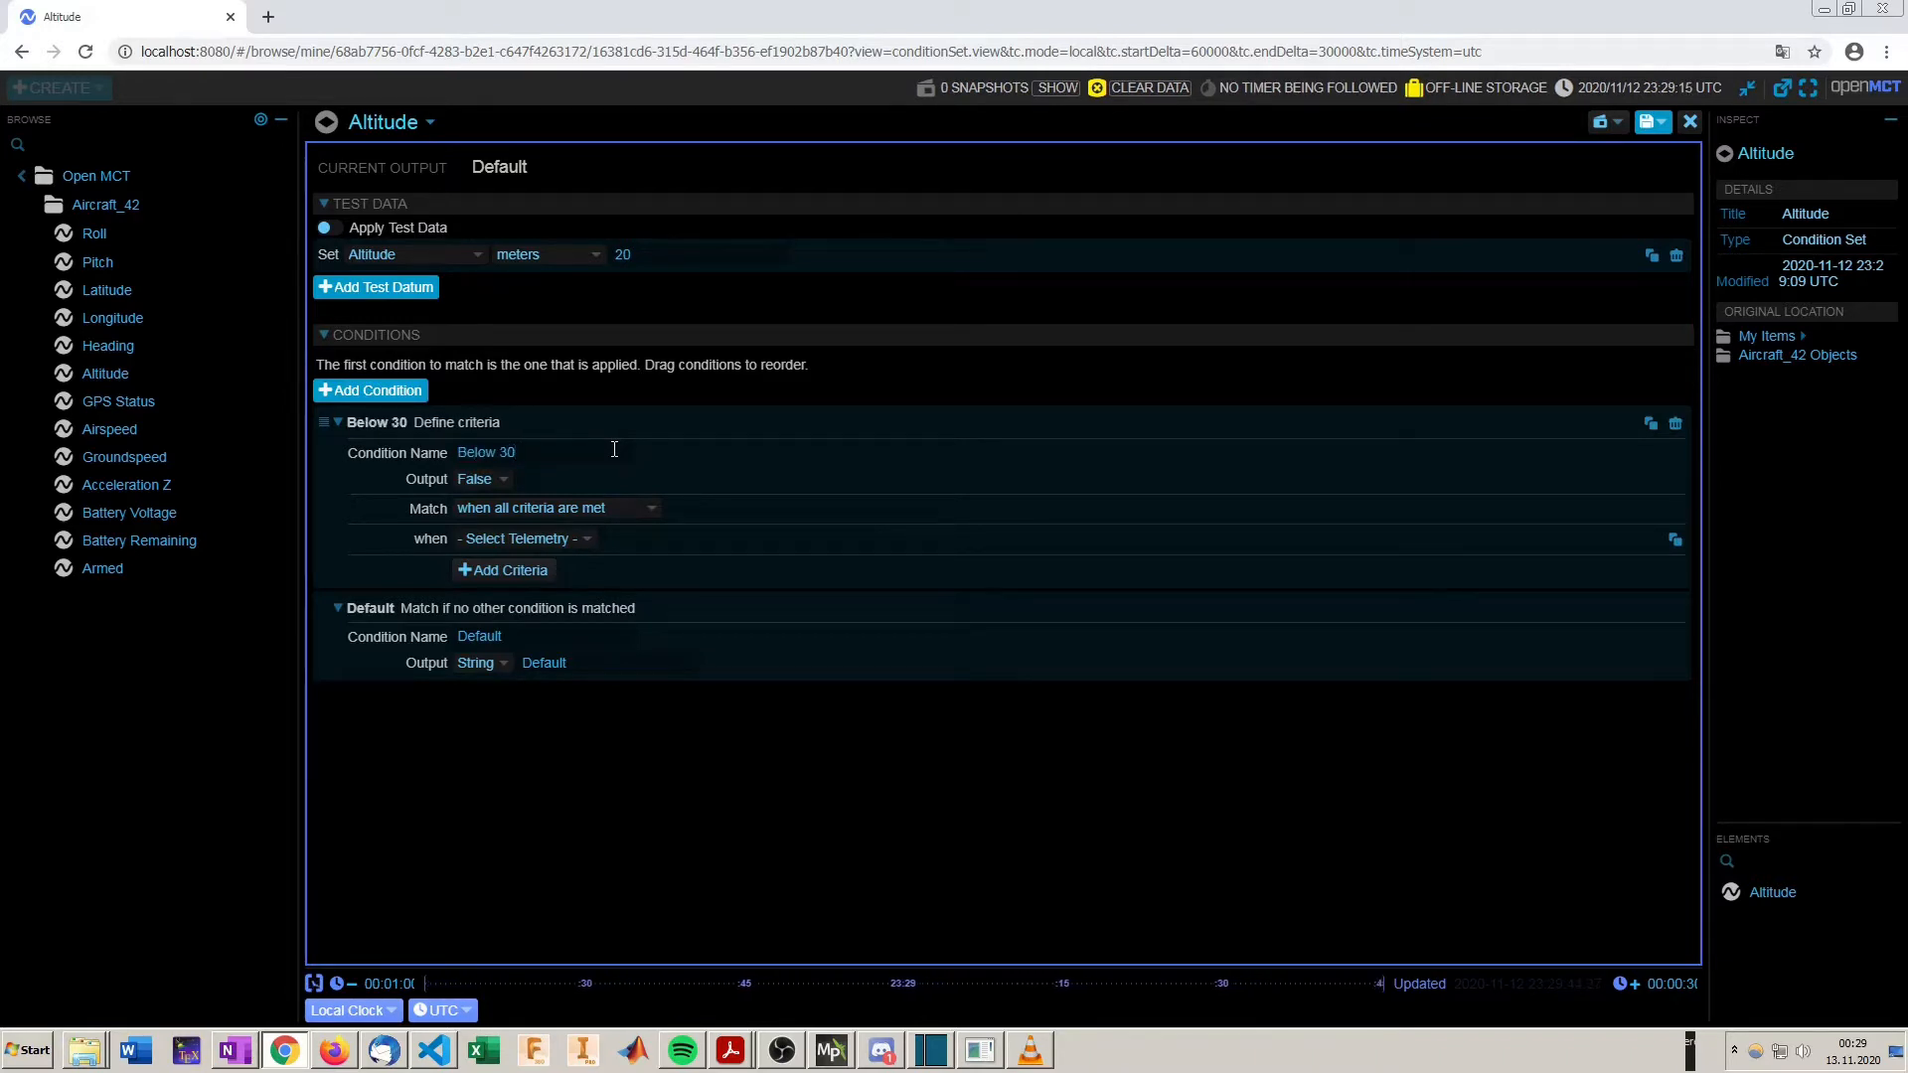
text(m)
click(497, 483)
click(479, 515)
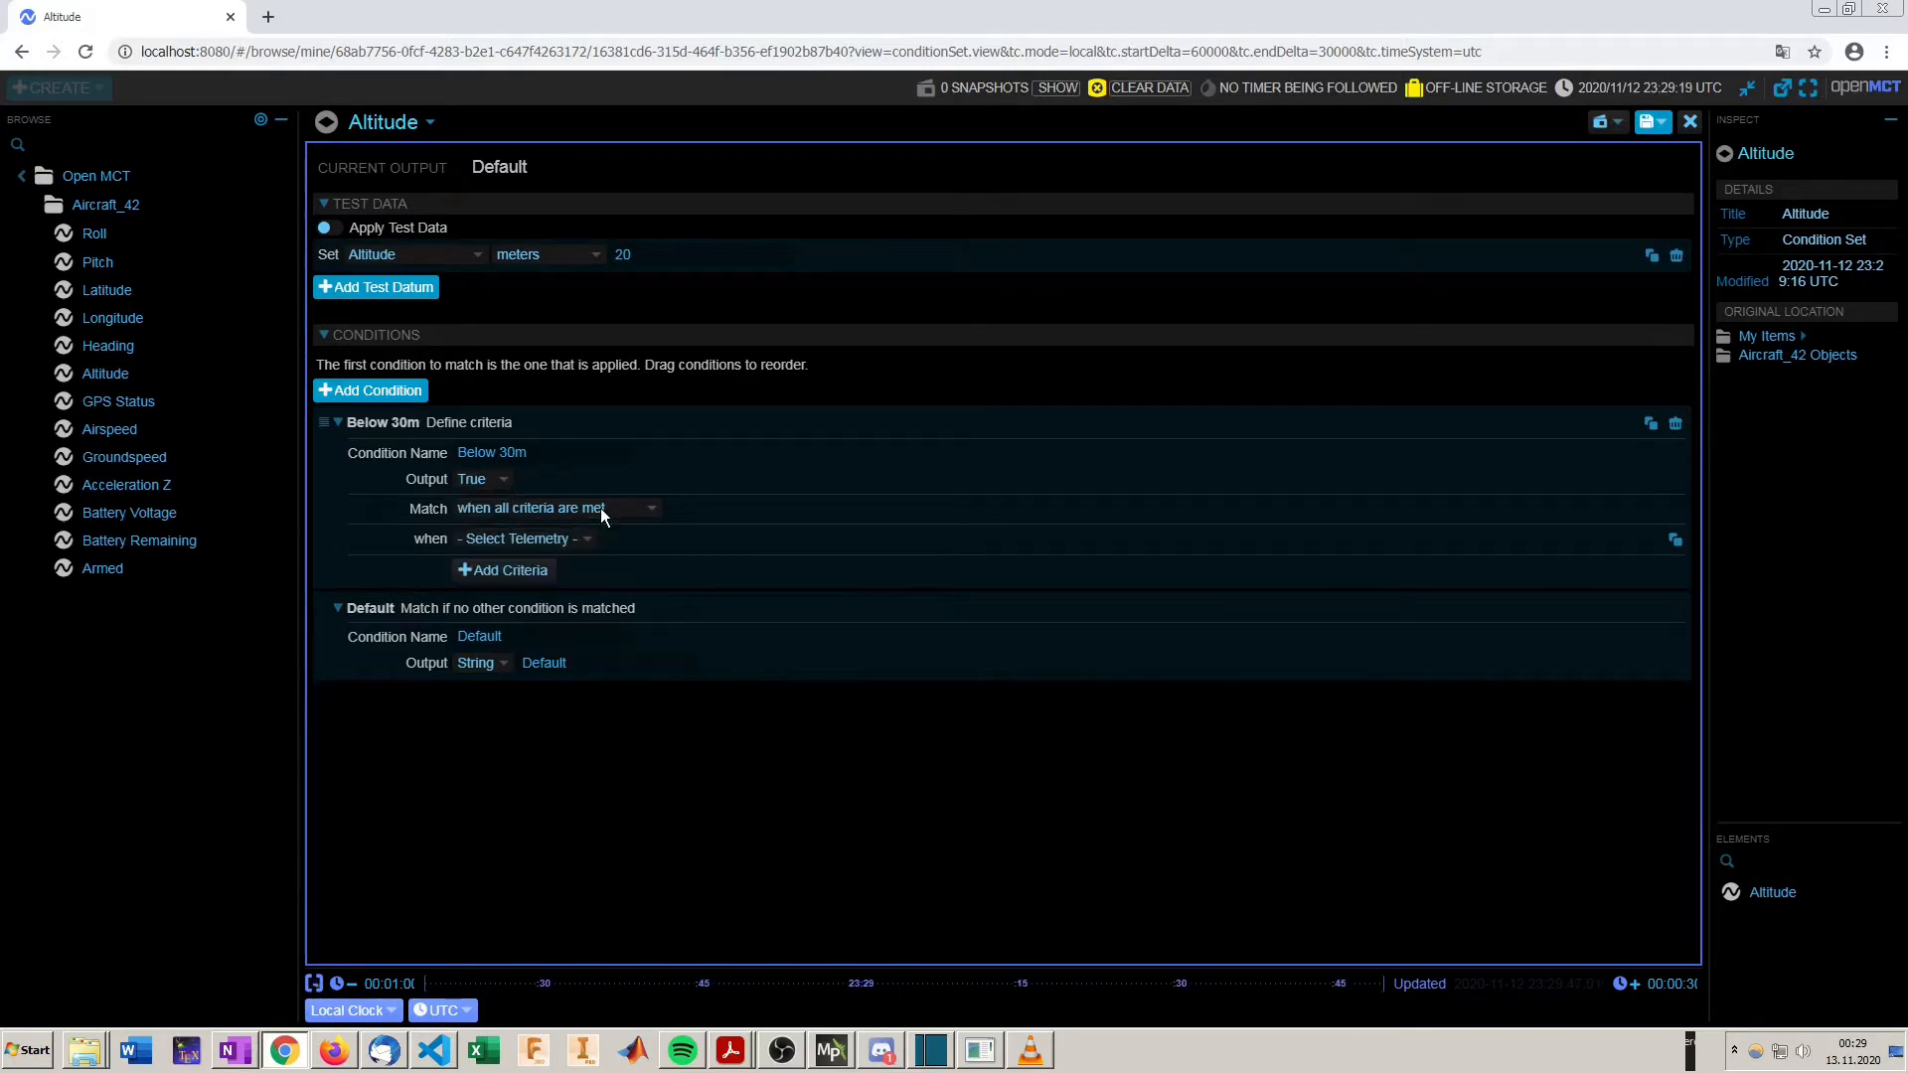
Step: Define the Below 30m criterion as Altitude meters is less than 30, keeping the match on all criteria
click(589, 536)
click(517, 608)
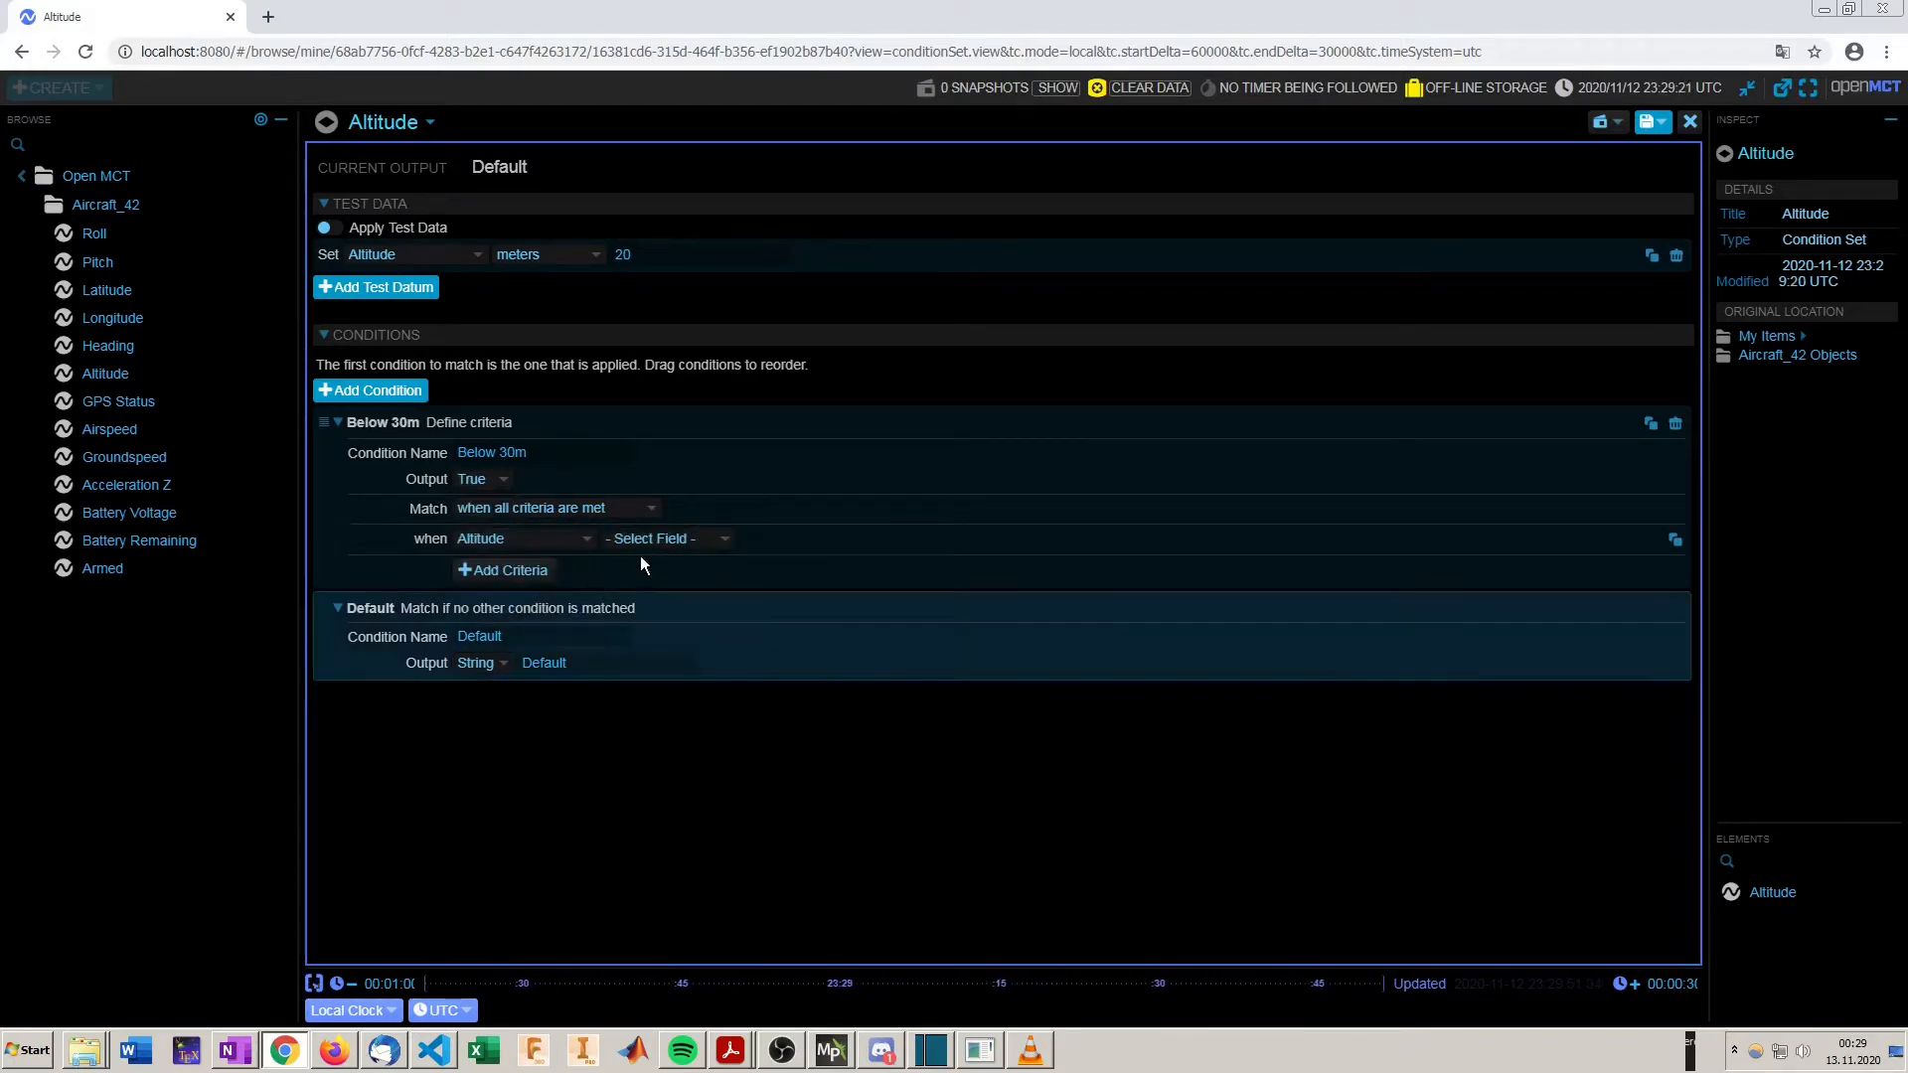
click(678, 537)
click(687, 576)
click(789, 538)
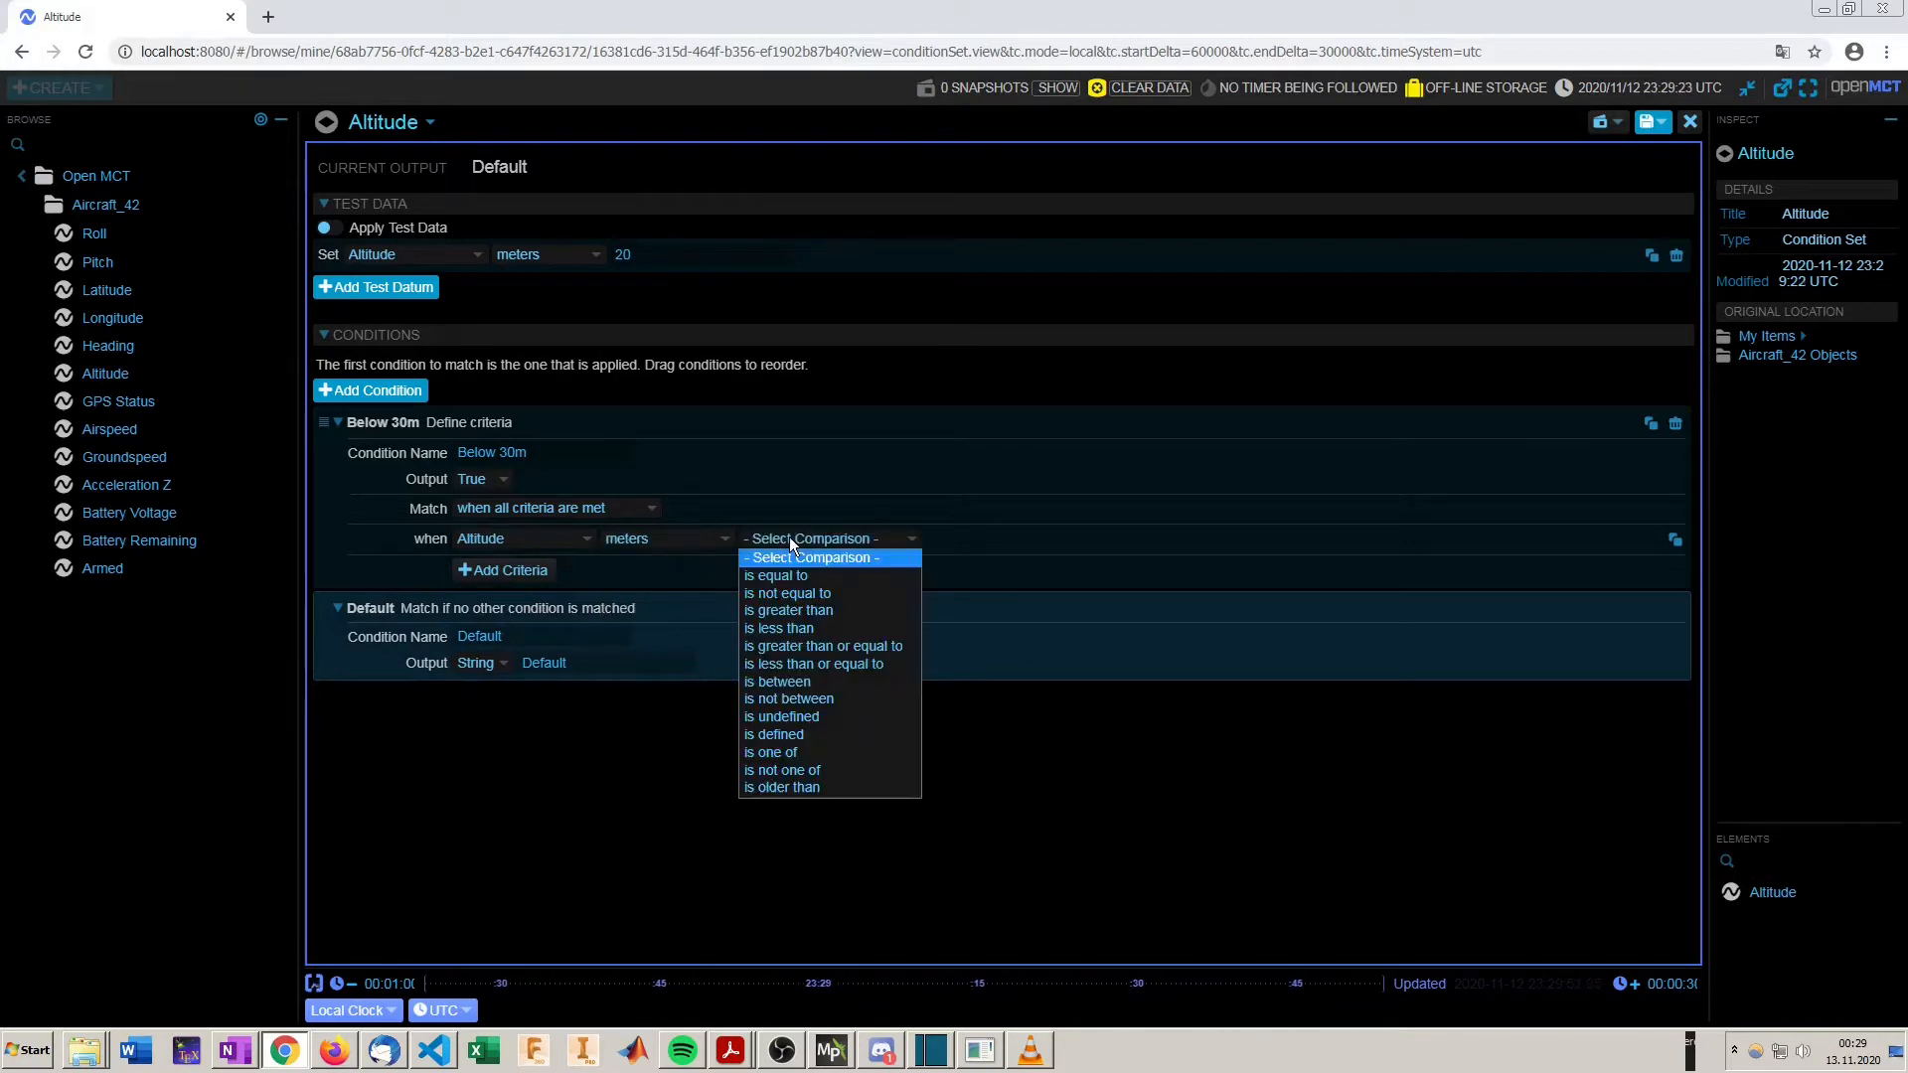
click(805, 624)
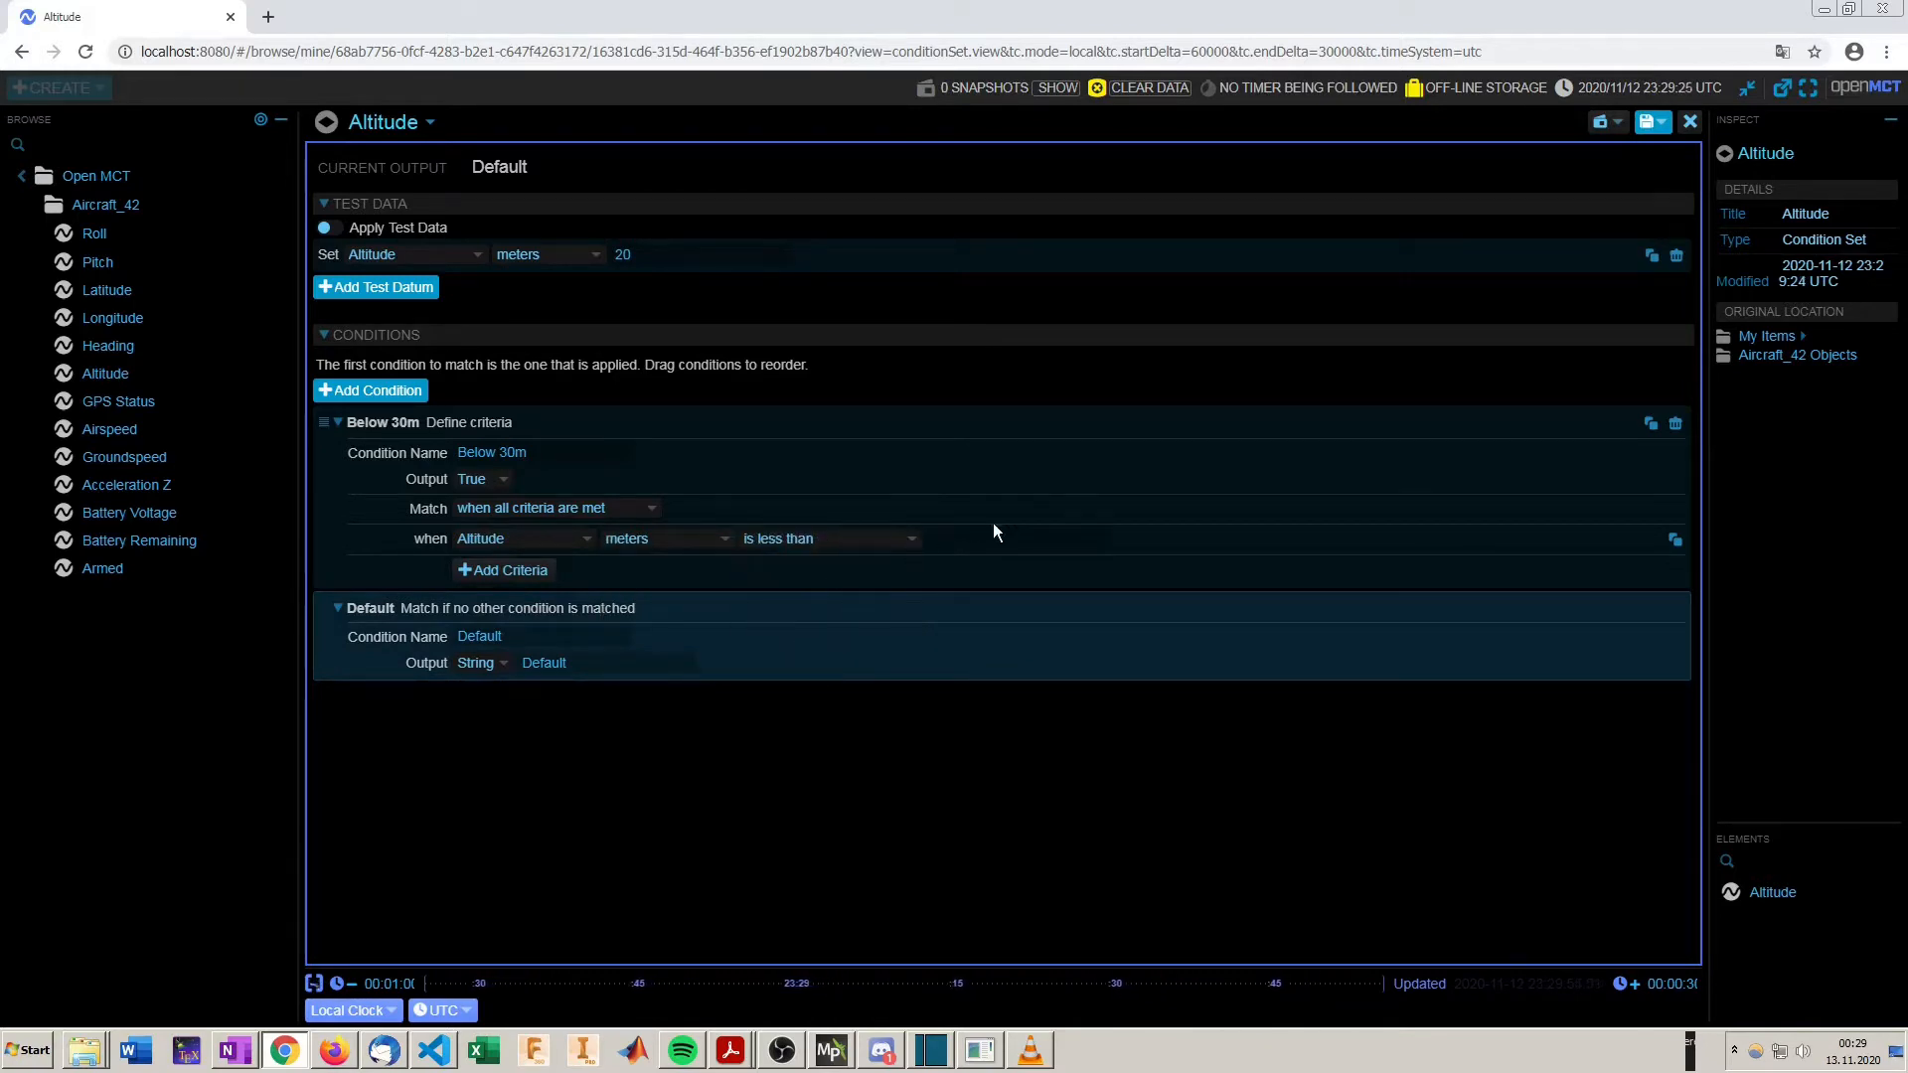
click(995, 537)
text(30)
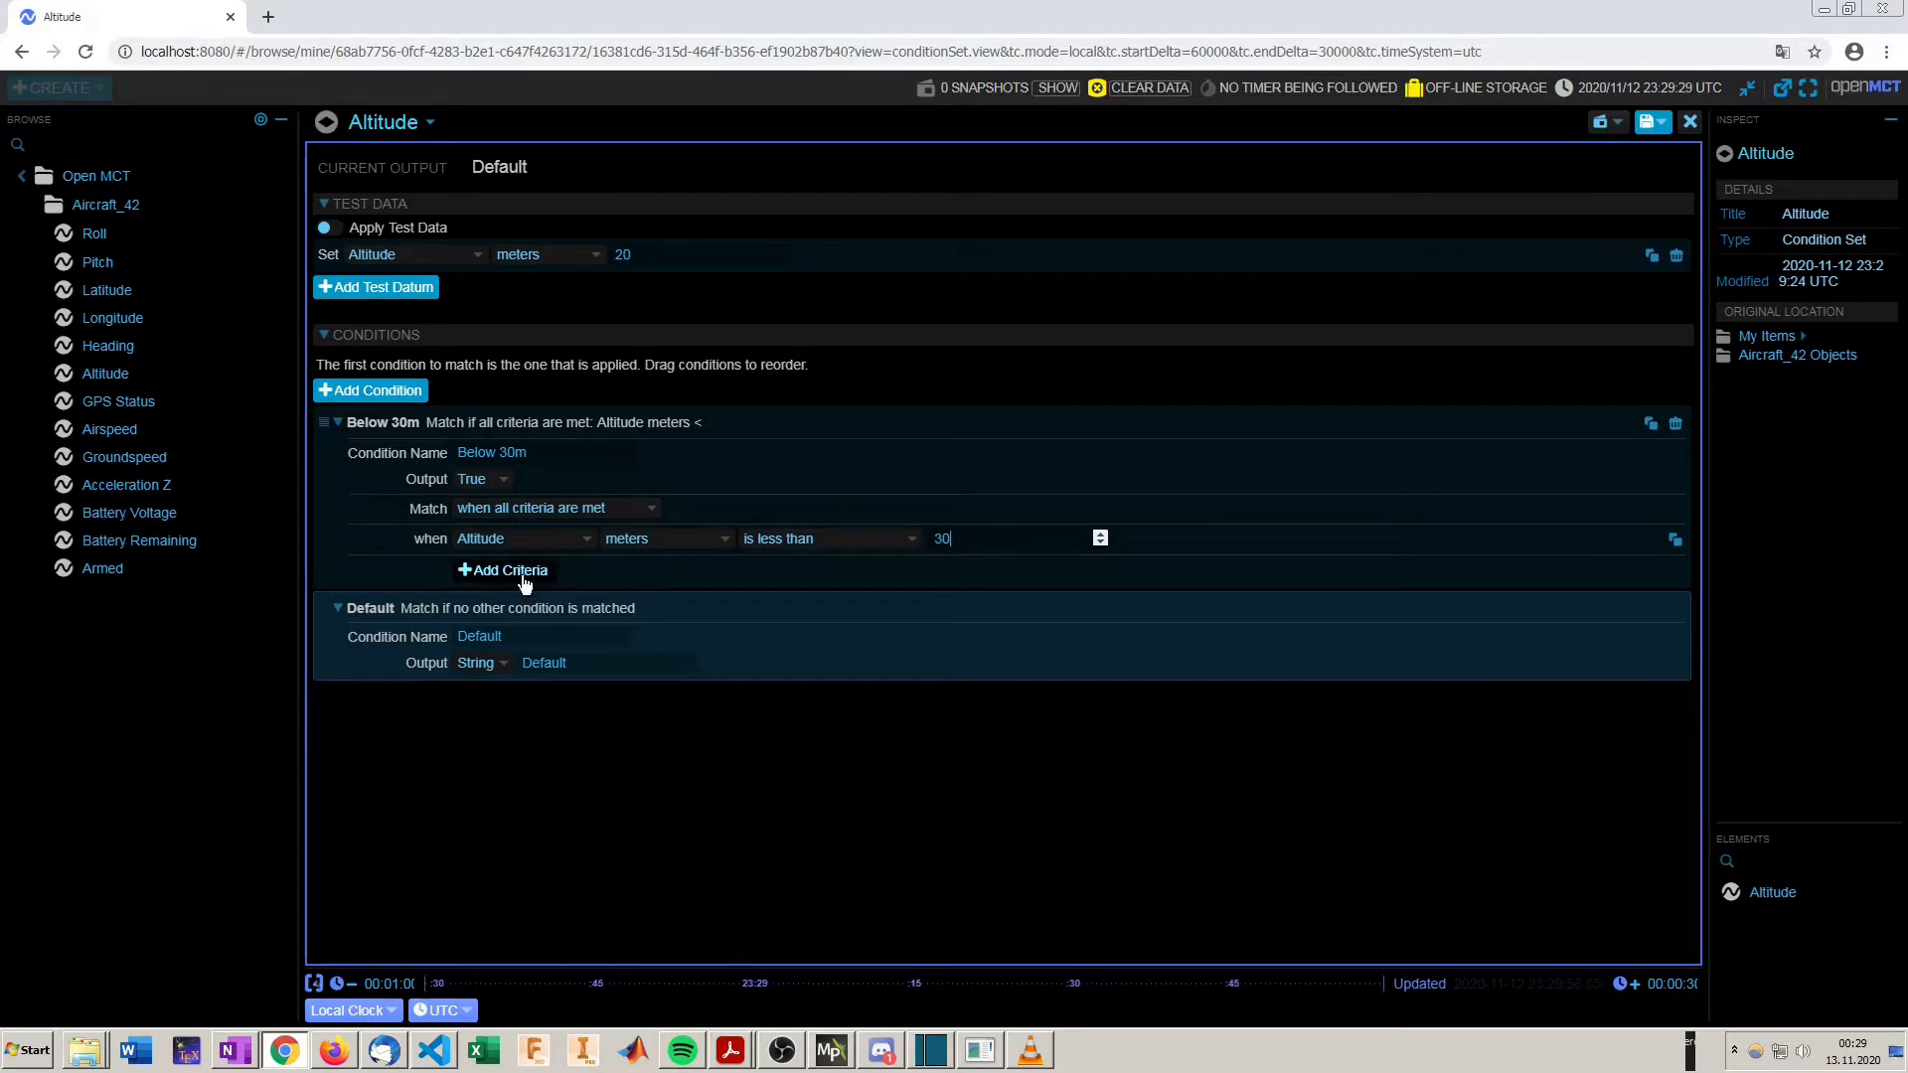
click(586, 509)
click(586, 509)
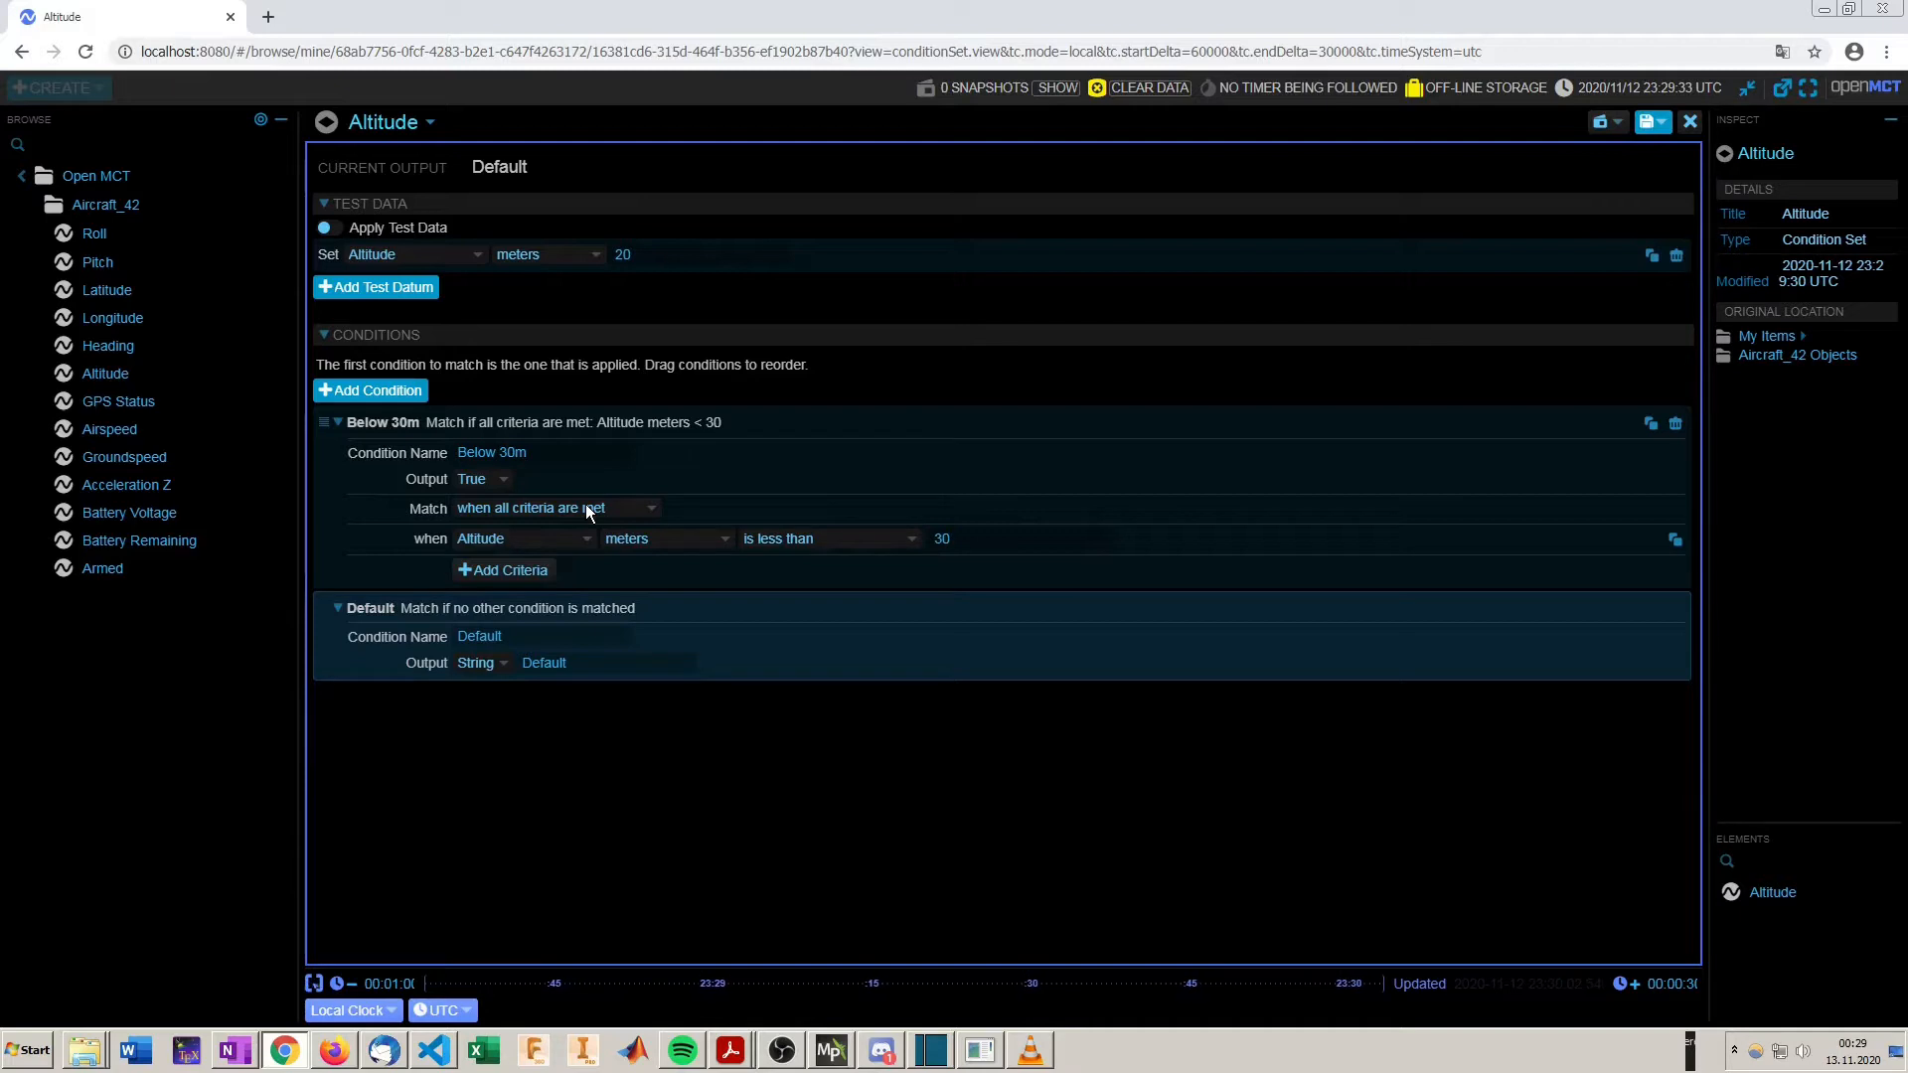
Step: Add another condition named "Below 40m" with its output set to True
click(386, 397)
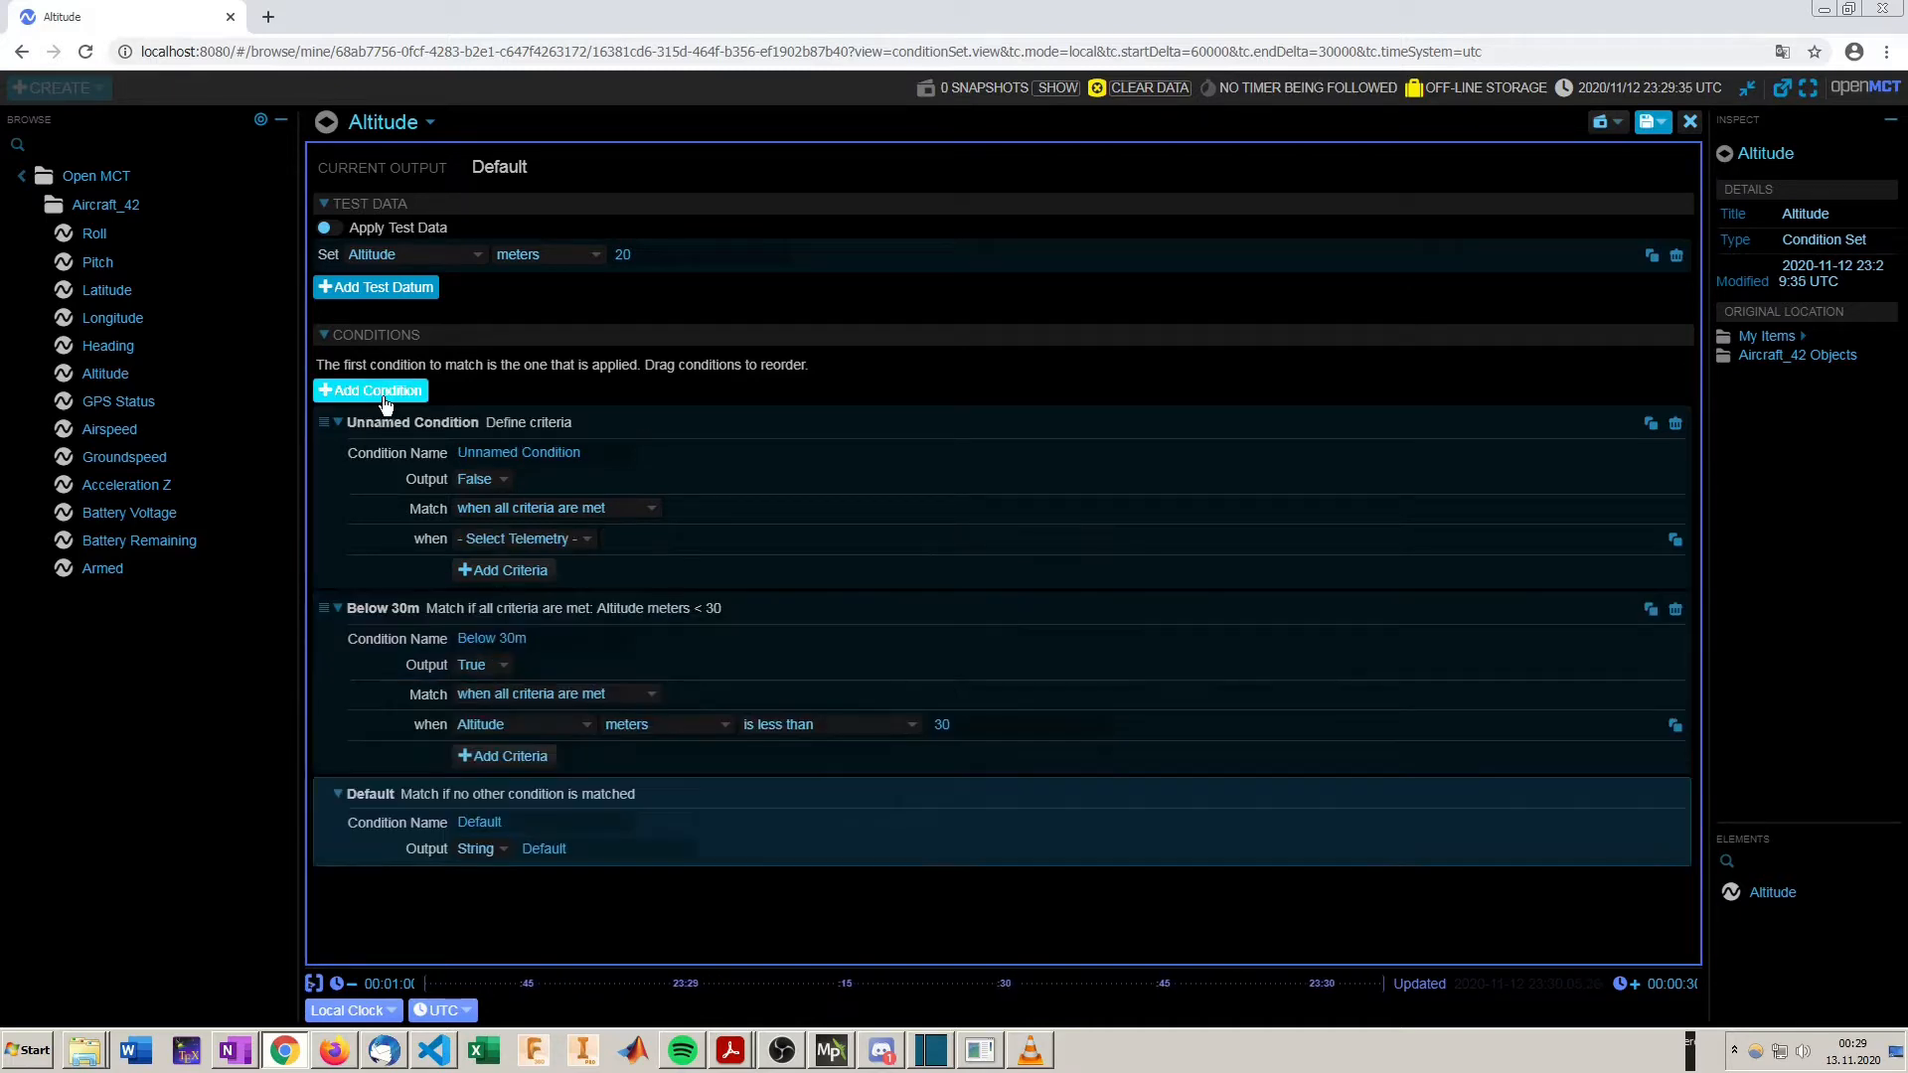
triple_click(589, 449)
text(Bel)
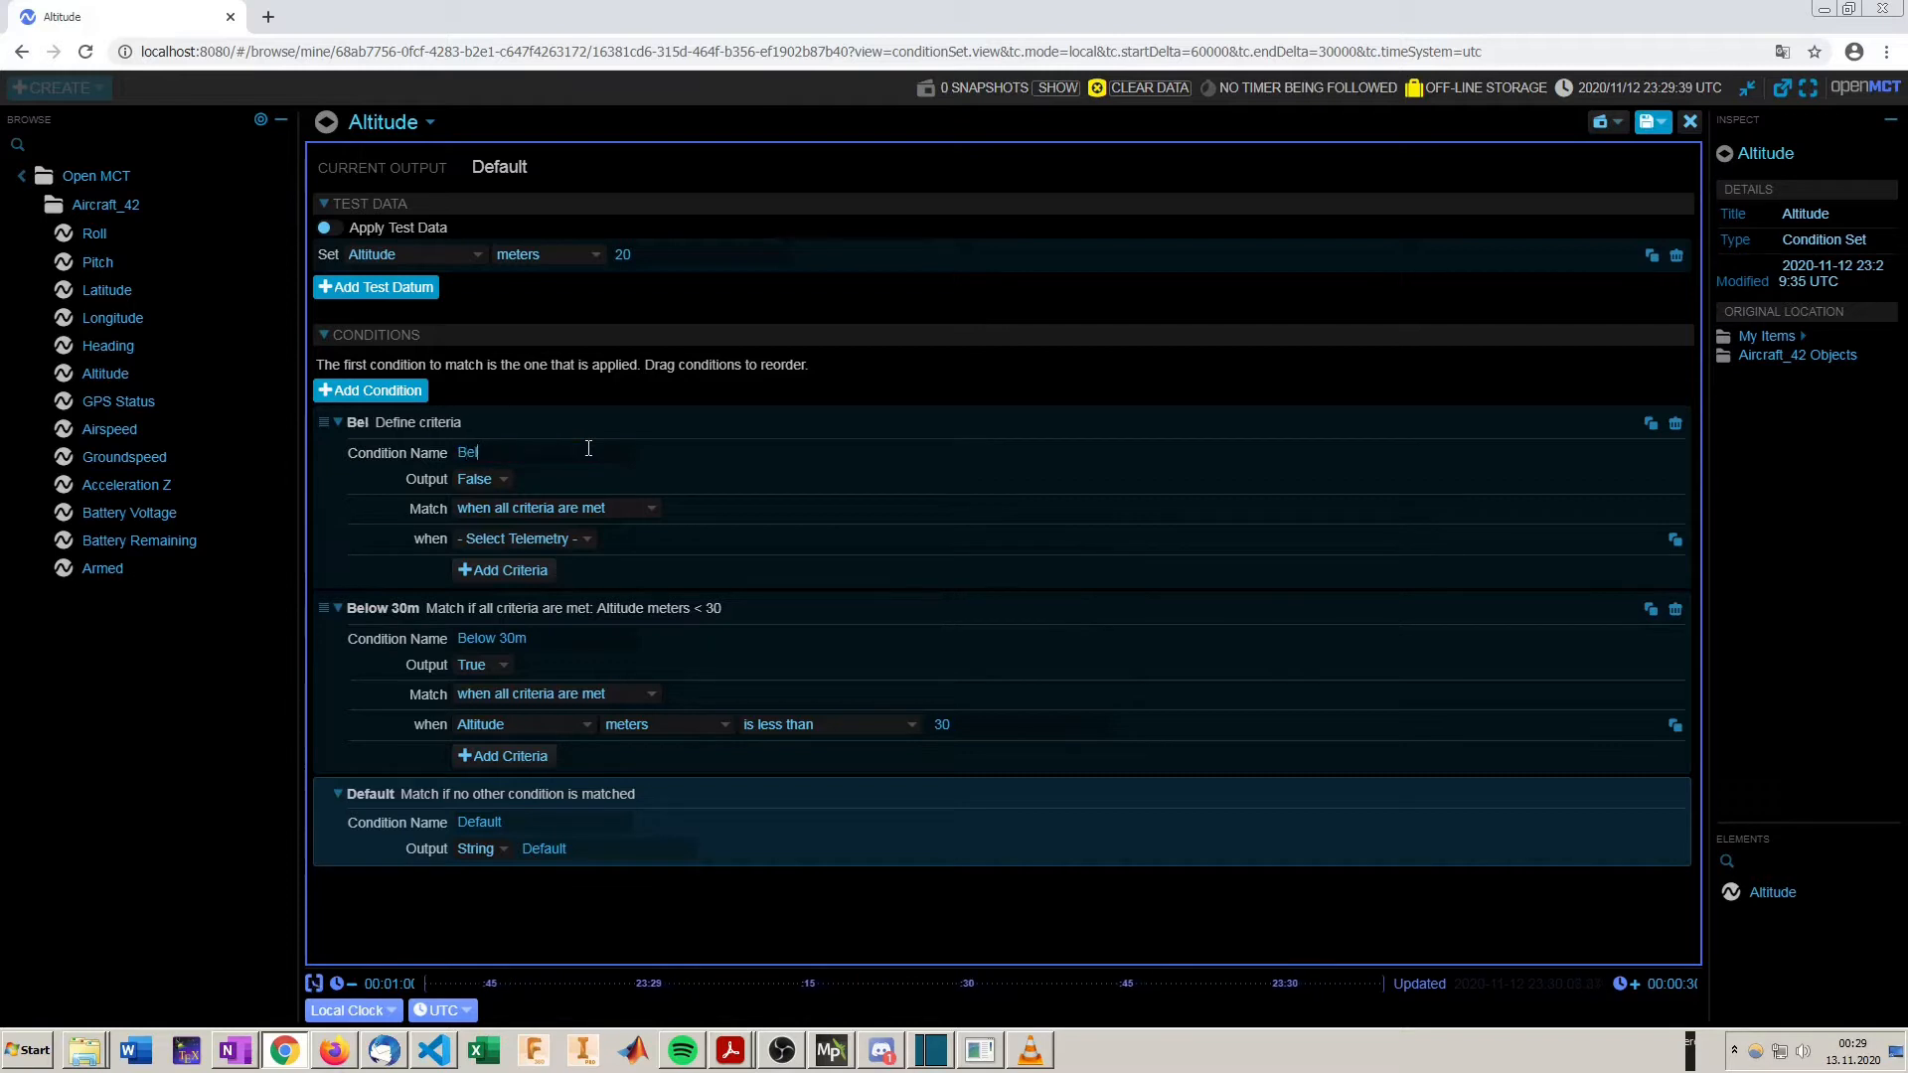
text(ow 40m)
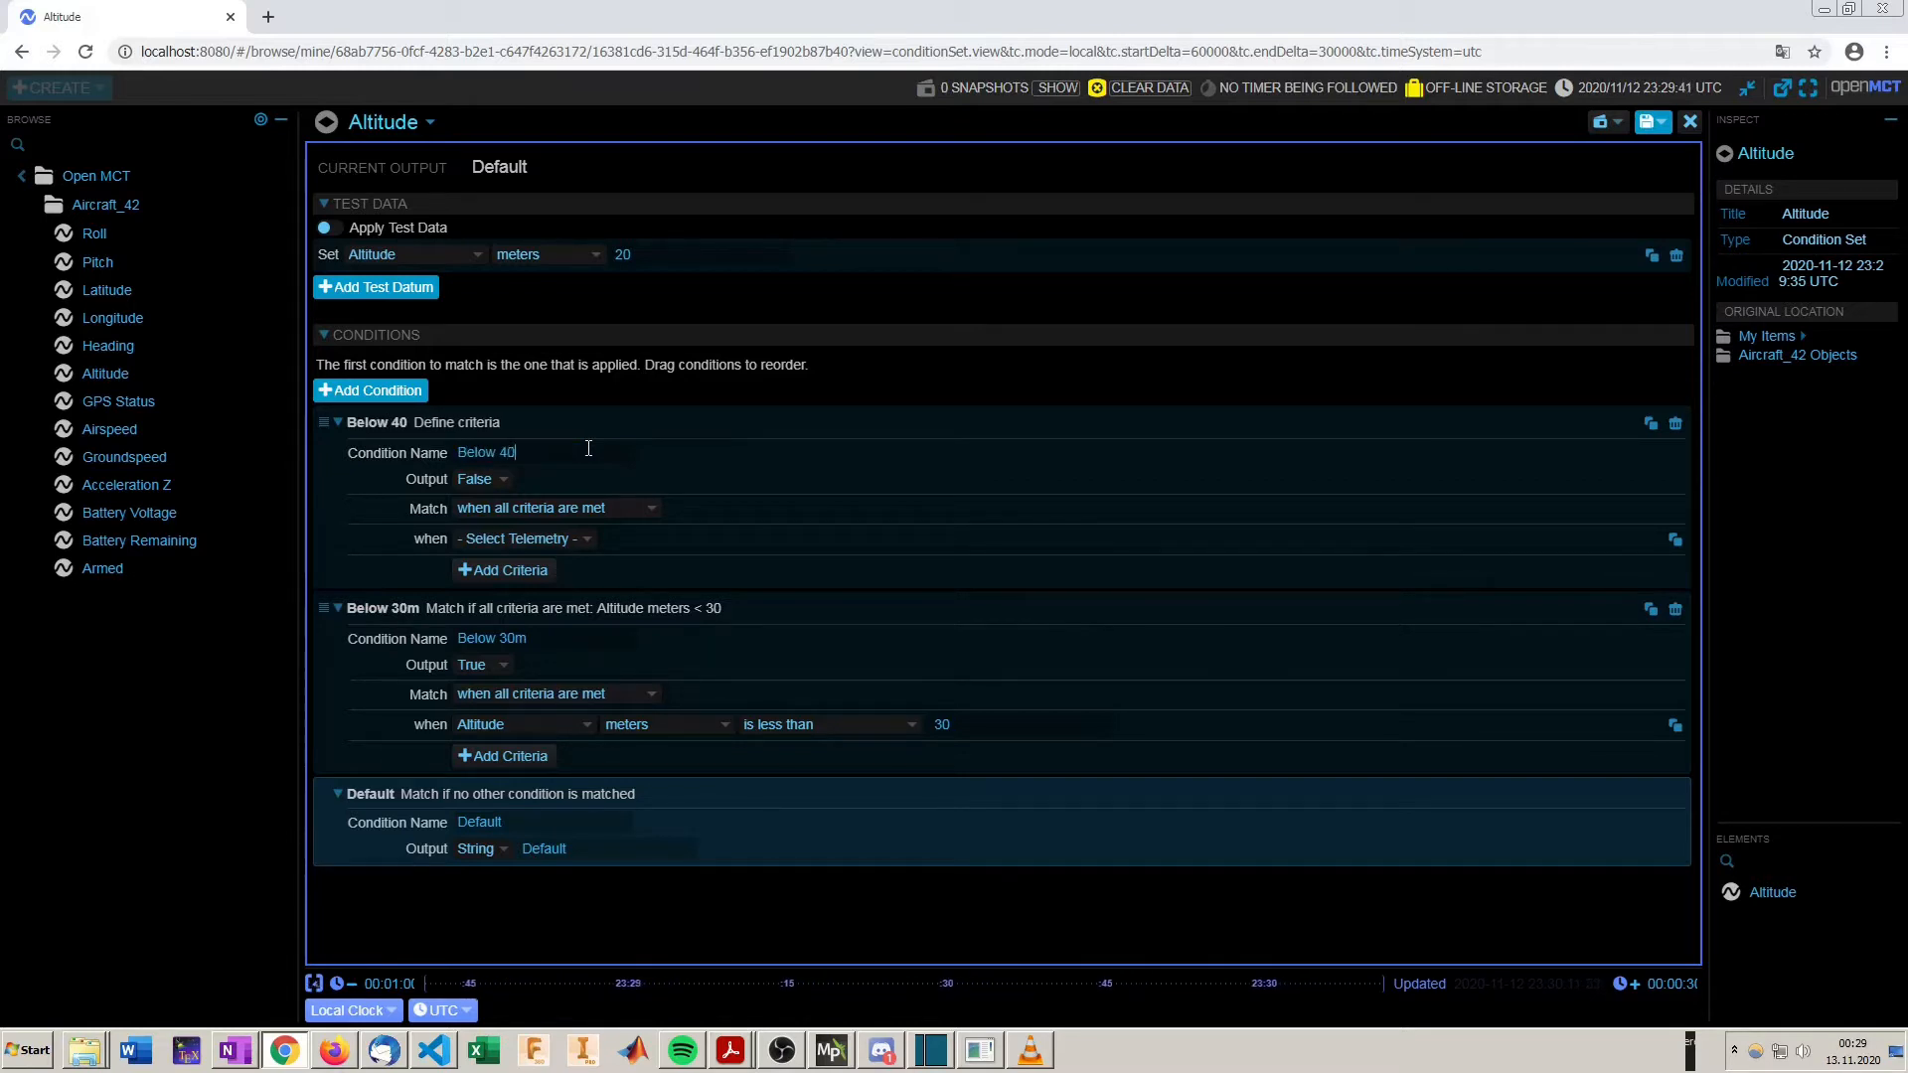
click(487, 481)
click(481, 516)
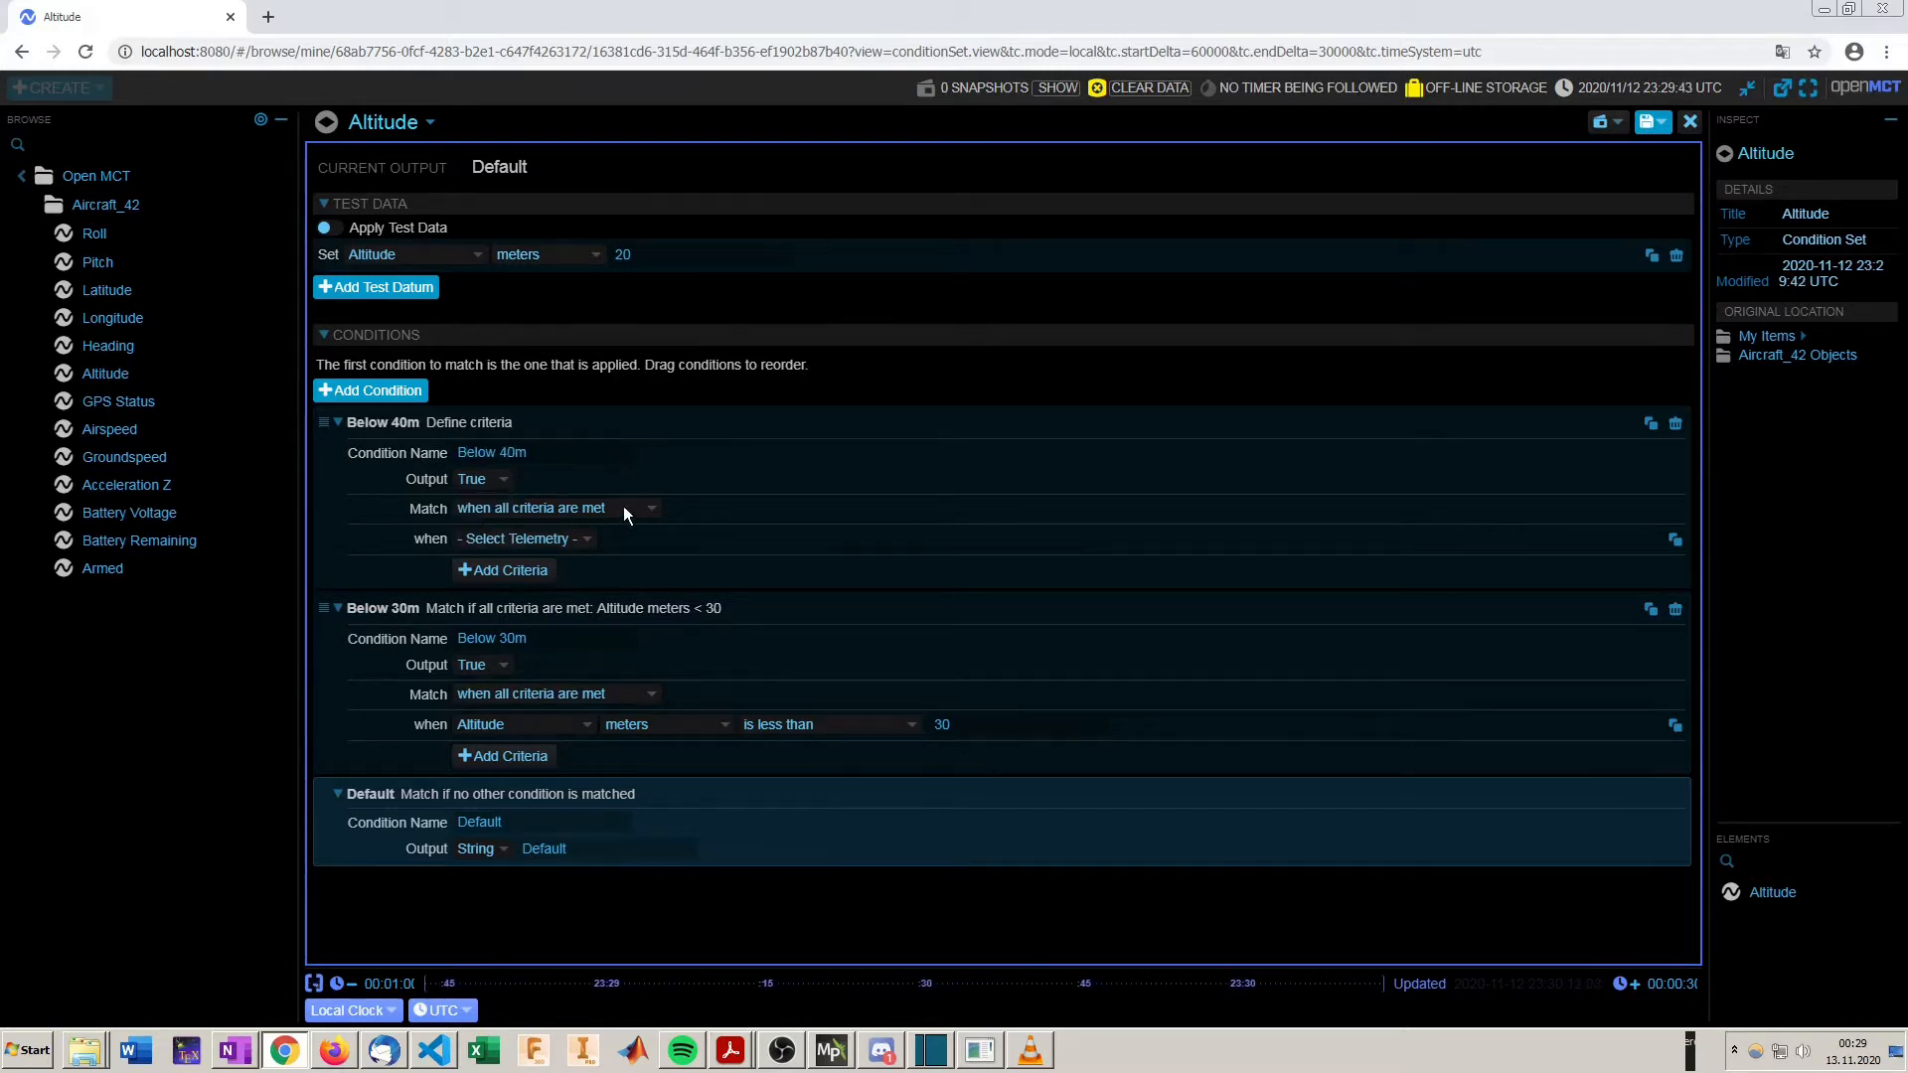
Step: Define the Below 40m criterion as Altitude meters is less than 40
click(566, 536)
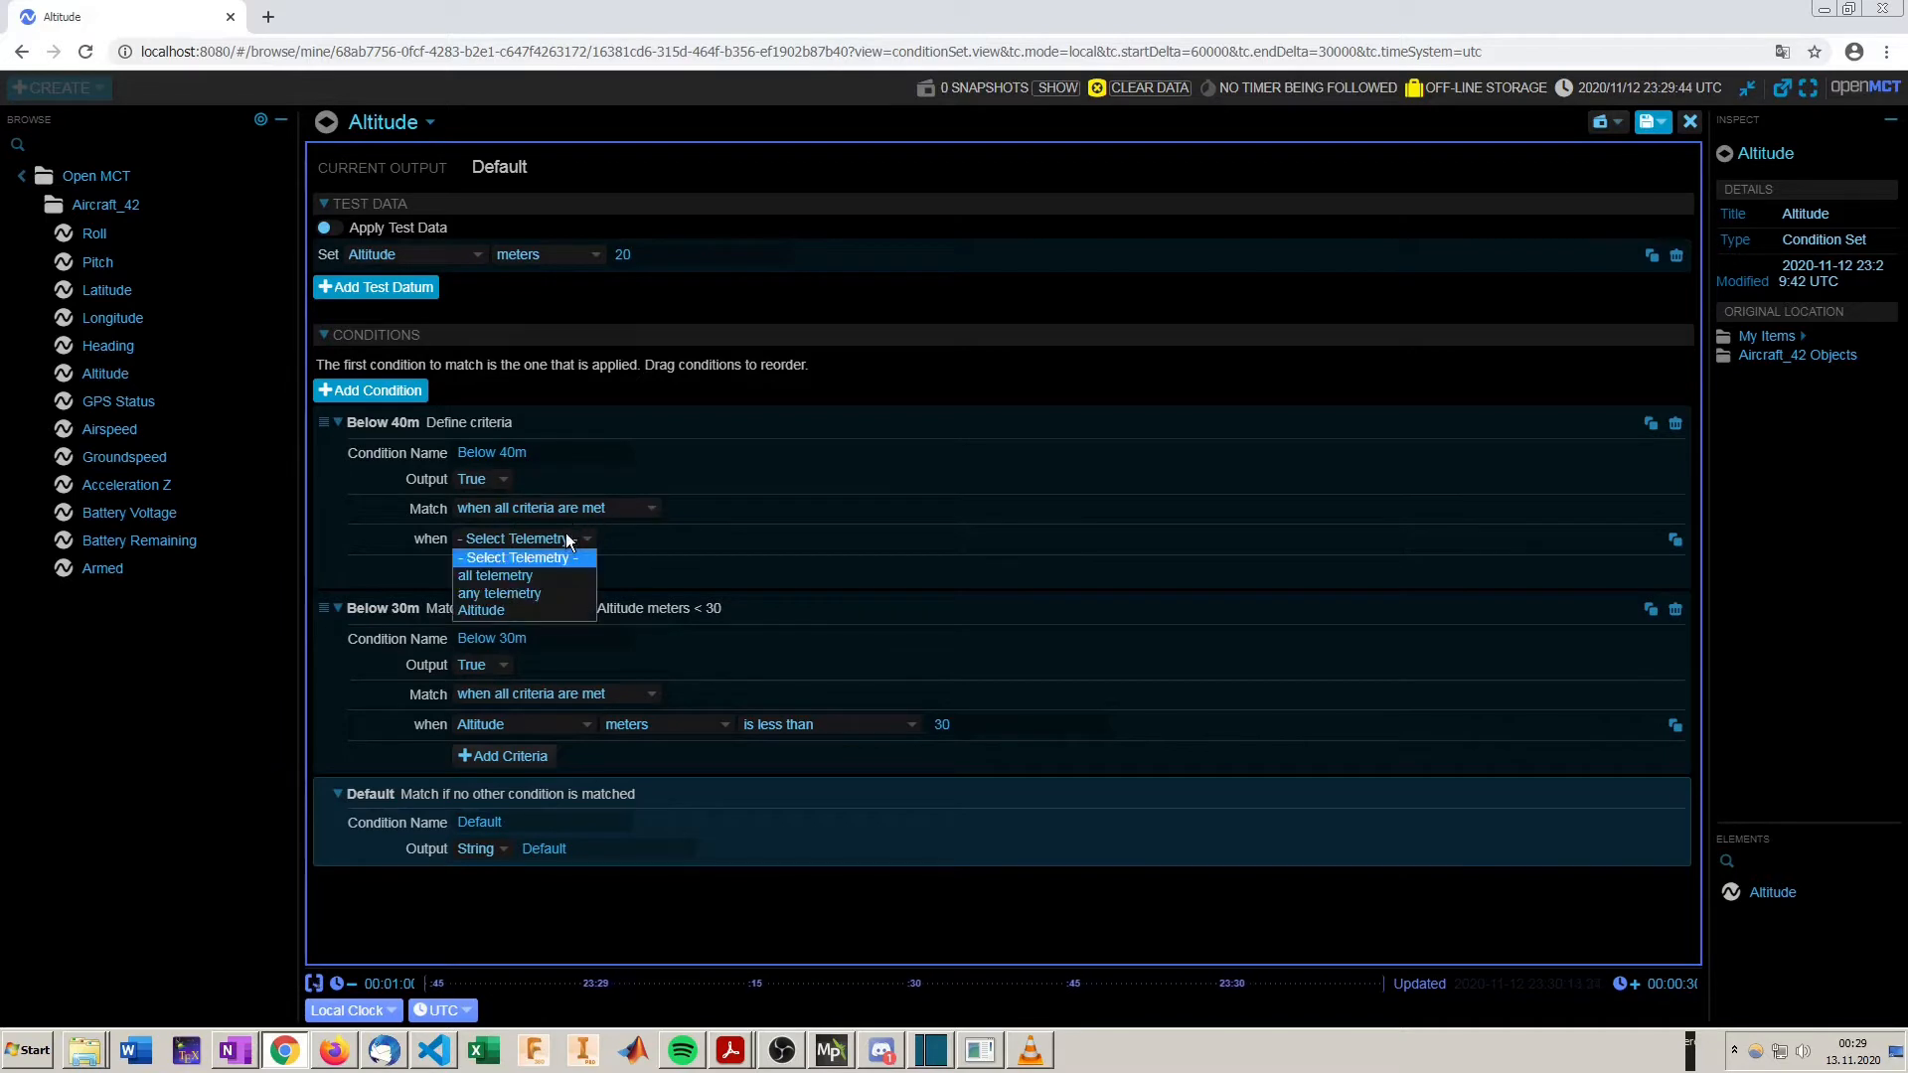
click(503, 605)
click(681, 535)
click(683, 558)
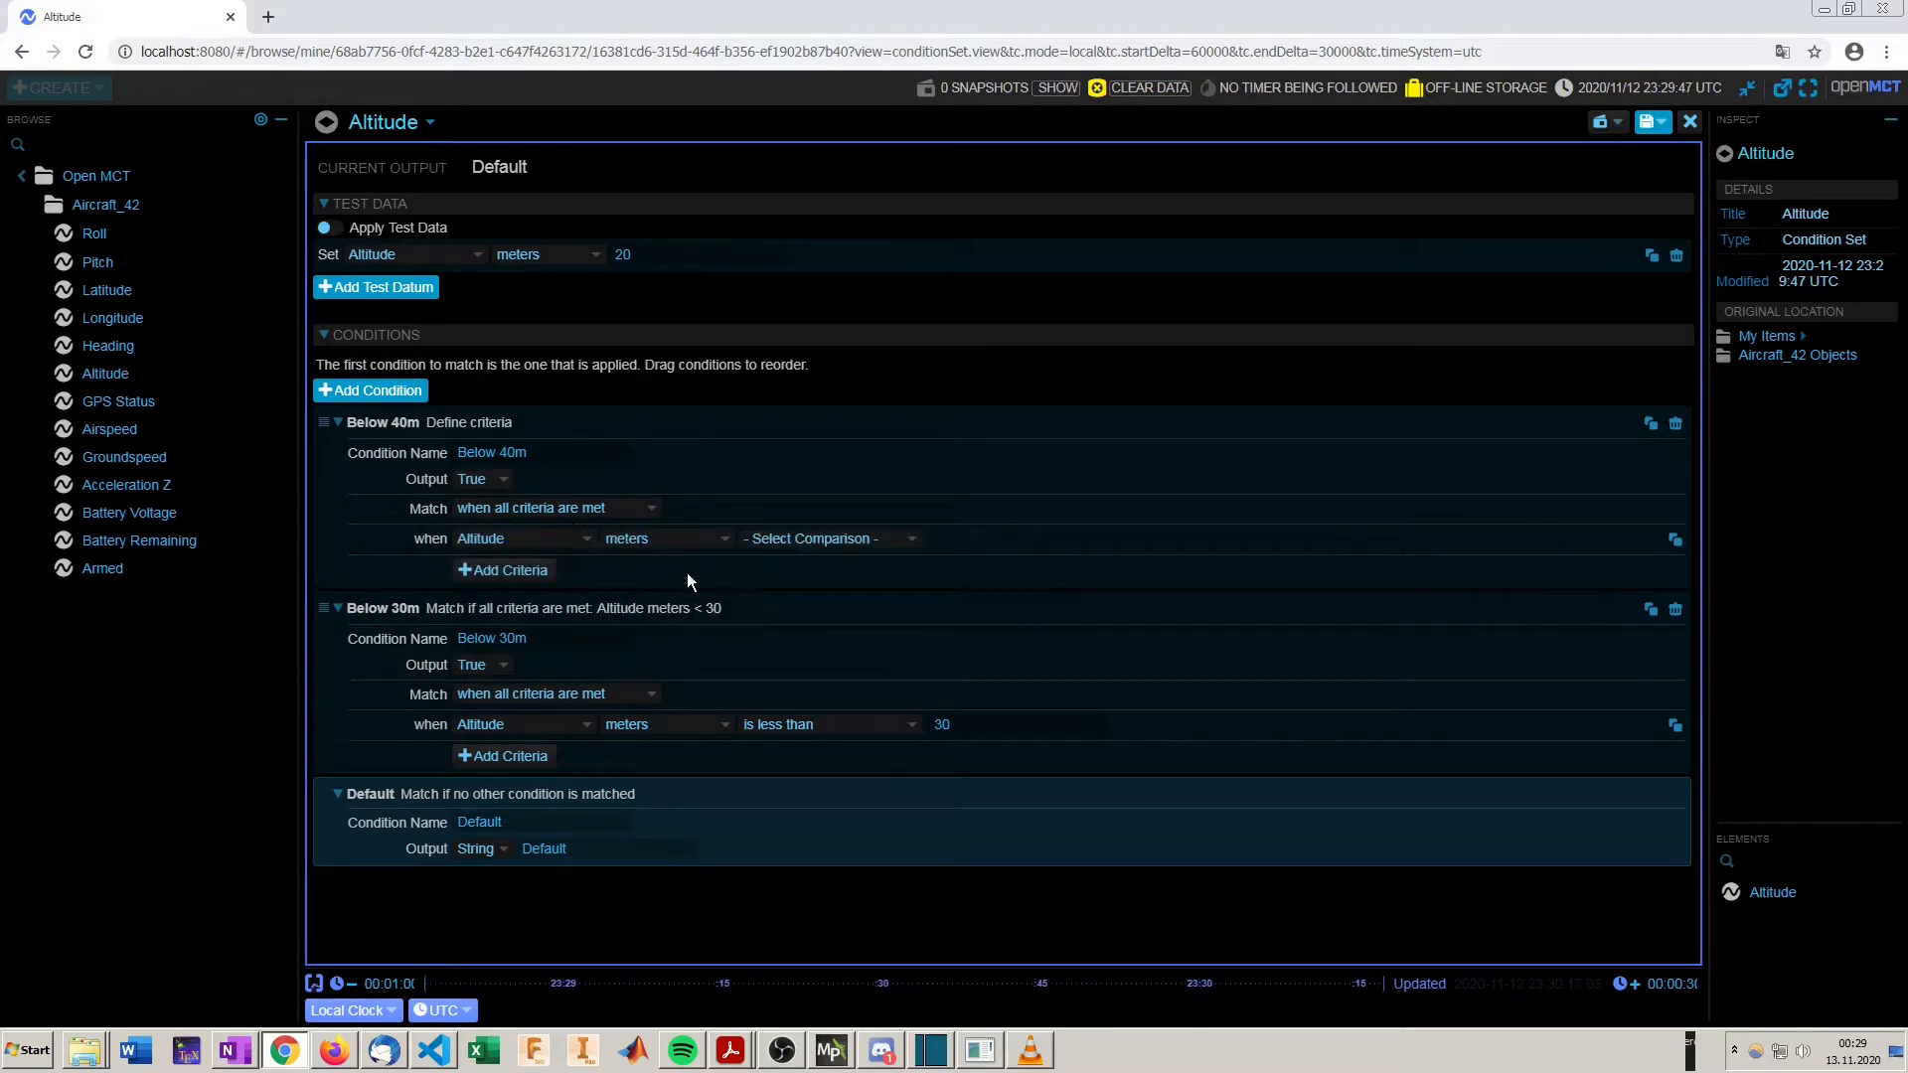
click(819, 540)
click(819, 628)
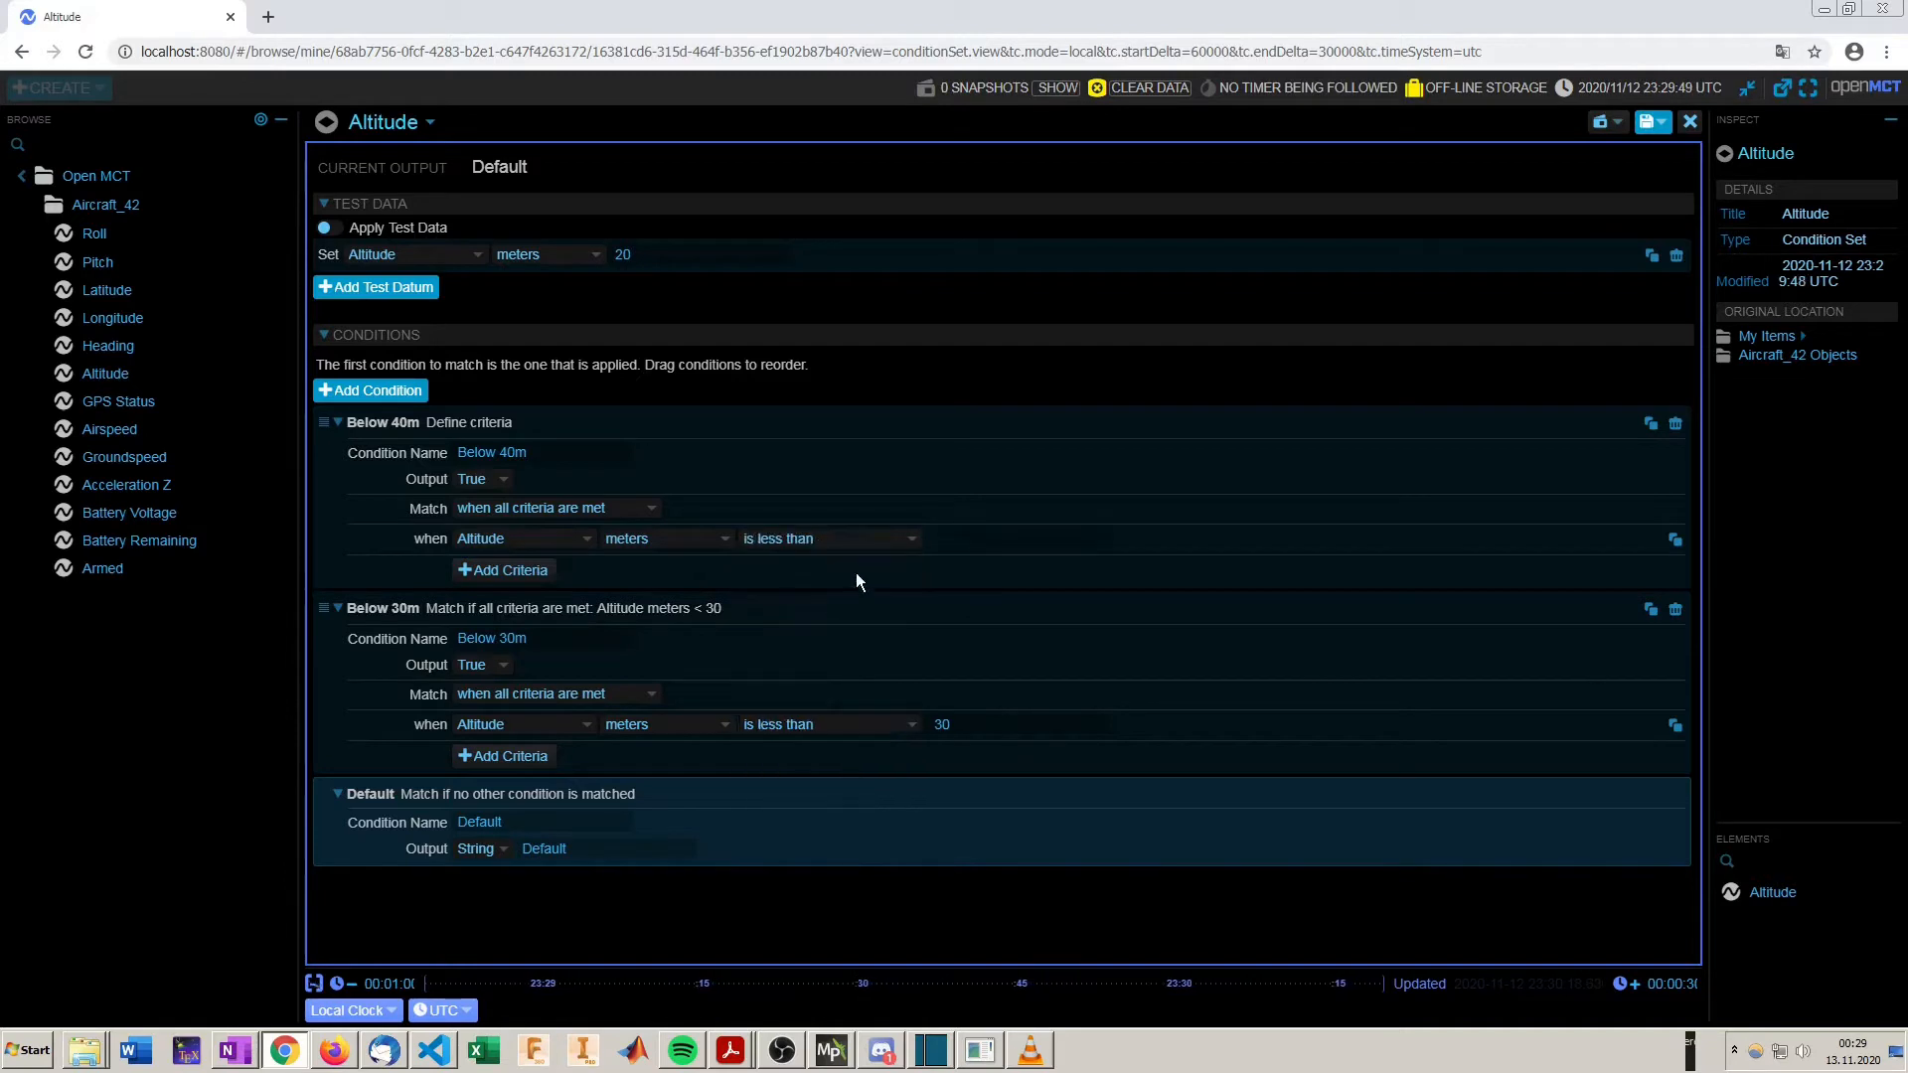
text(40)
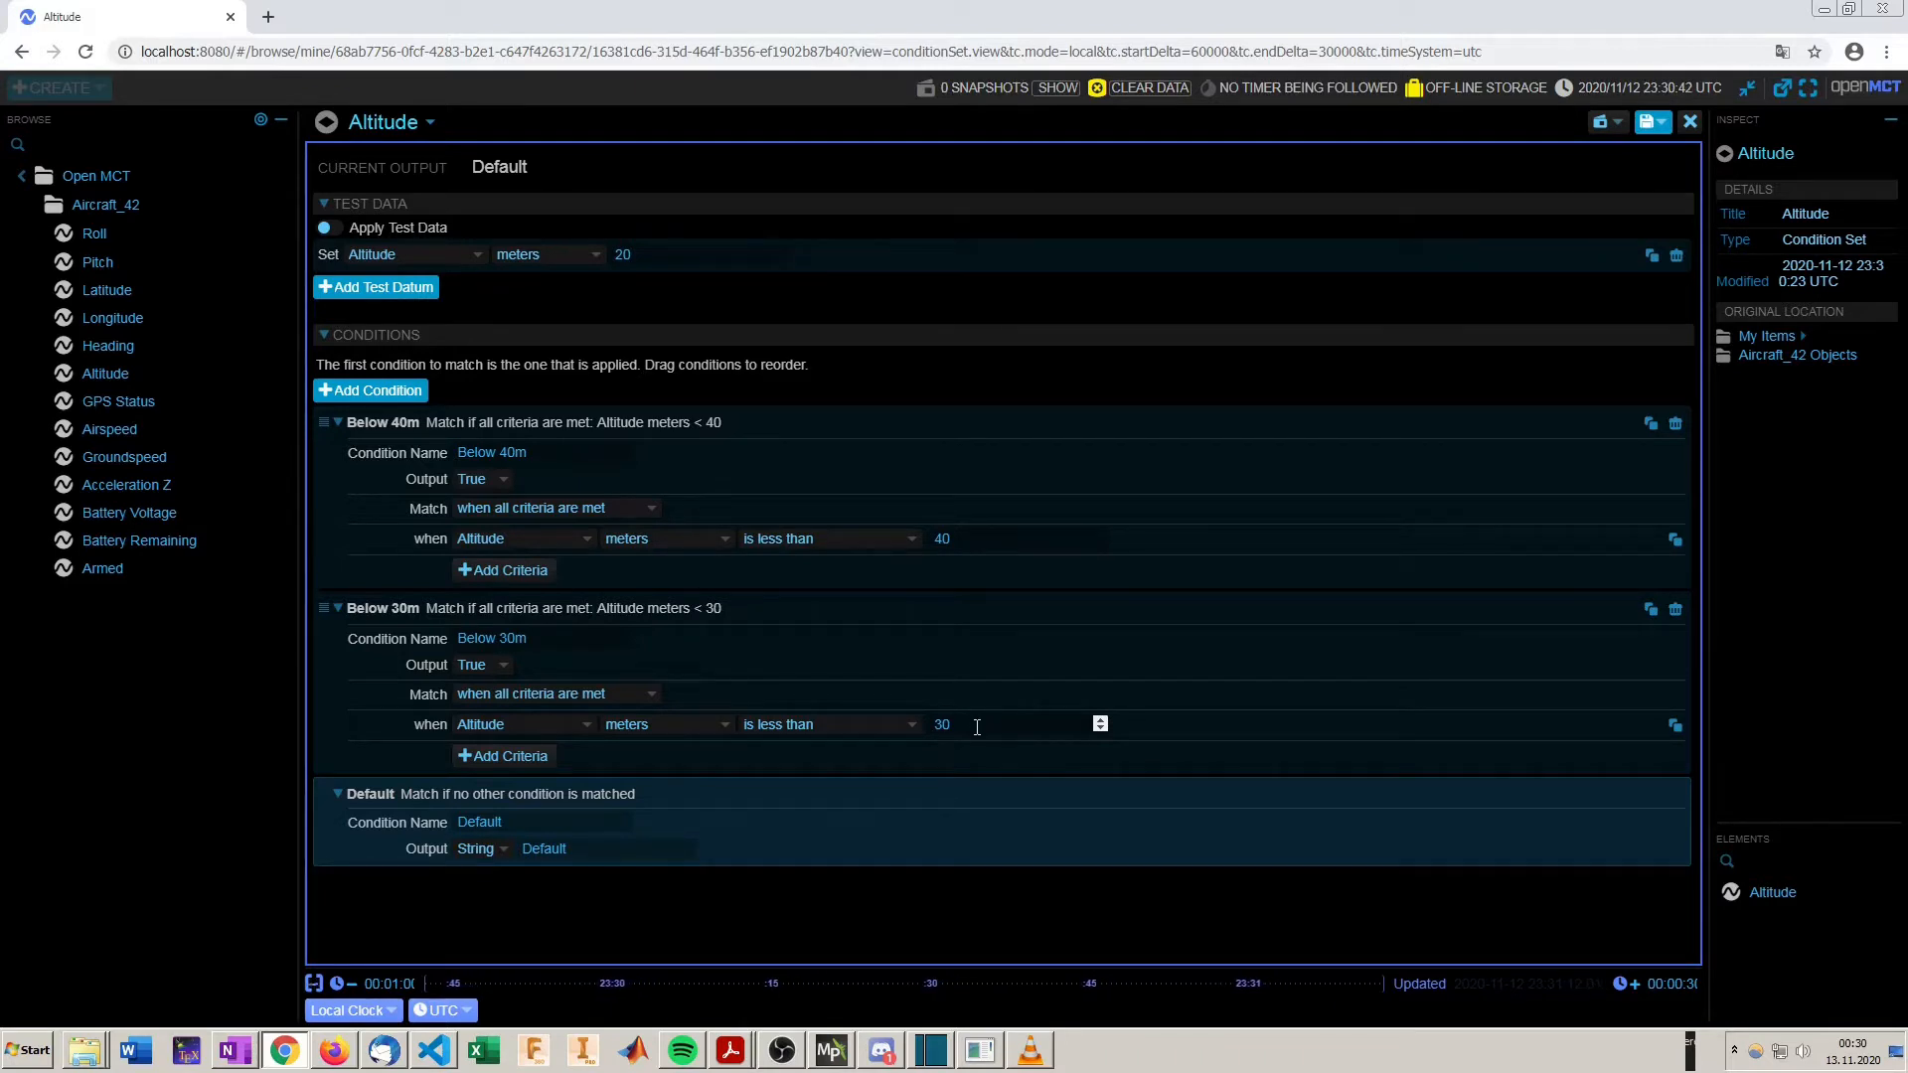
Step: Add a second criterion to Below 40m requiring Altitude meters is greater than or equal to 30
click(521, 572)
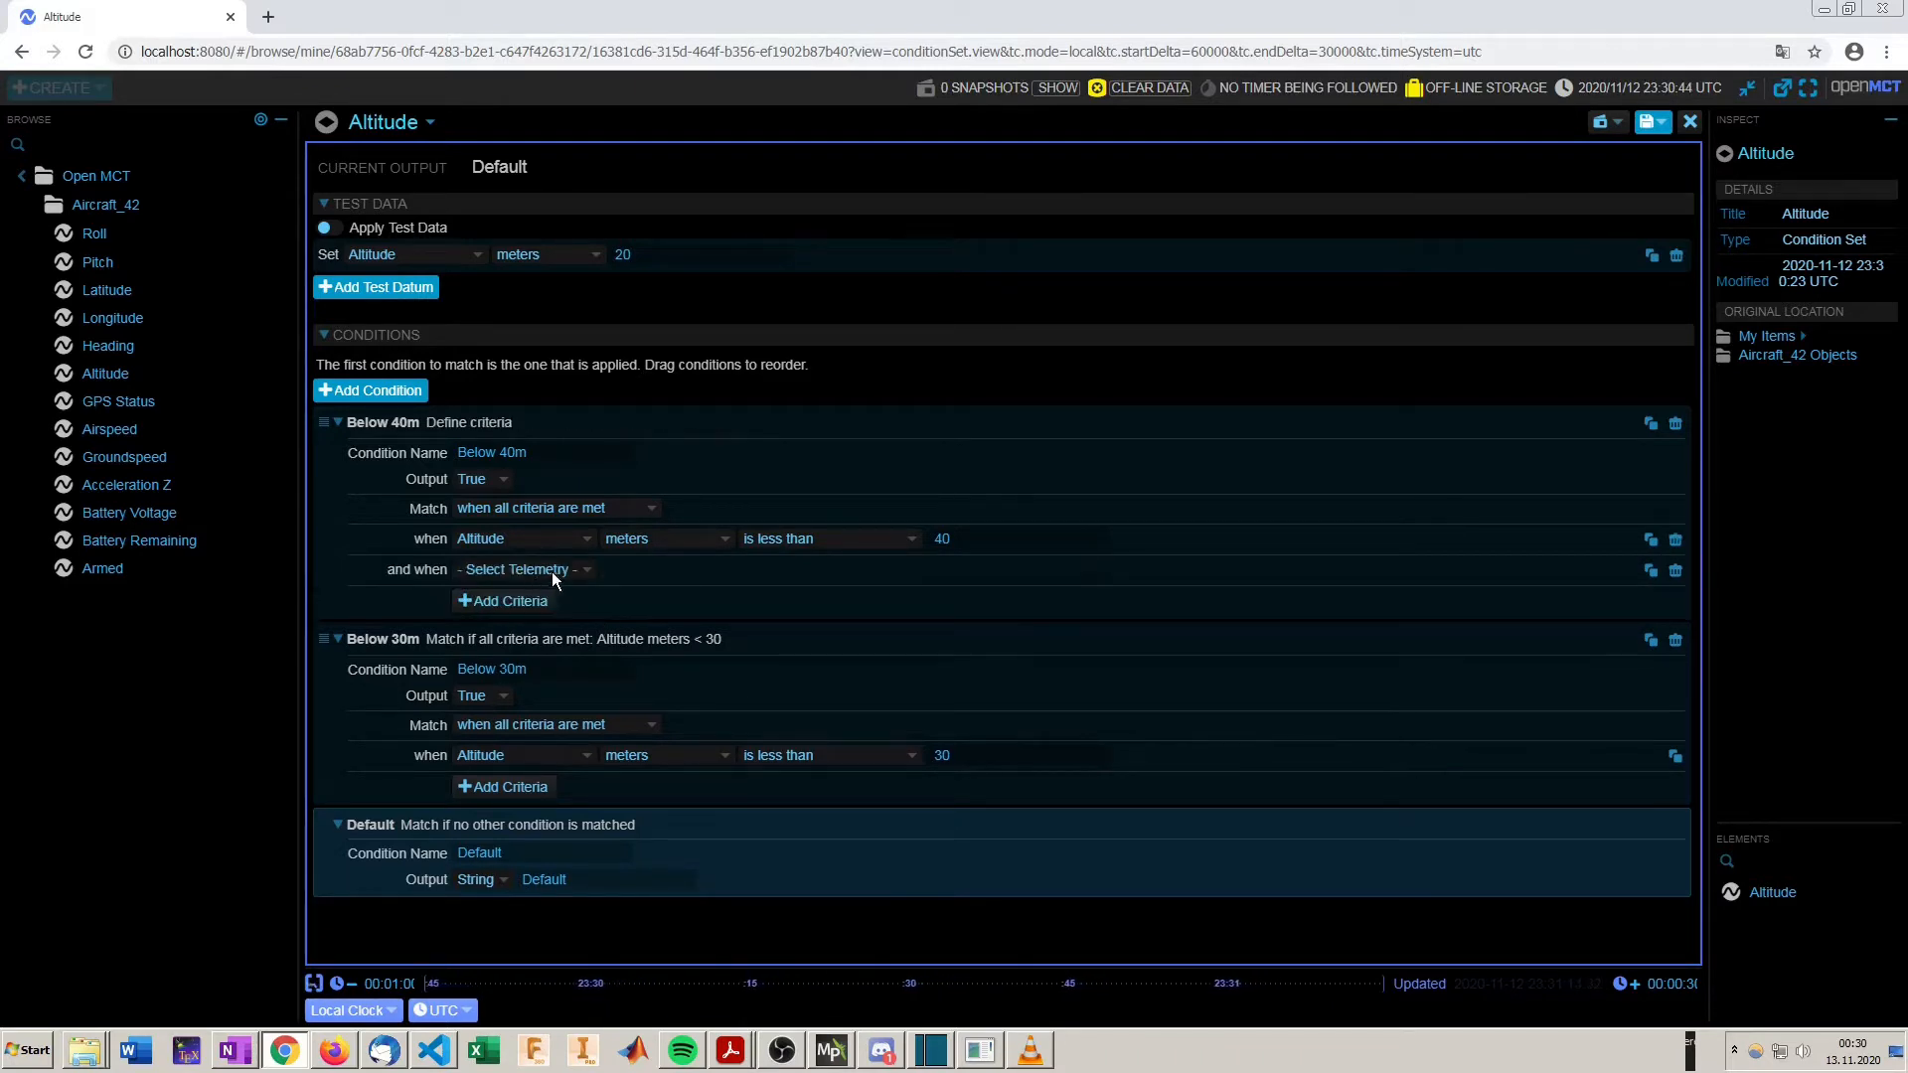
click(566, 570)
click(545, 640)
click(686, 571)
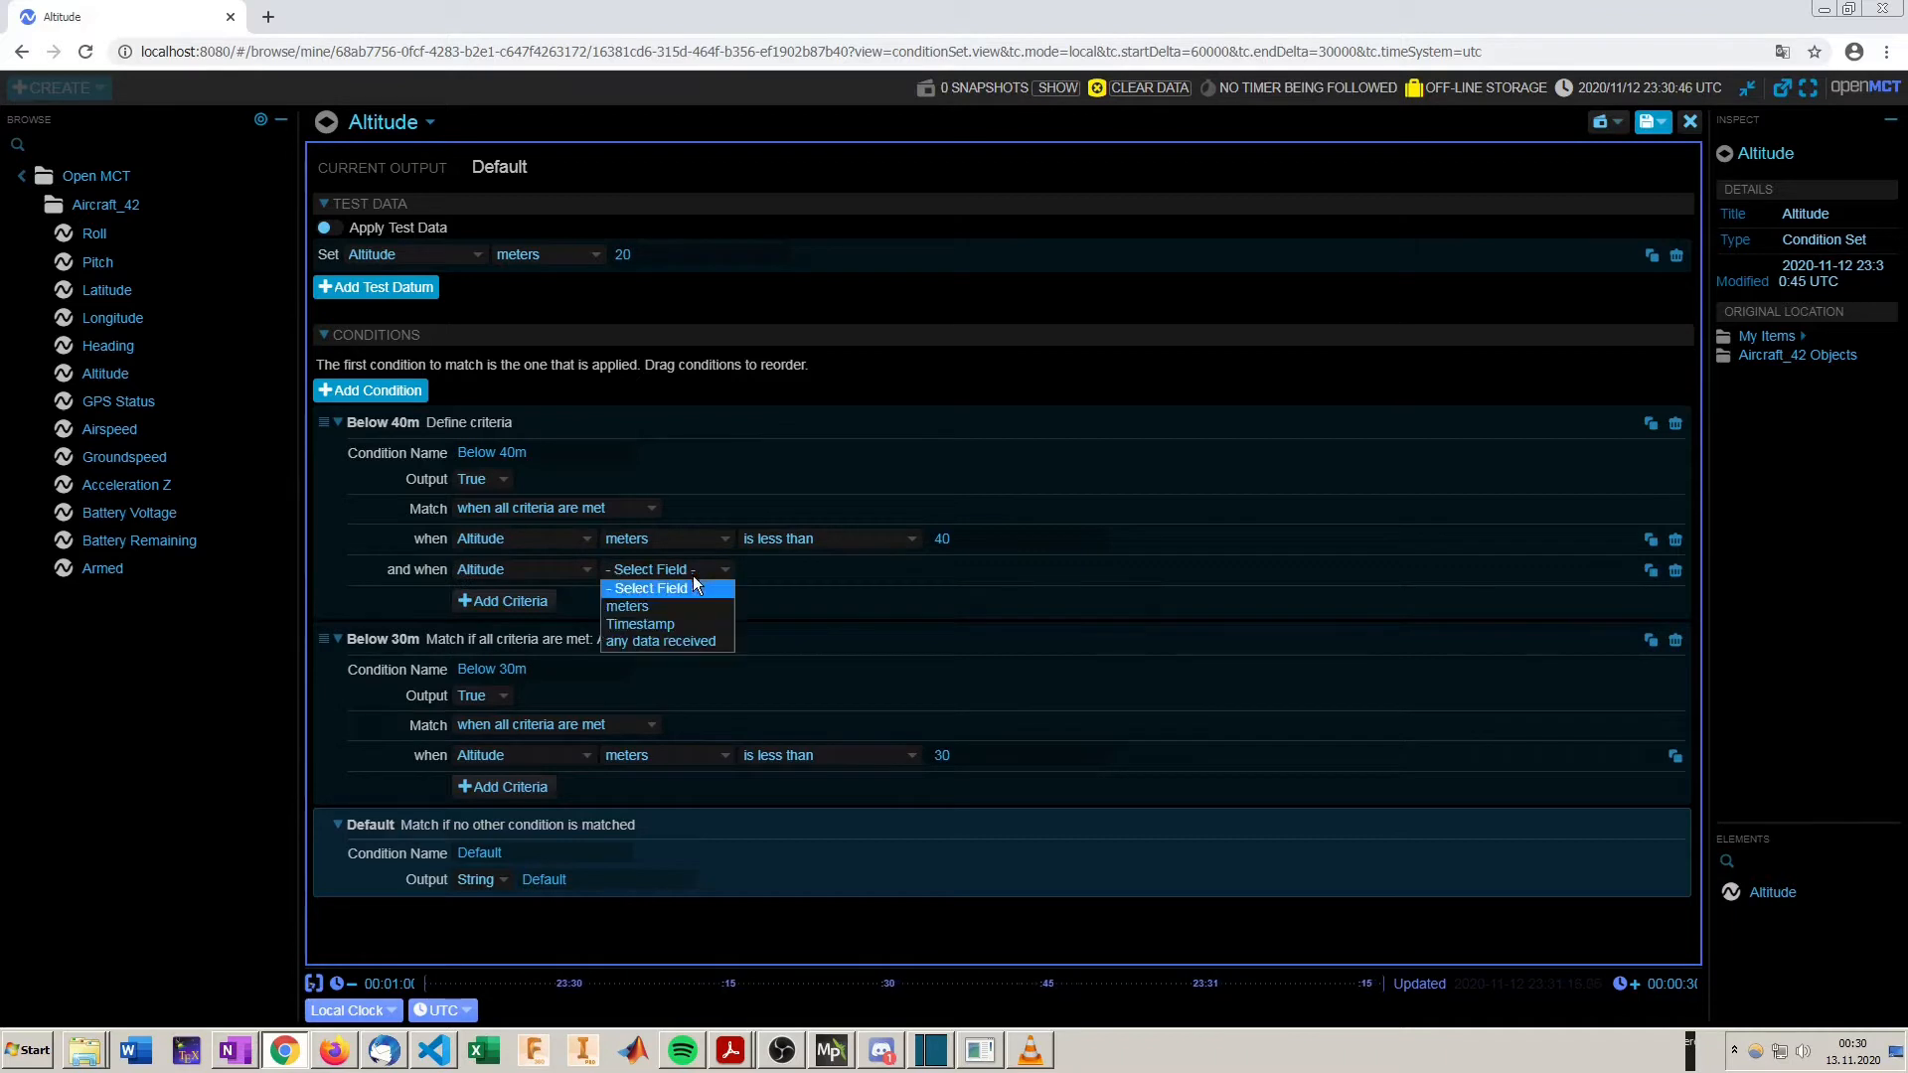
click(701, 585)
click(771, 568)
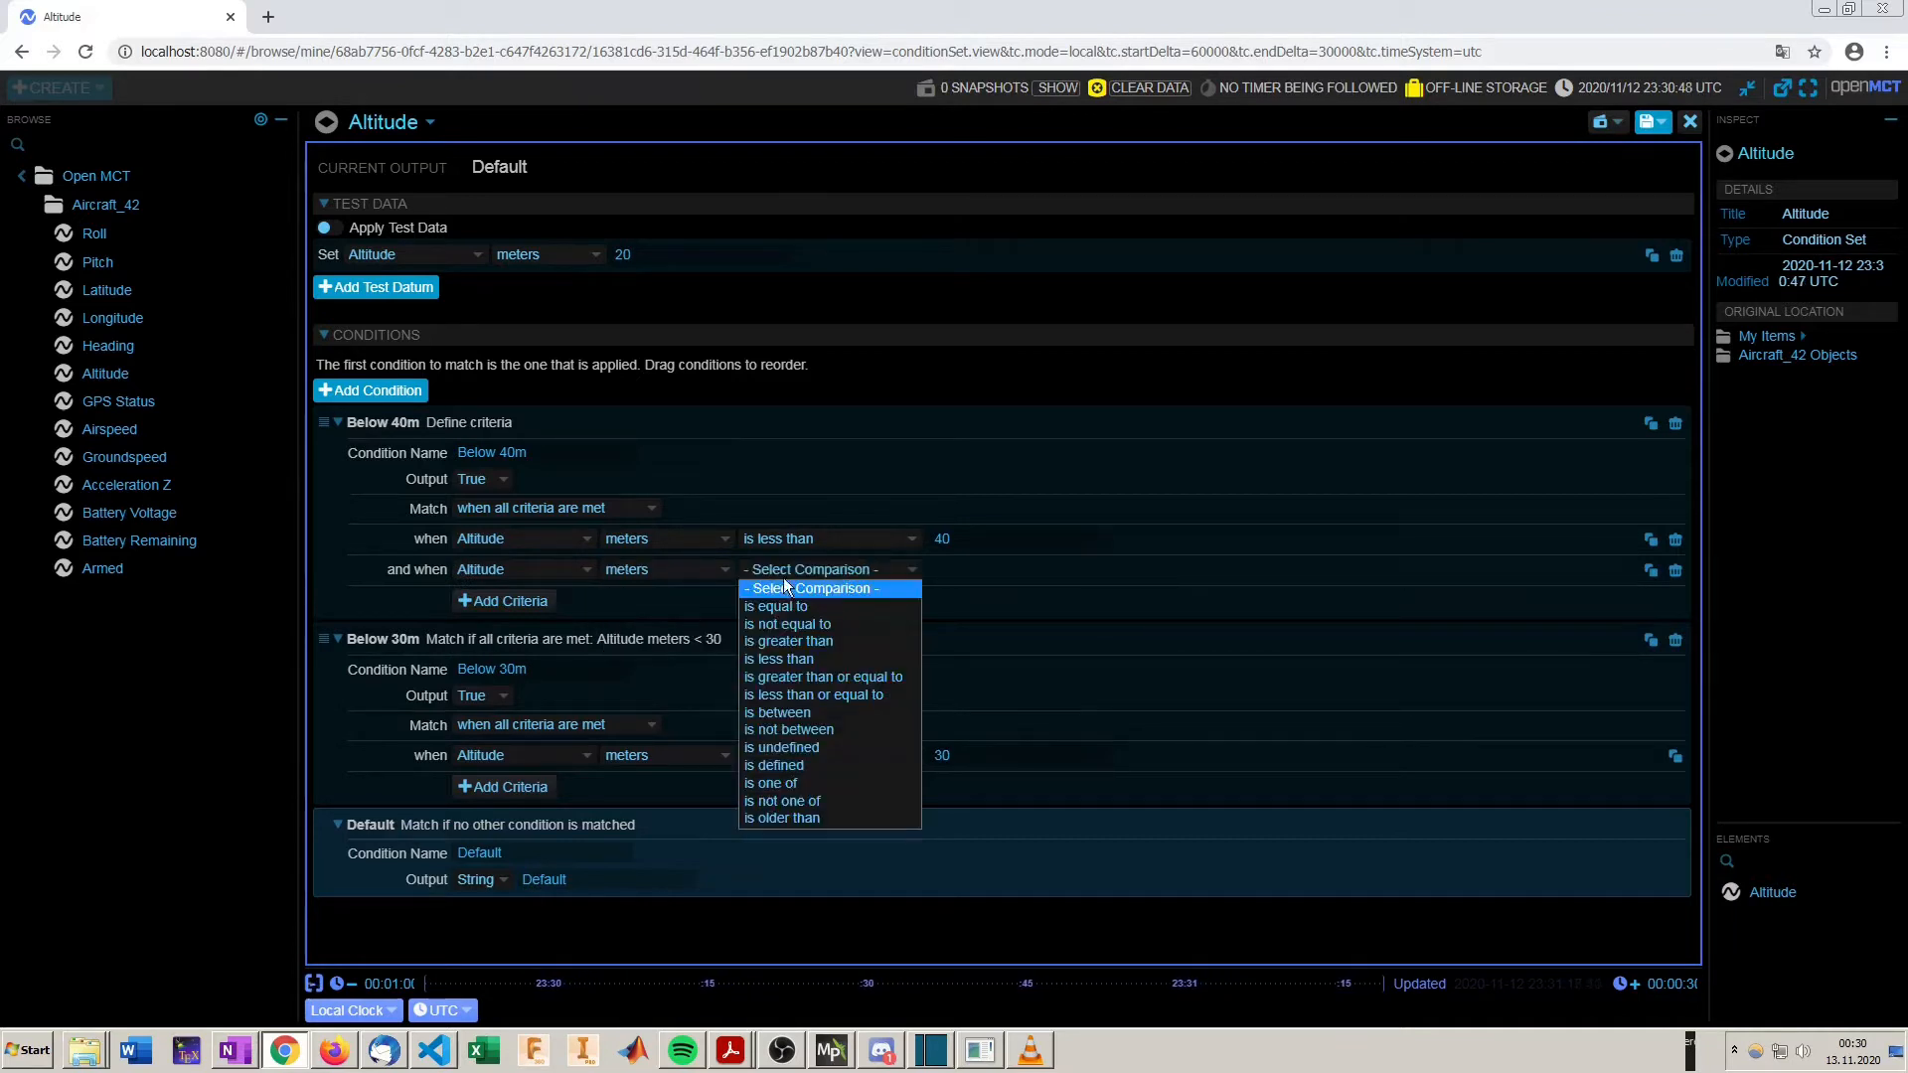
click(879, 676)
text(30)
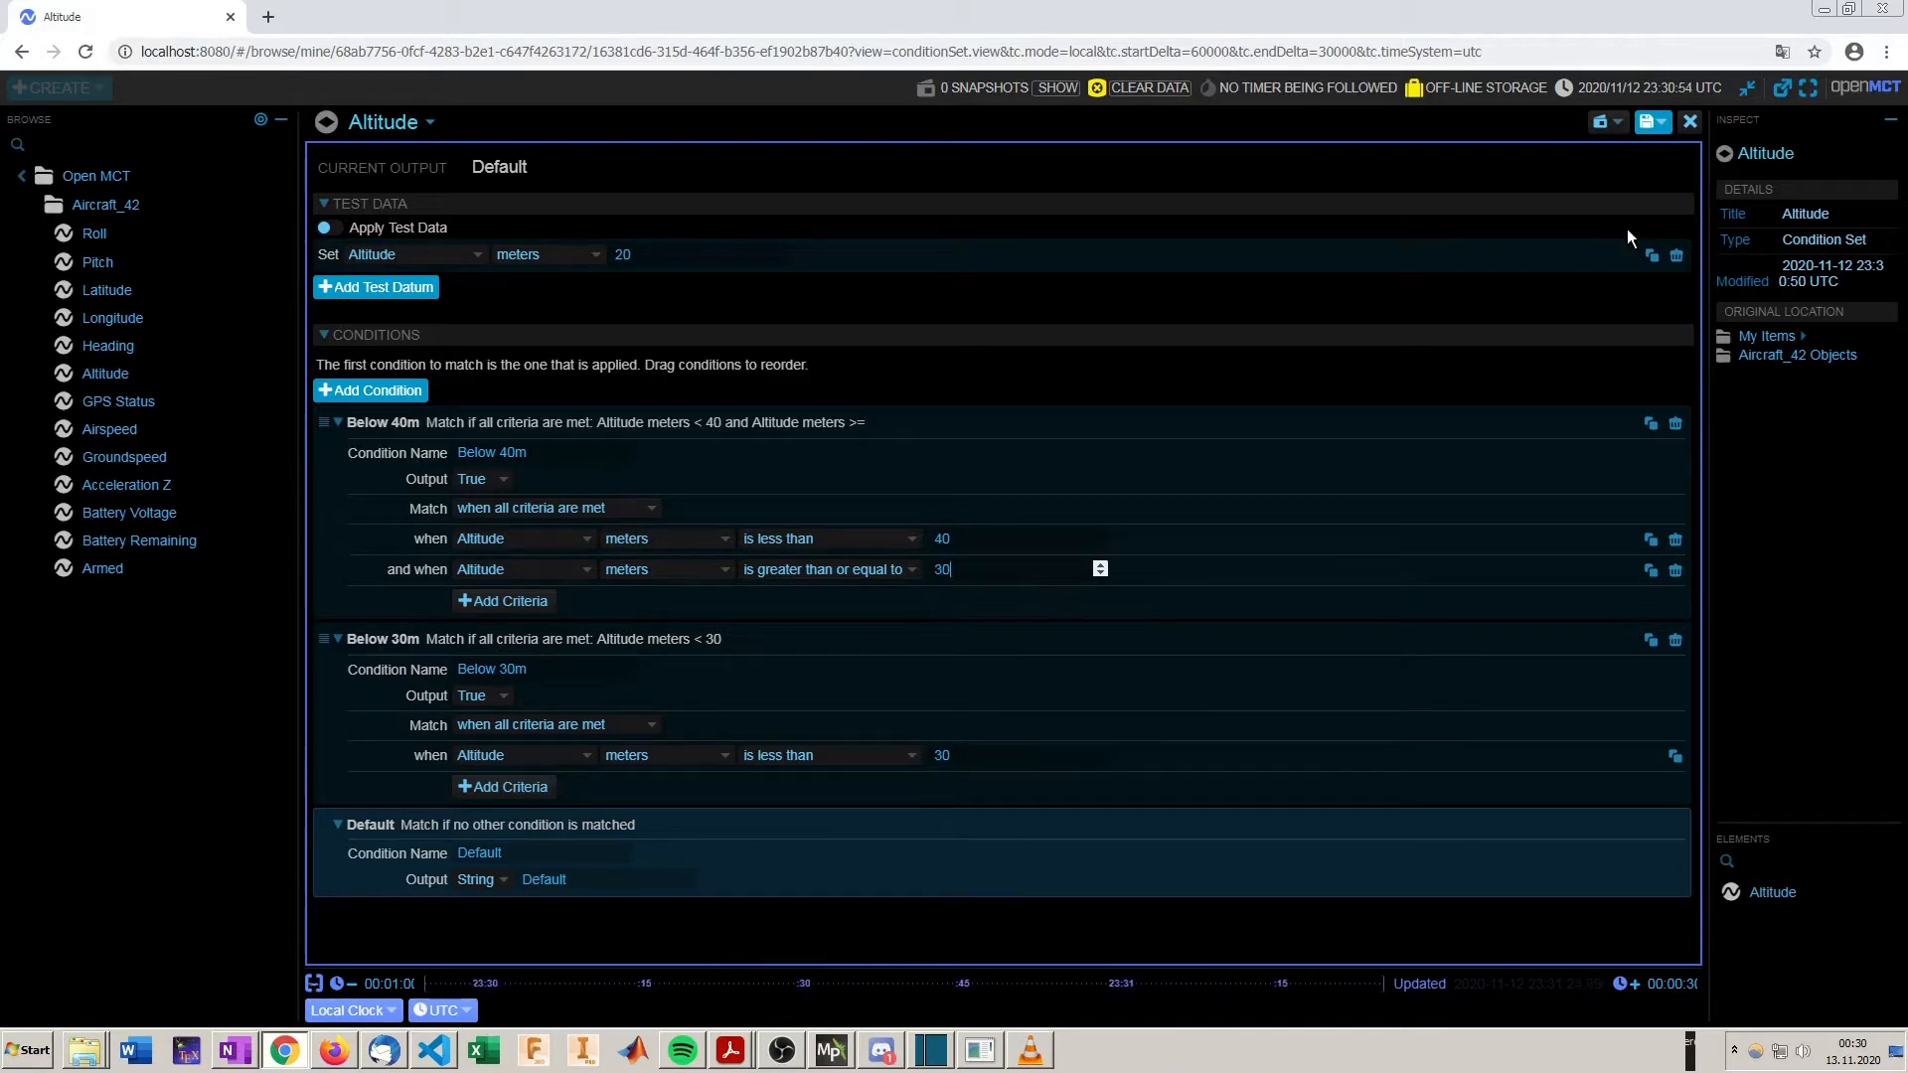
click(586, 306)
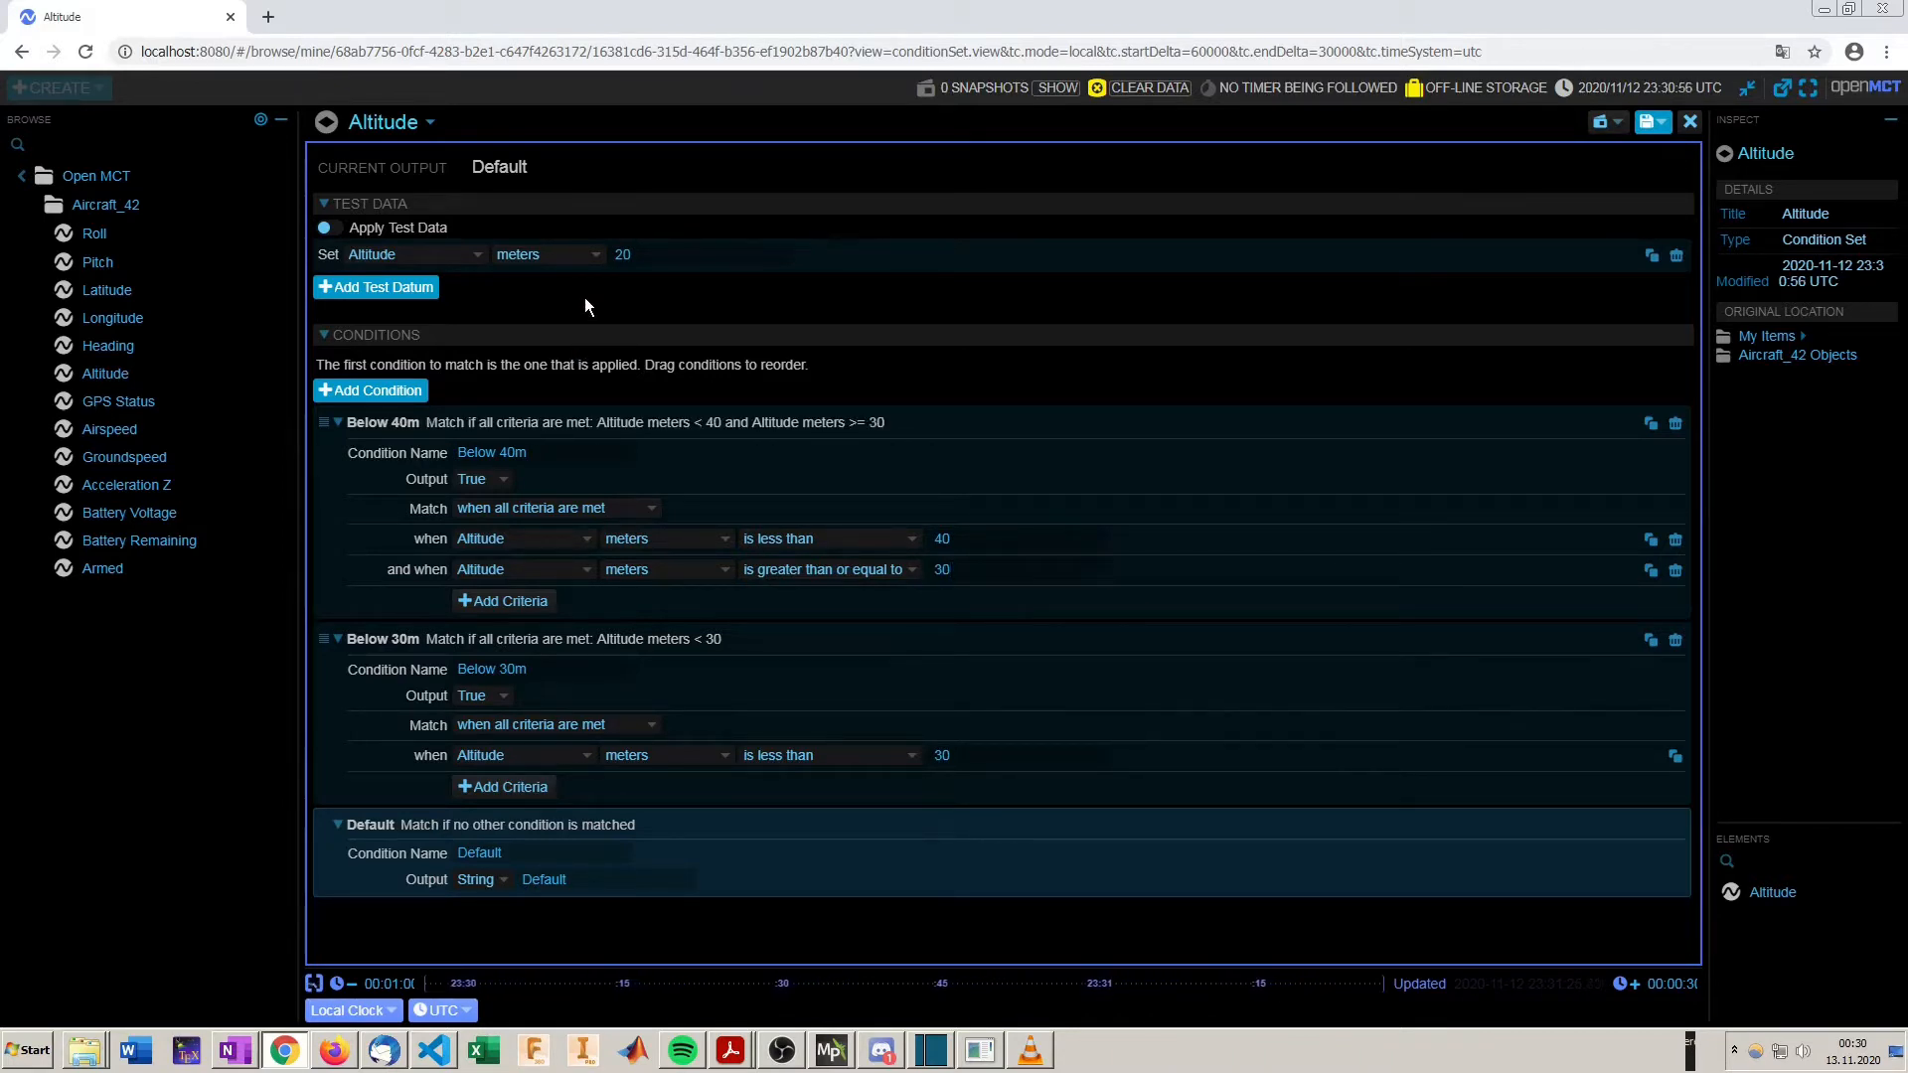
Step: Apply the test data to check the conditions, change the test altitude to 35, and switch the test data off
double_click(680, 256)
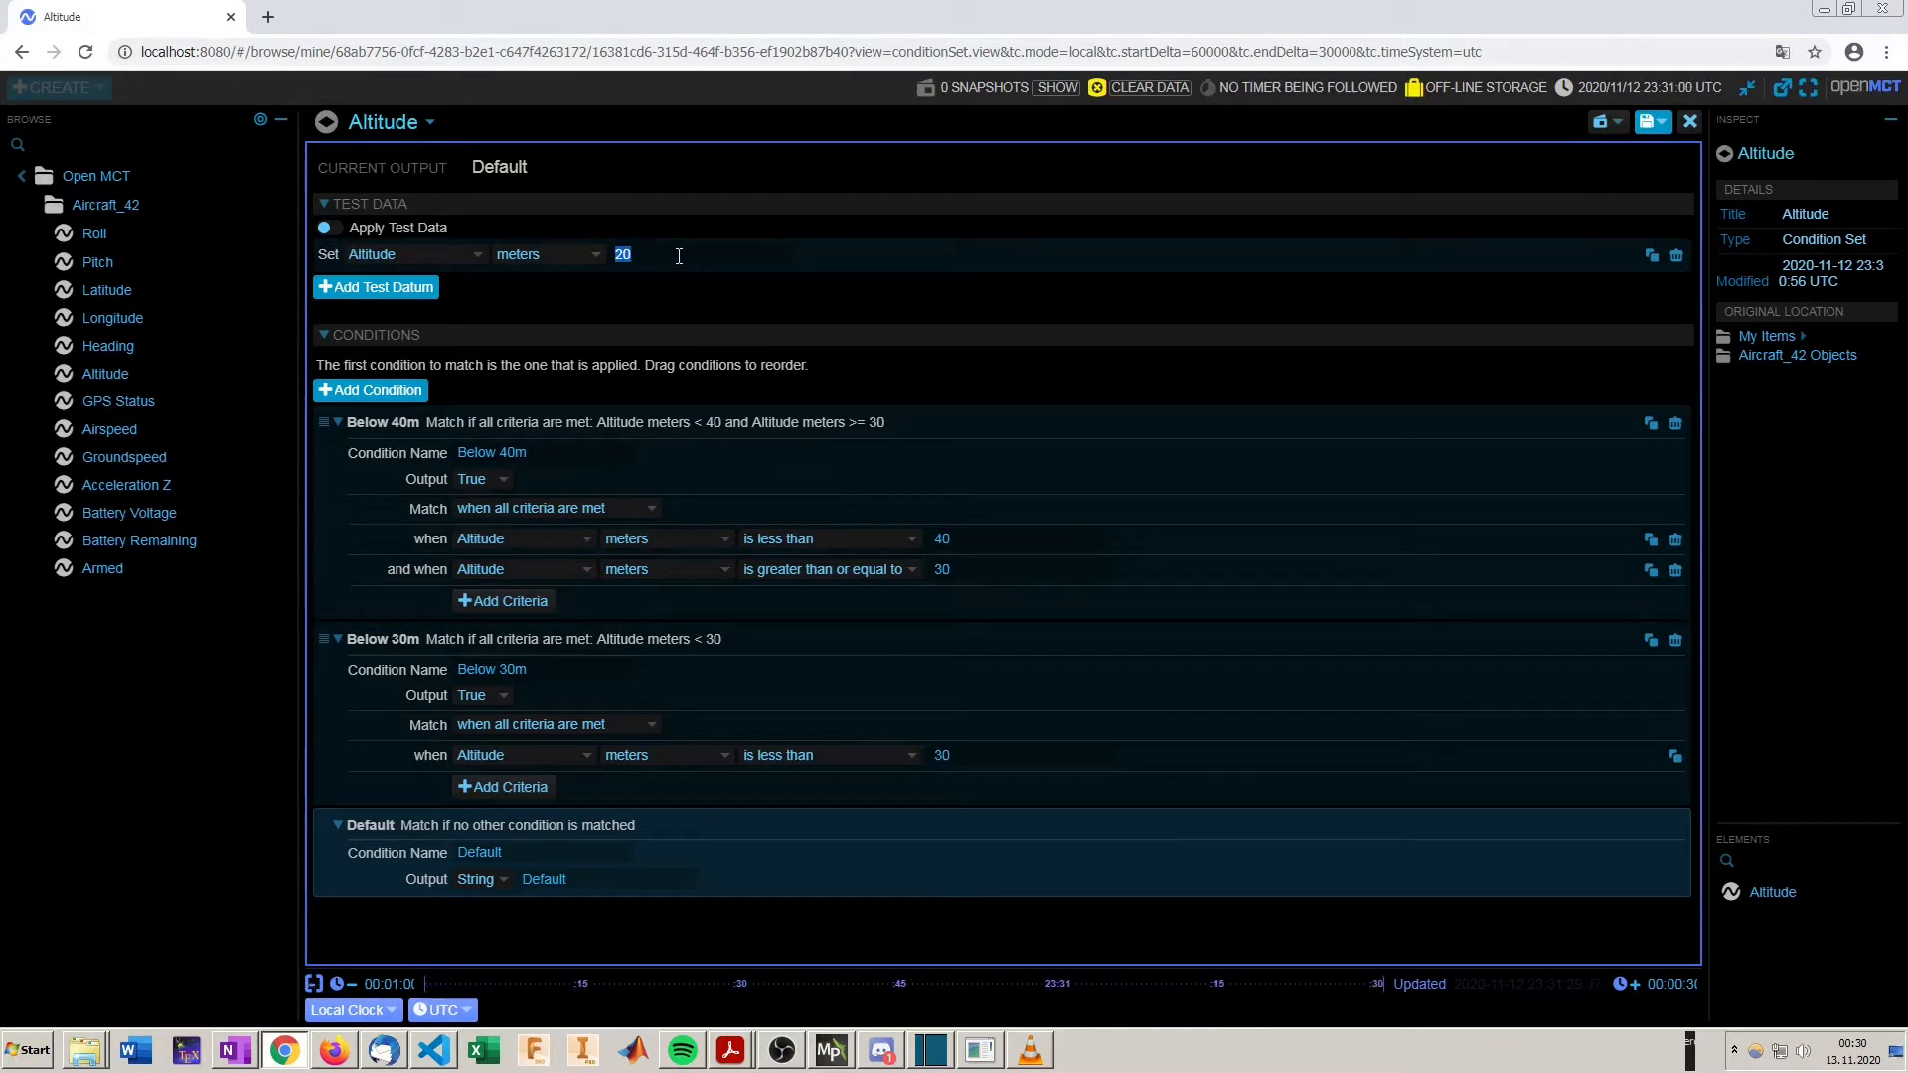
click(330, 227)
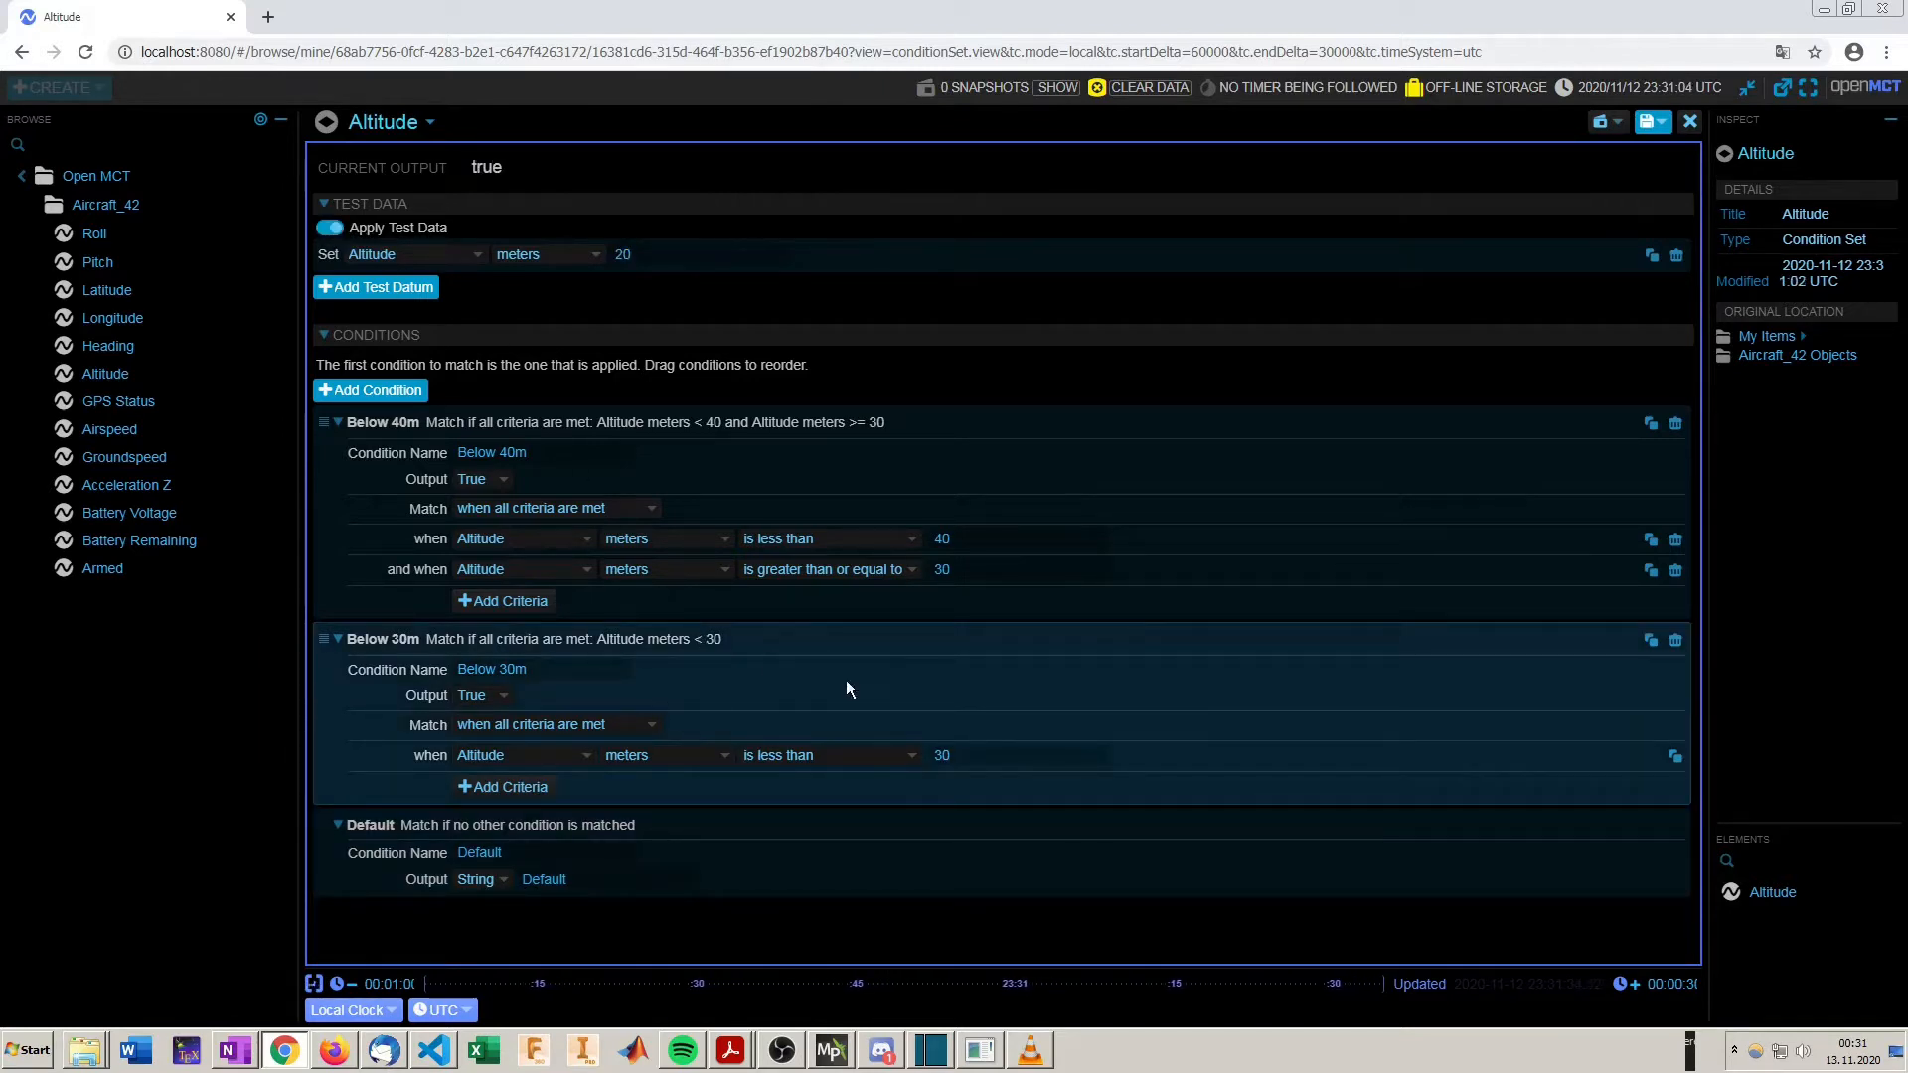
double_click(646, 253)
text(35)
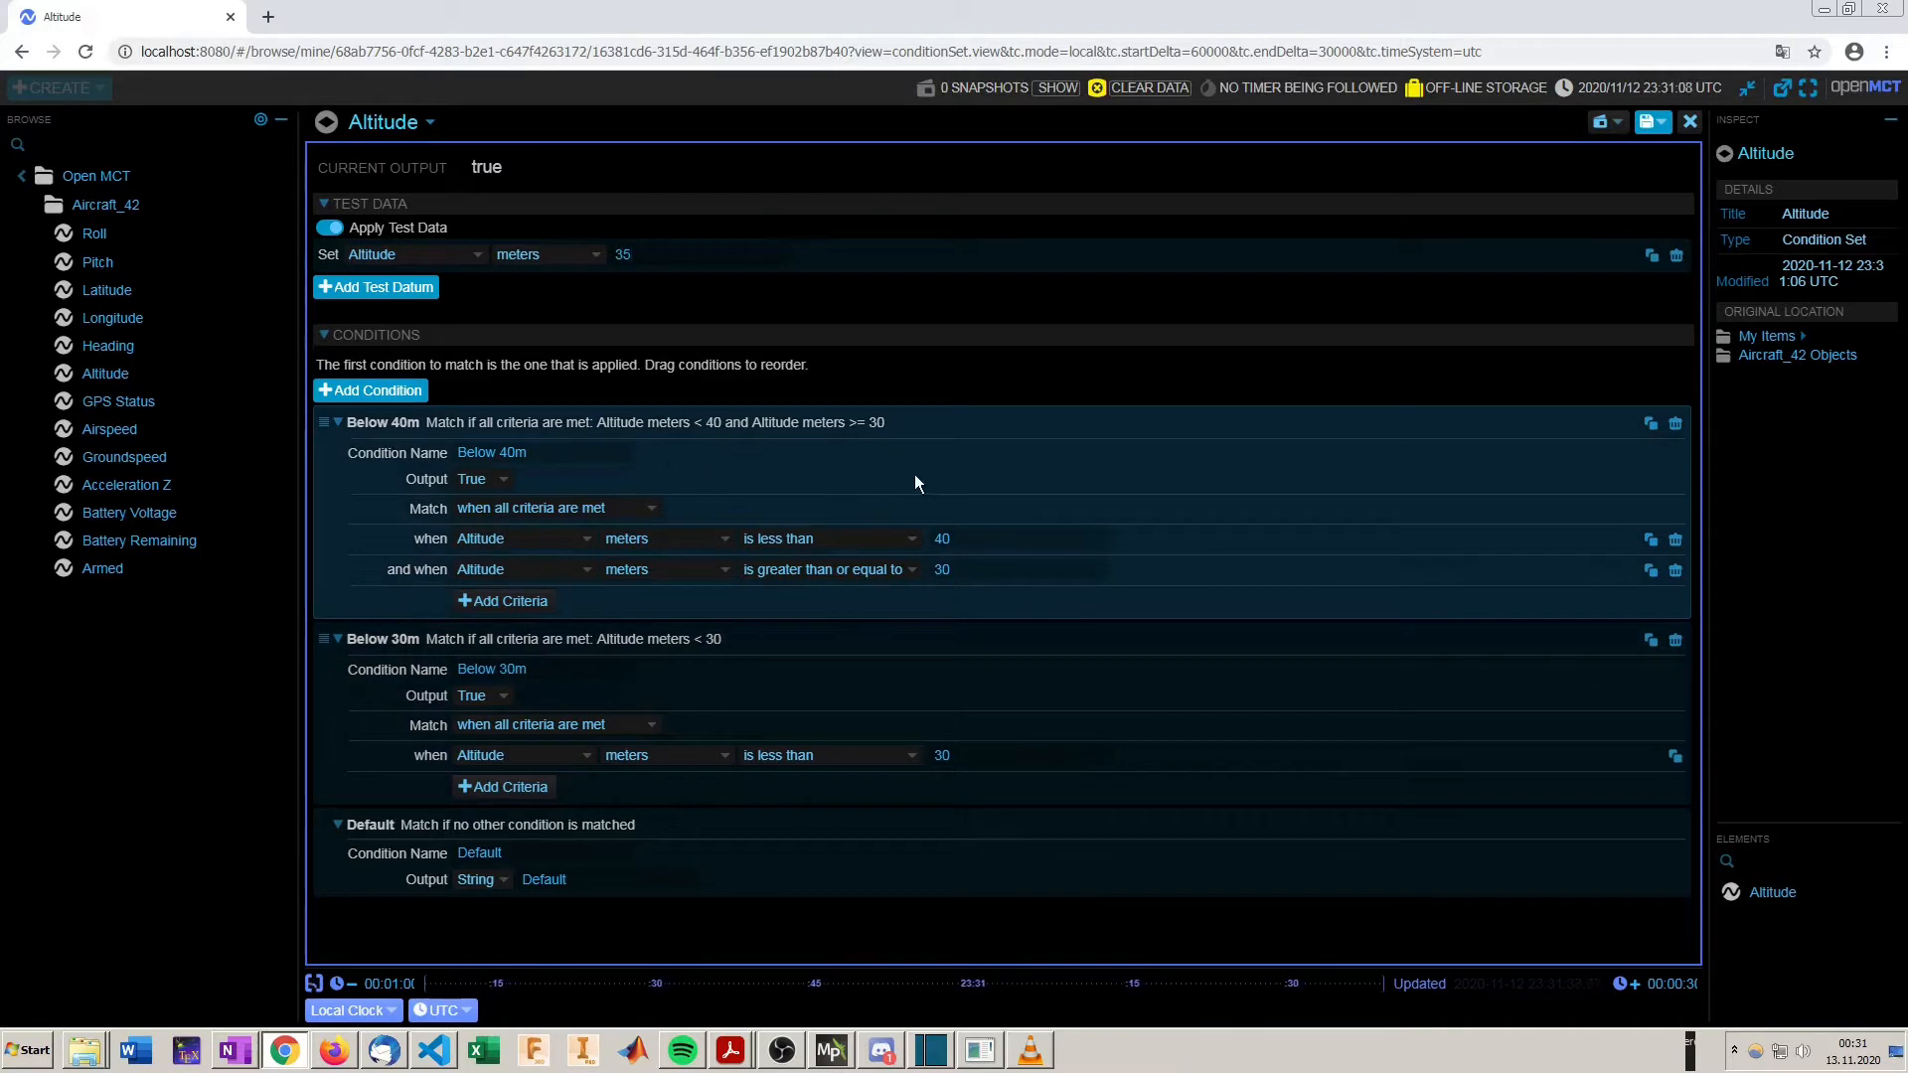
click(329, 230)
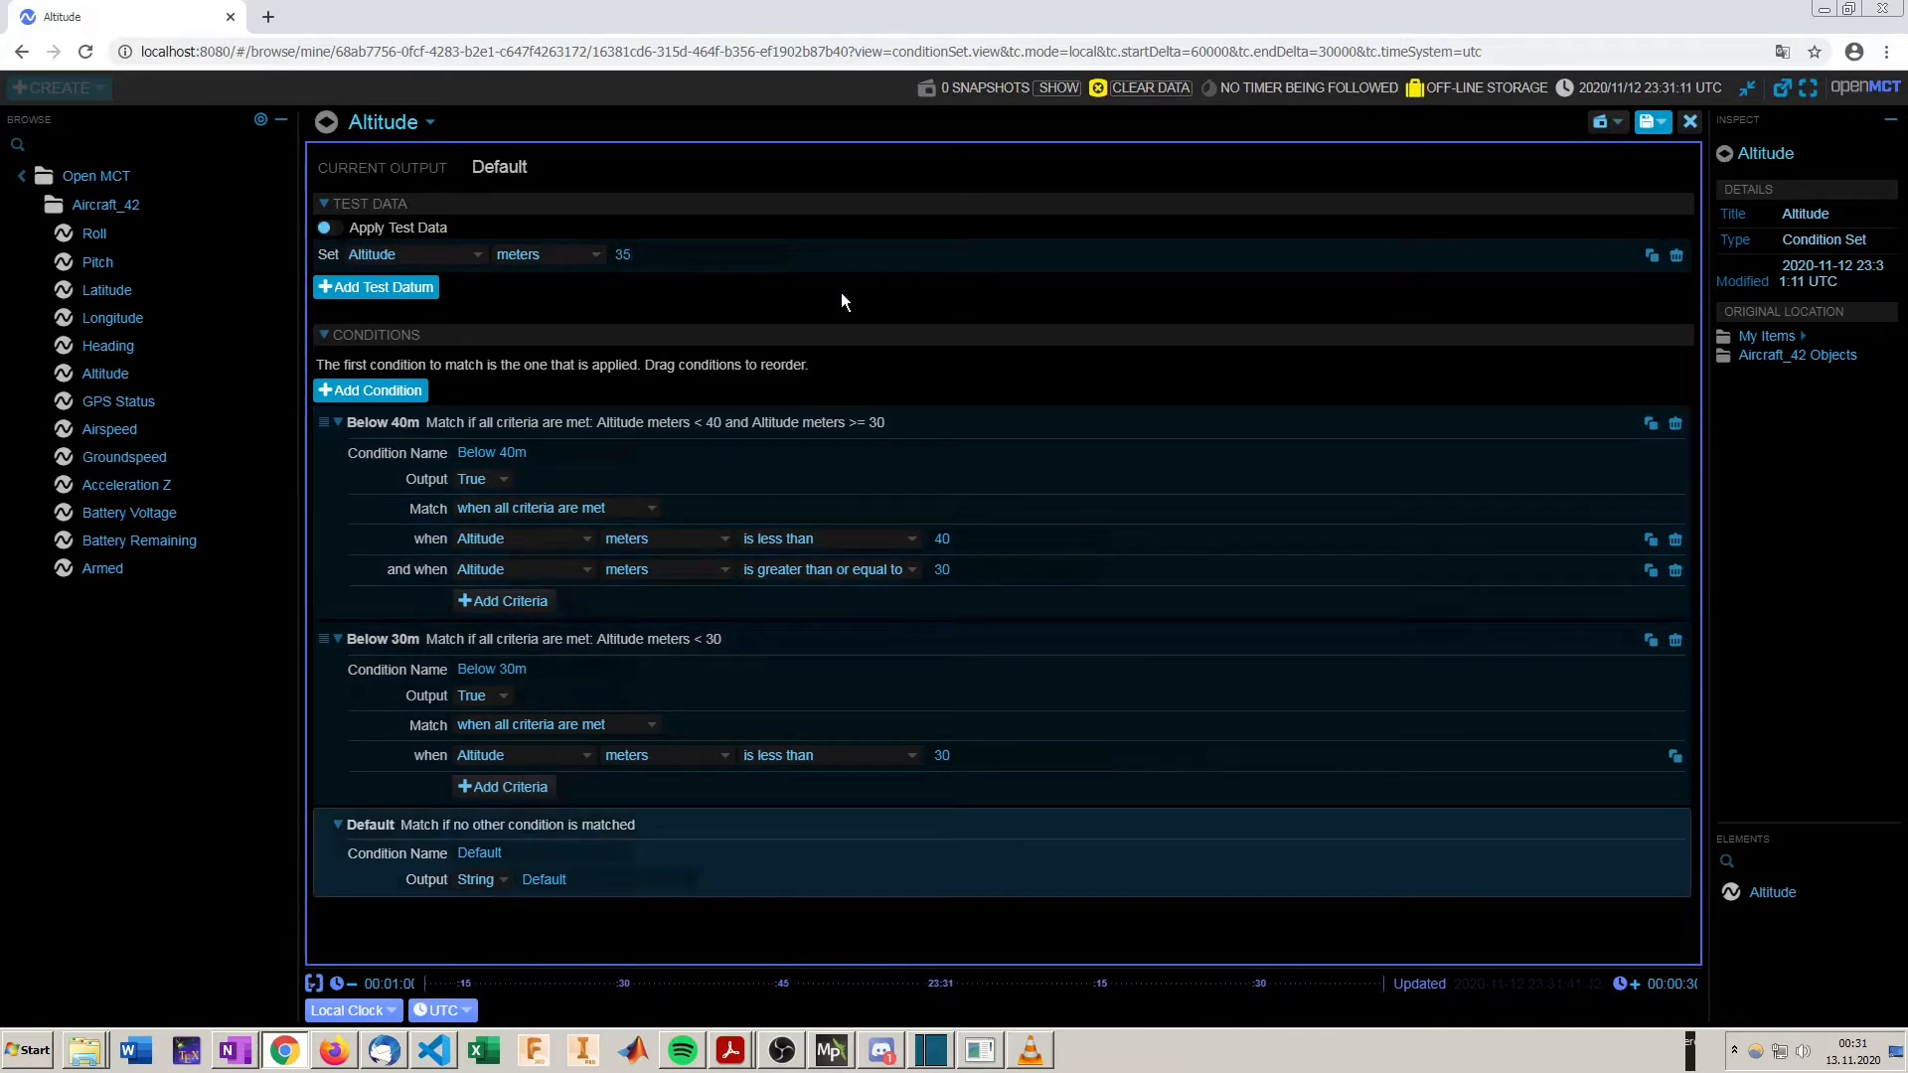
Step: Save the Altitude condition set, finish editing, and open the Aircraft_42 Mission Planner display layout from Aircraft_42 Objects
click(1653, 122)
click(1572, 147)
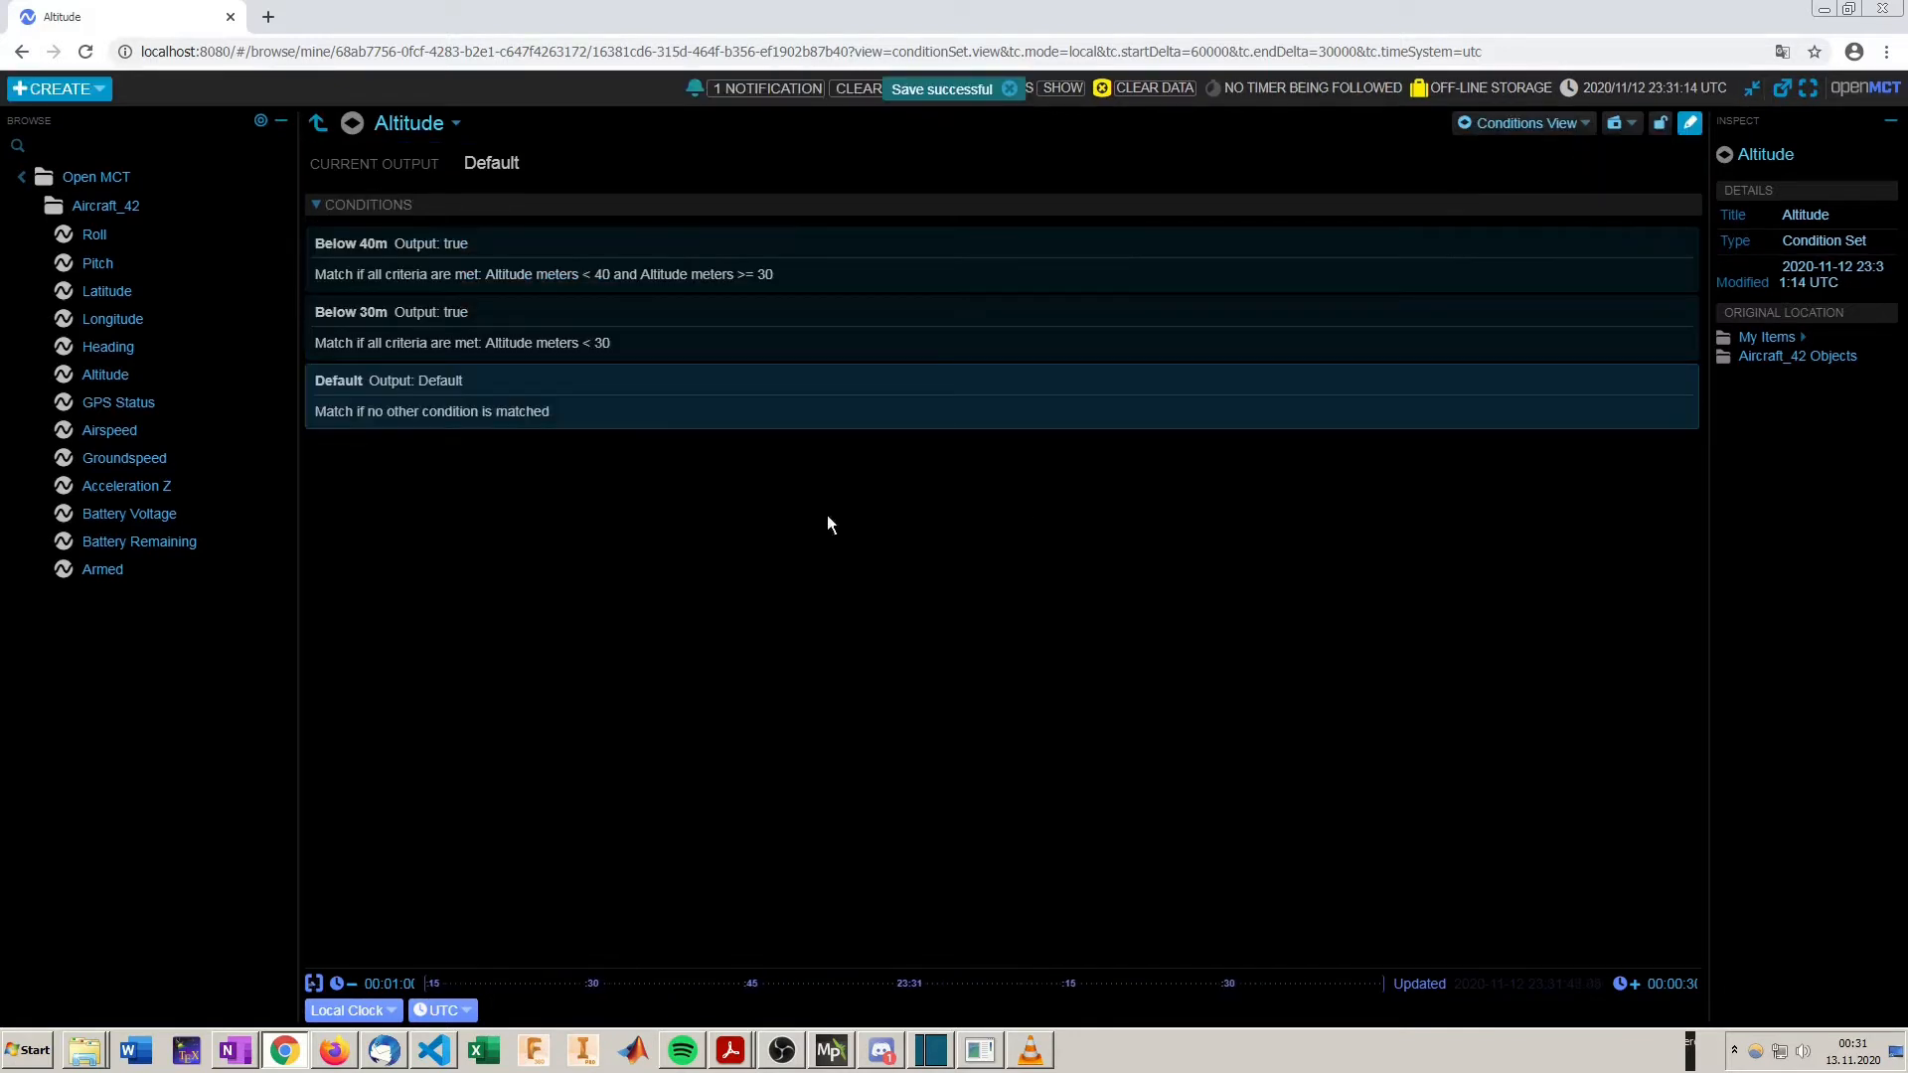
click(21, 177)
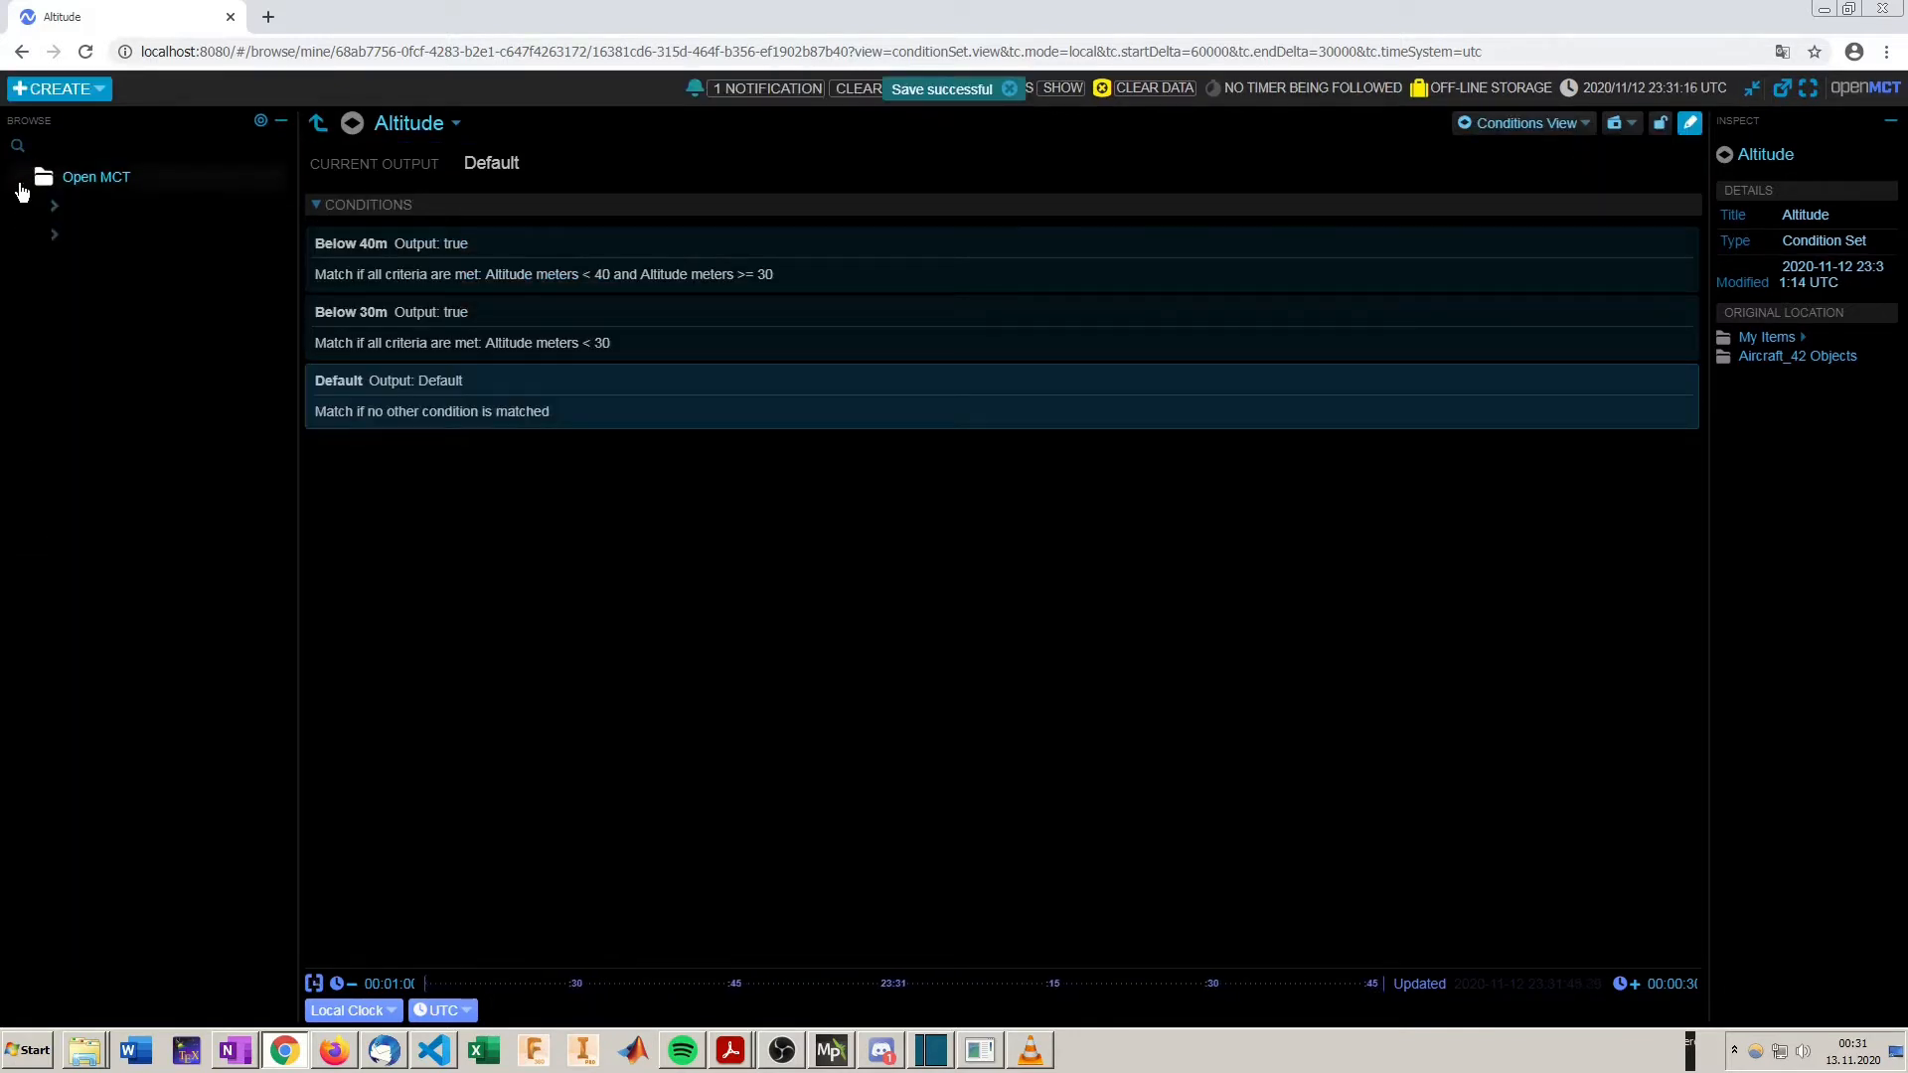
click(272, 234)
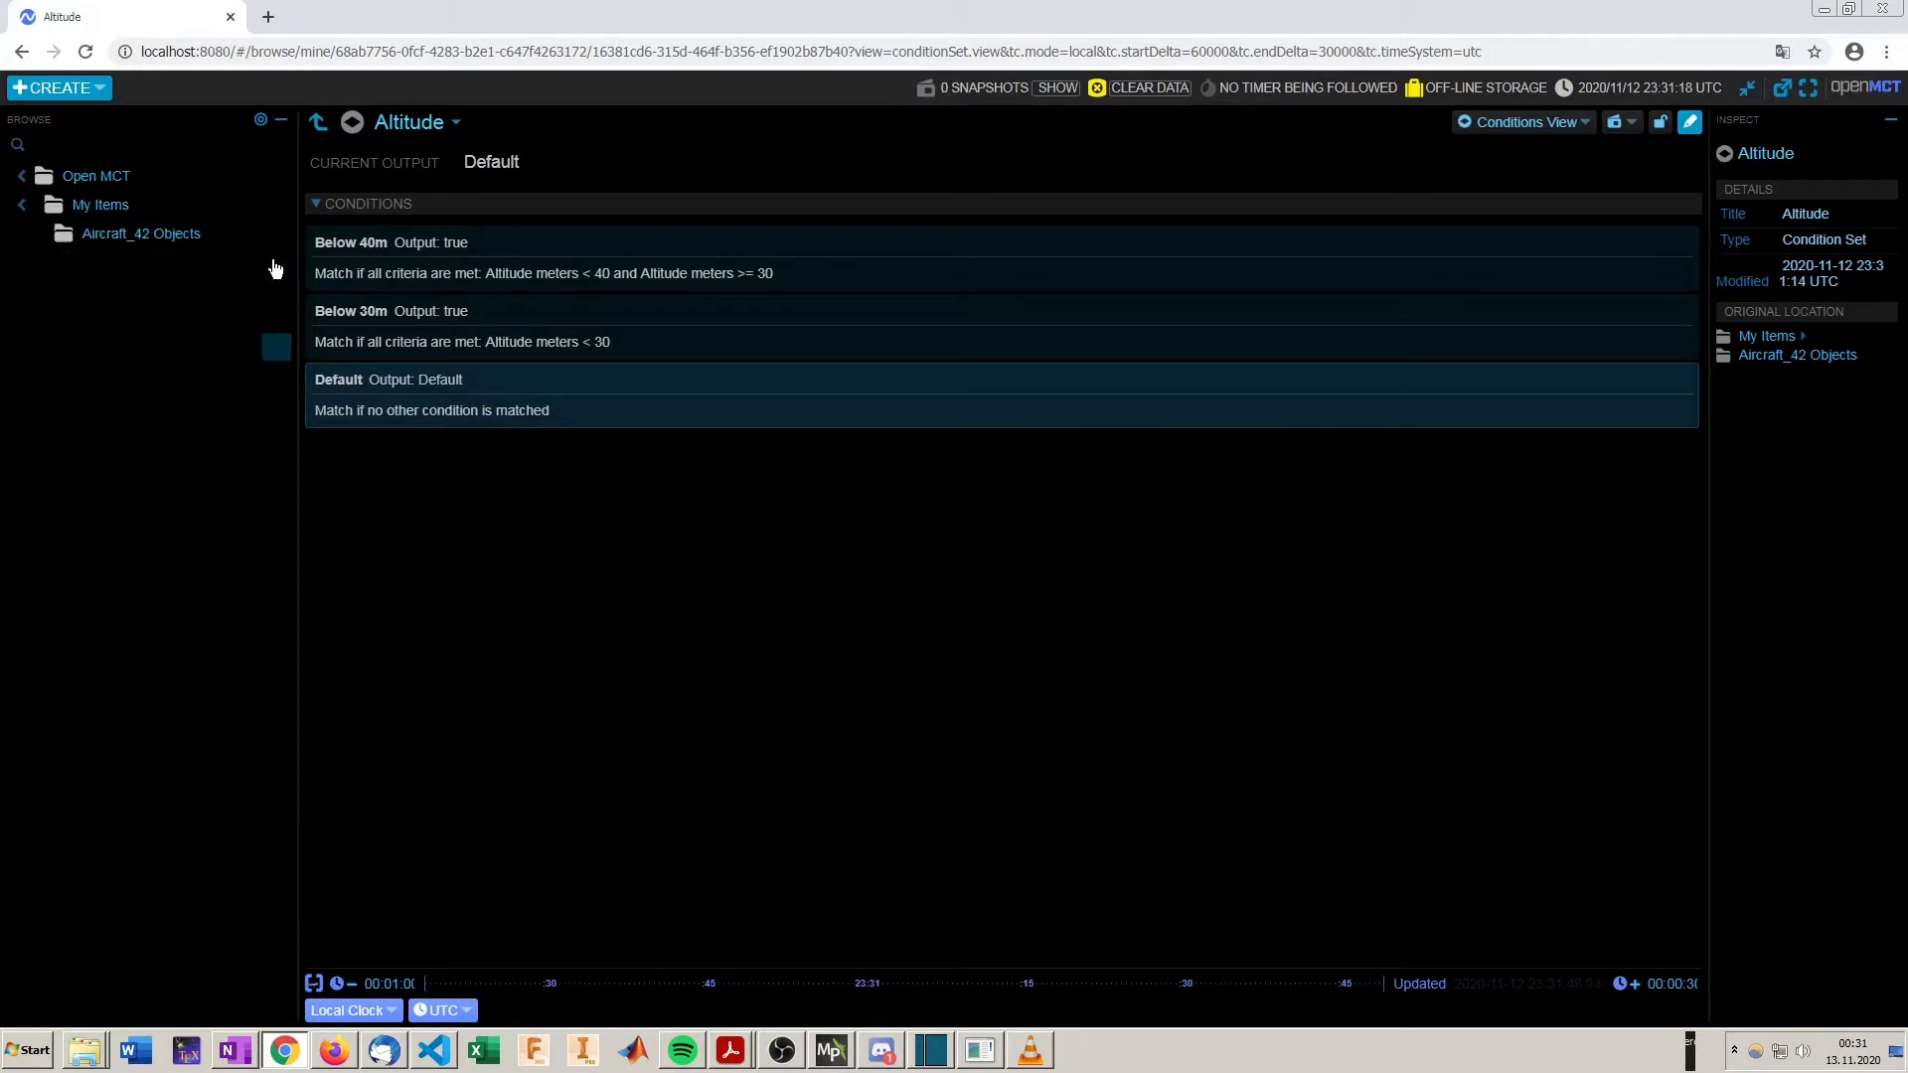
click(185, 320)
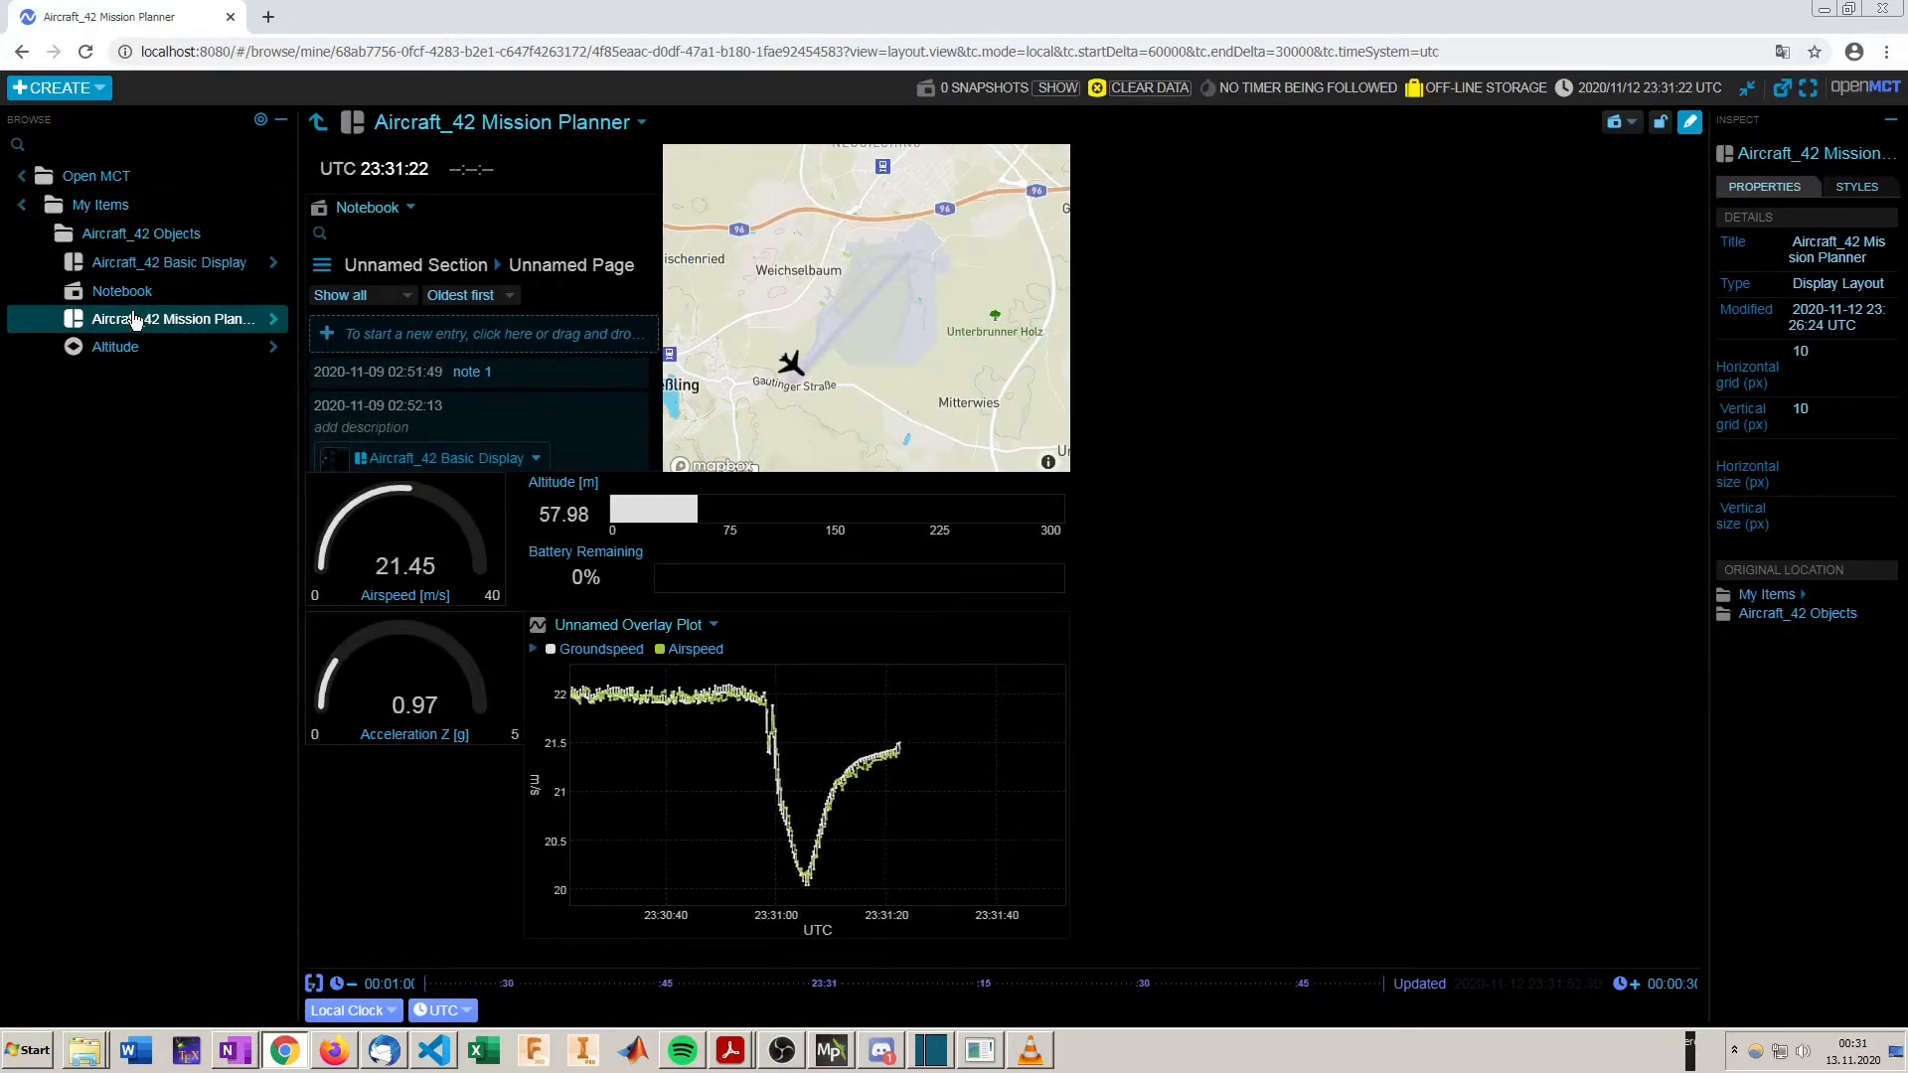
Step: Place the Altitude condition set in the layout's empty area, set its height to 6, and display its value only
drag(106, 348, 1471, 426)
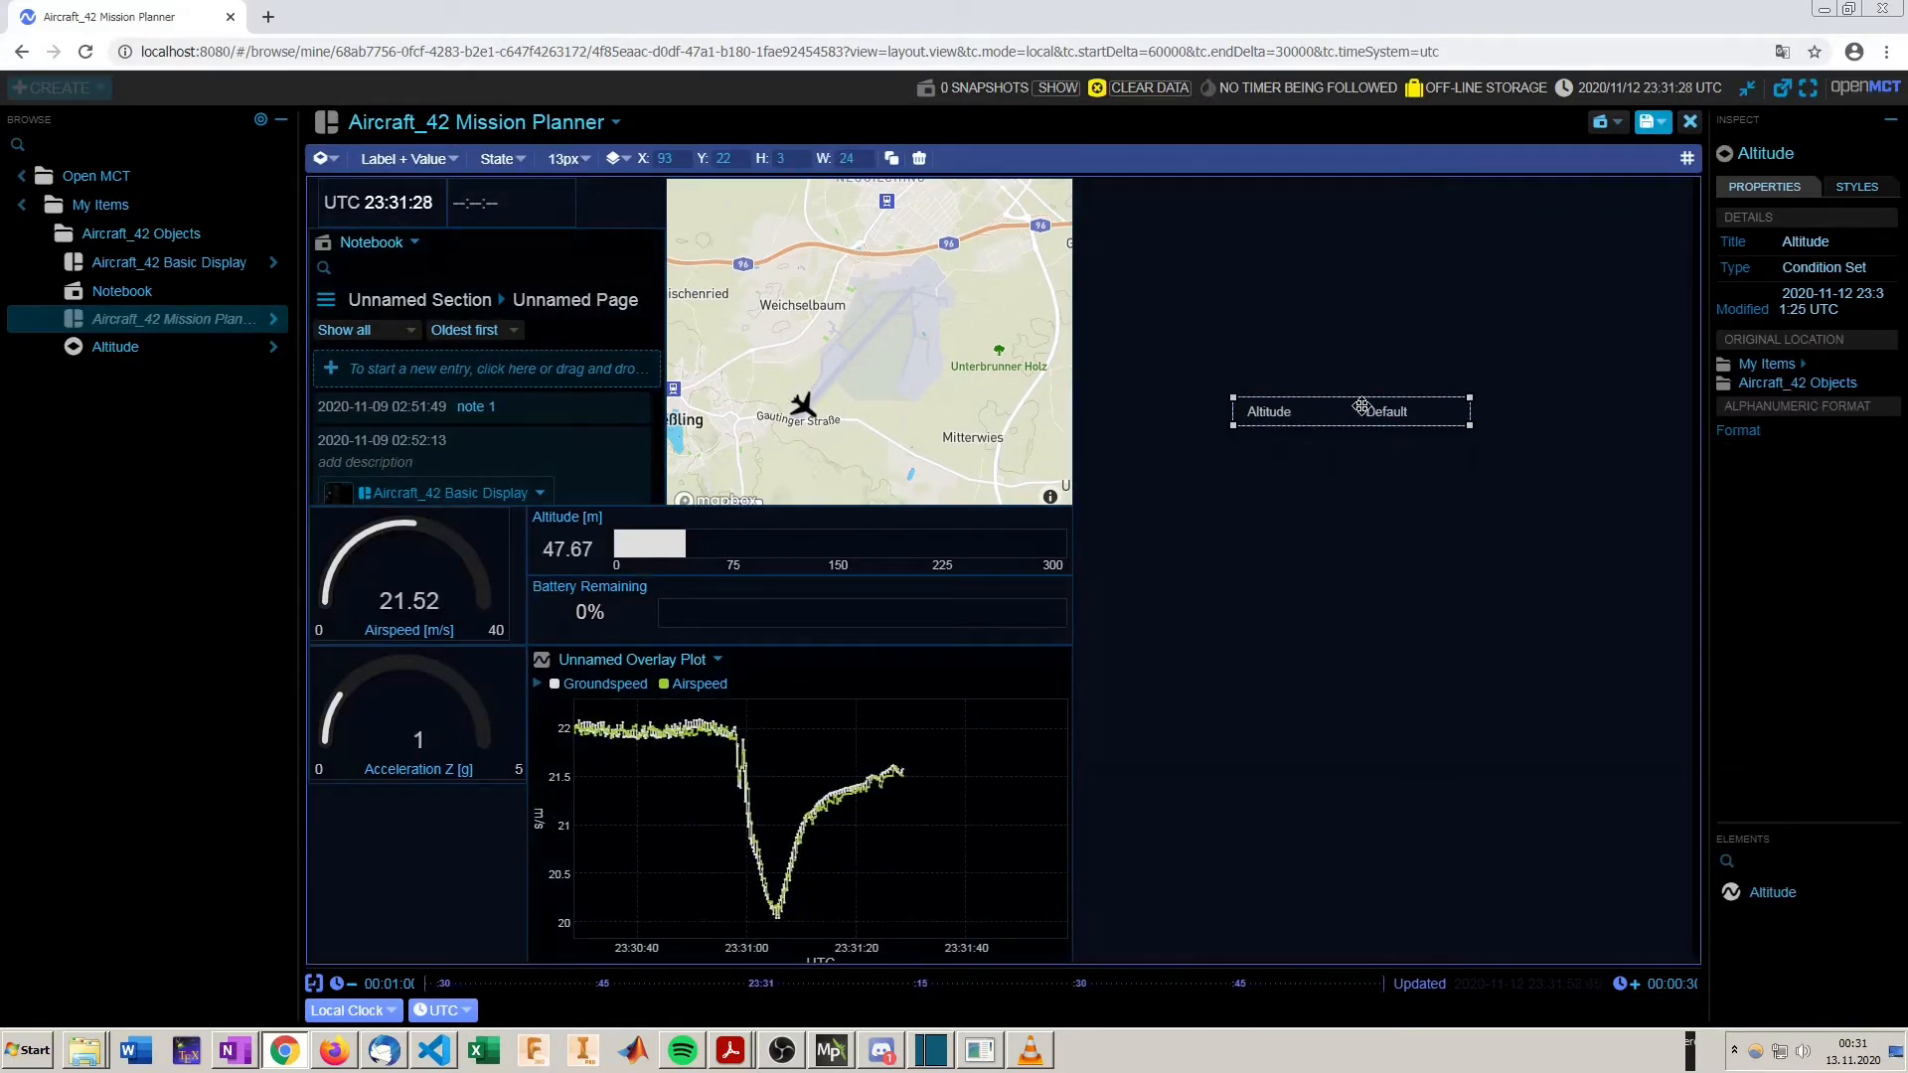
drag(1471, 426, 1471, 456)
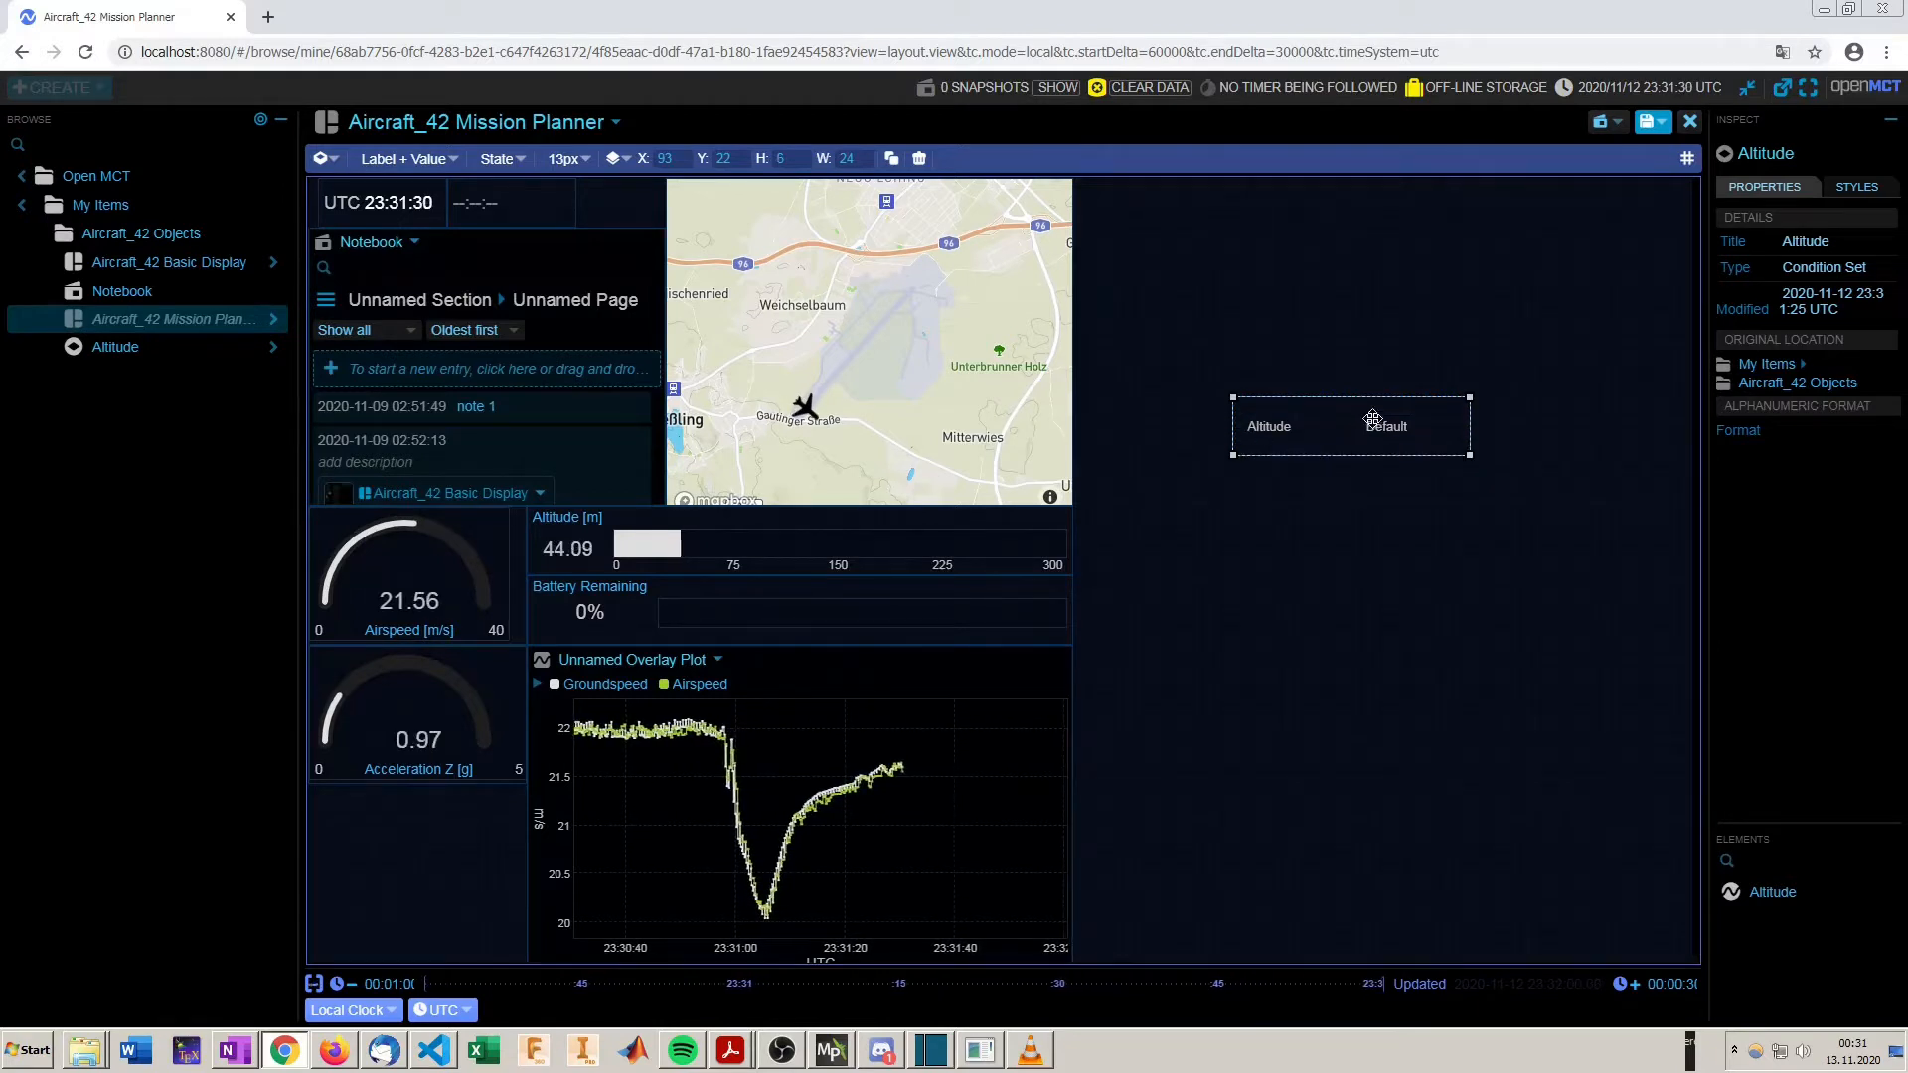
click(452, 161)
click(427, 208)
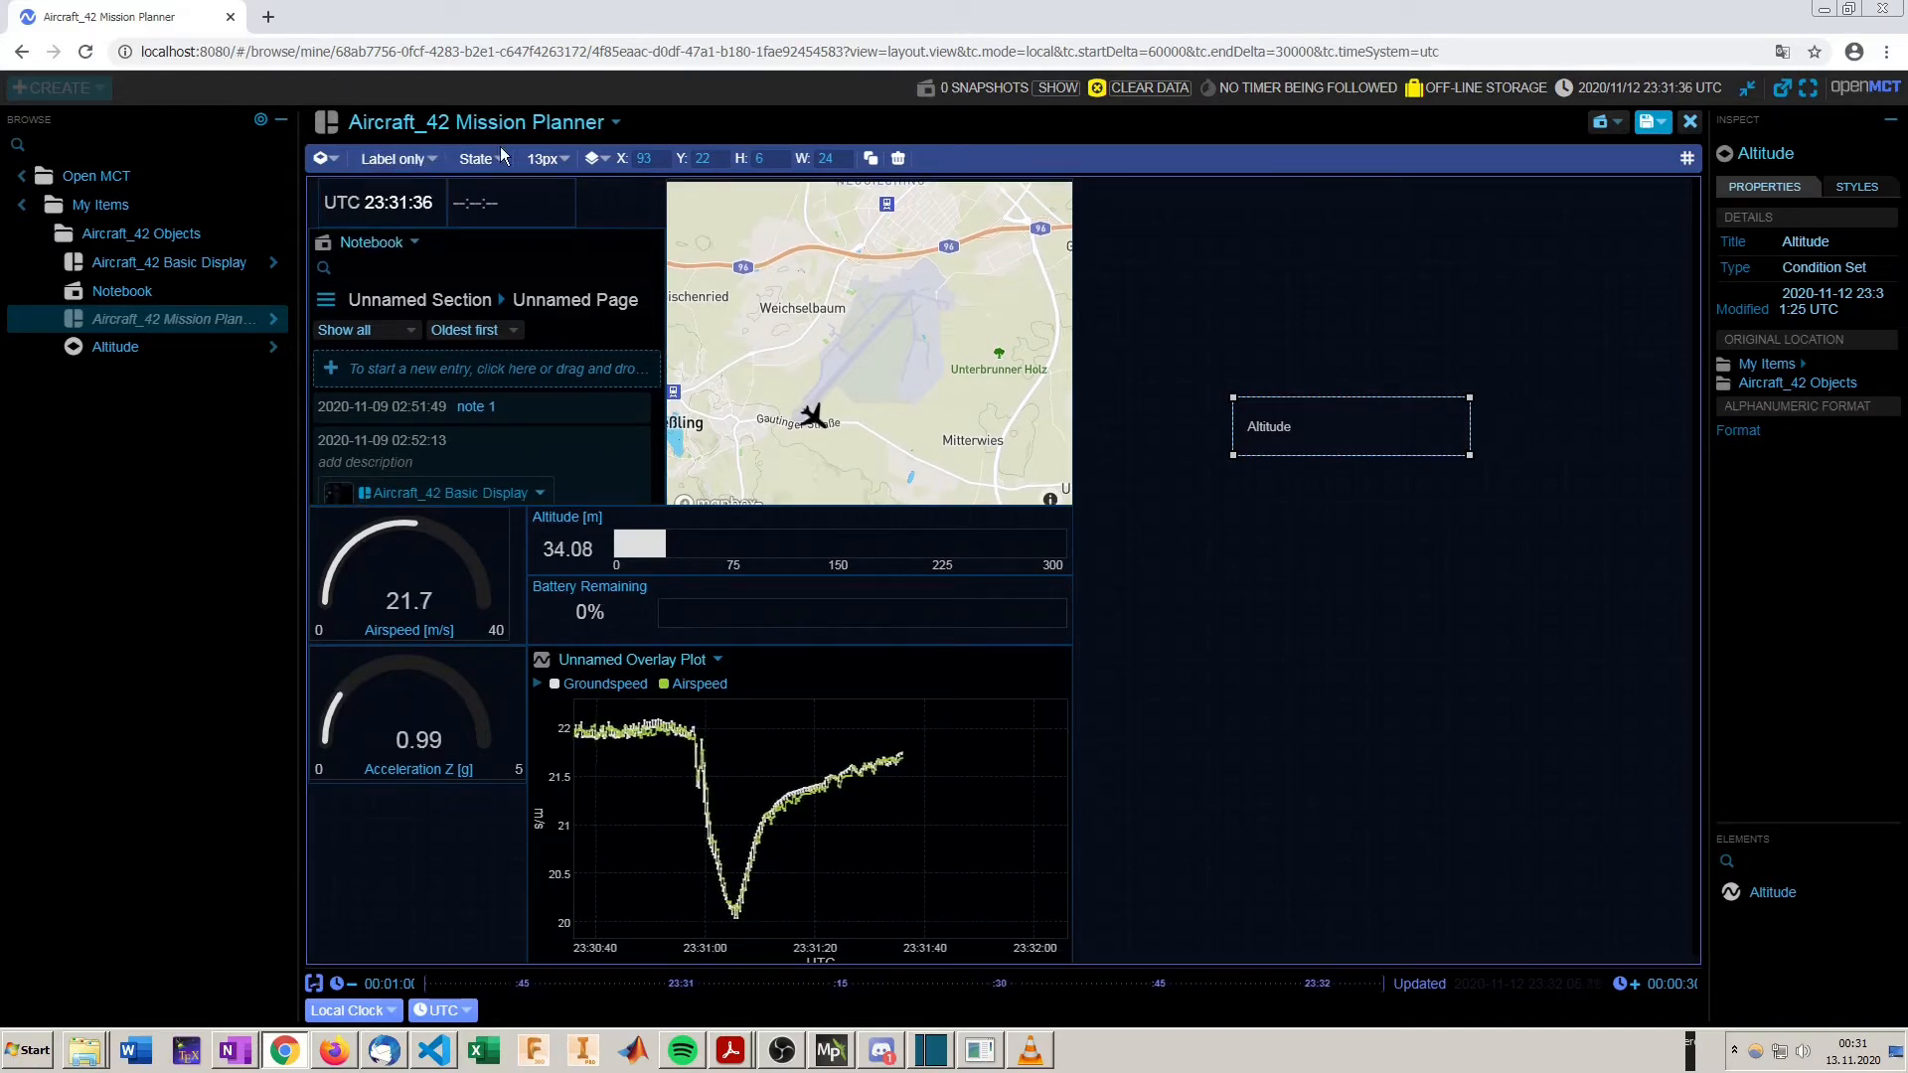
click(395, 159)
click(412, 234)
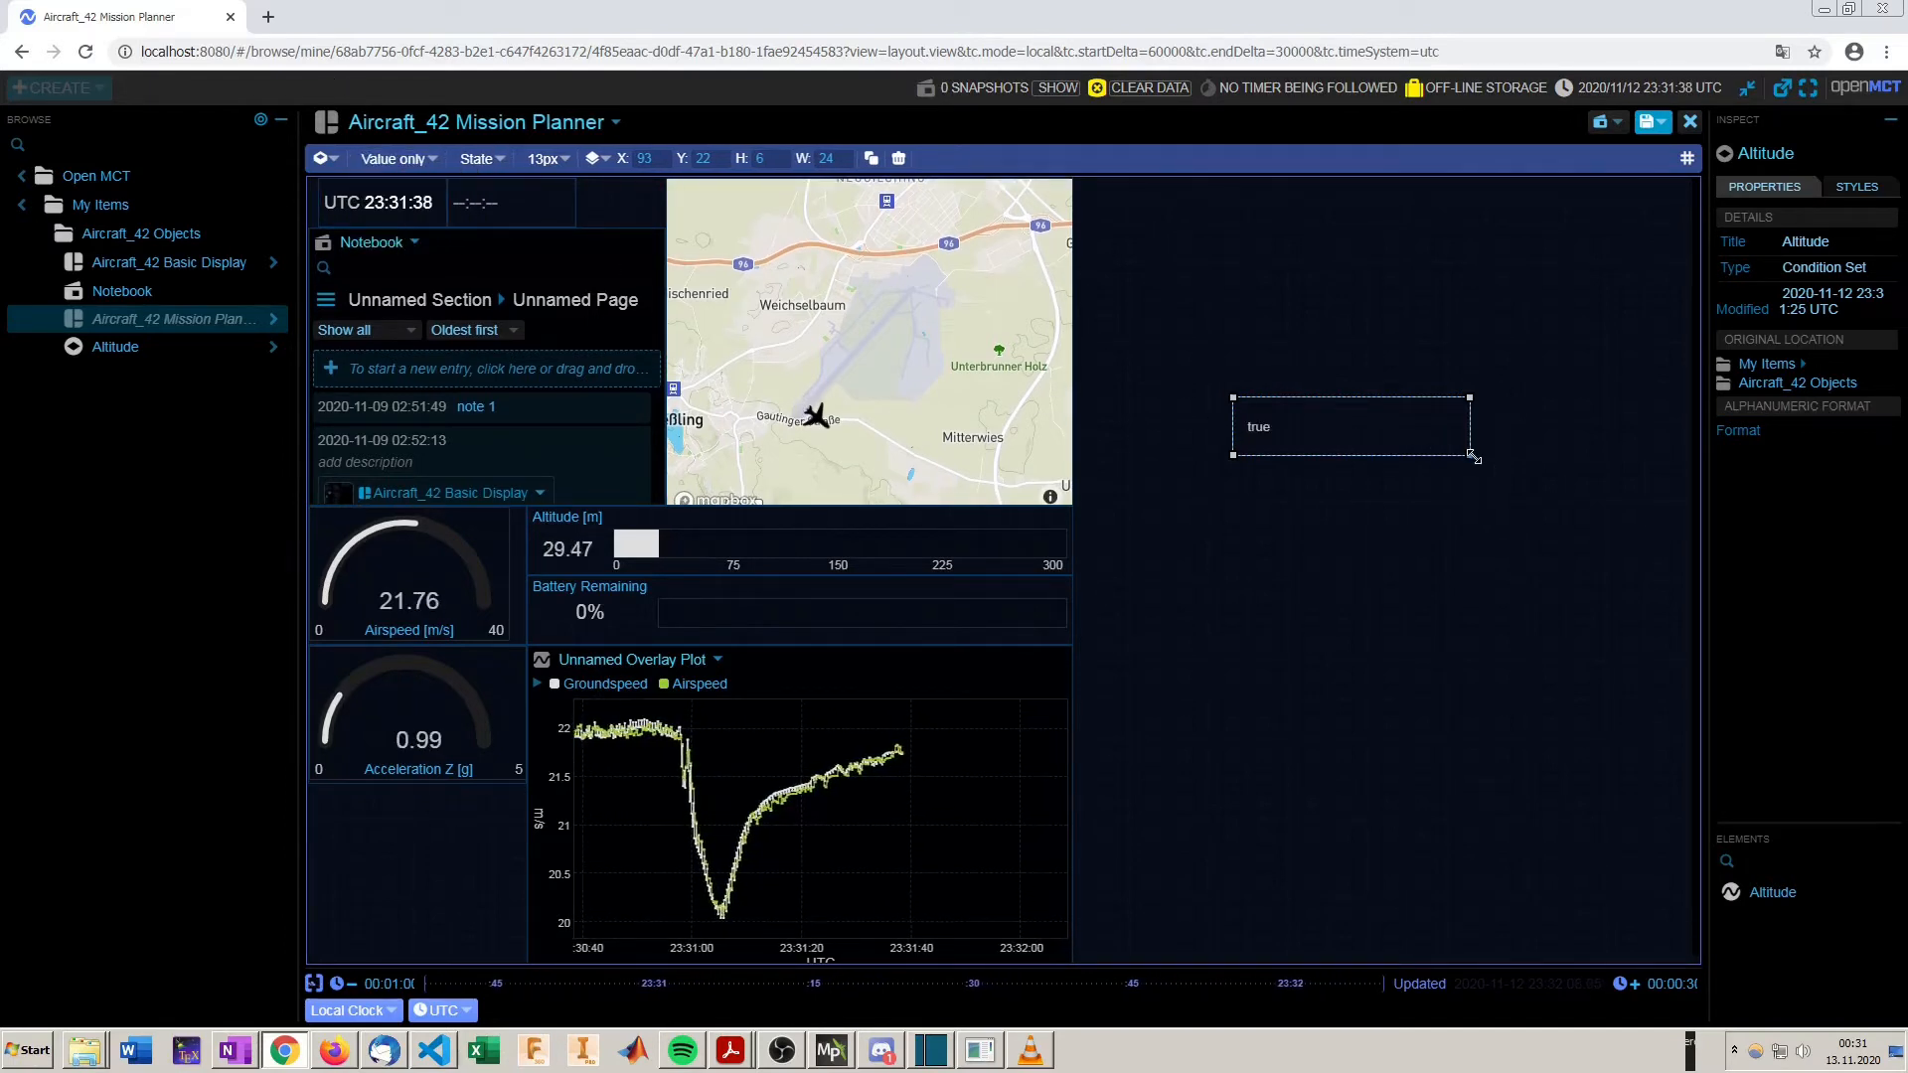
Step: Shrink the placed Altitude element to 5 by 5 grid units and delete it from the layout
drag(1470, 455, 1301, 454)
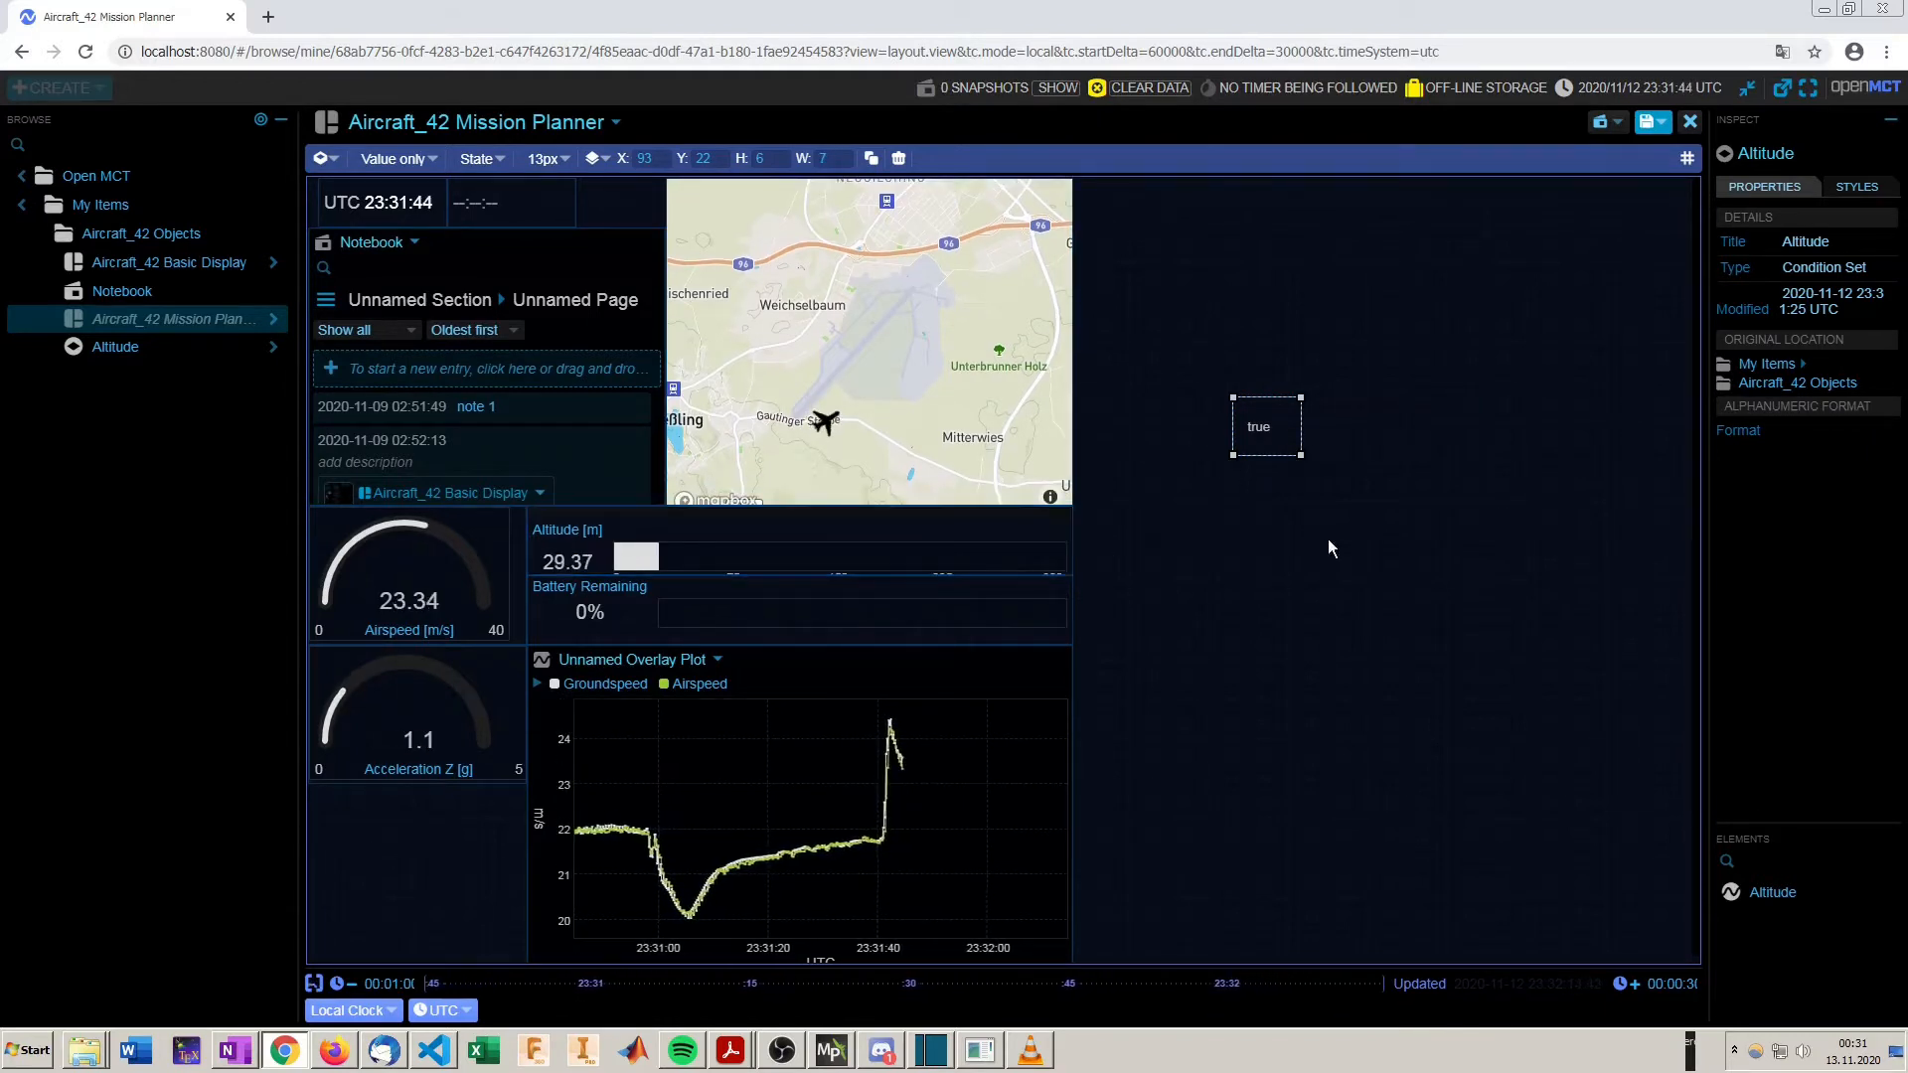
drag(1294, 450, 1279, 439)
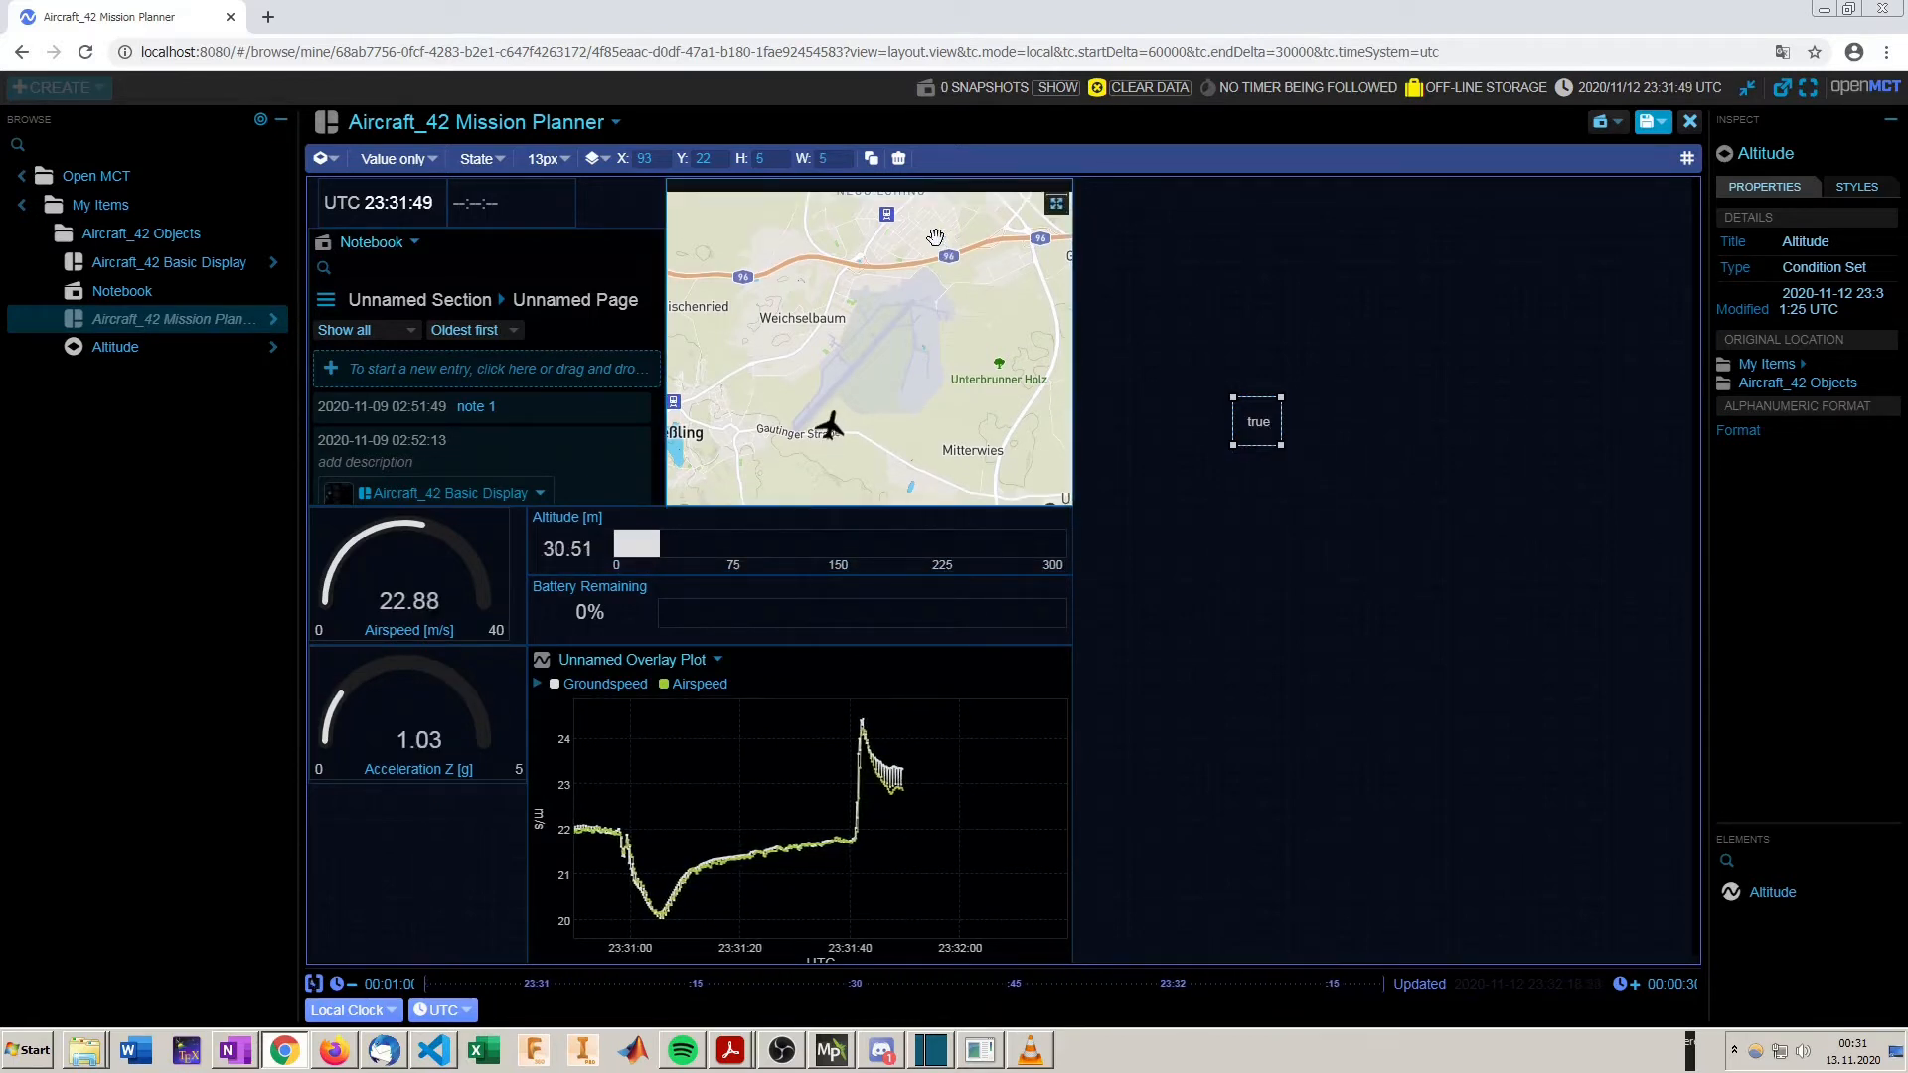
click(900, 161)
click(1260, 594)
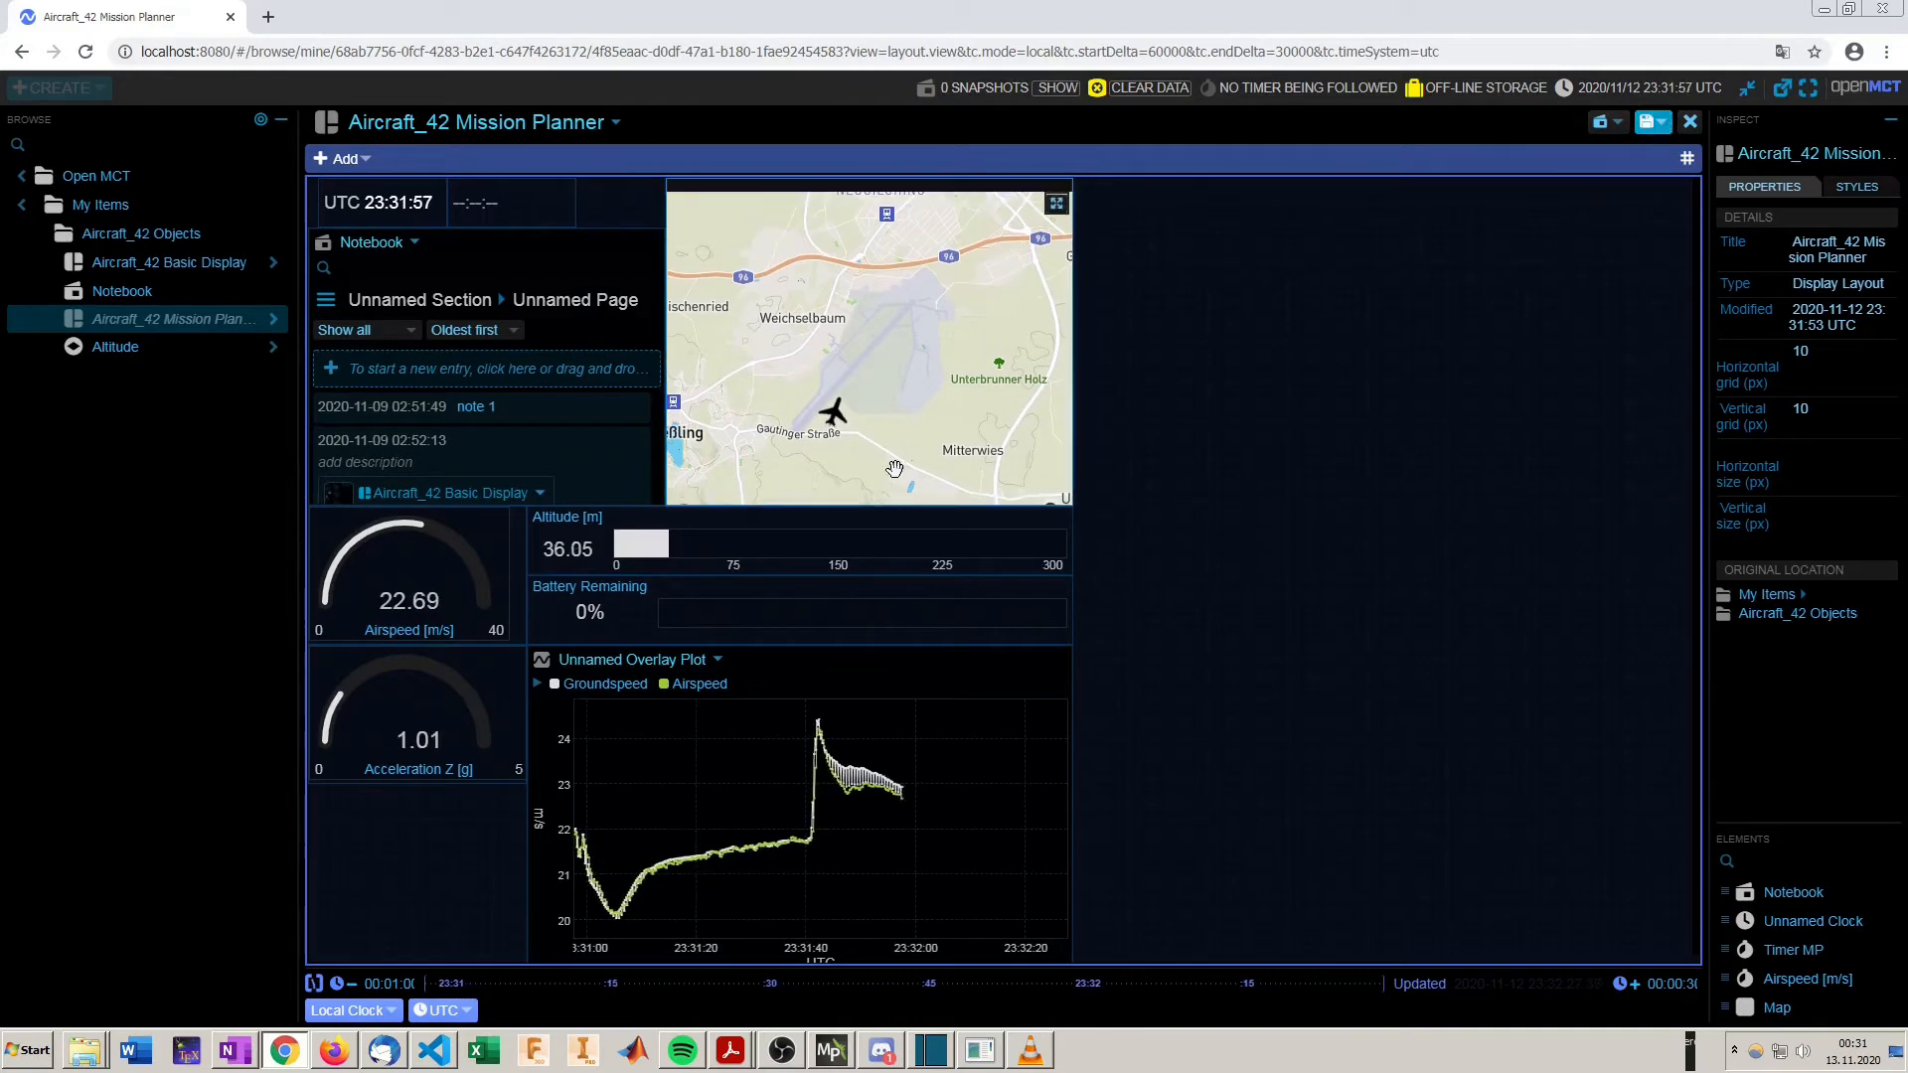
Step: Enable conditional styling on the Altitude [m] progress bar using the Altitude condition set from Aircraft_42 Objects
click(904, 519)
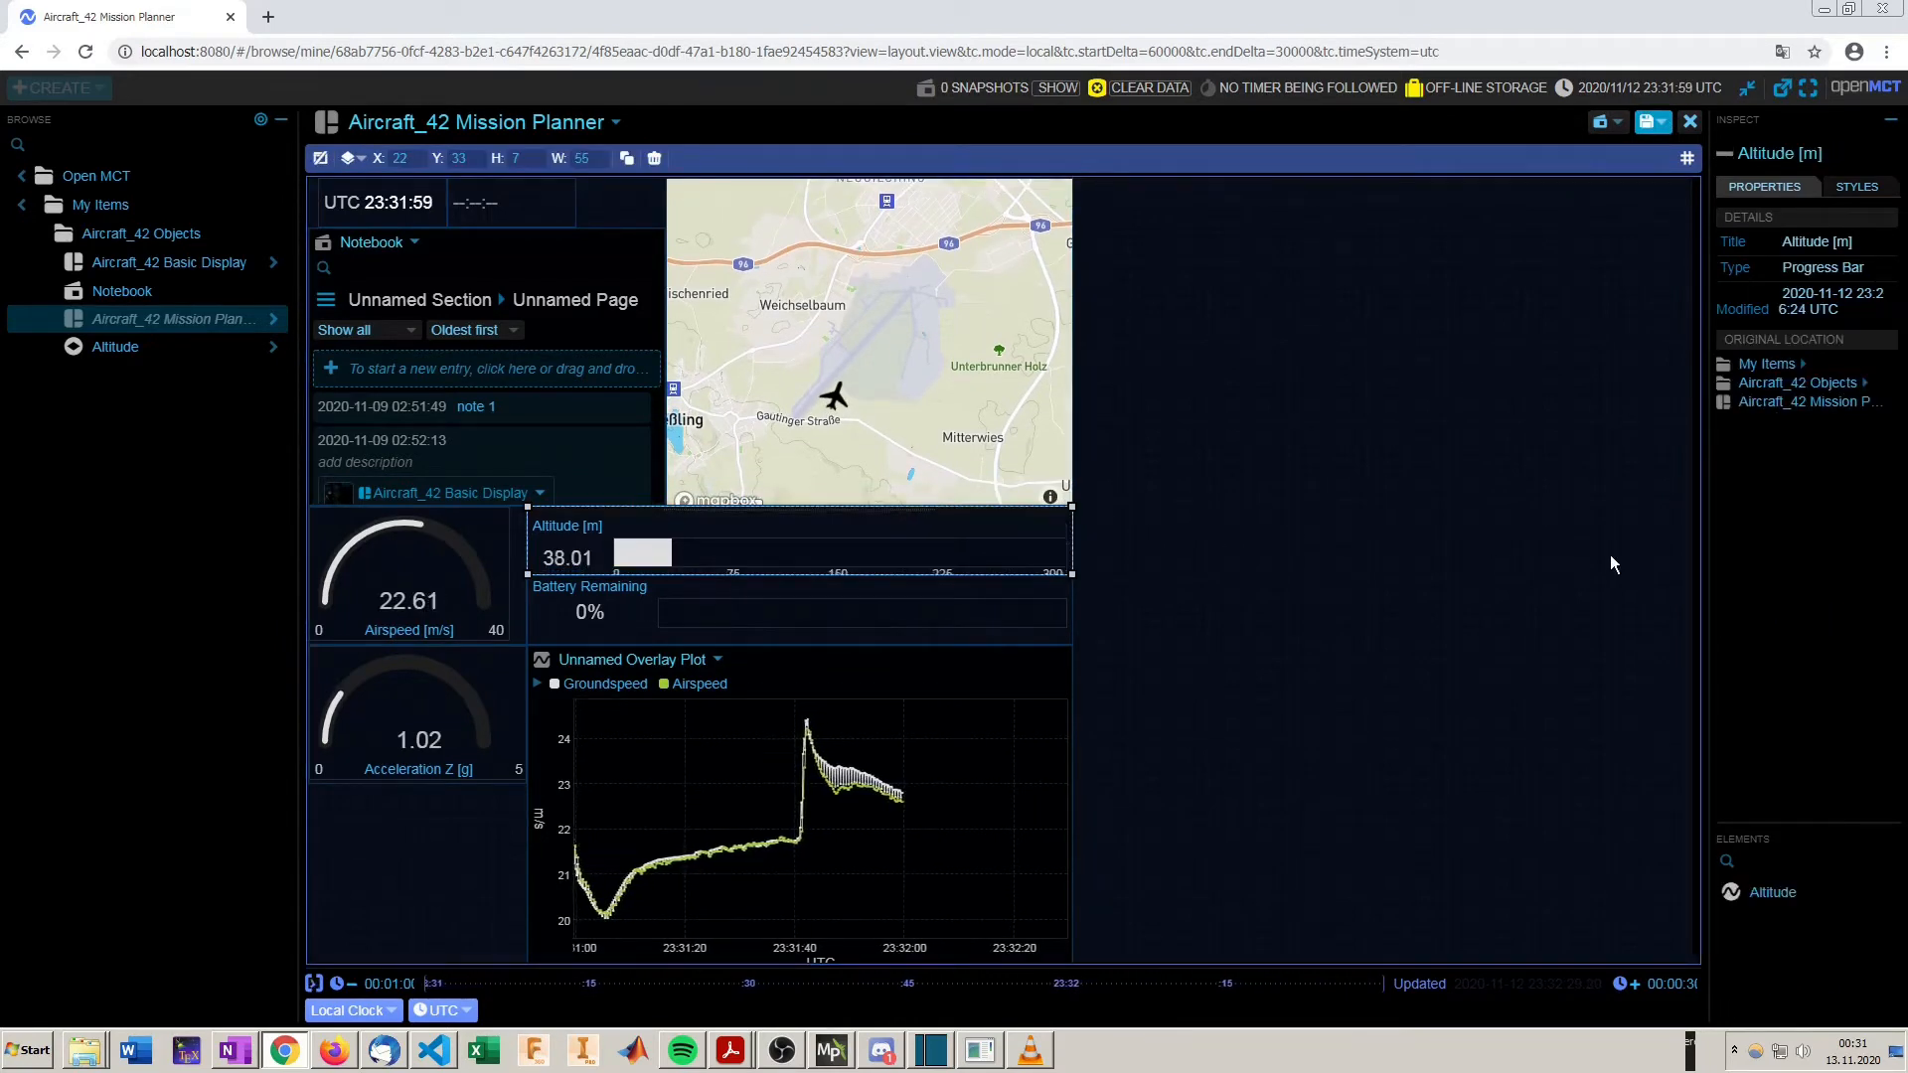
click(1857, 189)
click(1891, 256)
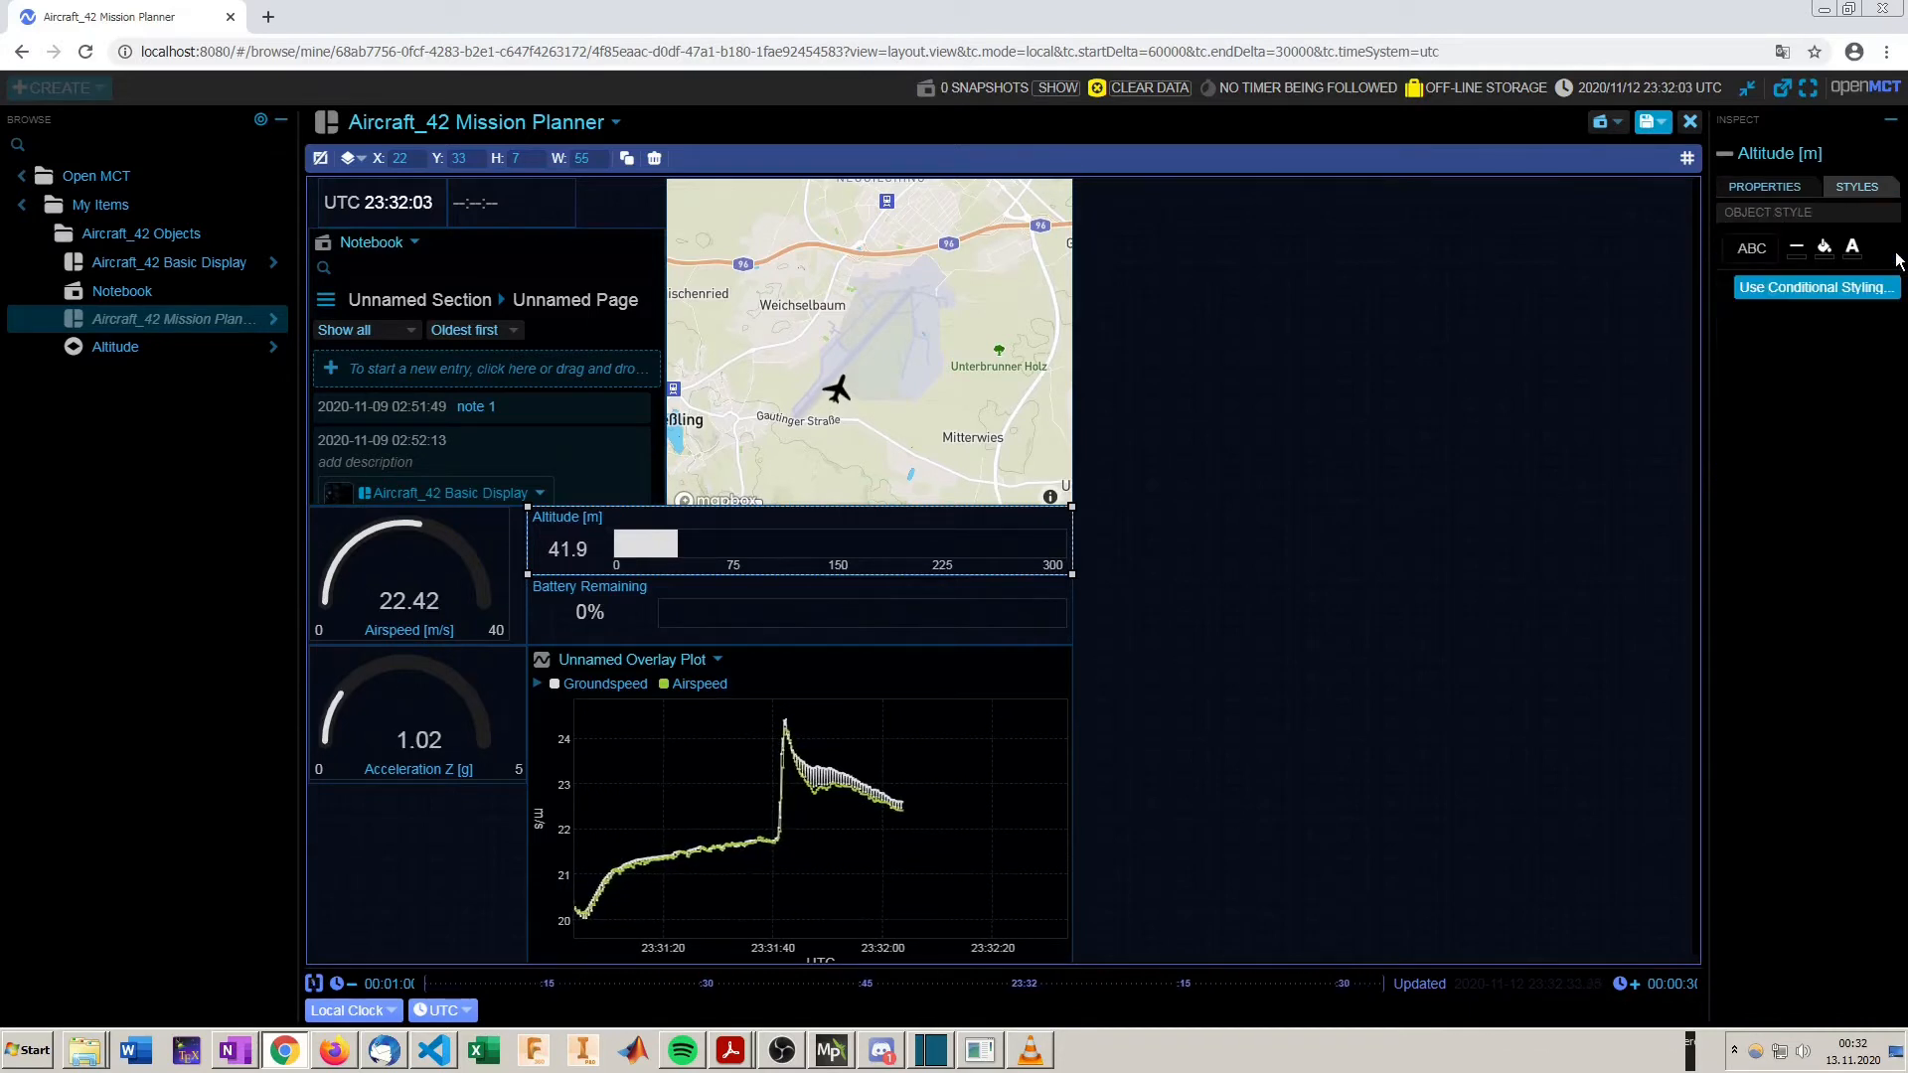
click(1832, 288)
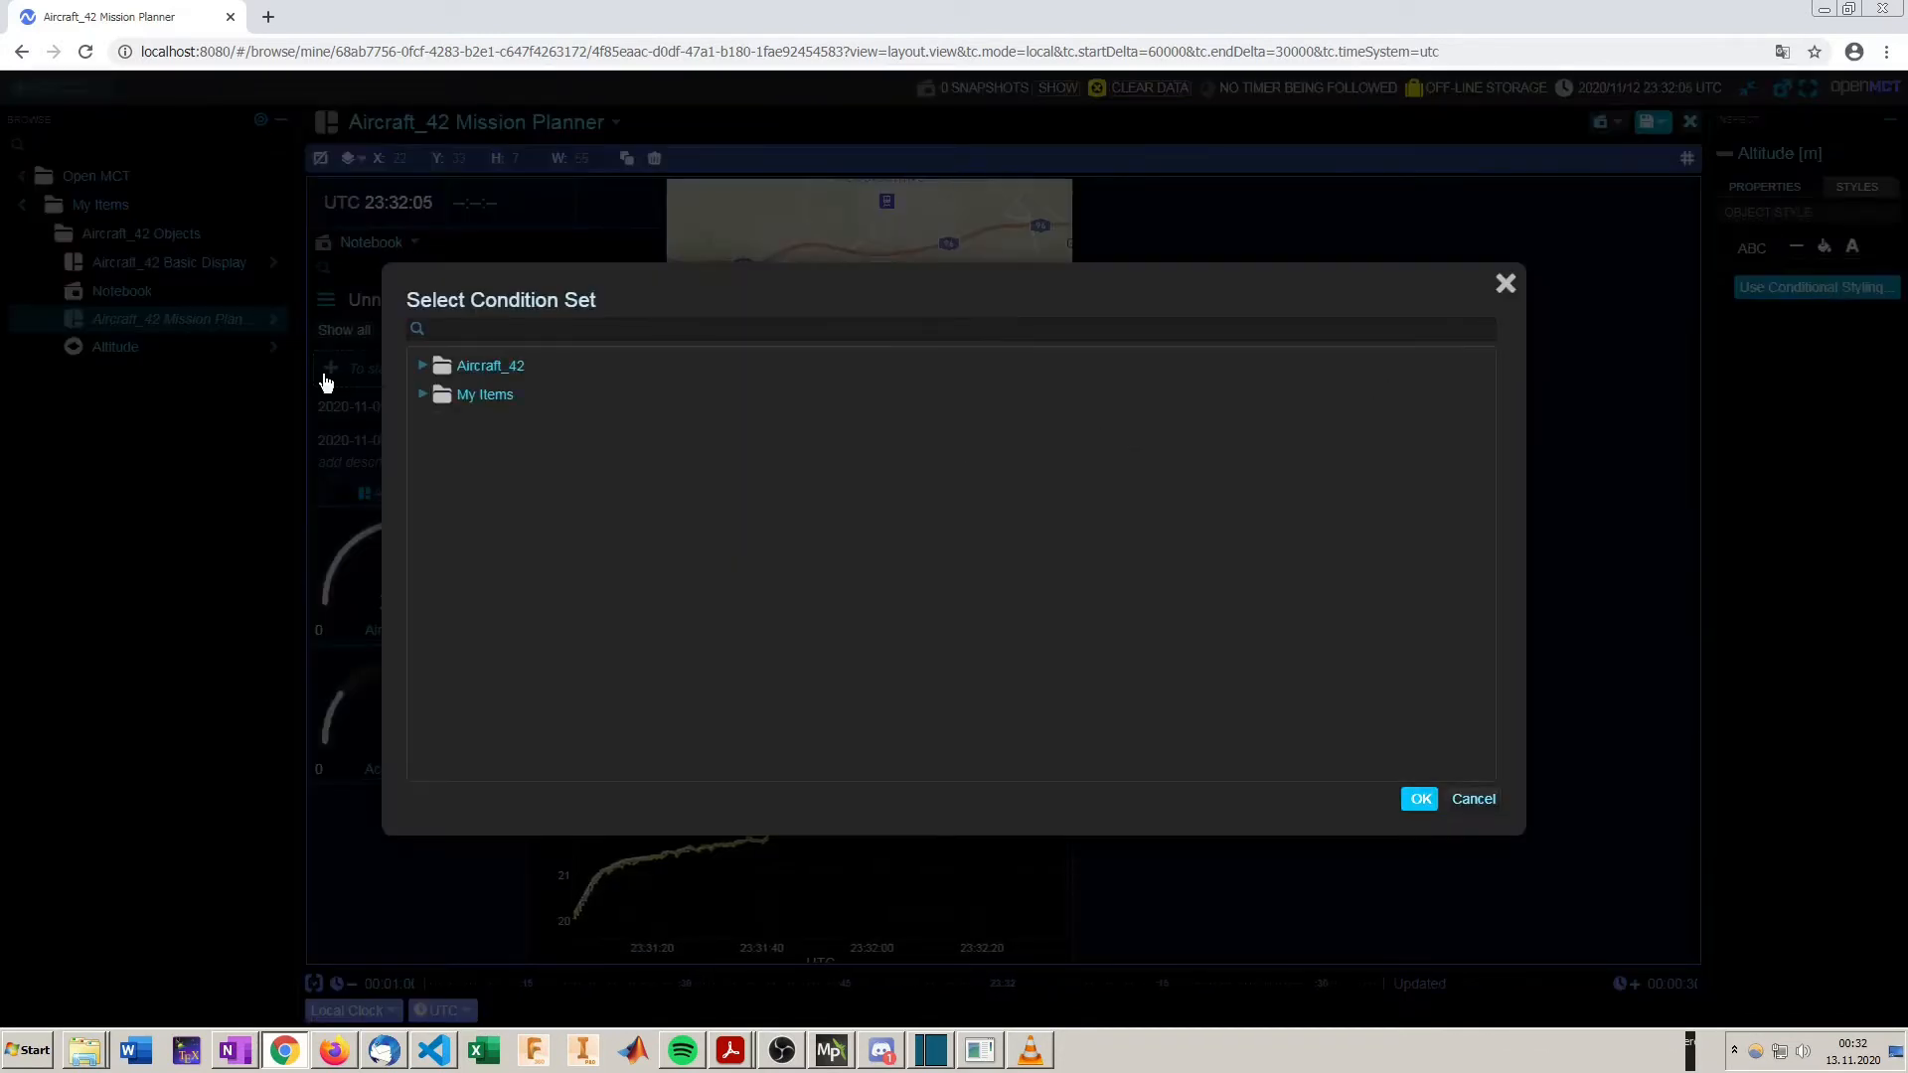
click(422, 396)
click(440, 452)
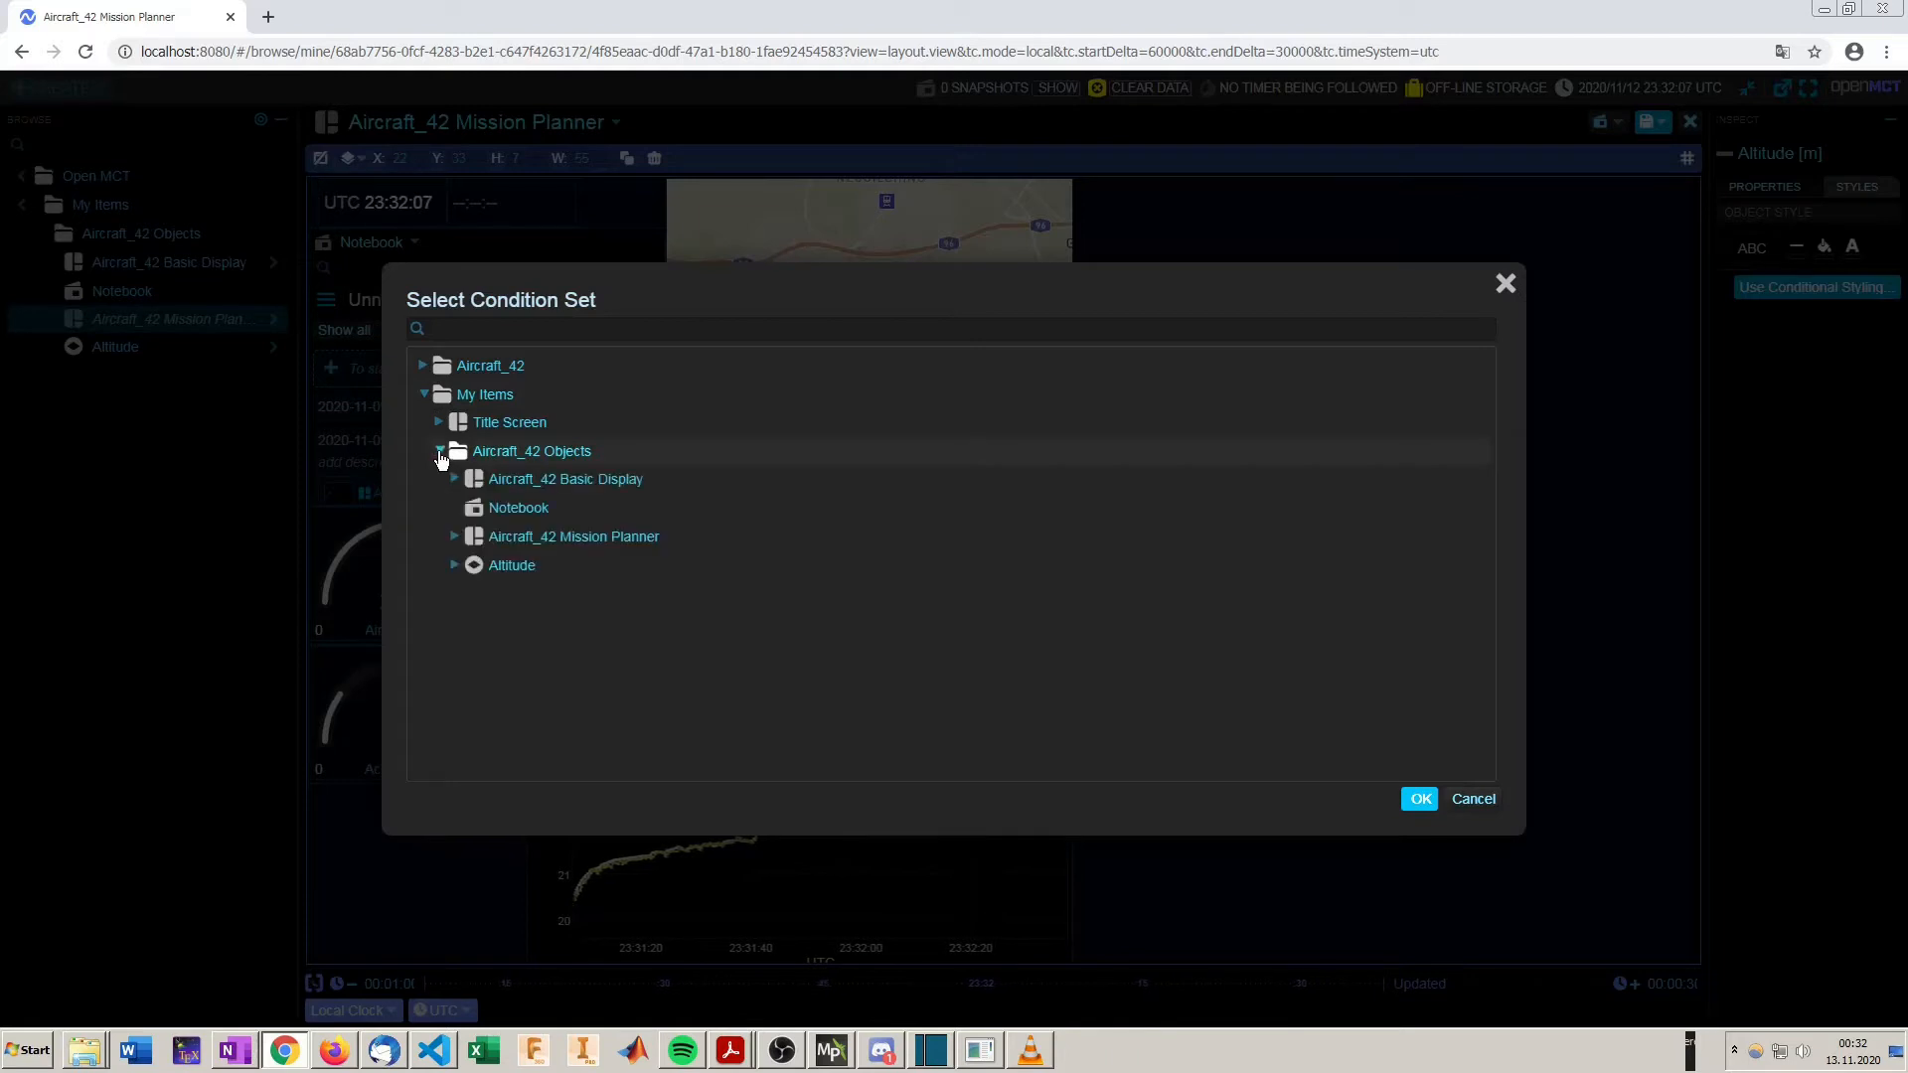
click(510, 574)
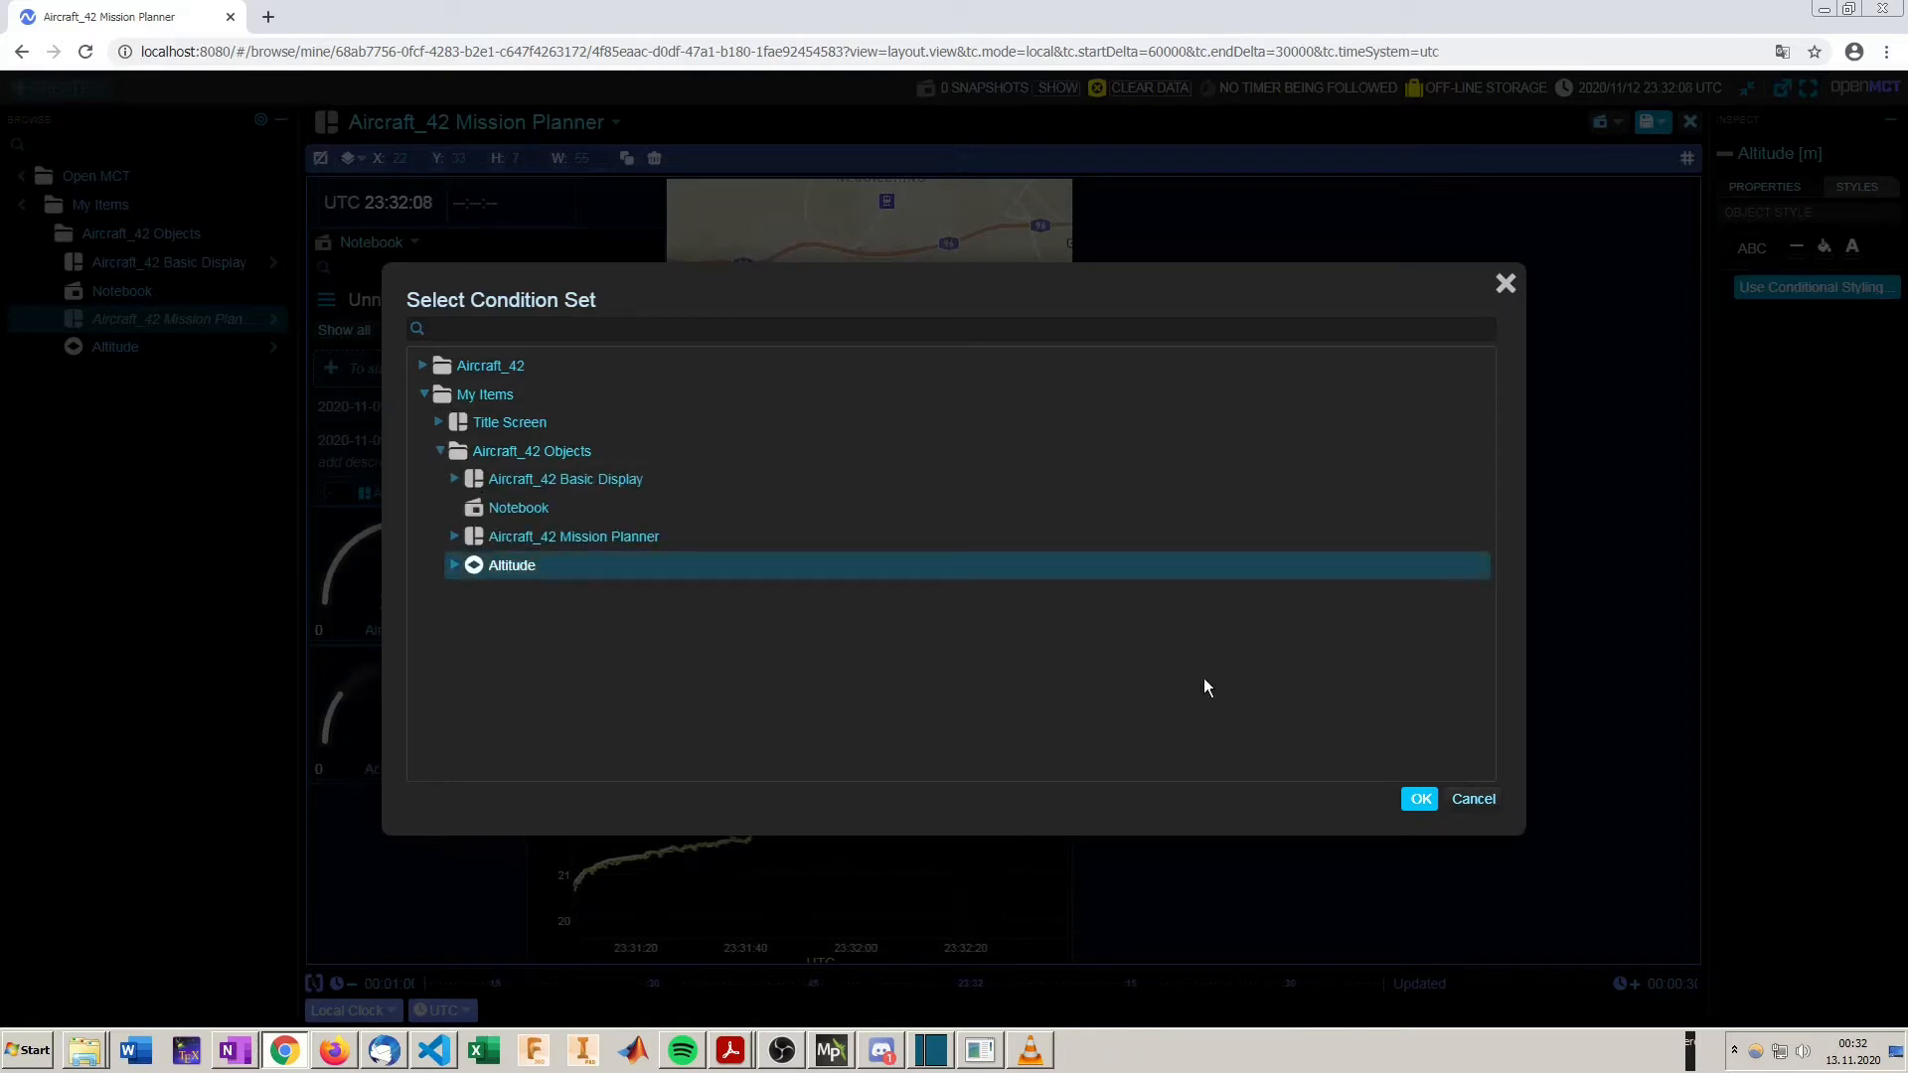
click(1421, 801)
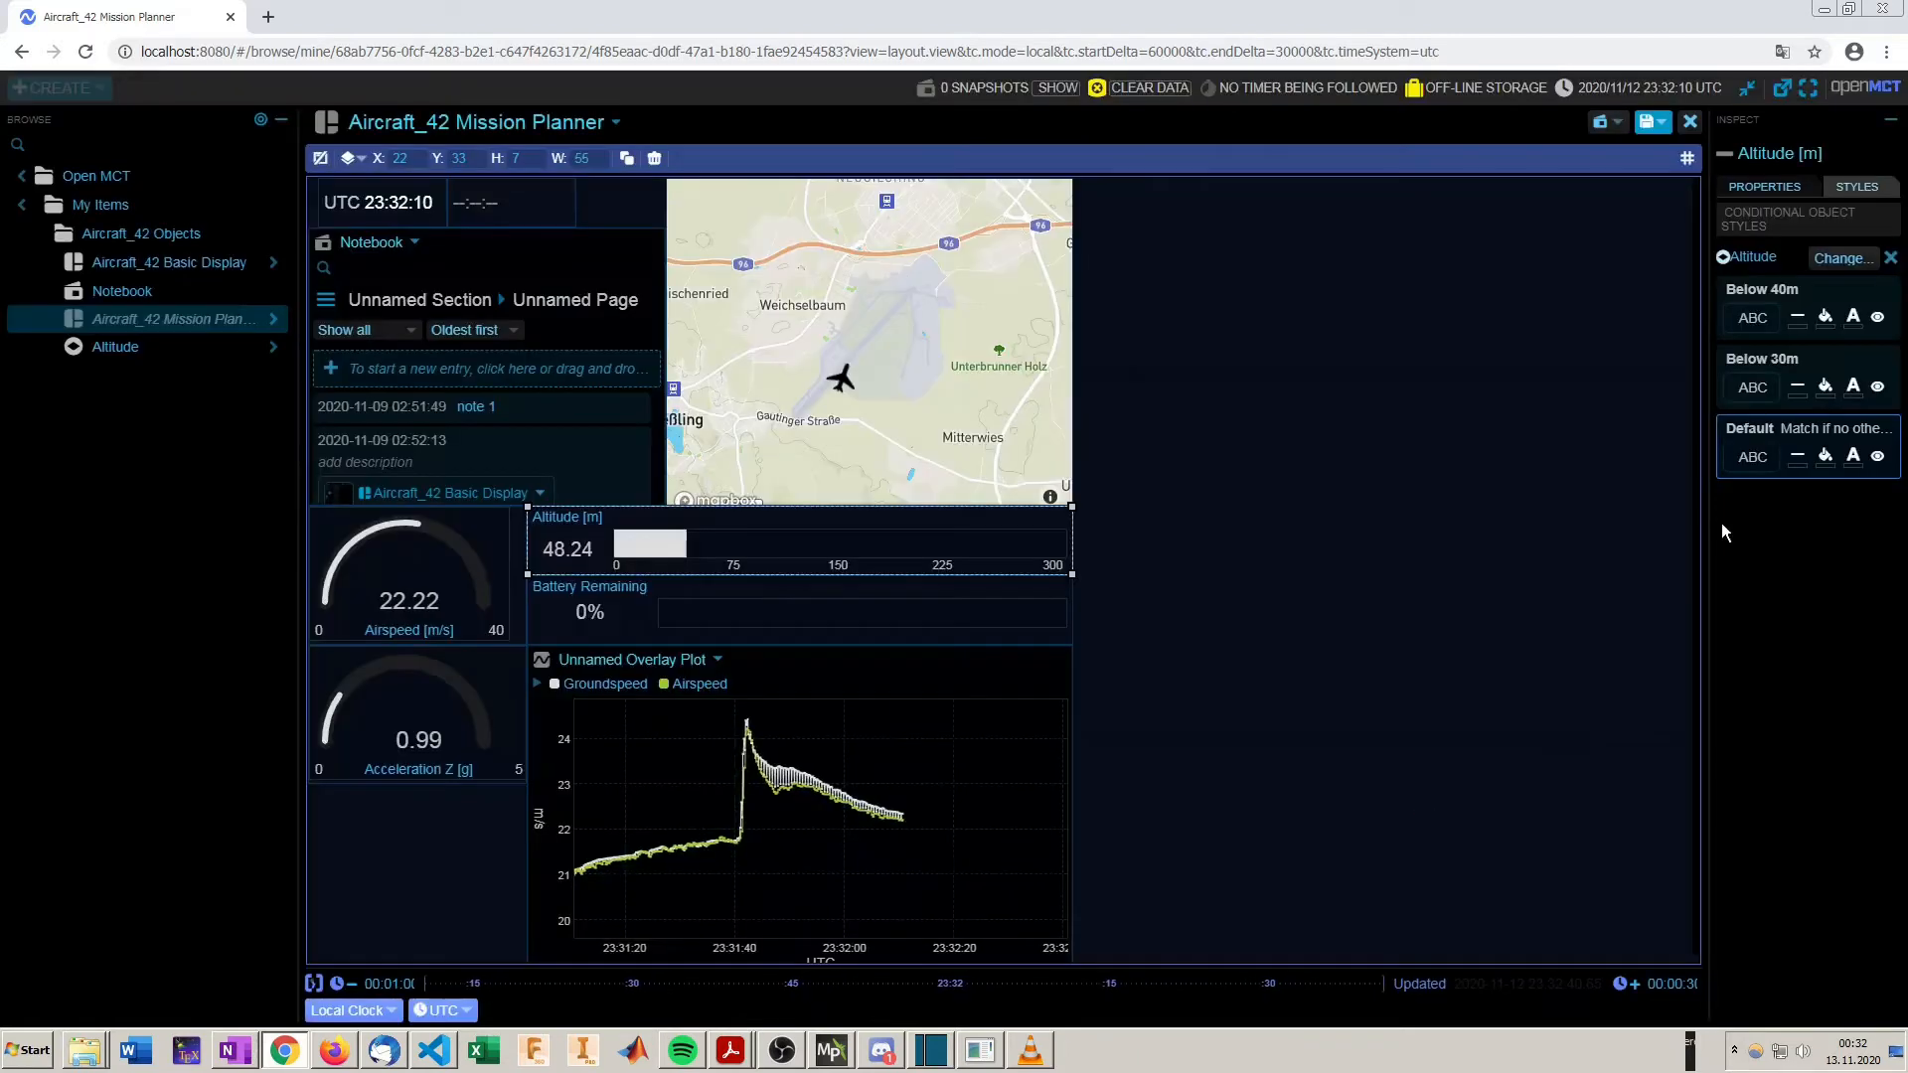
Step: Give the Altitude [m] bar's Below 40m style an orange background with black text
click(1824, 317)
click(1784, 372)
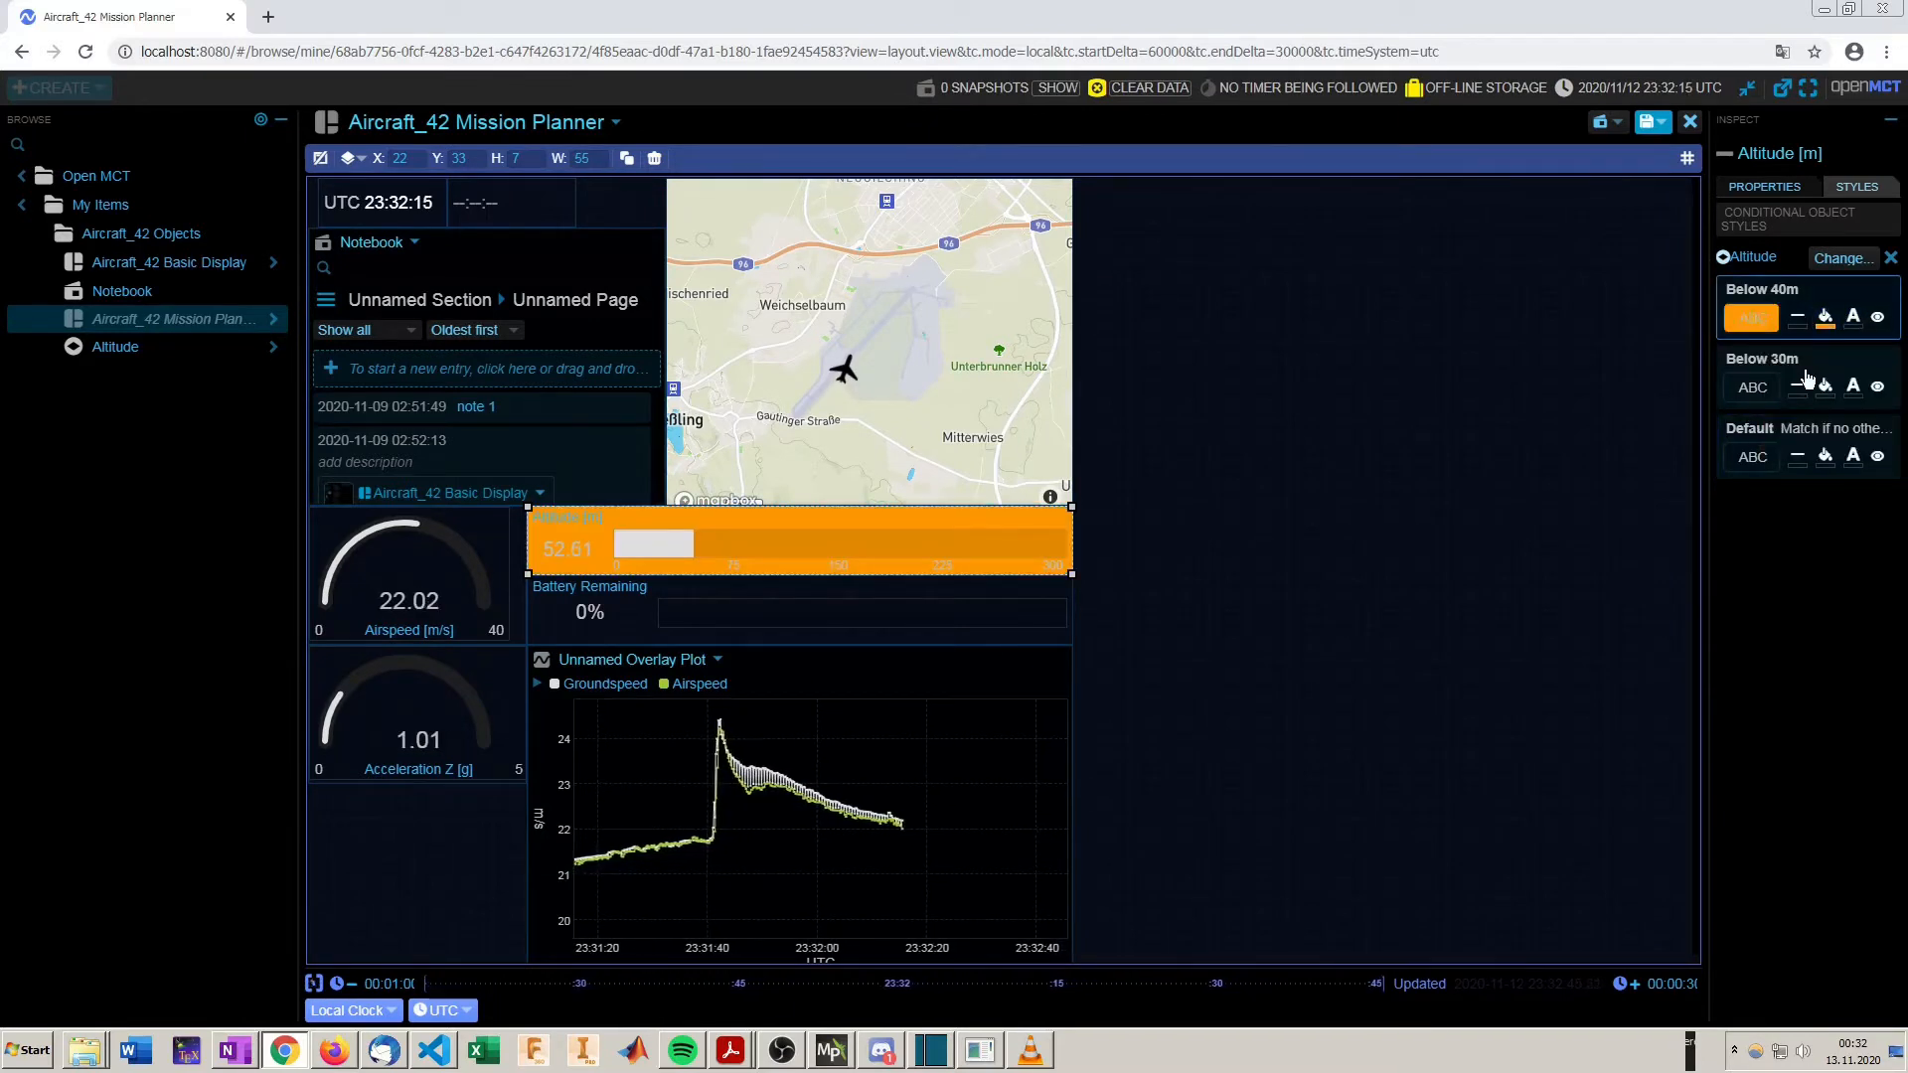
click(1796, 316)
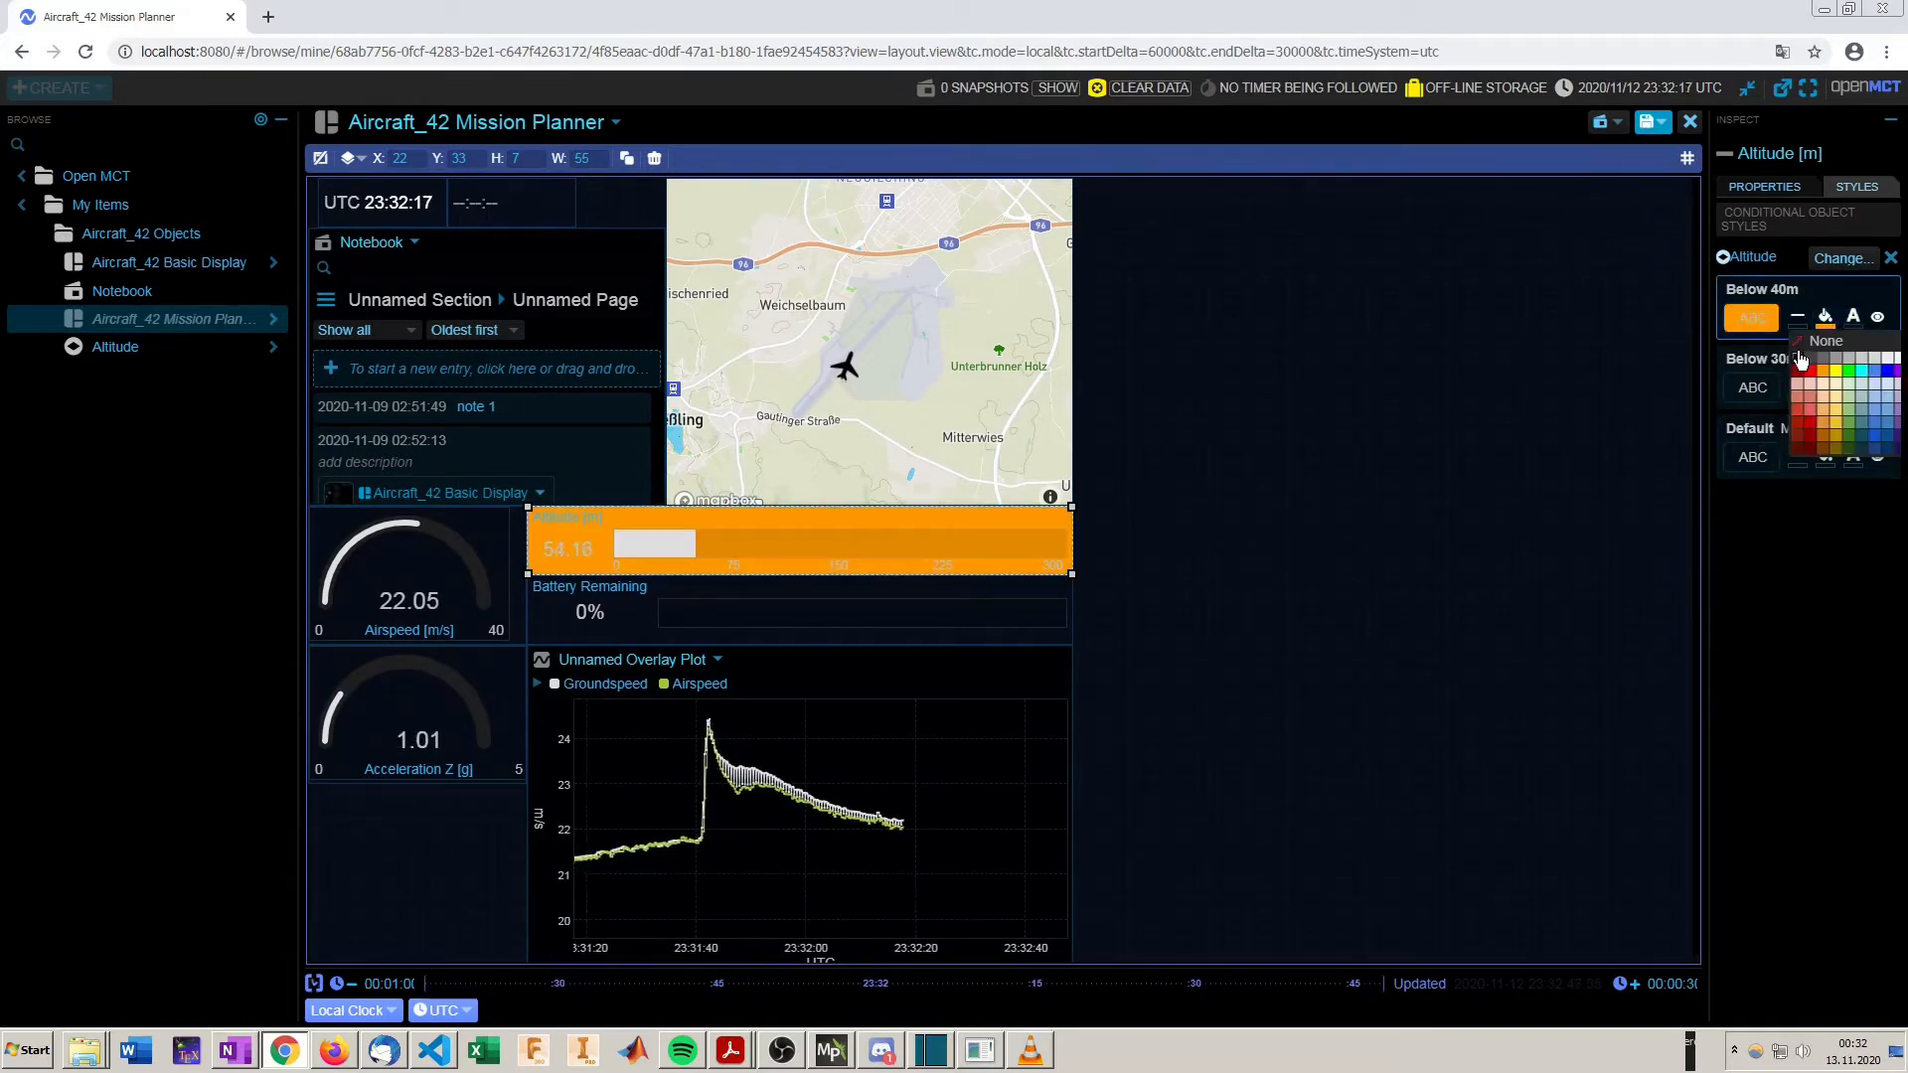
click(1801, 357)
Step: Give the bar's Below 30m style a red background with black text, then save the layout and finish editing
click(1822, 391)
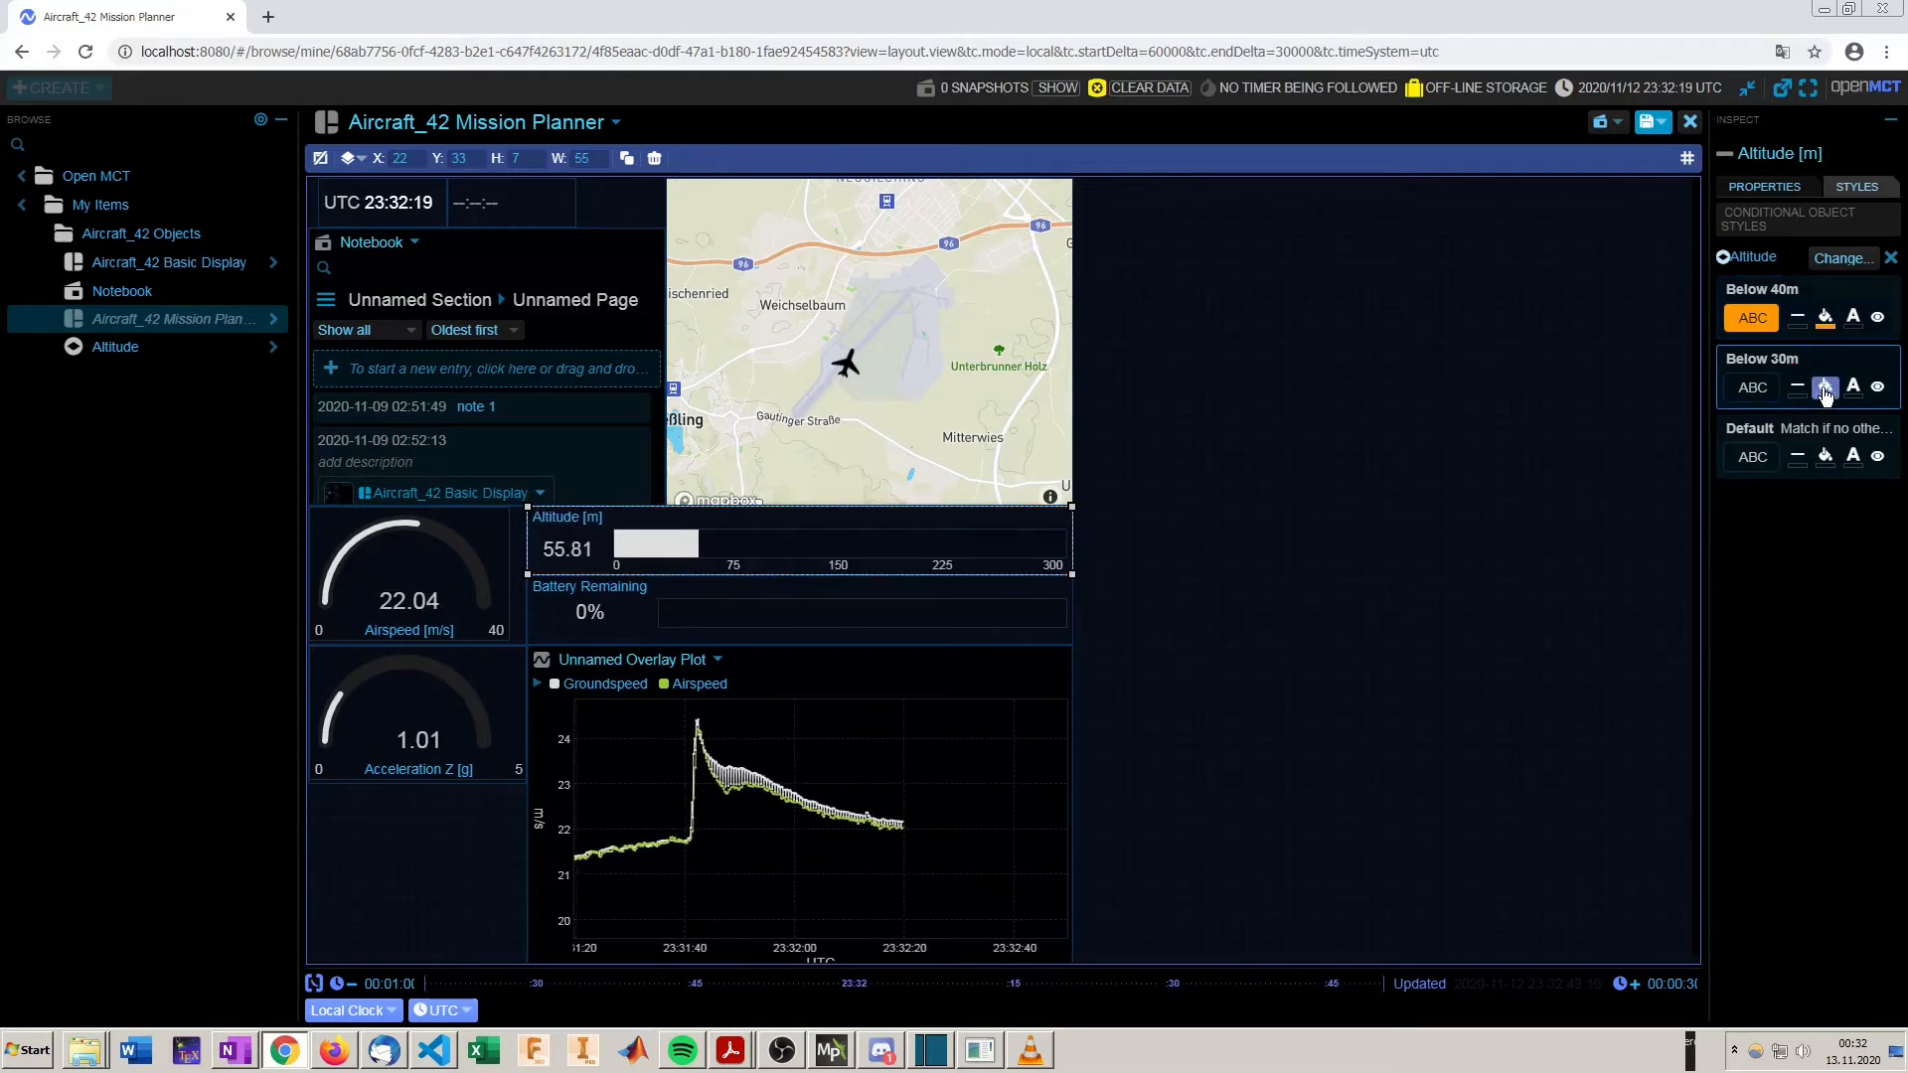
click(1785, 440)
click(1850, 387)
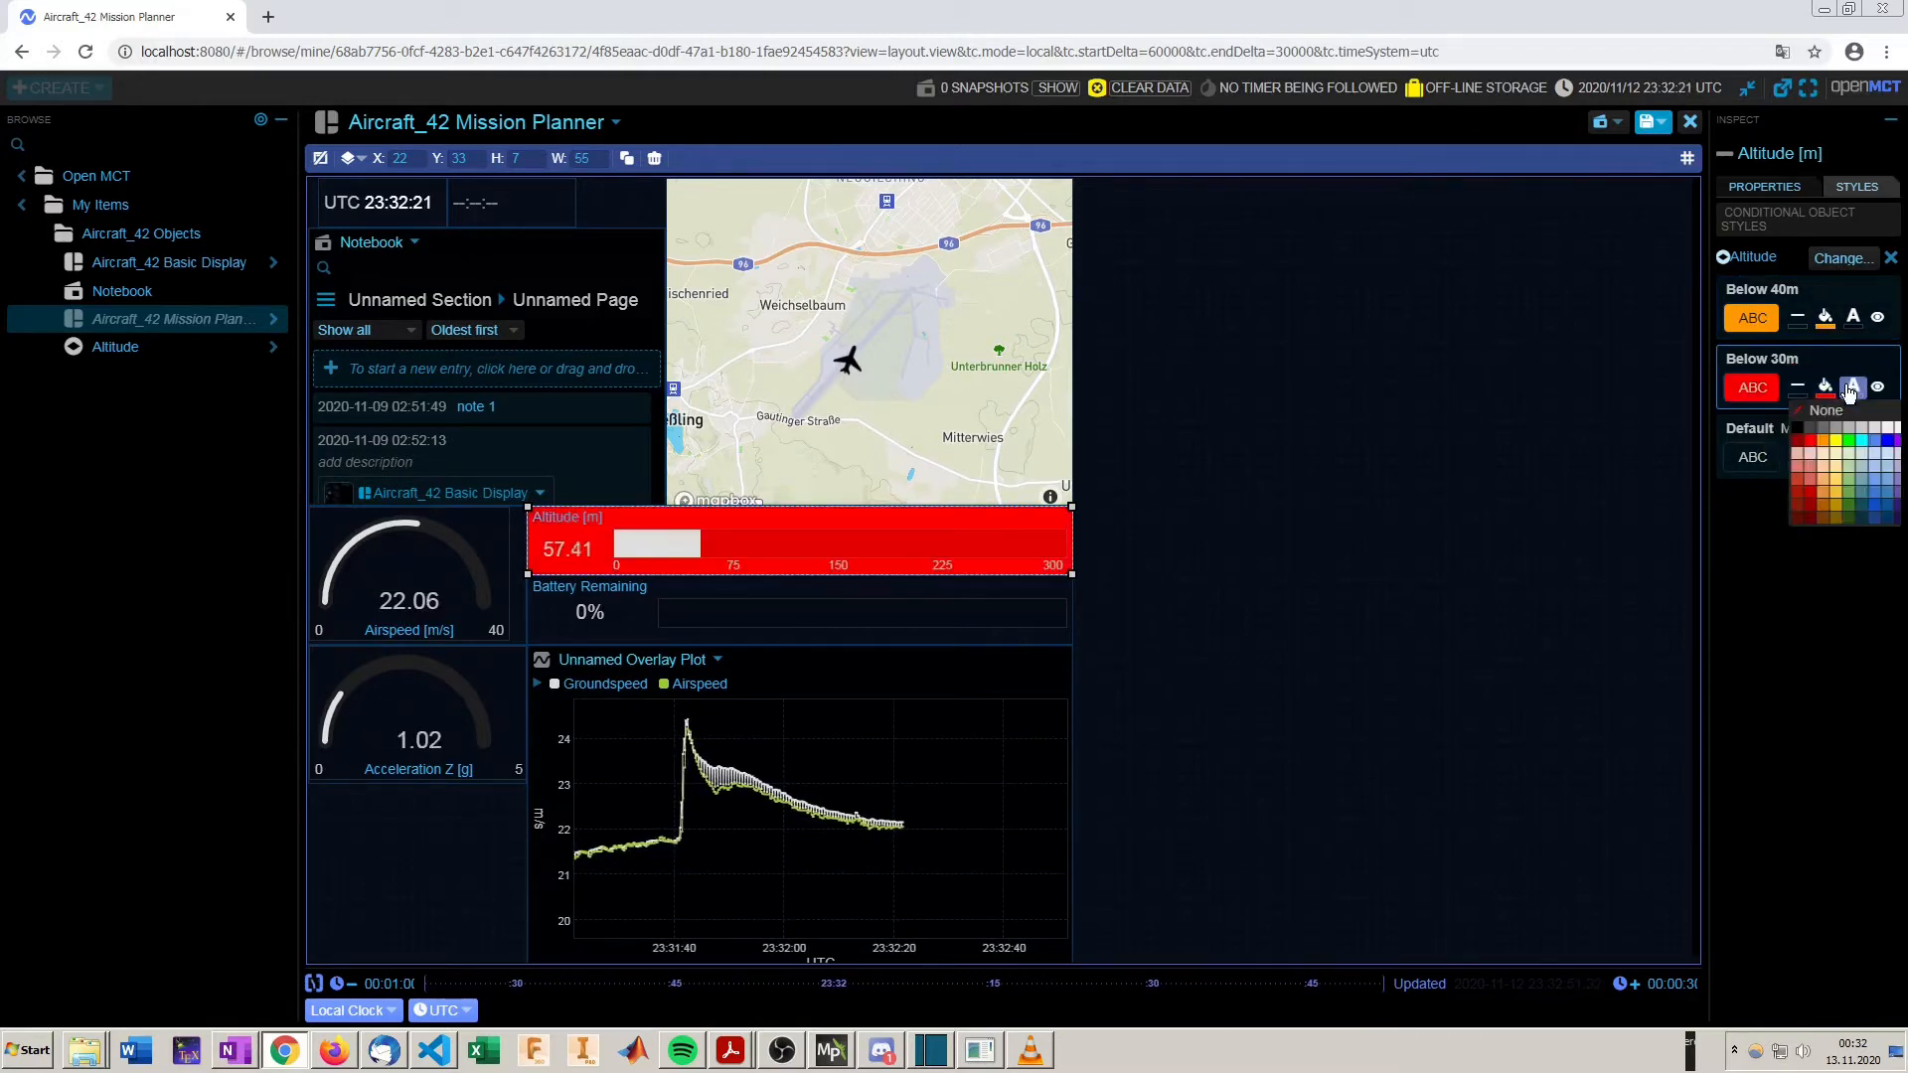
click(1810, 440)
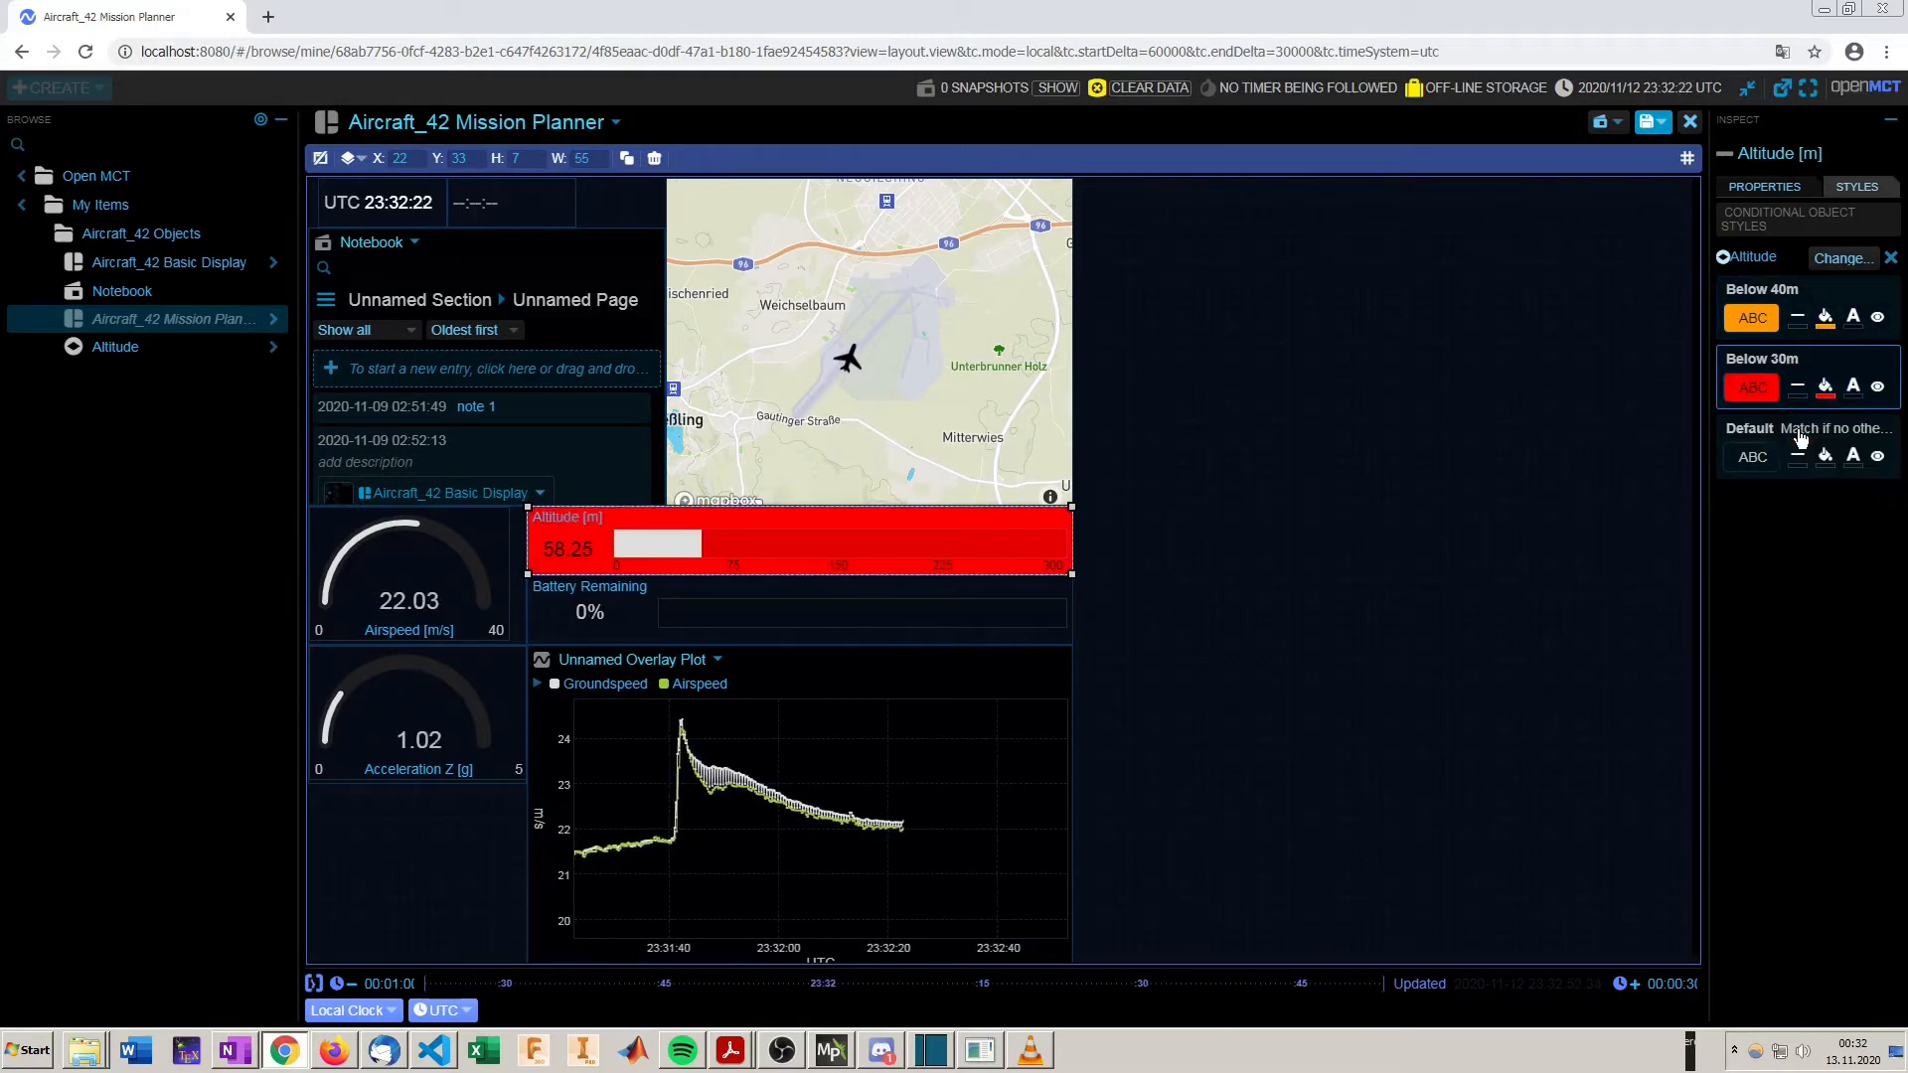
click(1645, 128)
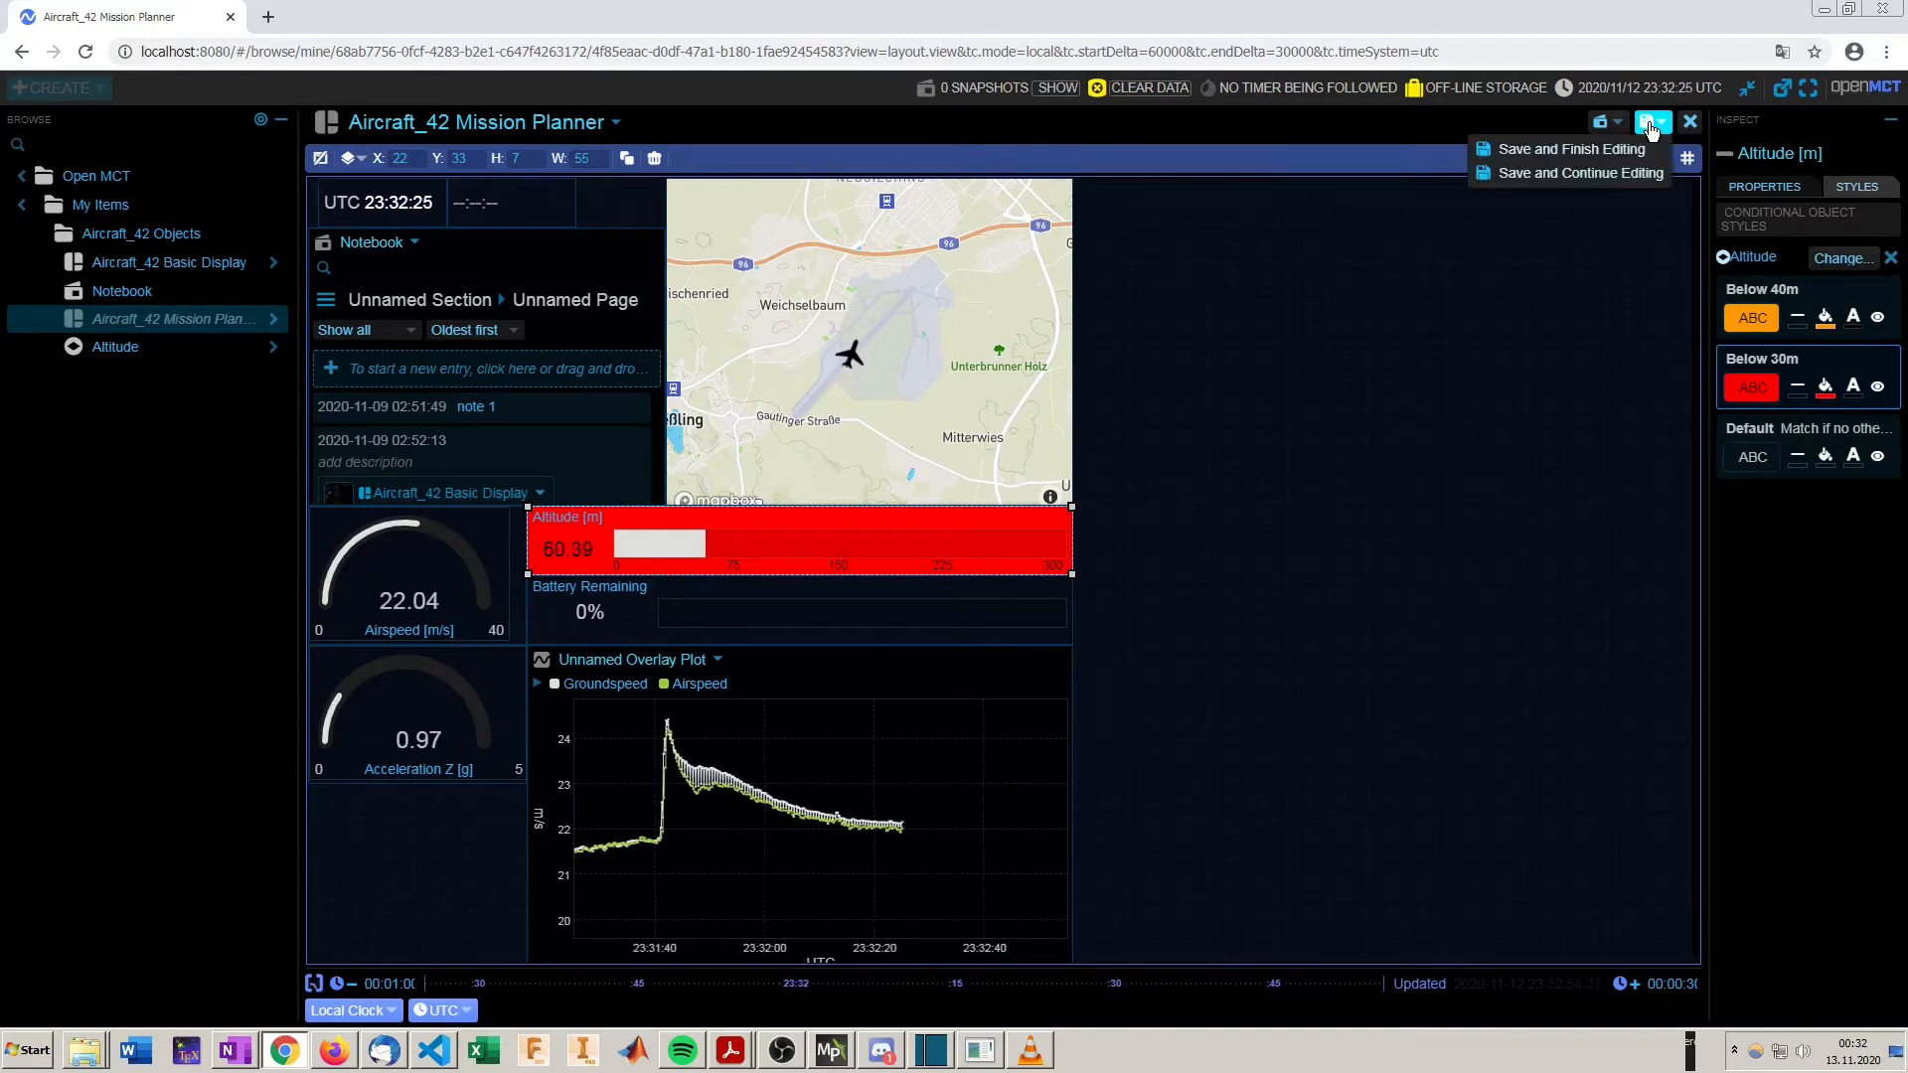
click(1584, 161)
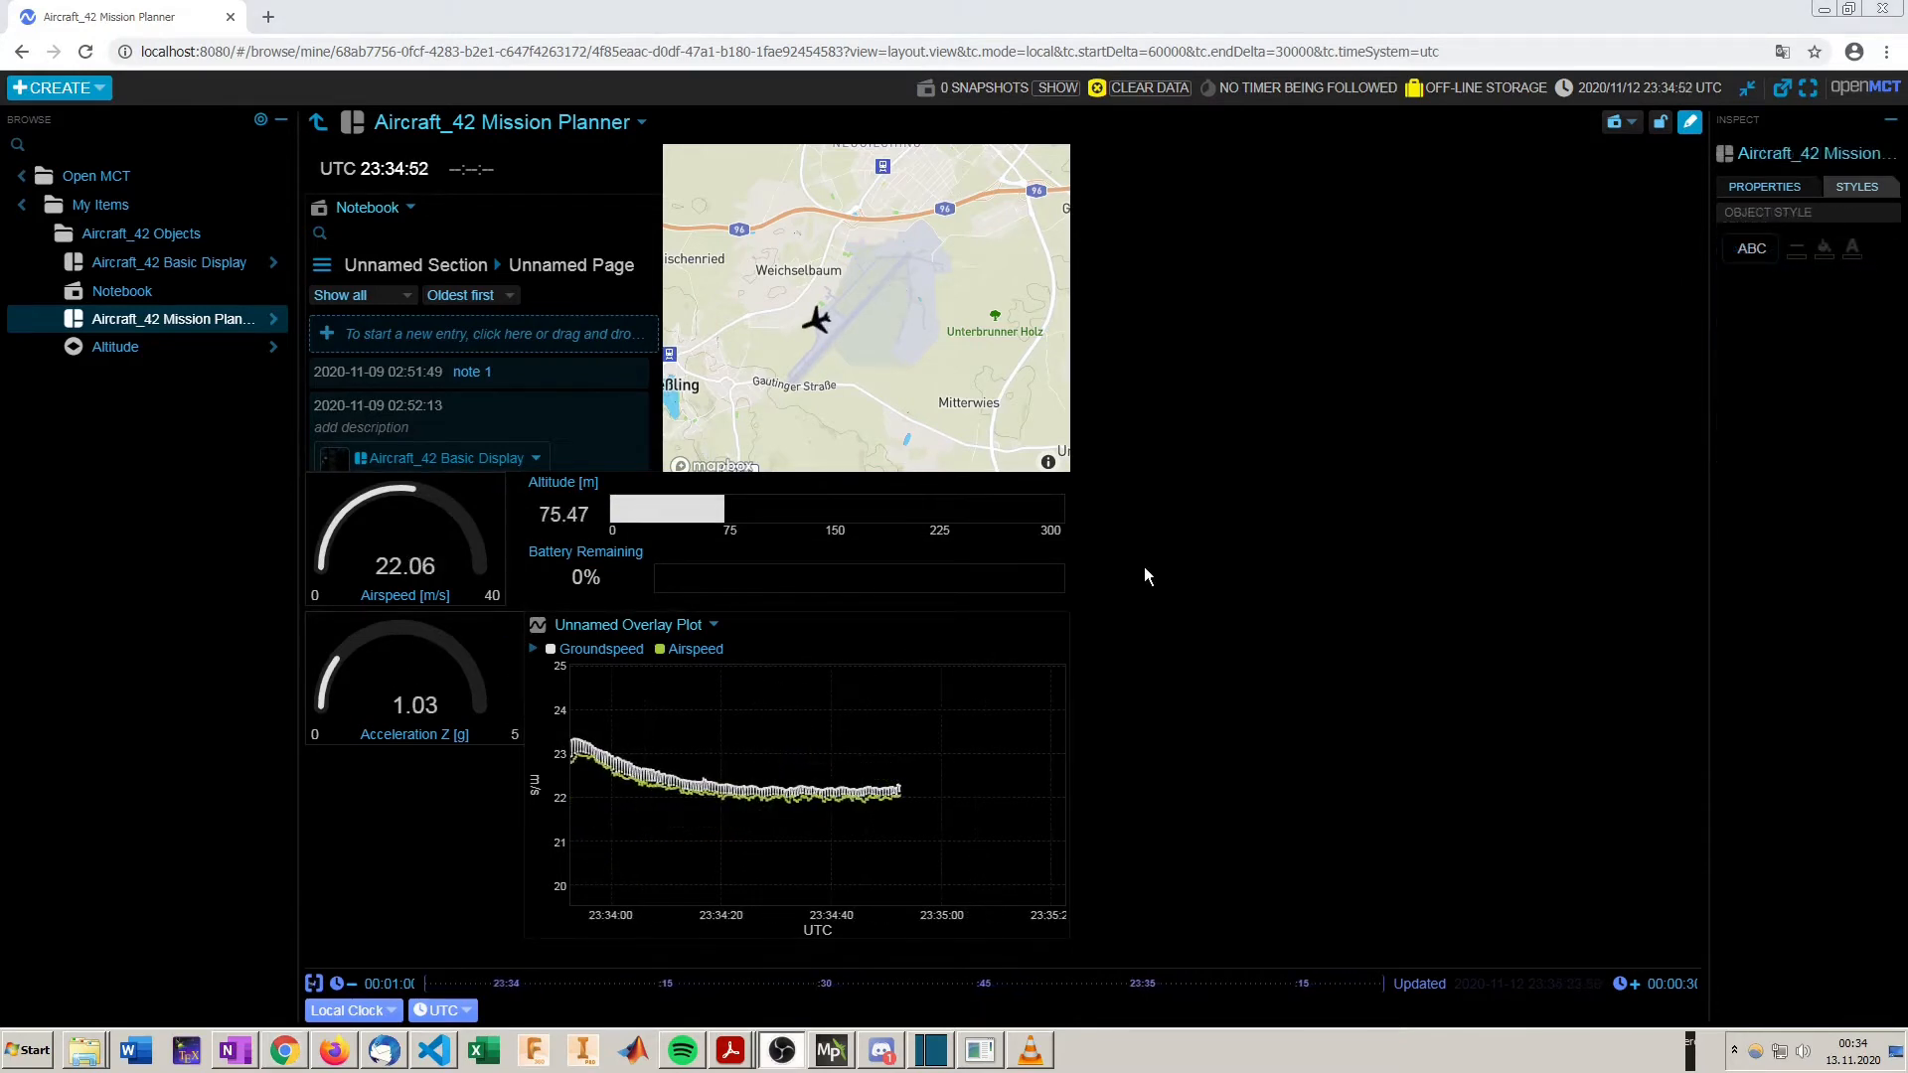
Step: Start a new Summary Widget and title it "Battery Warning"
click(74, 93)
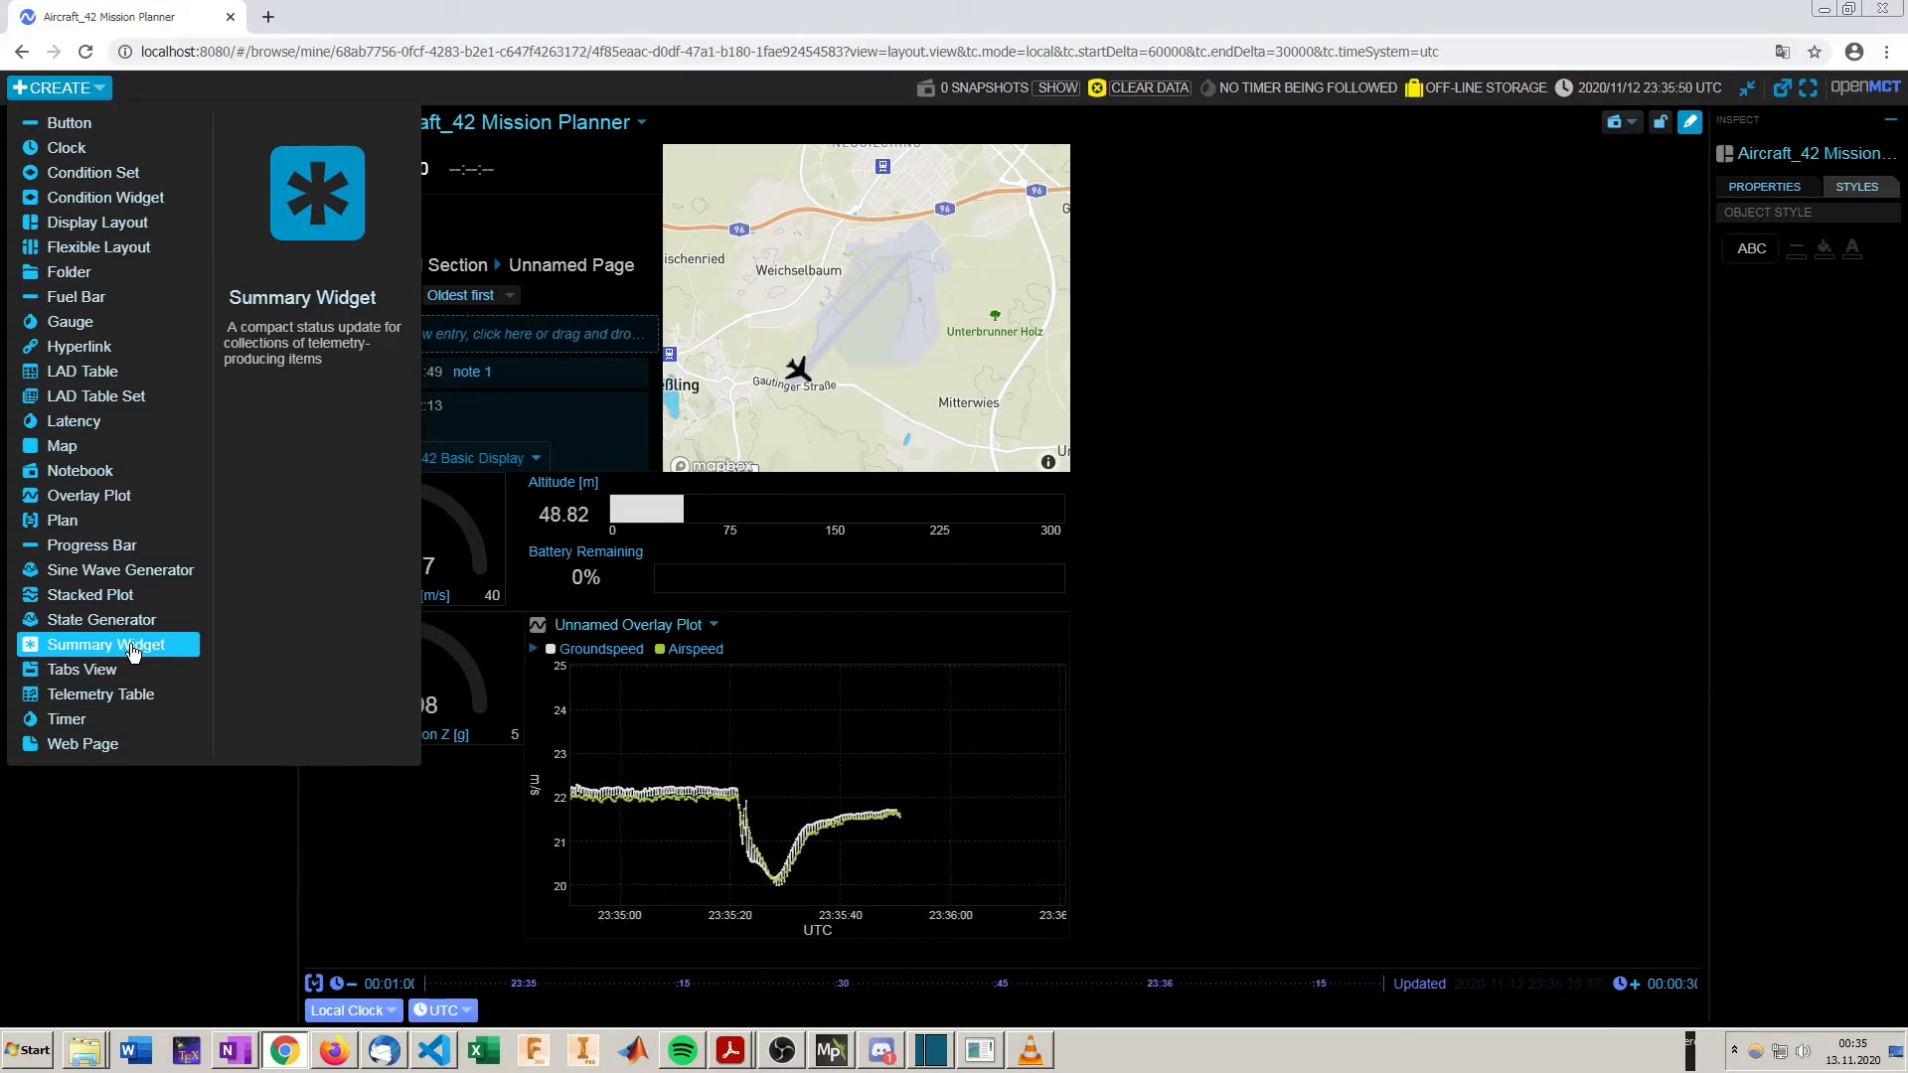
click(134, 651)
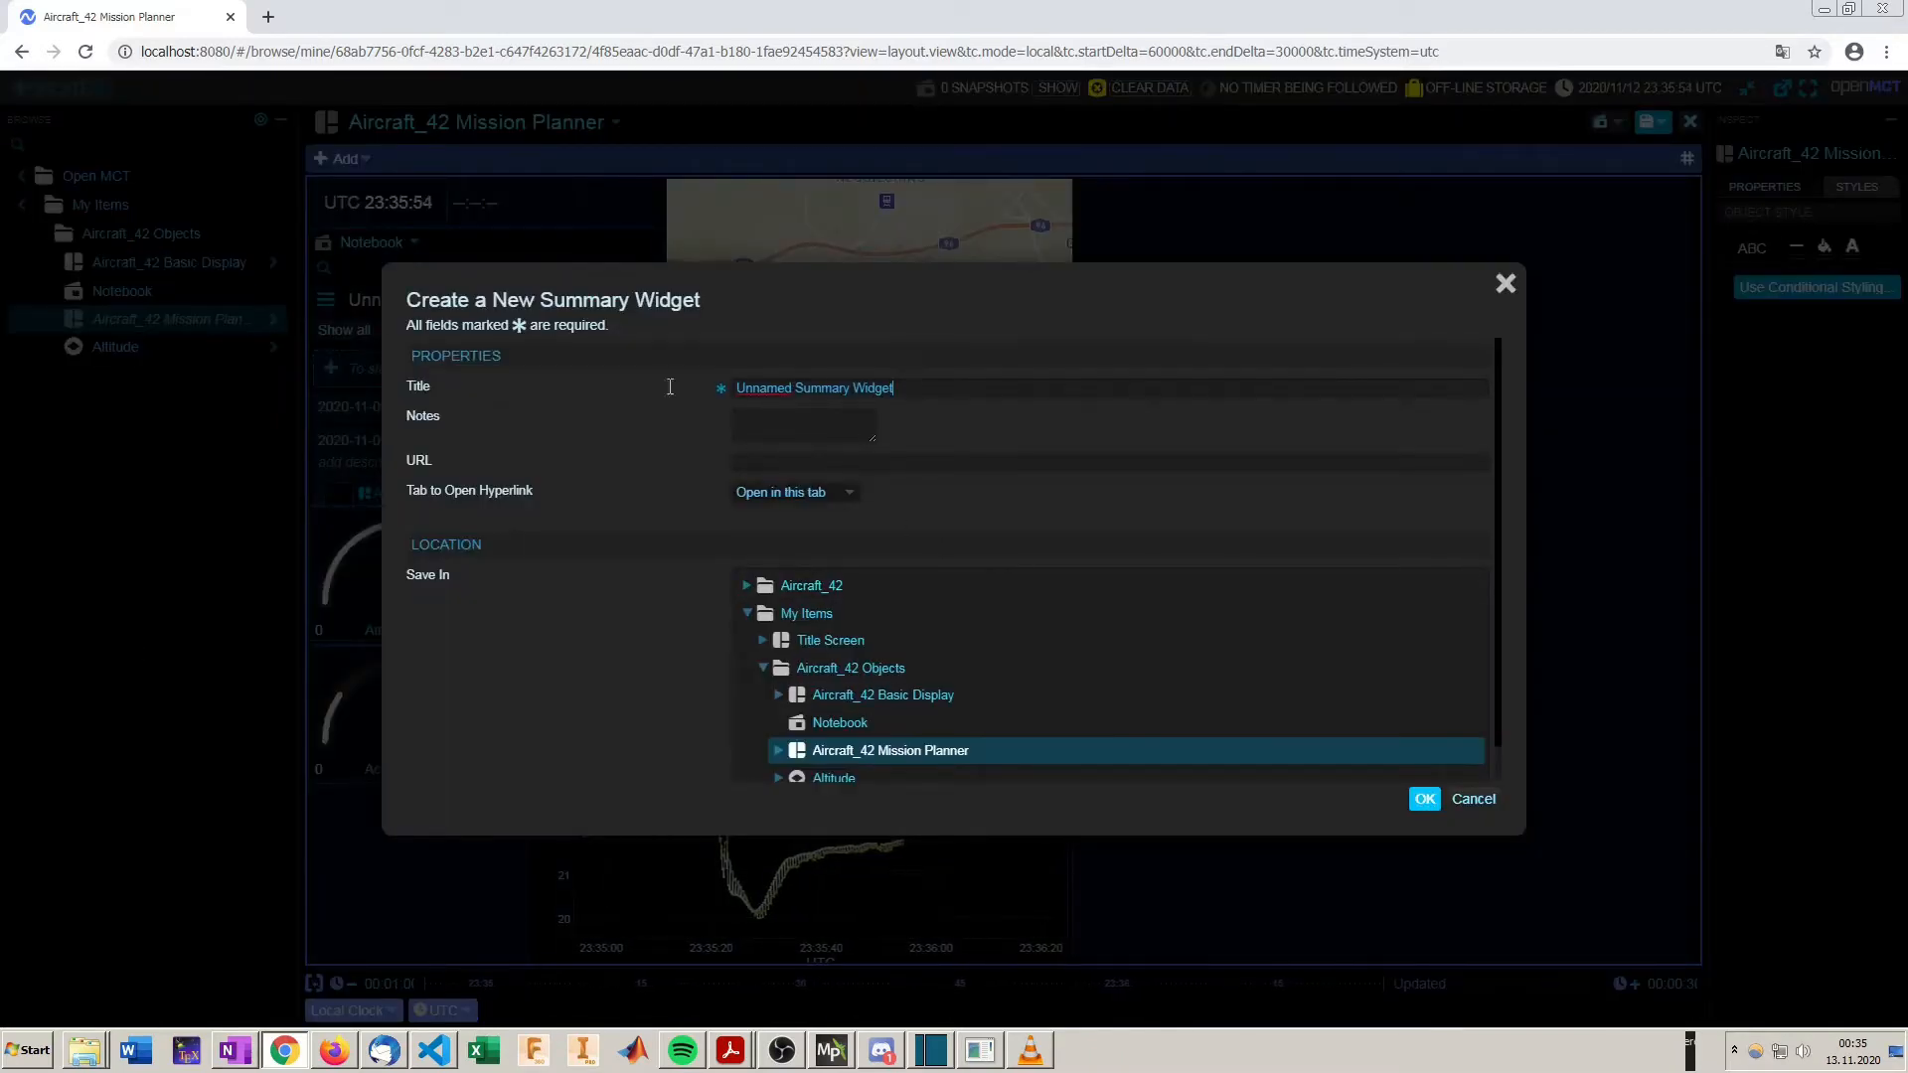
key(ctrl+a)
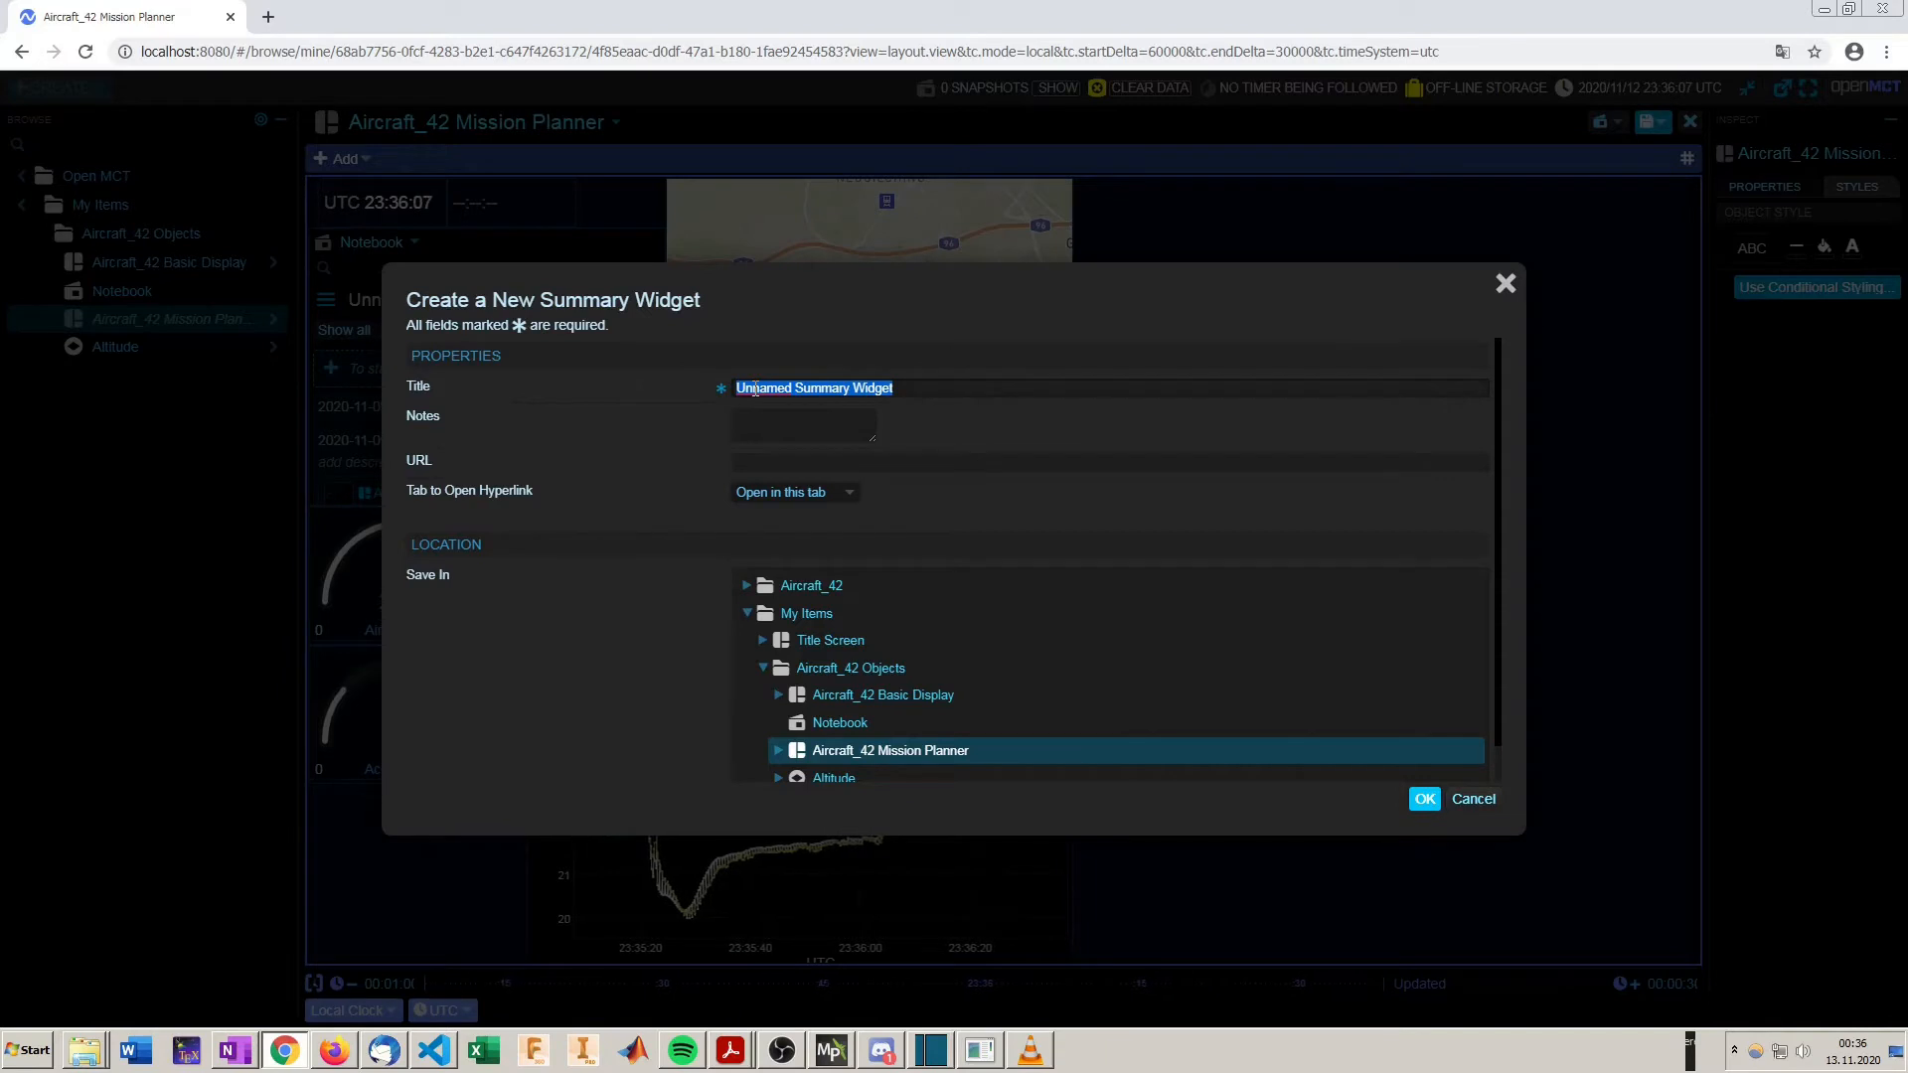
text(Ba)
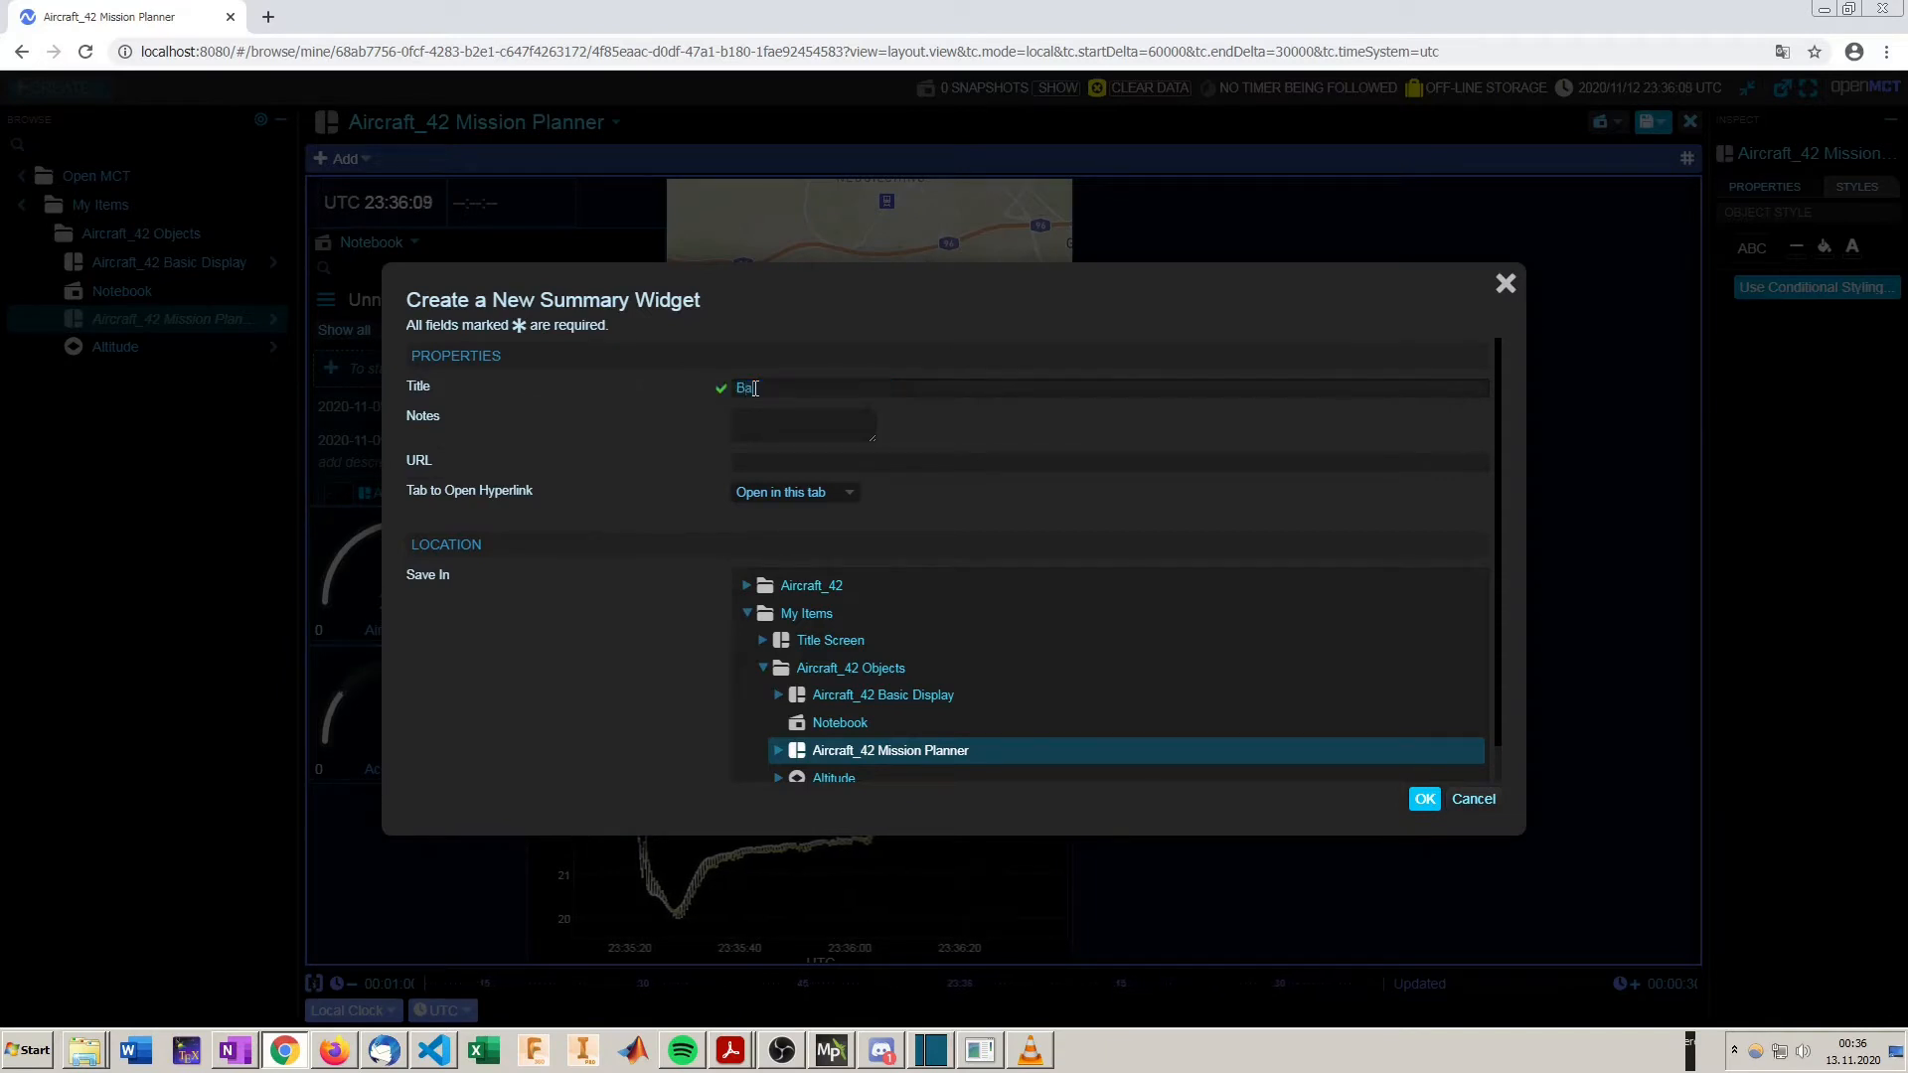
text(ttery )
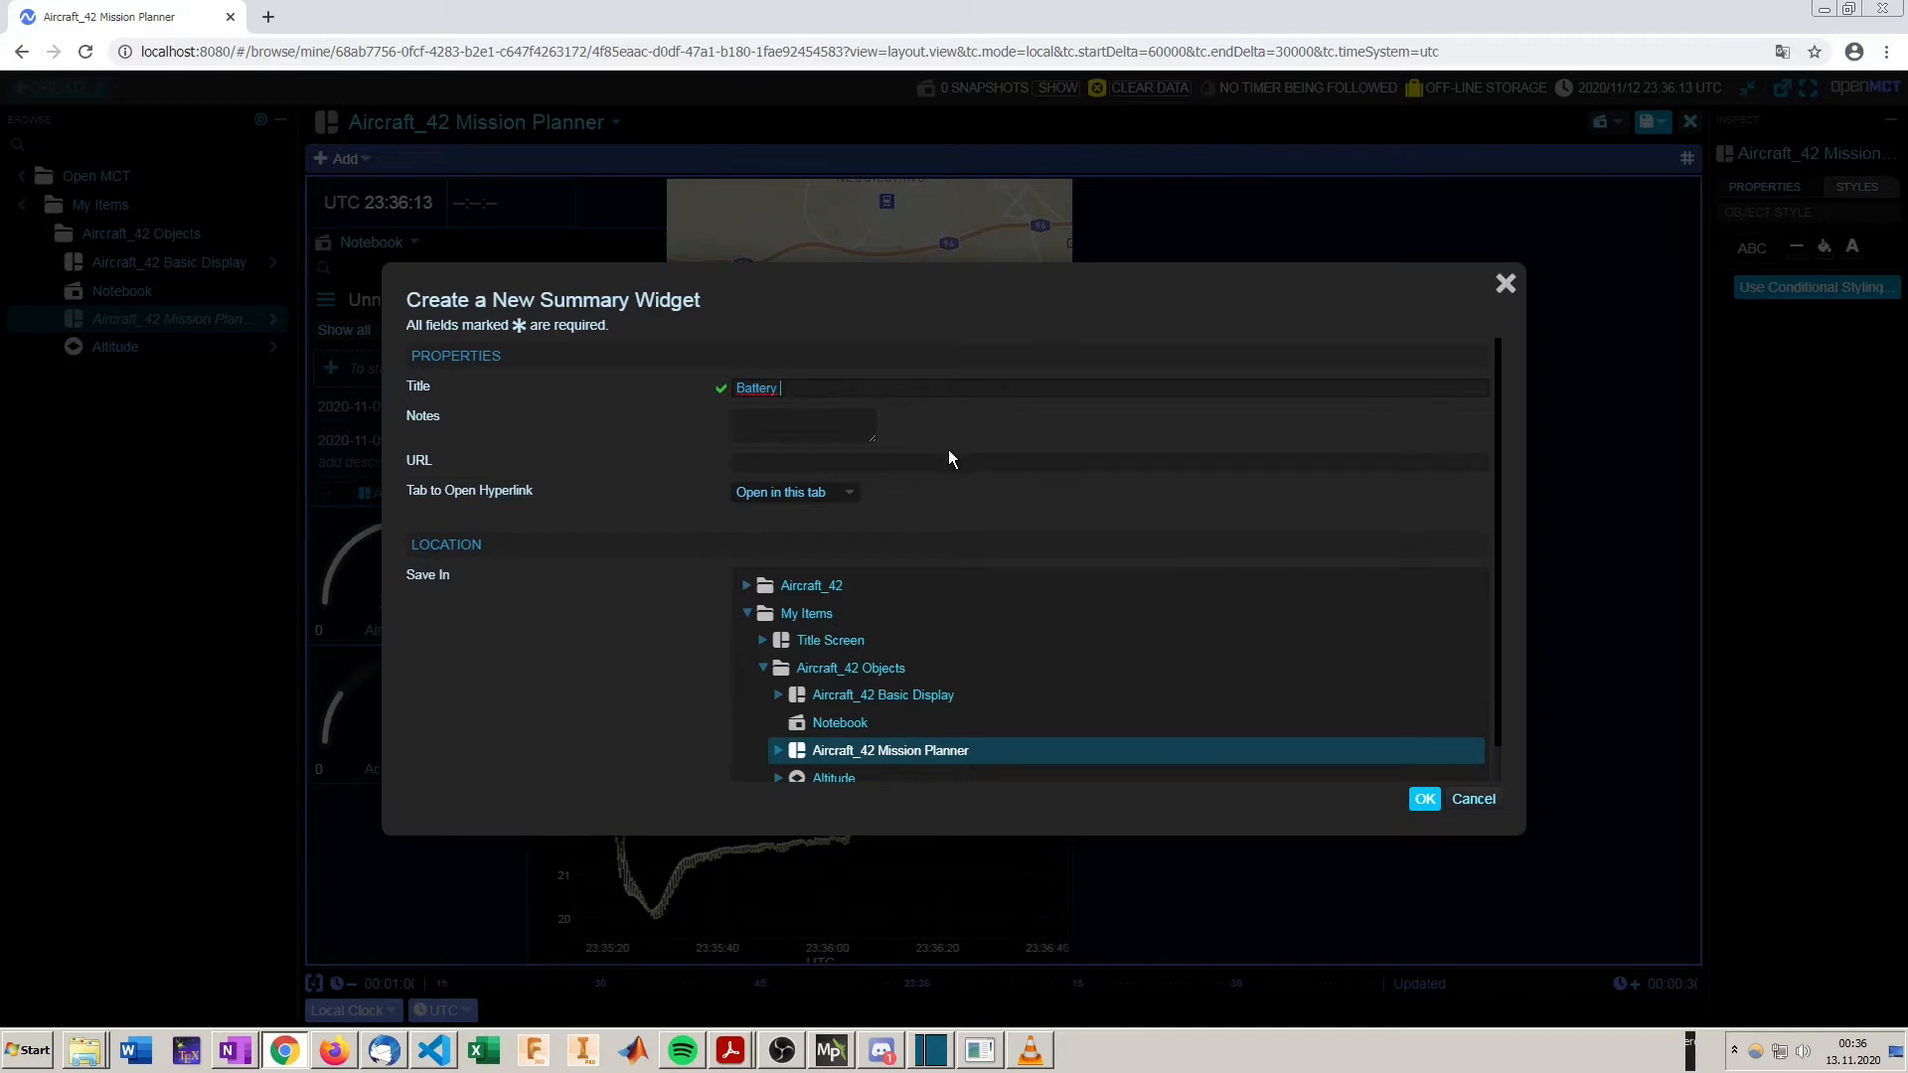
text(Warning)
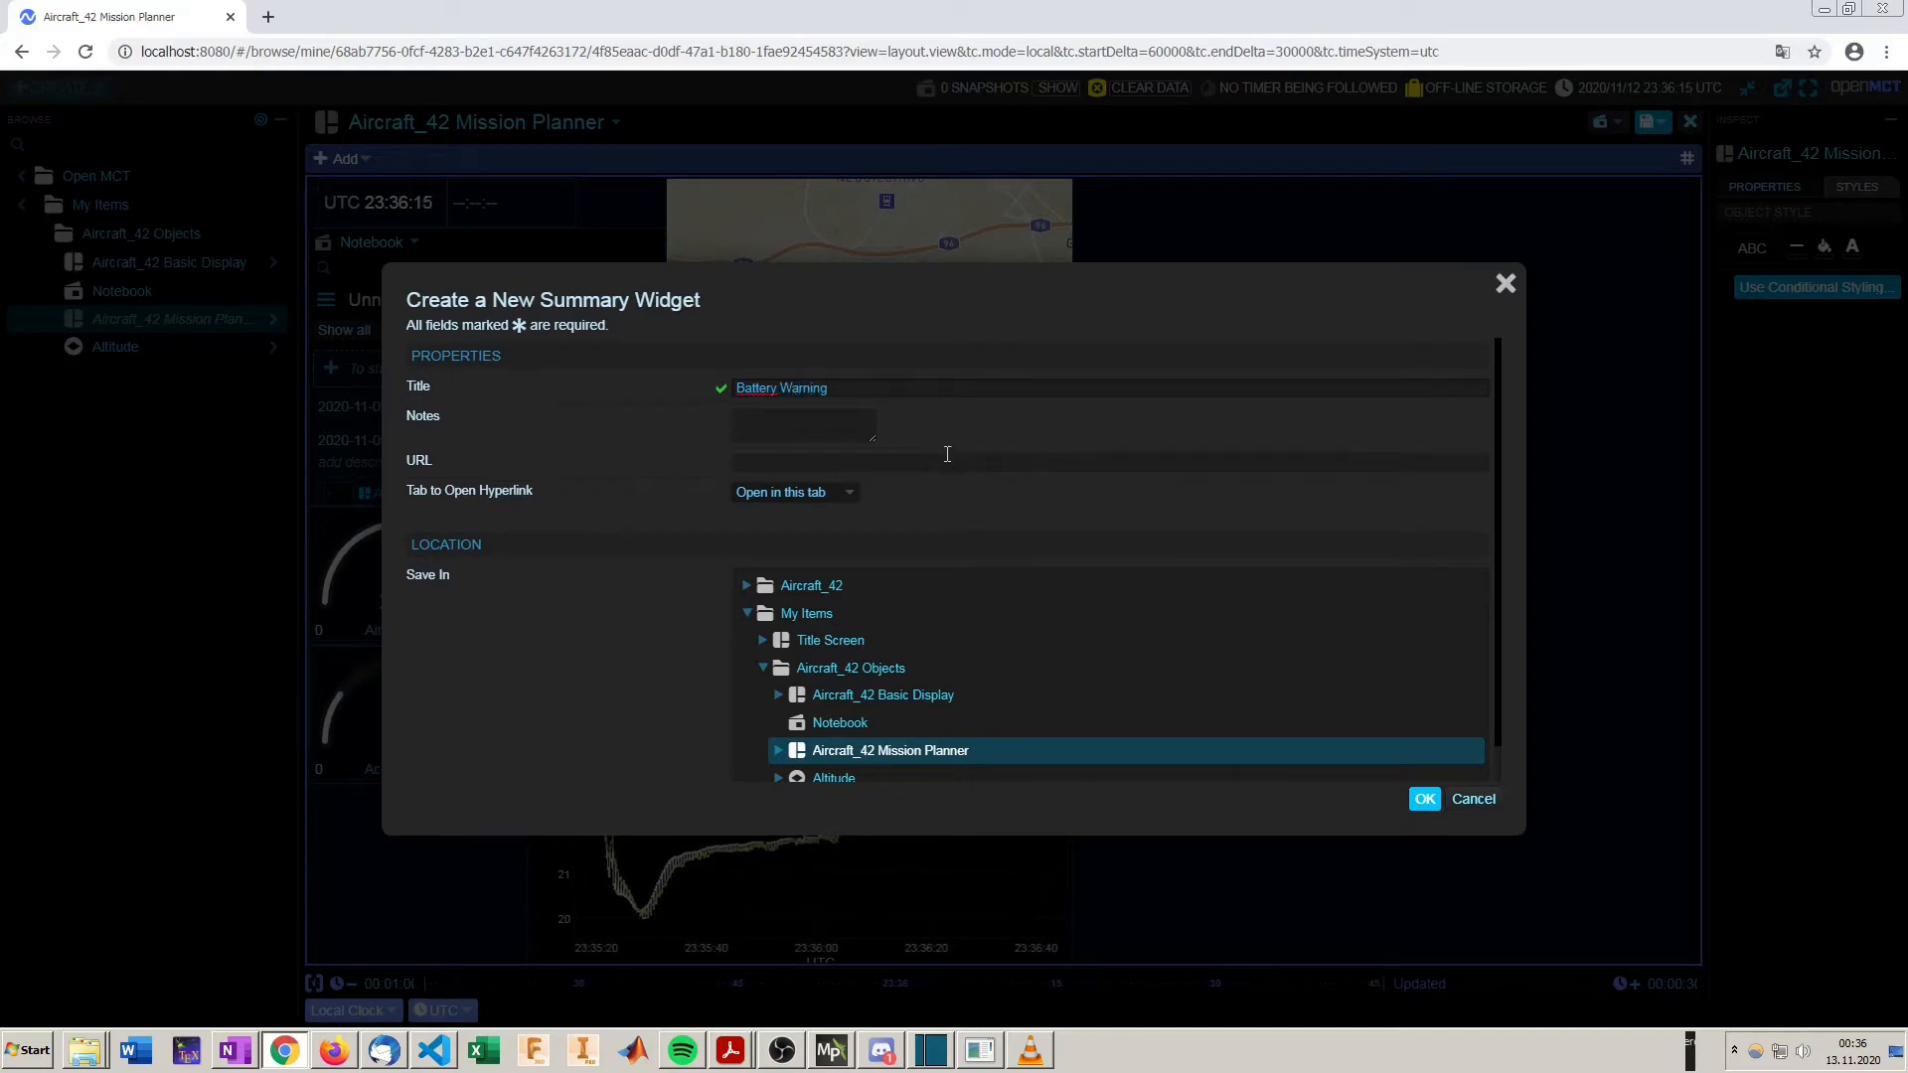
Step: Set the widget's hyperlink to open in a new tab and create it inside the Aircraft_42 Mission Planner layout
click(849, 494)
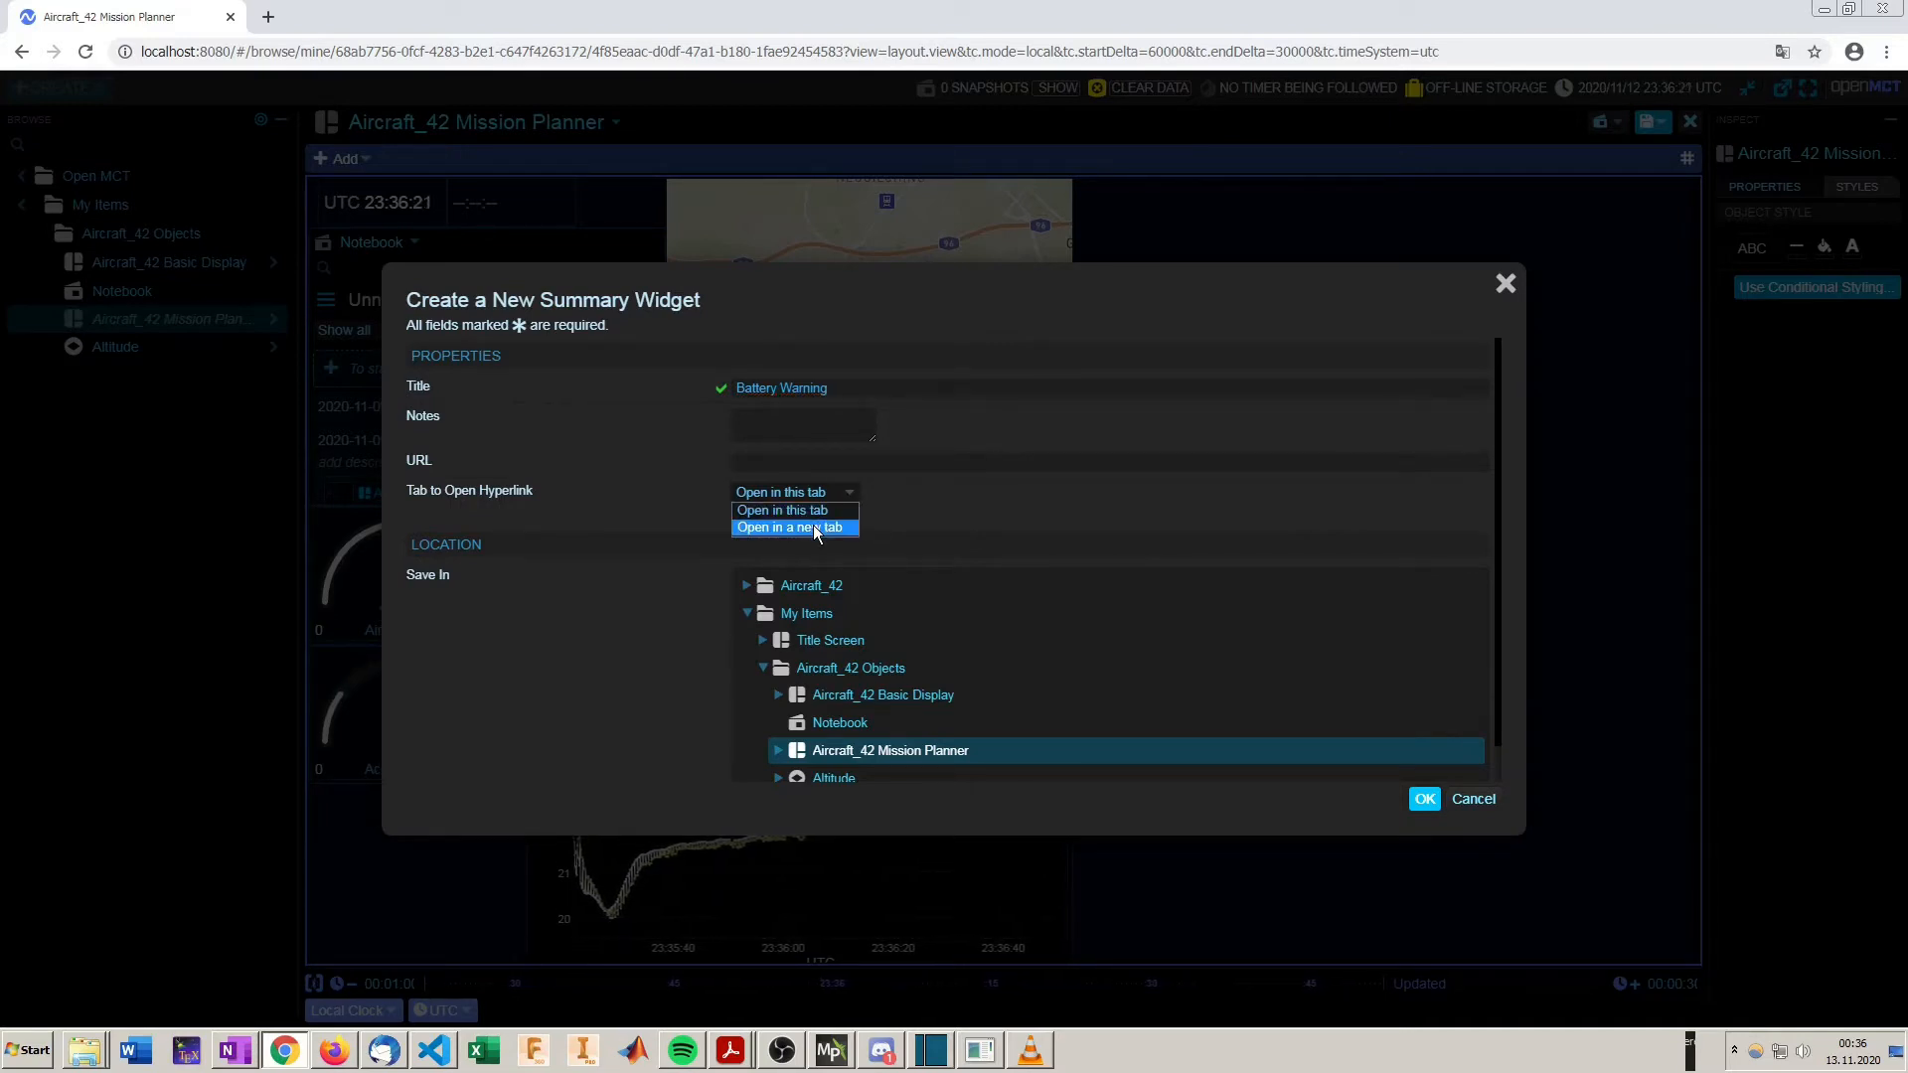
click(813, 528)
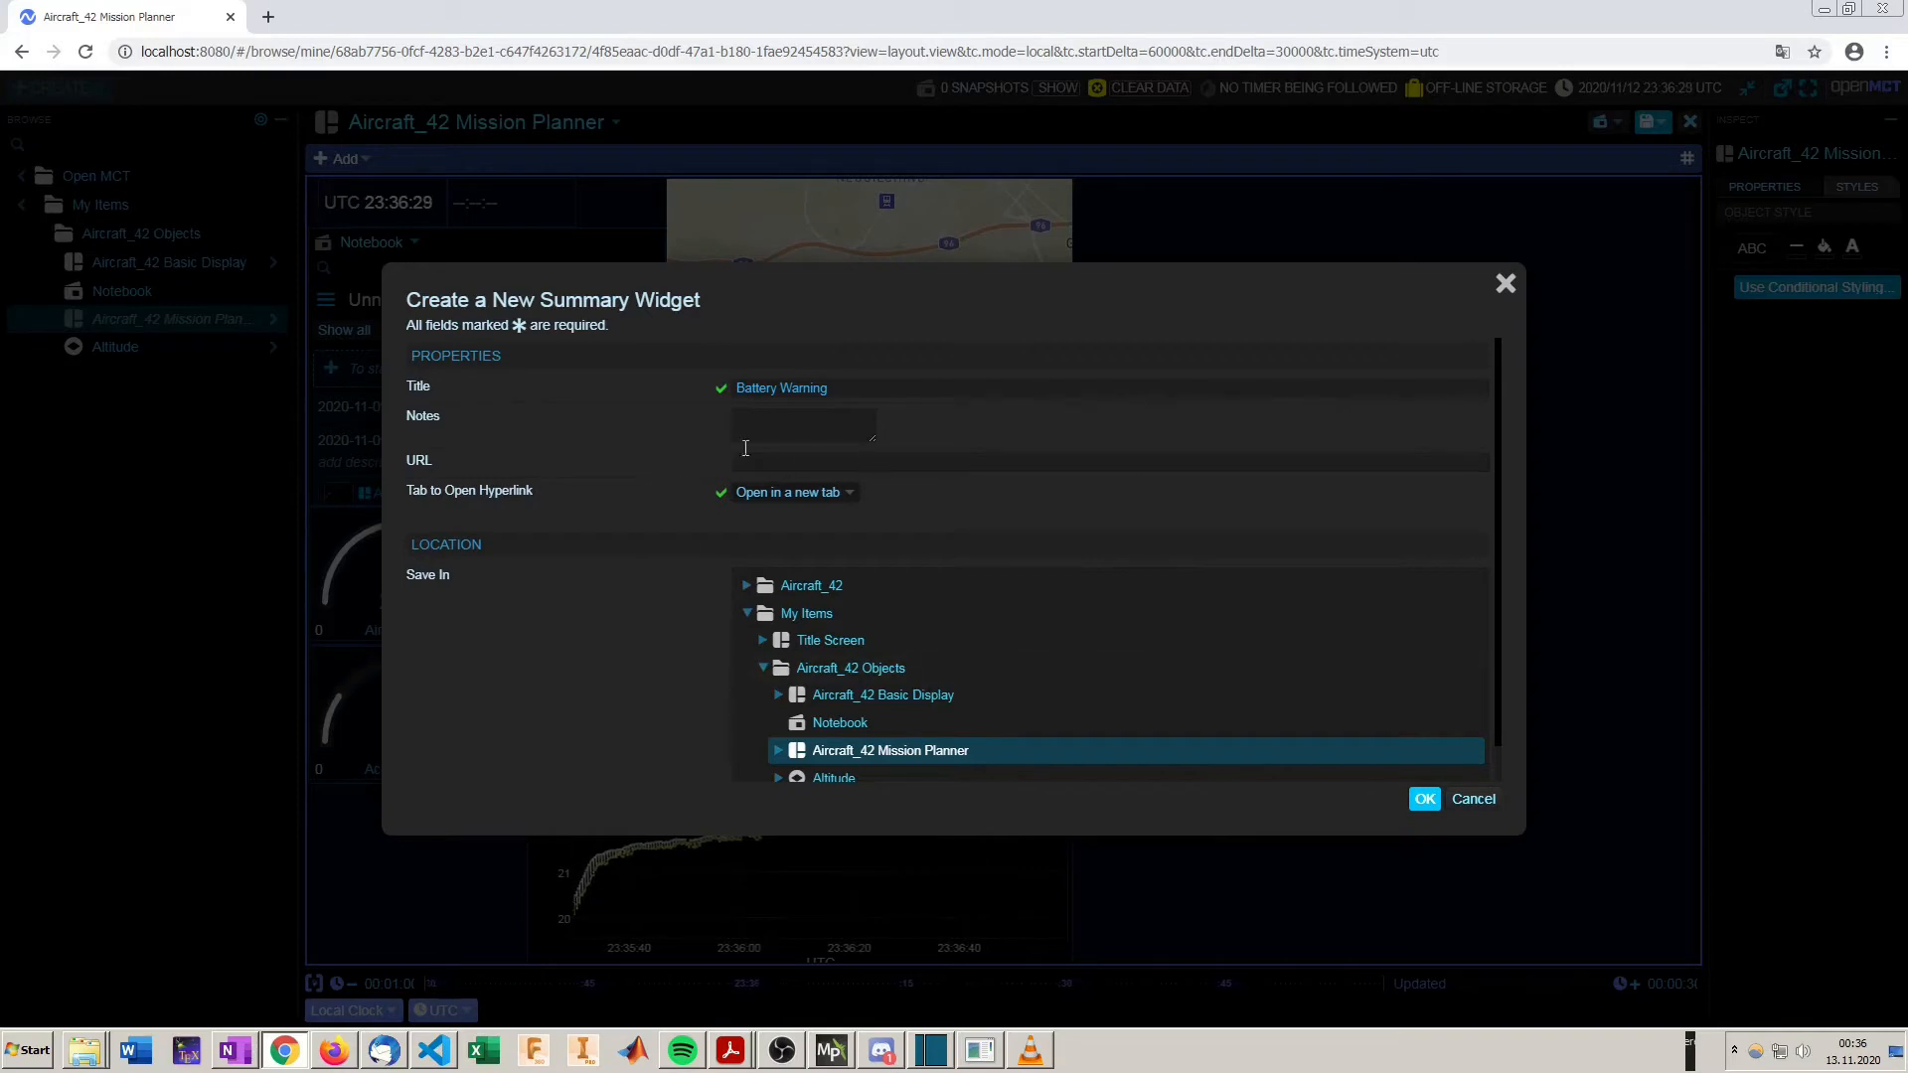
scroll(1147, 508, down, 1)
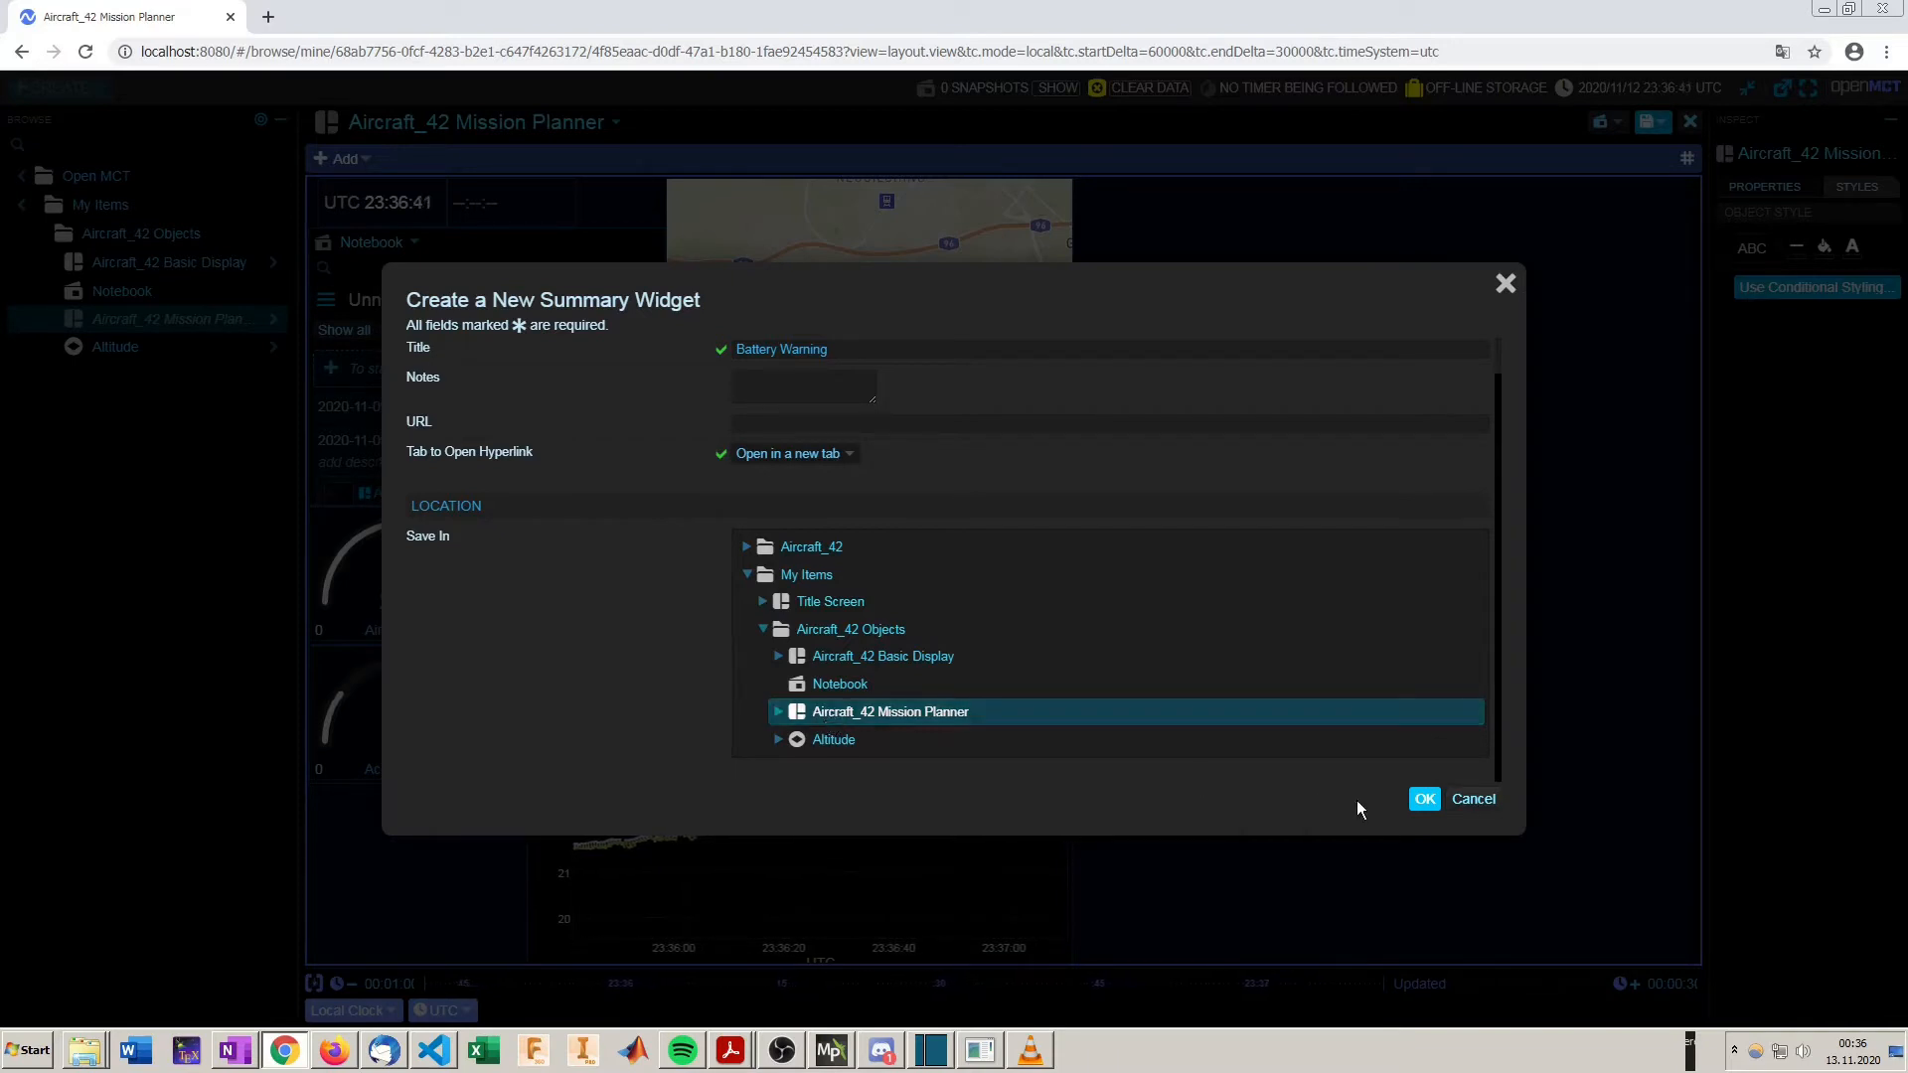
click(1423, 800)
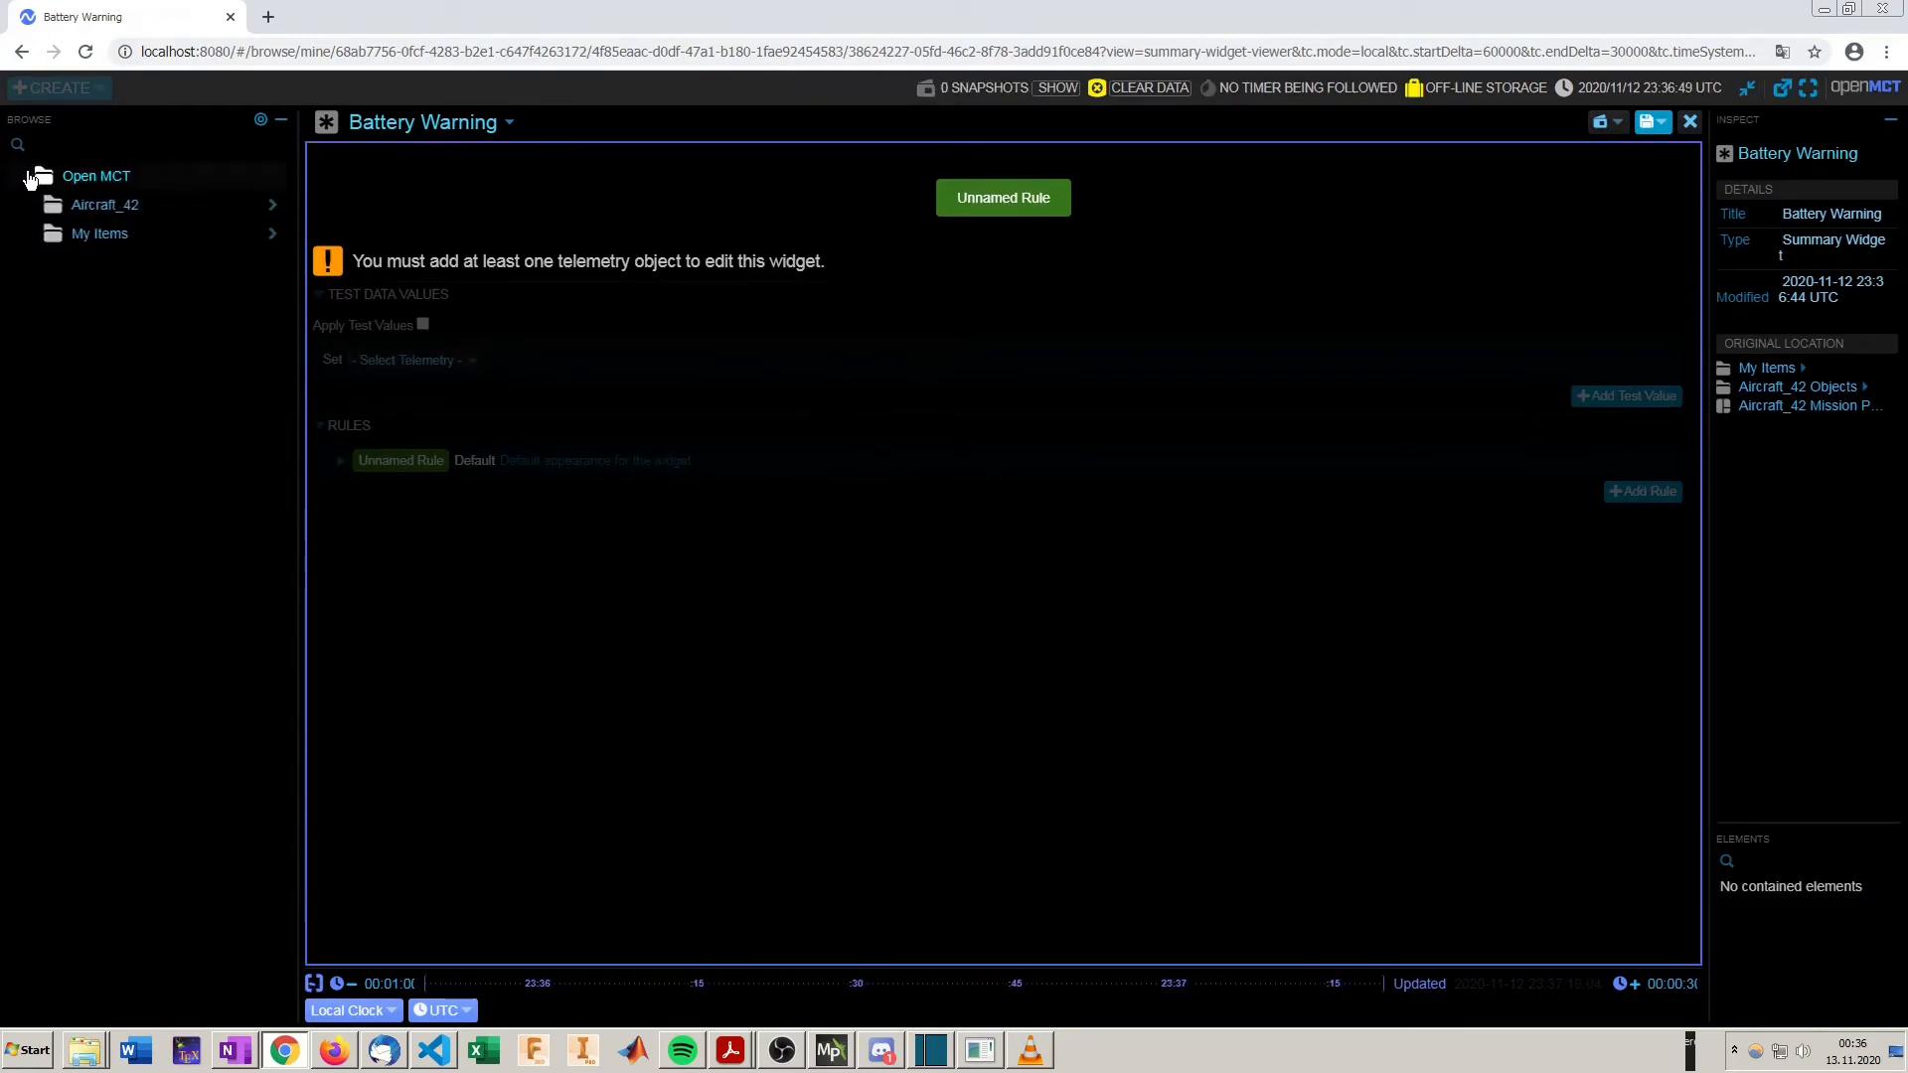
Step: Add the Battery Voltage and Battery Remaining telemetry from Aircraft_42 to the Battery Warning widget
click(272, 203)
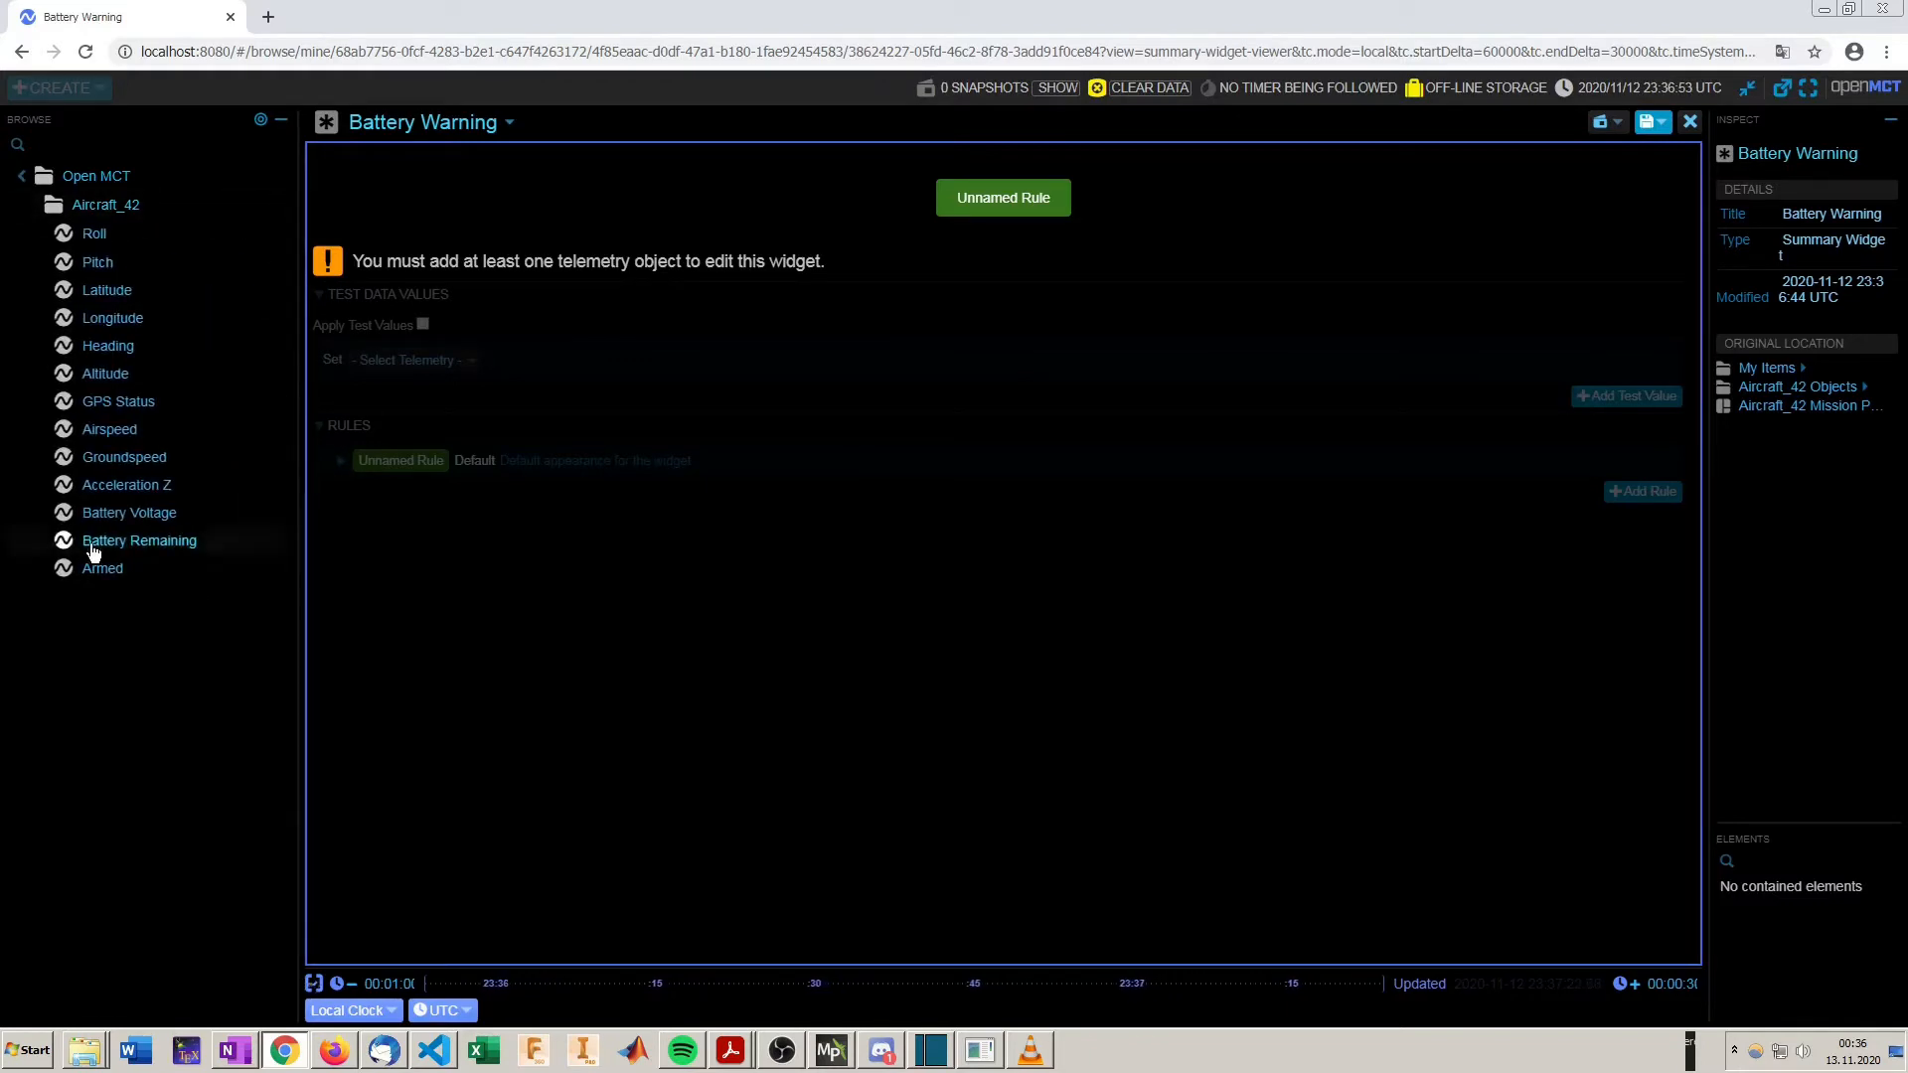
drag(108, 519, 612, 437)
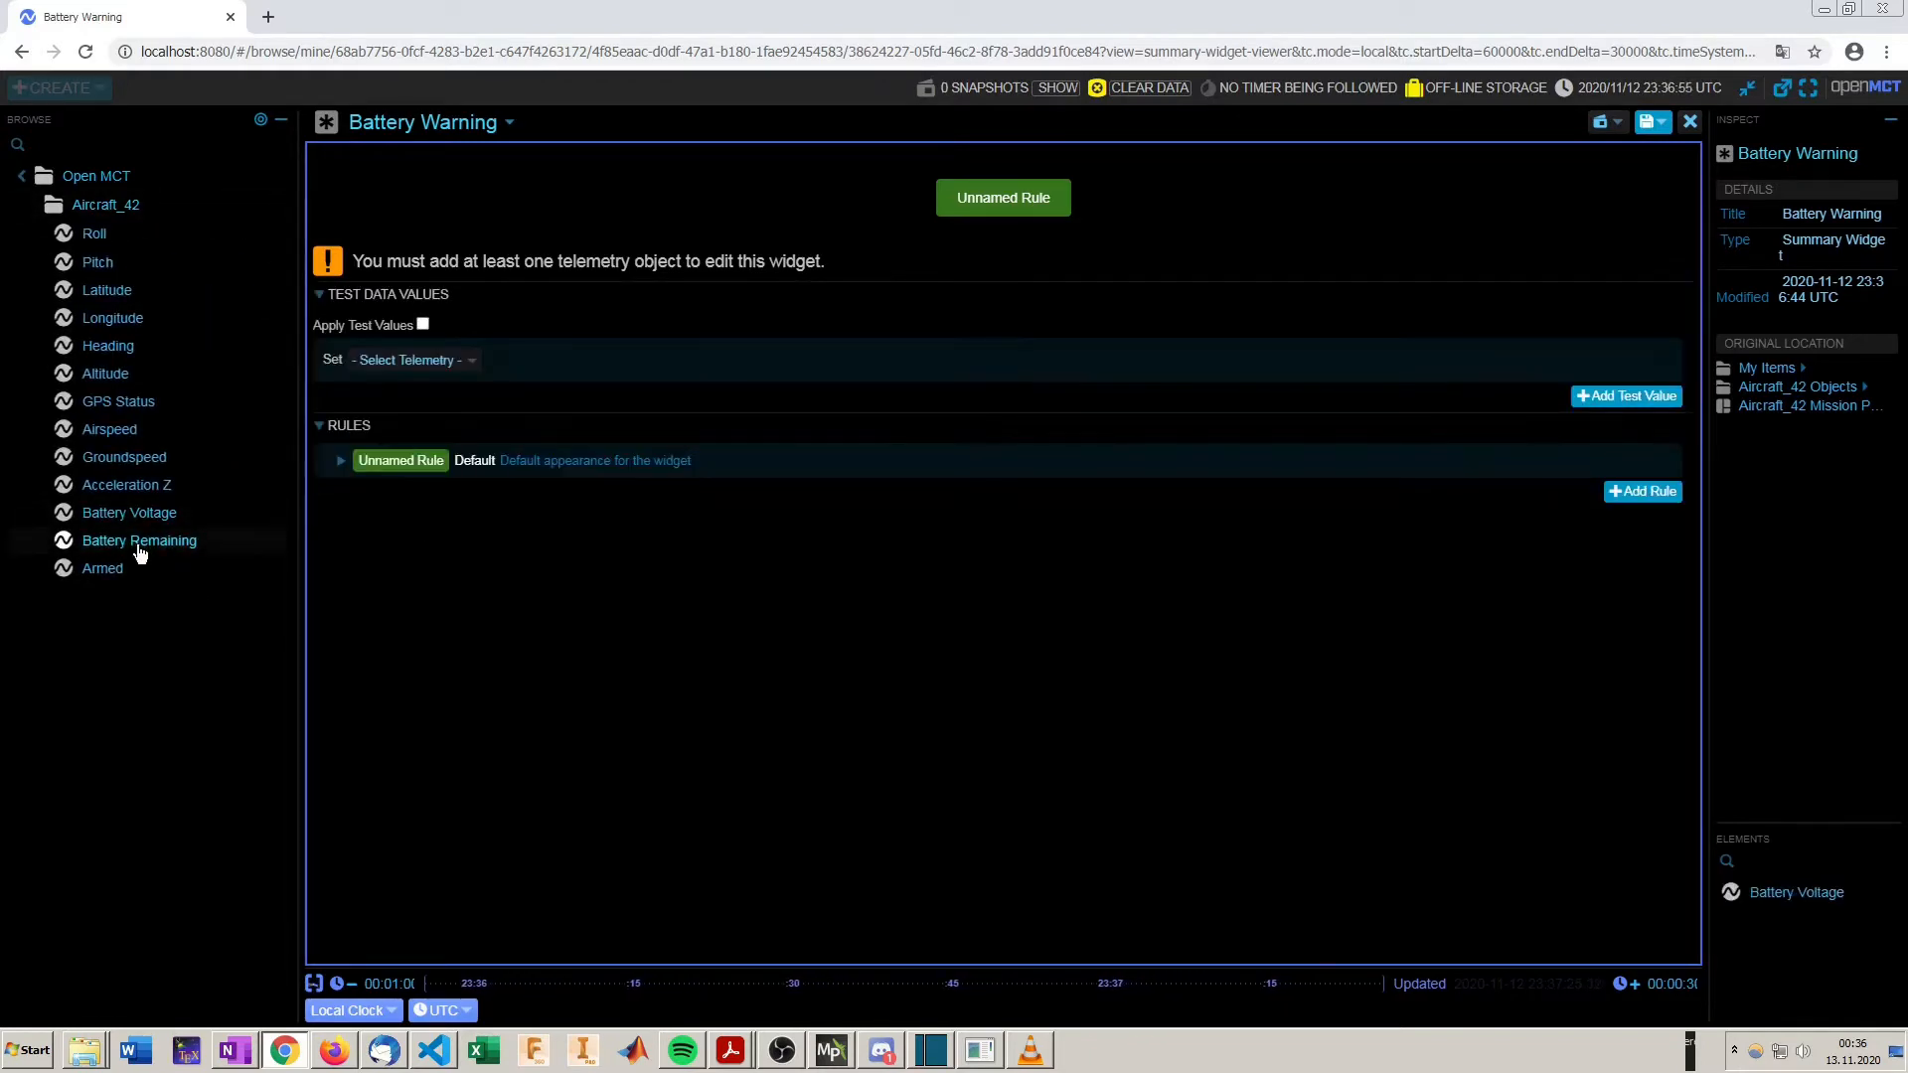
drag(850, 559, 851, 558)
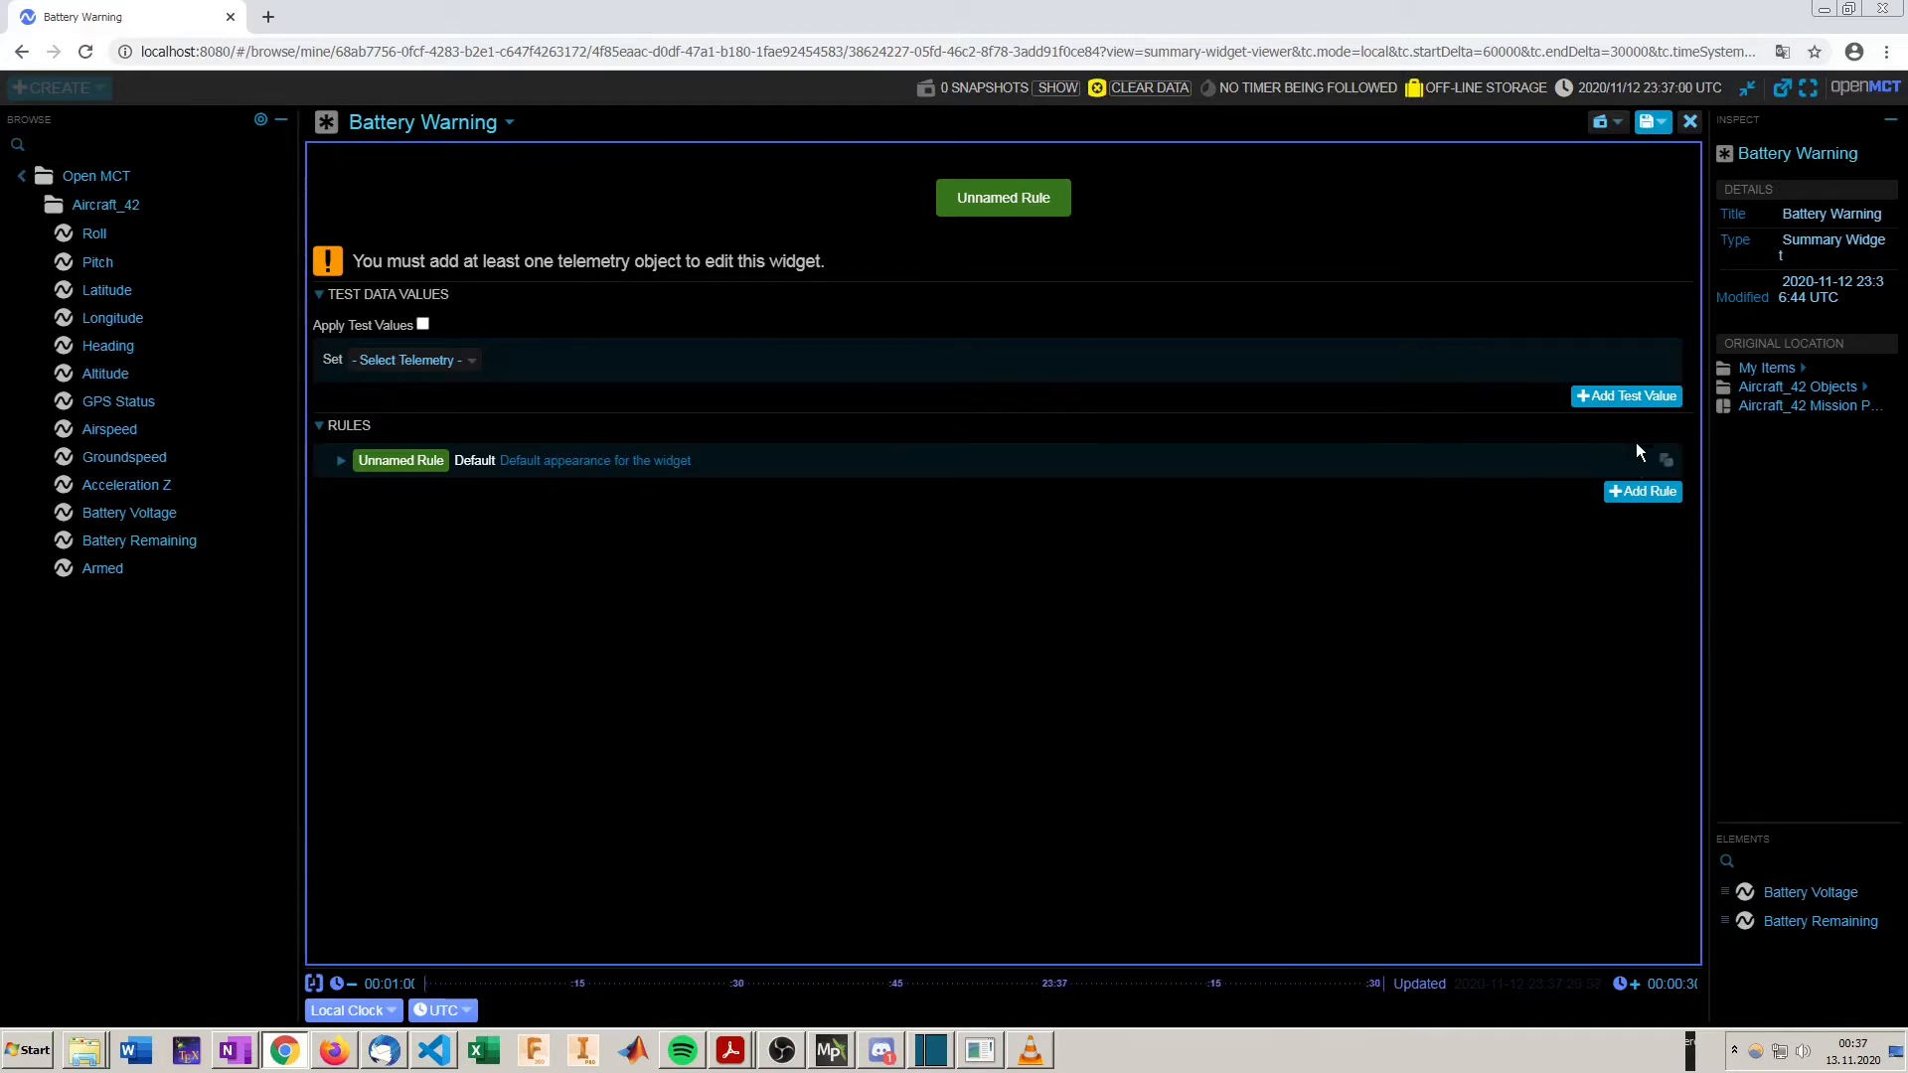
Step: Add a rule named "Okay" with a check mark icon and the label "Battery Okay"
click(1634, 494)
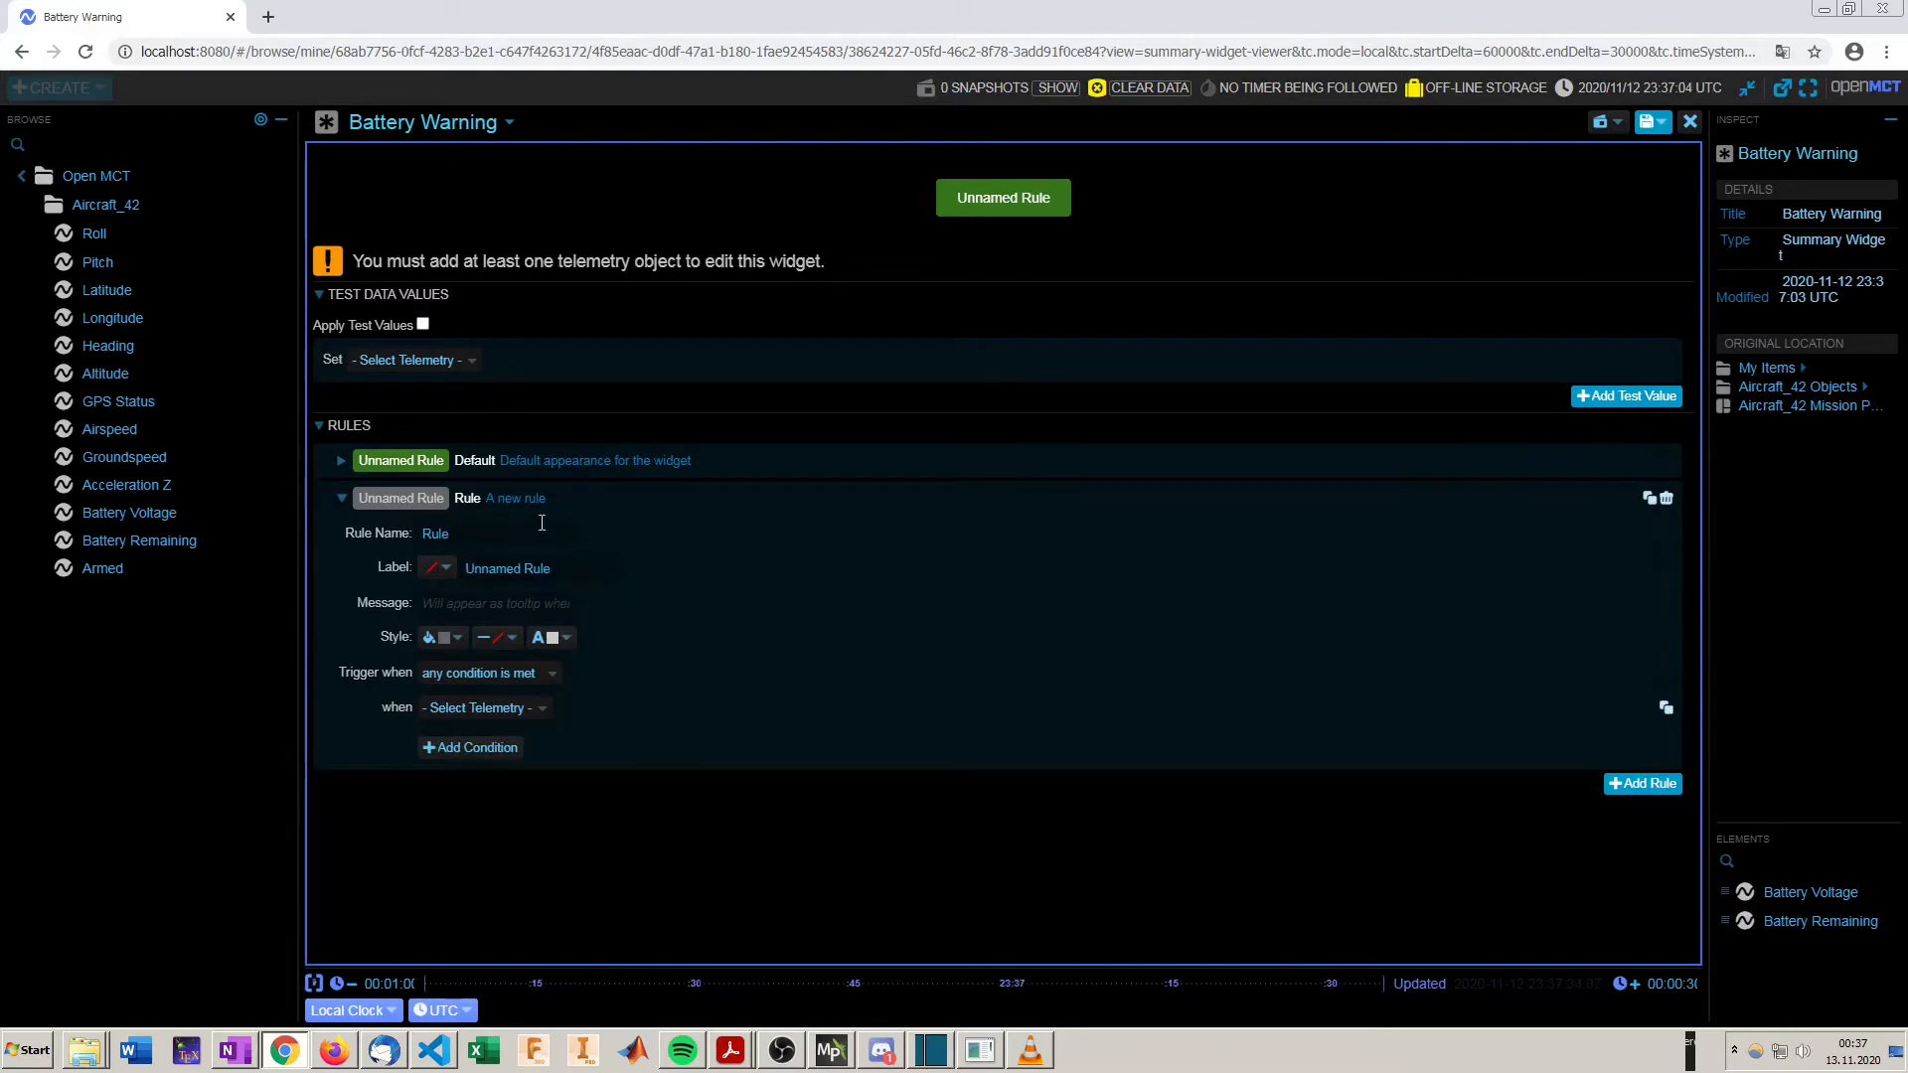
click(446, 568)
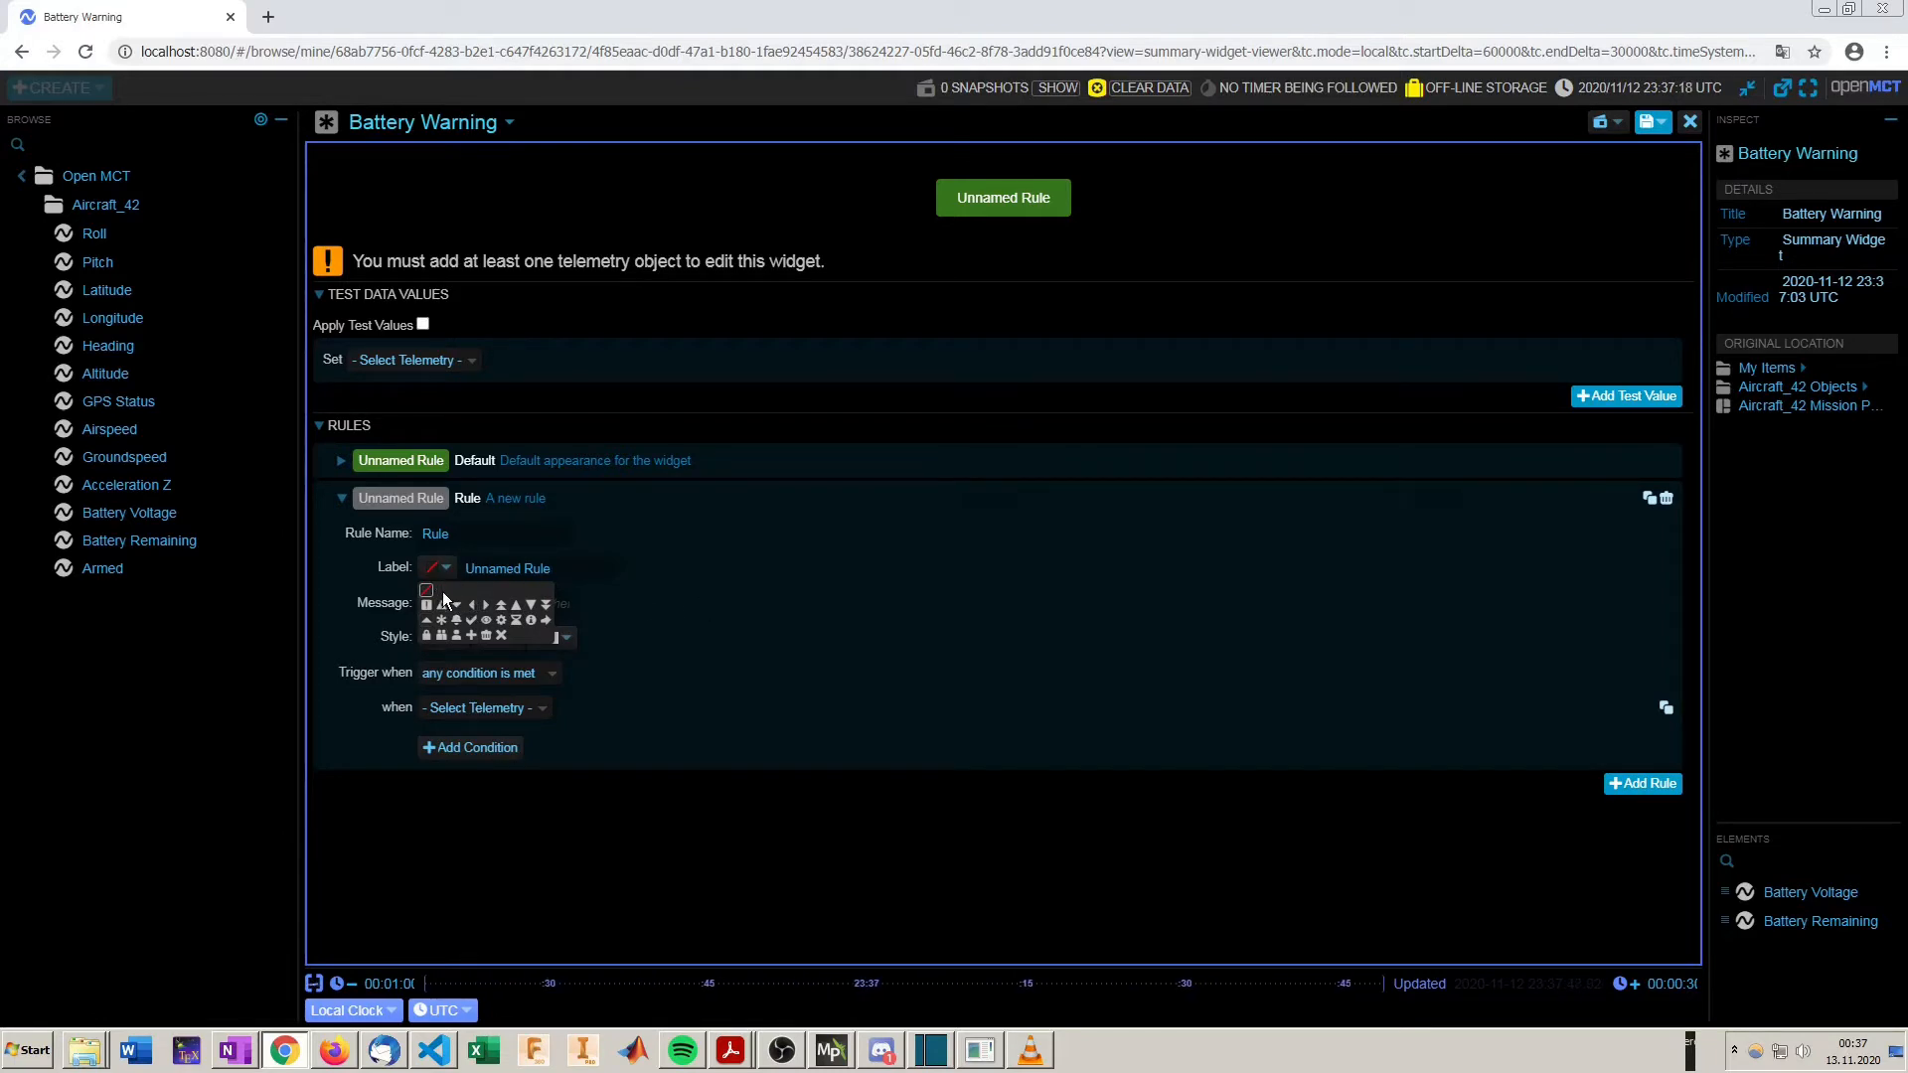
click(471, 620)
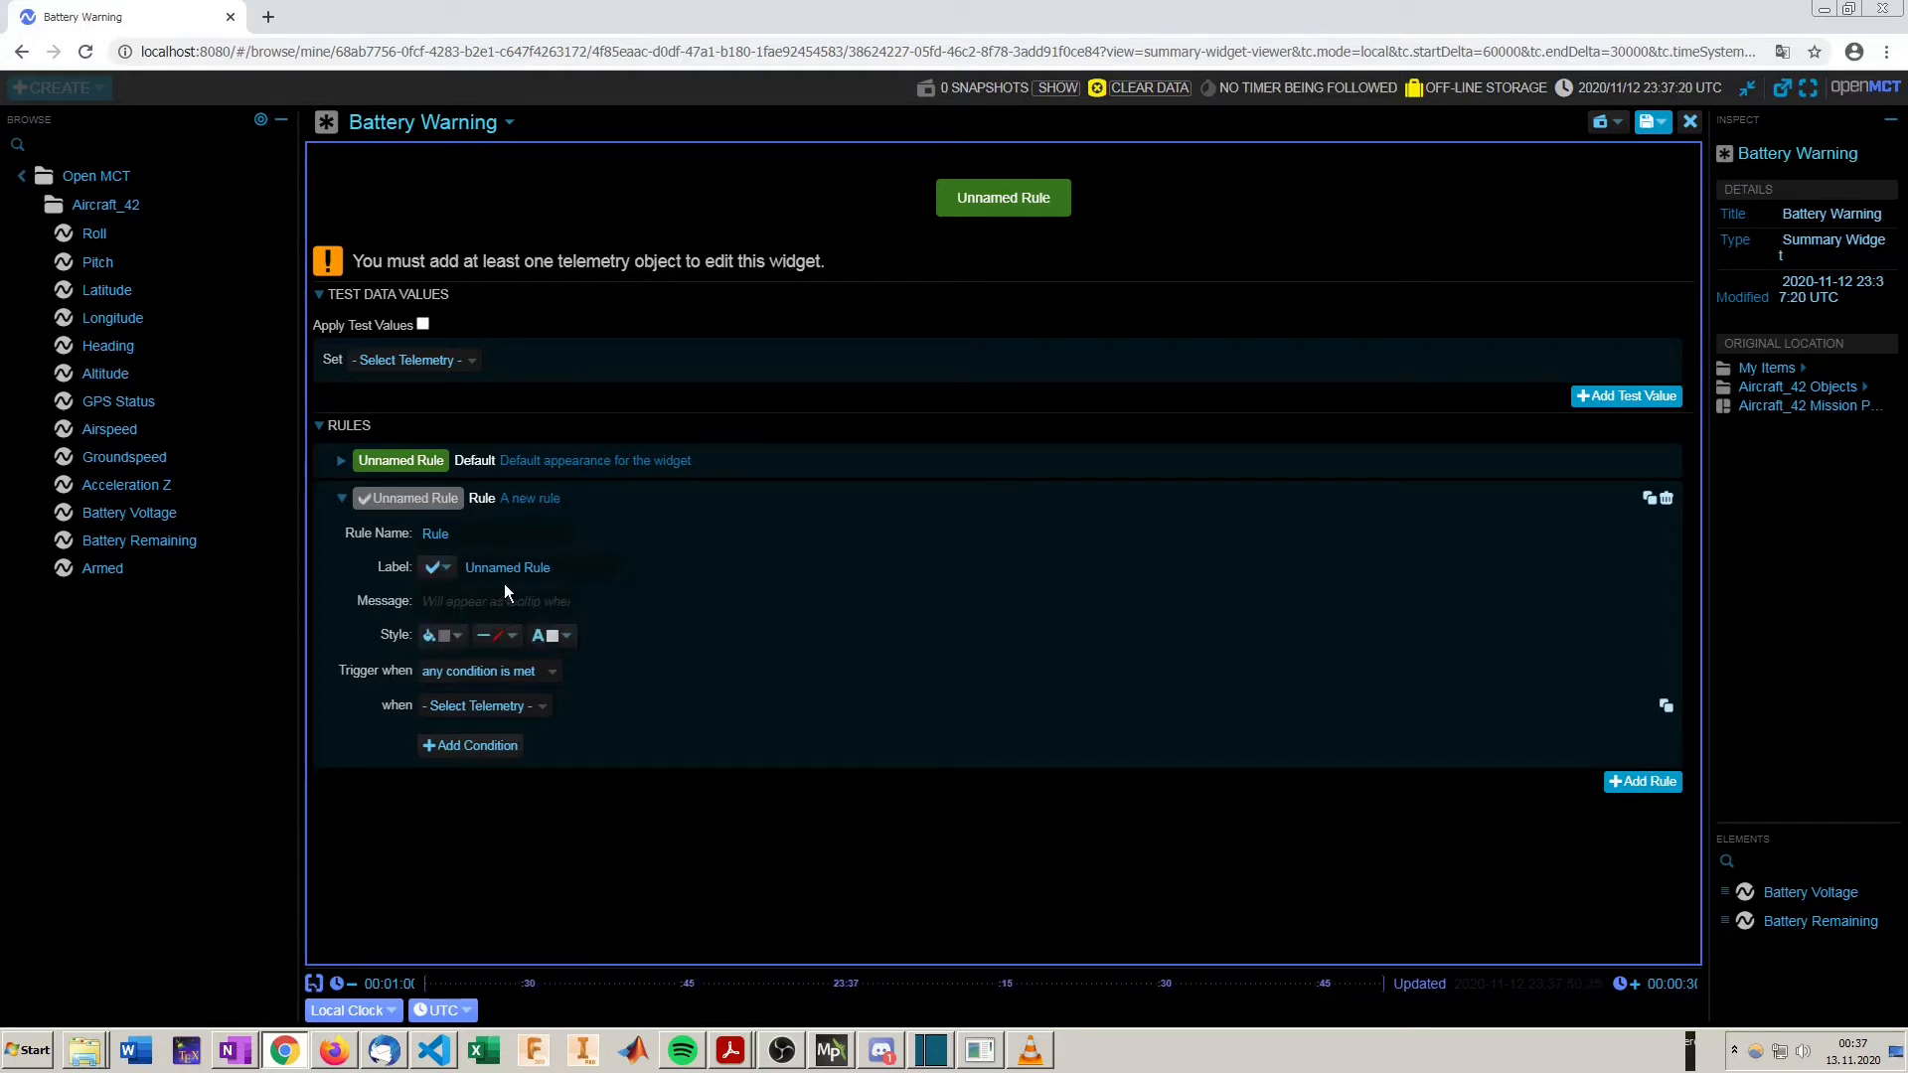
triple_click(566, 568)
text(Ba)
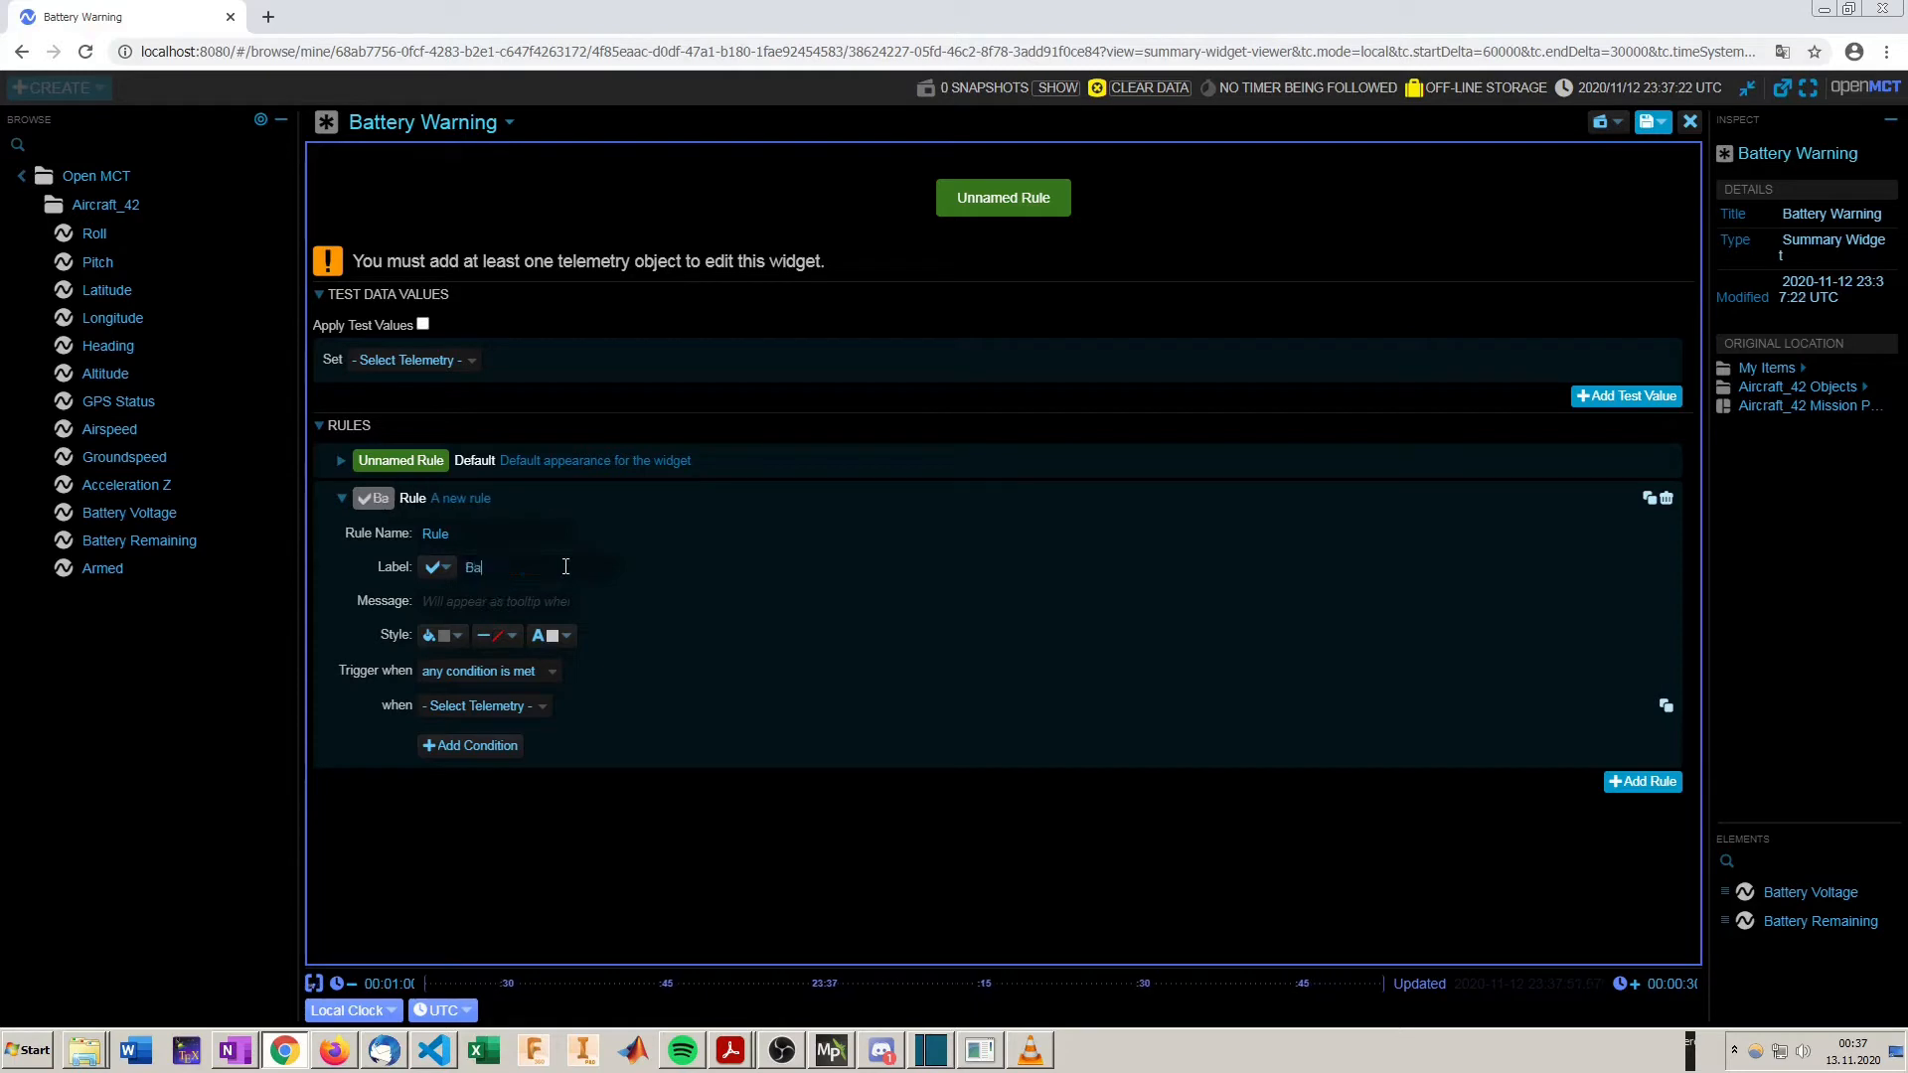
text(ttery Okay)
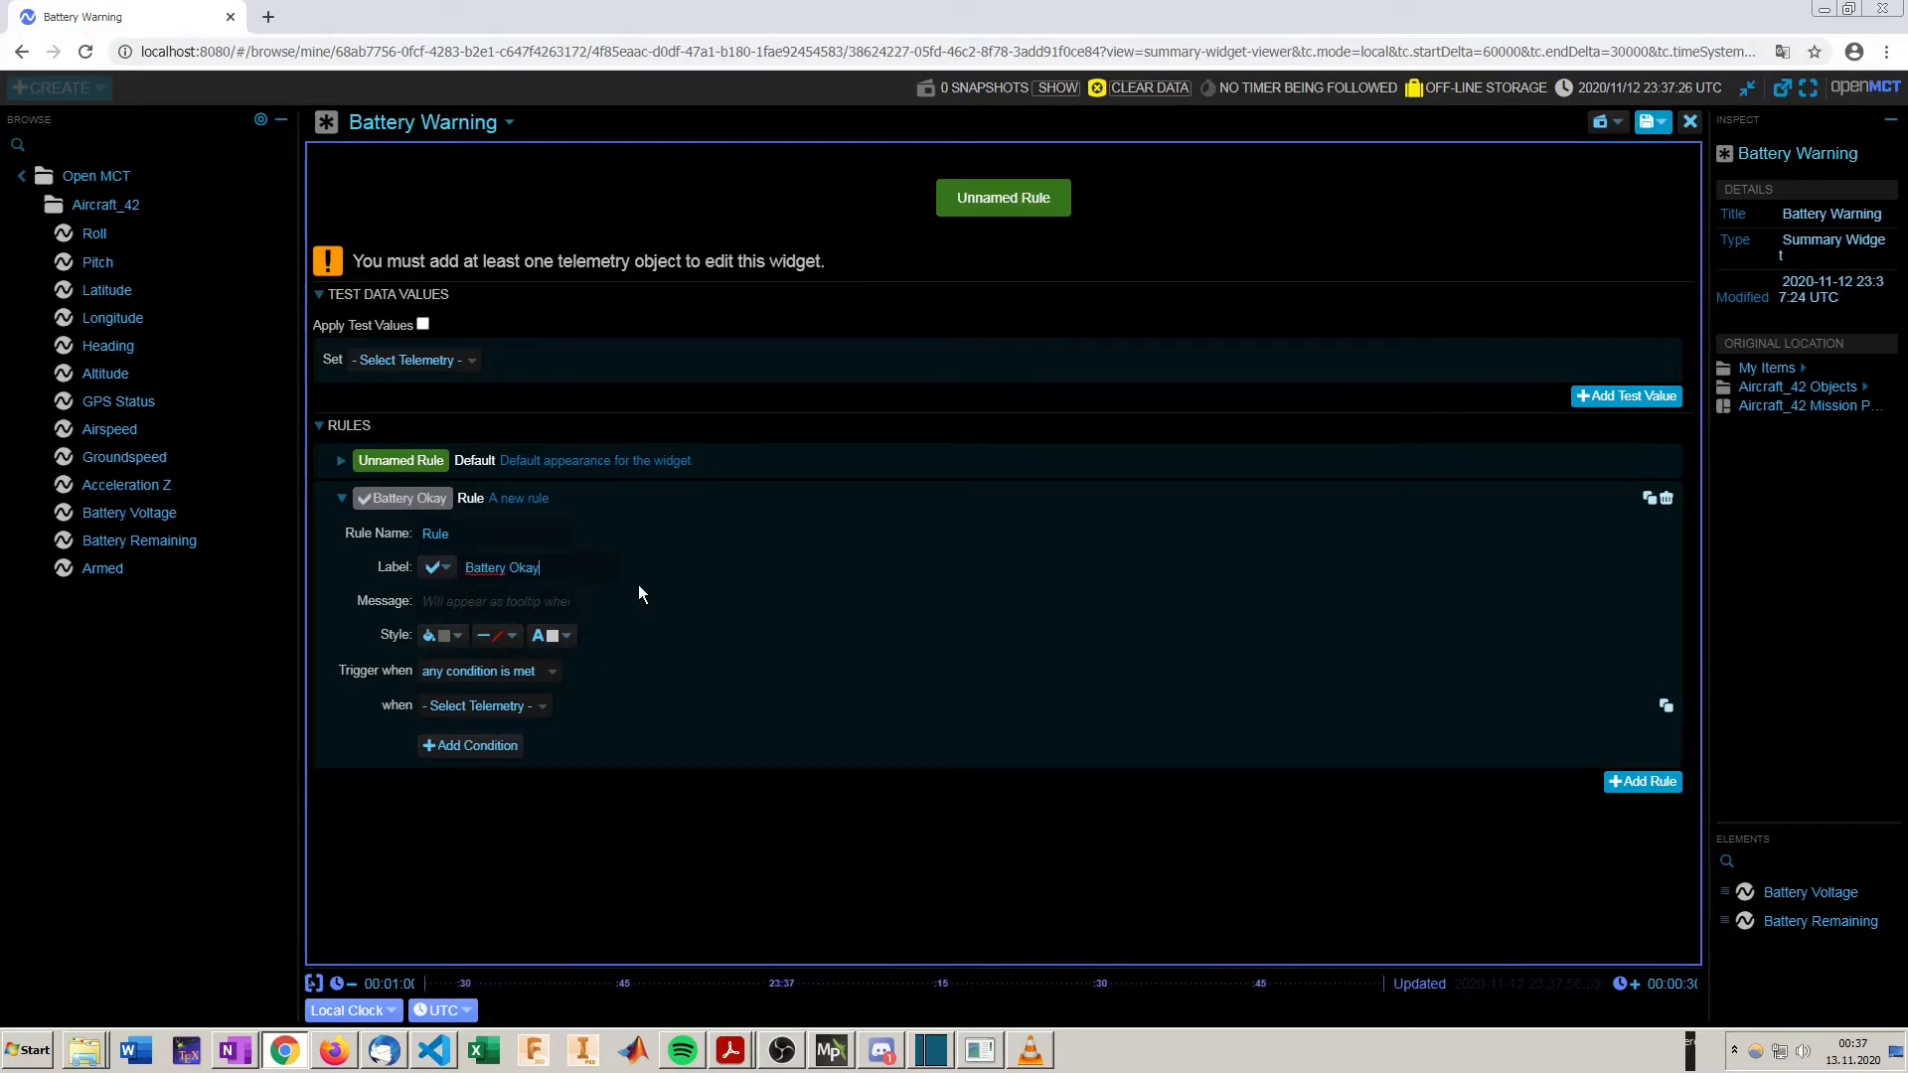
triple_click(488, 537)
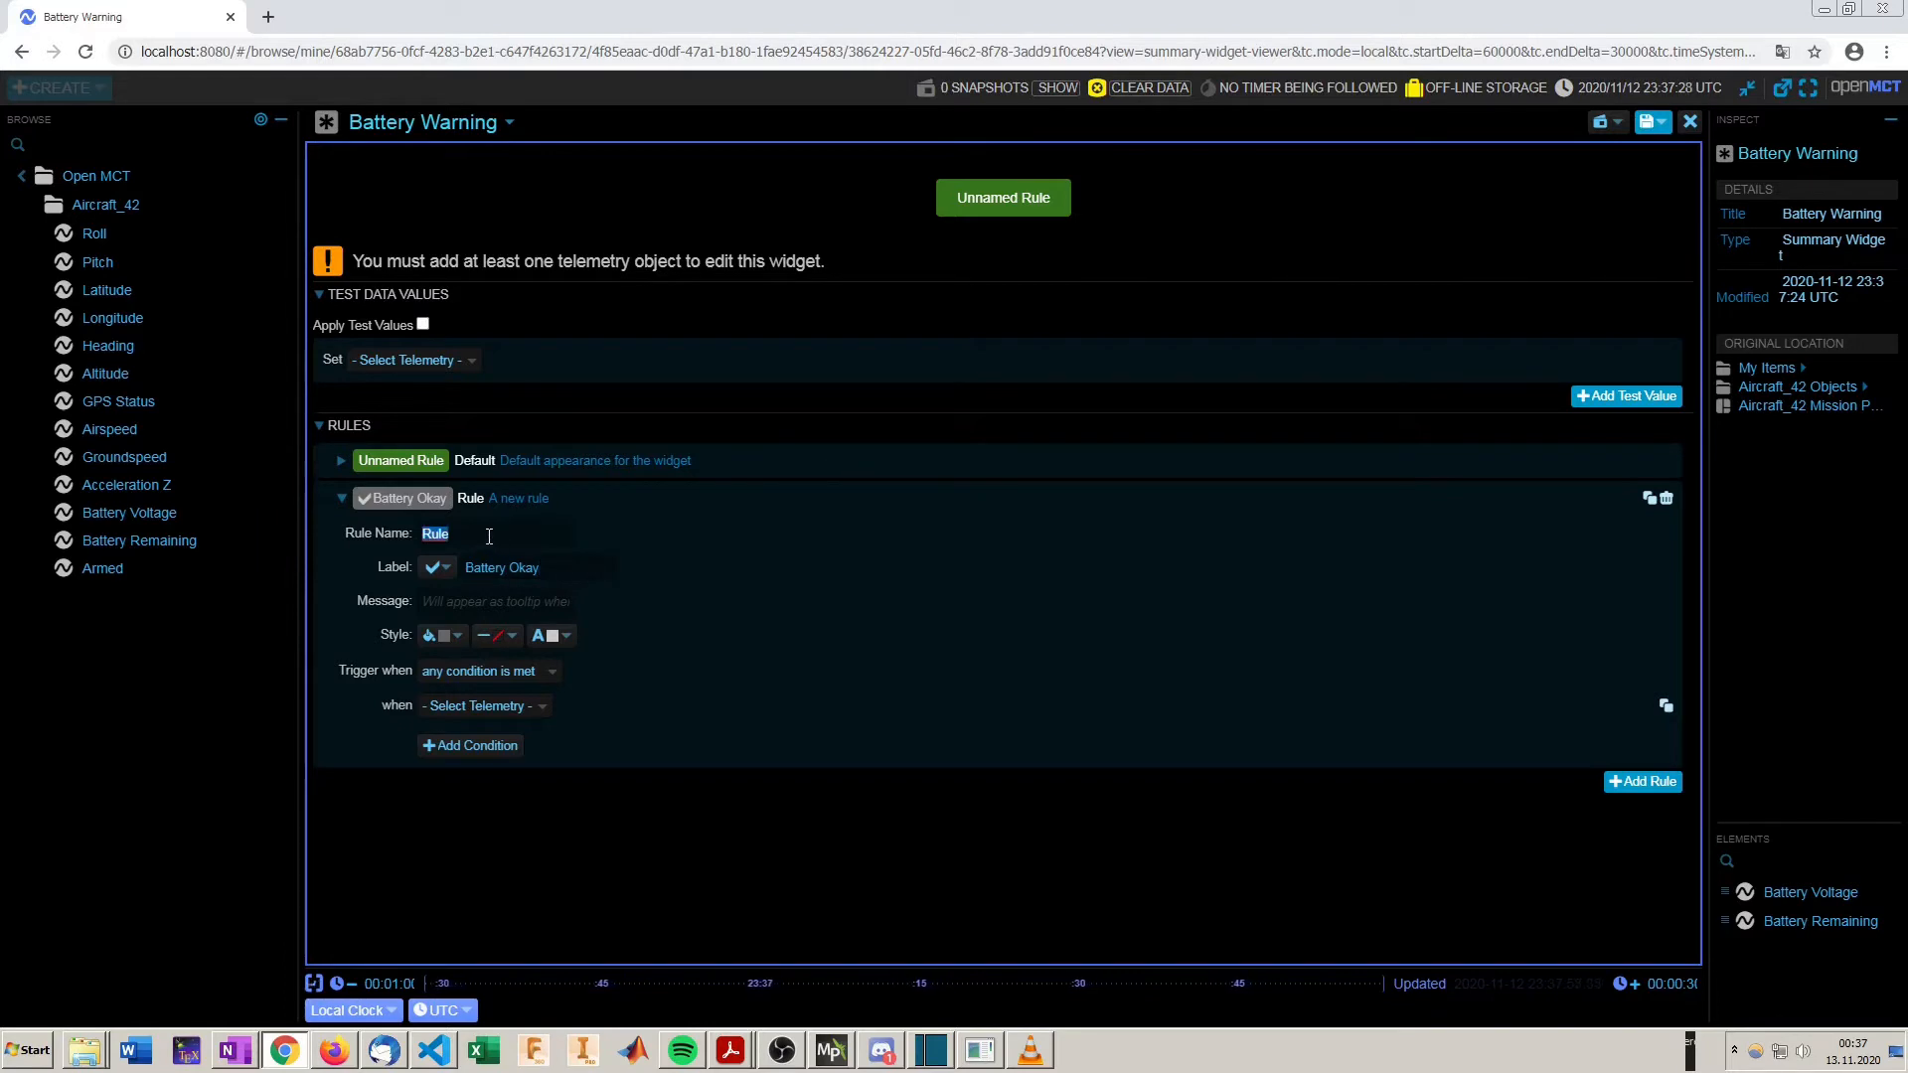
text(Okay)
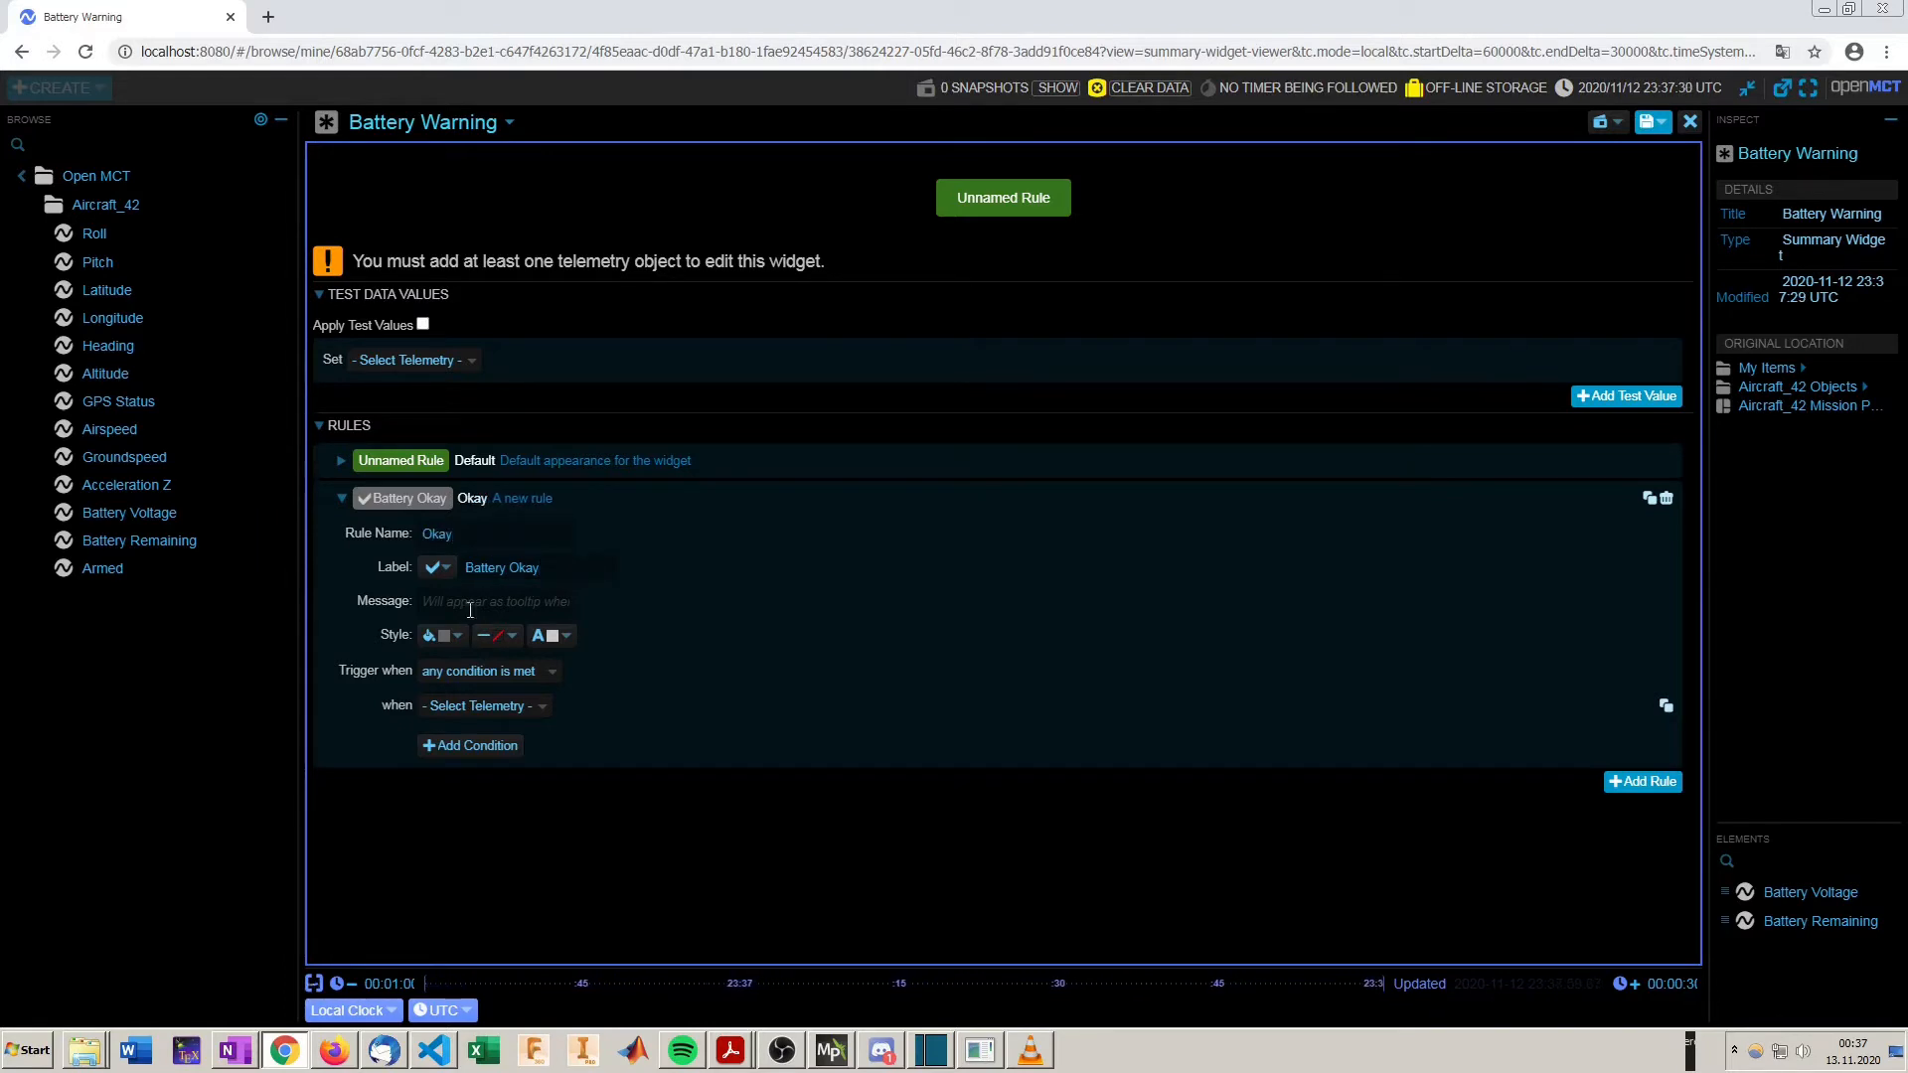
Step: Style the Okay rule with a dark green background, a white border and white text
click(443, 636)
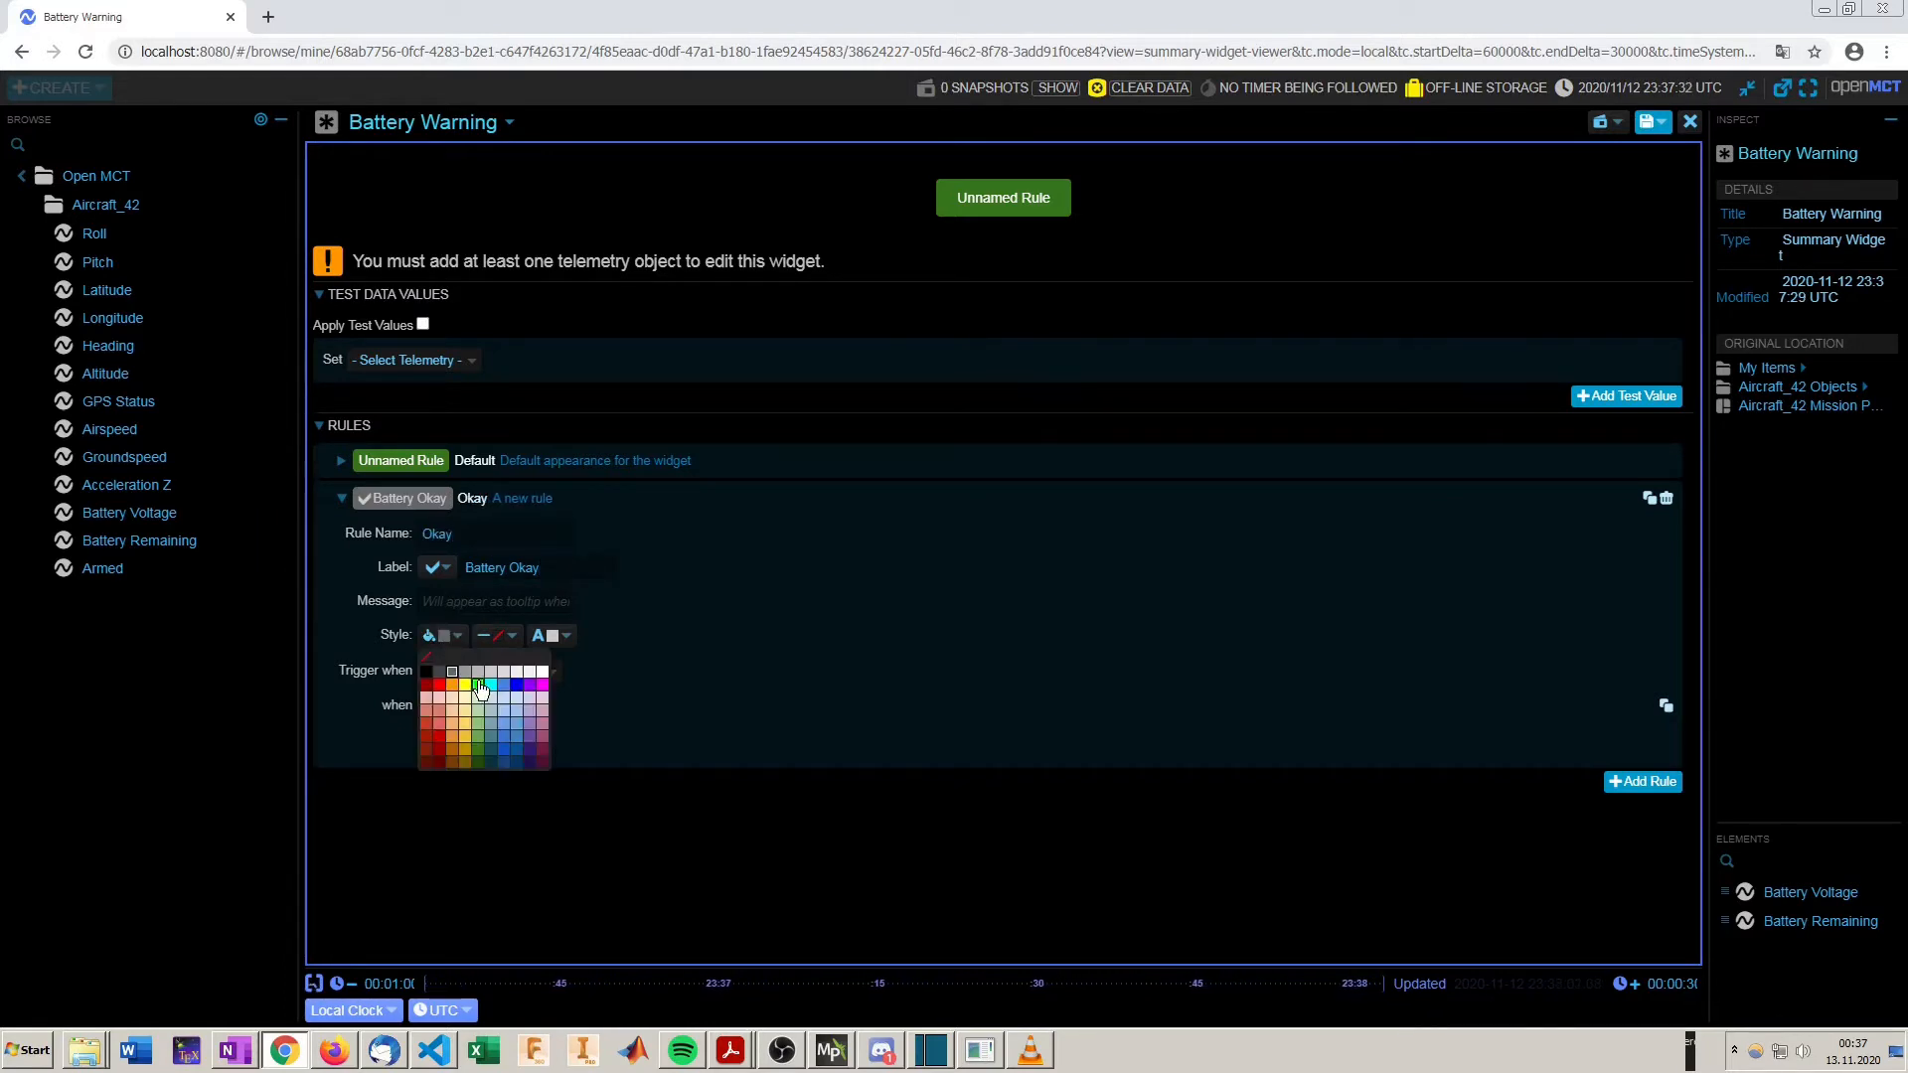
click(478, 689)
click(443, 636)
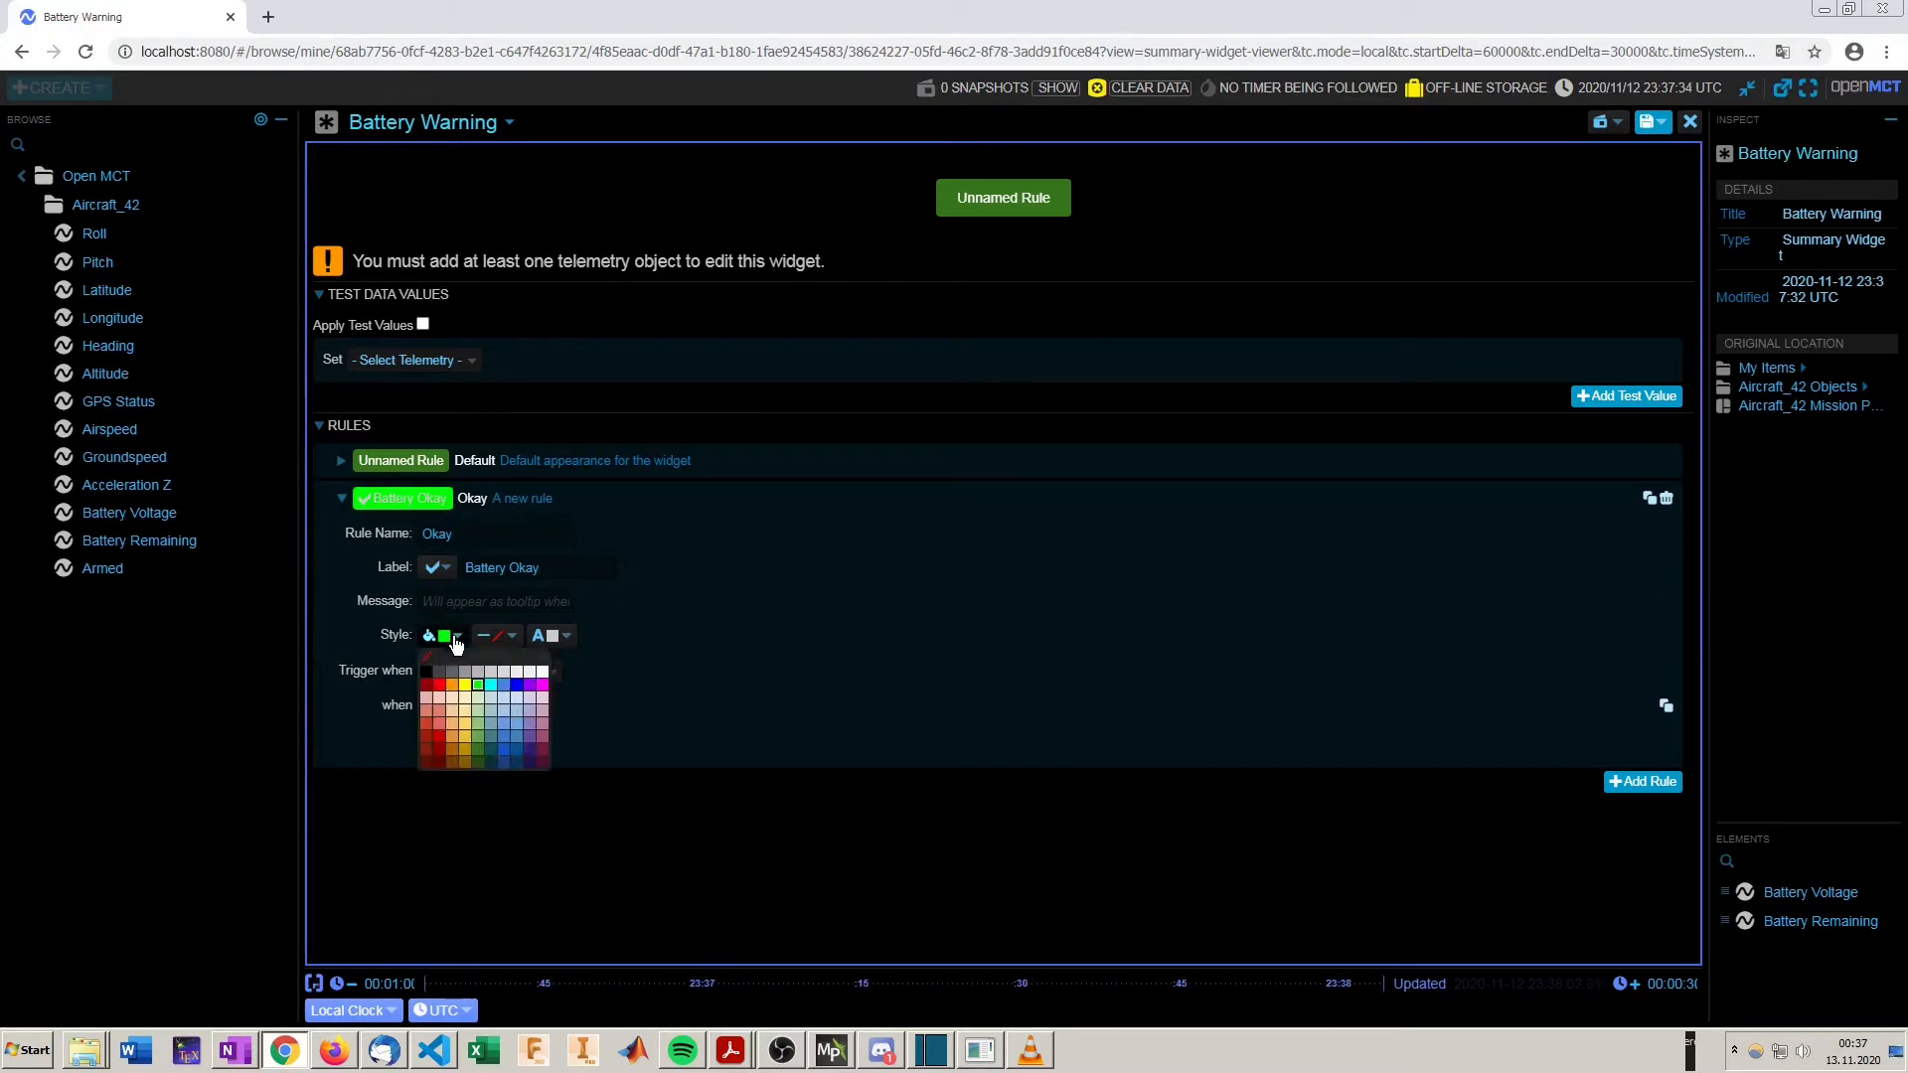
click(479, 745)
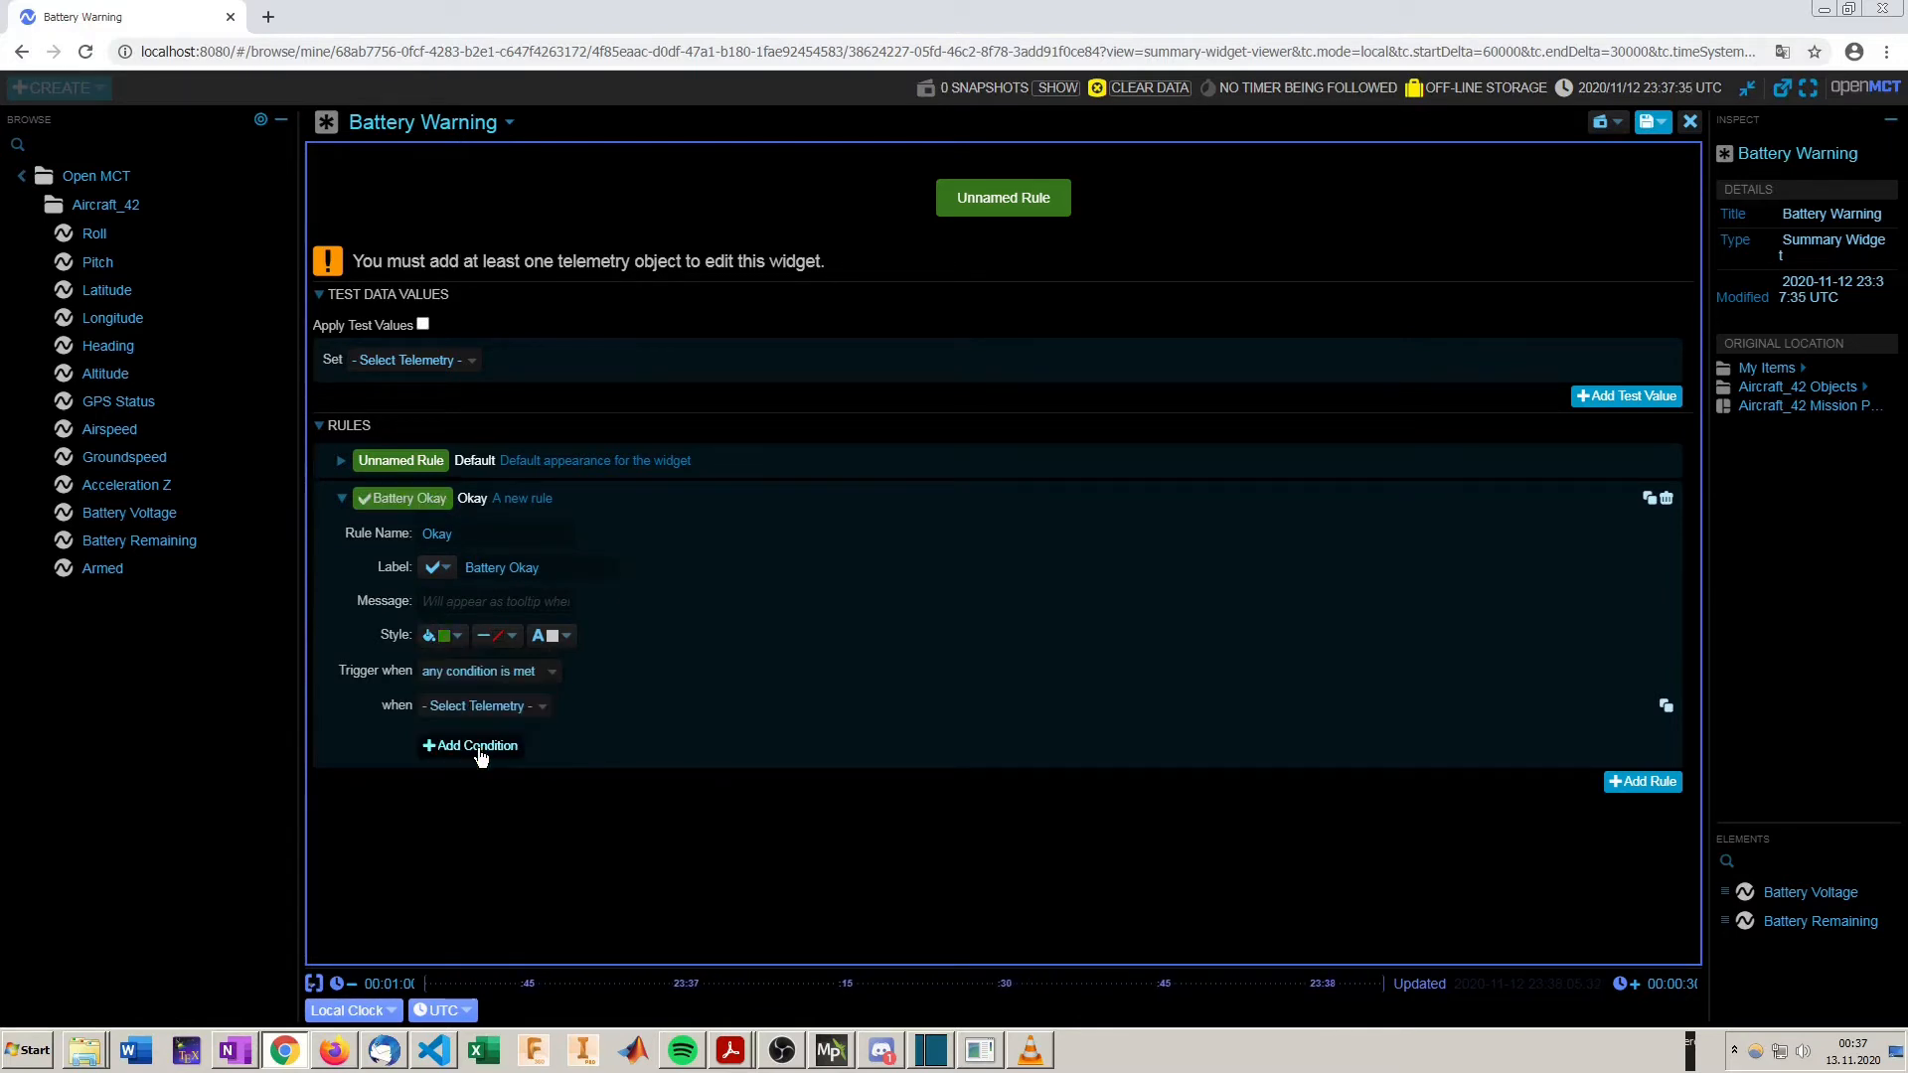
click(511, 637)
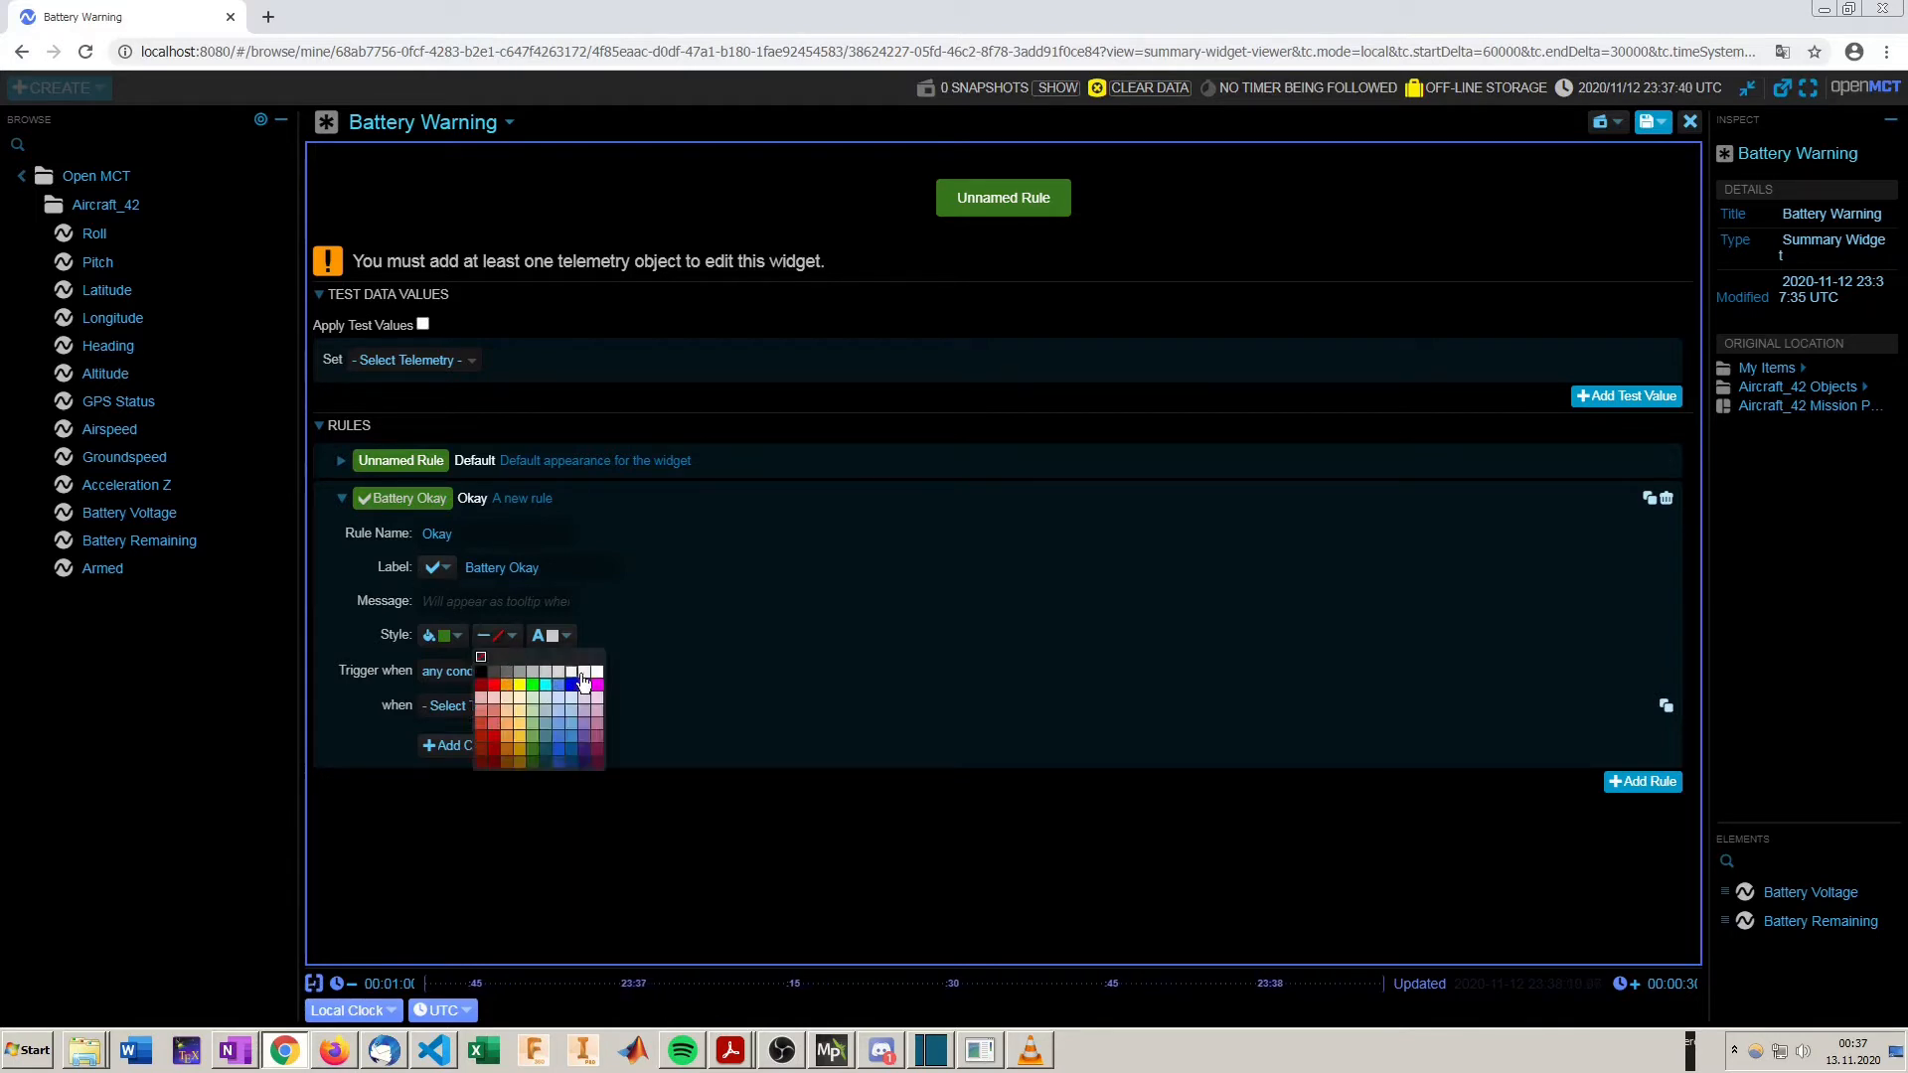
click(597, 678)
click(552, 636)
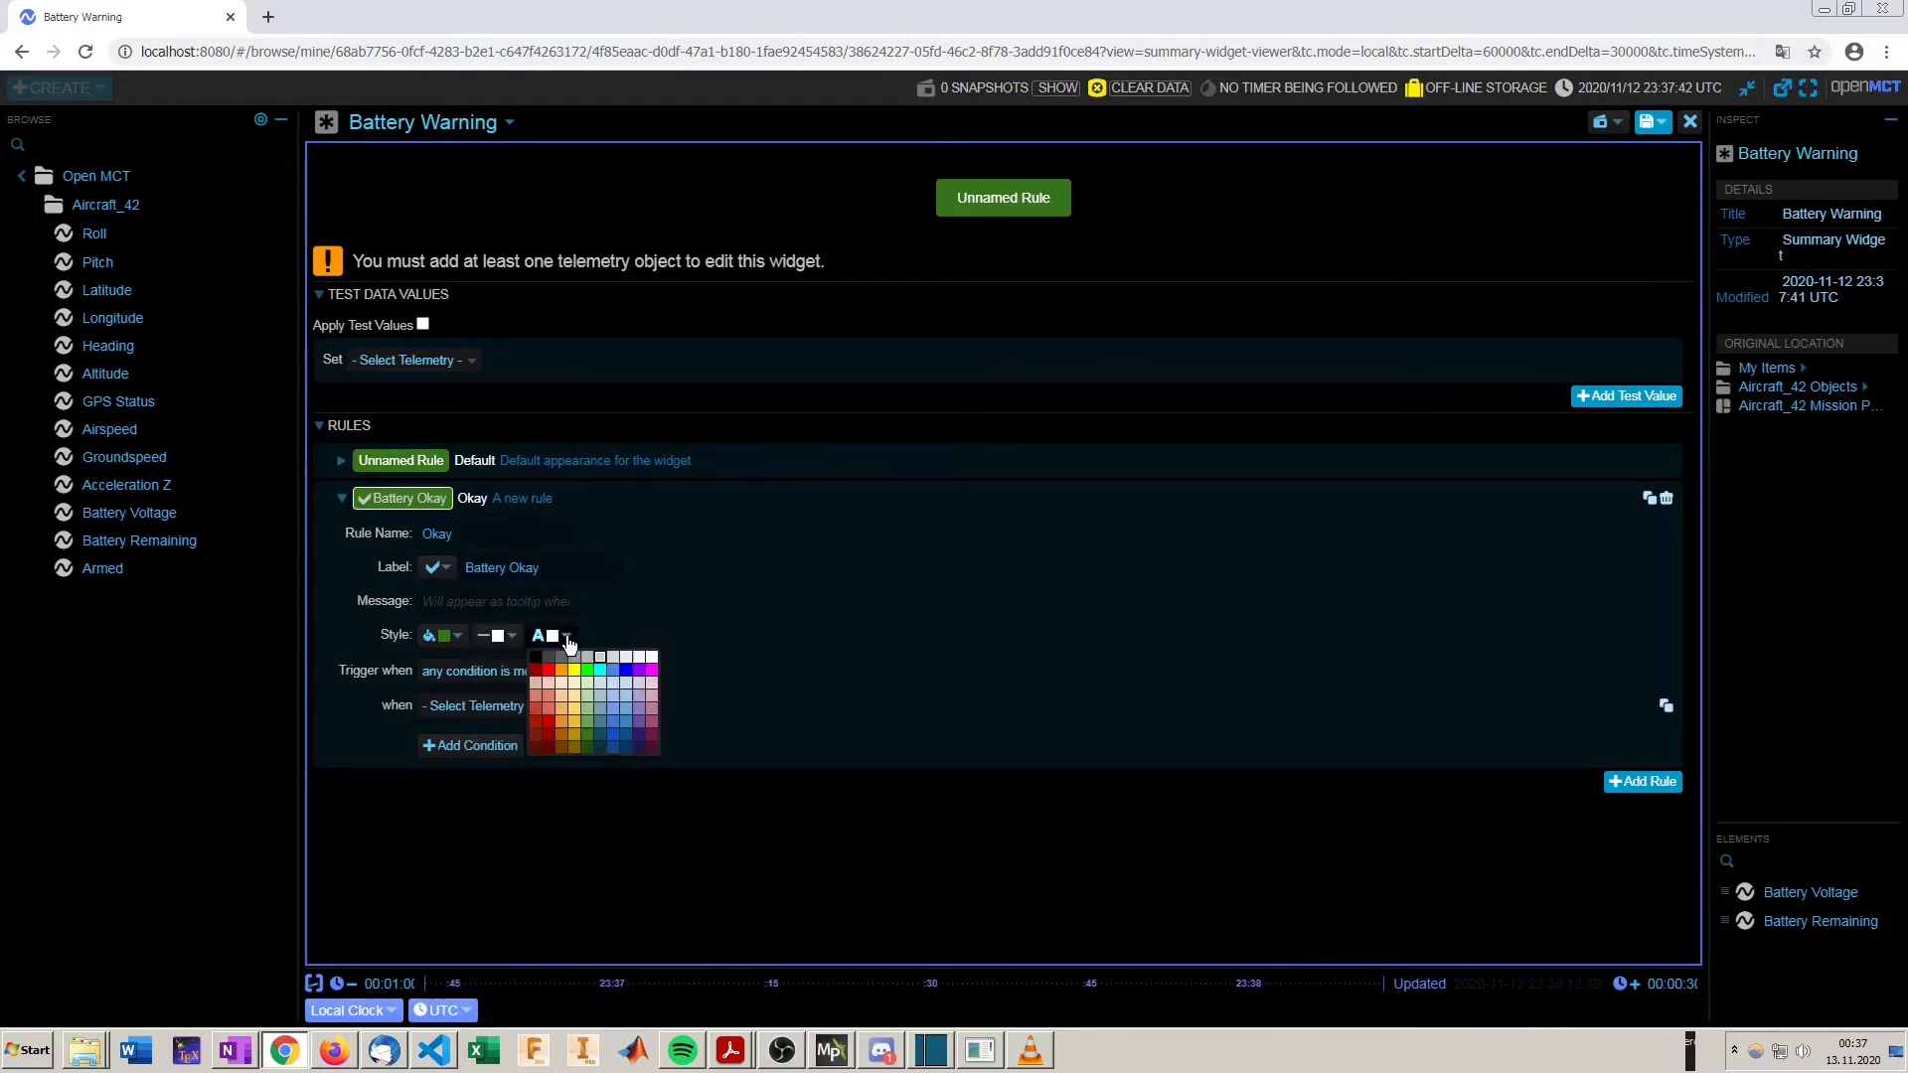
click(649, 676)
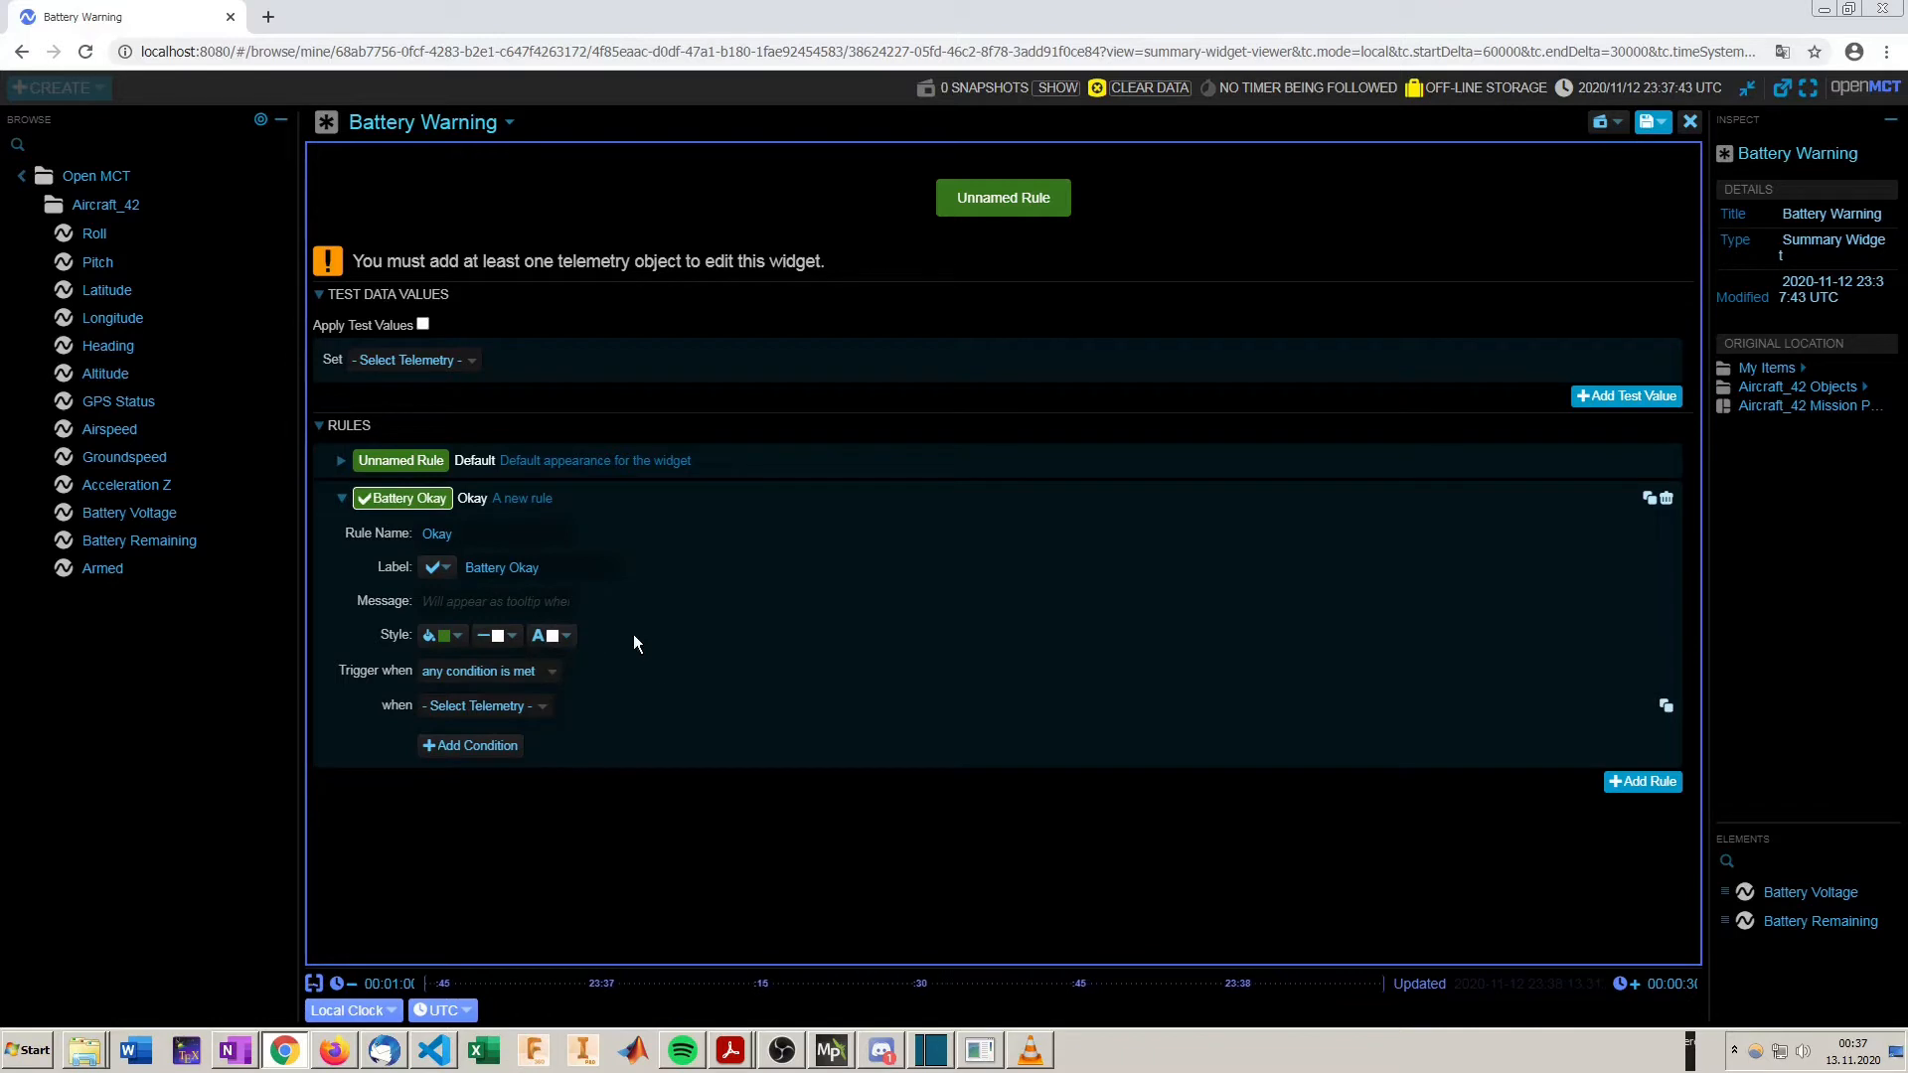
Step: Remove the border color from the Okay rule's style
click(508, 638)
click(530, 657)
click(501, 637)
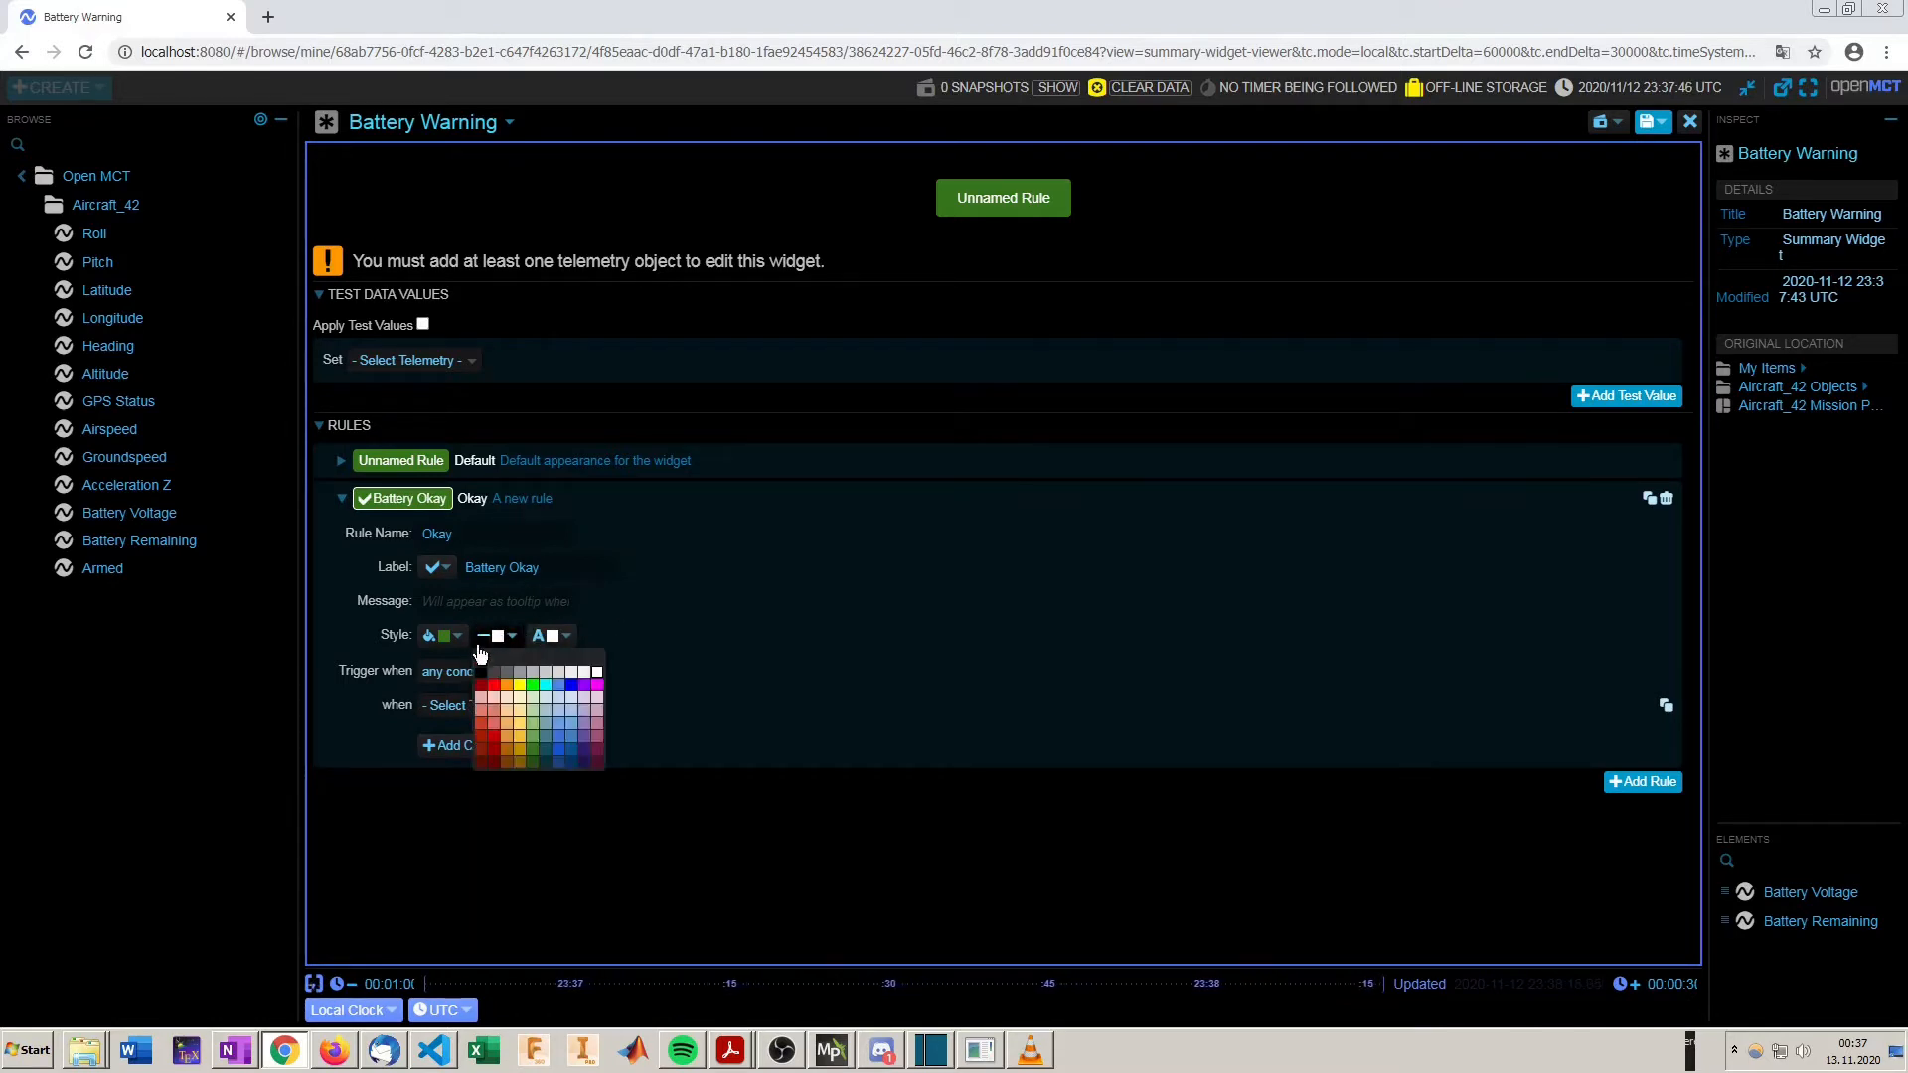
click(482, 657)
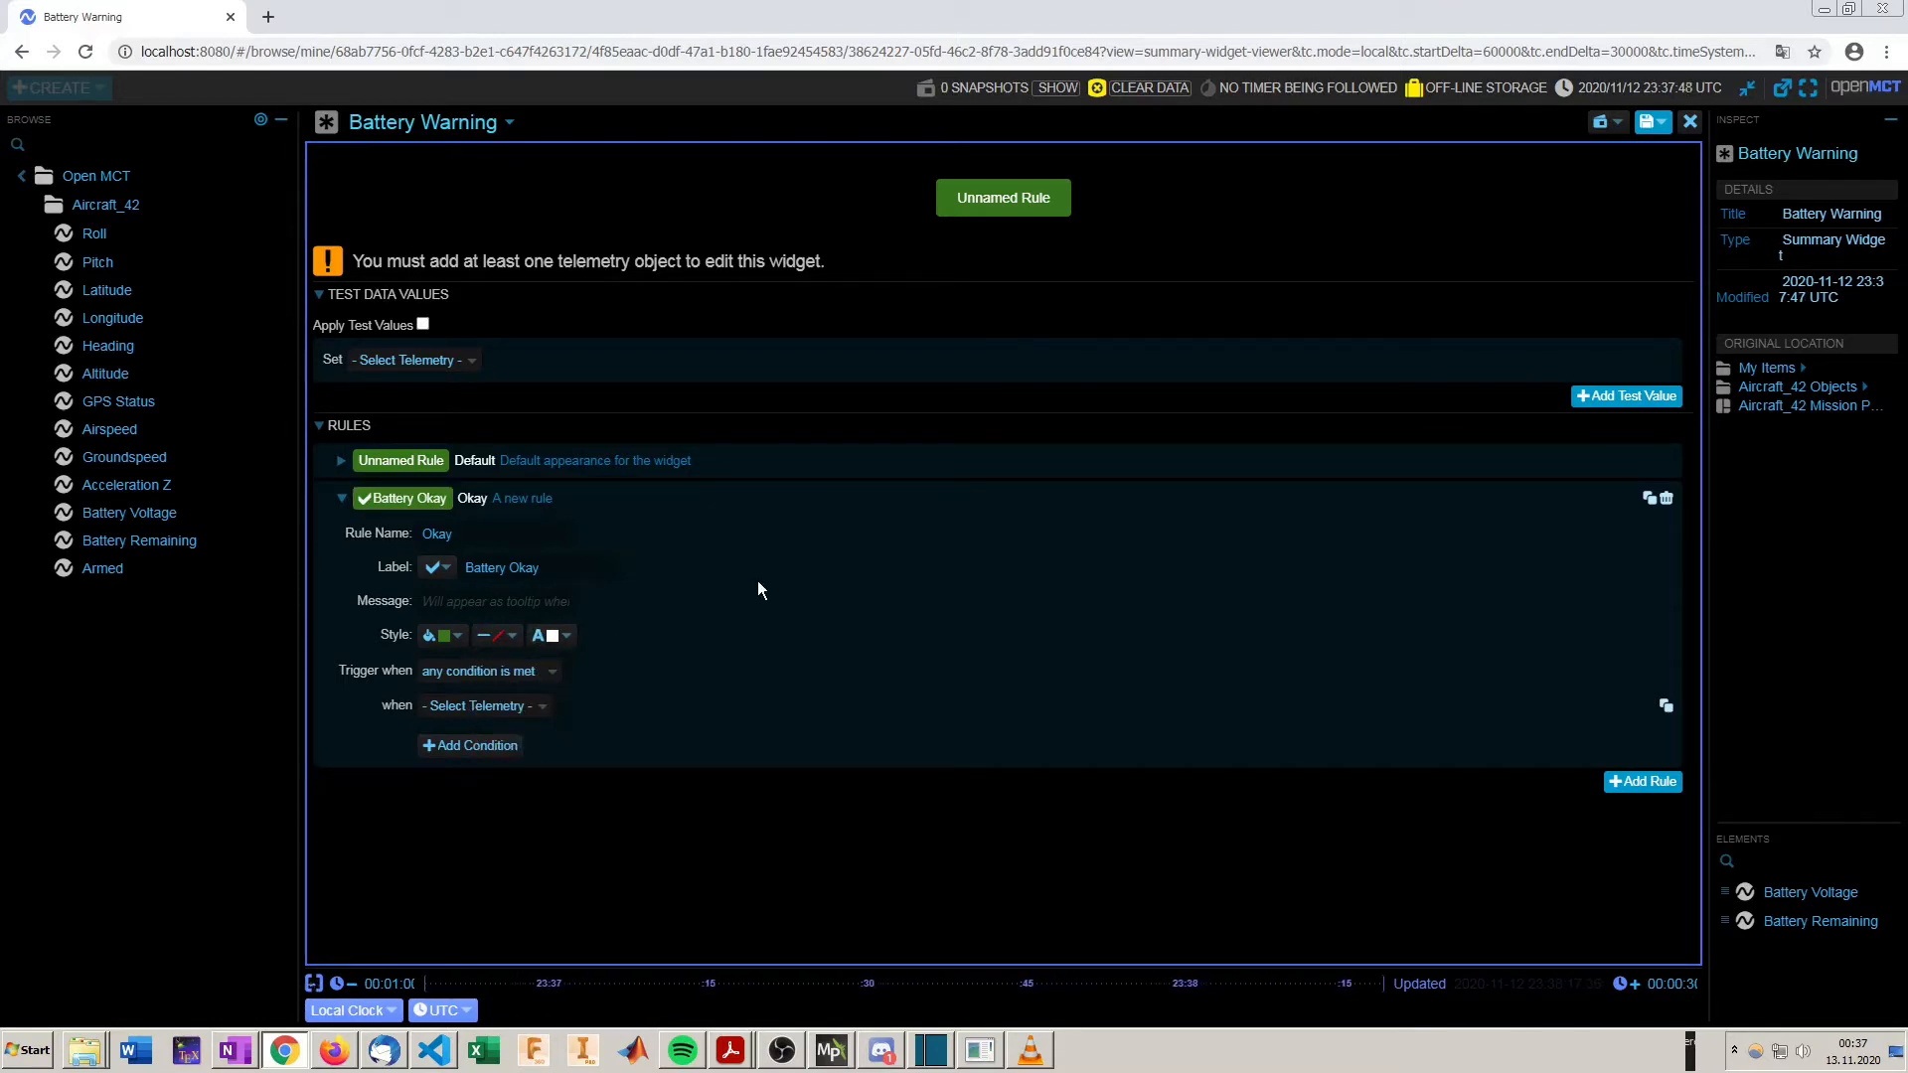
Step: Trigger the Okay rule when all conditions are met, with Battery Voltage's V greater than 20 as the first condition
click(545, 679)
click(516, 703)
click(531, 708)
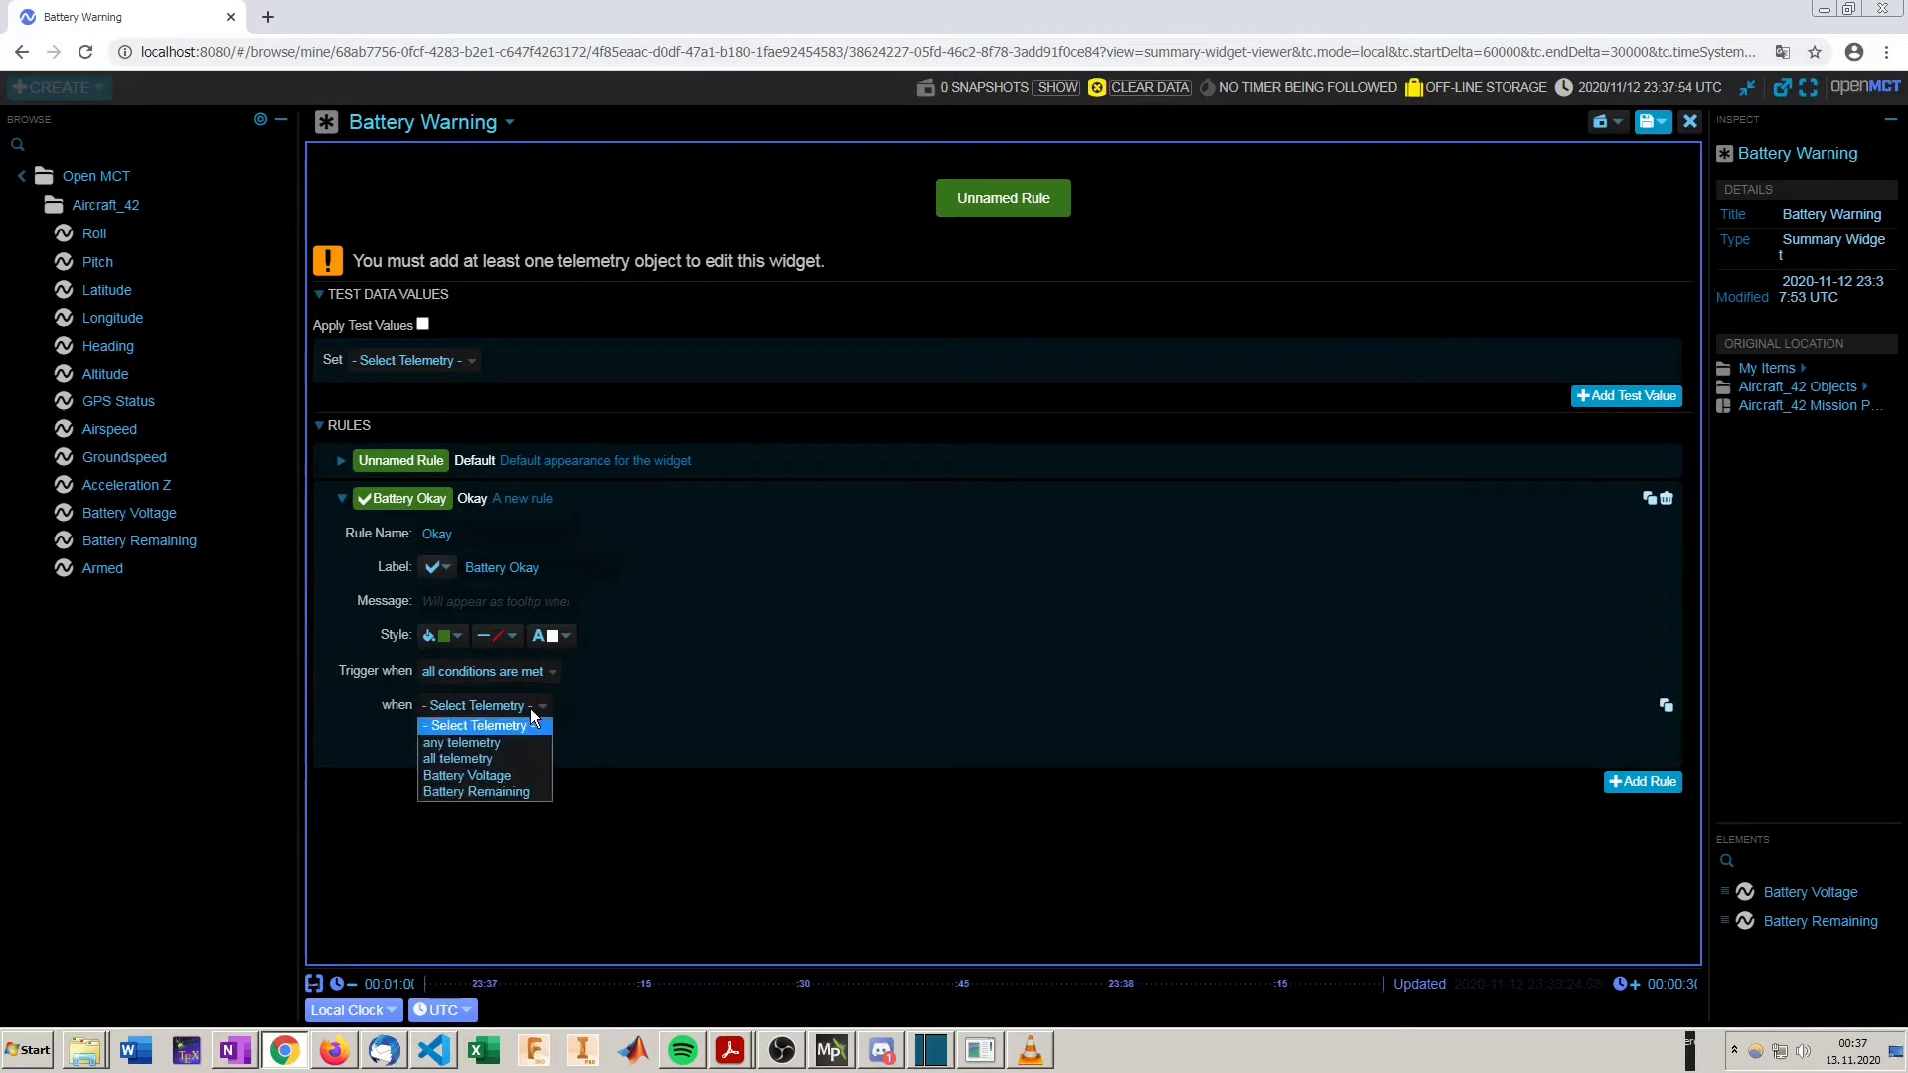
click(497, 774)
click(646, 707)
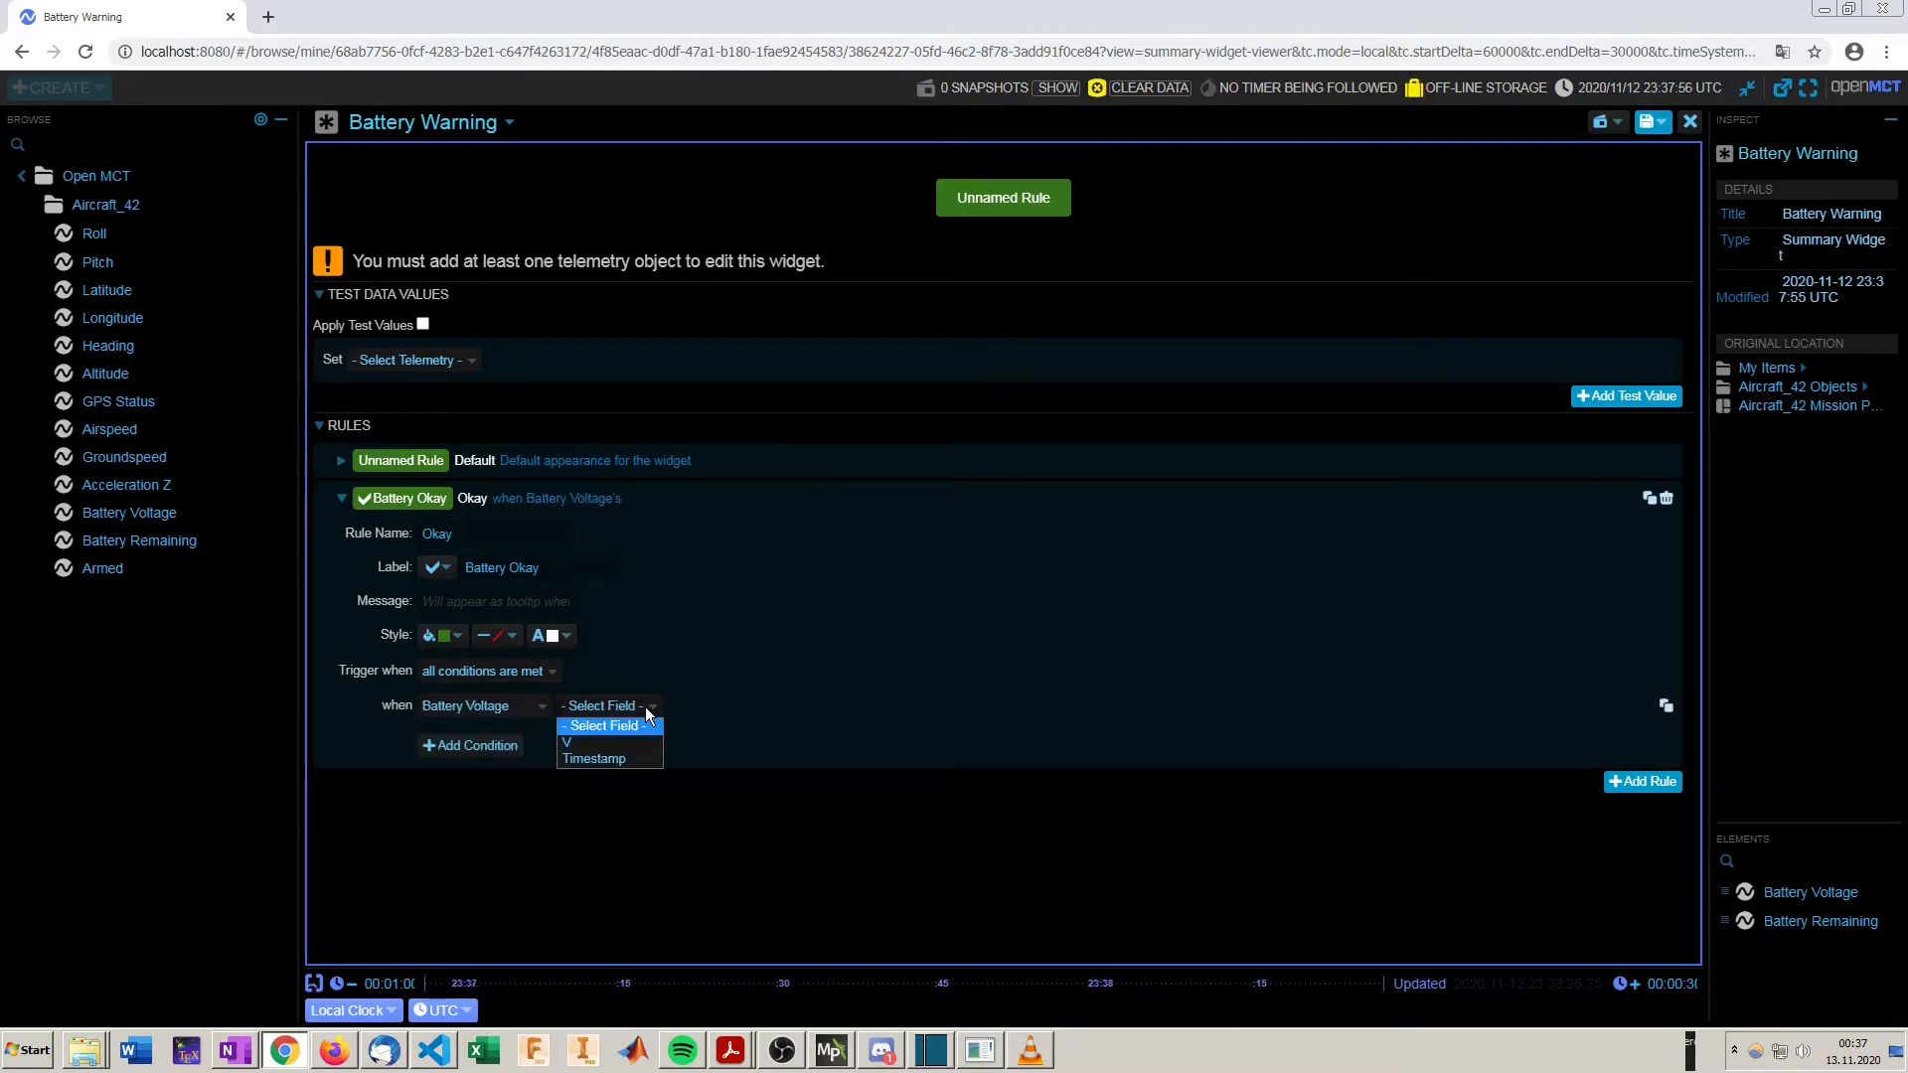
click(576, 743)
click(761, 707)
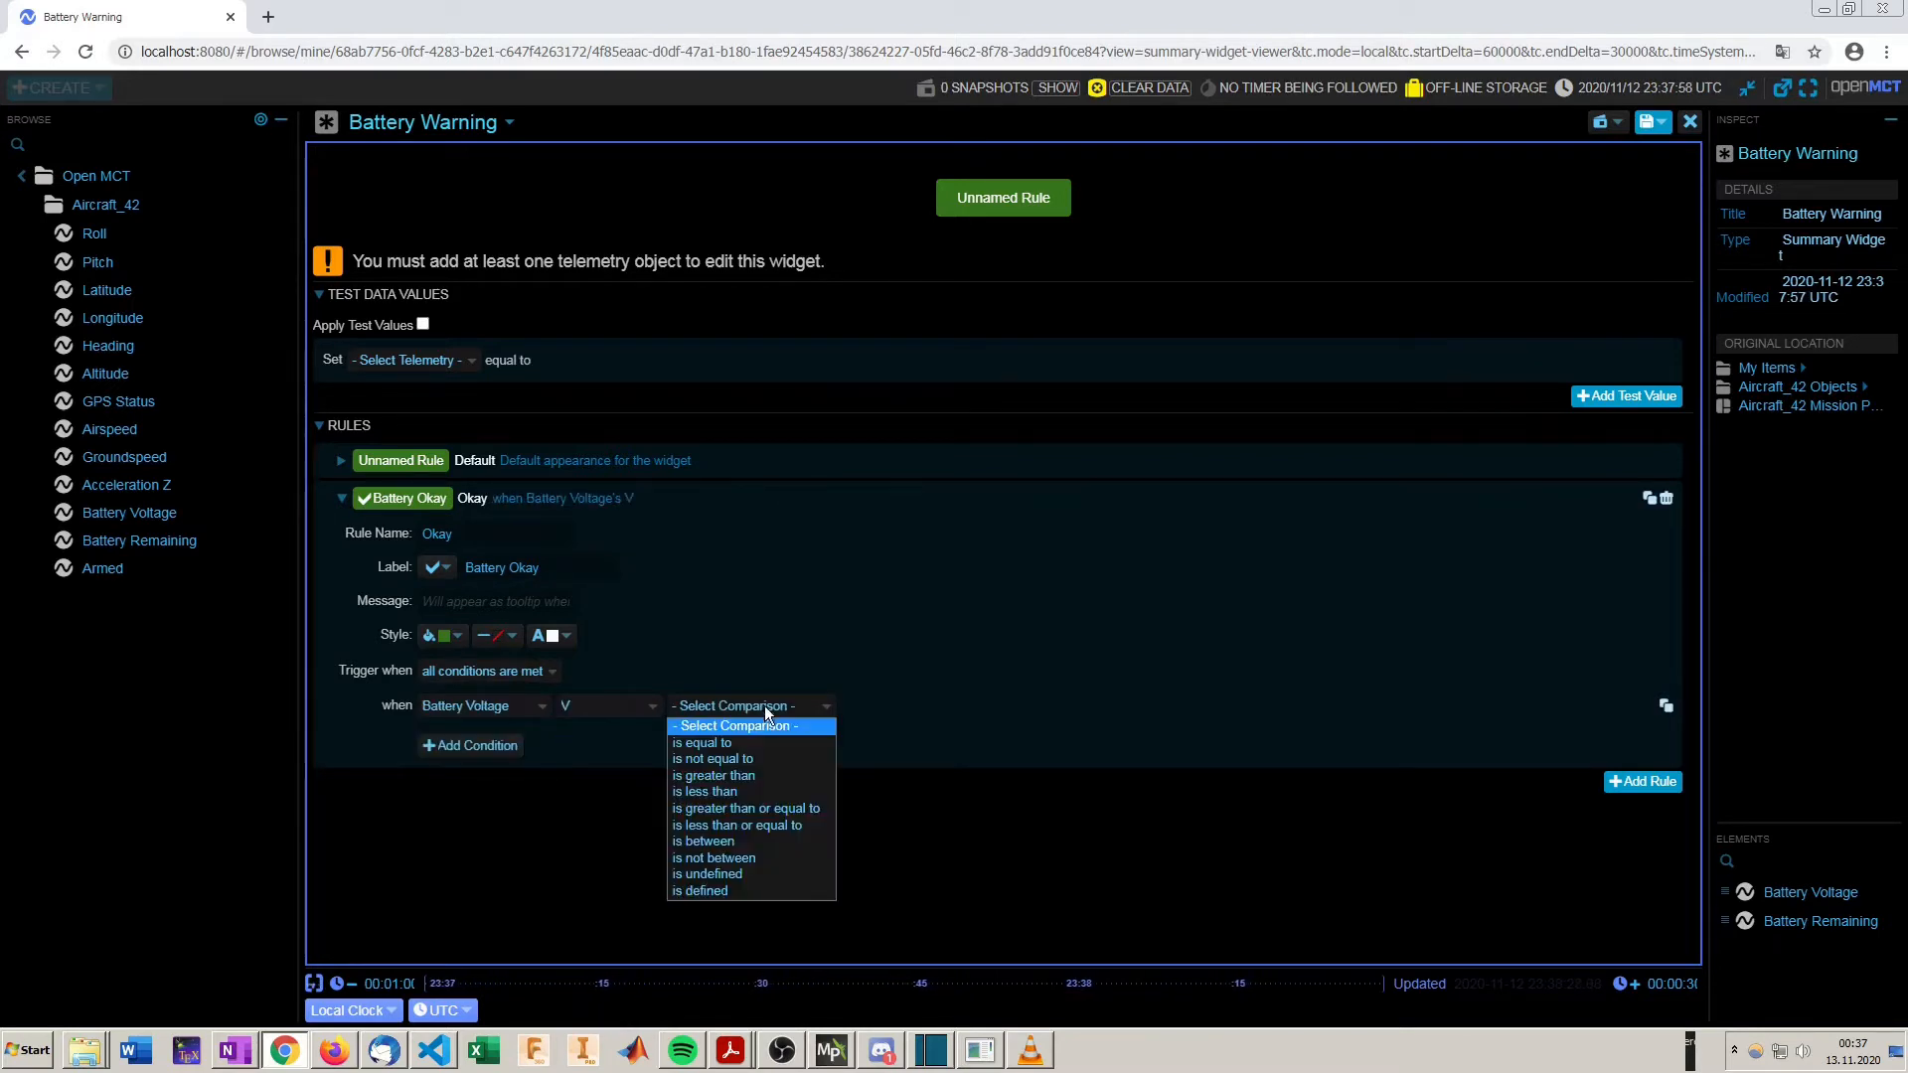
click(736, 775)
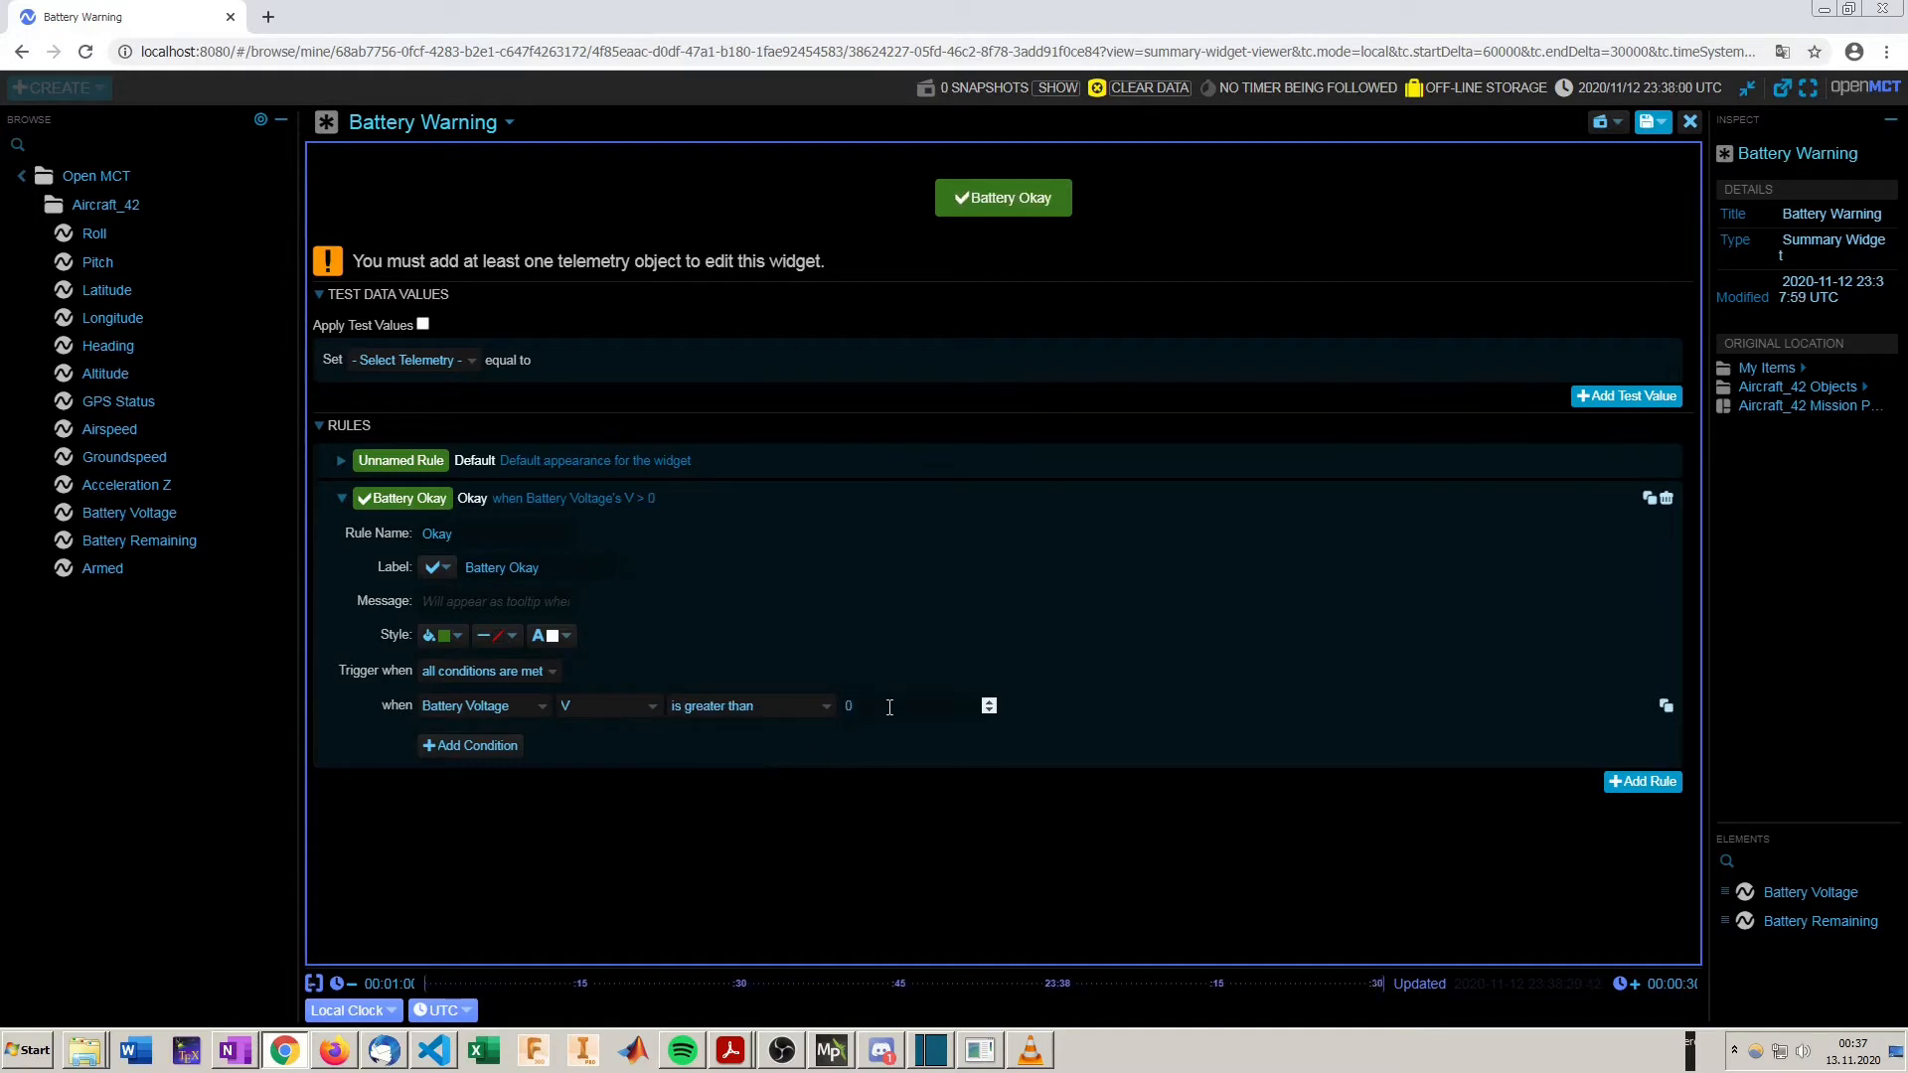
text(20)
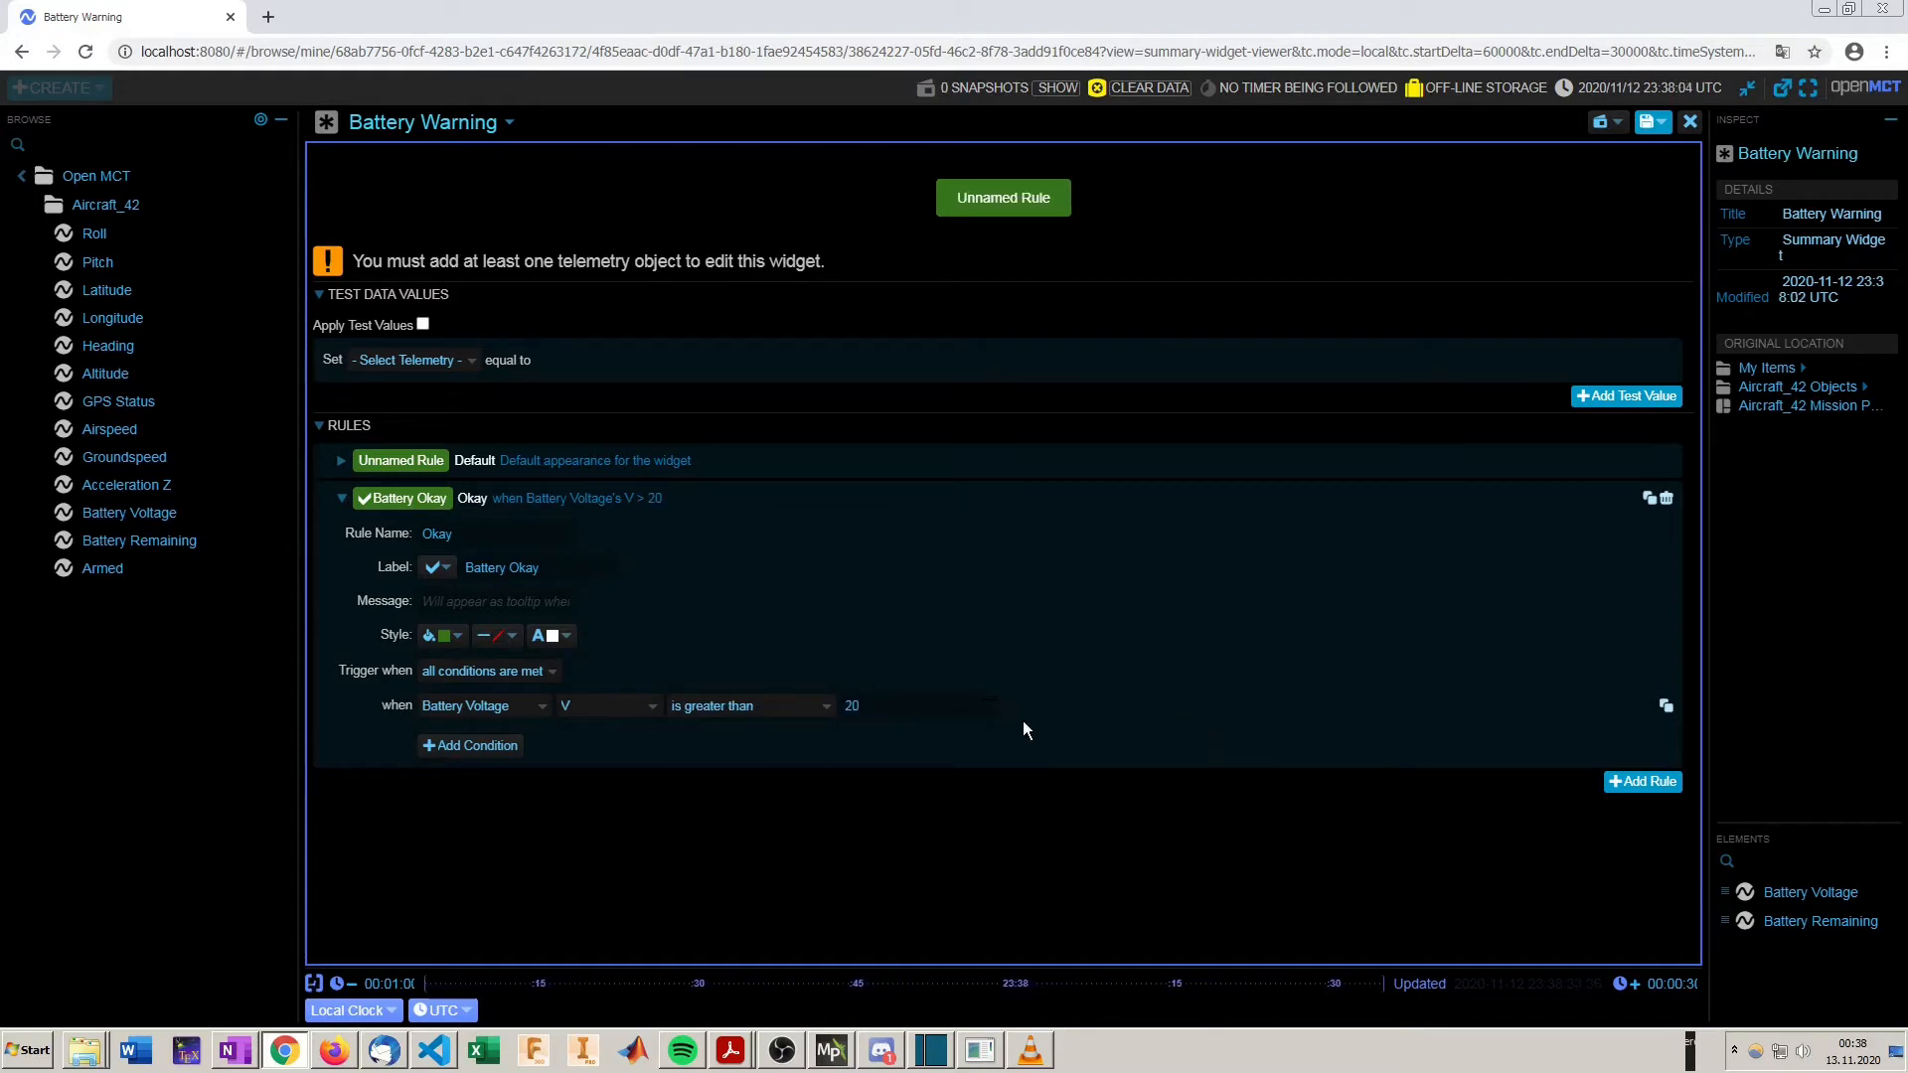
Step: Add a second condition to the Okay rule requiring Battery Remaining's percent to be greater than 50
click(494, 748)
click(501, 747)
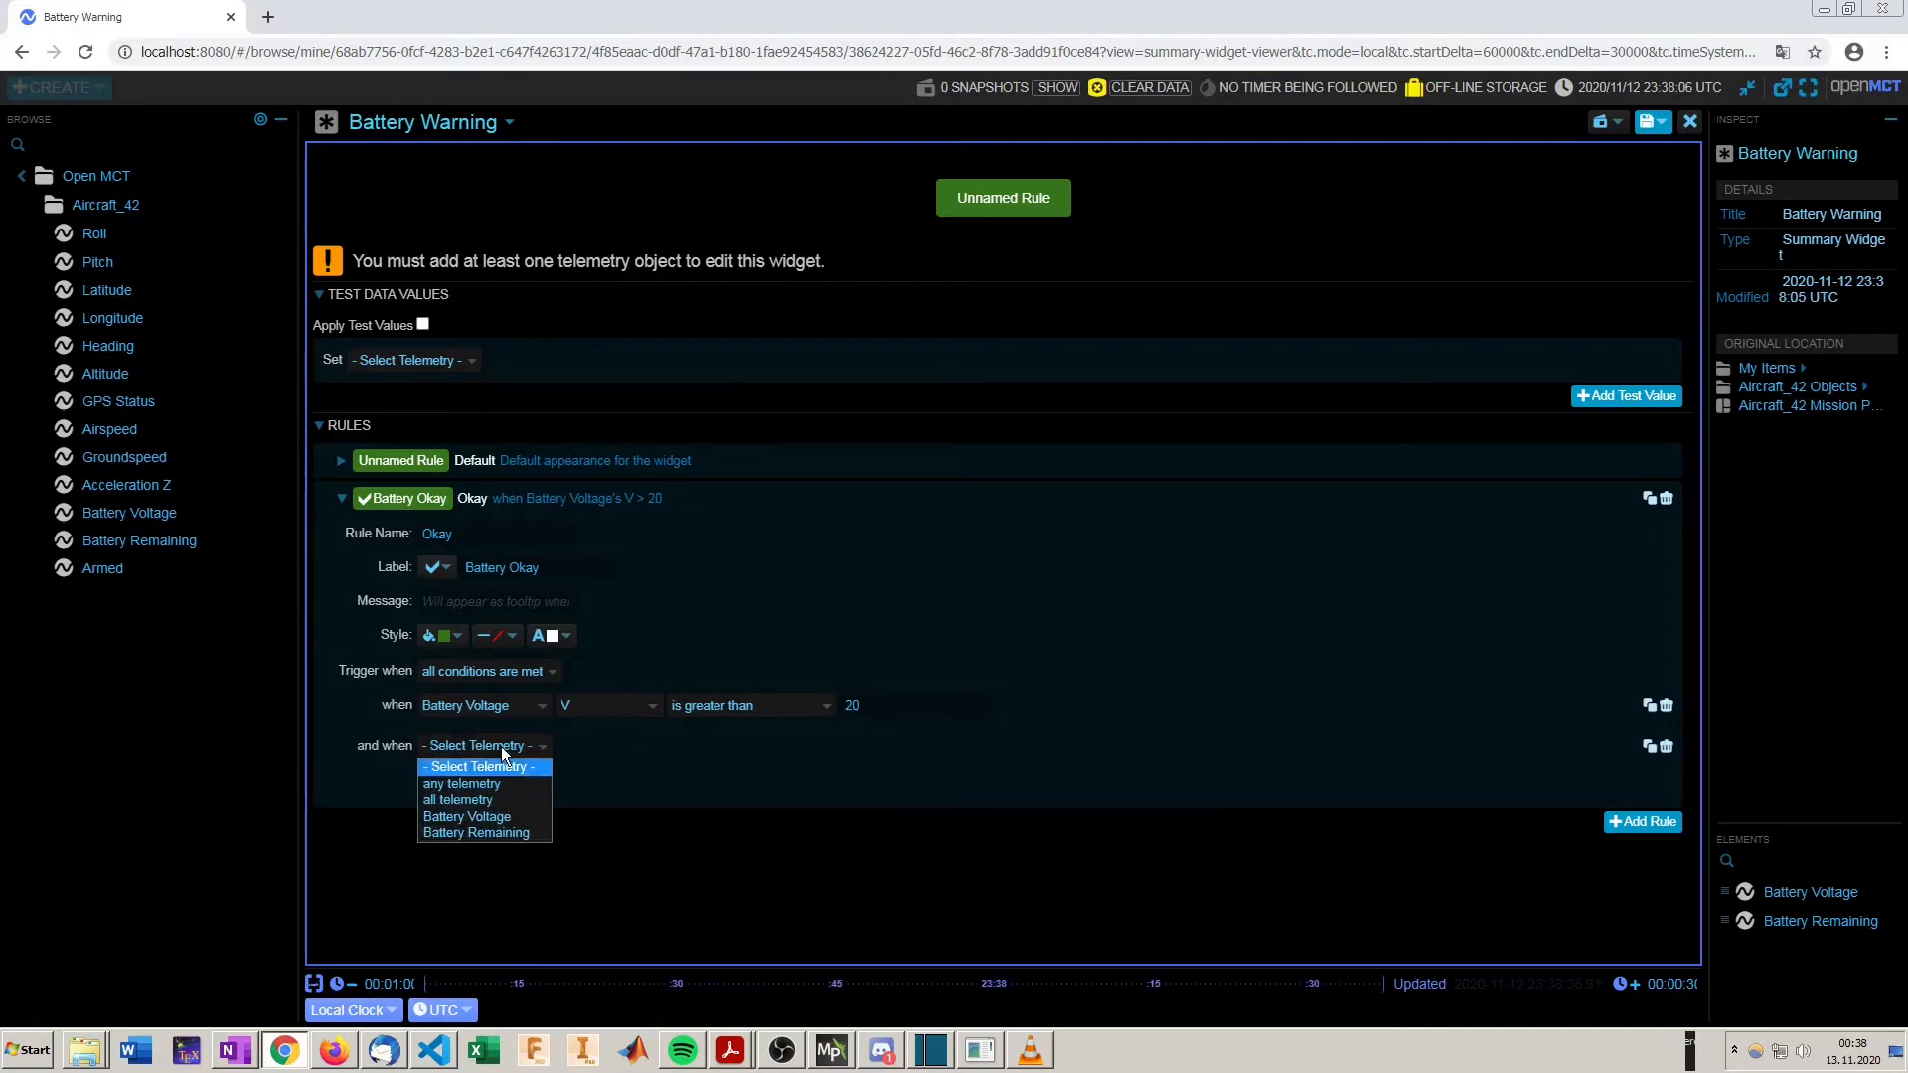
click(521, 833)
click(634, 745)
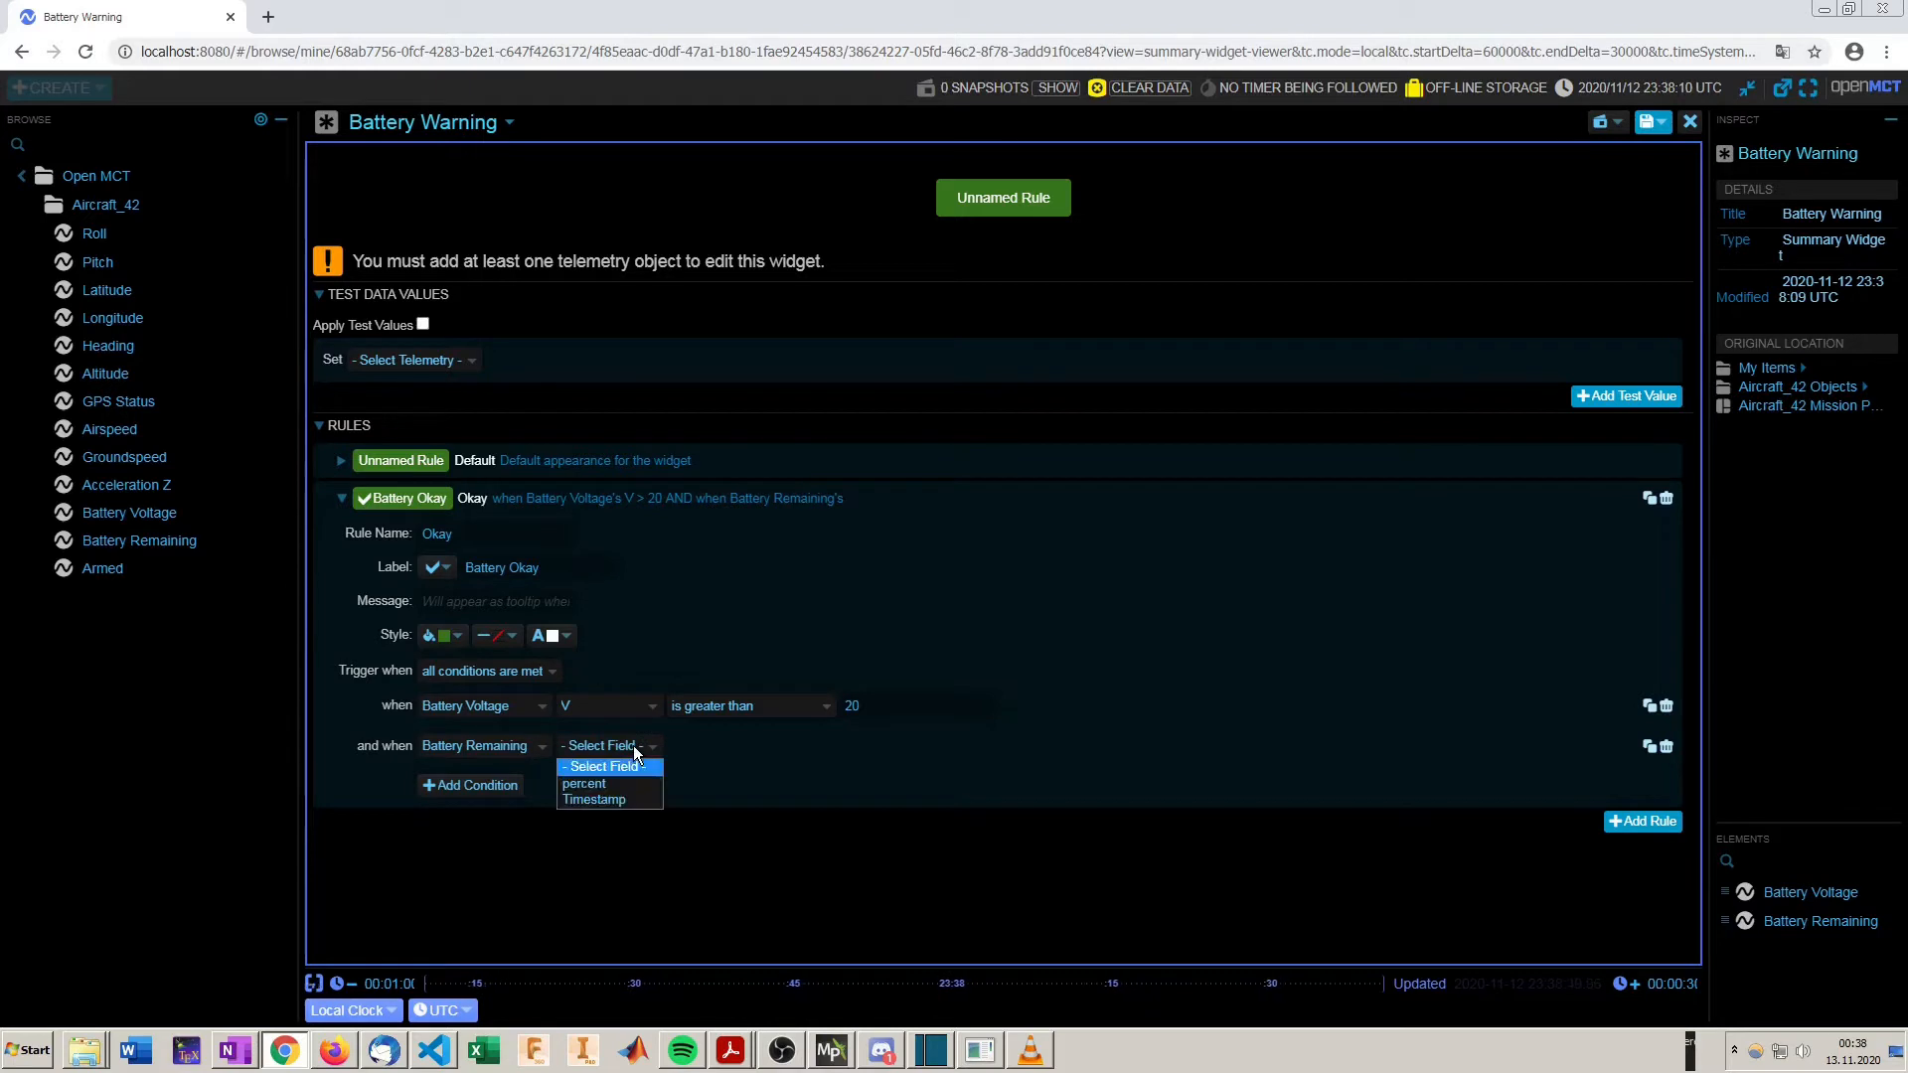
click(620, 785)
click(748, 747)
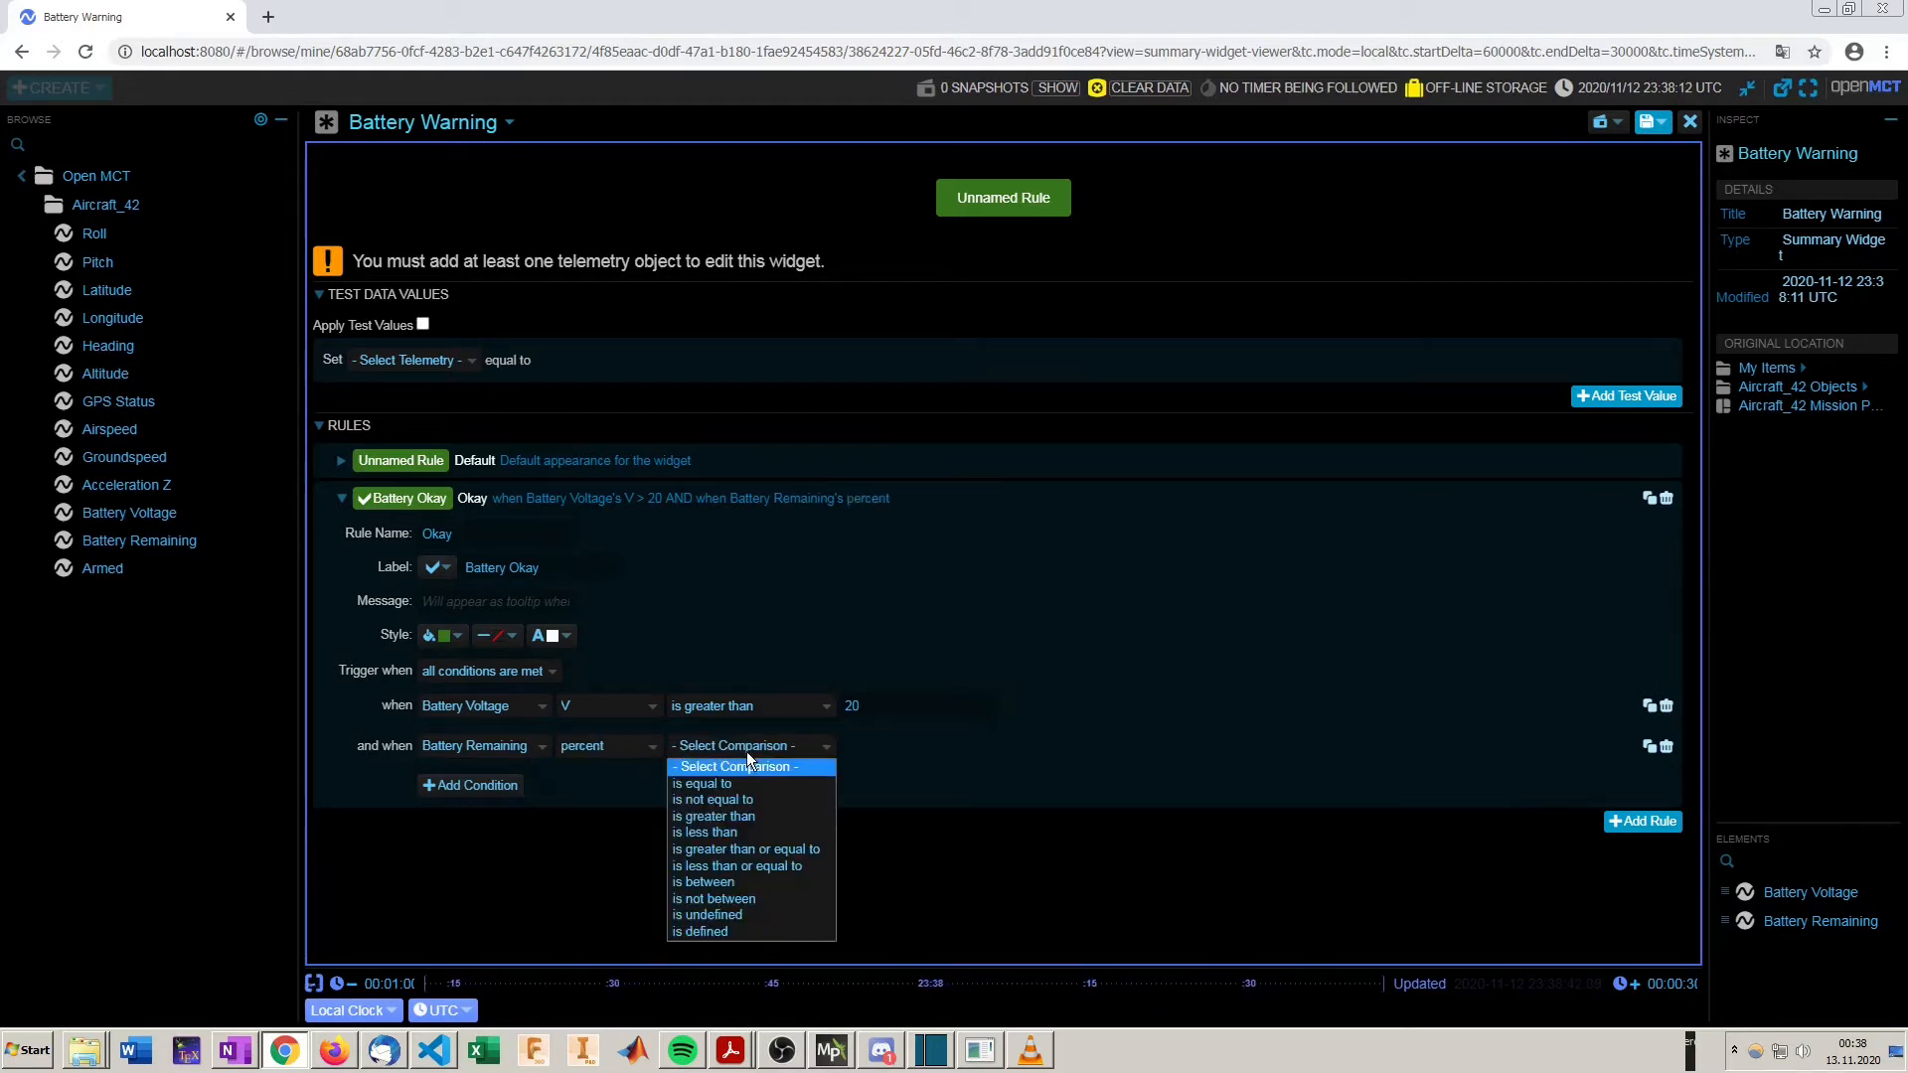
click(743, 816)
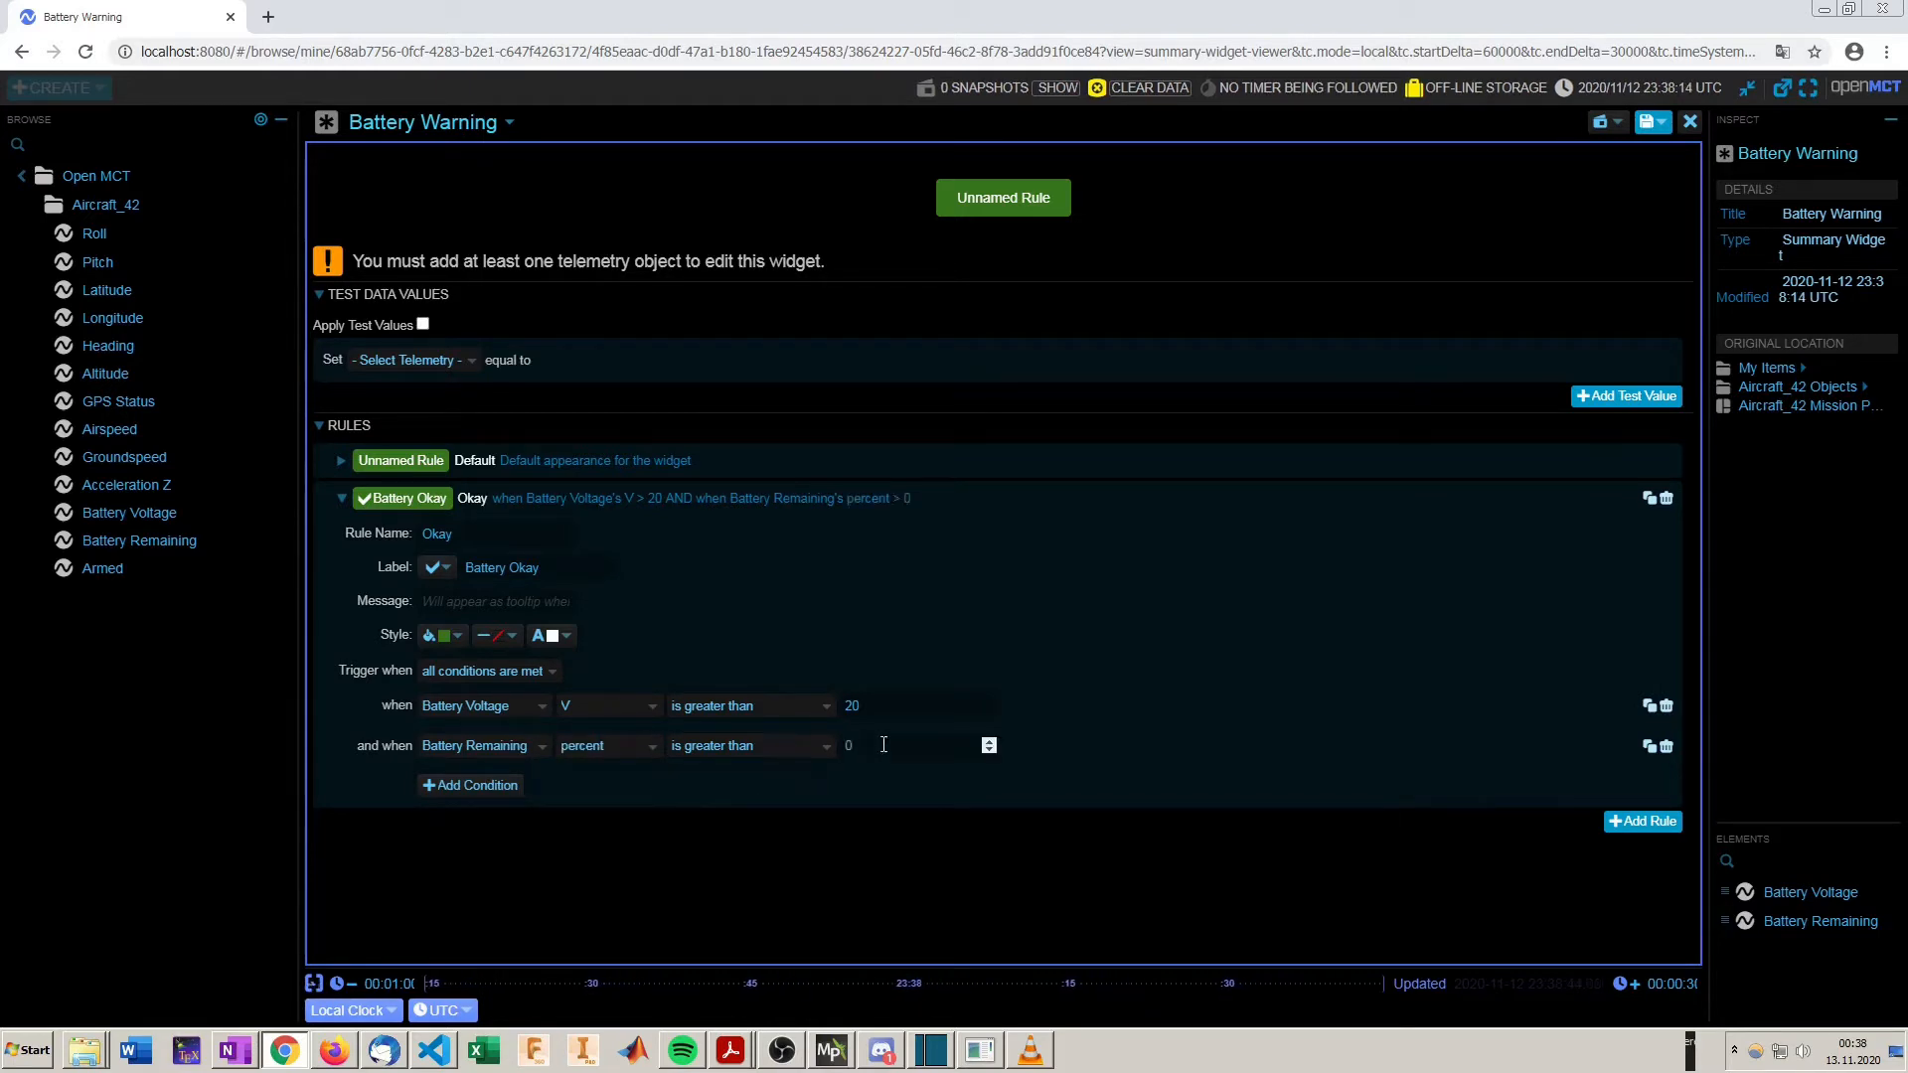
text(50)
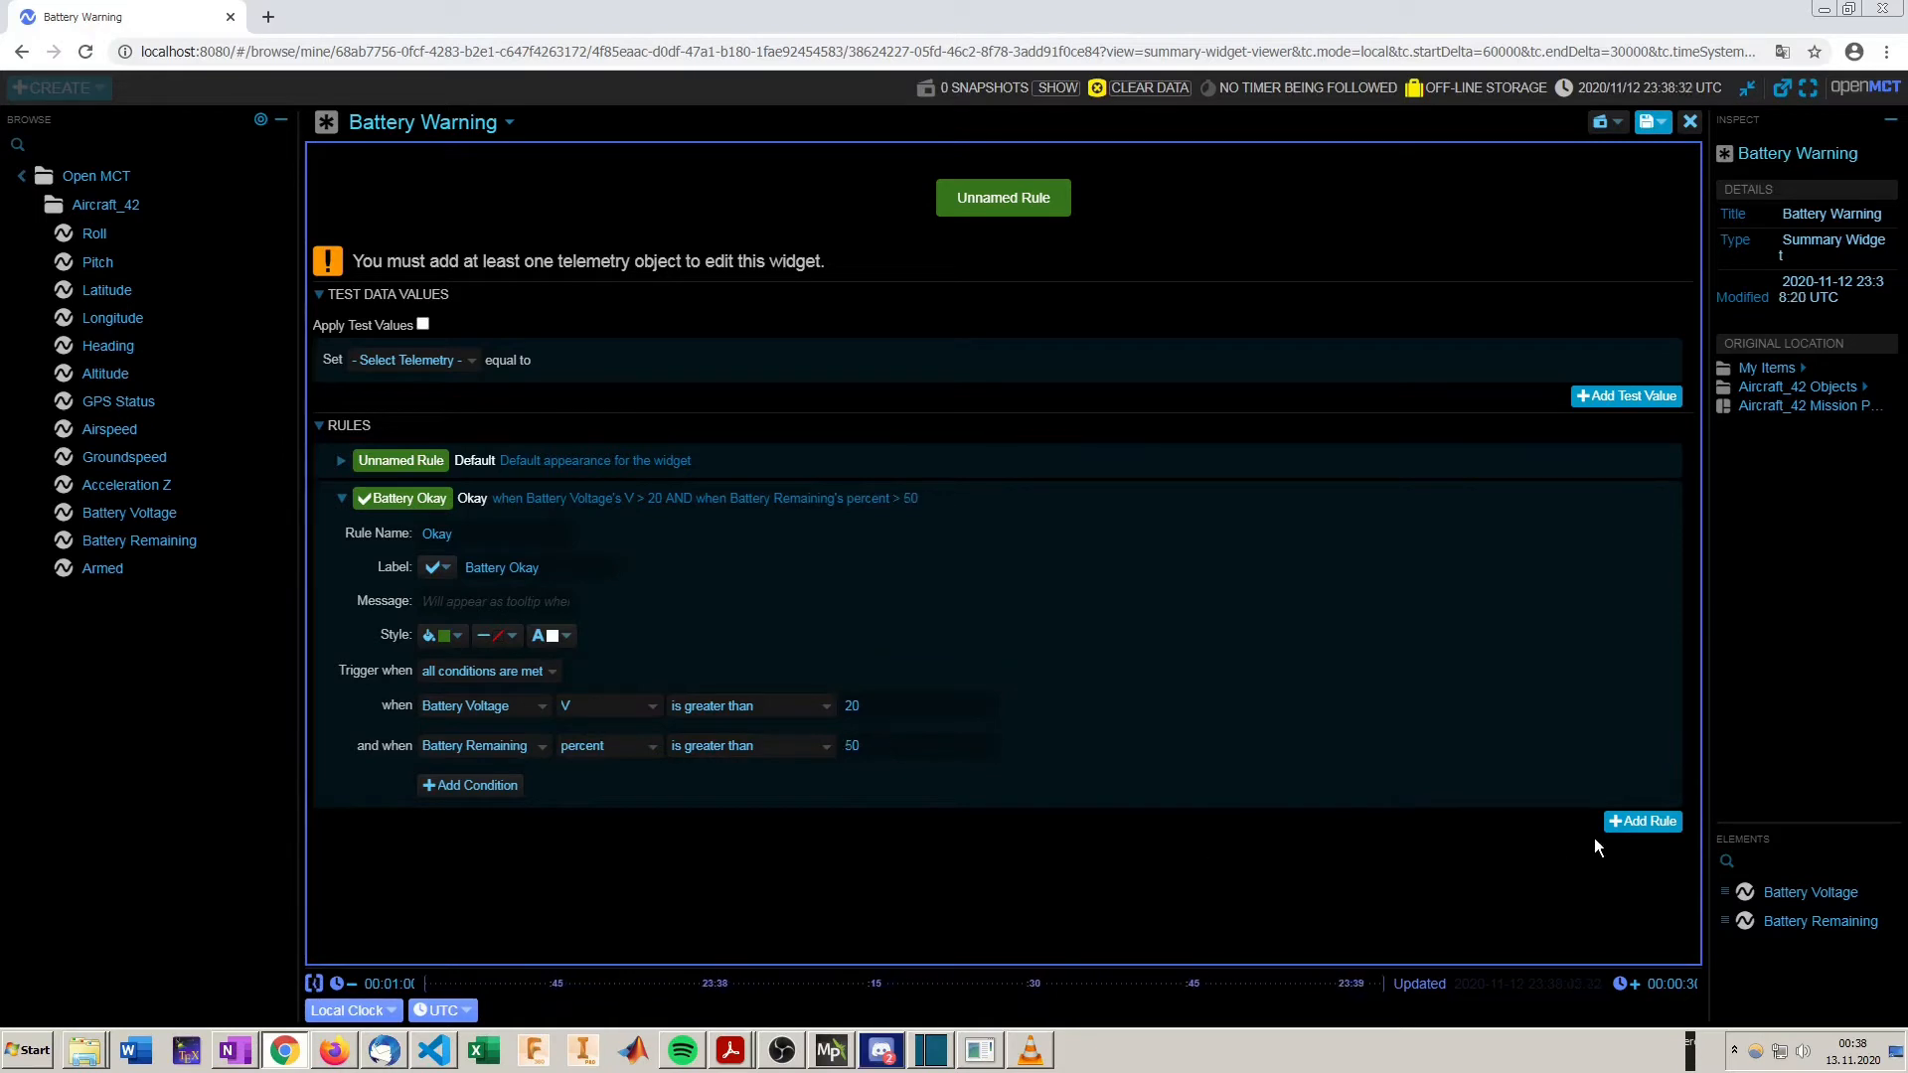
Step: Add another rule named "Warning" with the label "Battery Warning" and an alert triangle icon
click(1632, 822)
scroll(755, 722, down, 2)
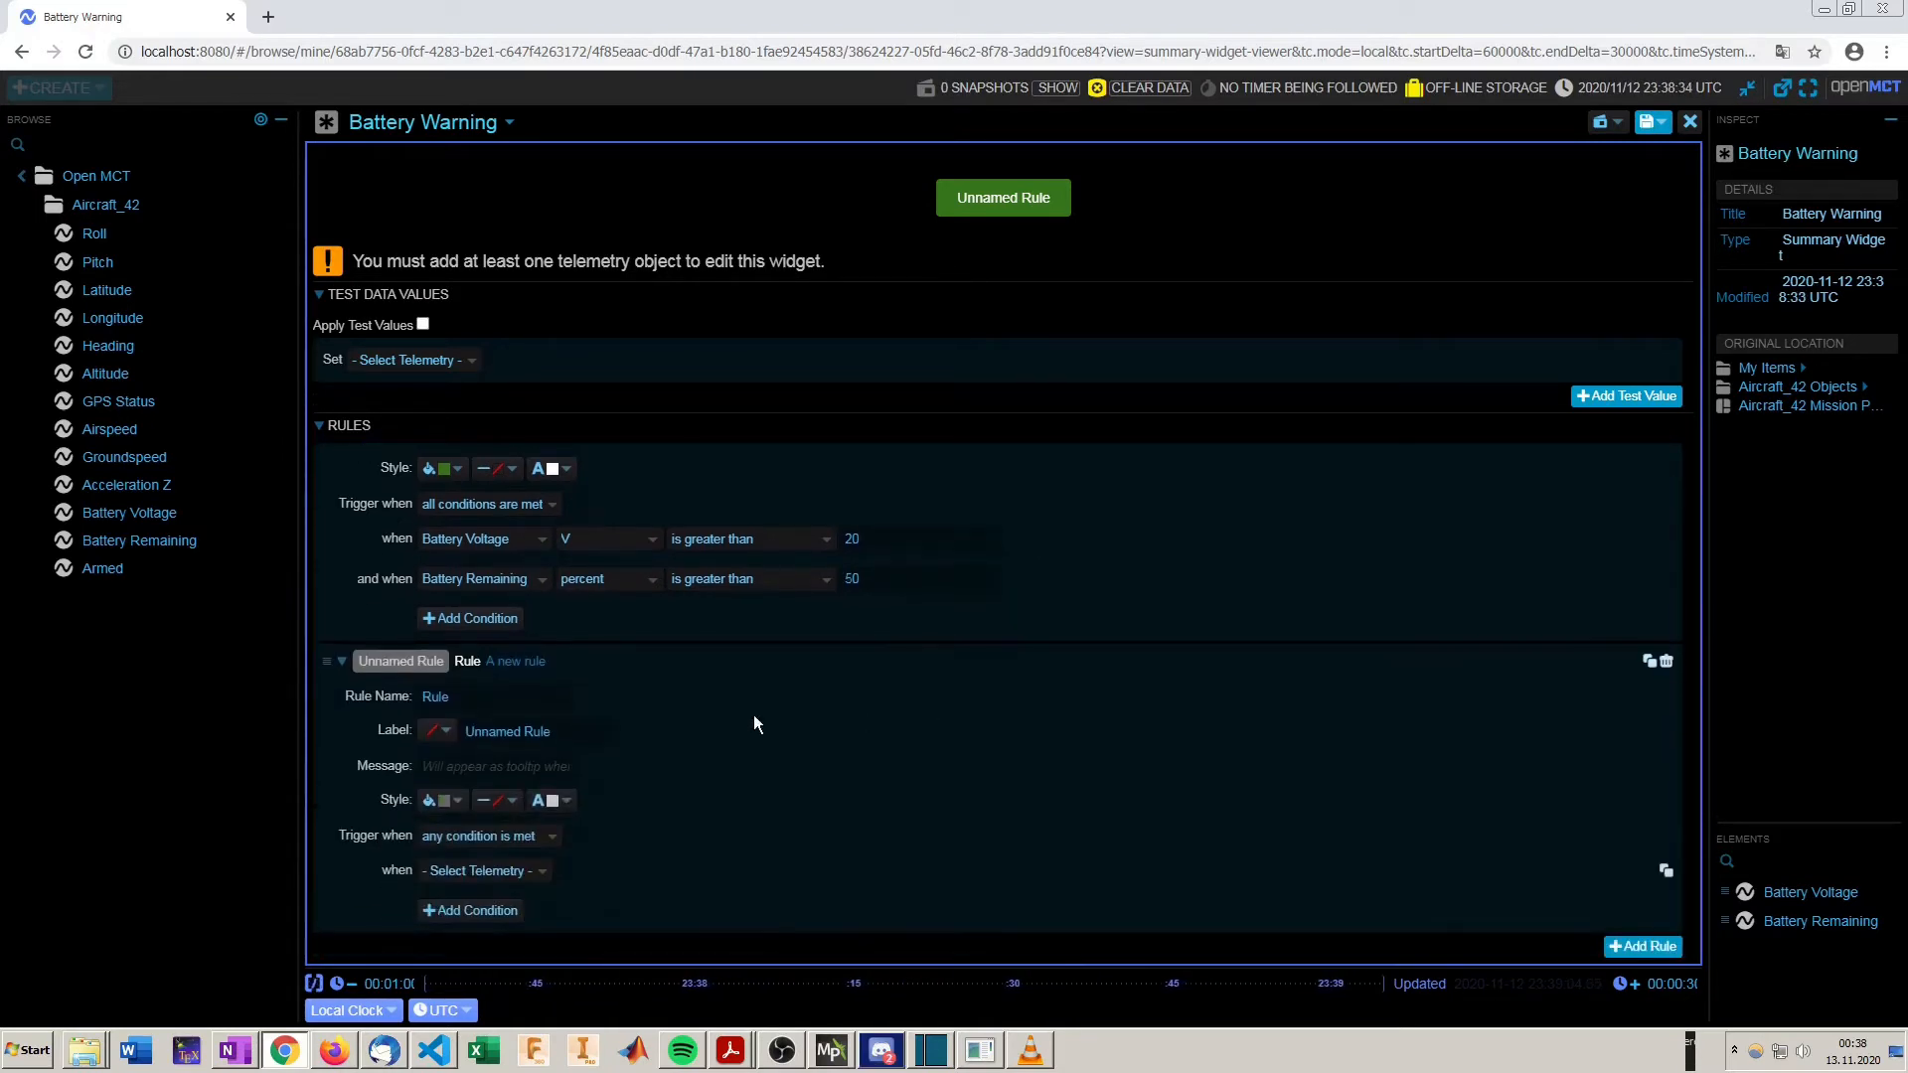
double_click(545, 695)
text(War)
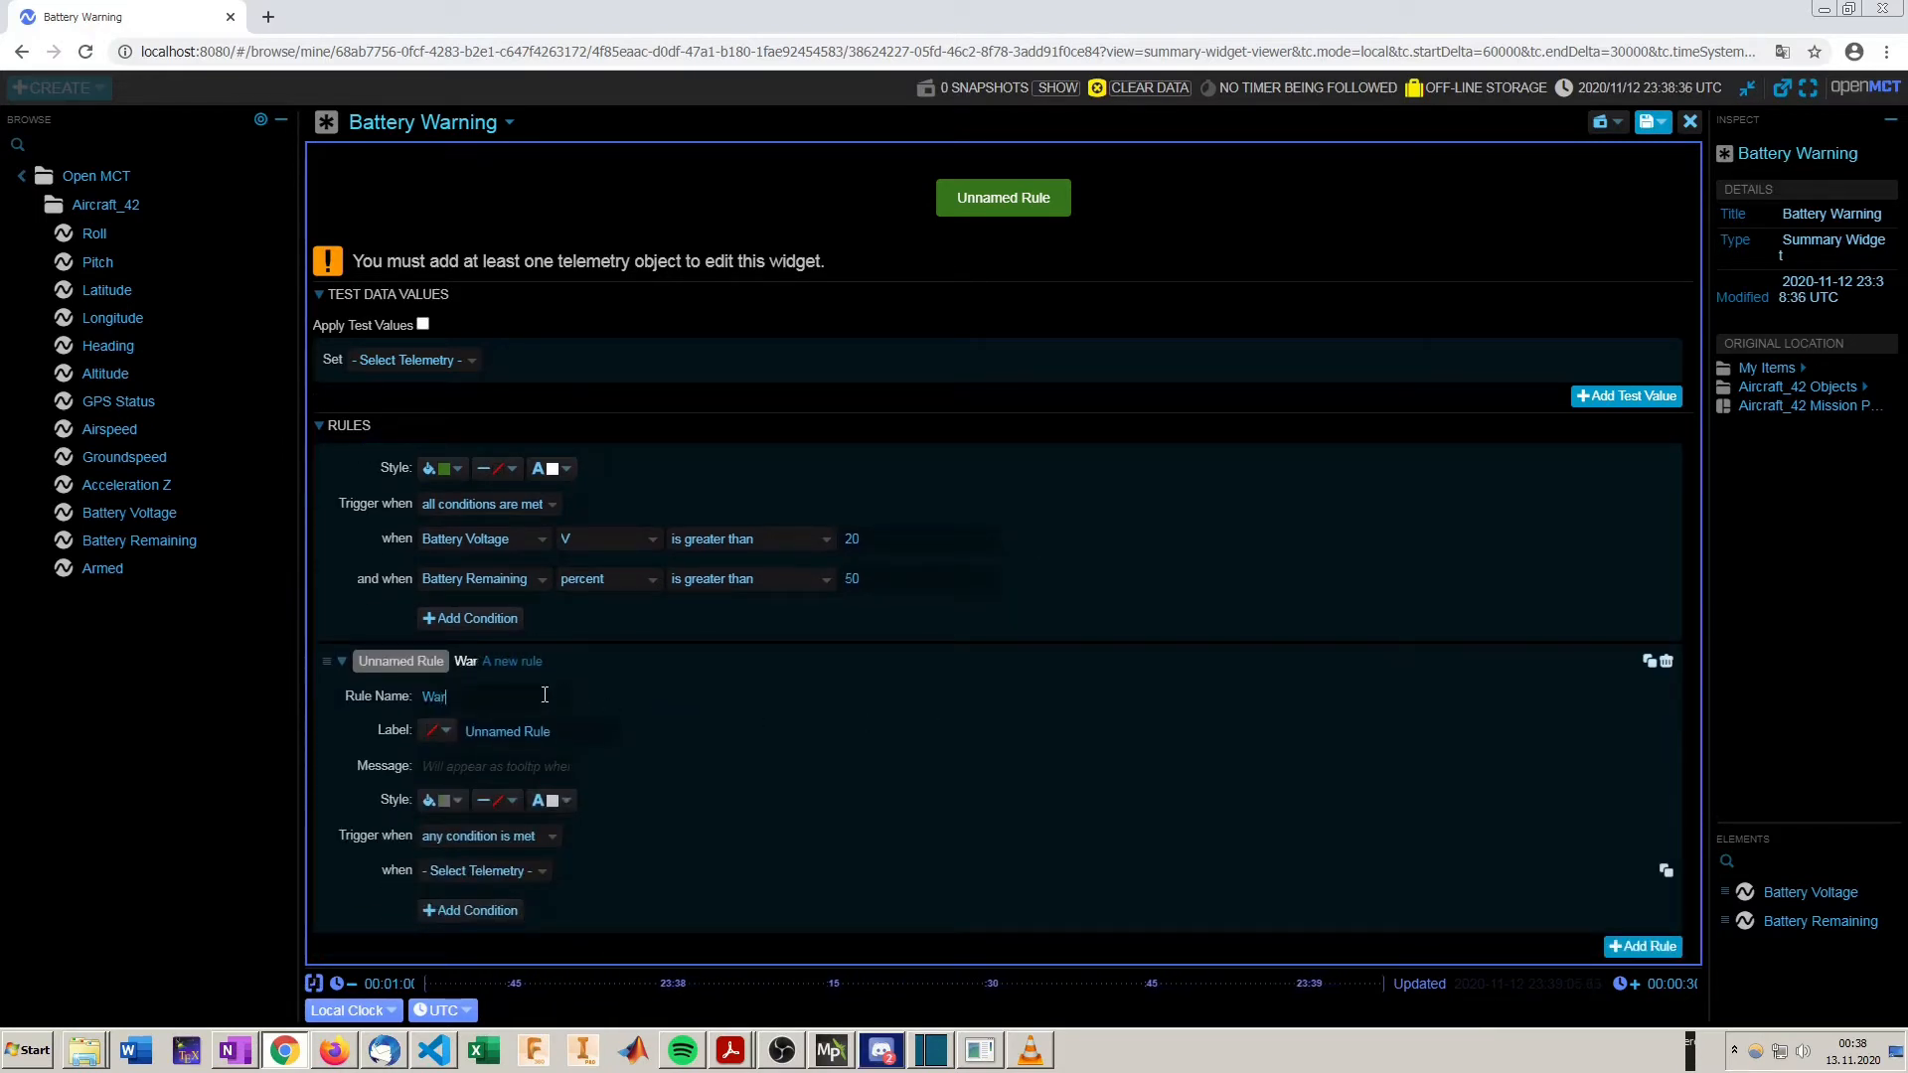
text(ning)
triple_click(573, 726)
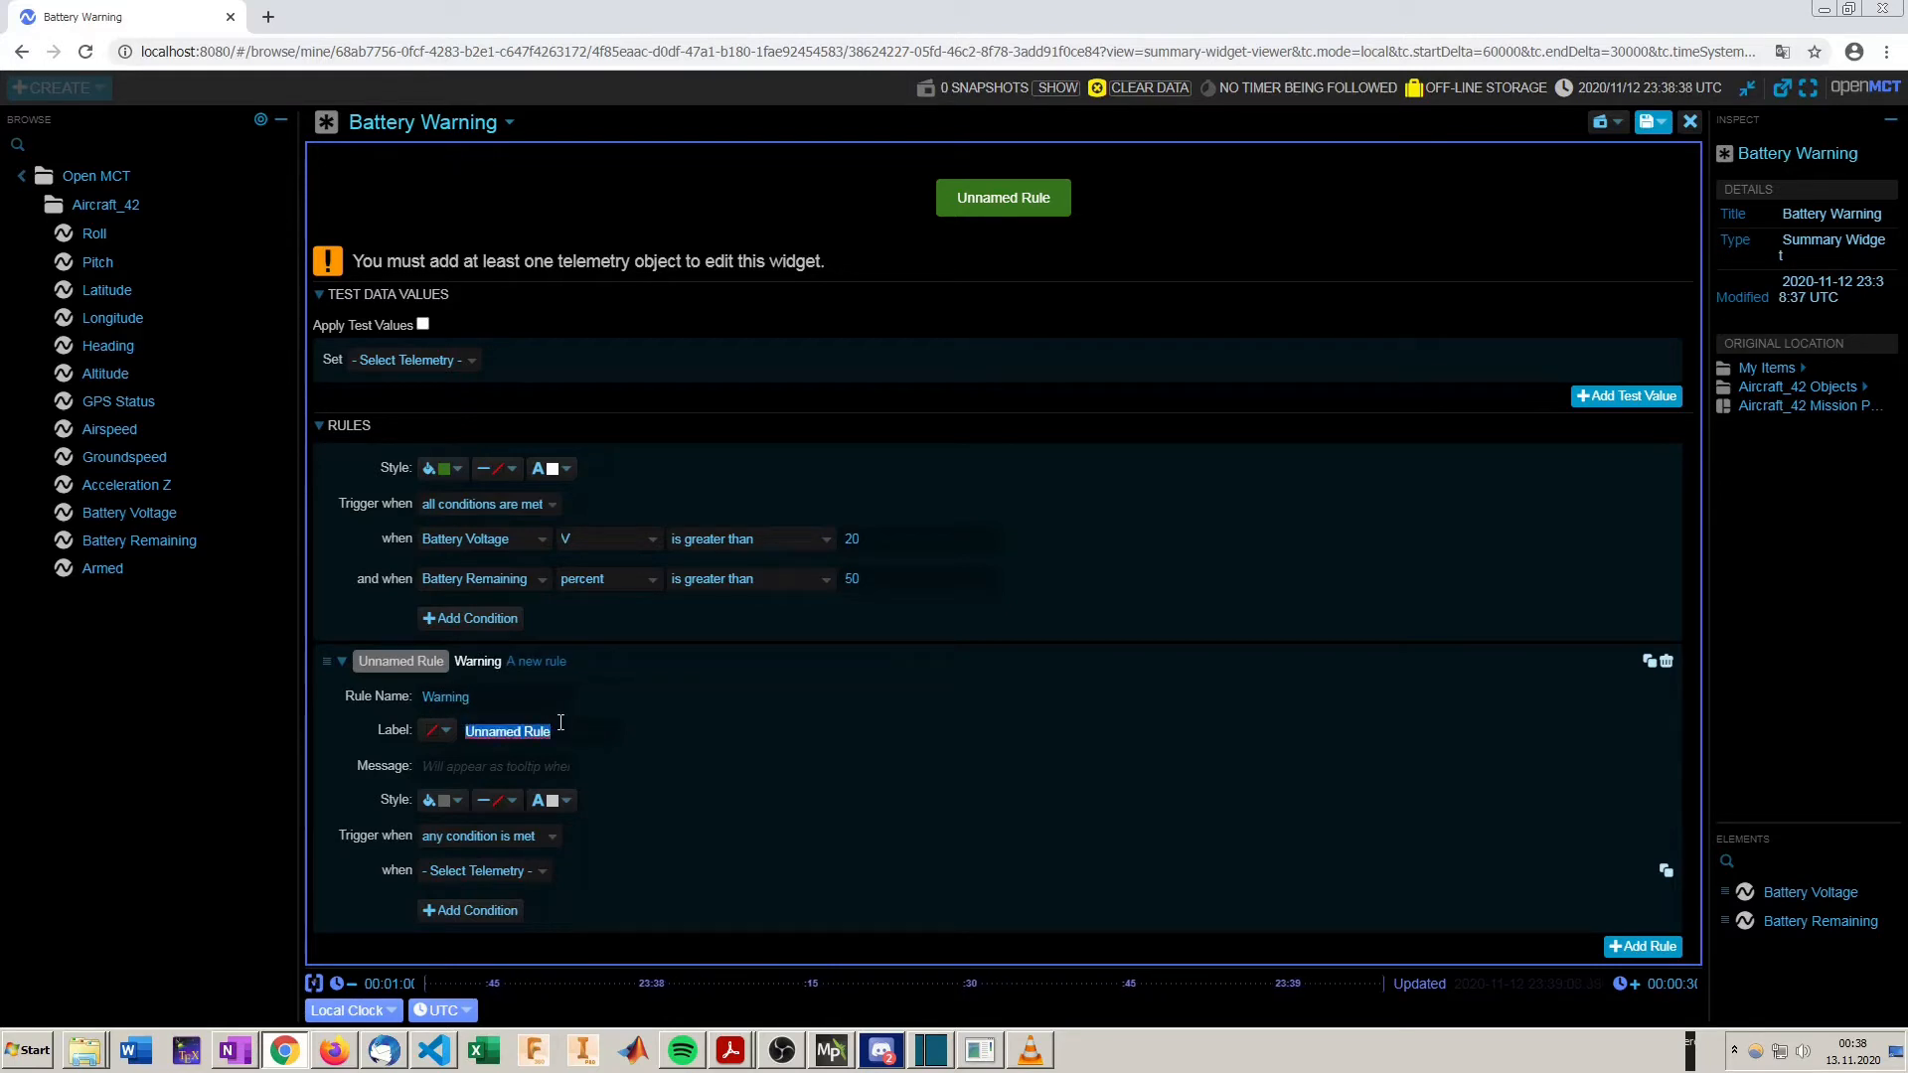
text(Batter)
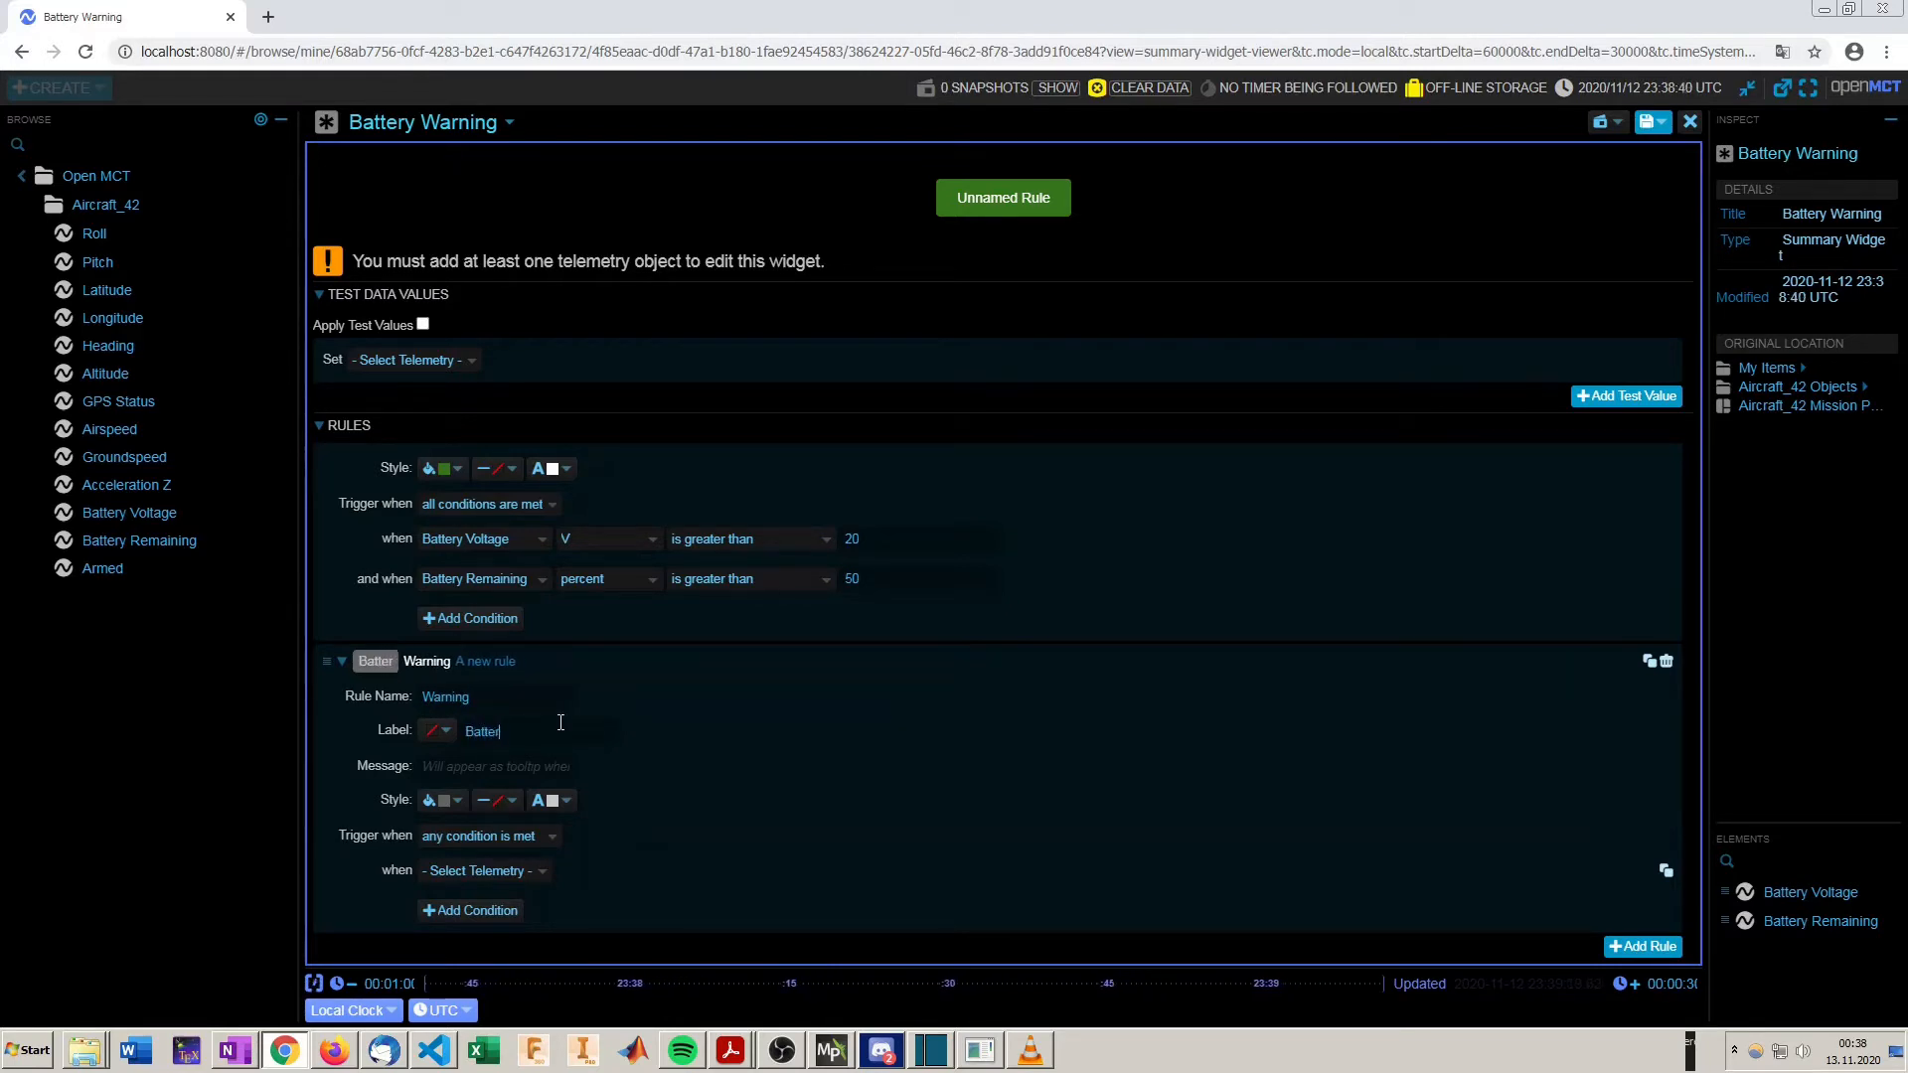
text(y Warning)
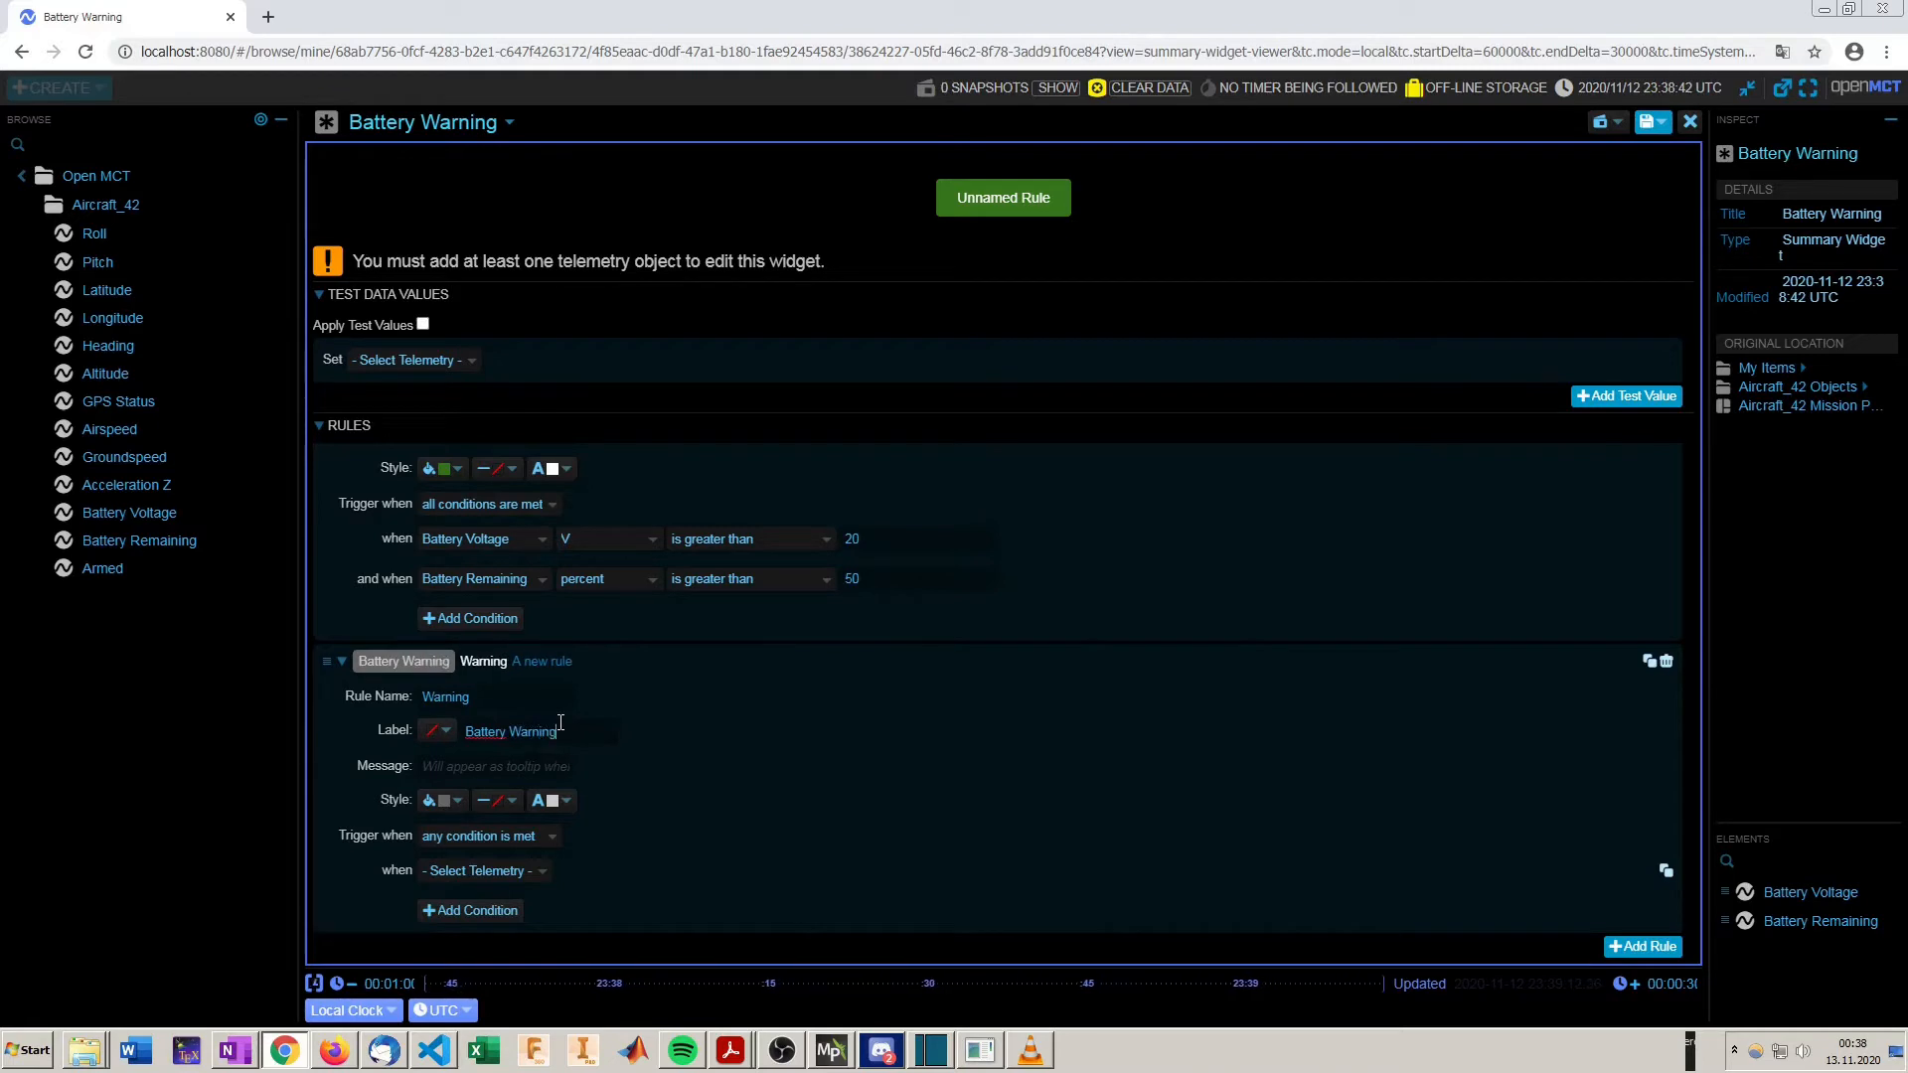
click(435, 731)
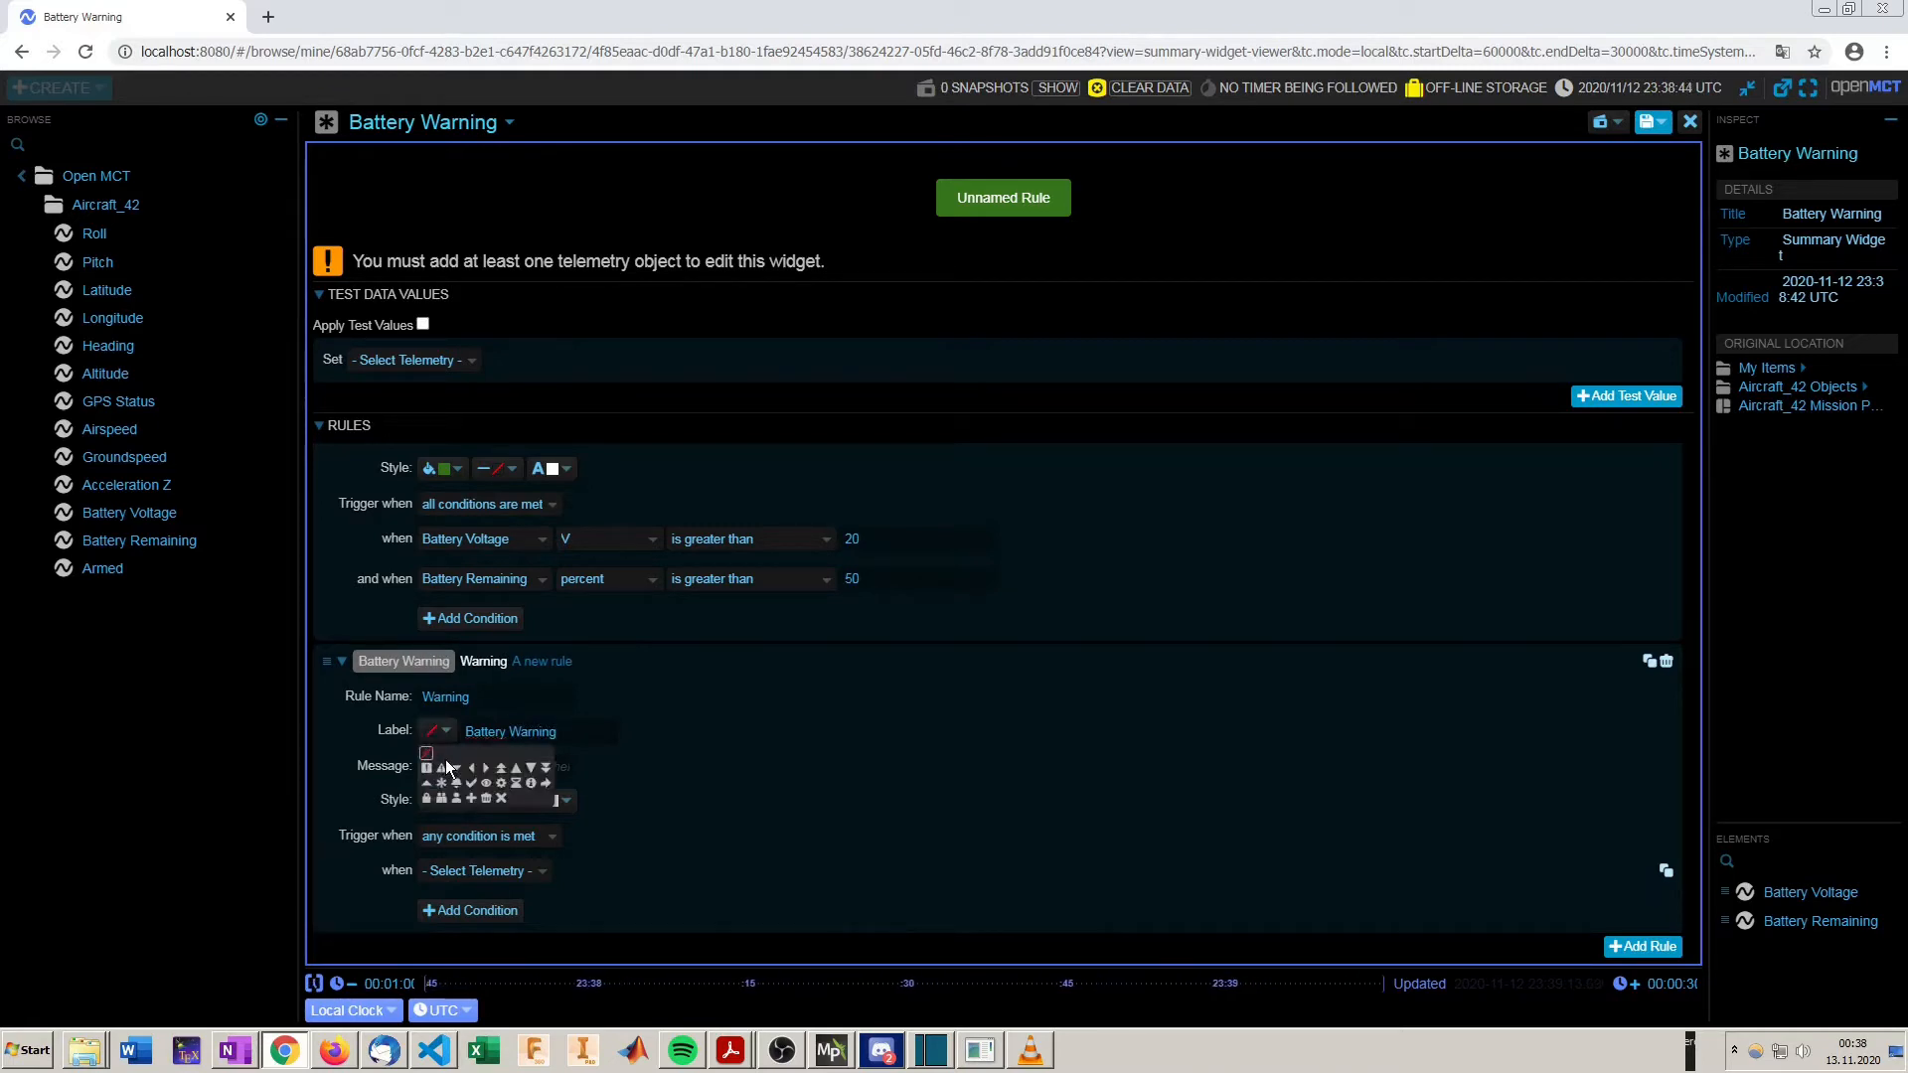
click(438, 767)
Step: Style the Warning rule with an orange background and black text
click(449, 800)
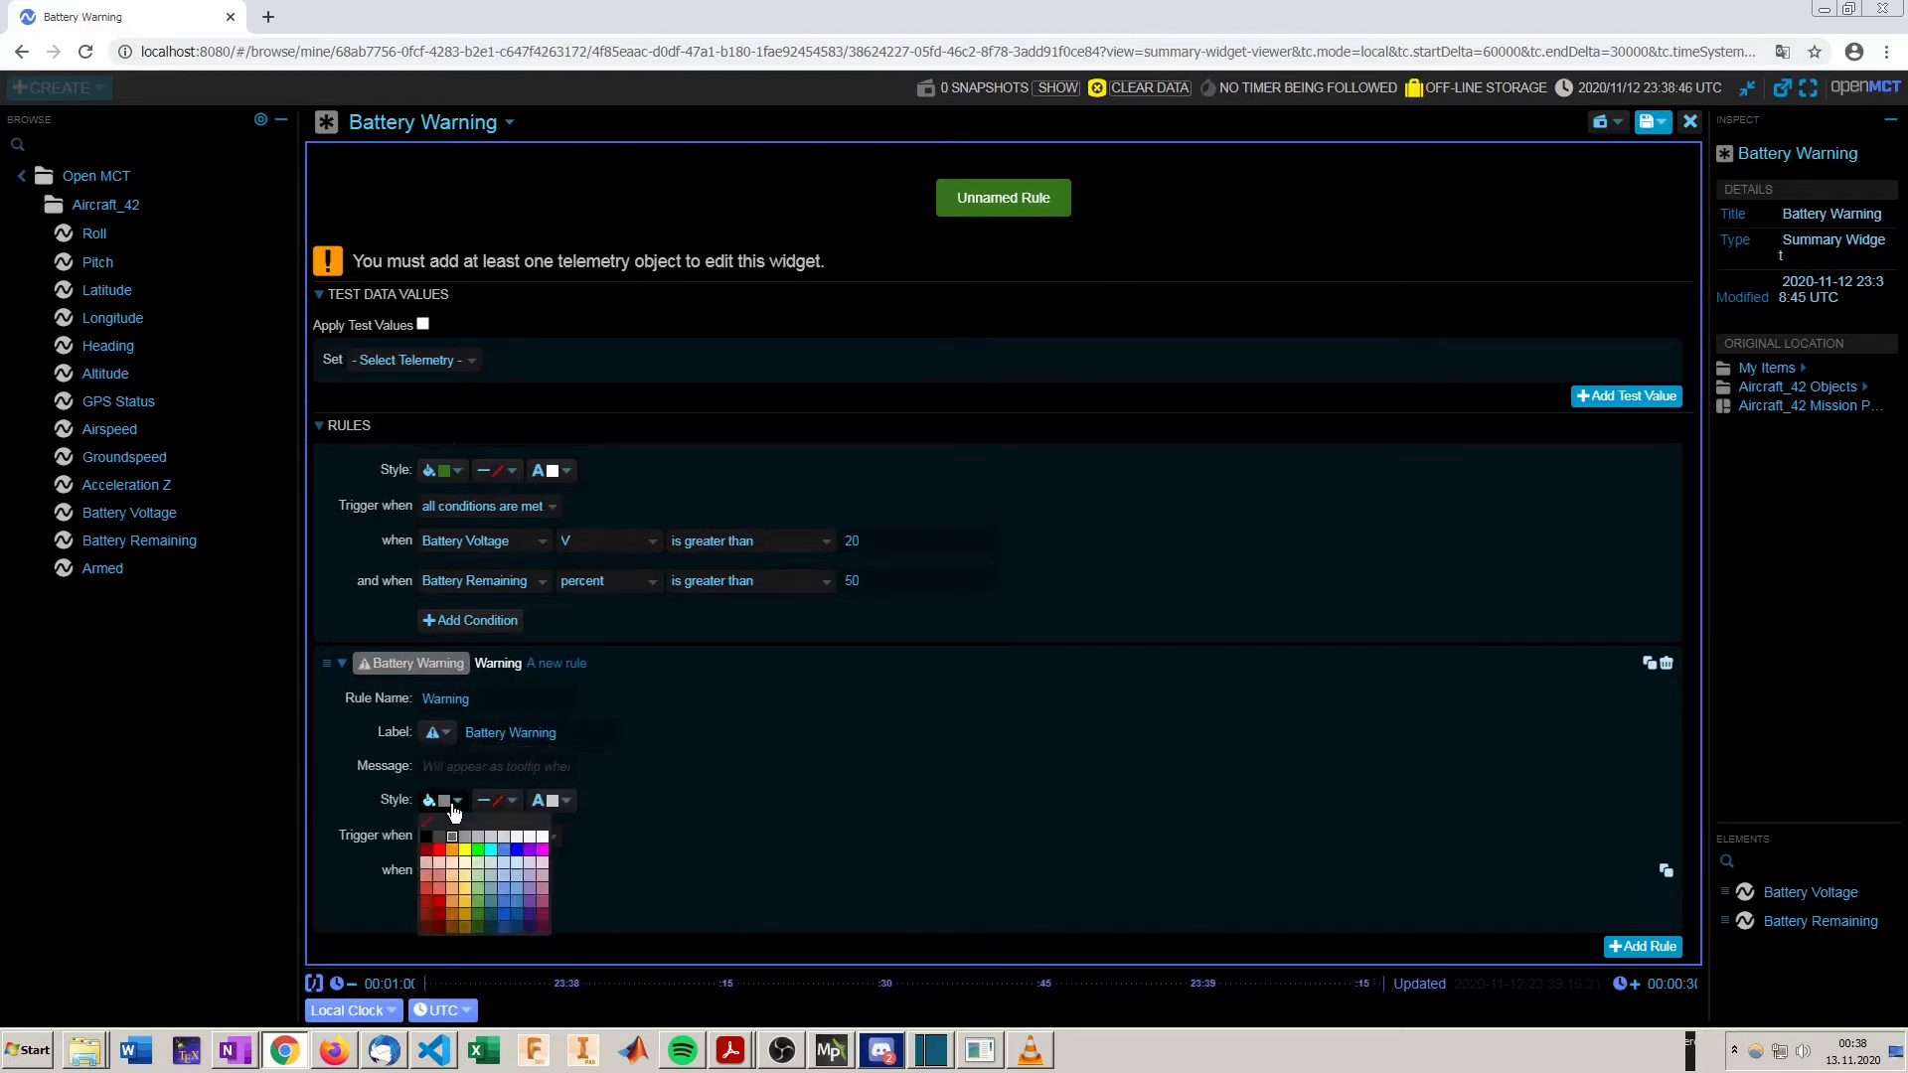
click(450, 852)
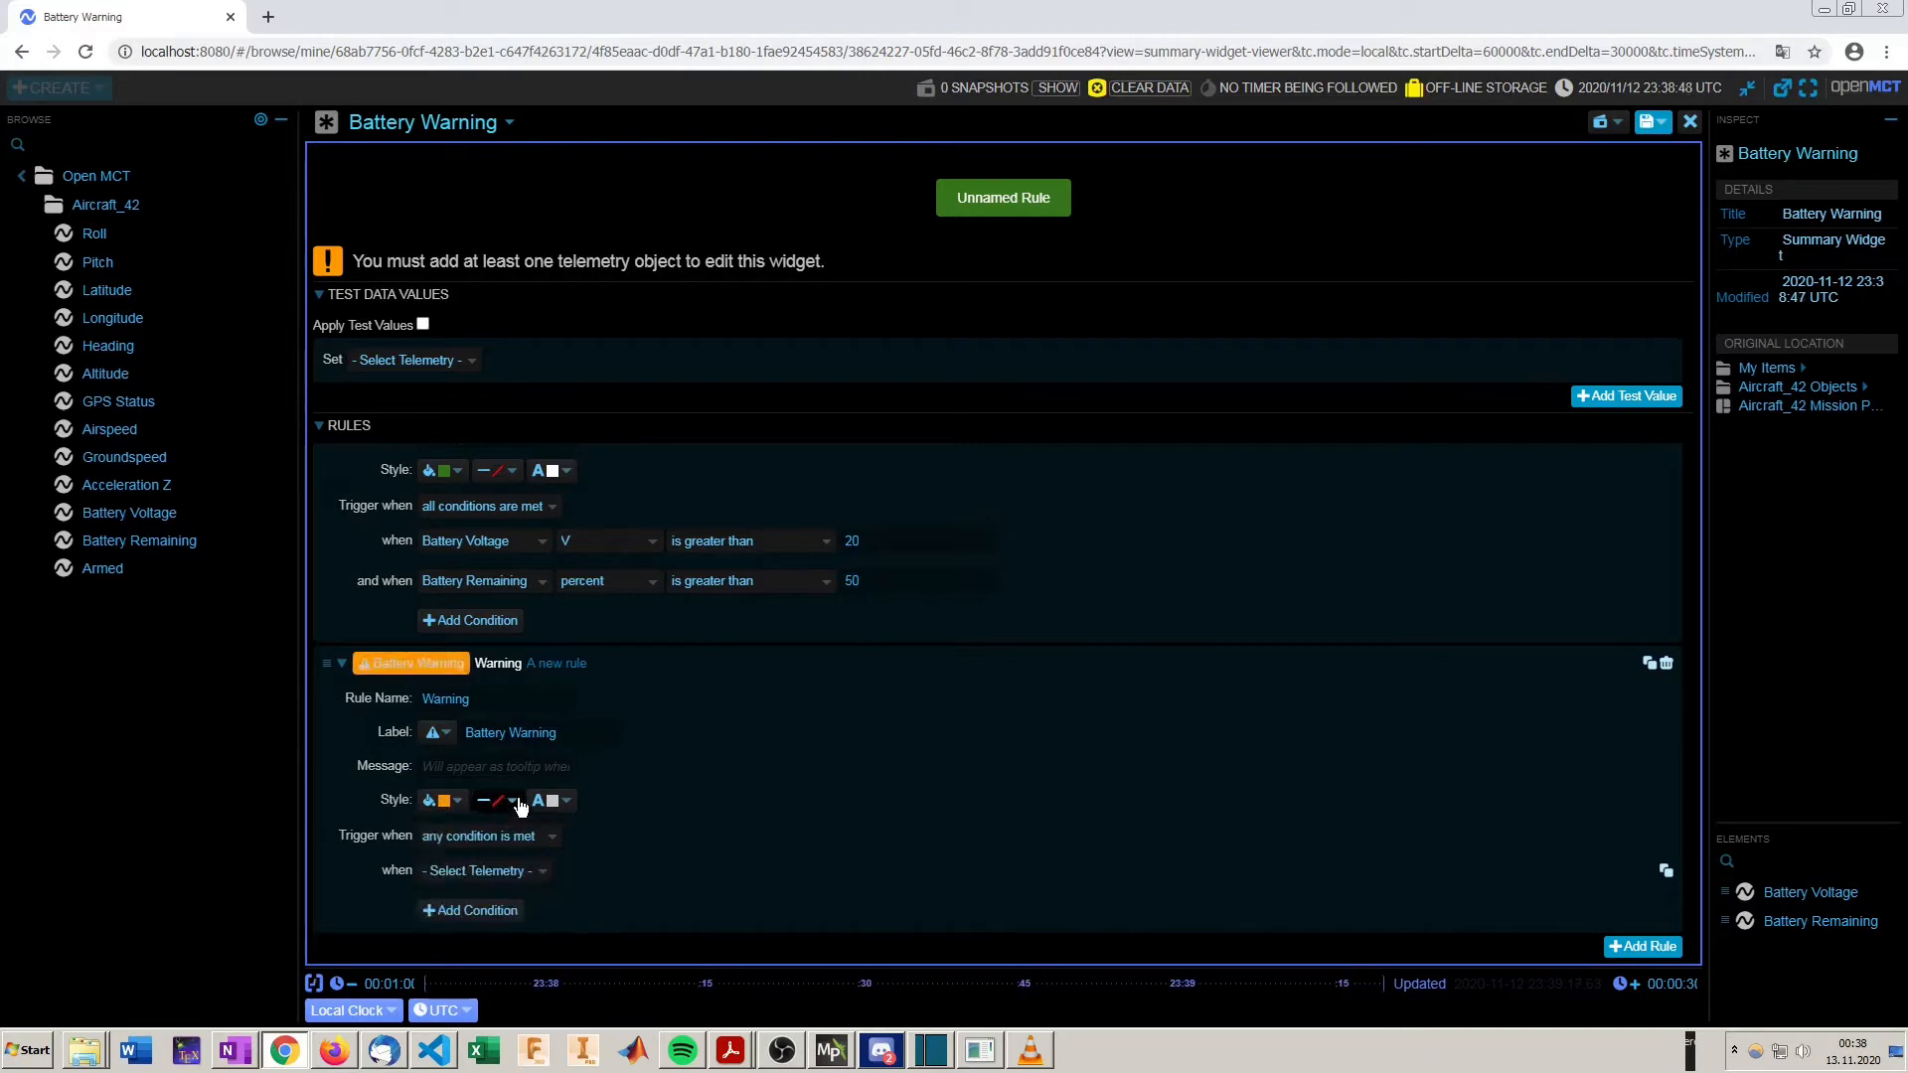
click(568, 801)
click(536, 822)
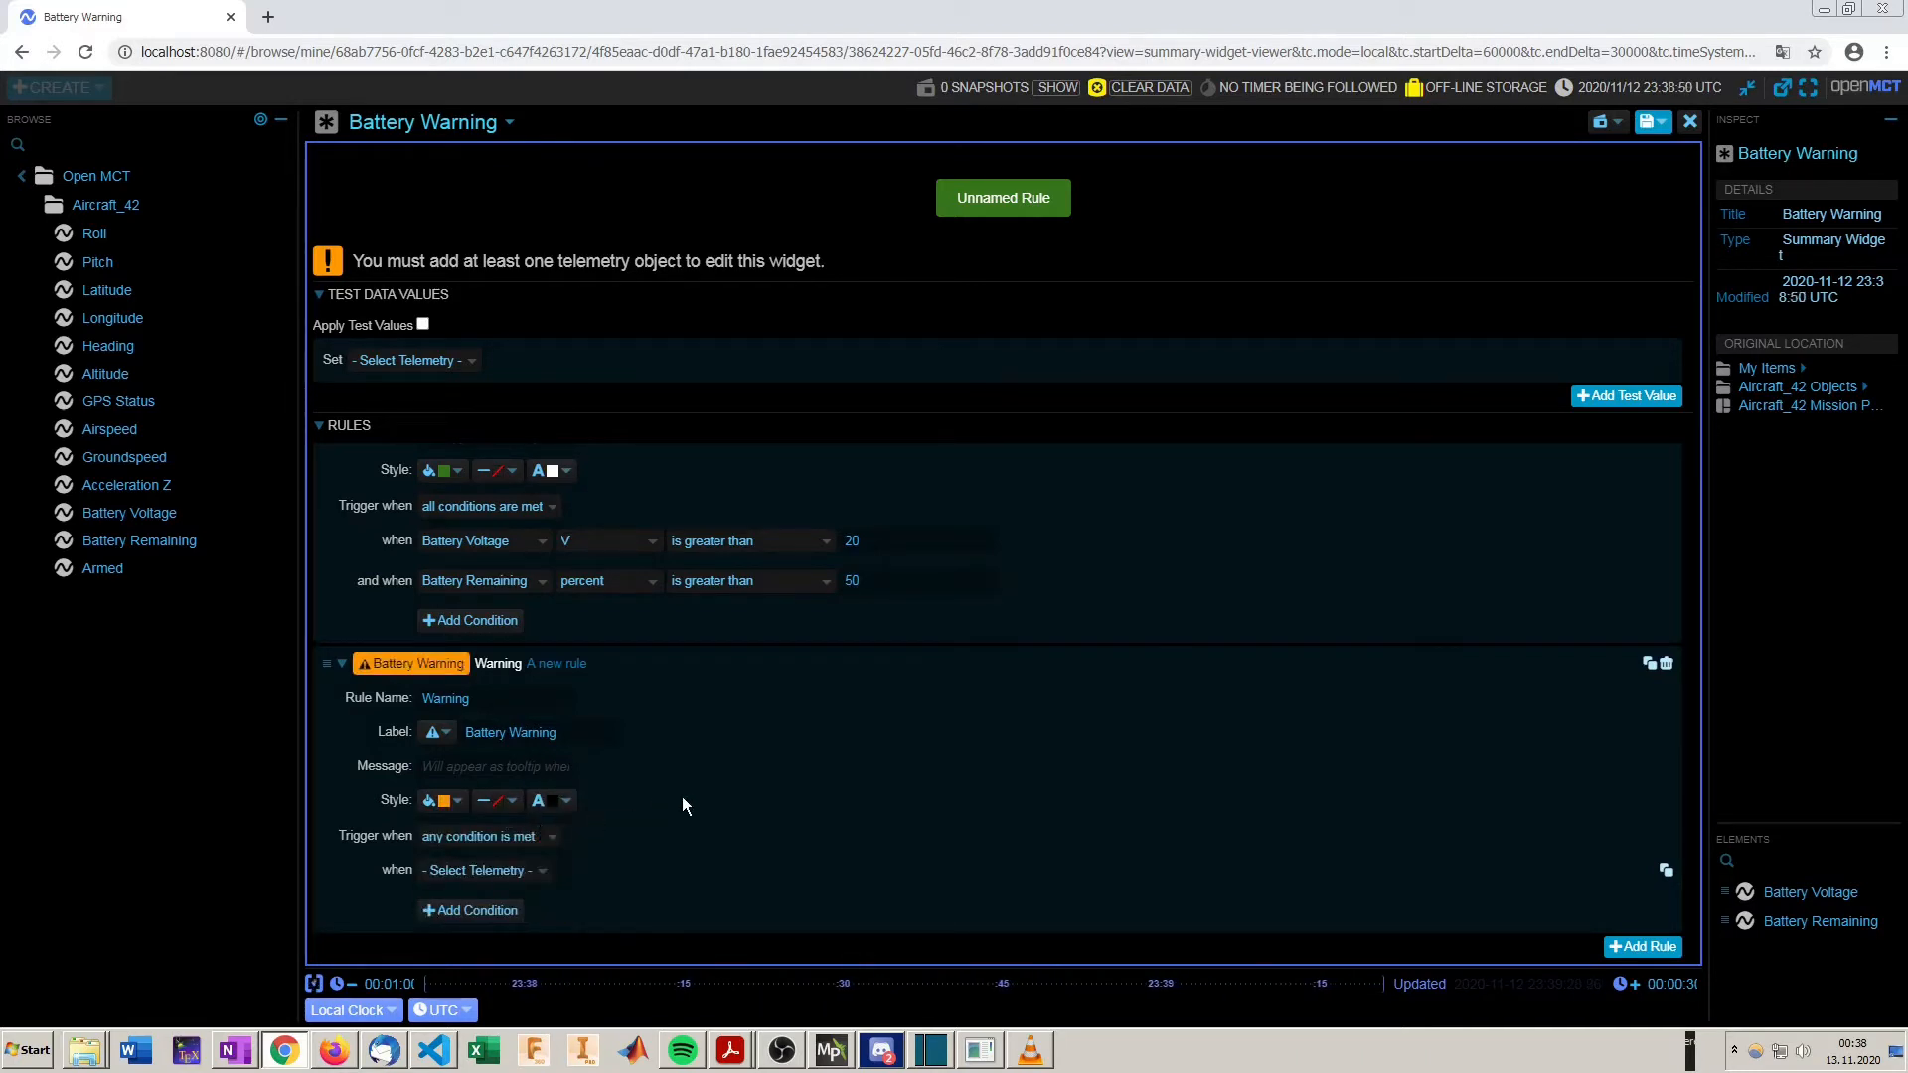
Step: Make the Warning rule's first condition Battery Voltage's V is less than 19
click(507, 872)
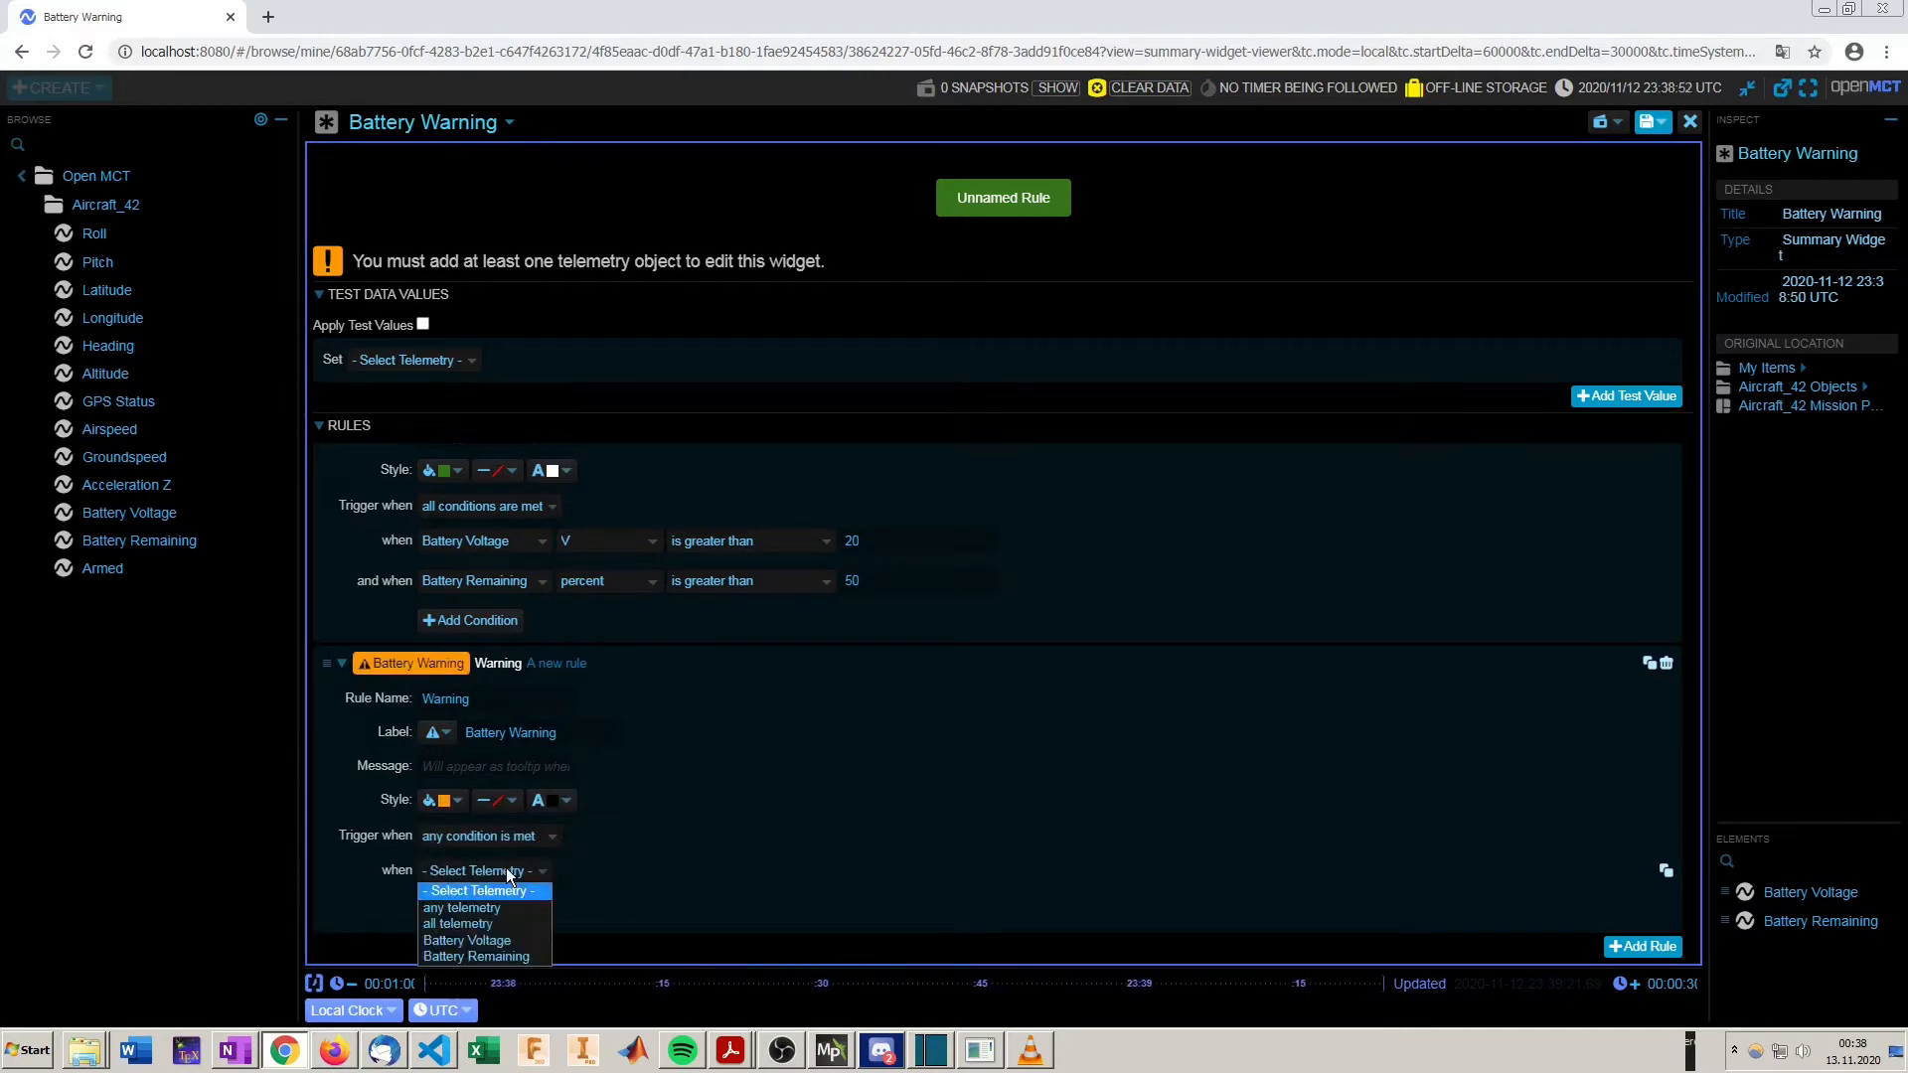
click(654, 843)
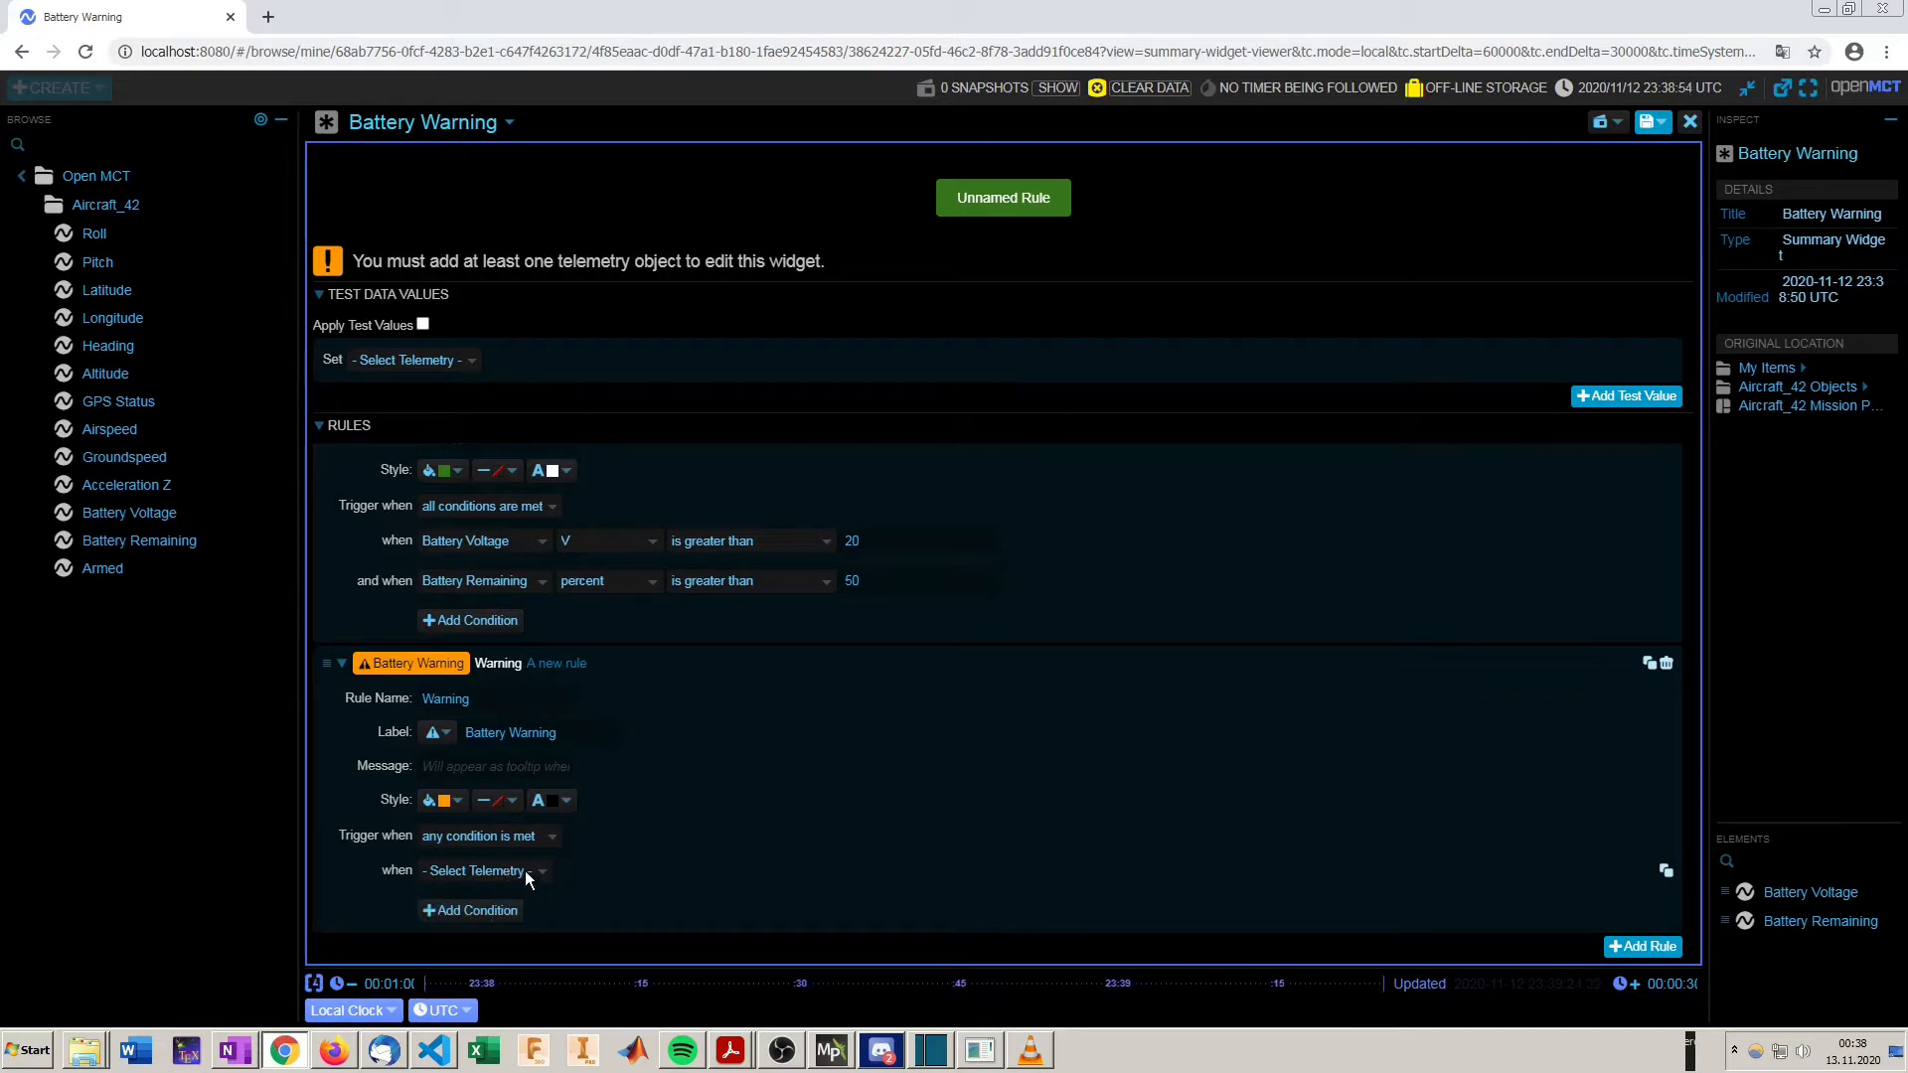
click(528, 871)
click(503, 939)
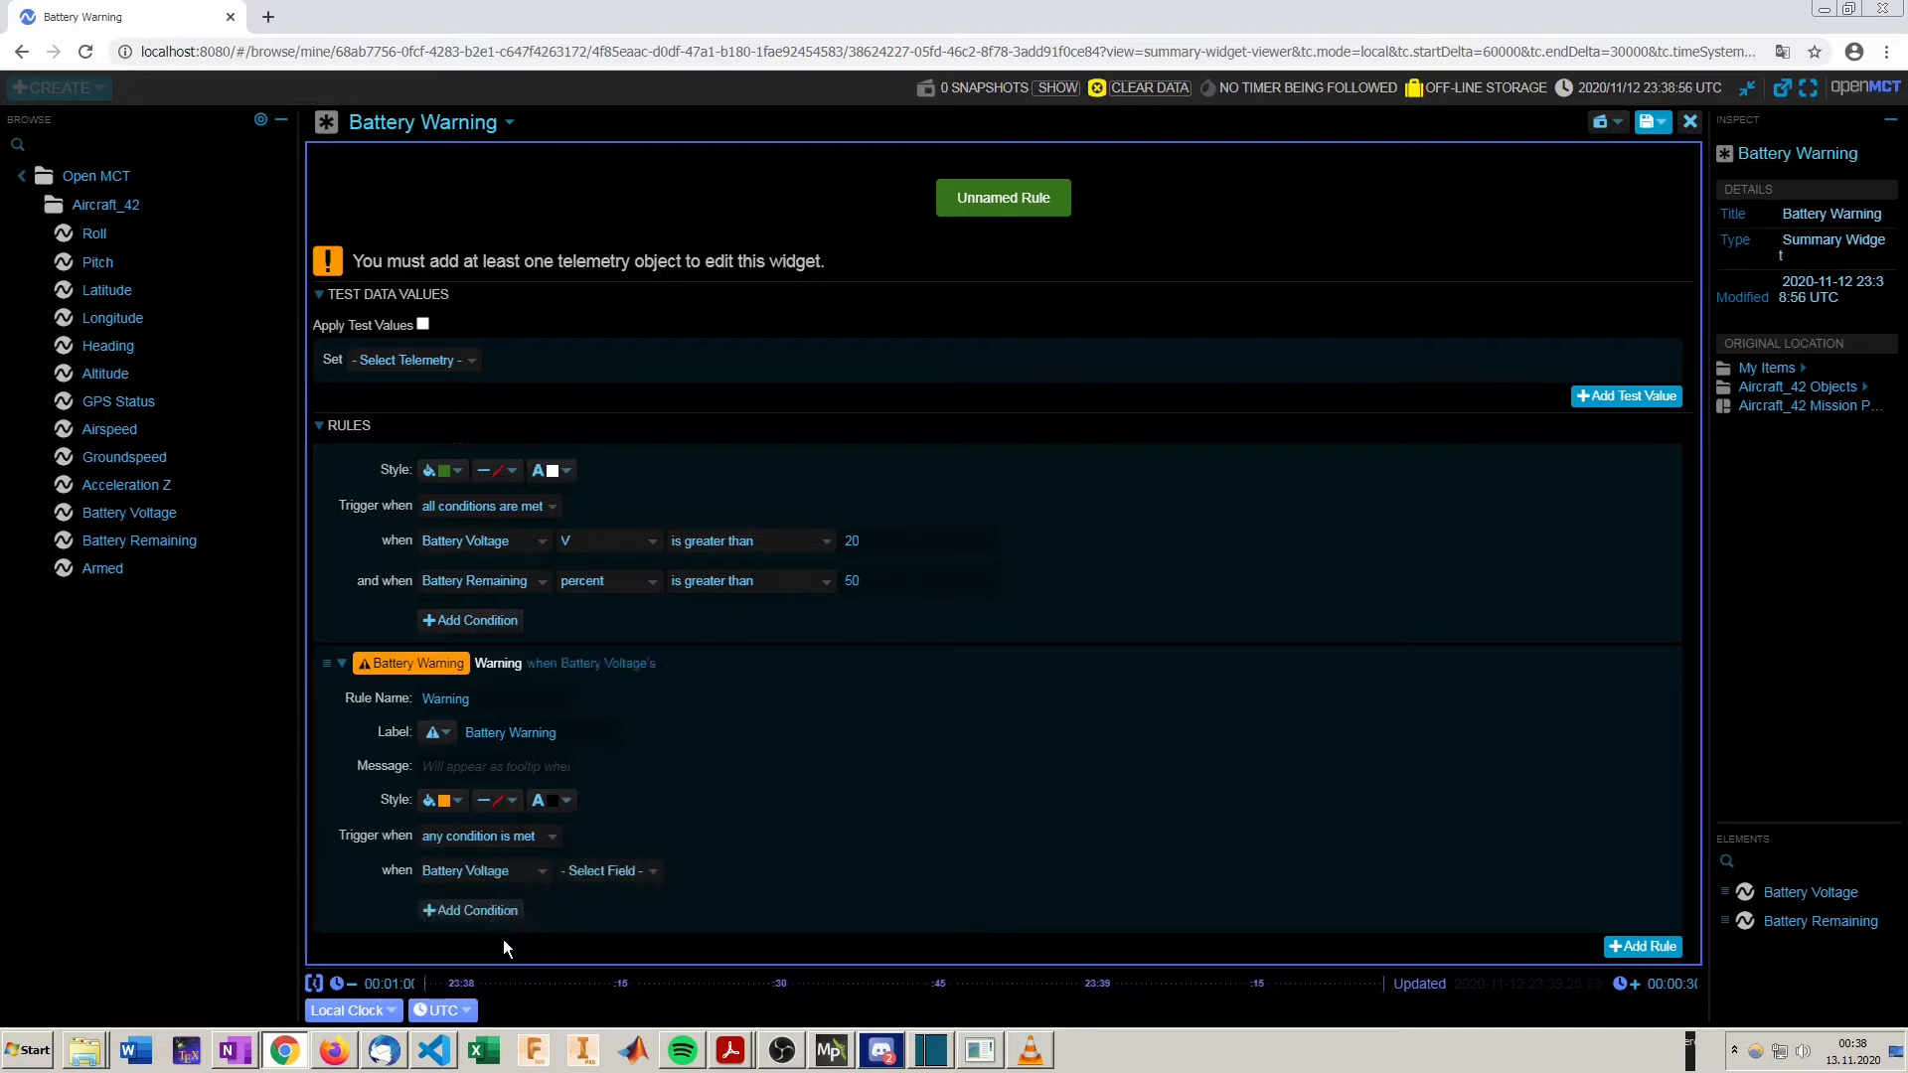
click(605, 869)
click(610, 907)
click(761, 873)
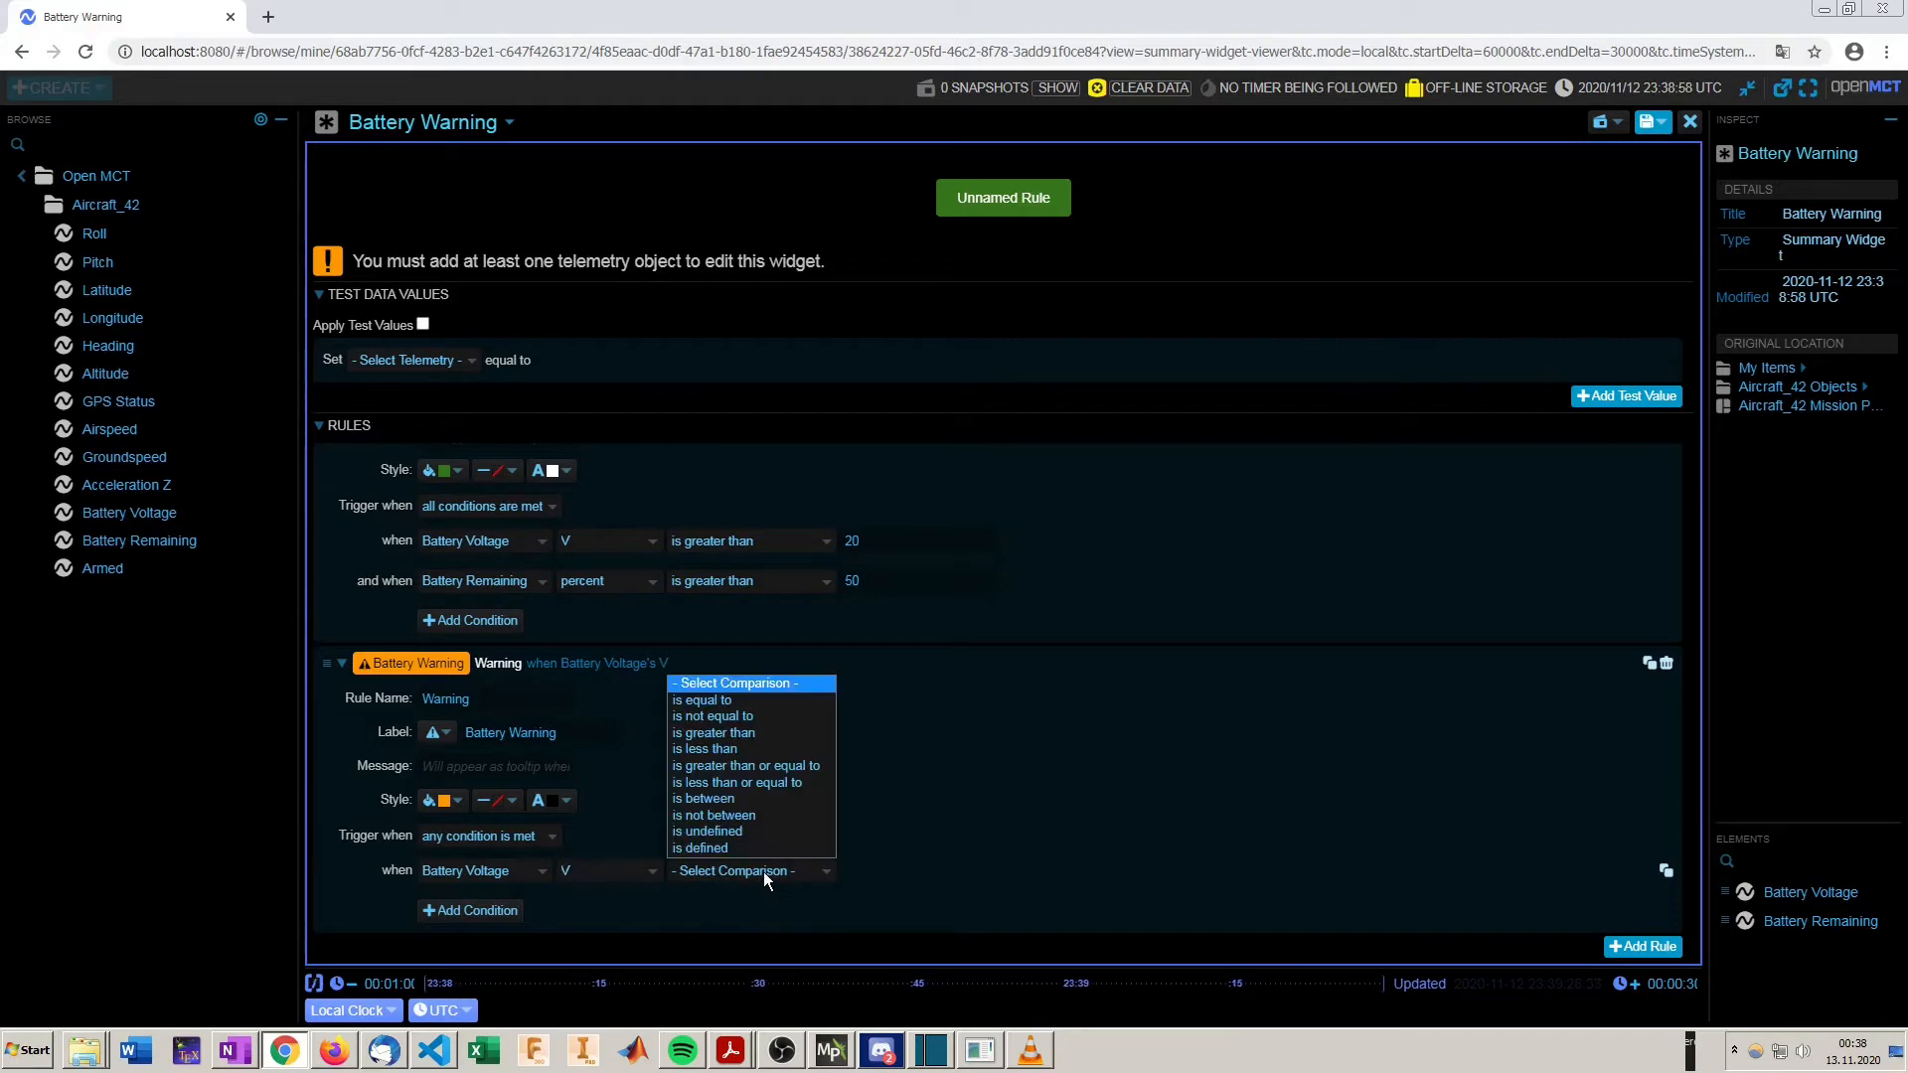
click(752, 749)
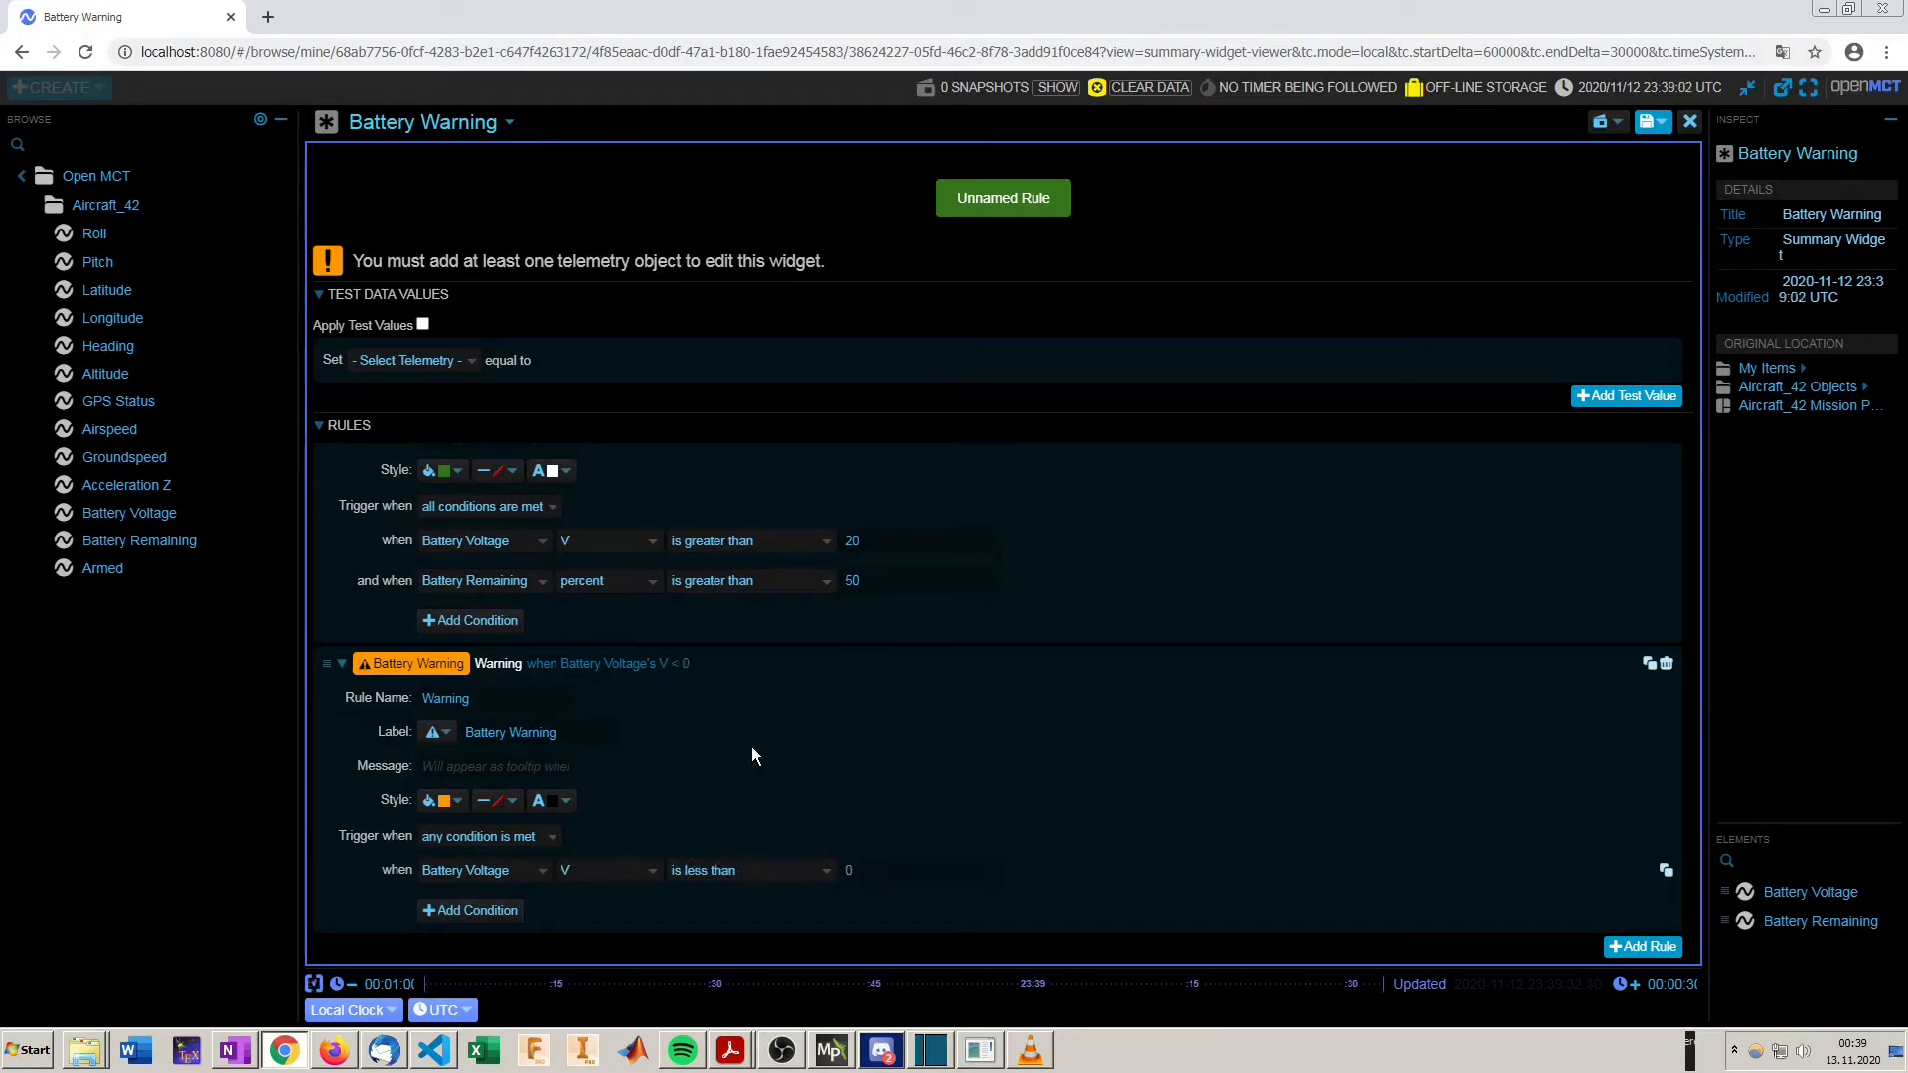
key(BackSpace)
text(19)
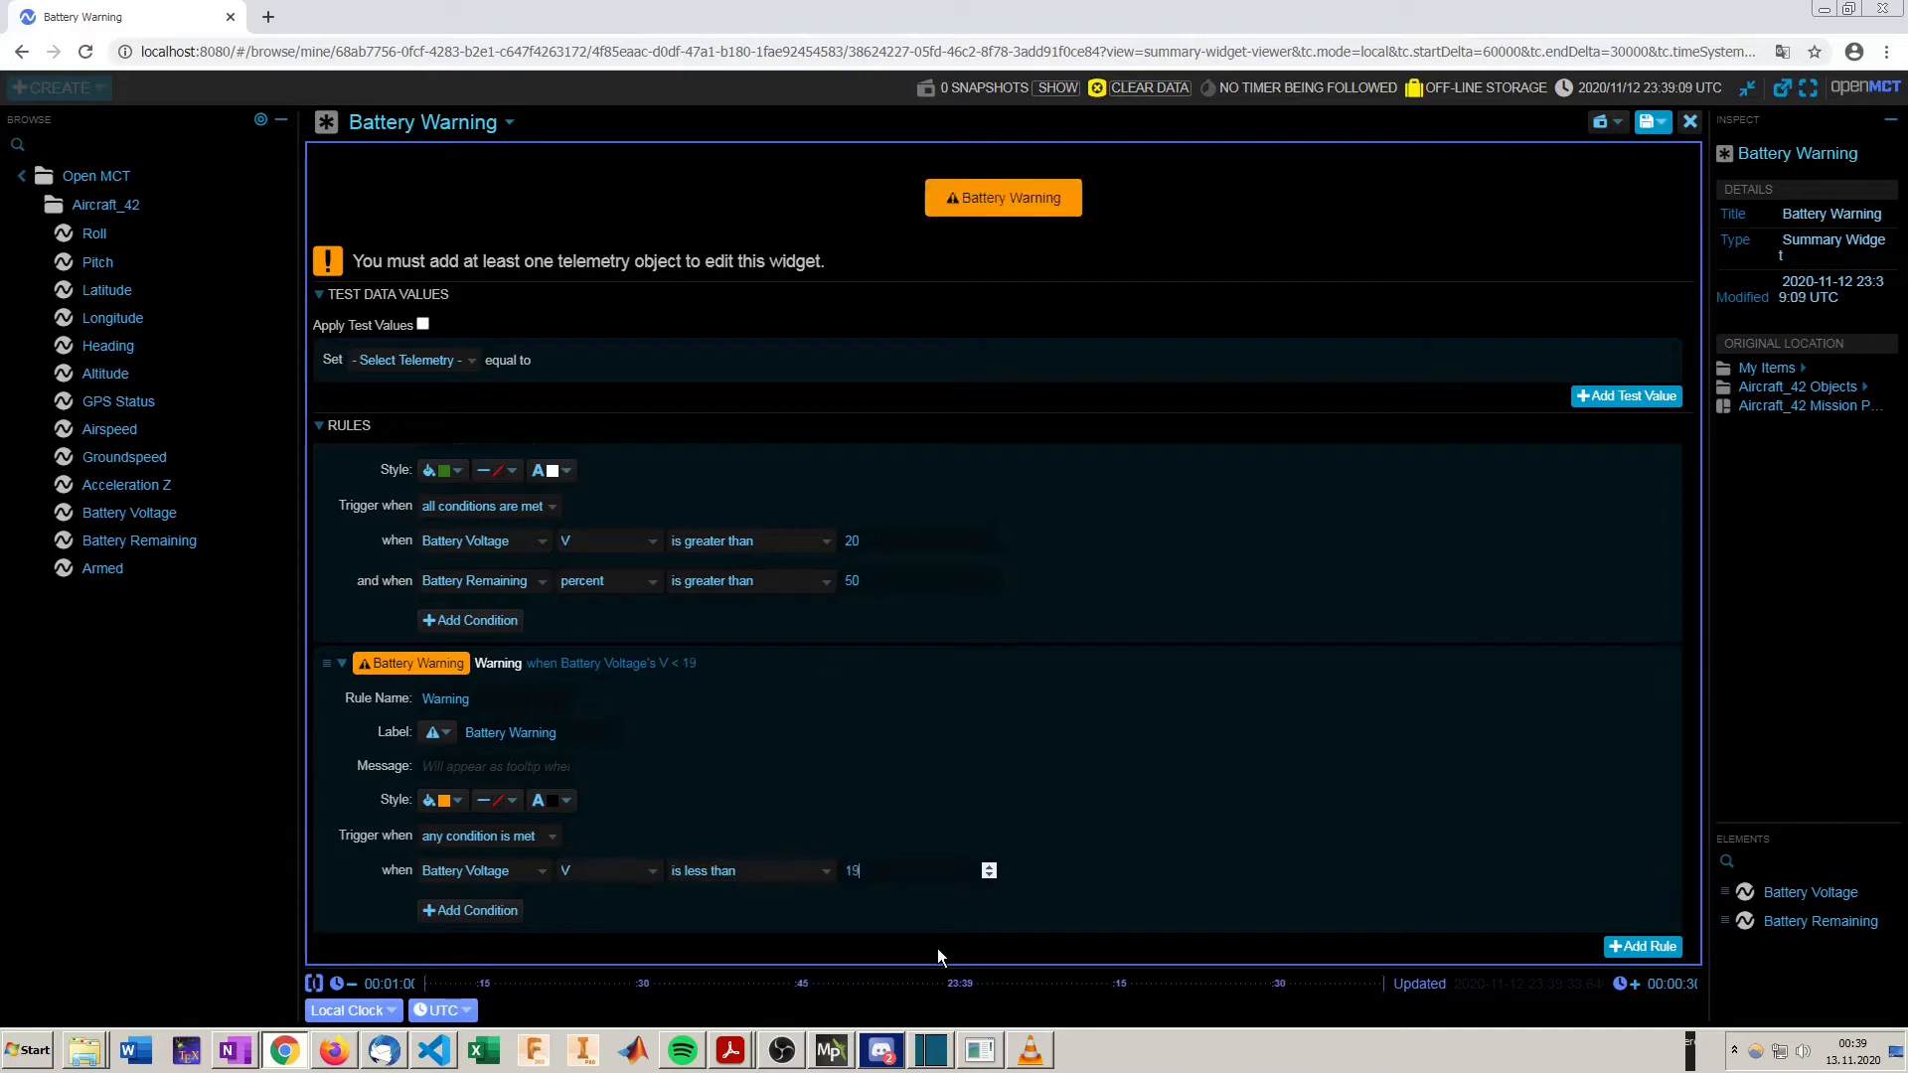
Step: Add a second condition to the Warning rule for Battery Remaining's percent being less than 30
click(470, 910)
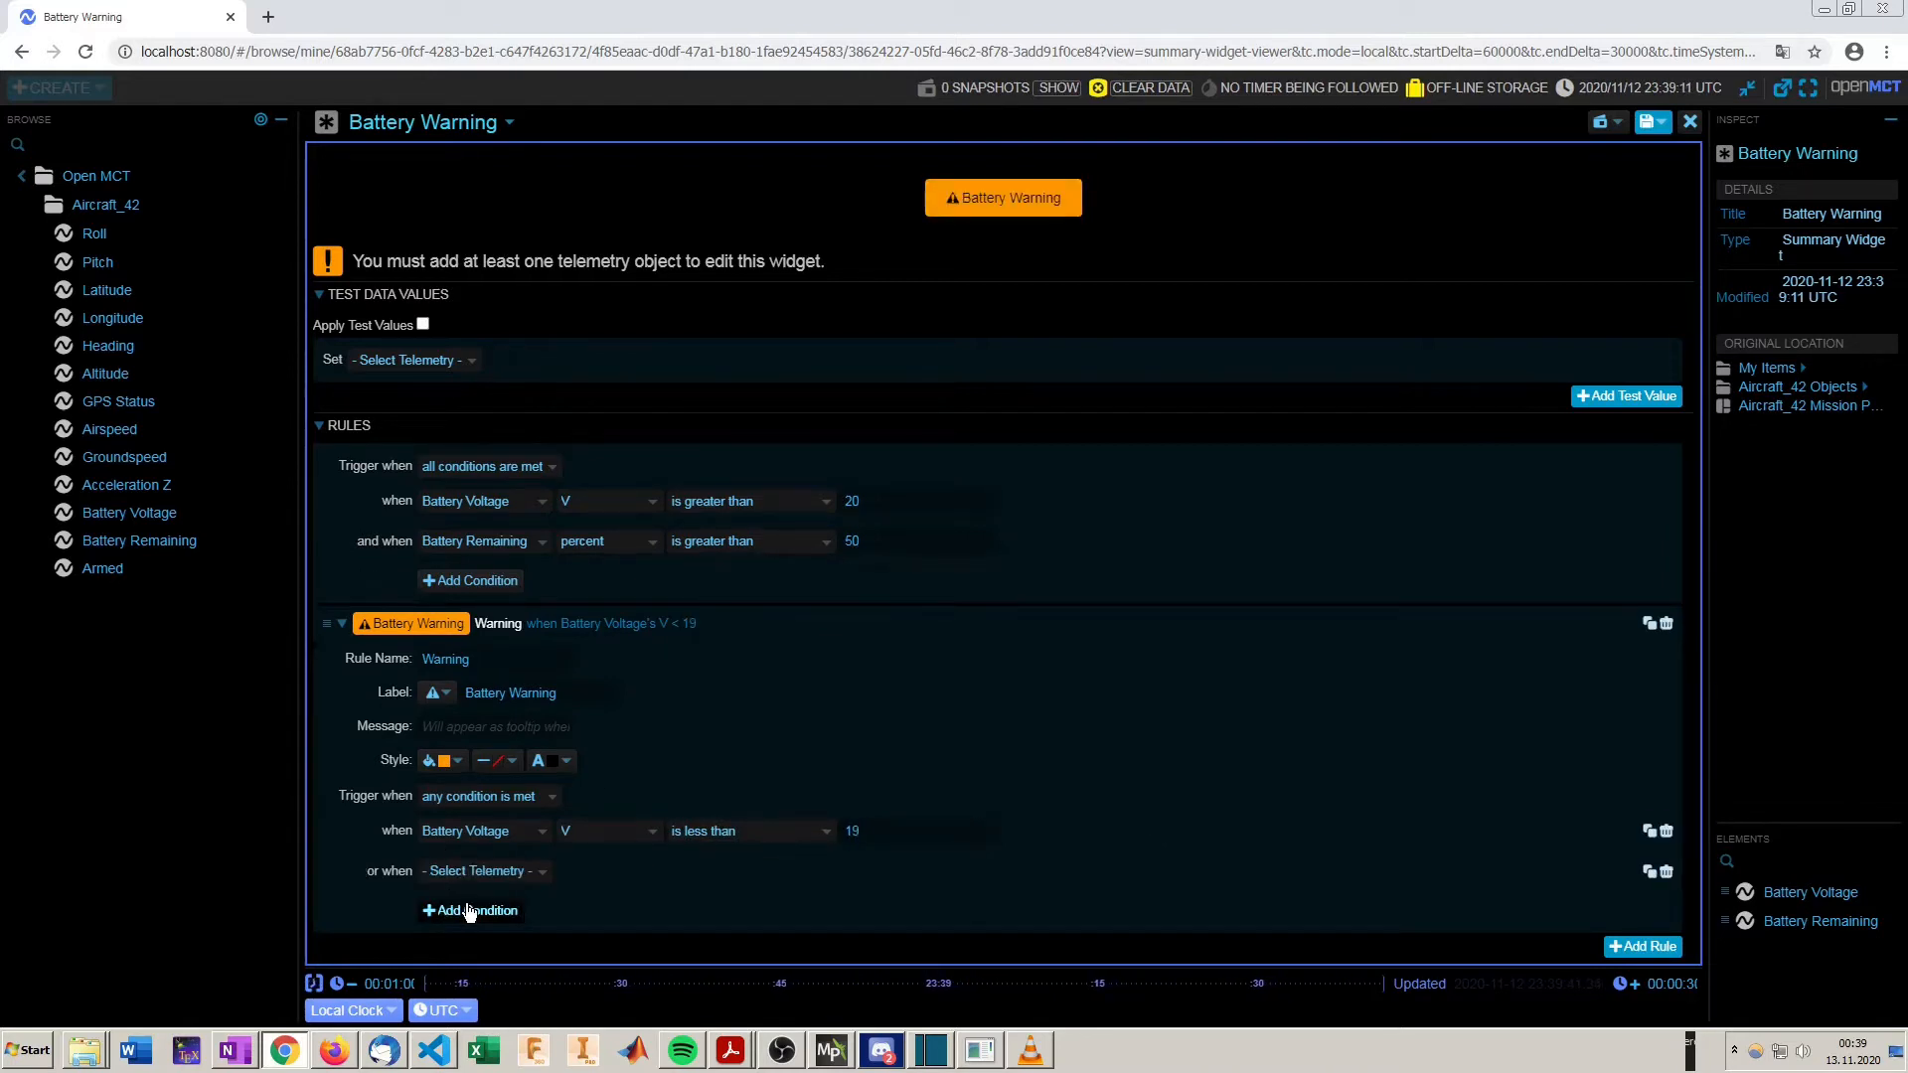
click(519, 871)
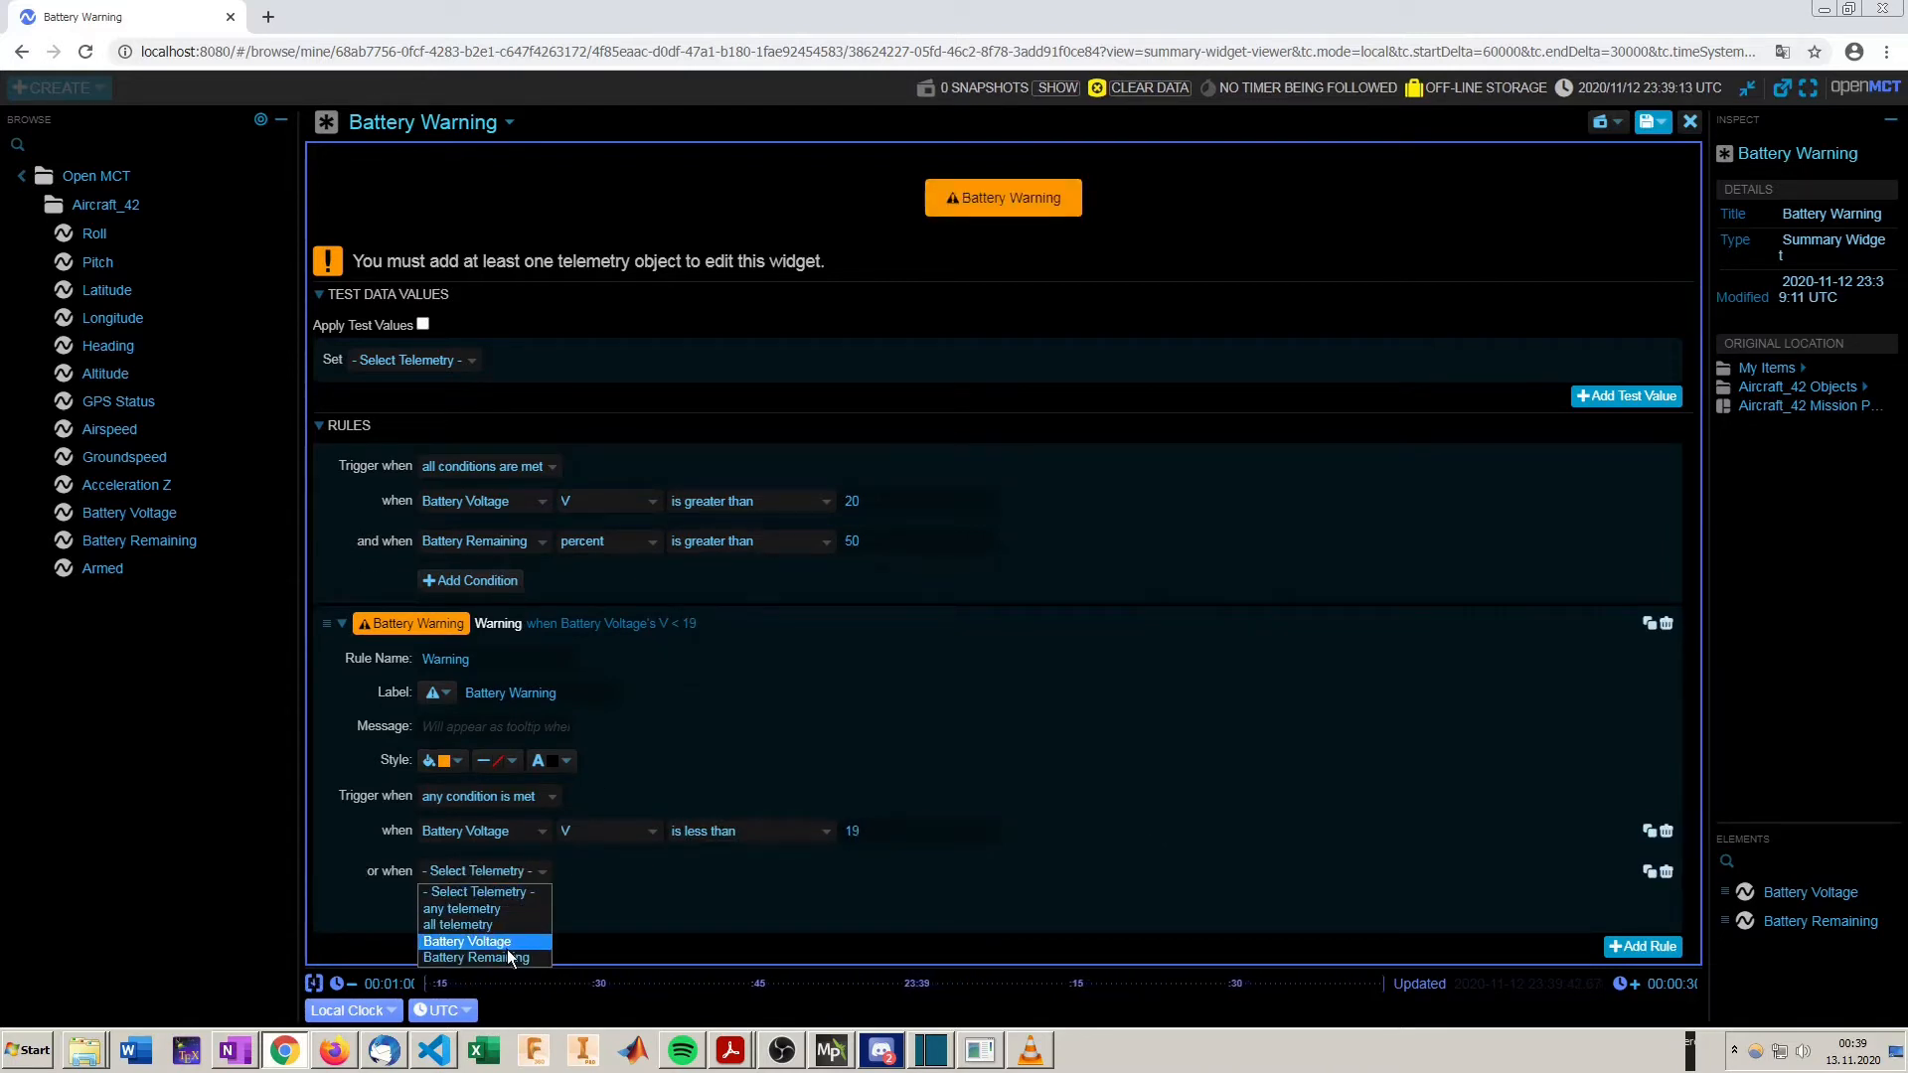
click(476, 957)
click(622, 870)
click(614, 913)
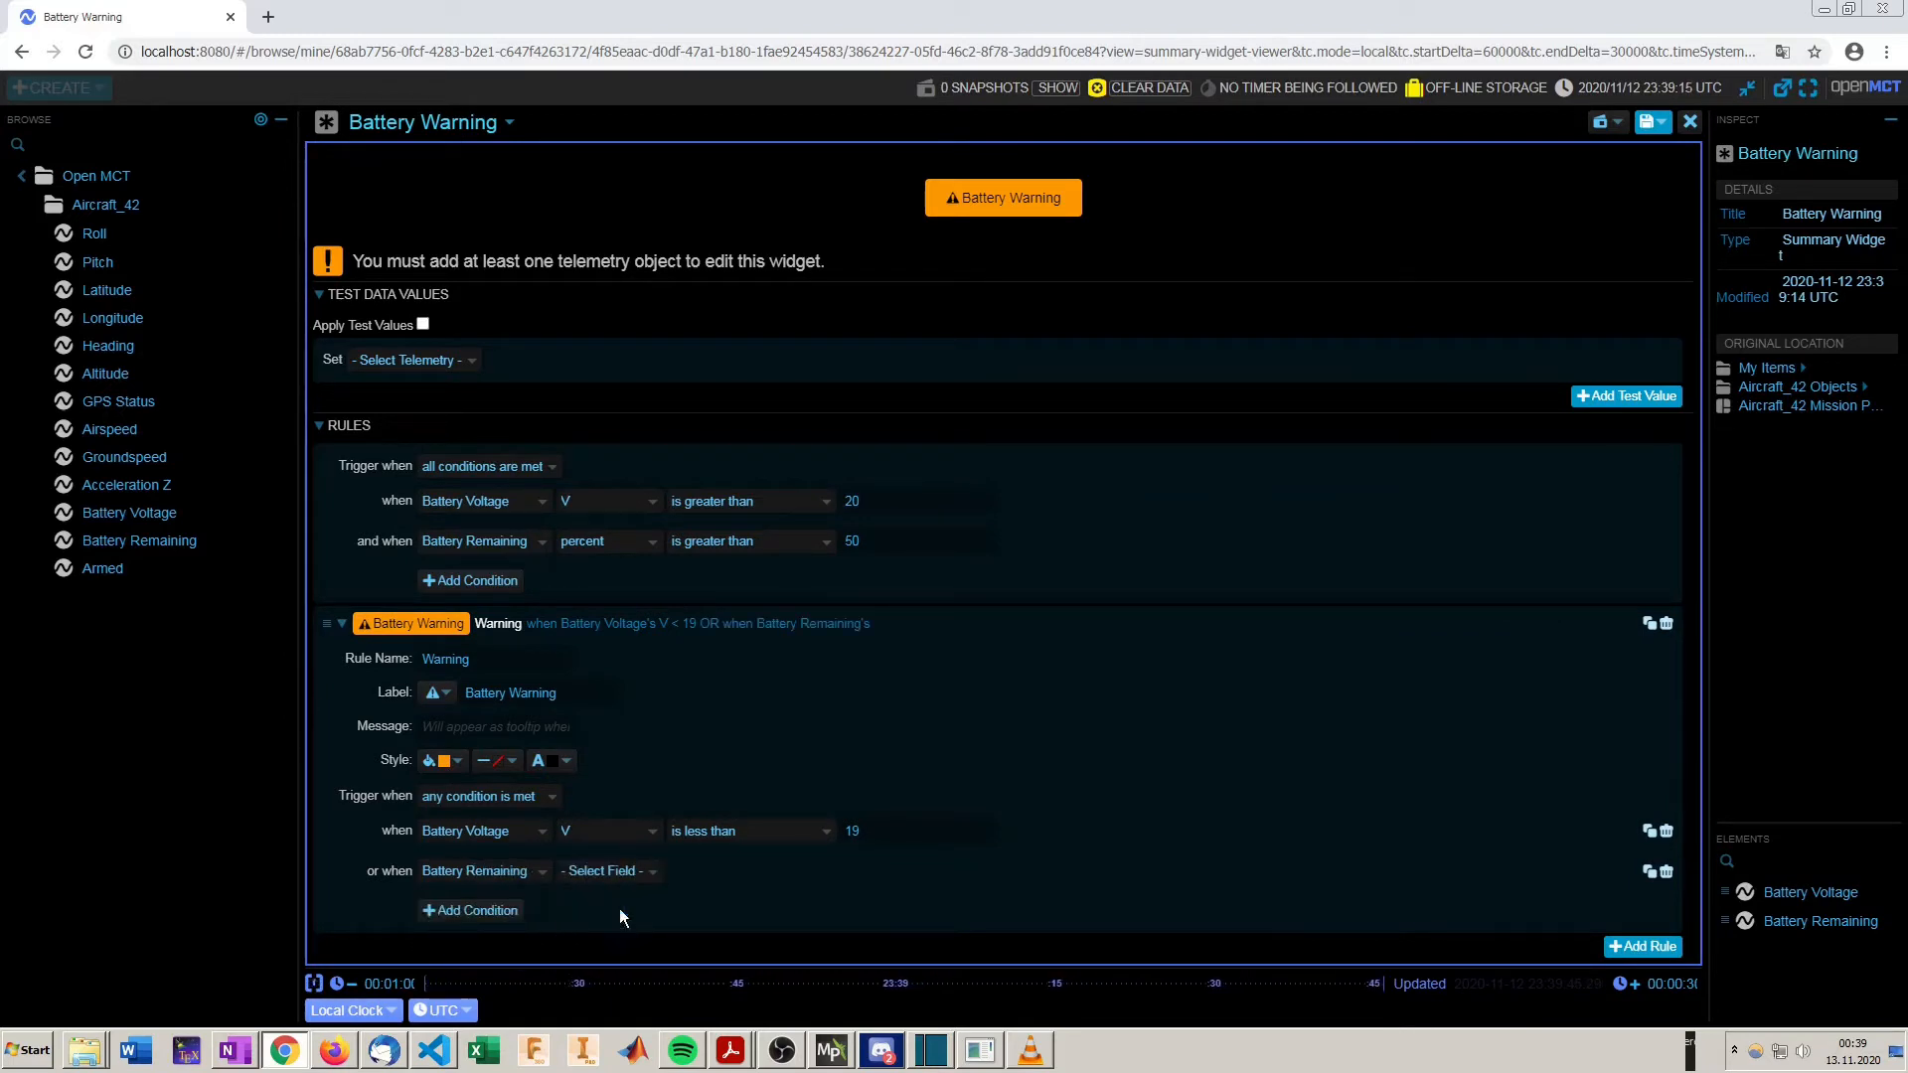
click(731, 870)
click(745, 750)
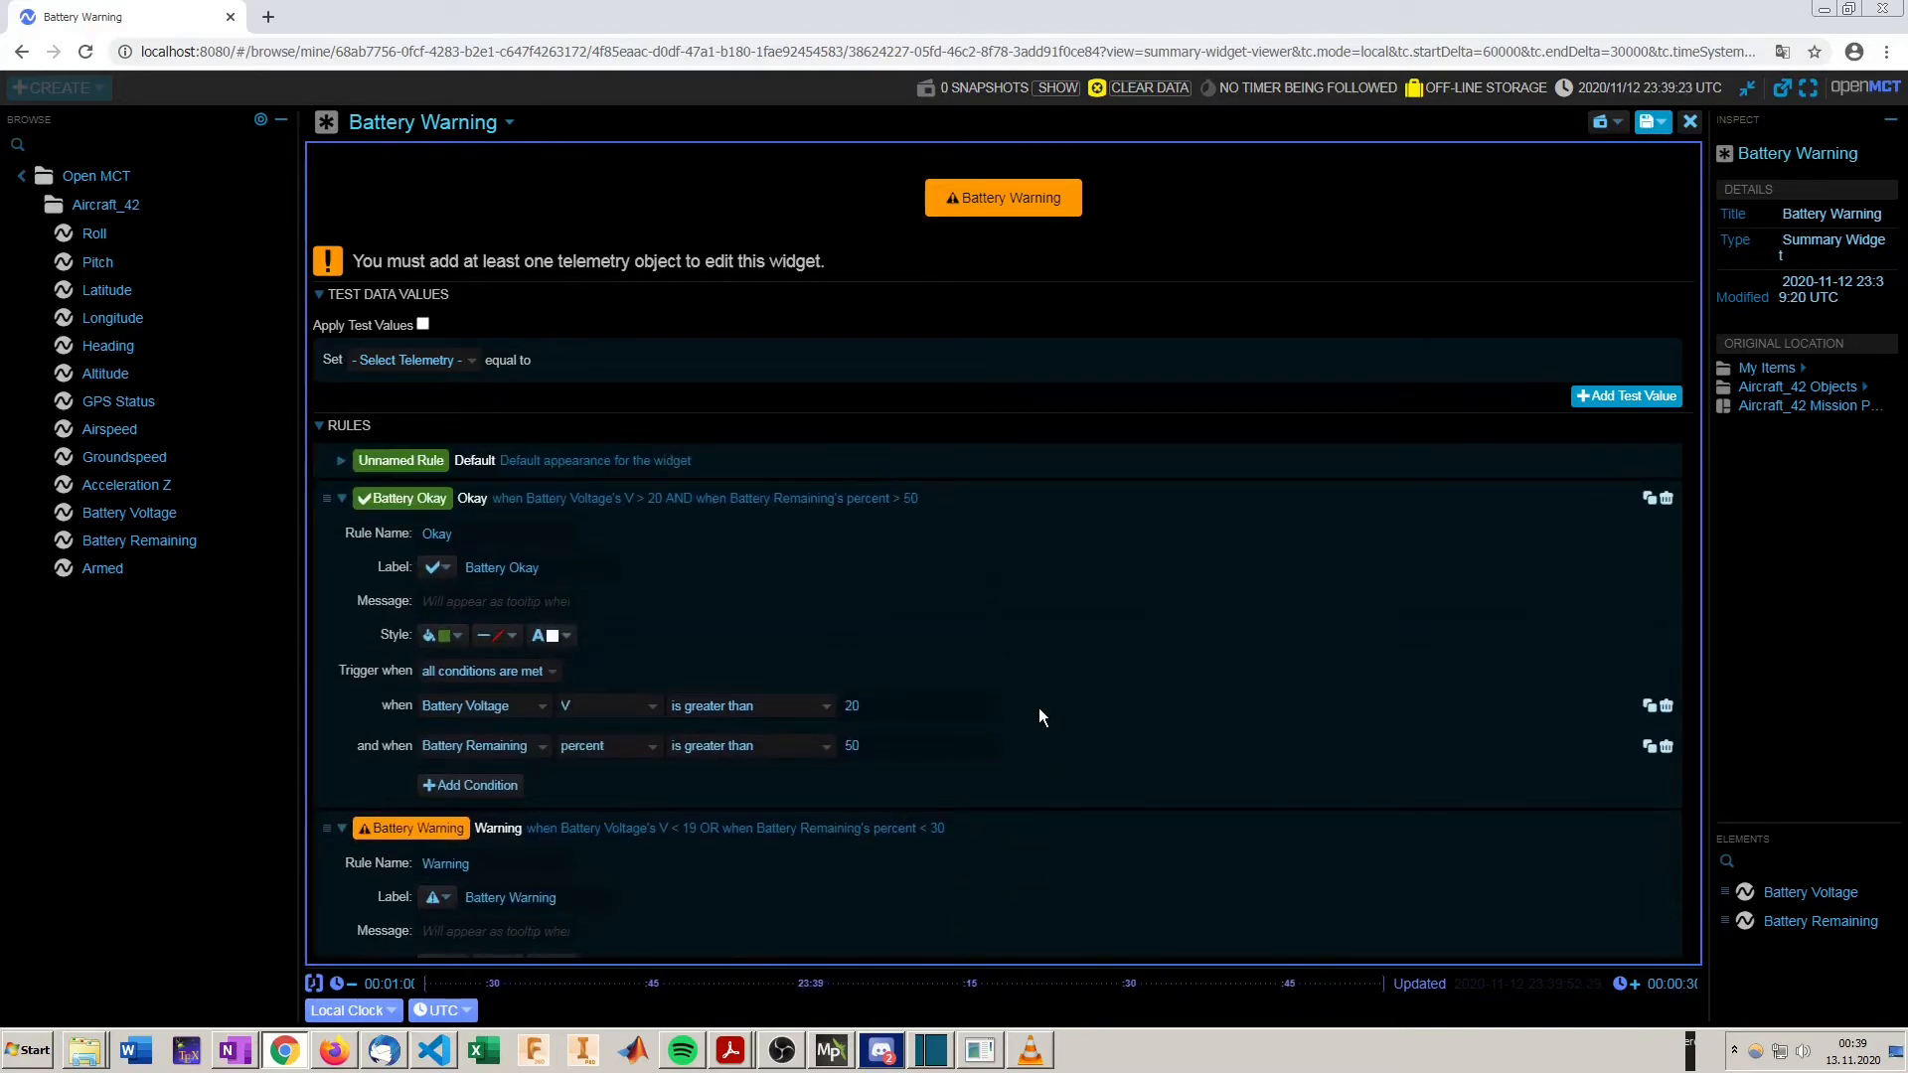
Step: Review the Okay and Warning rules, and save the Battery Warning widget to finish editing
scroll(1028, 678, down, 2)
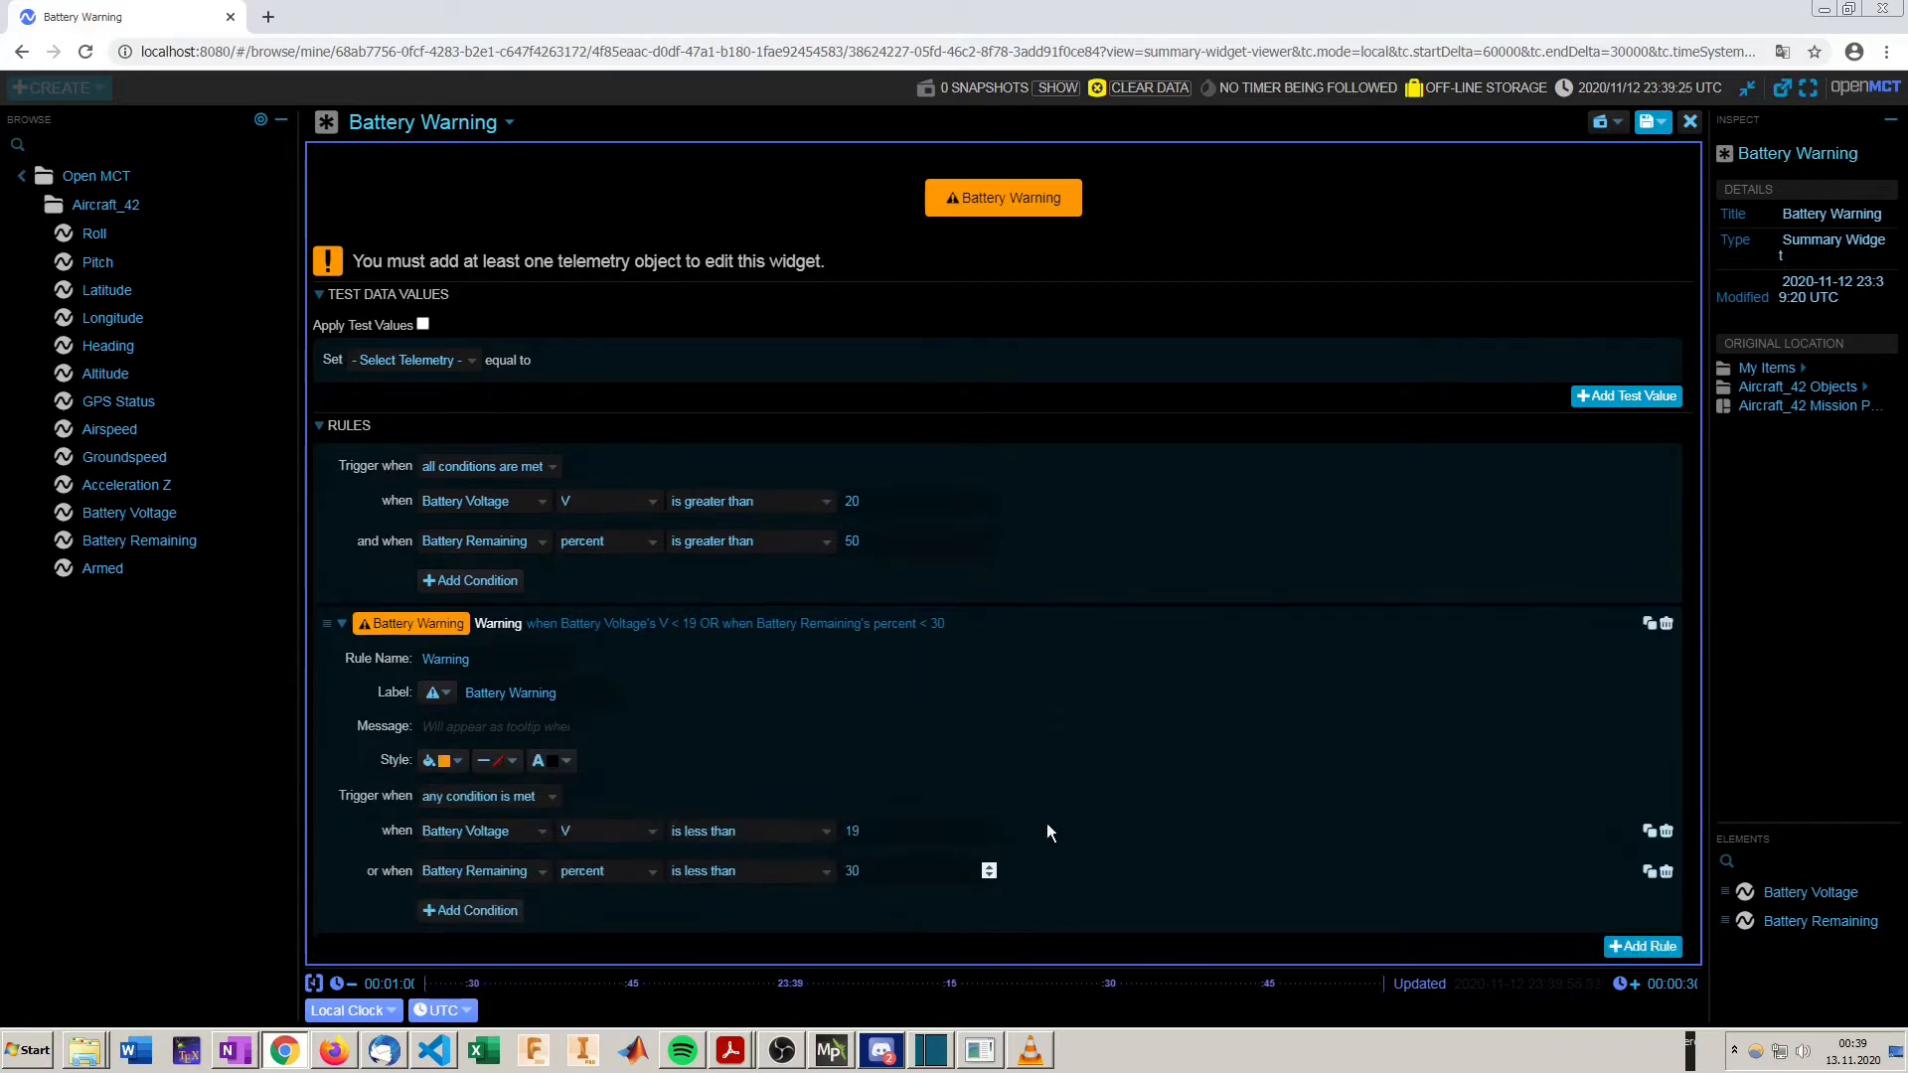
scroll(1046, 822, up, 1)
scroll(926, 874, up, 1)
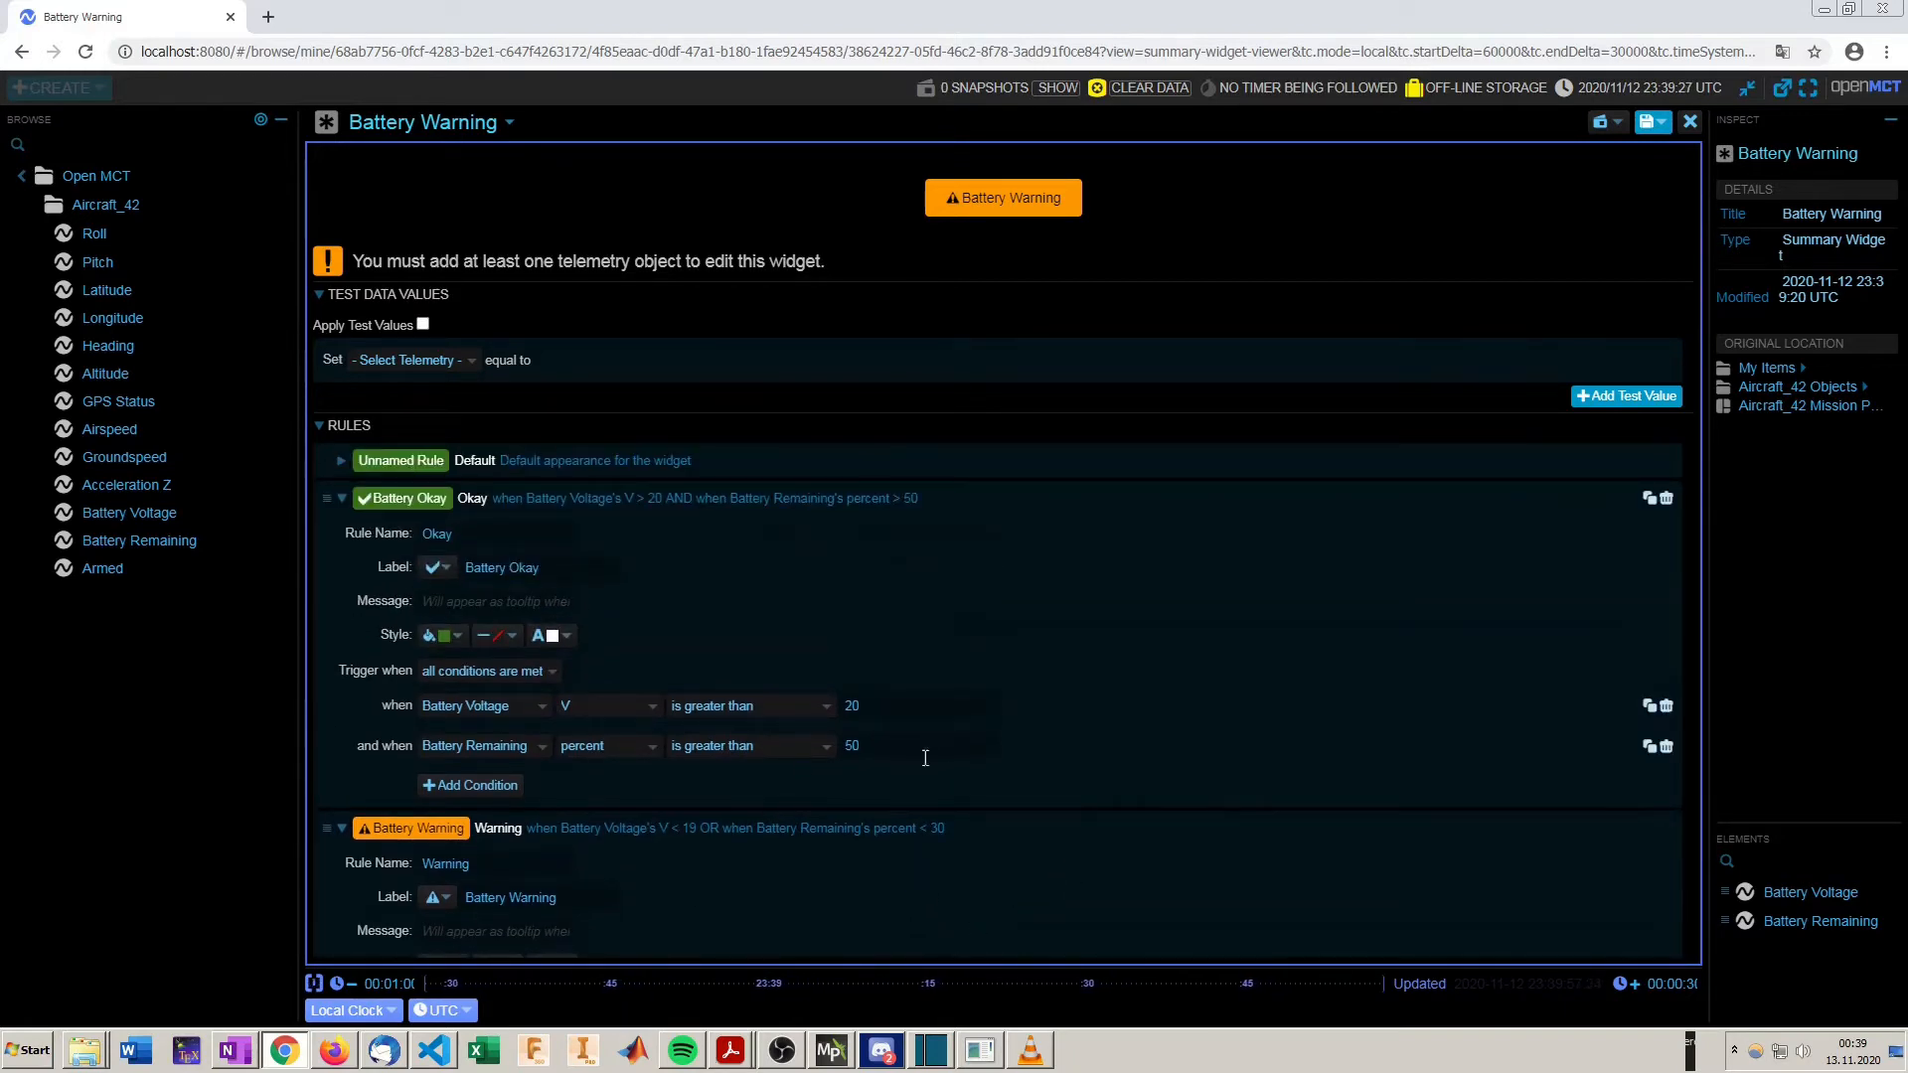
scroll(928, 758, down, 2)
scroll(954, 768, up, 2)
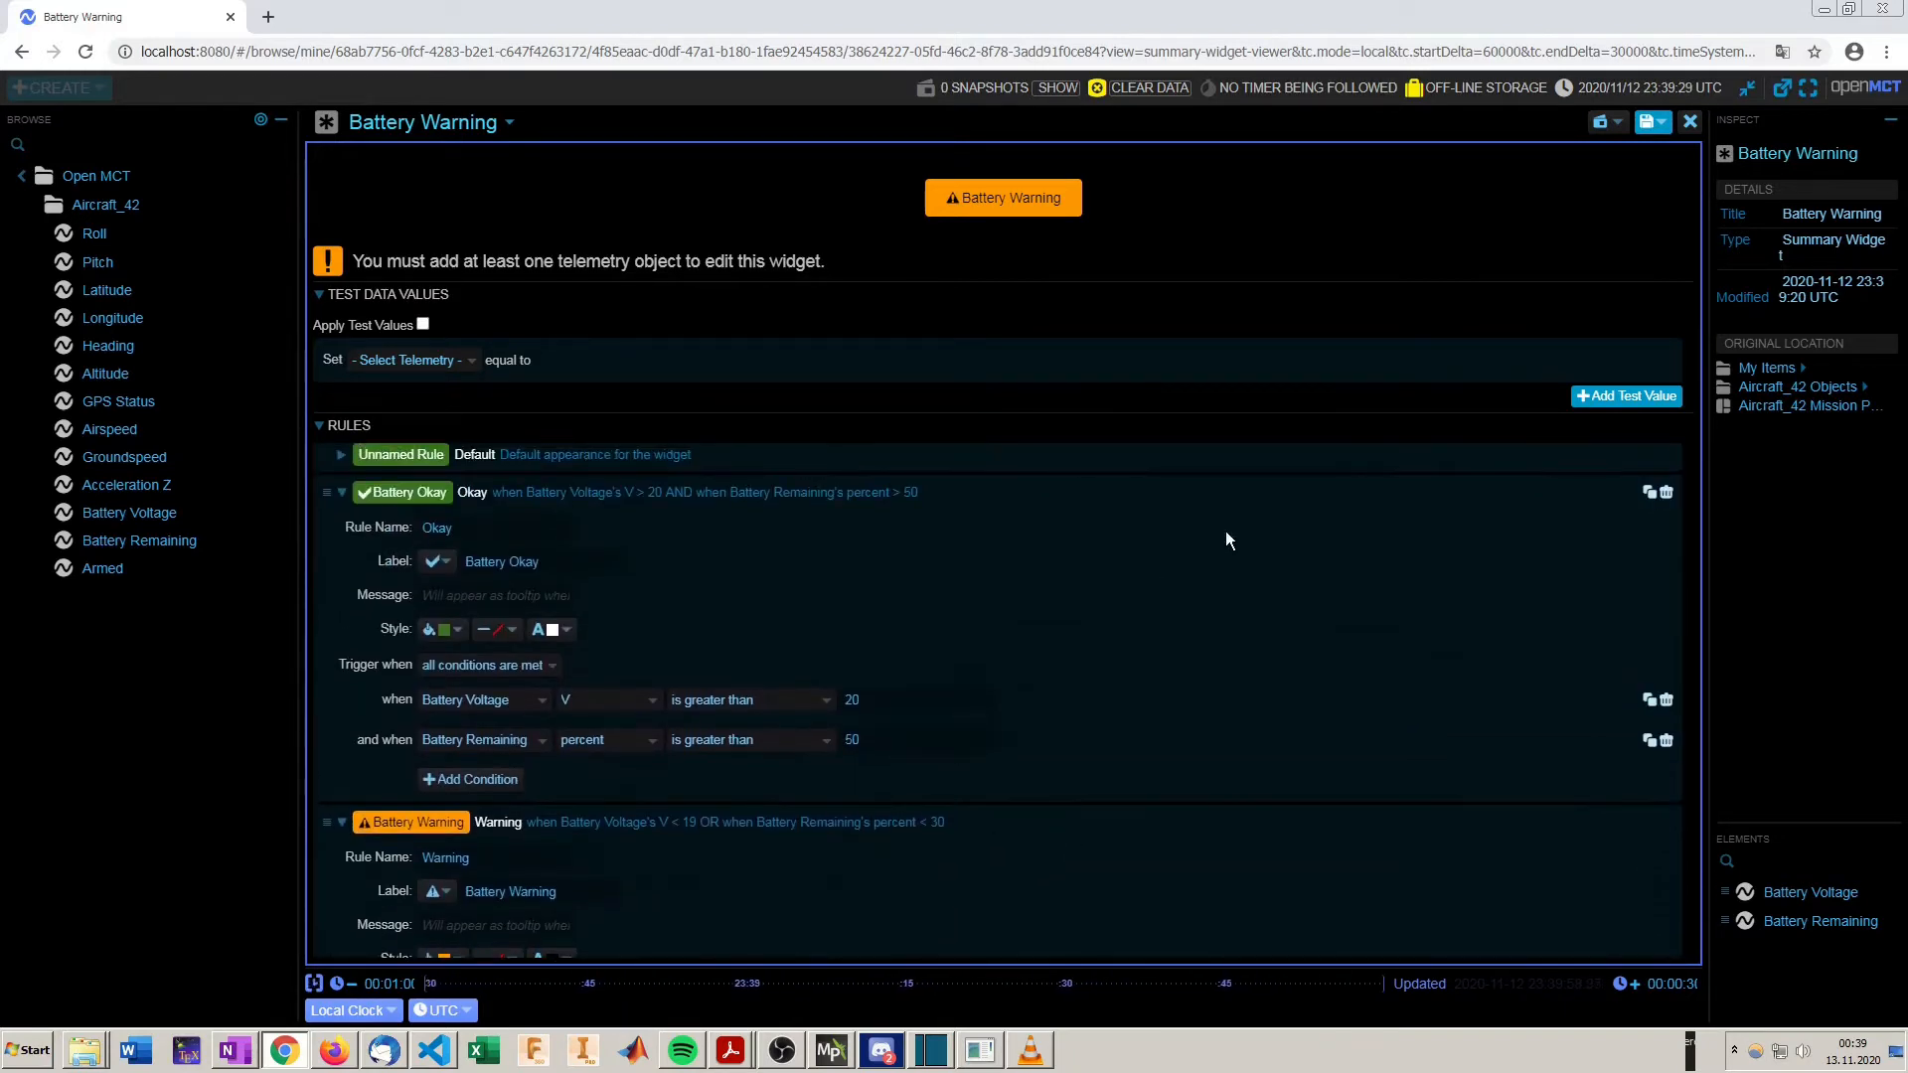
click(1661, 136)
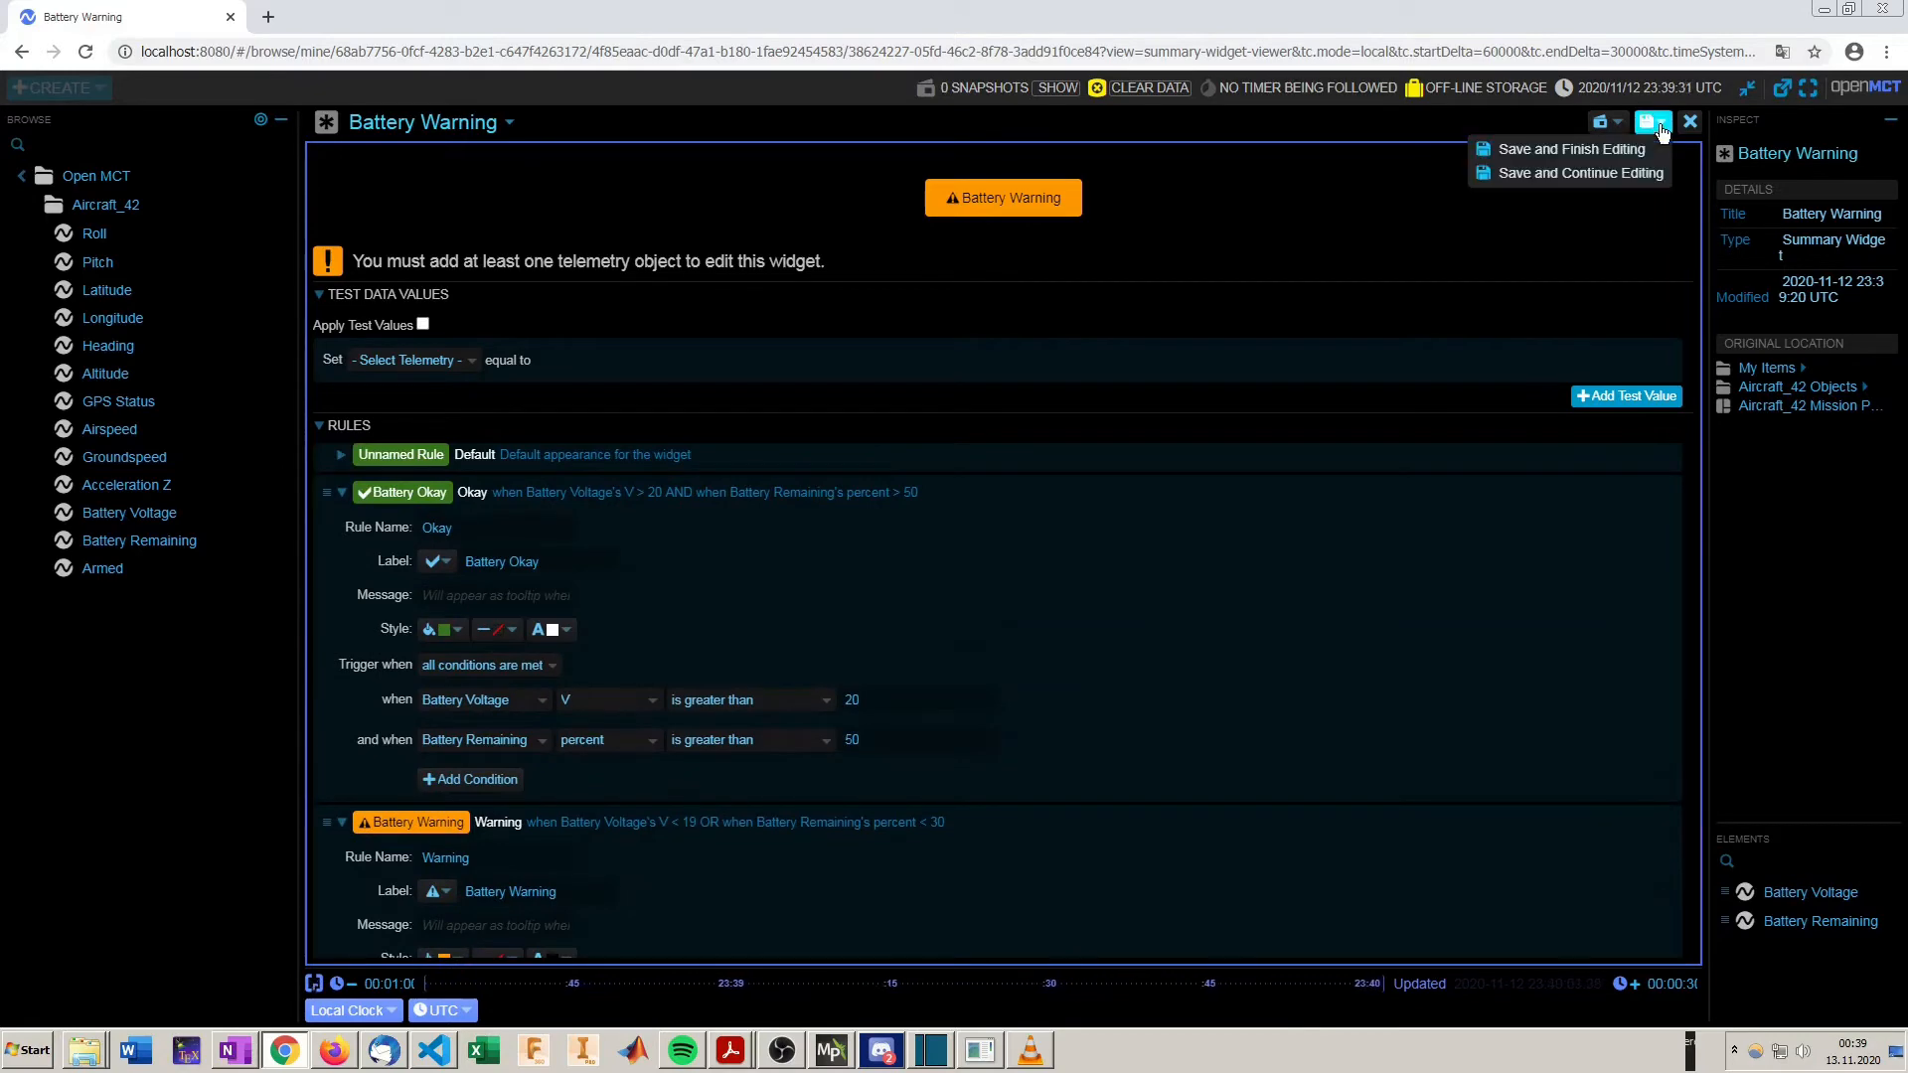
click(1526, 159)
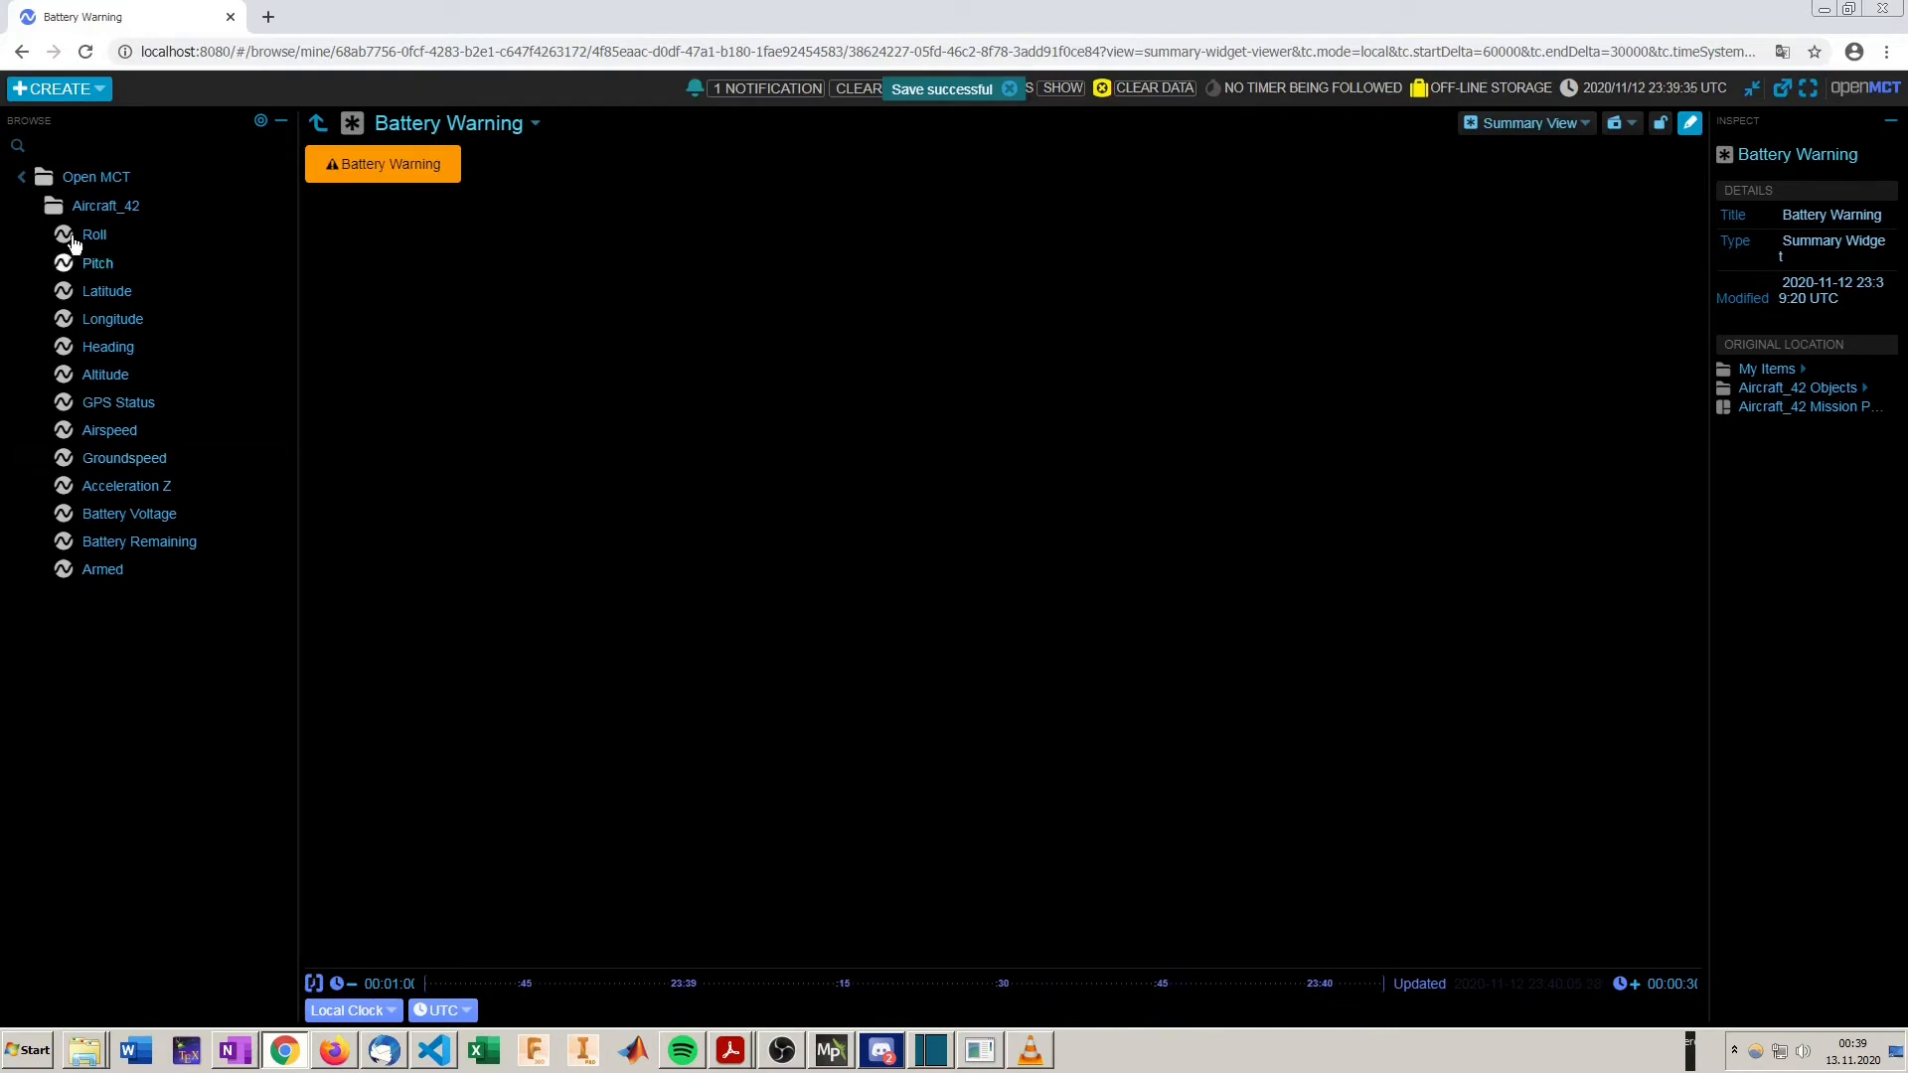
Step: Open the Aircraft_42 Mission Planner layout from the Aircraft_42 Objects folder in My Items
click(23, 184)
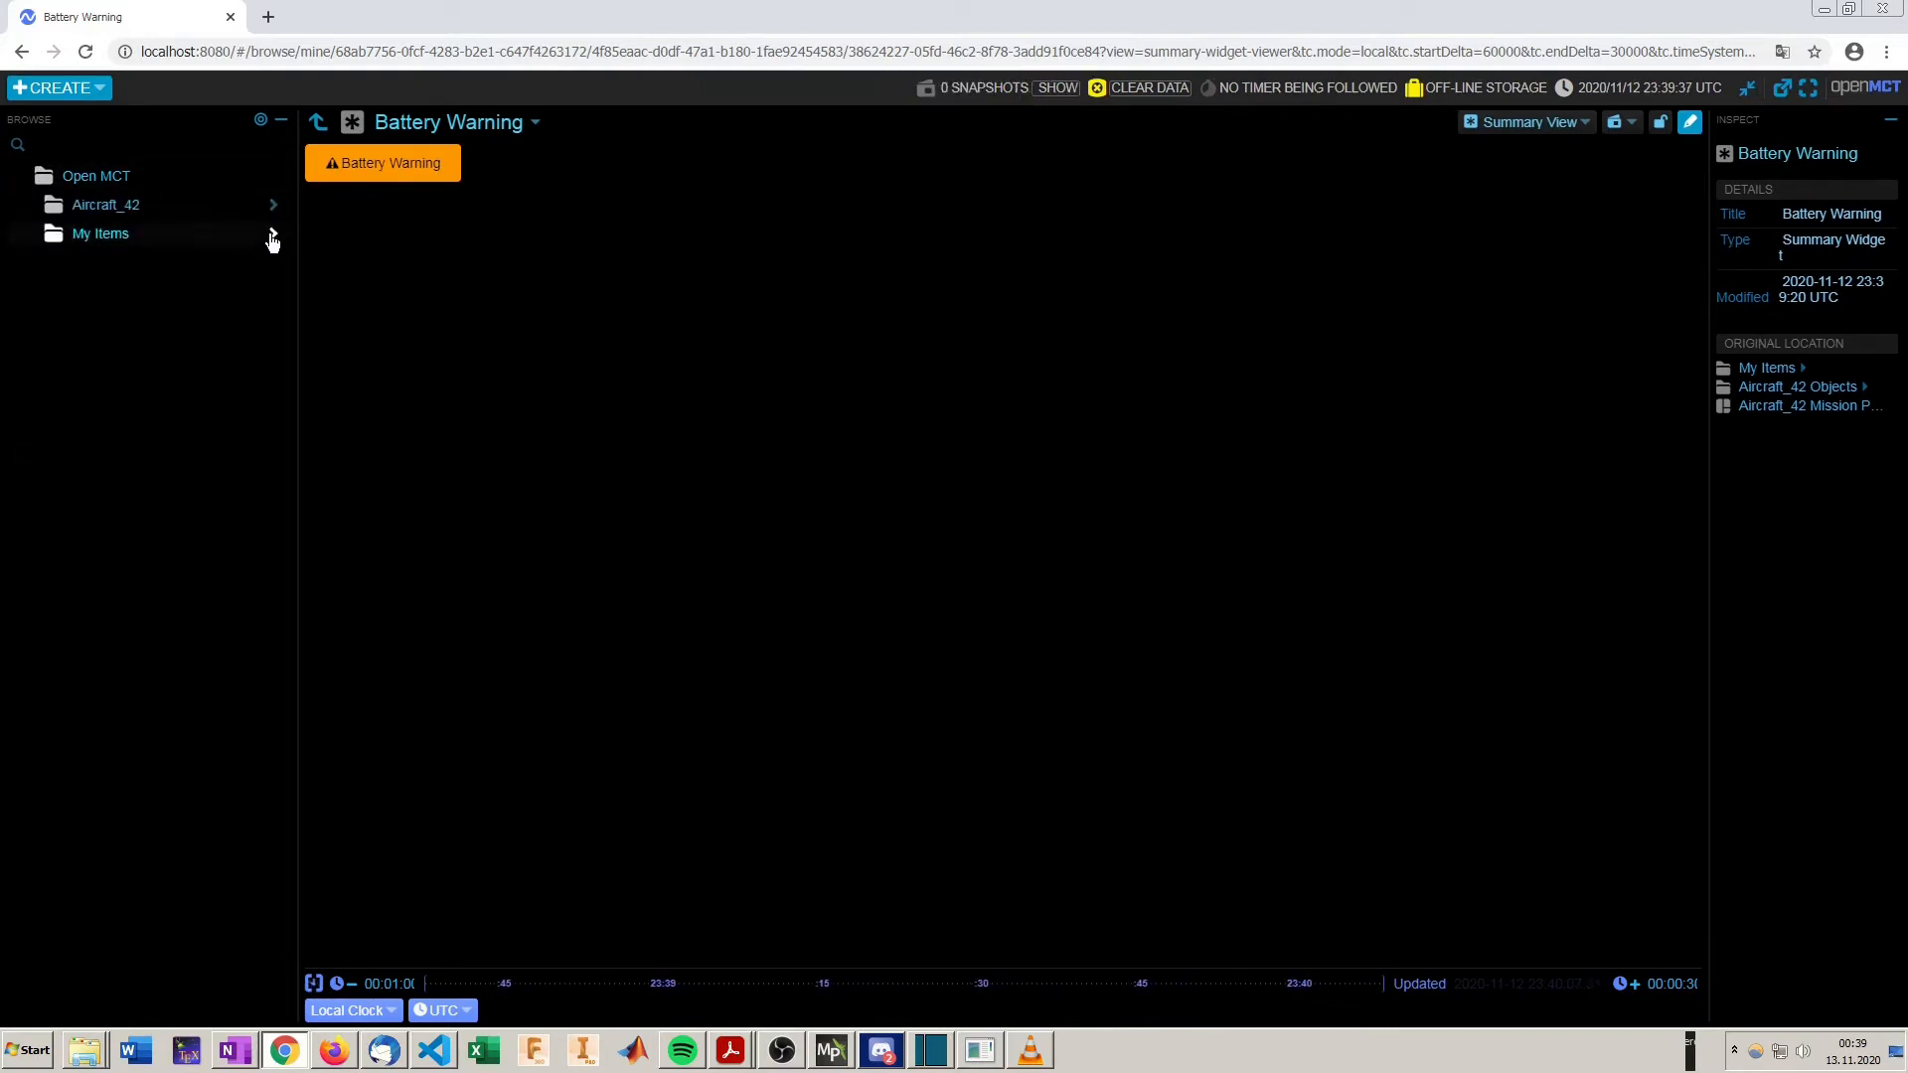
click(272, 236)
click(271, 263)
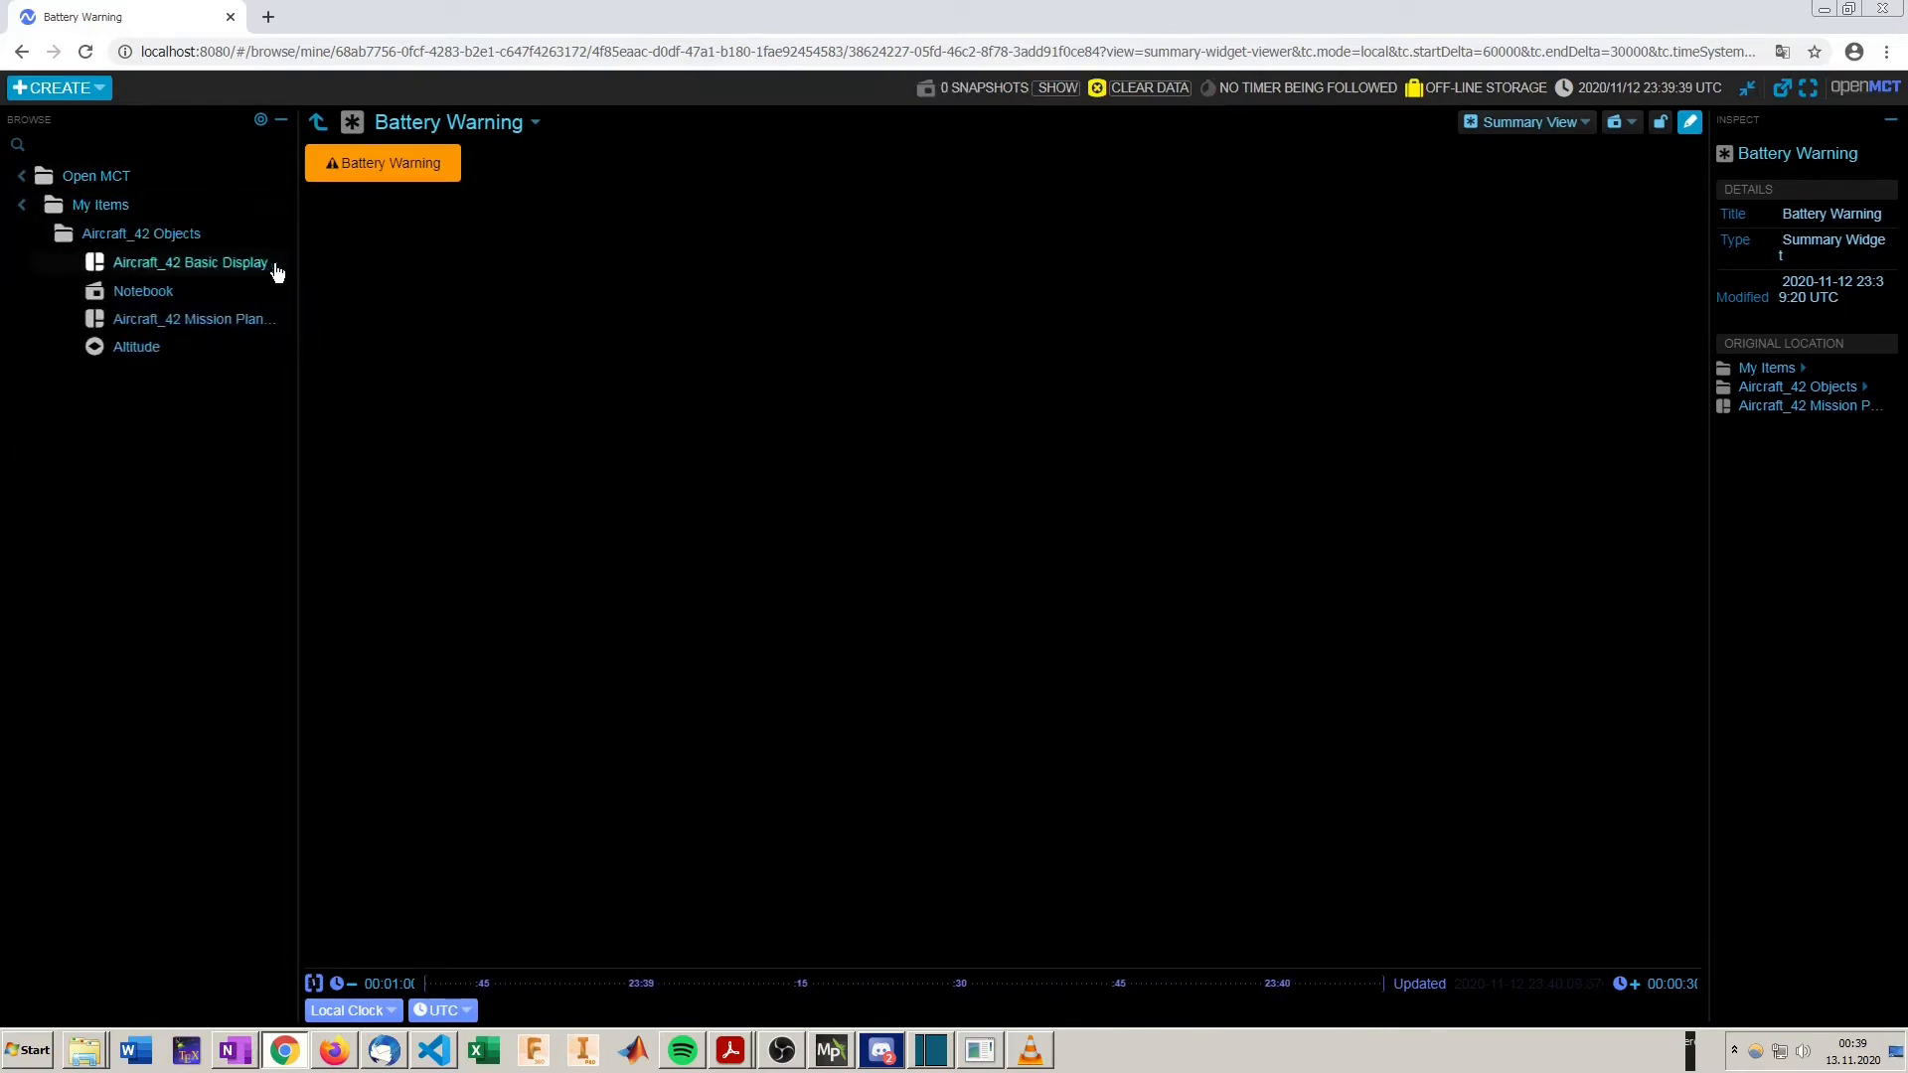
click(182, 320)
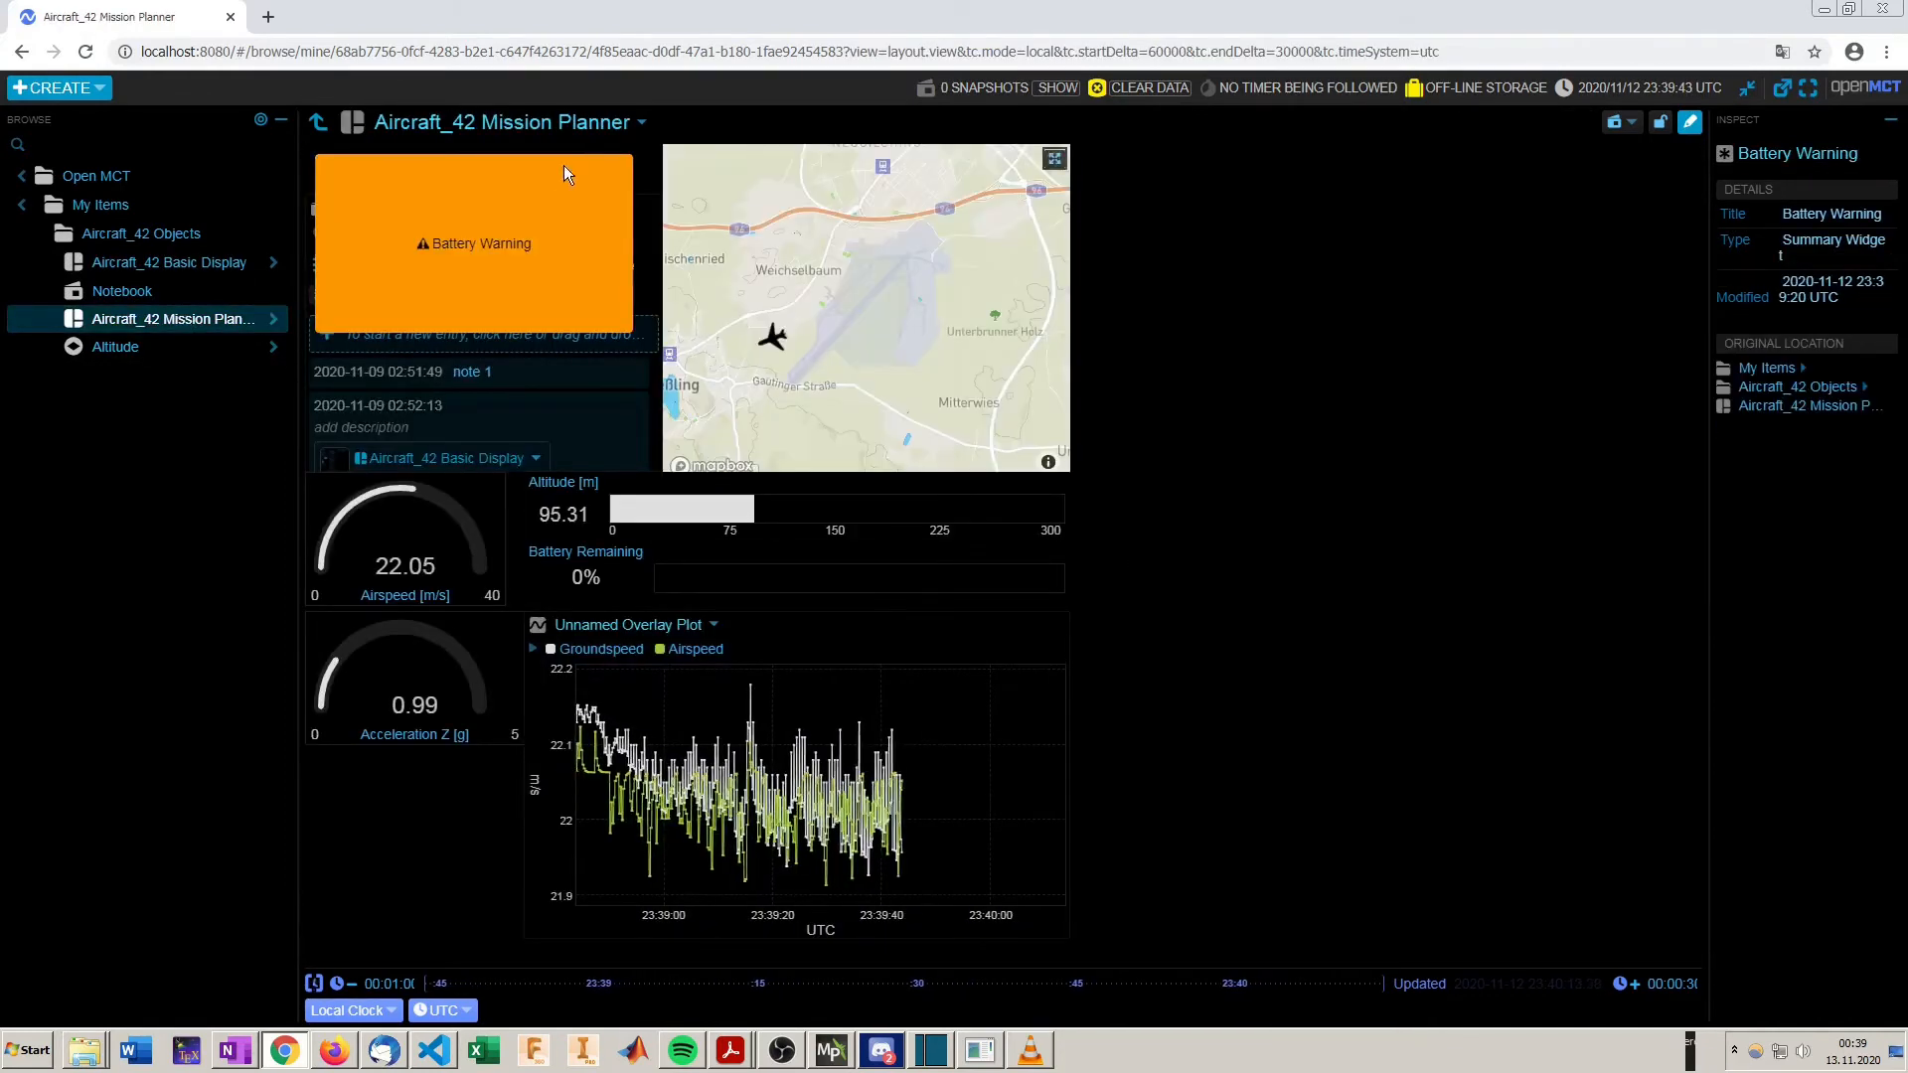
Step: Place the Battery Warning widget directly below the Acceleration Z gauge at 22 wide by 4 high, and save the layout
click(1688, 124)
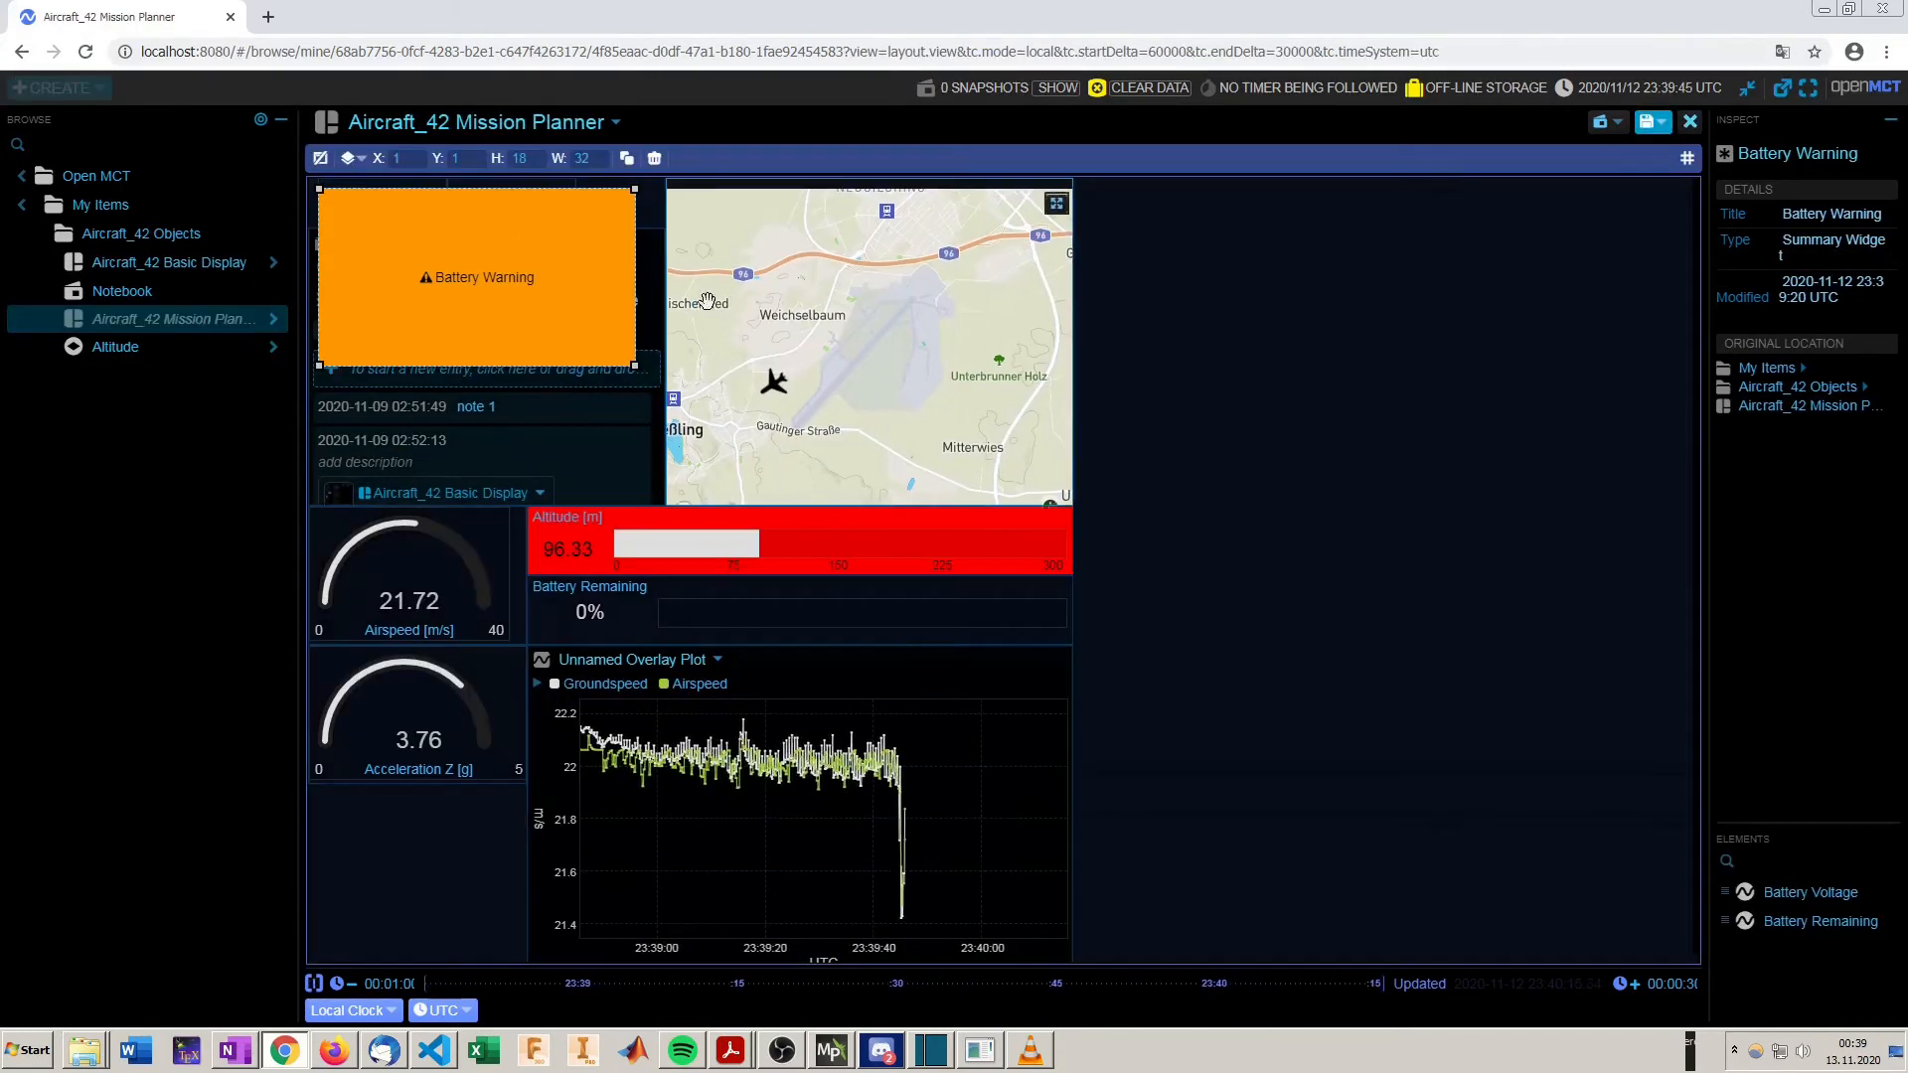
drag(503, 221, 504, 848)
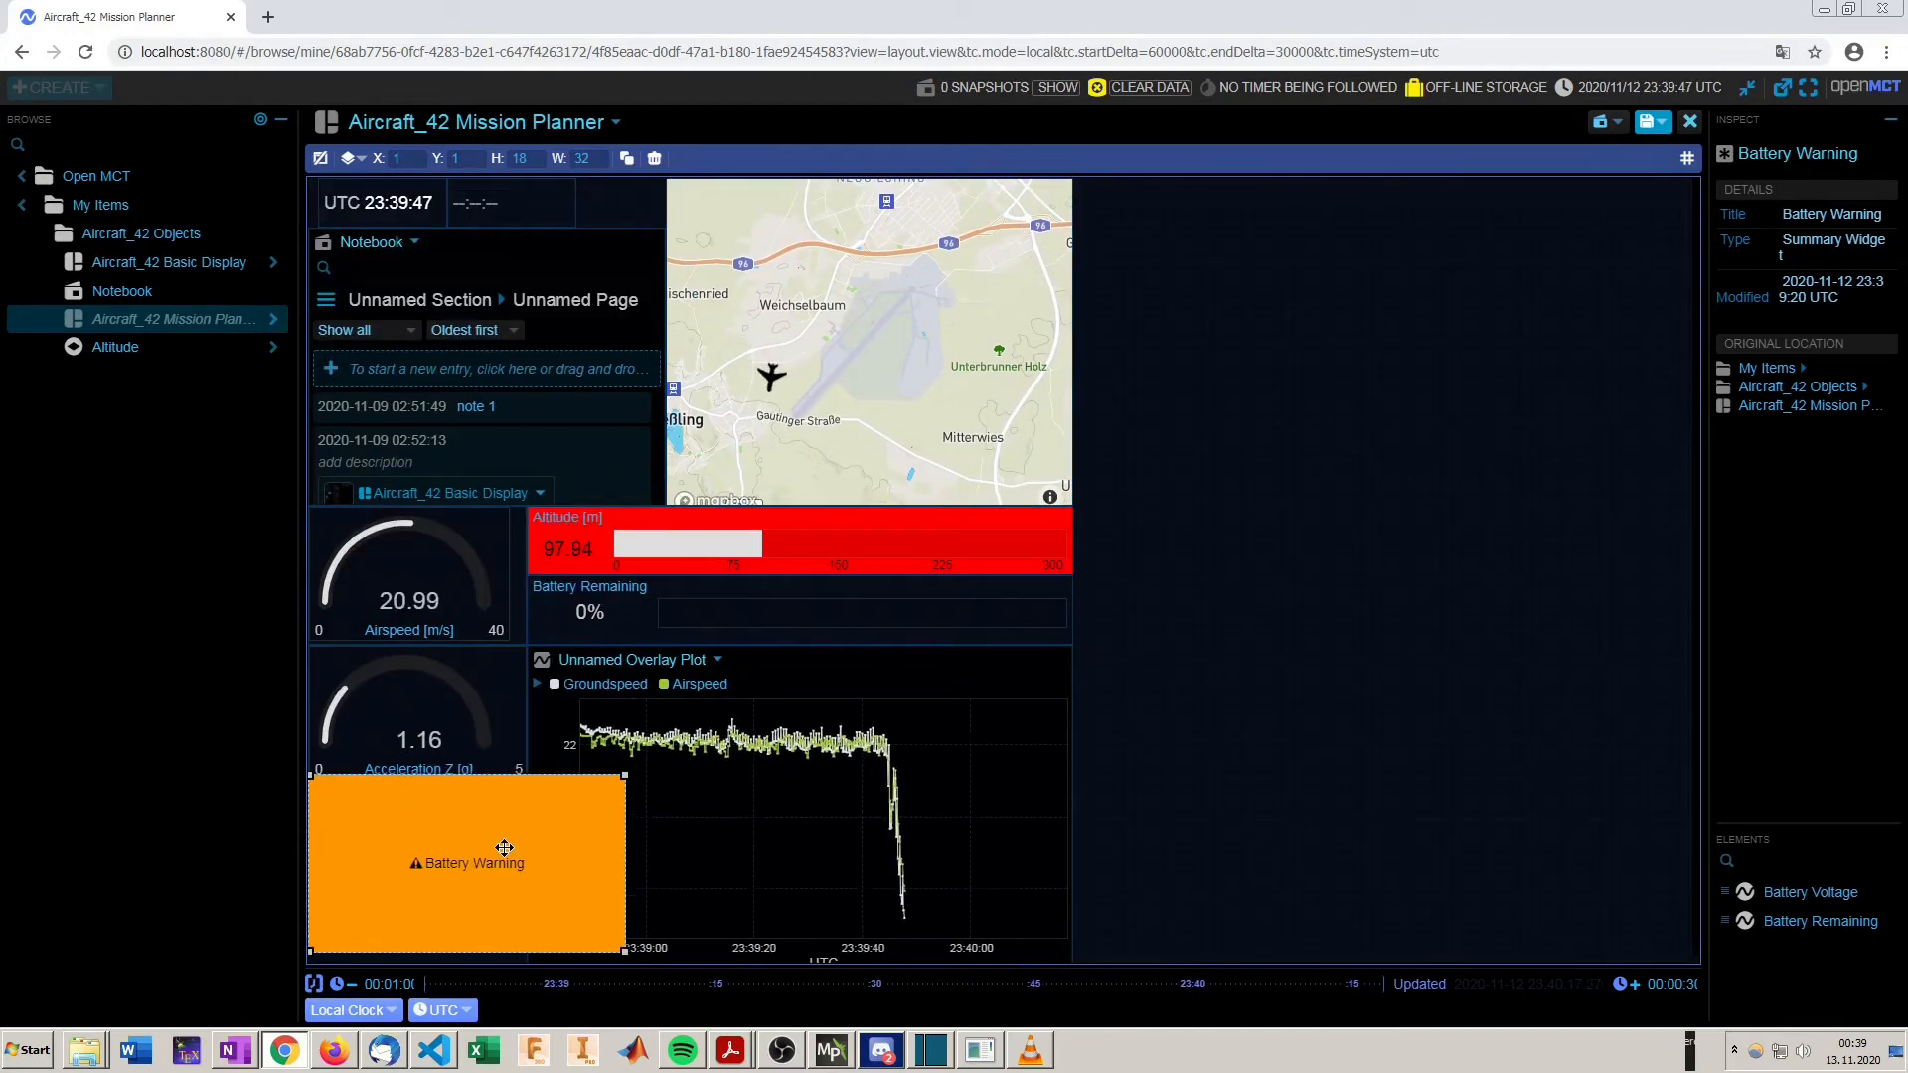
drag(624, 776, 452, 806)
drag(456, 951, 525, 823)
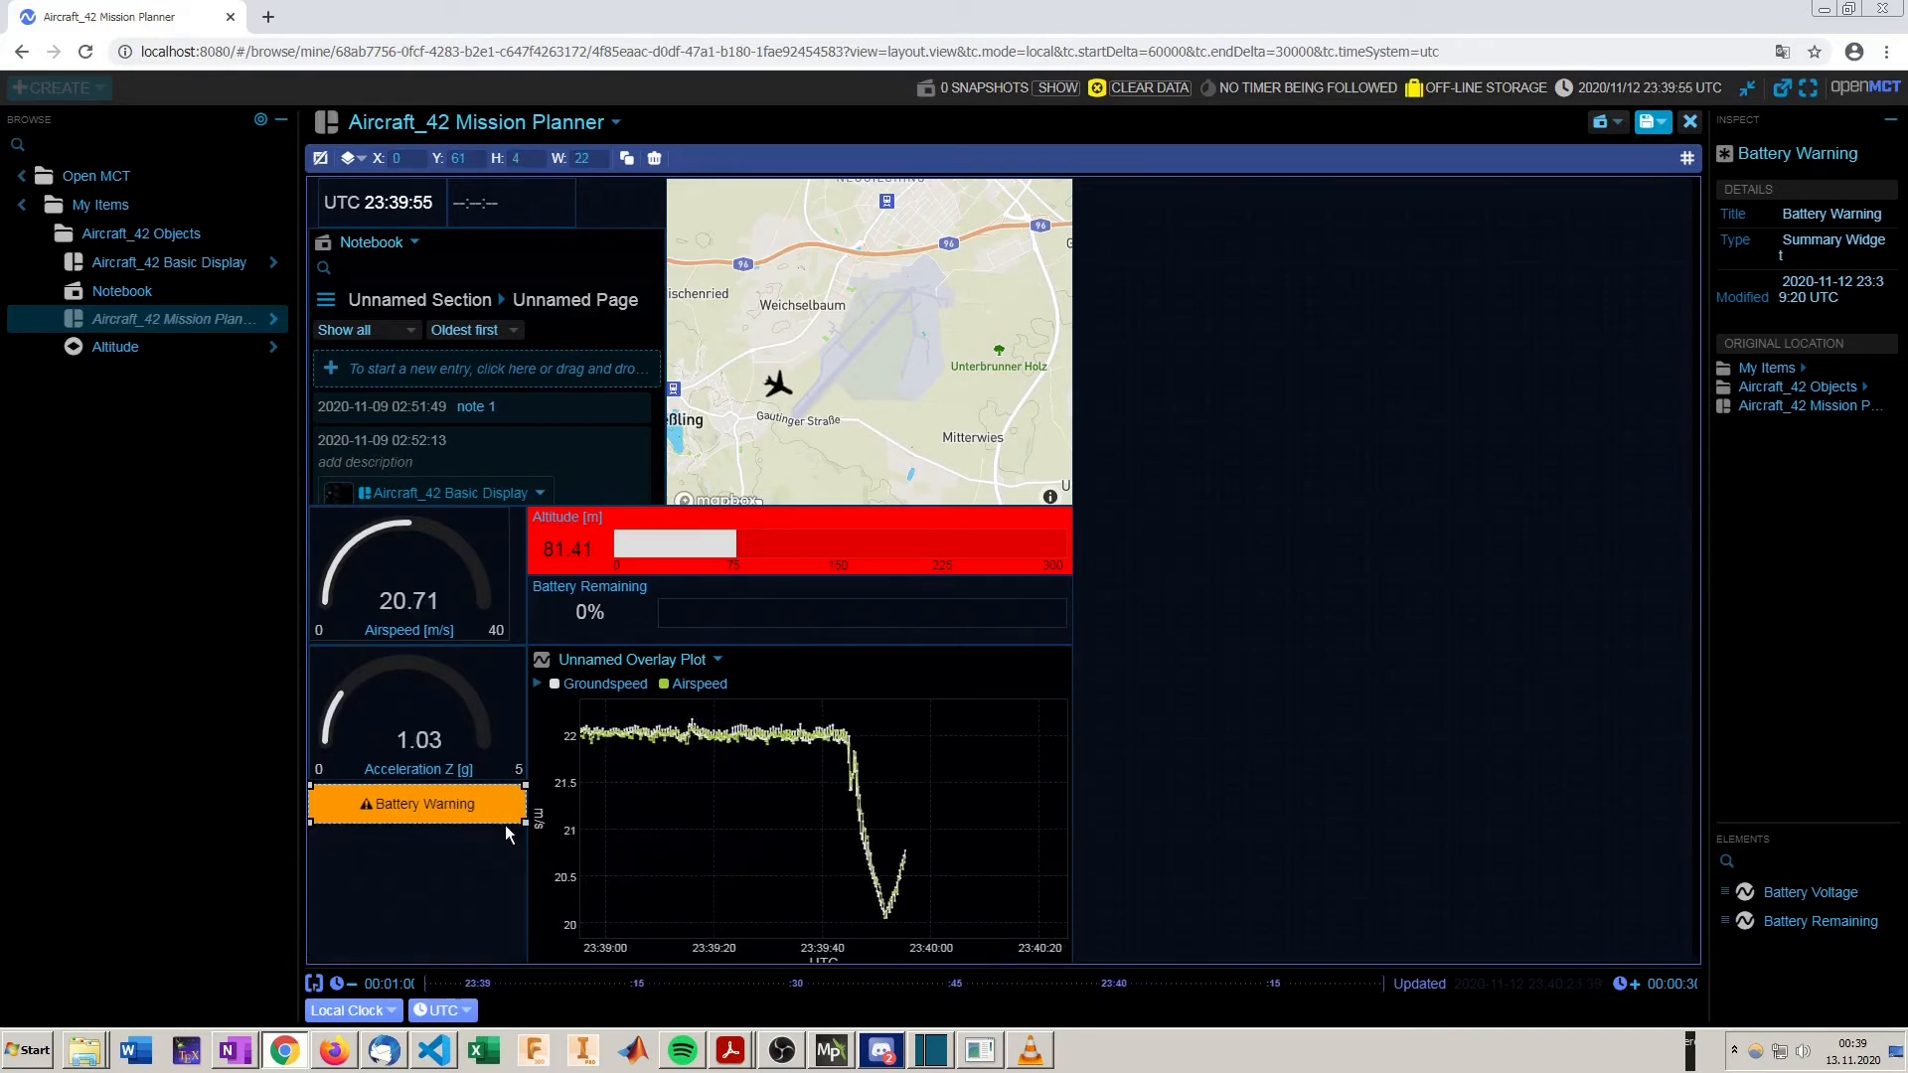
click(1219, 755)
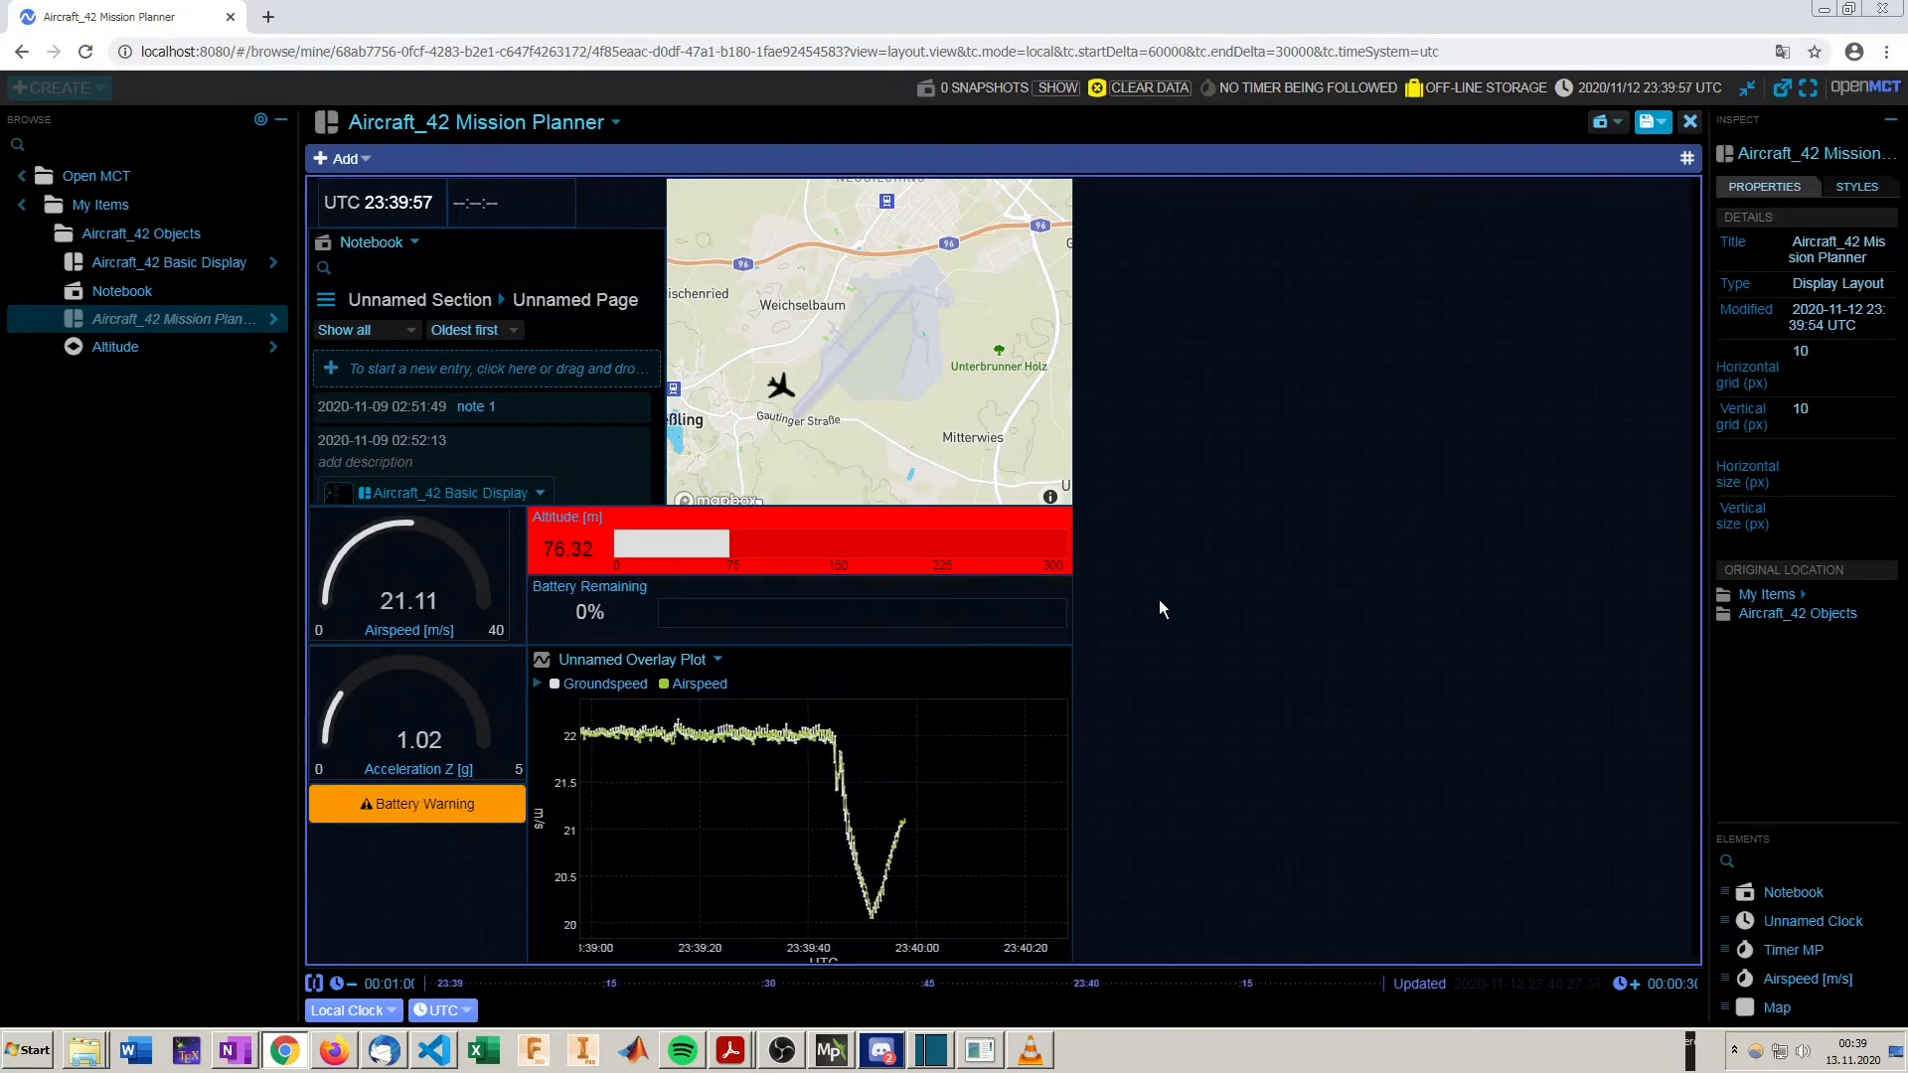
click(1654, 124)
click(1615, 149)
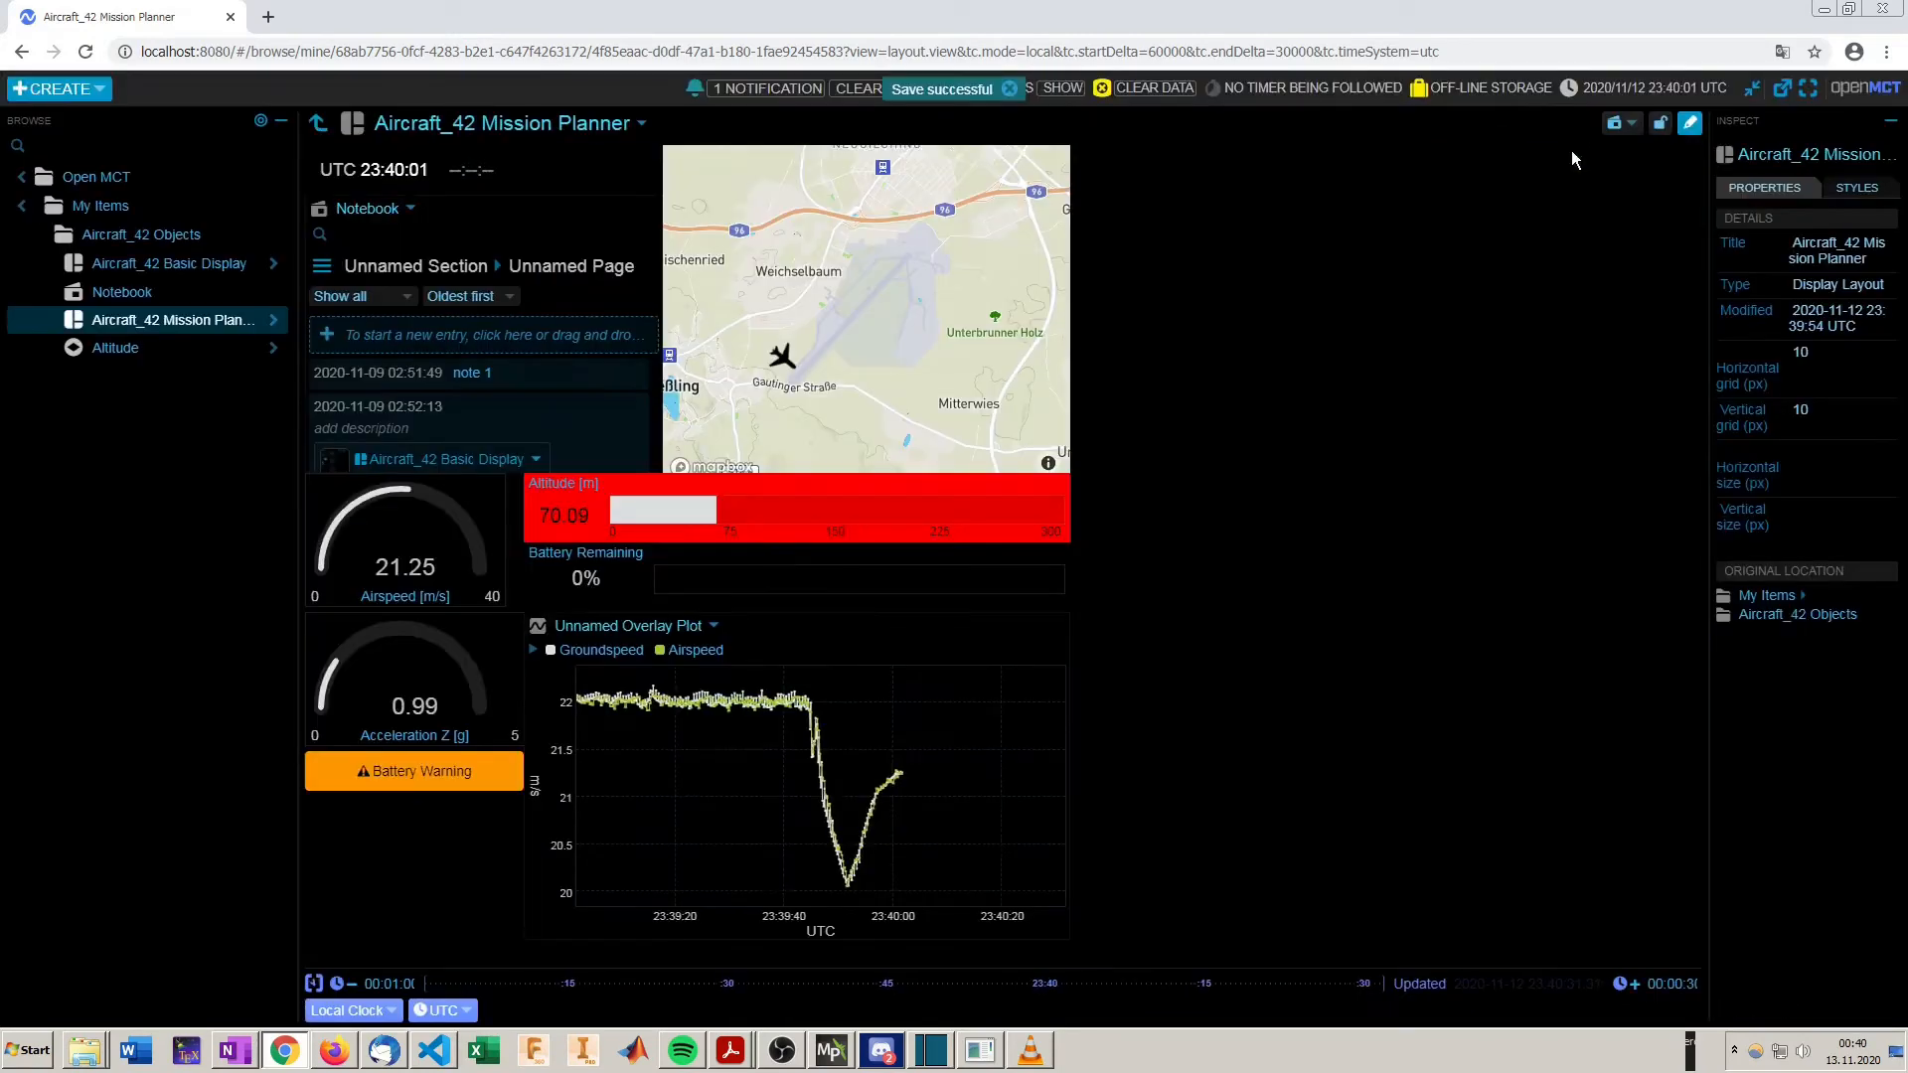
Step: Switch to Mission Planner and start a new simulation with the Plane firmware
click(833, 1051)
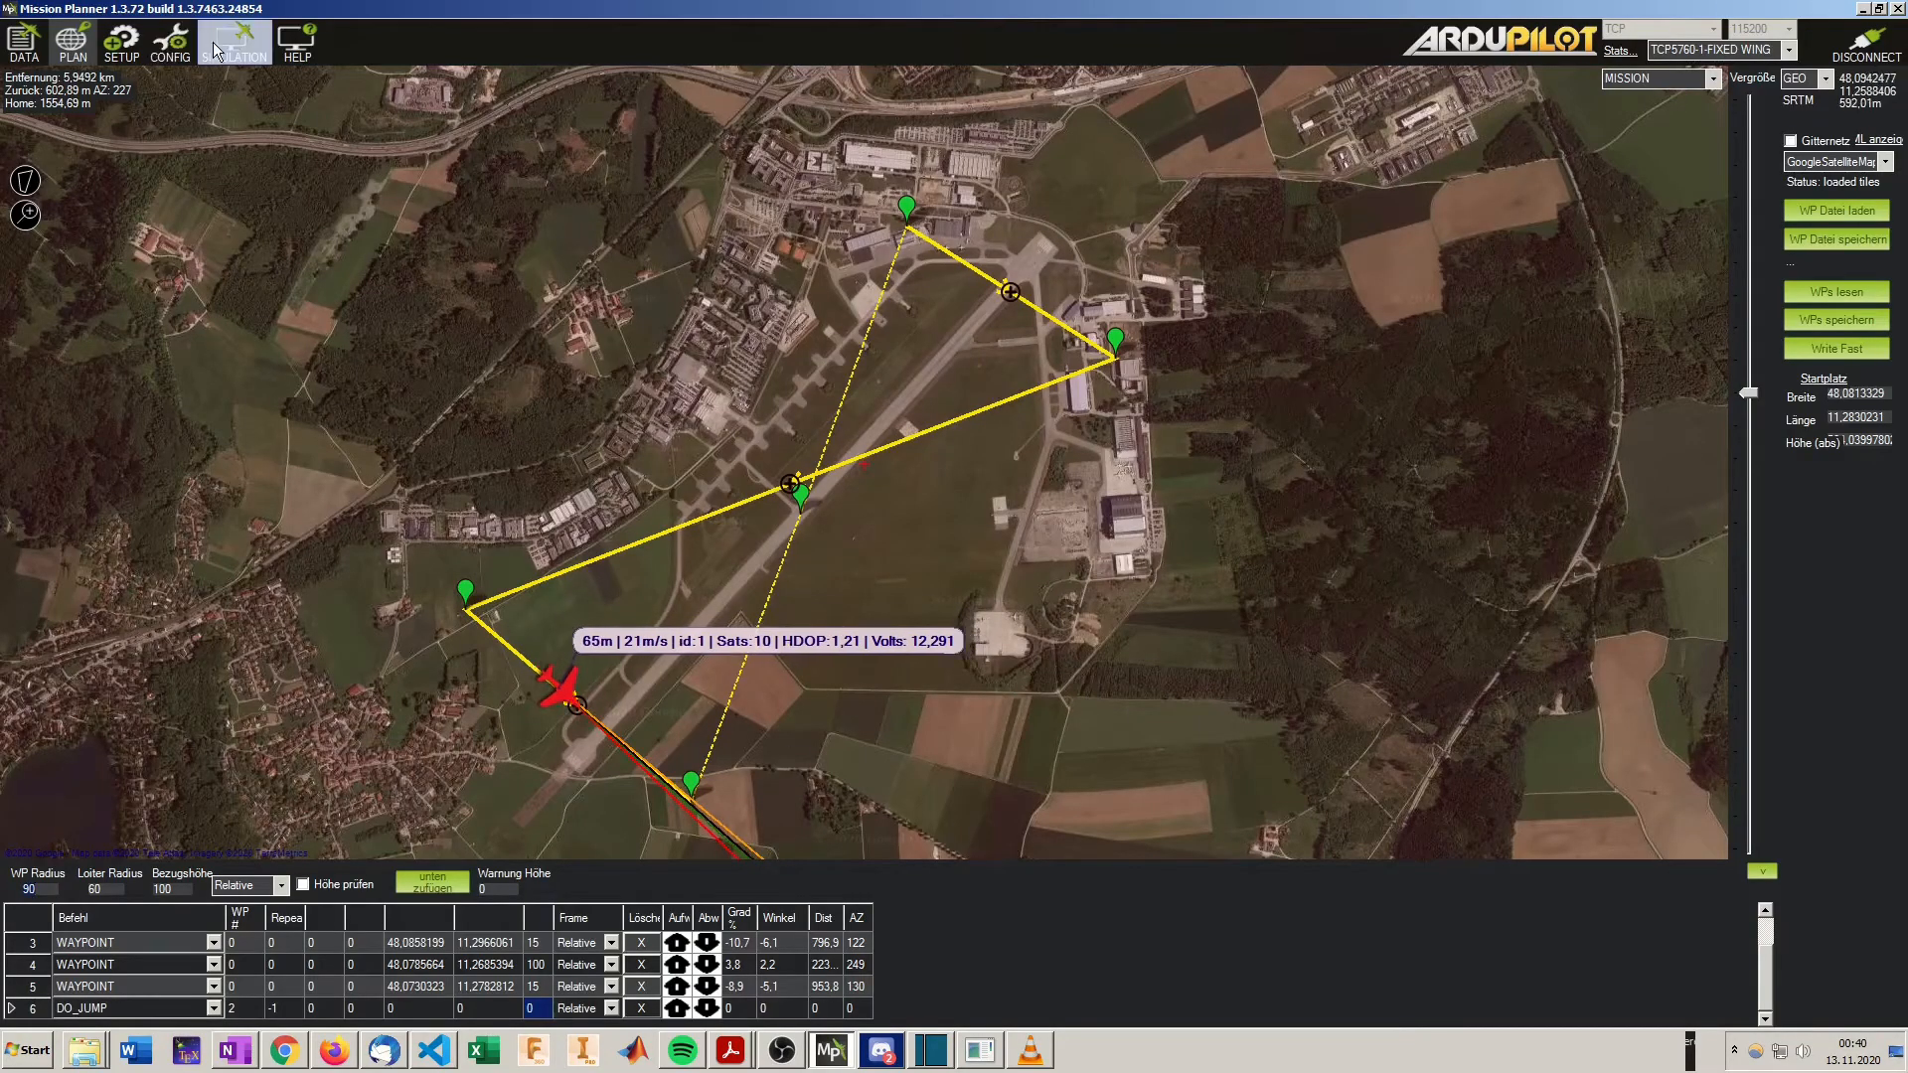
click(232, 42)
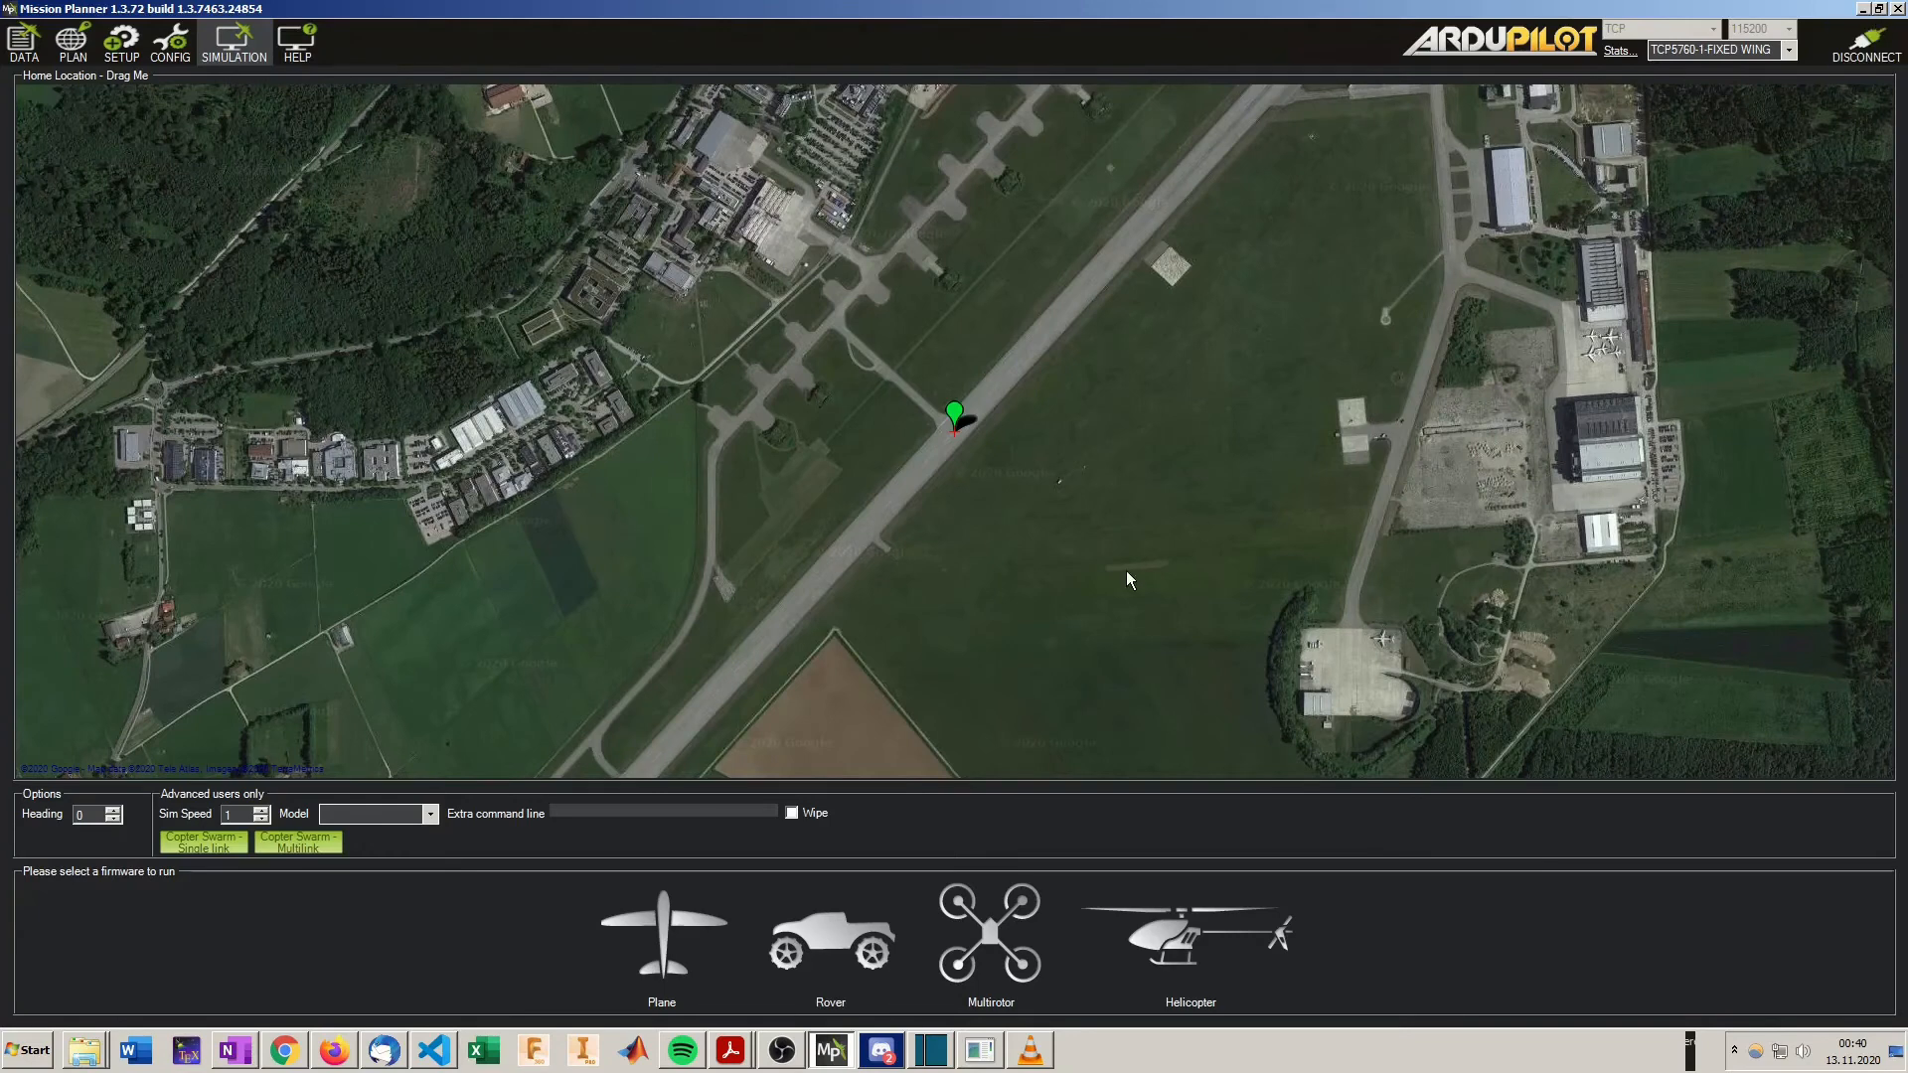
click(676, 934)
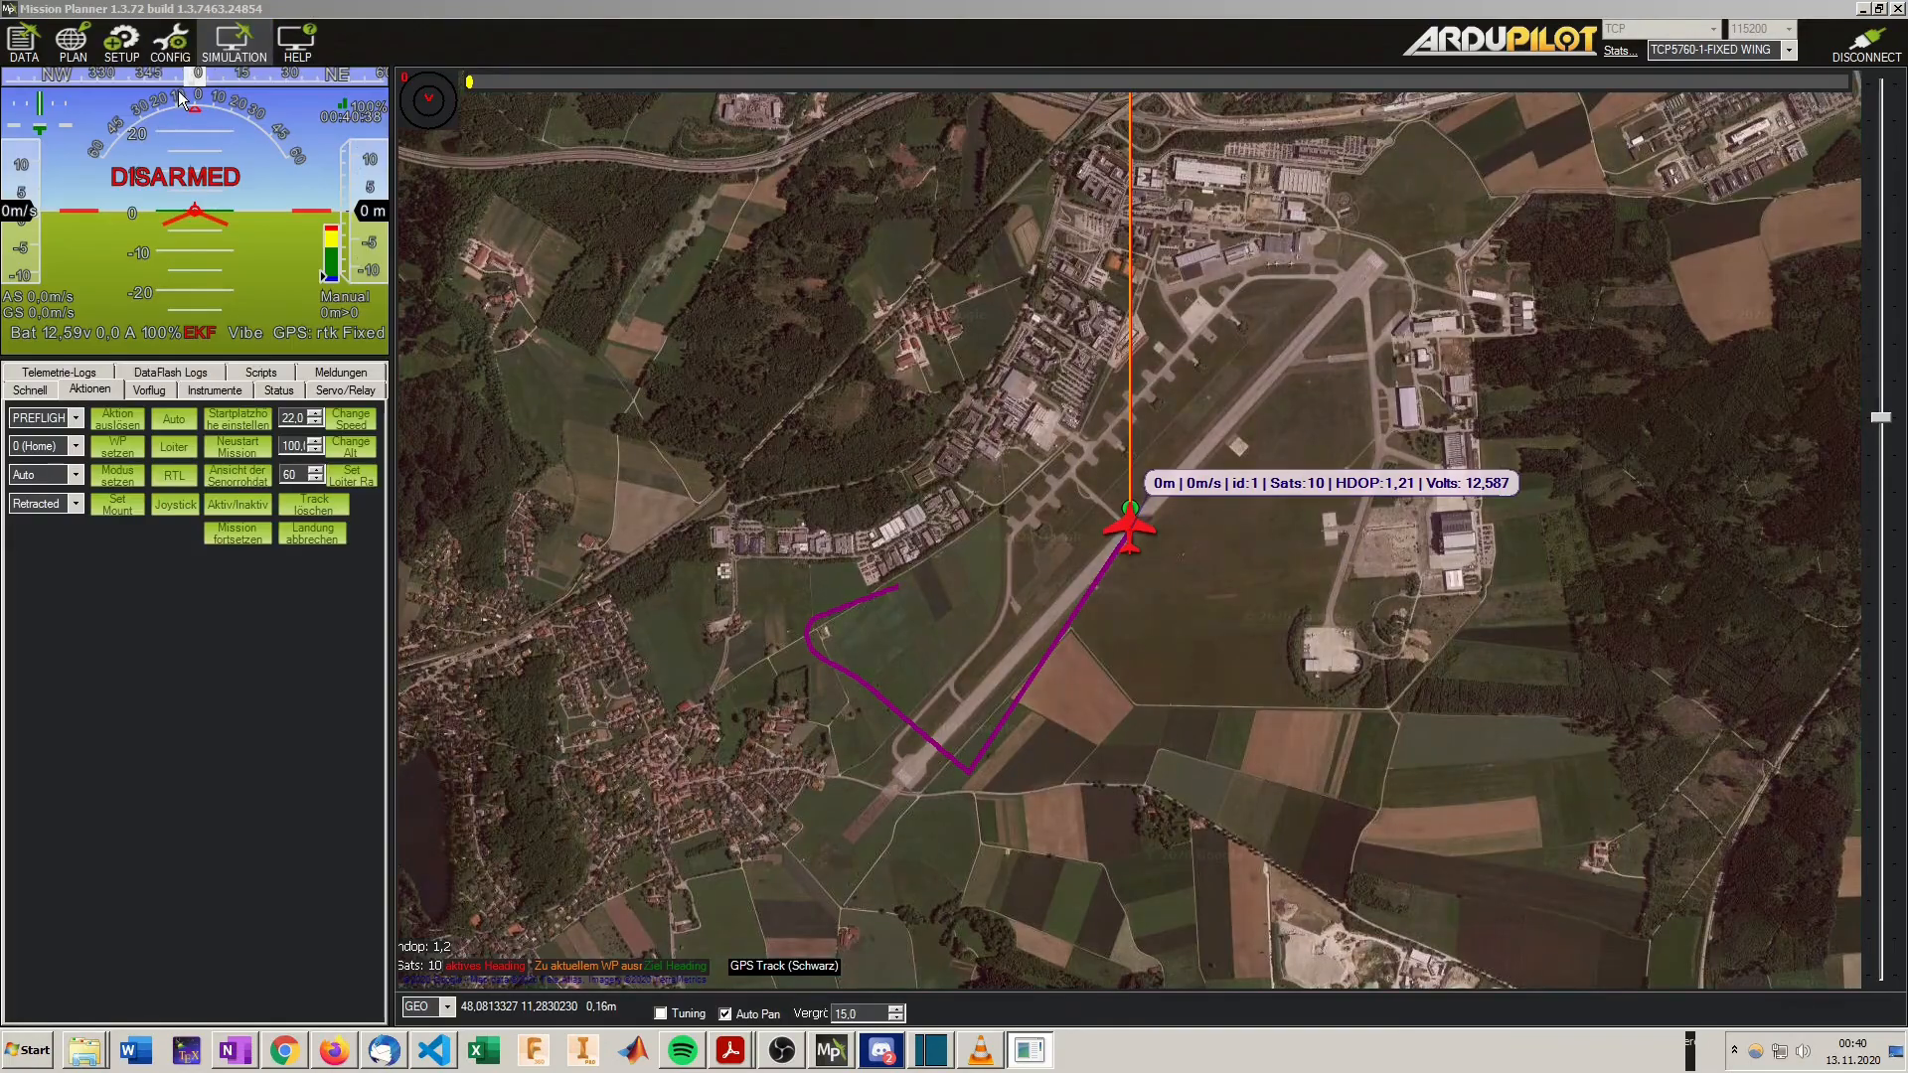
Step: Write the planned mission waypoints to the simulated plane and run the PREFLIGHT_CALIBRATION action
click(67, 42)
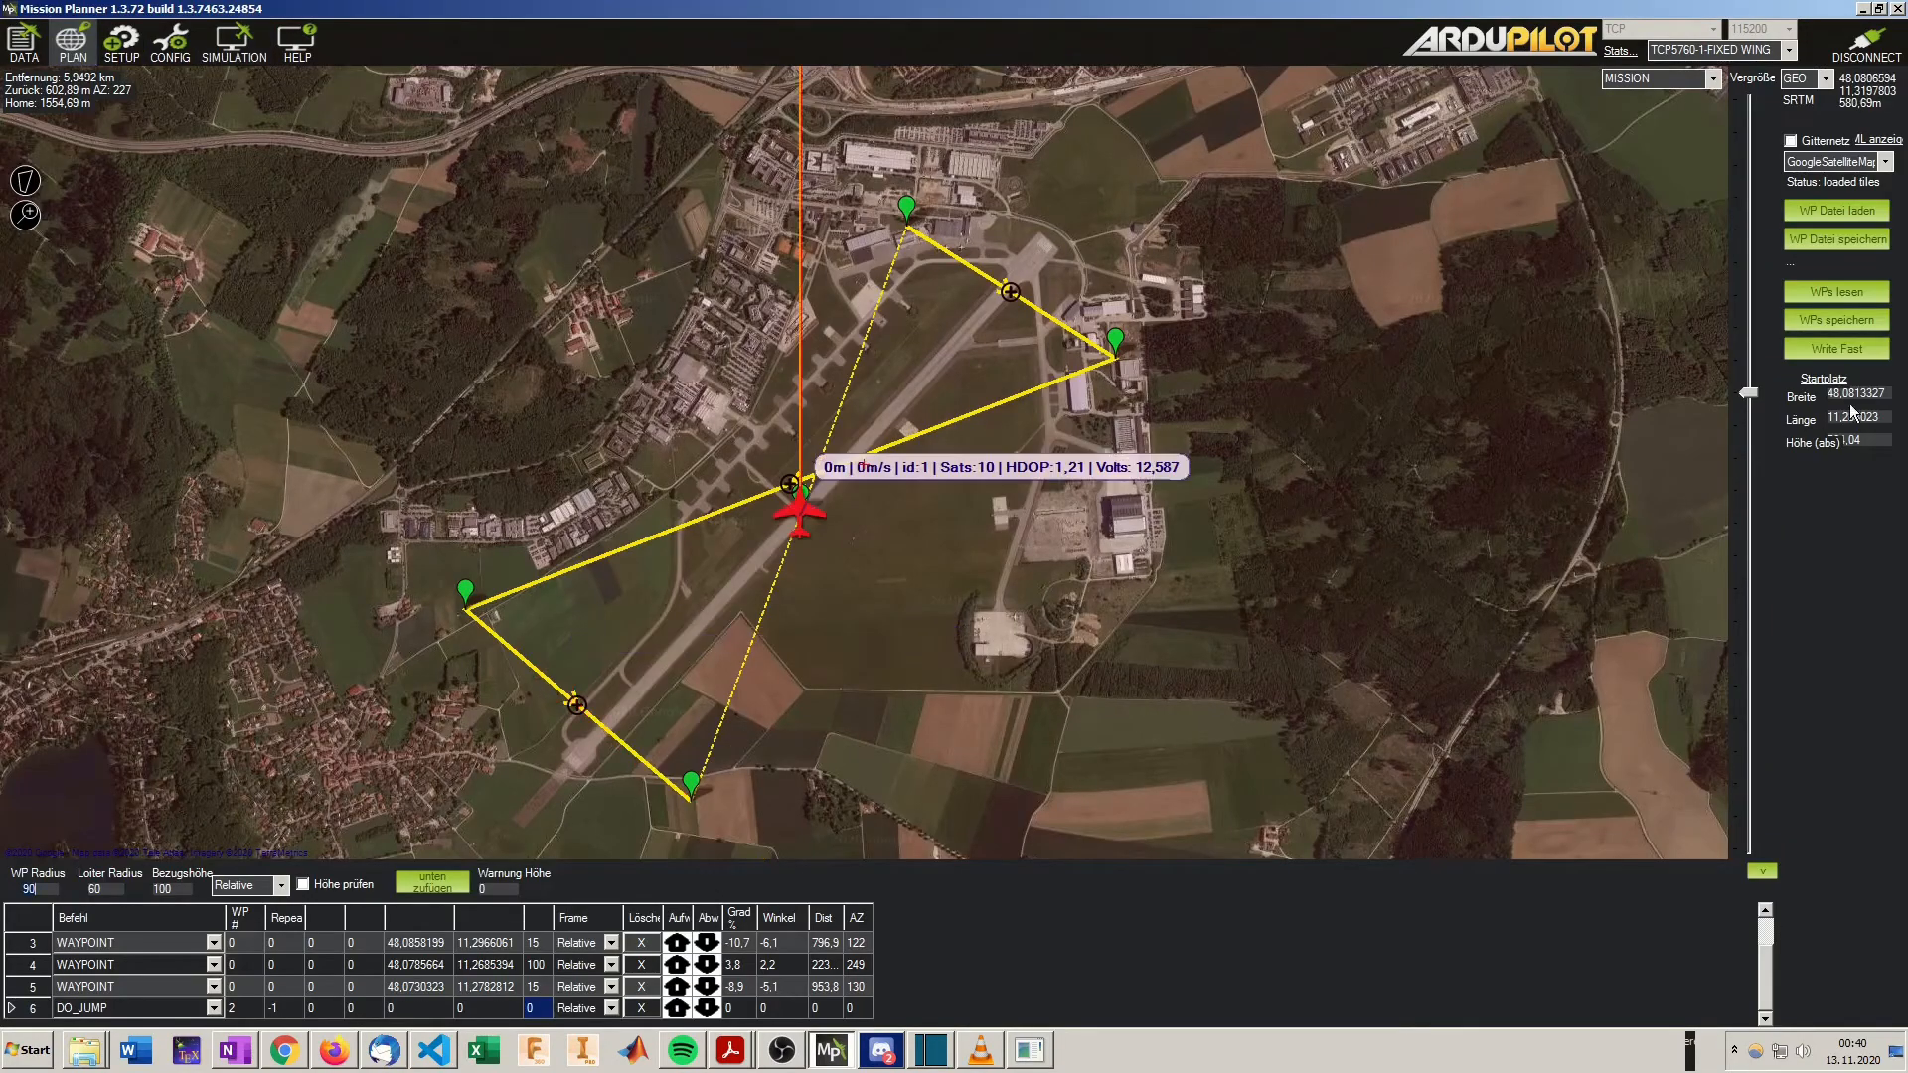
click(1844, 325)
click(24, 42)
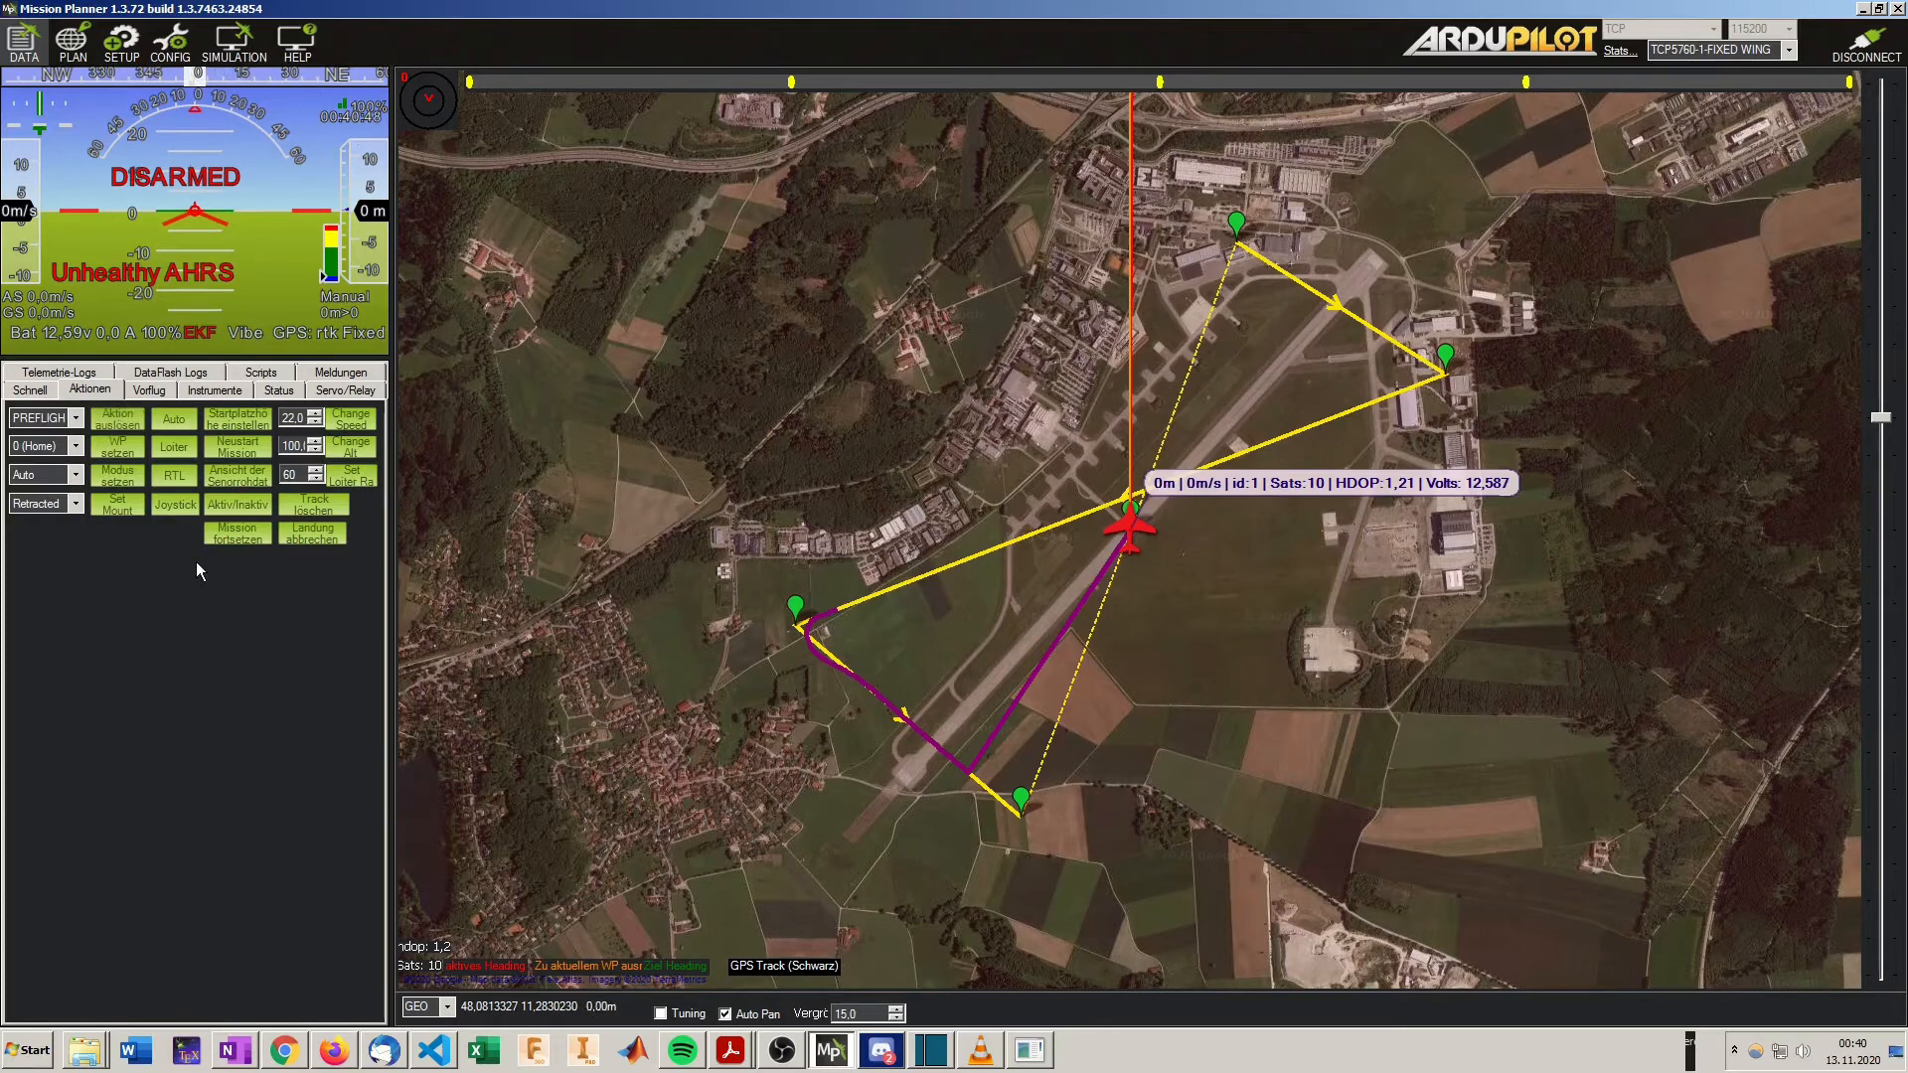
click(123, 418)
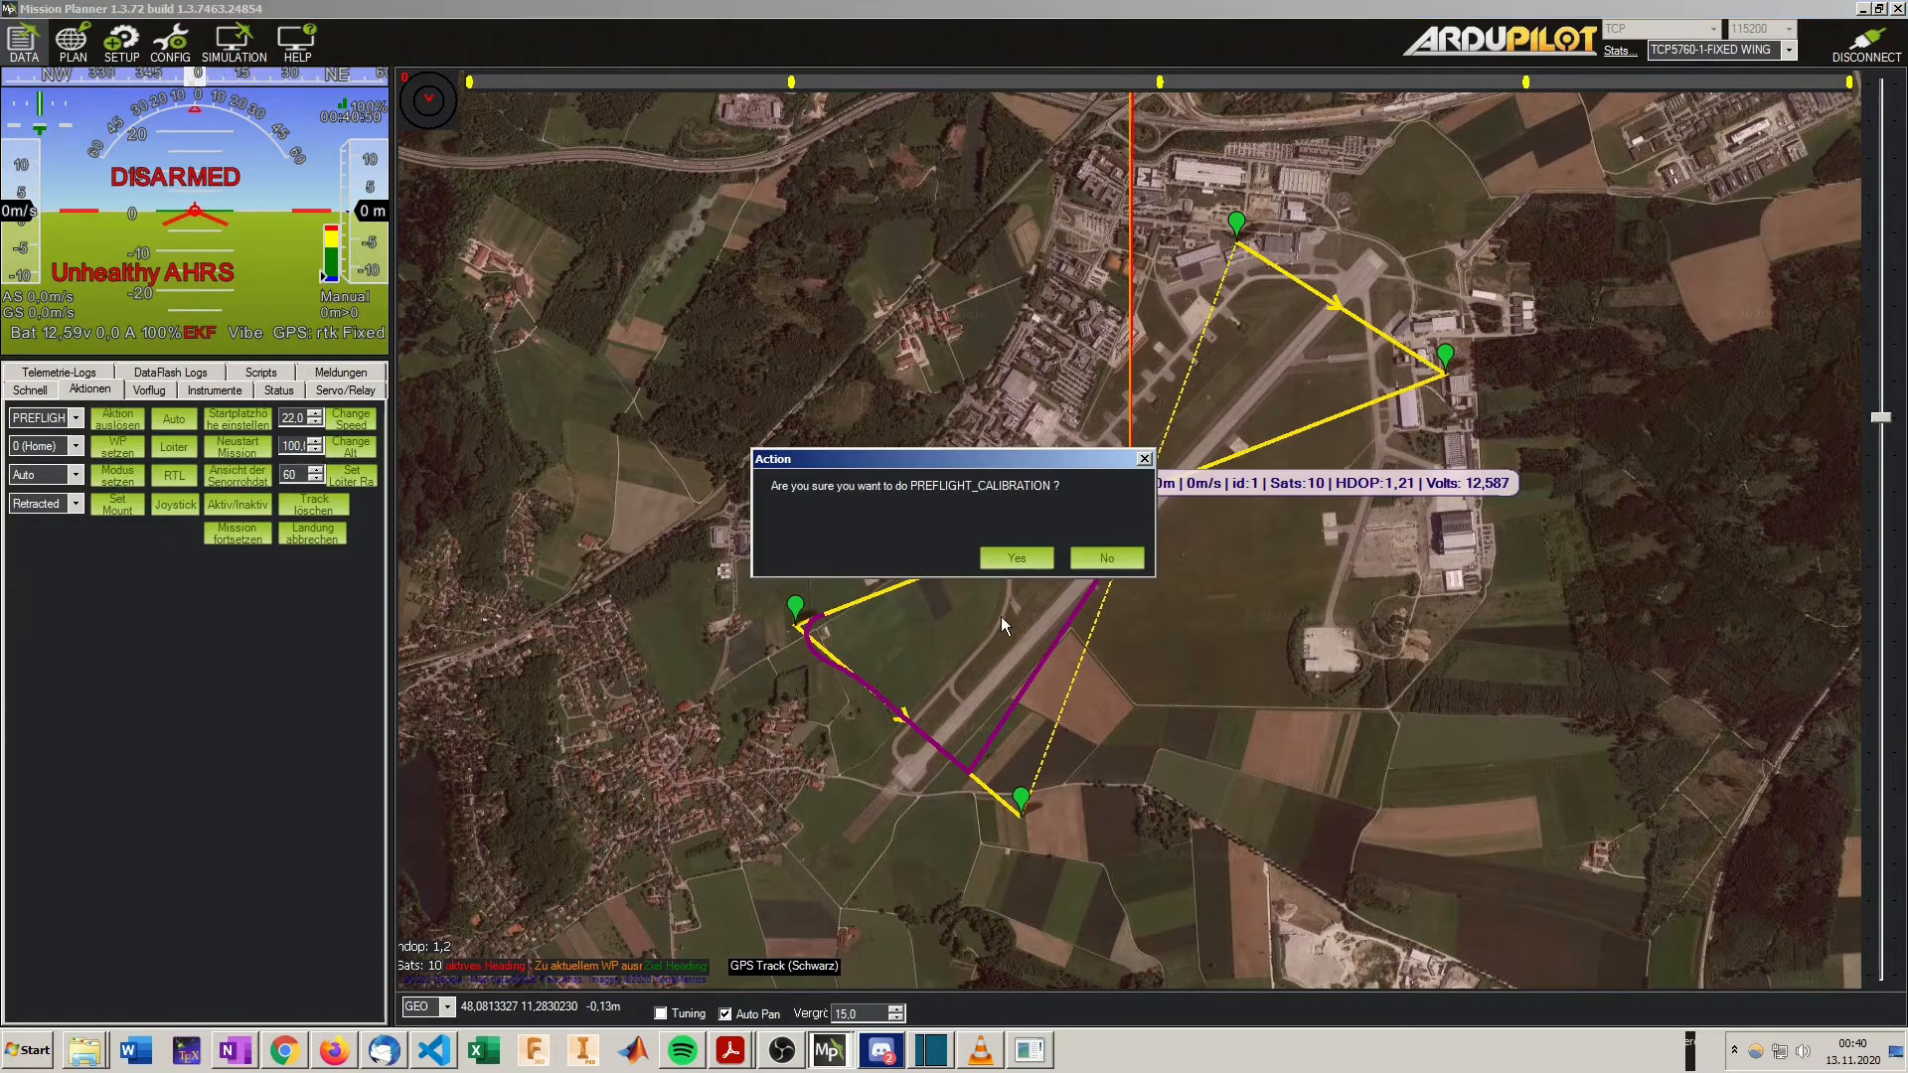
click(1012, 559)
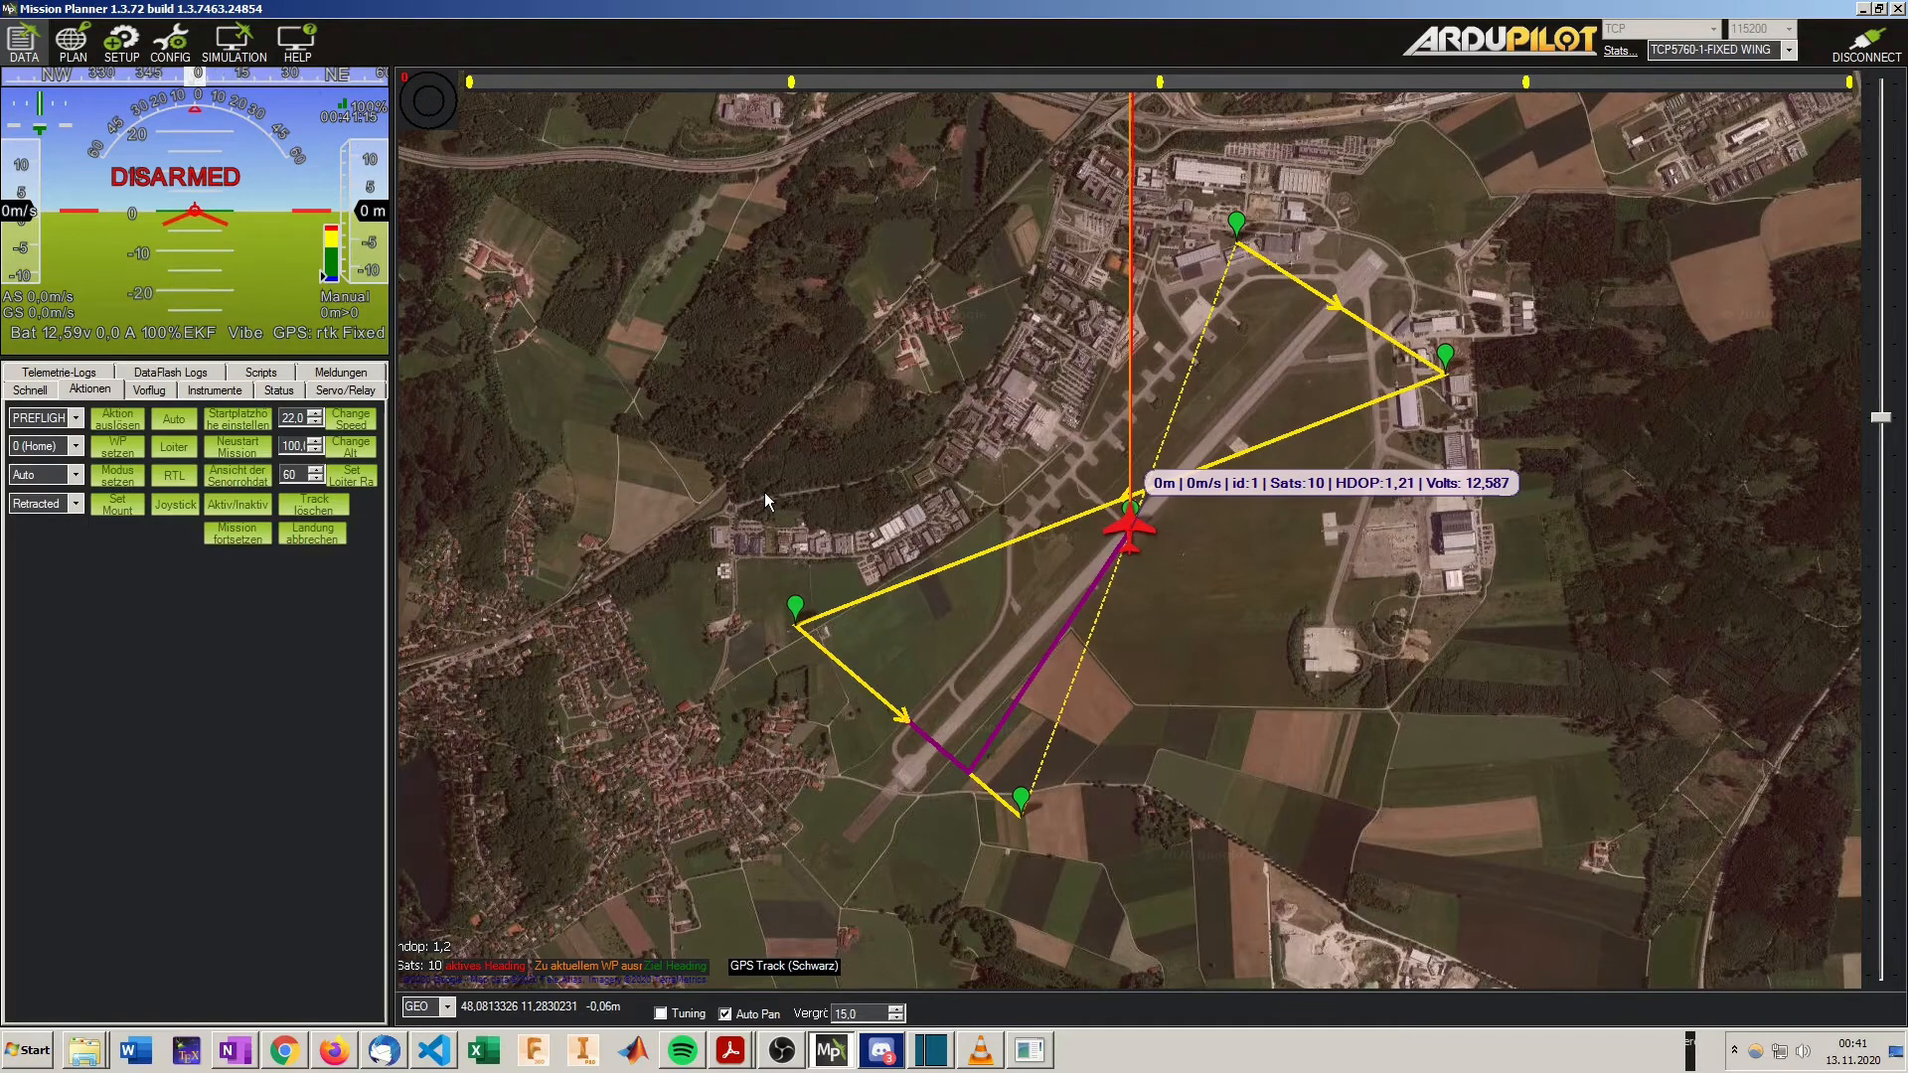
Step: Set the simulated plane's flight mode to Auto and arm it
click(116, 475)
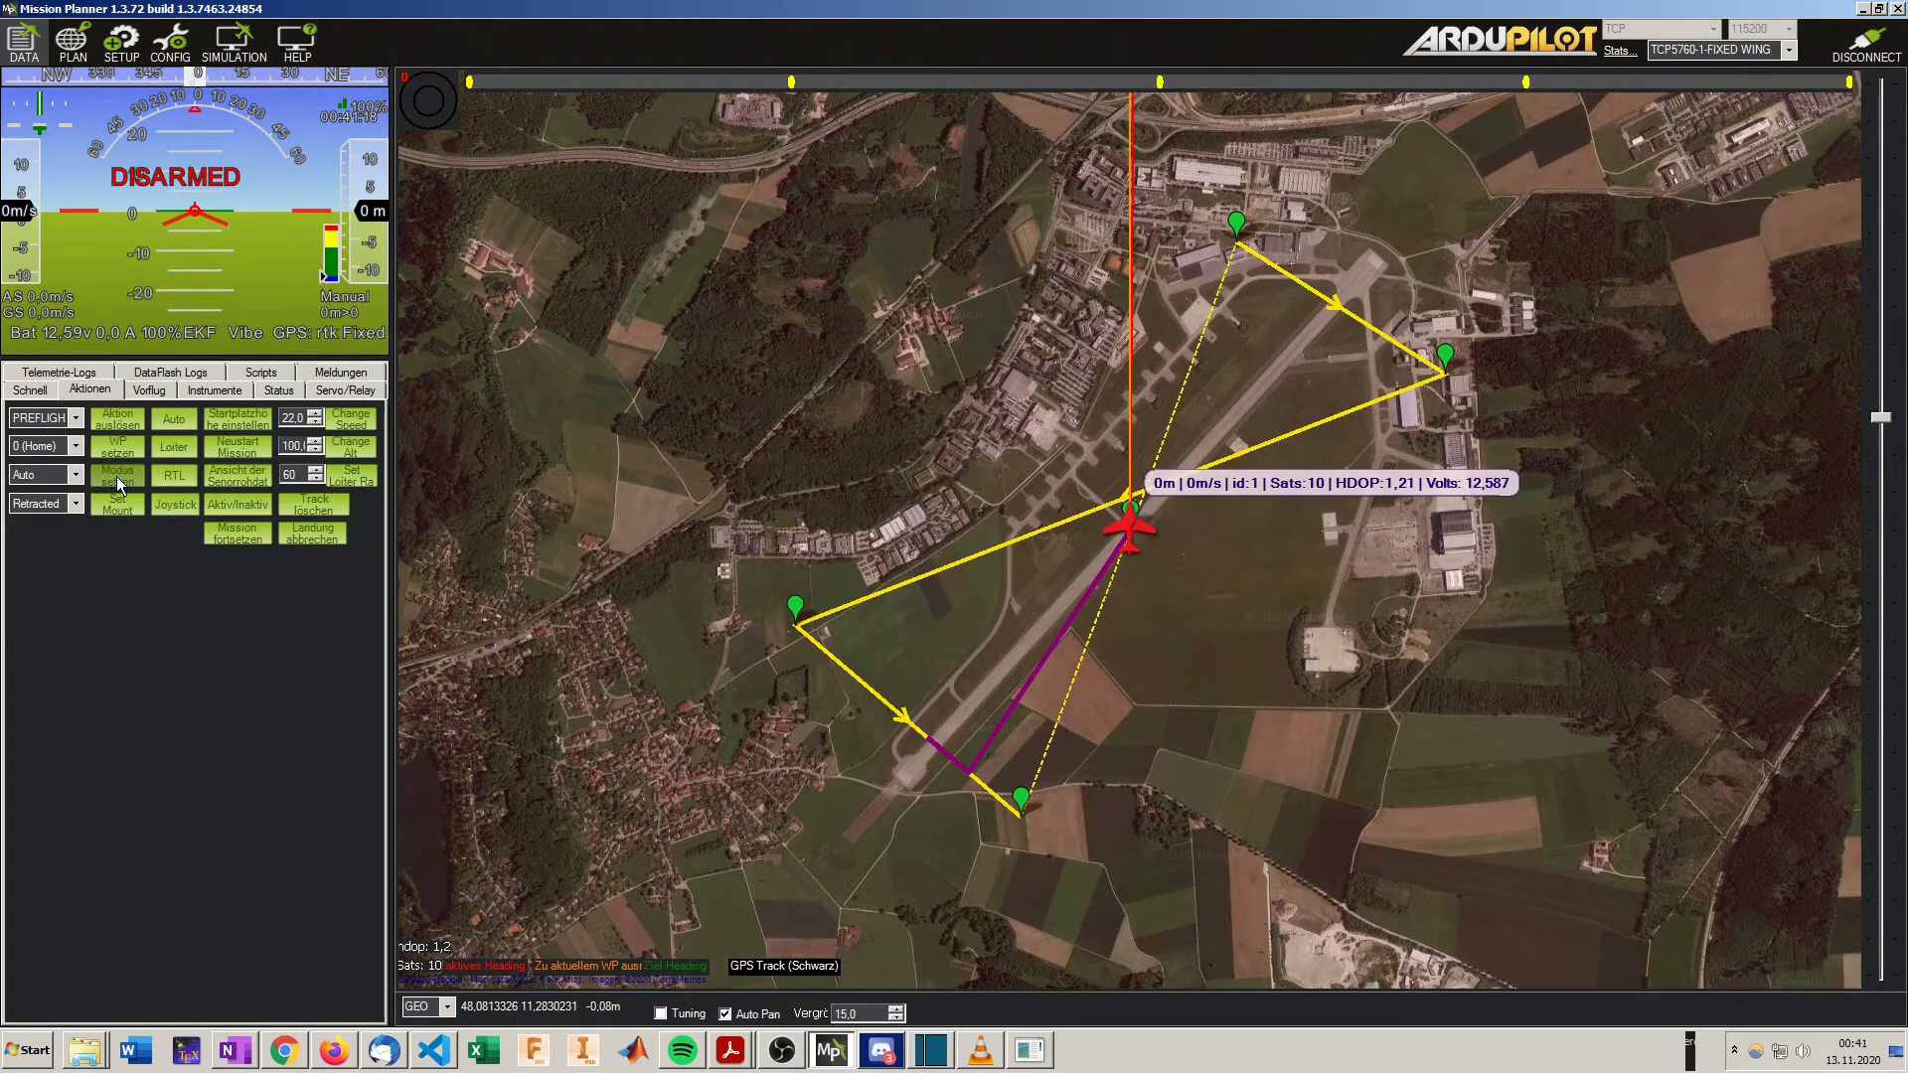
click(252, 498)
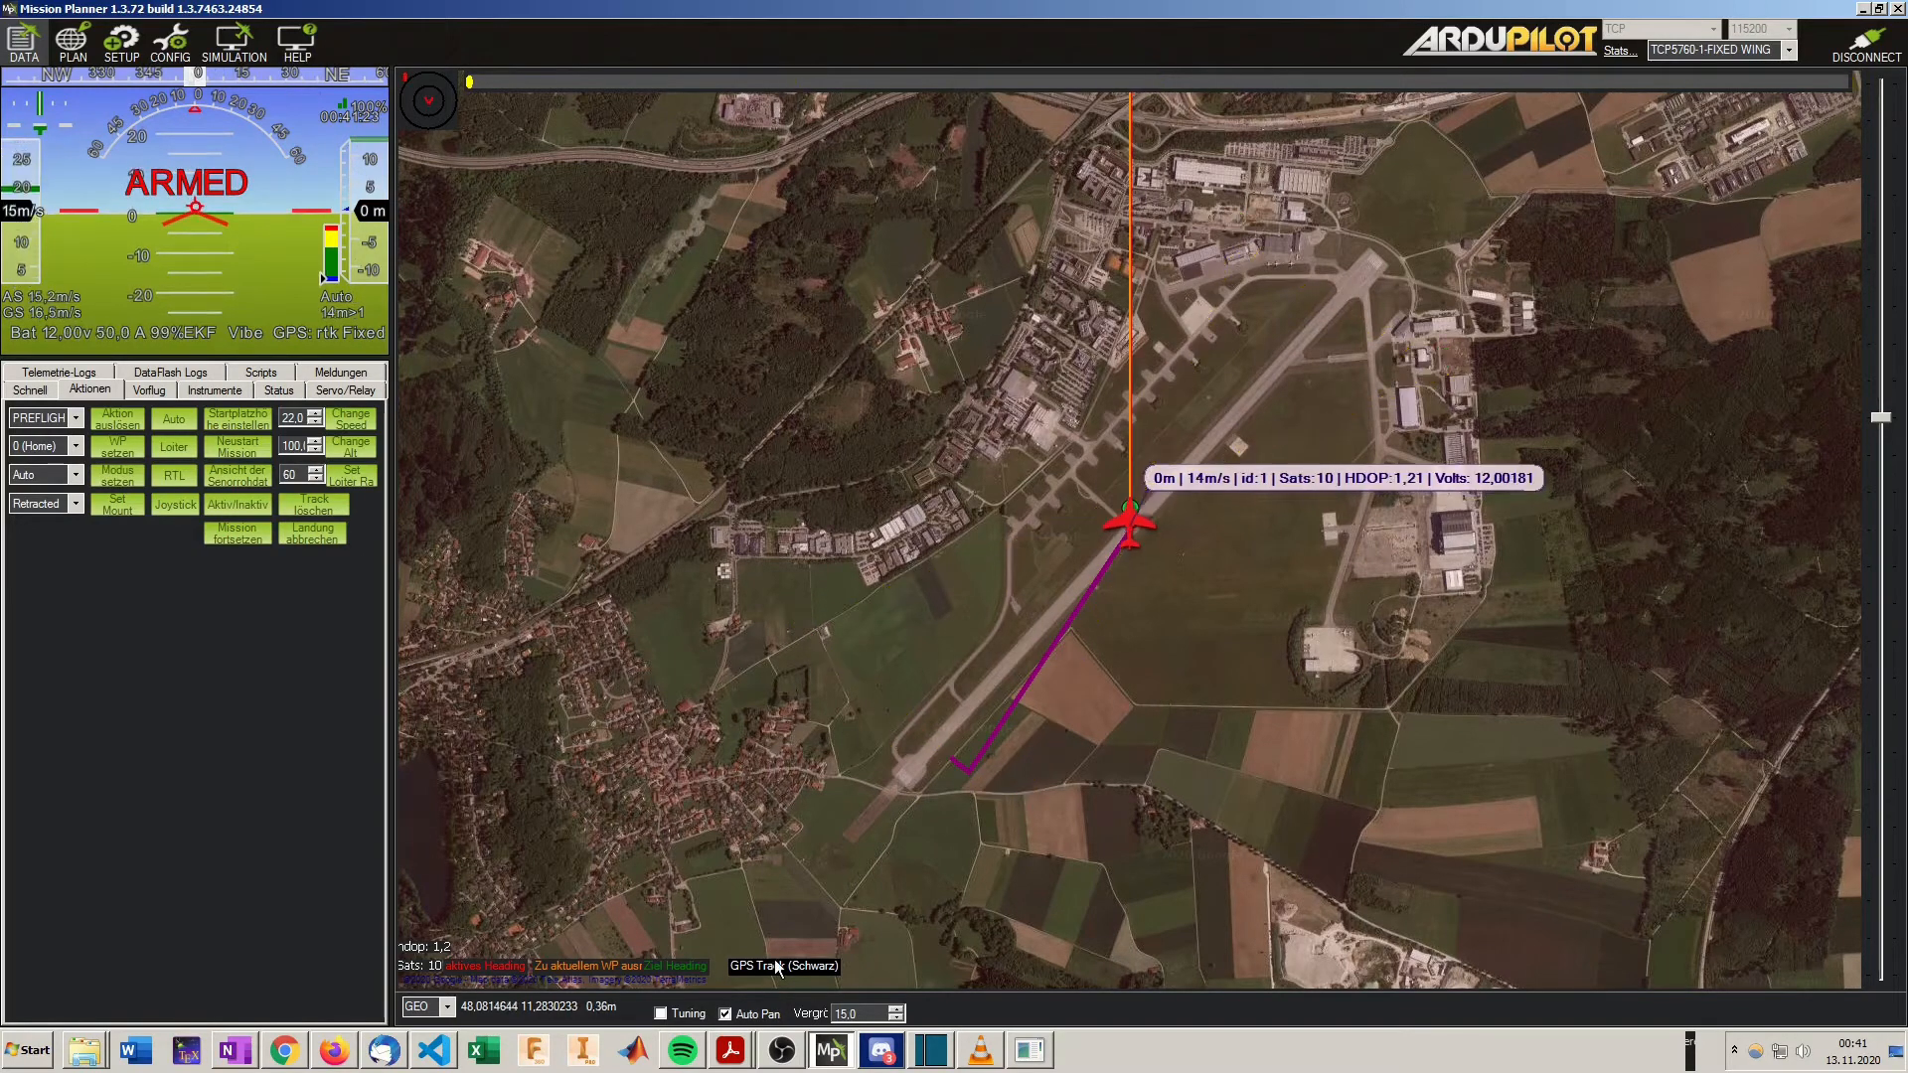
Step: Switch to Open MCT and open the Battery Warning widget inside the Aircraft_42 Mission Planner layout for editing
click(284, 1051)
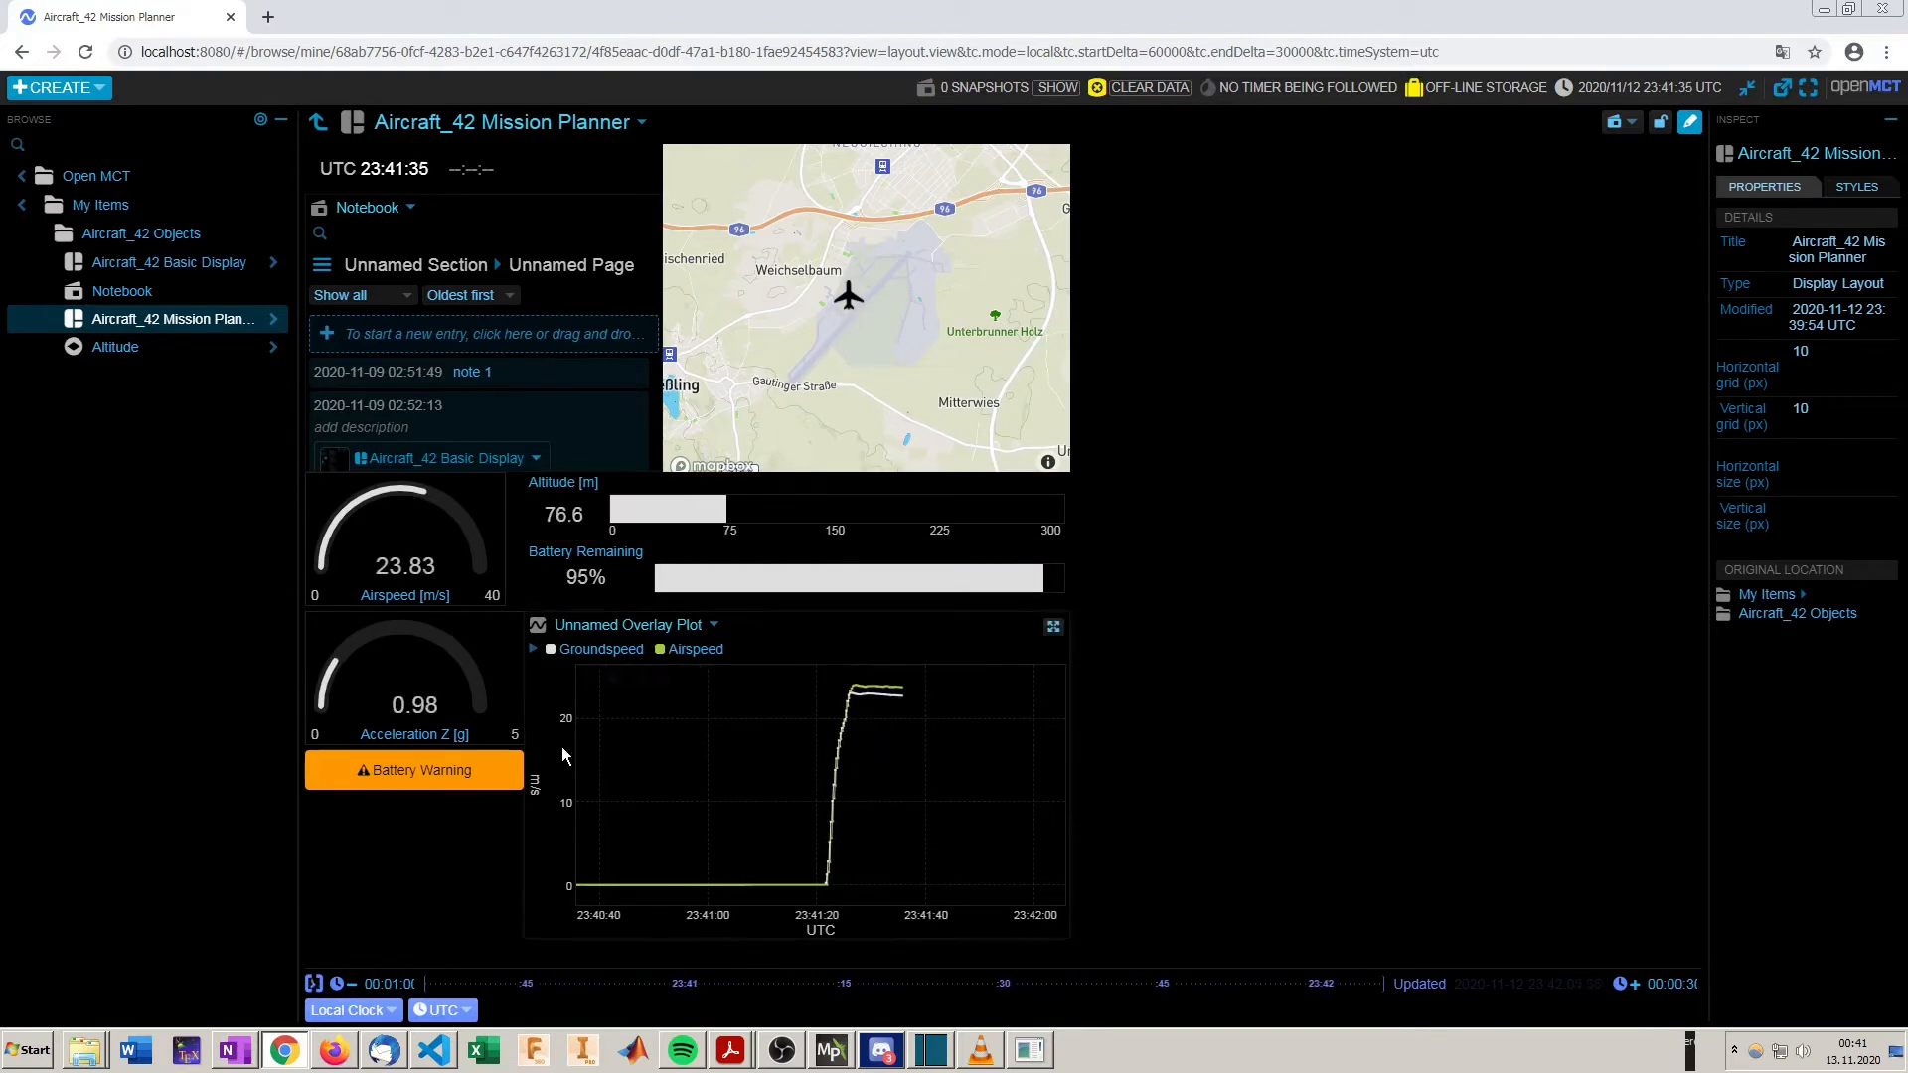
click(447, 769)
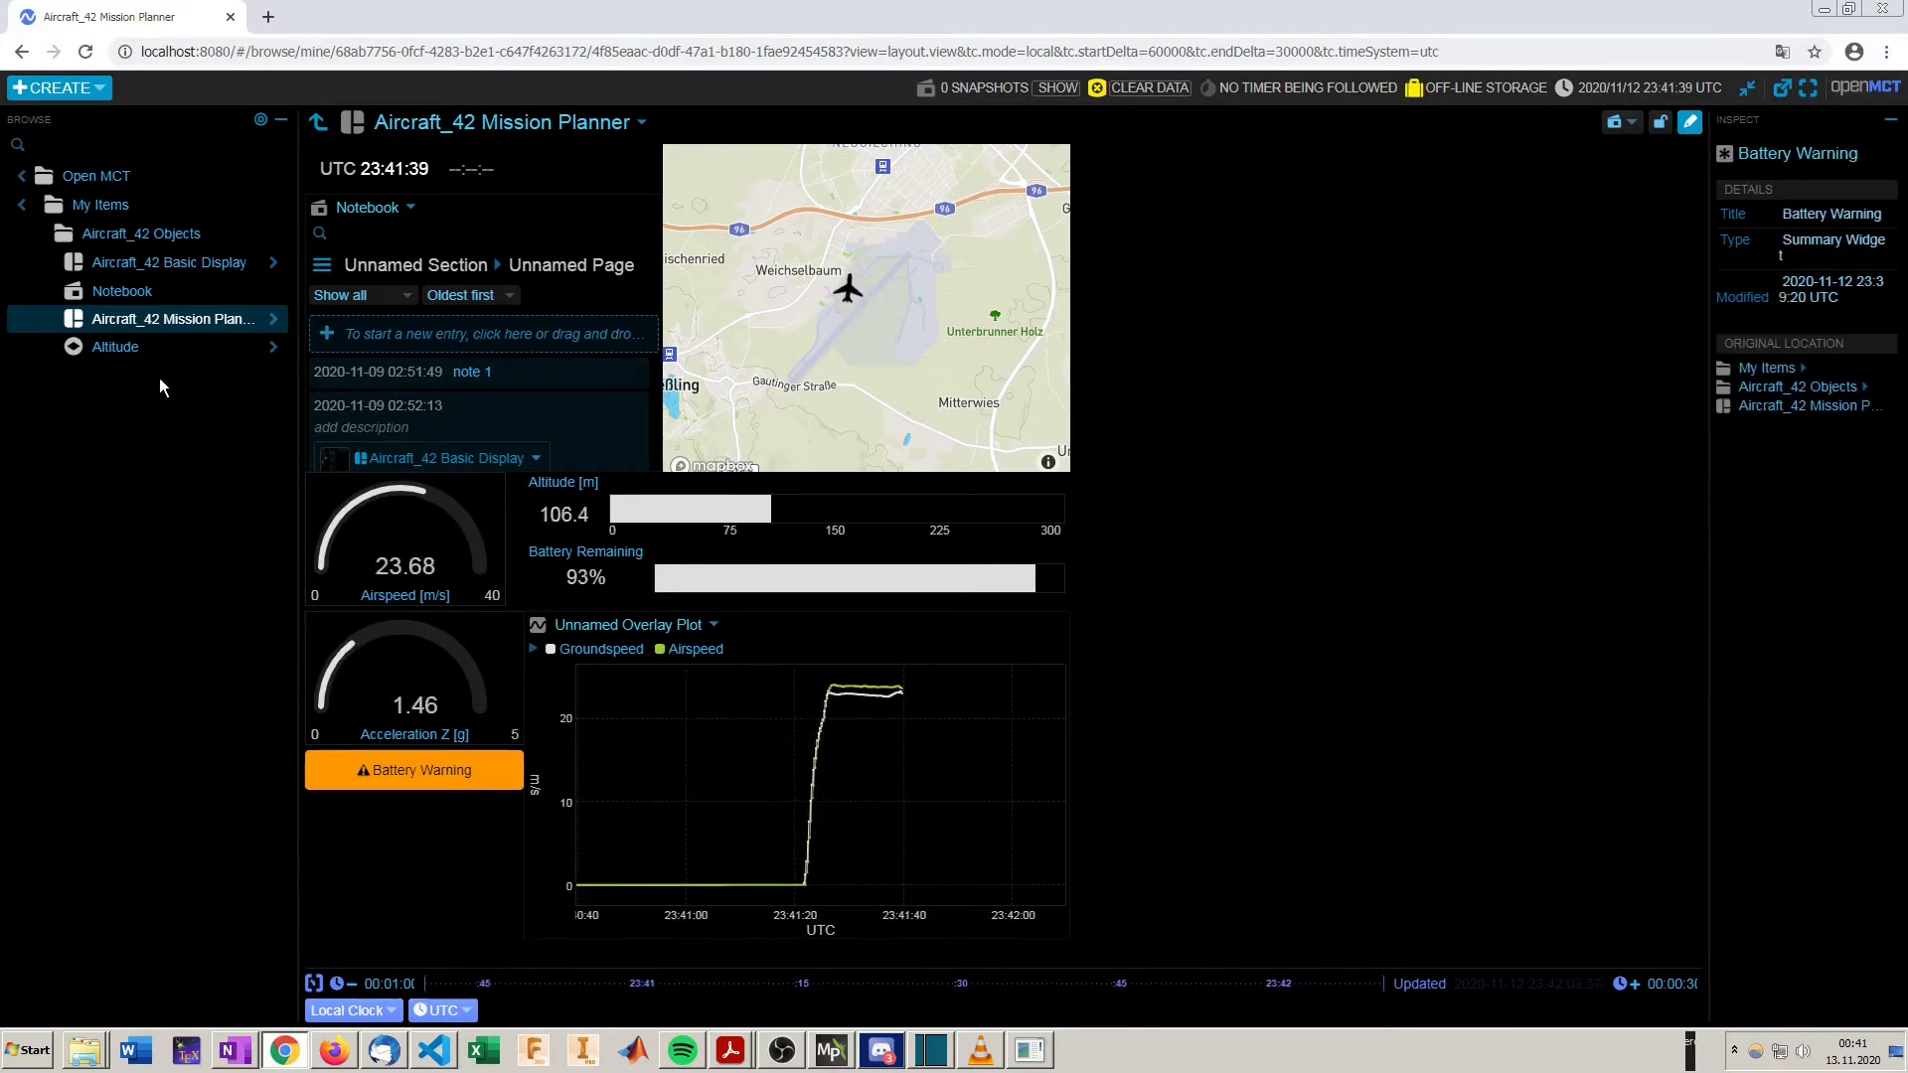
click(273, 318)
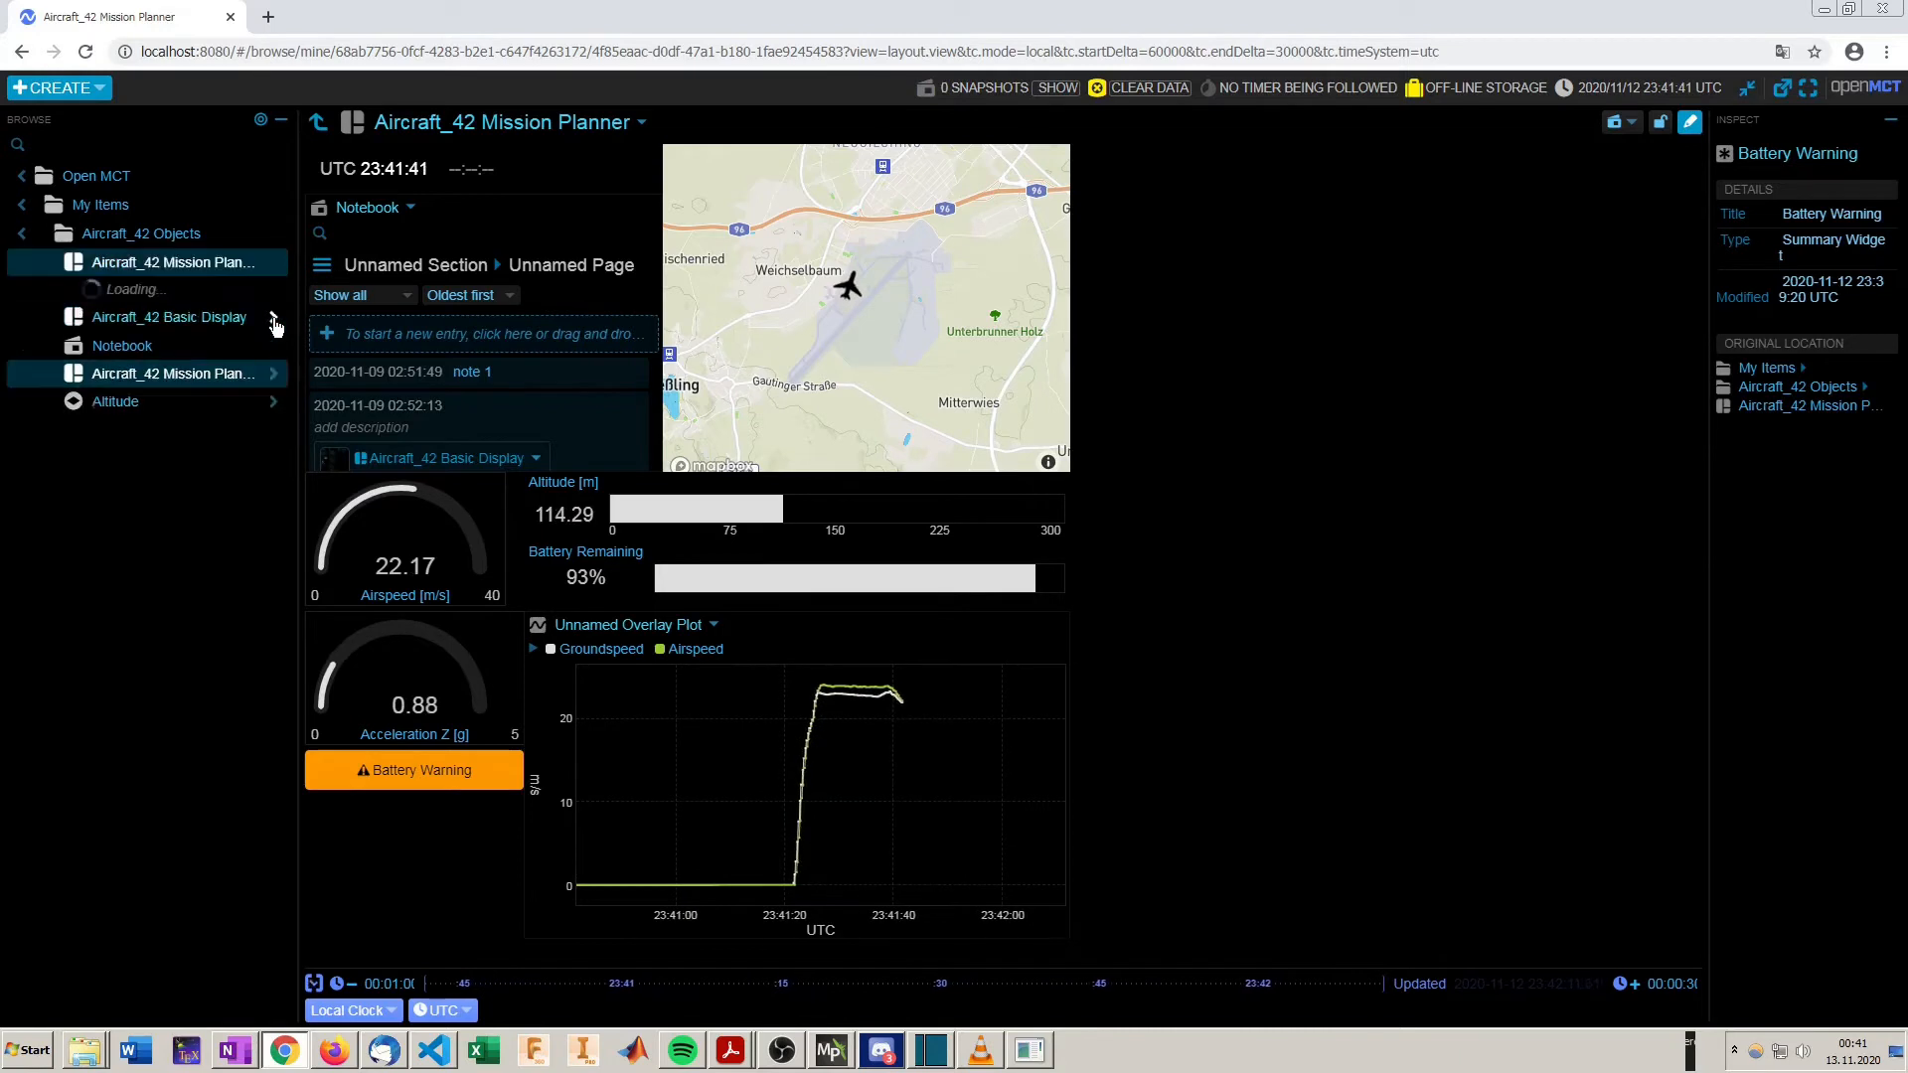
click(151, 542)
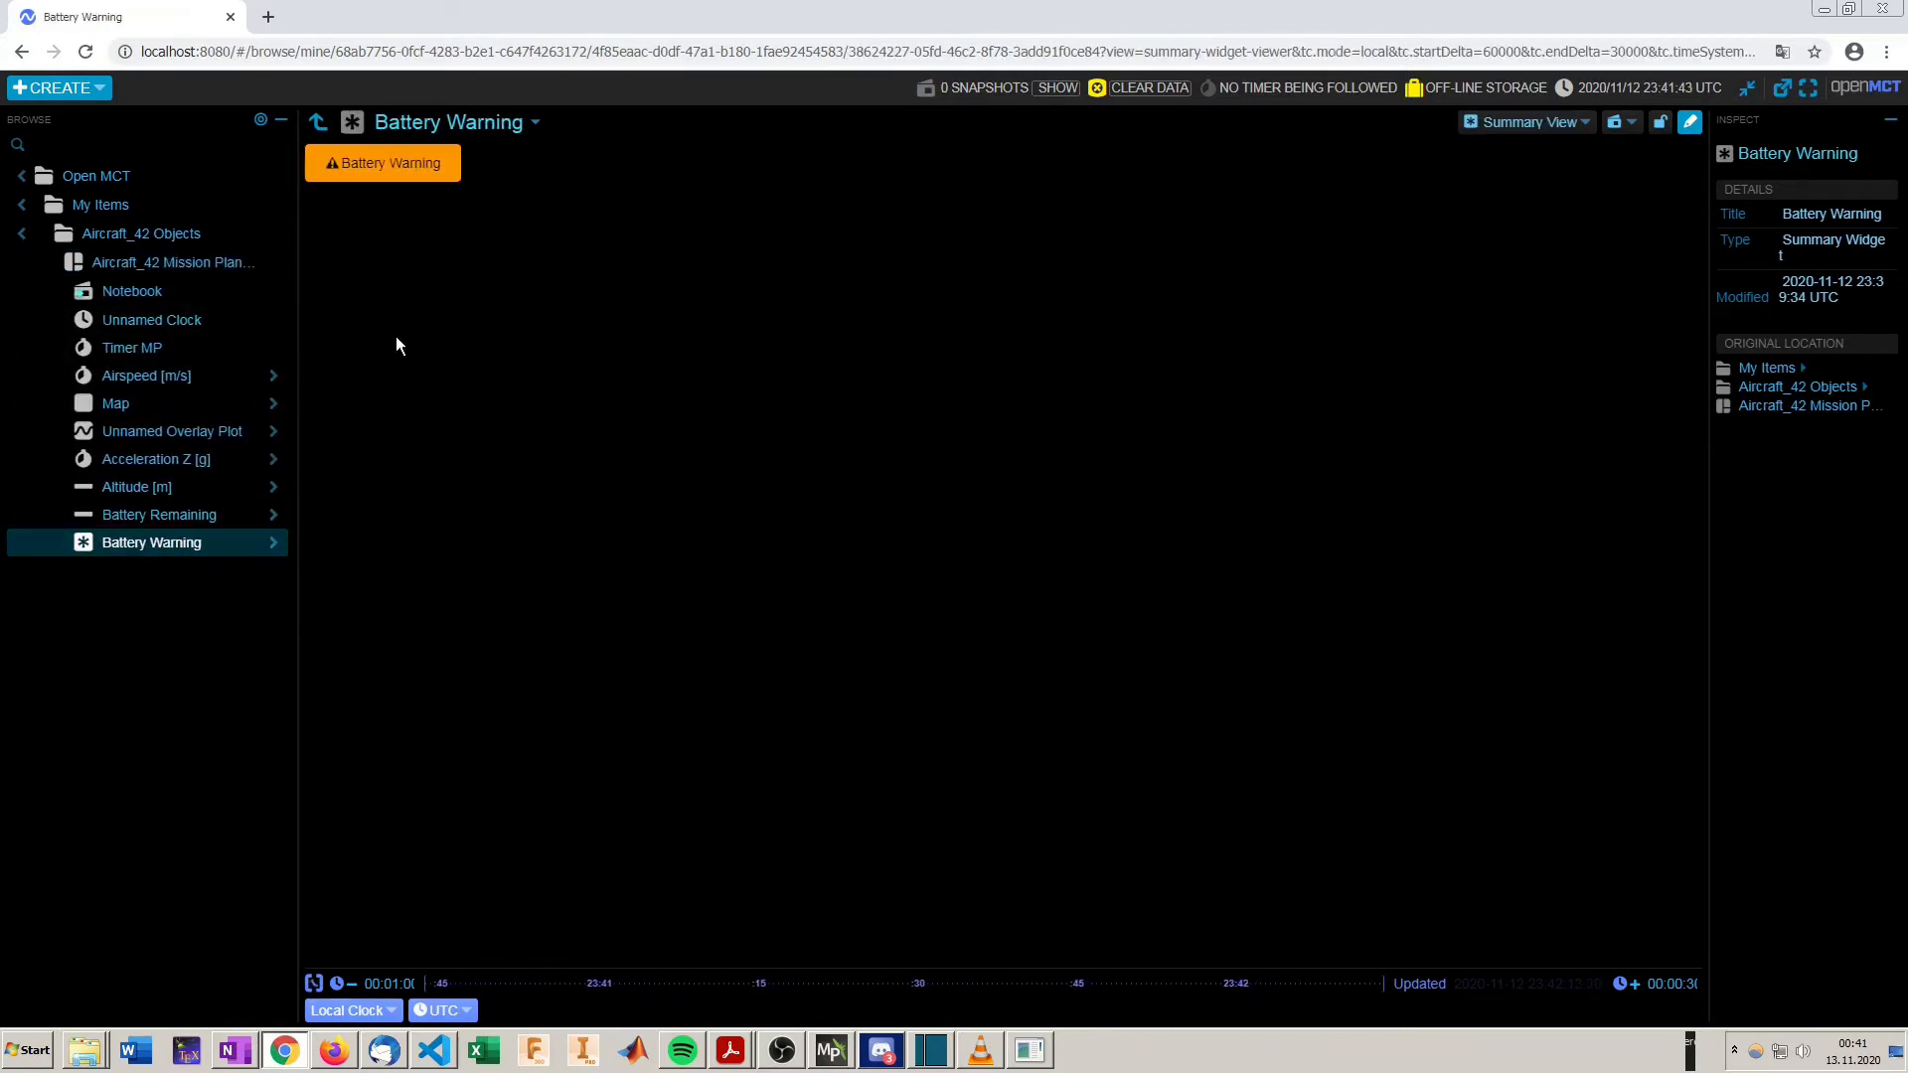
click(1689, 122)
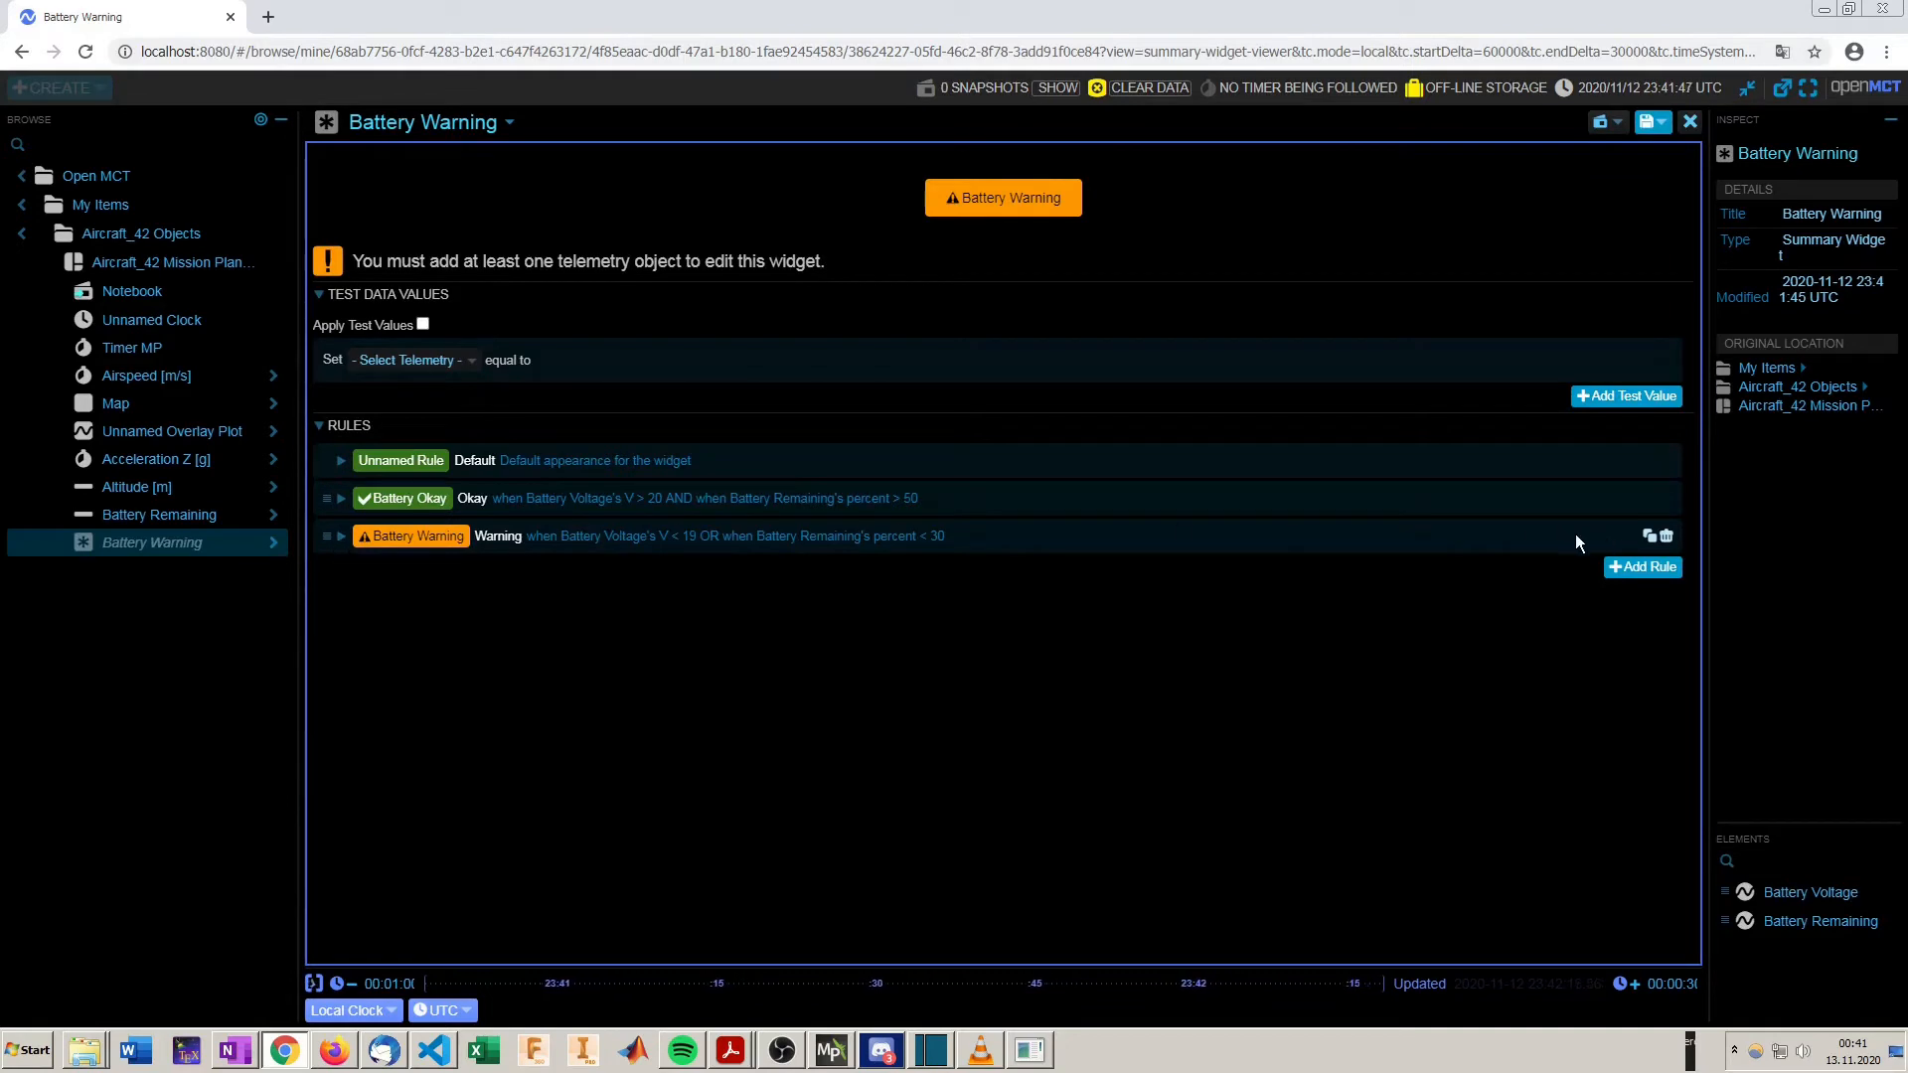
Step: Set the Battery Voltage condition to greater than 12 in the Okay rule and less than 12 in the Warning rule, and save the widget
click(340, 498)
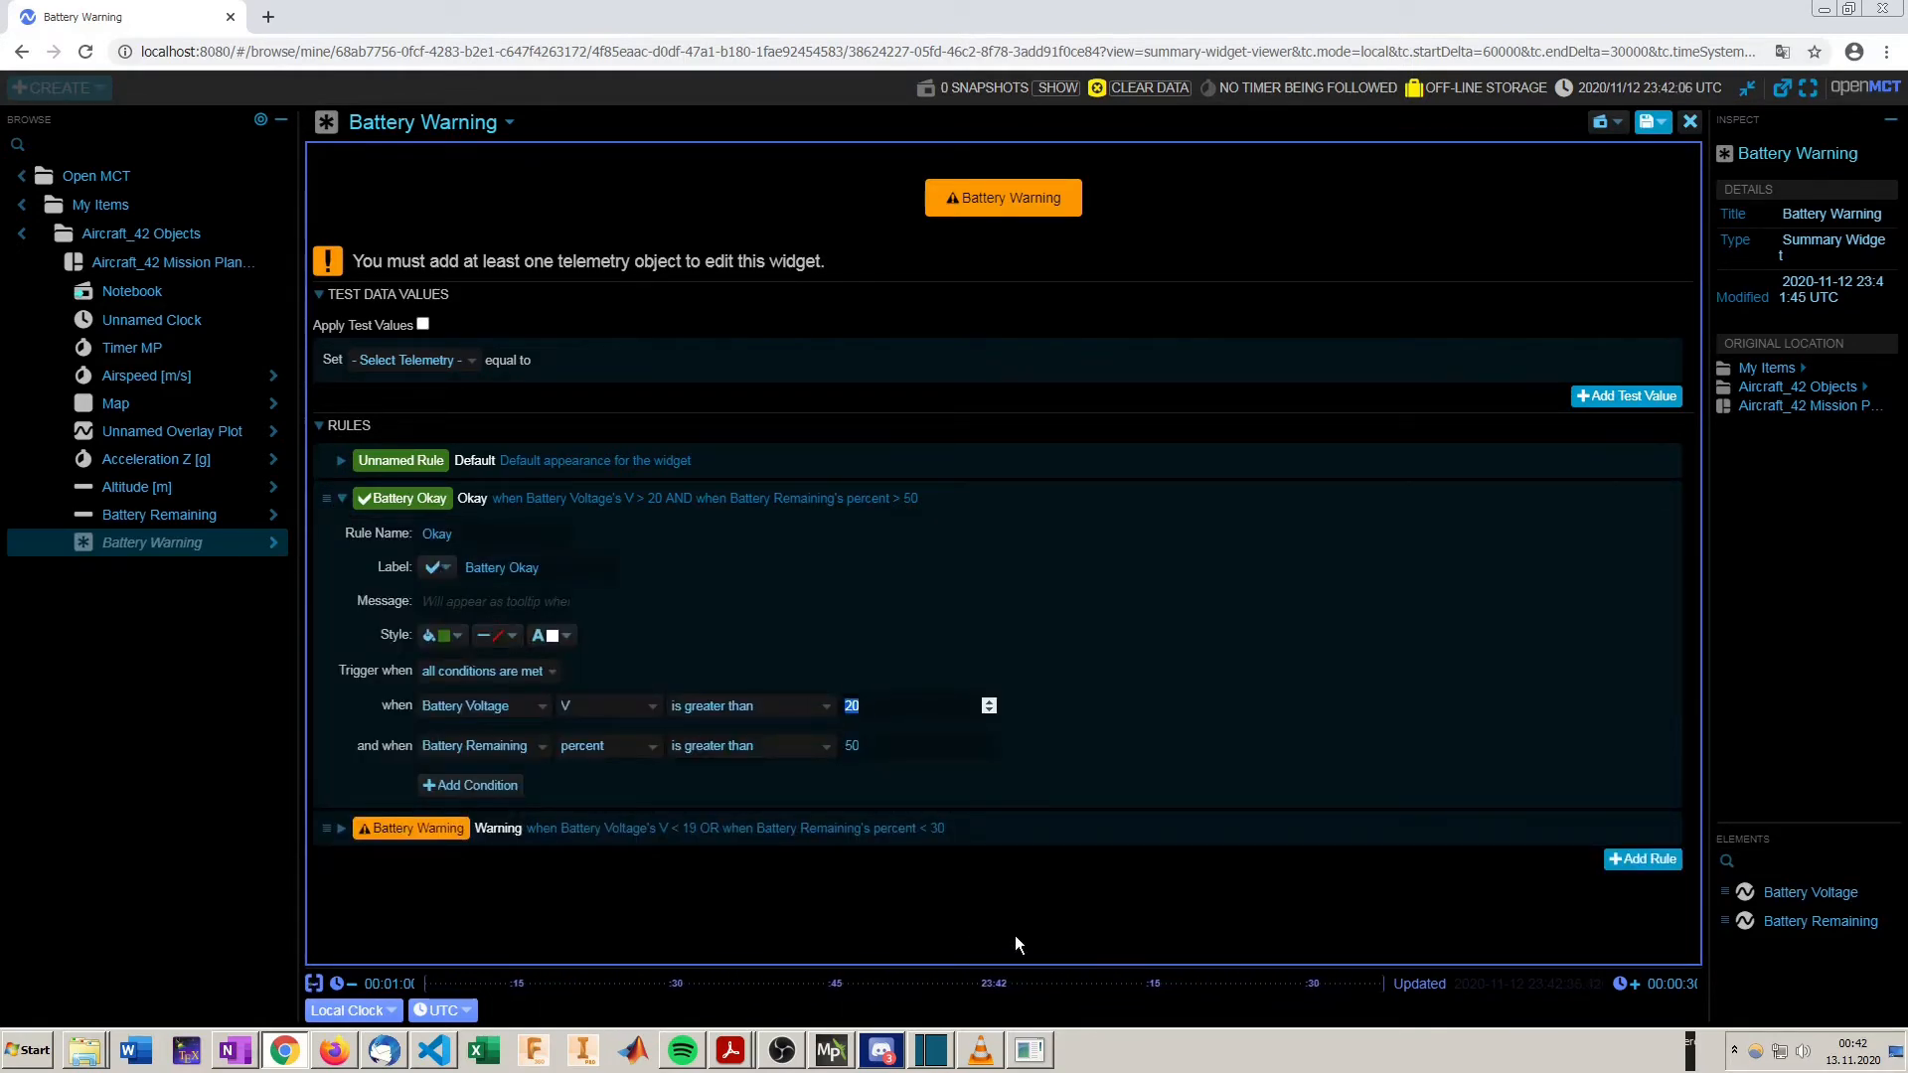
text(12)
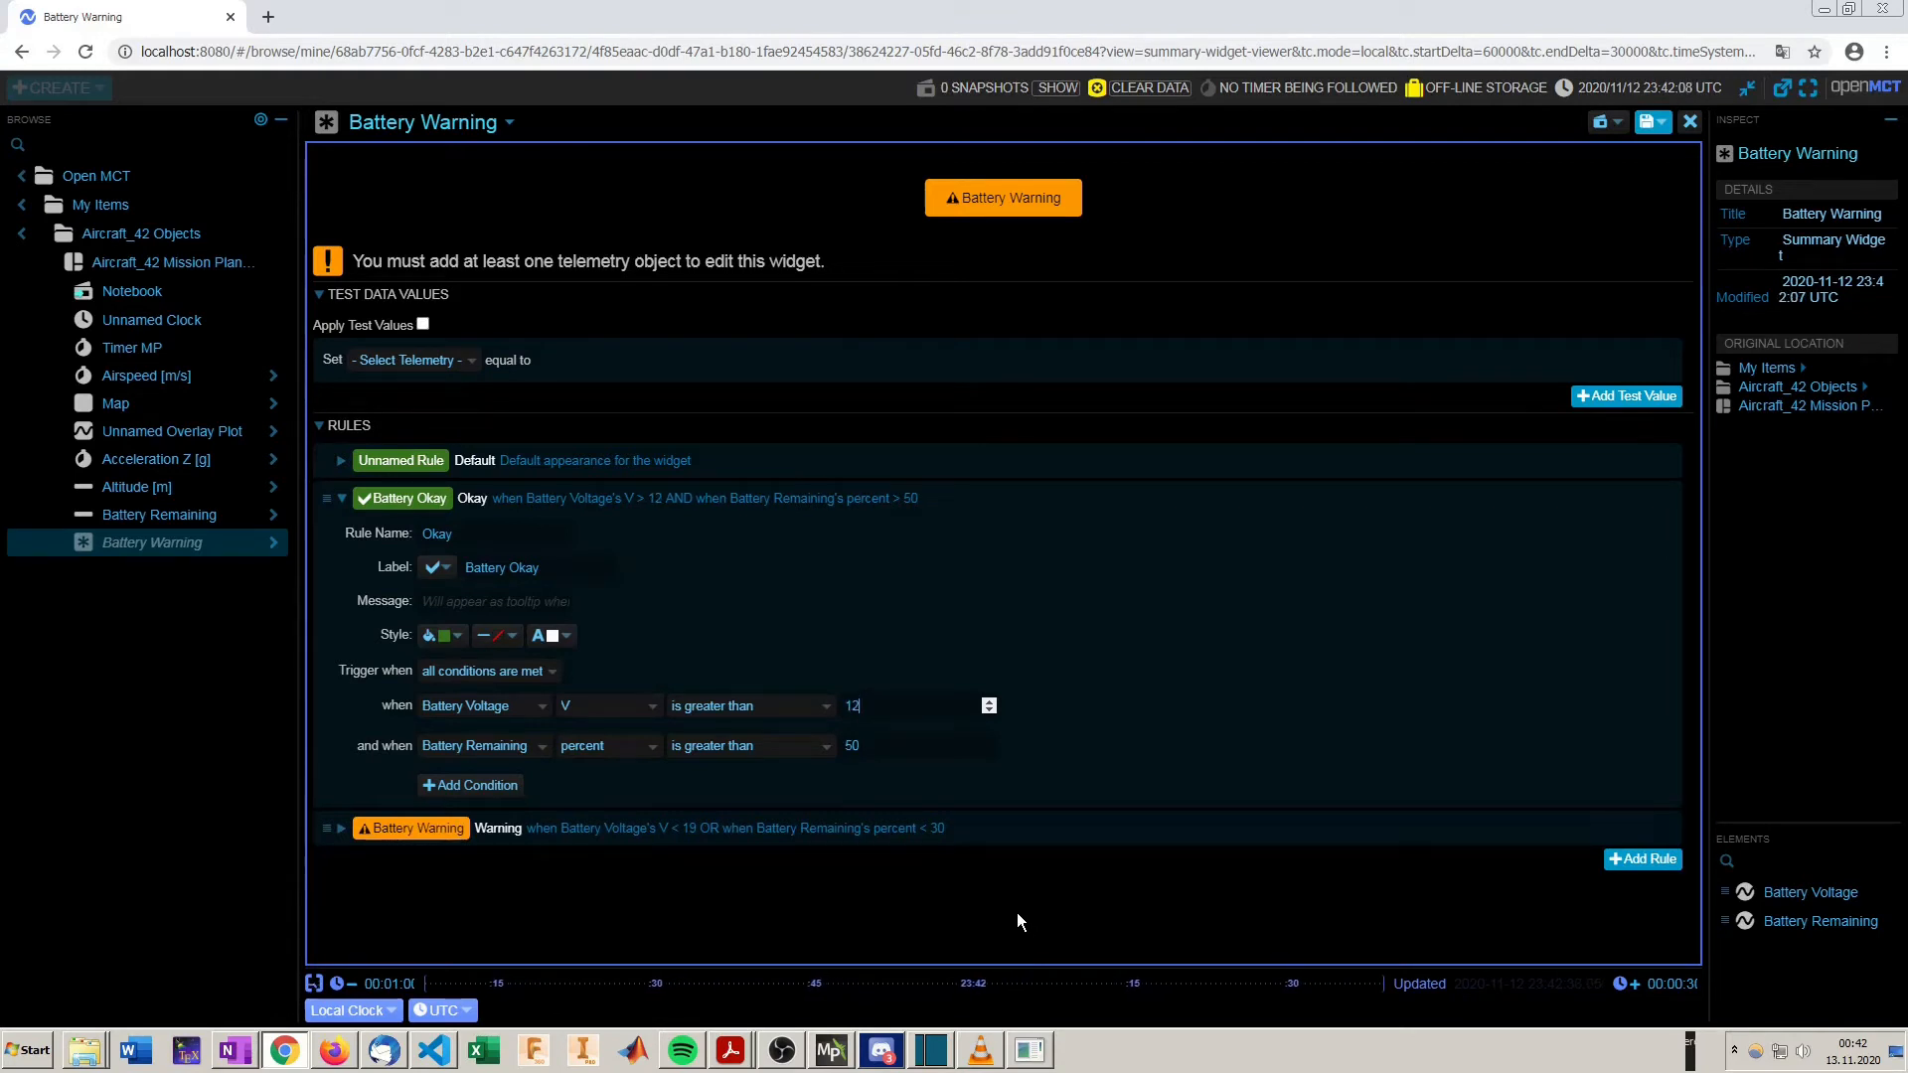
click(341, 829)
scroll(870, 832, down, 2)
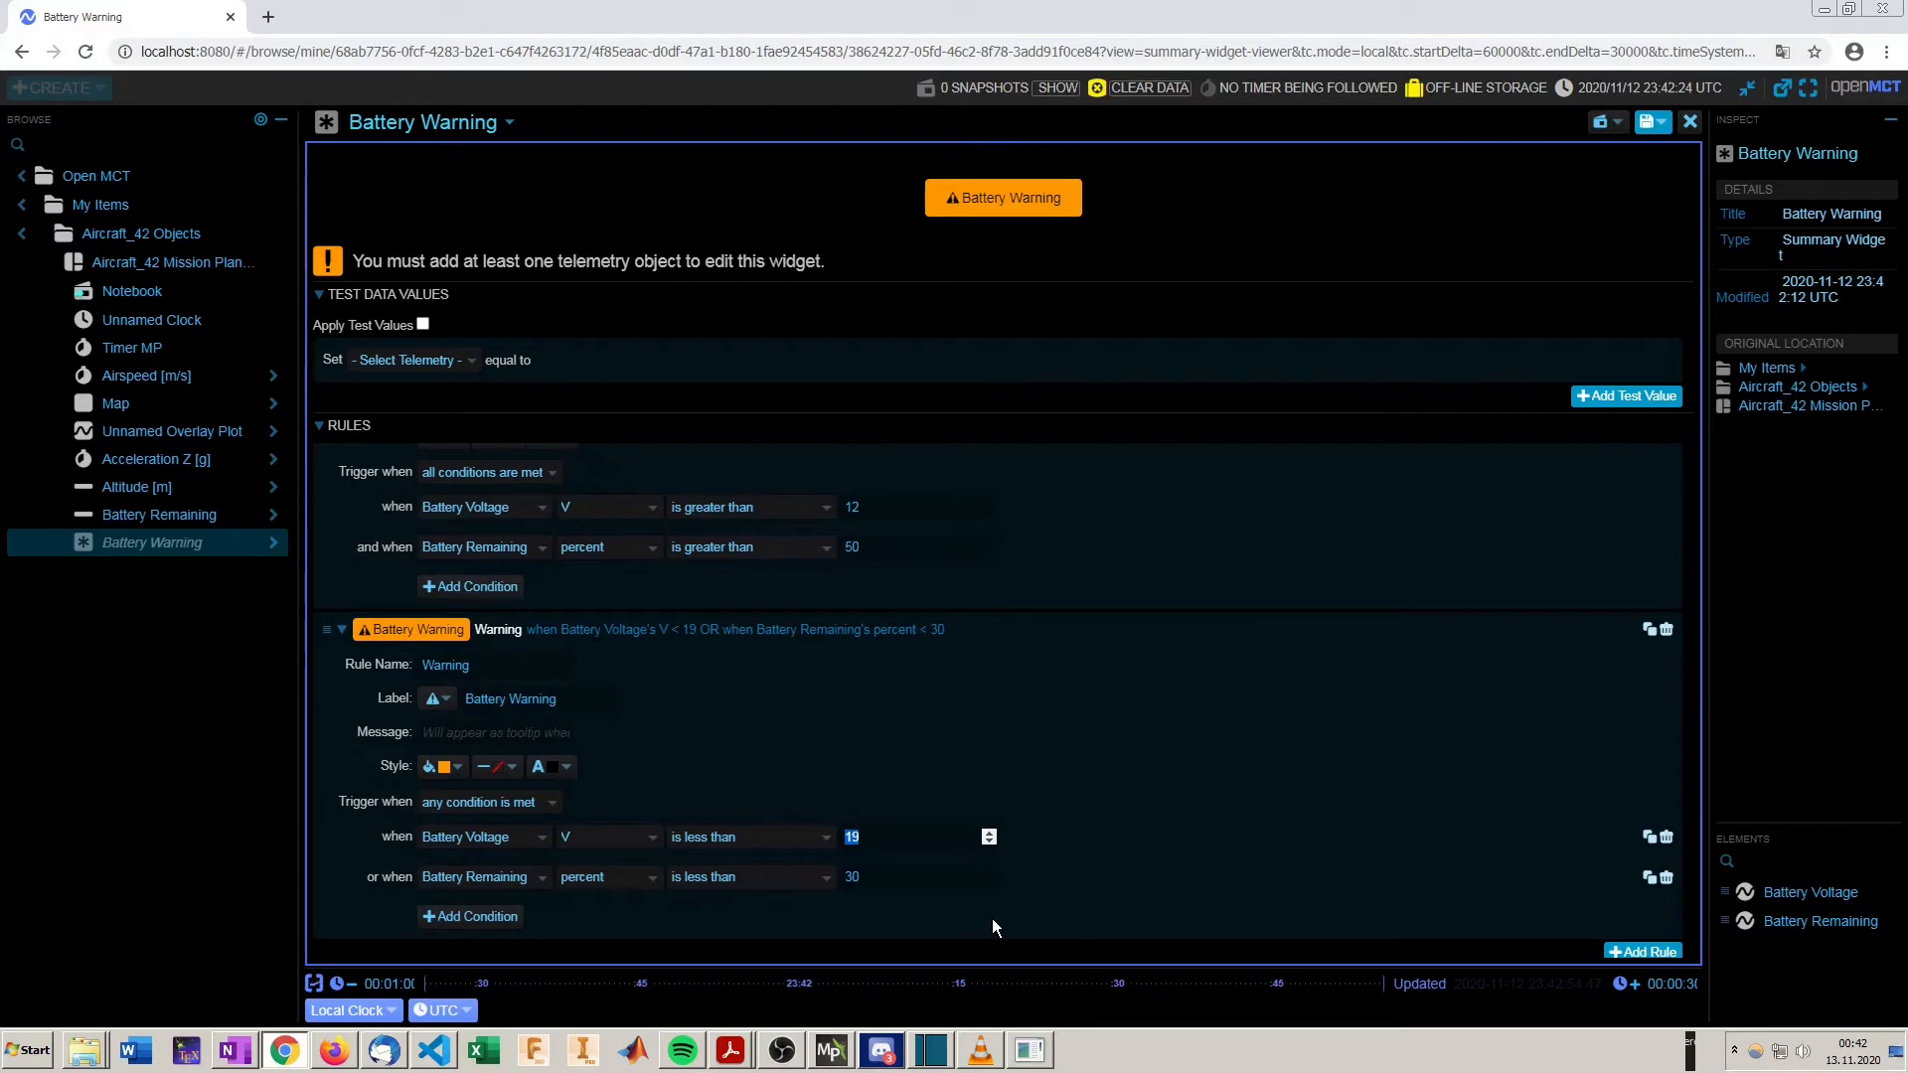
text(12)
click(1654, 122)
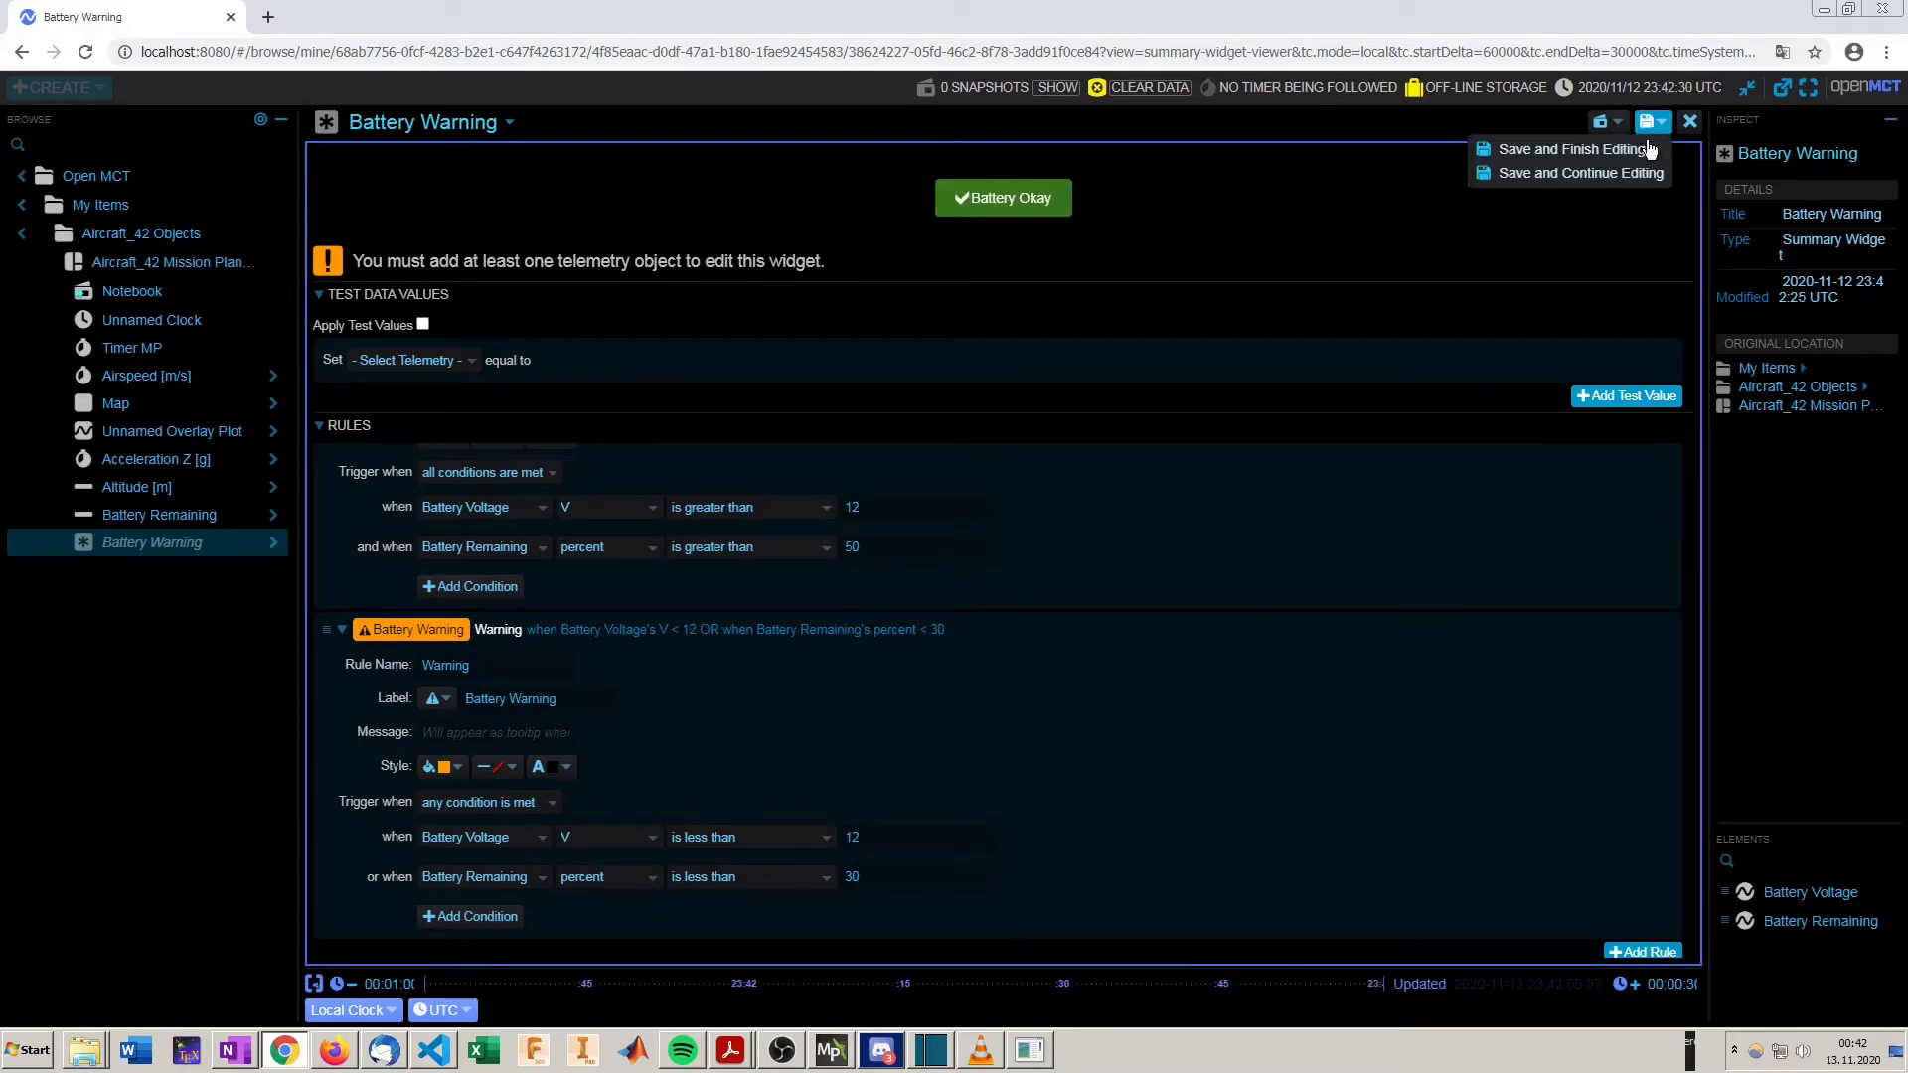
click(1629, 146)
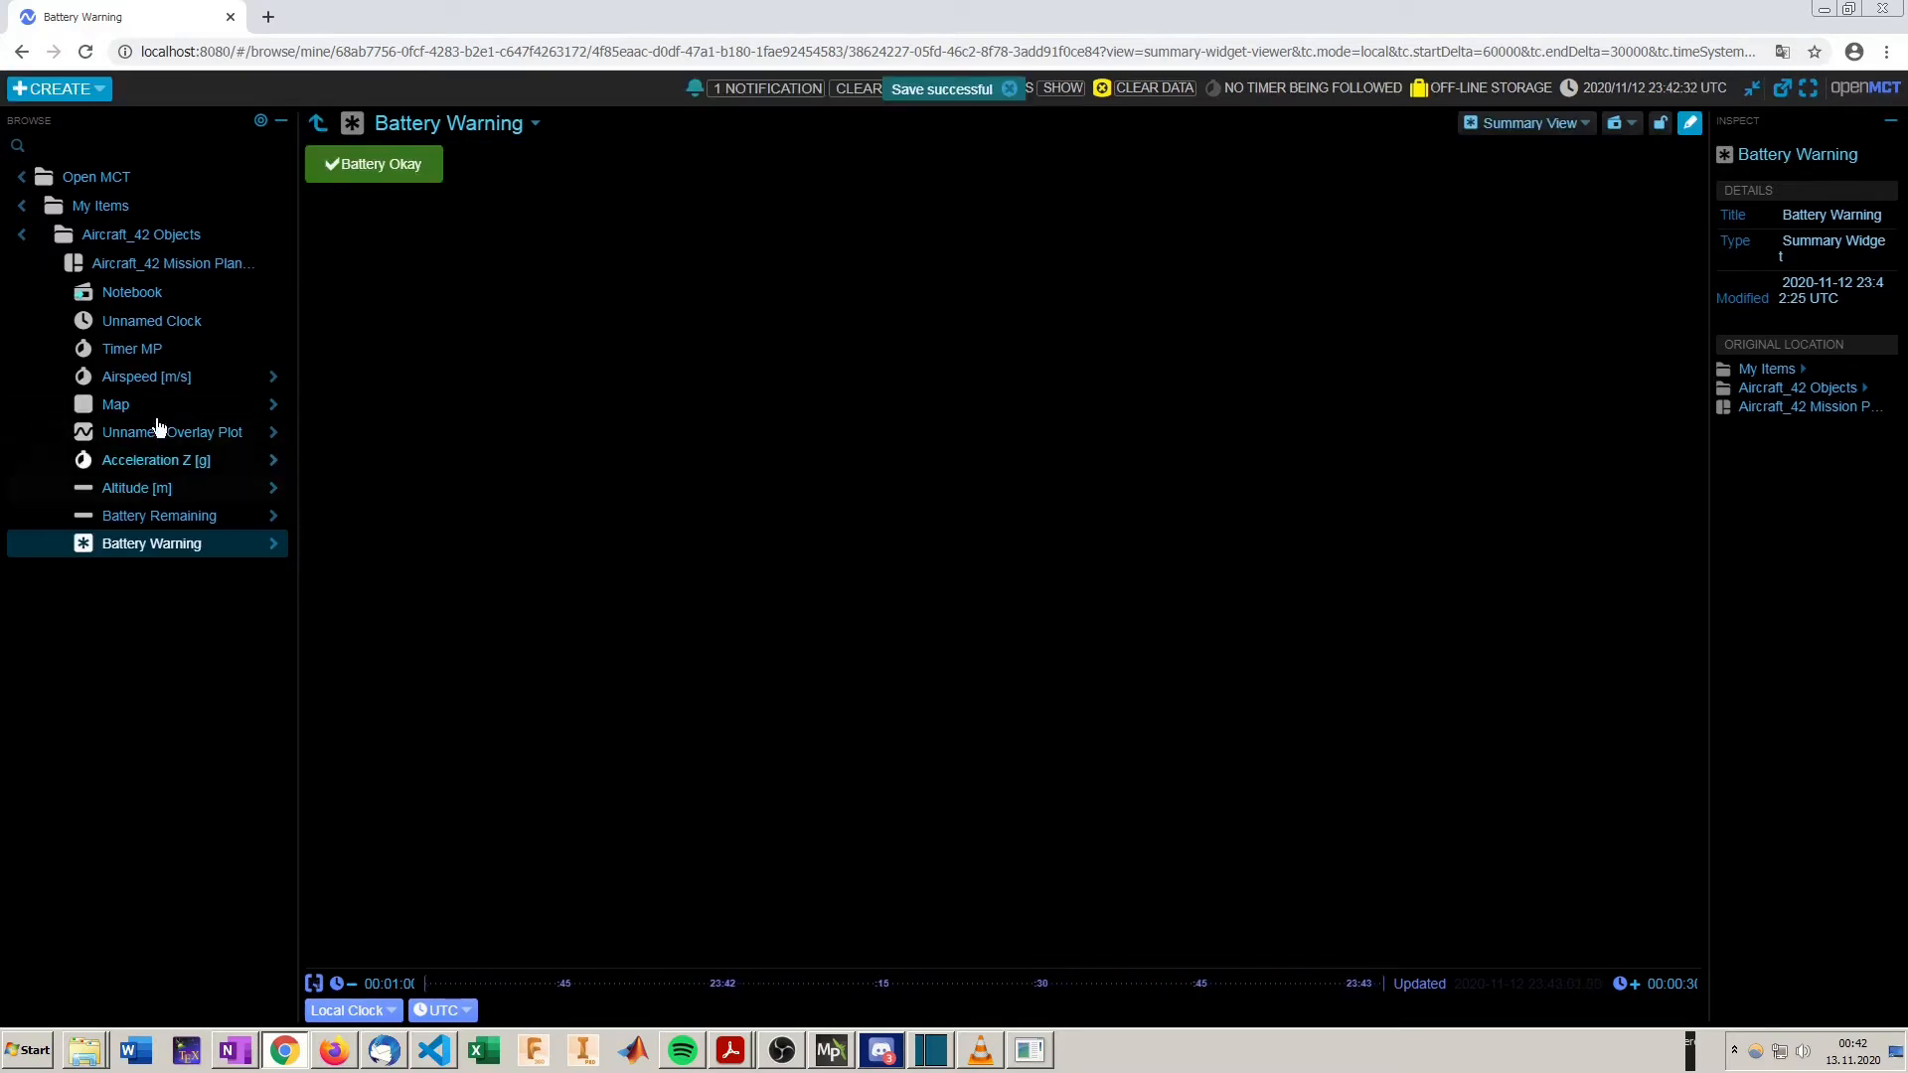
Step: Check the Battery Warning widget in the Aircraft_42 Mission Planner layout and review the URL and hyperlink fields in its properties
click(144, 263)
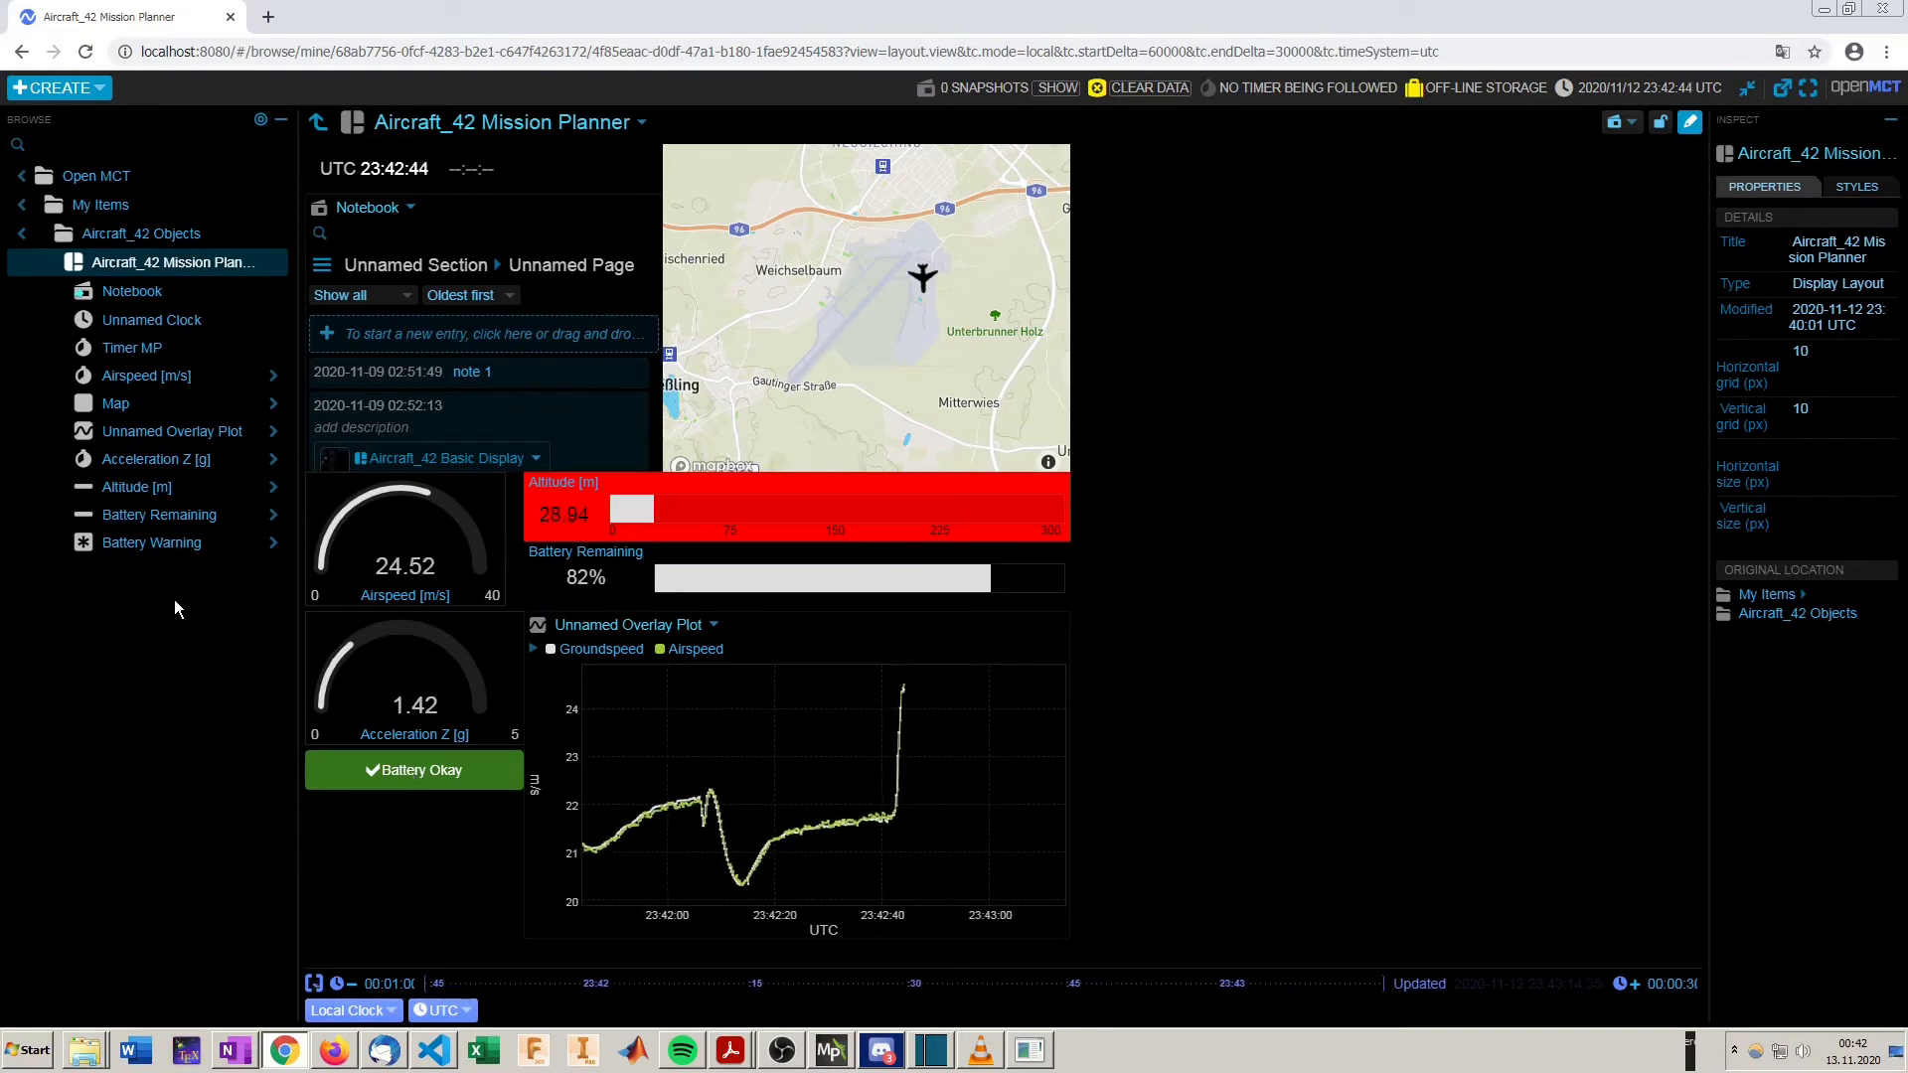
click(177, 544)
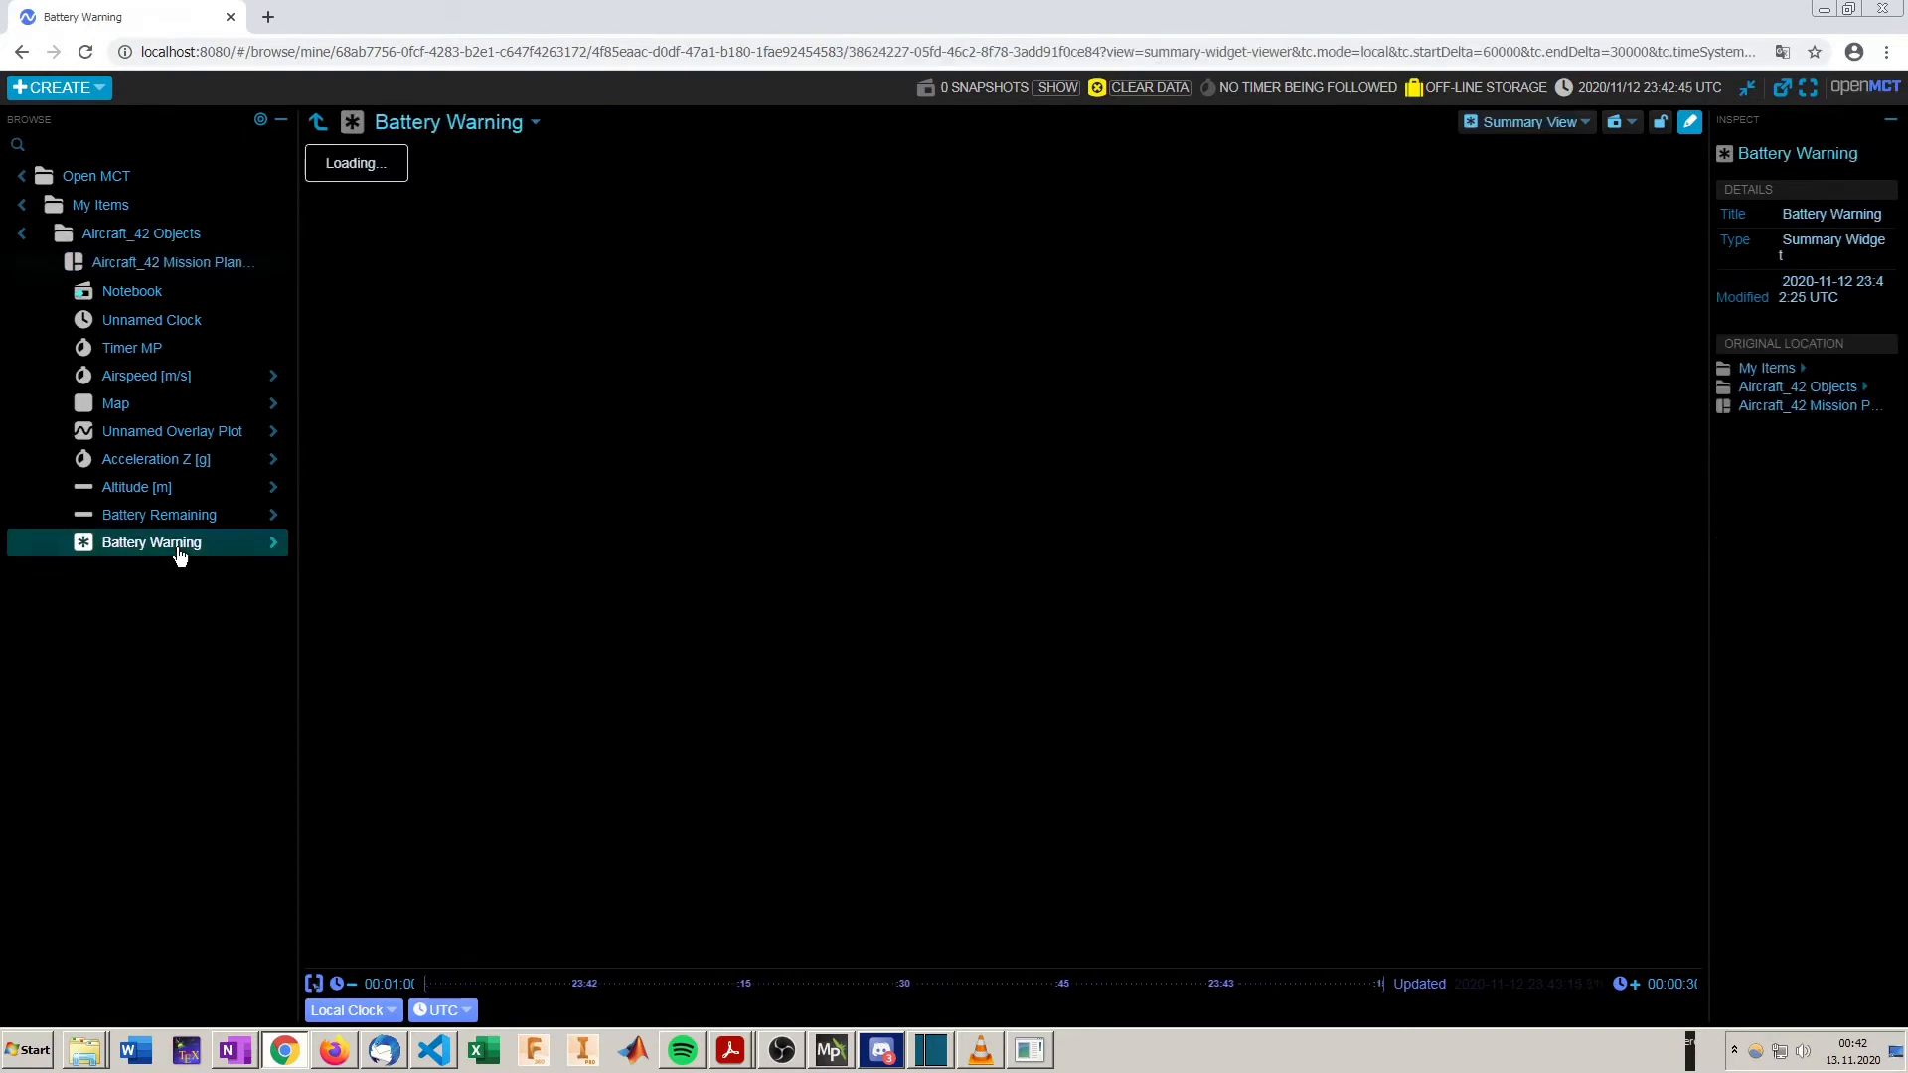
click(537, 125)
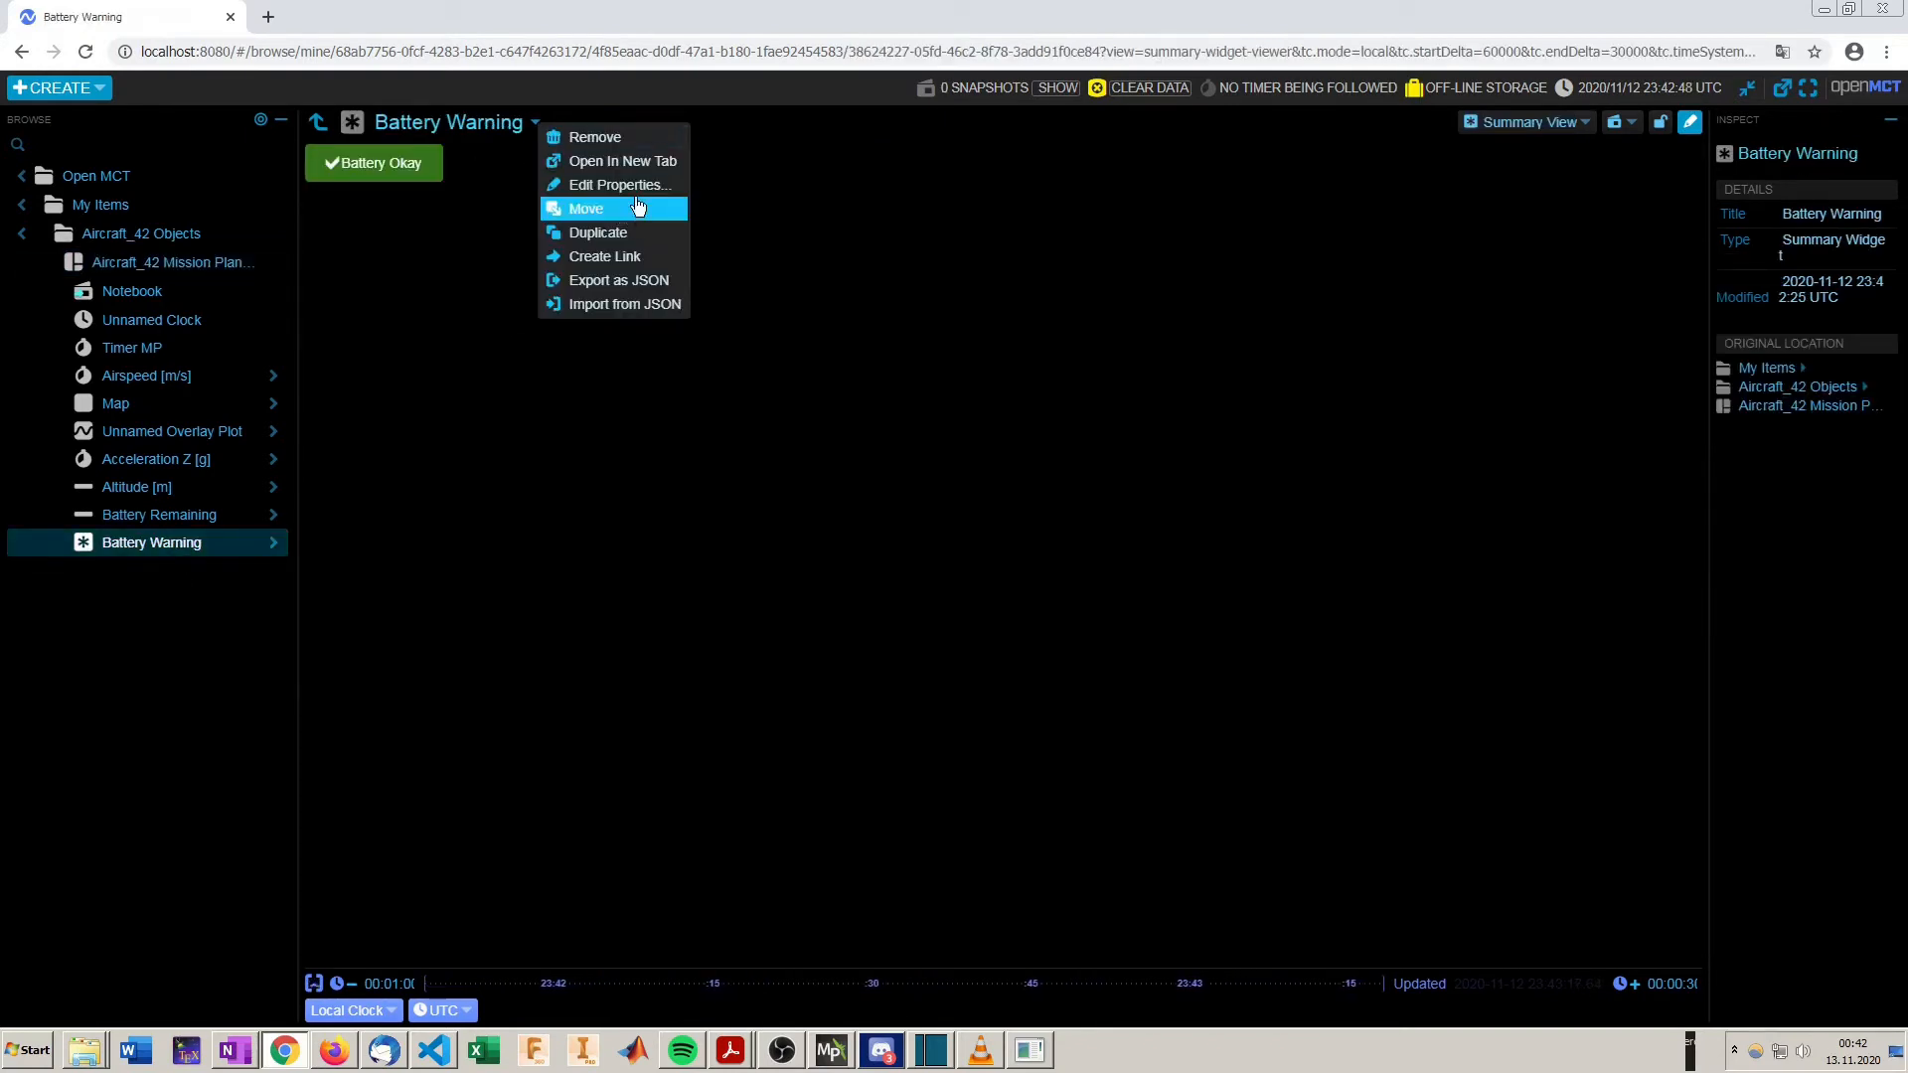
click(642, 187)
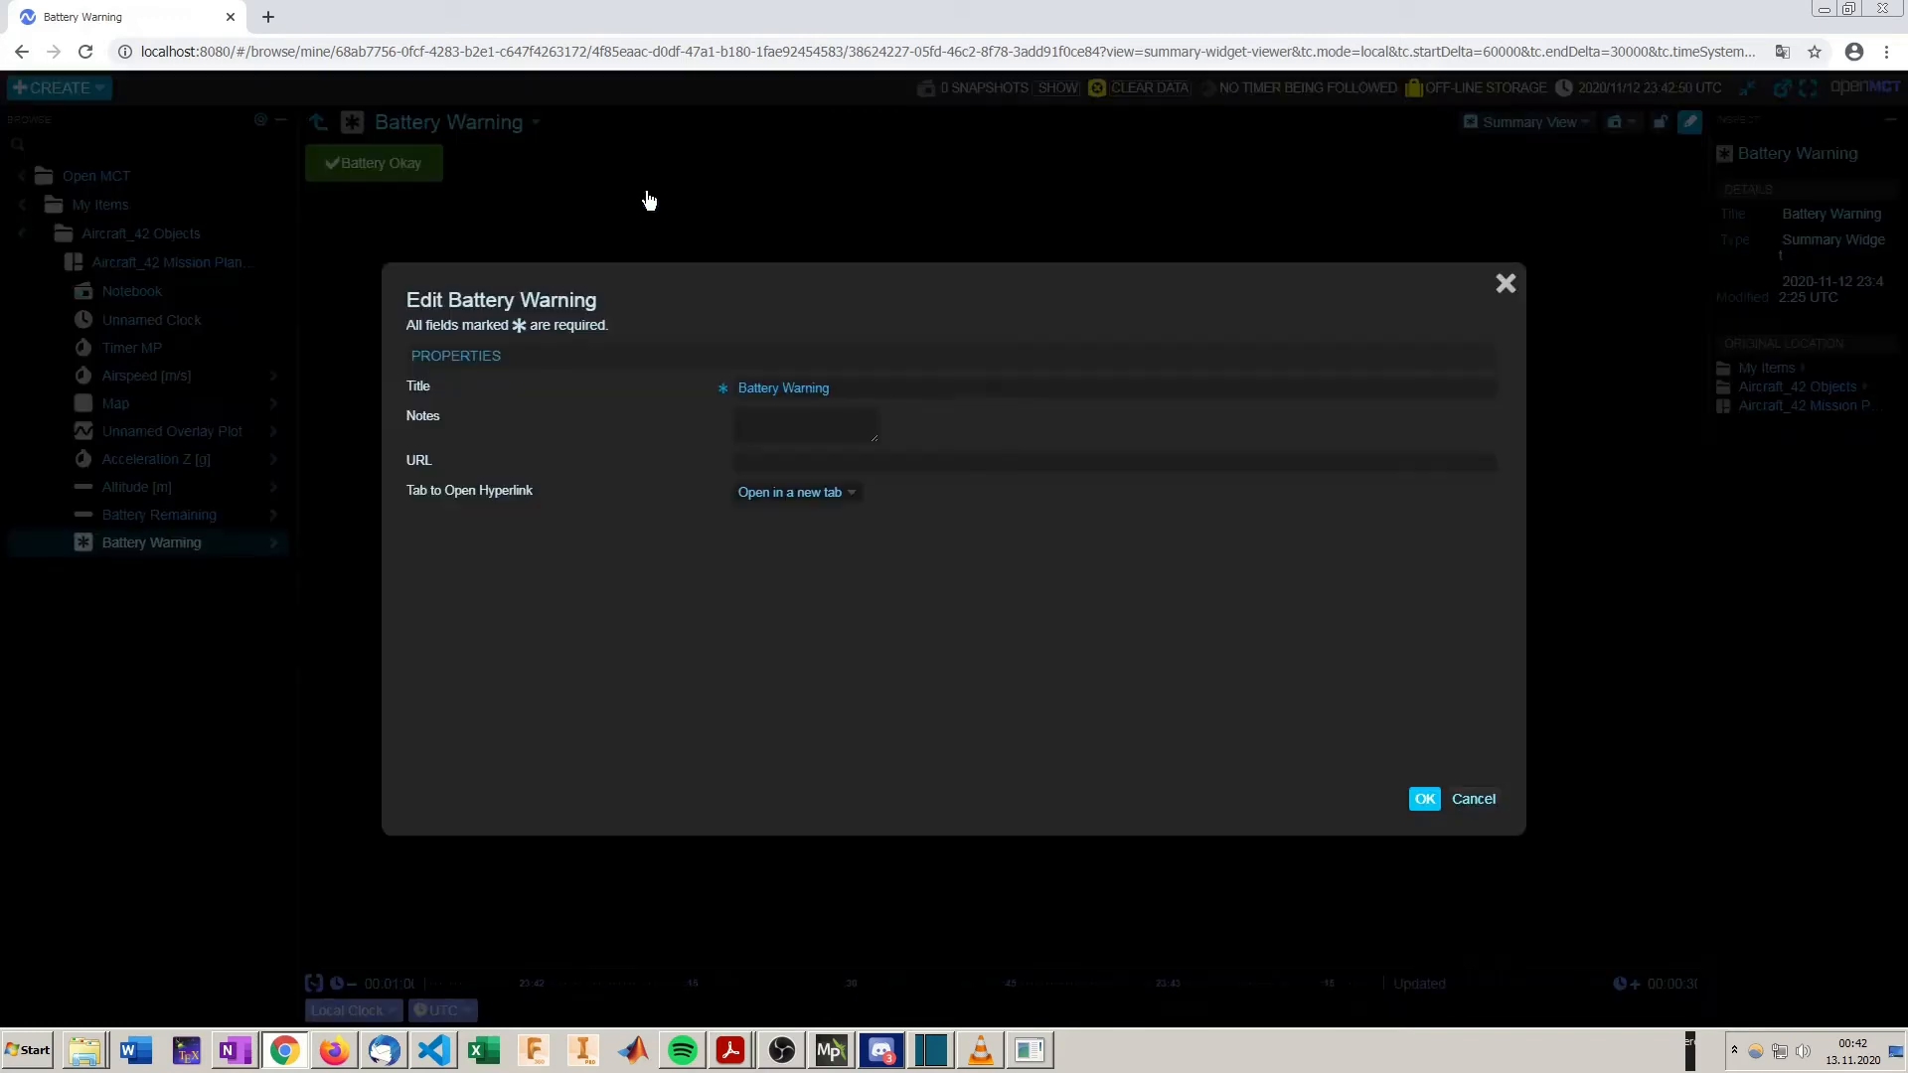
click(1425, 800)
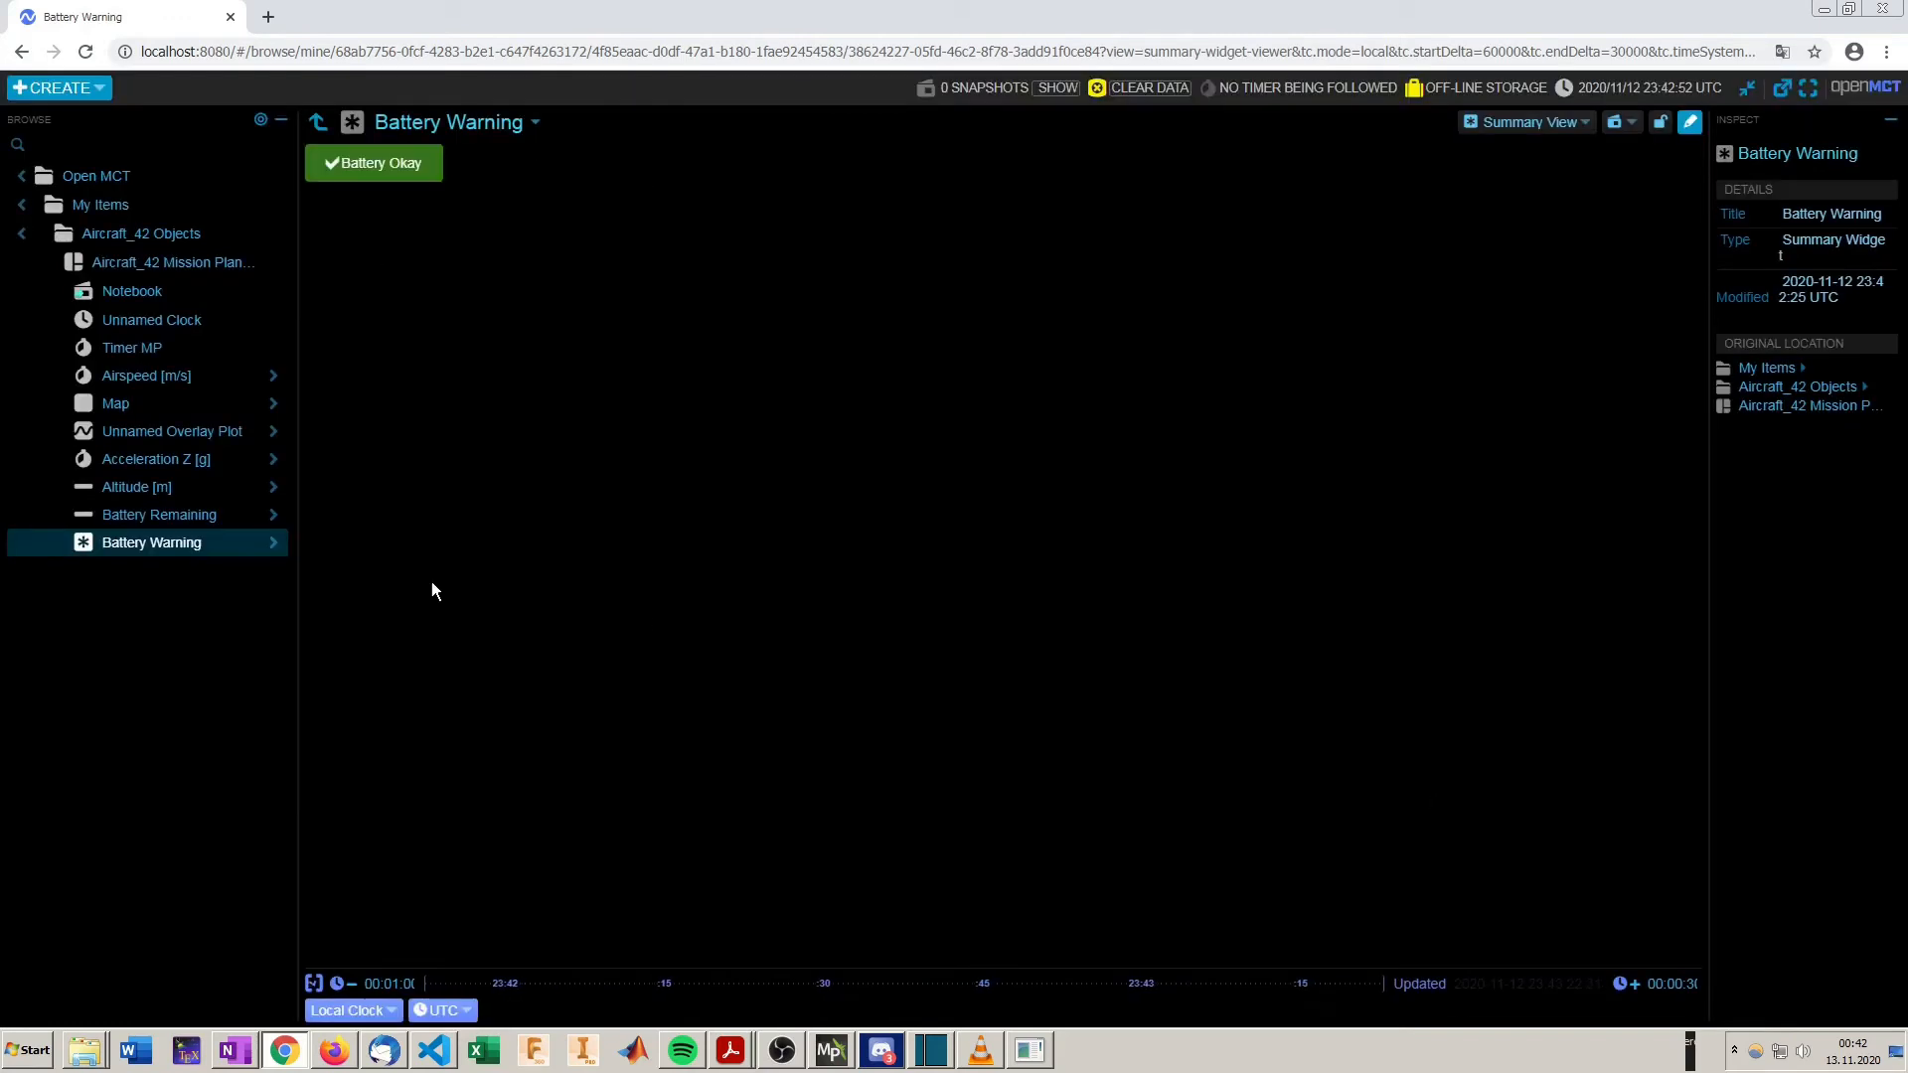
Step: Create a display layout titled Battery Warning Display in the Aircraft_42 Objects folder under My Items
click(74, 89)
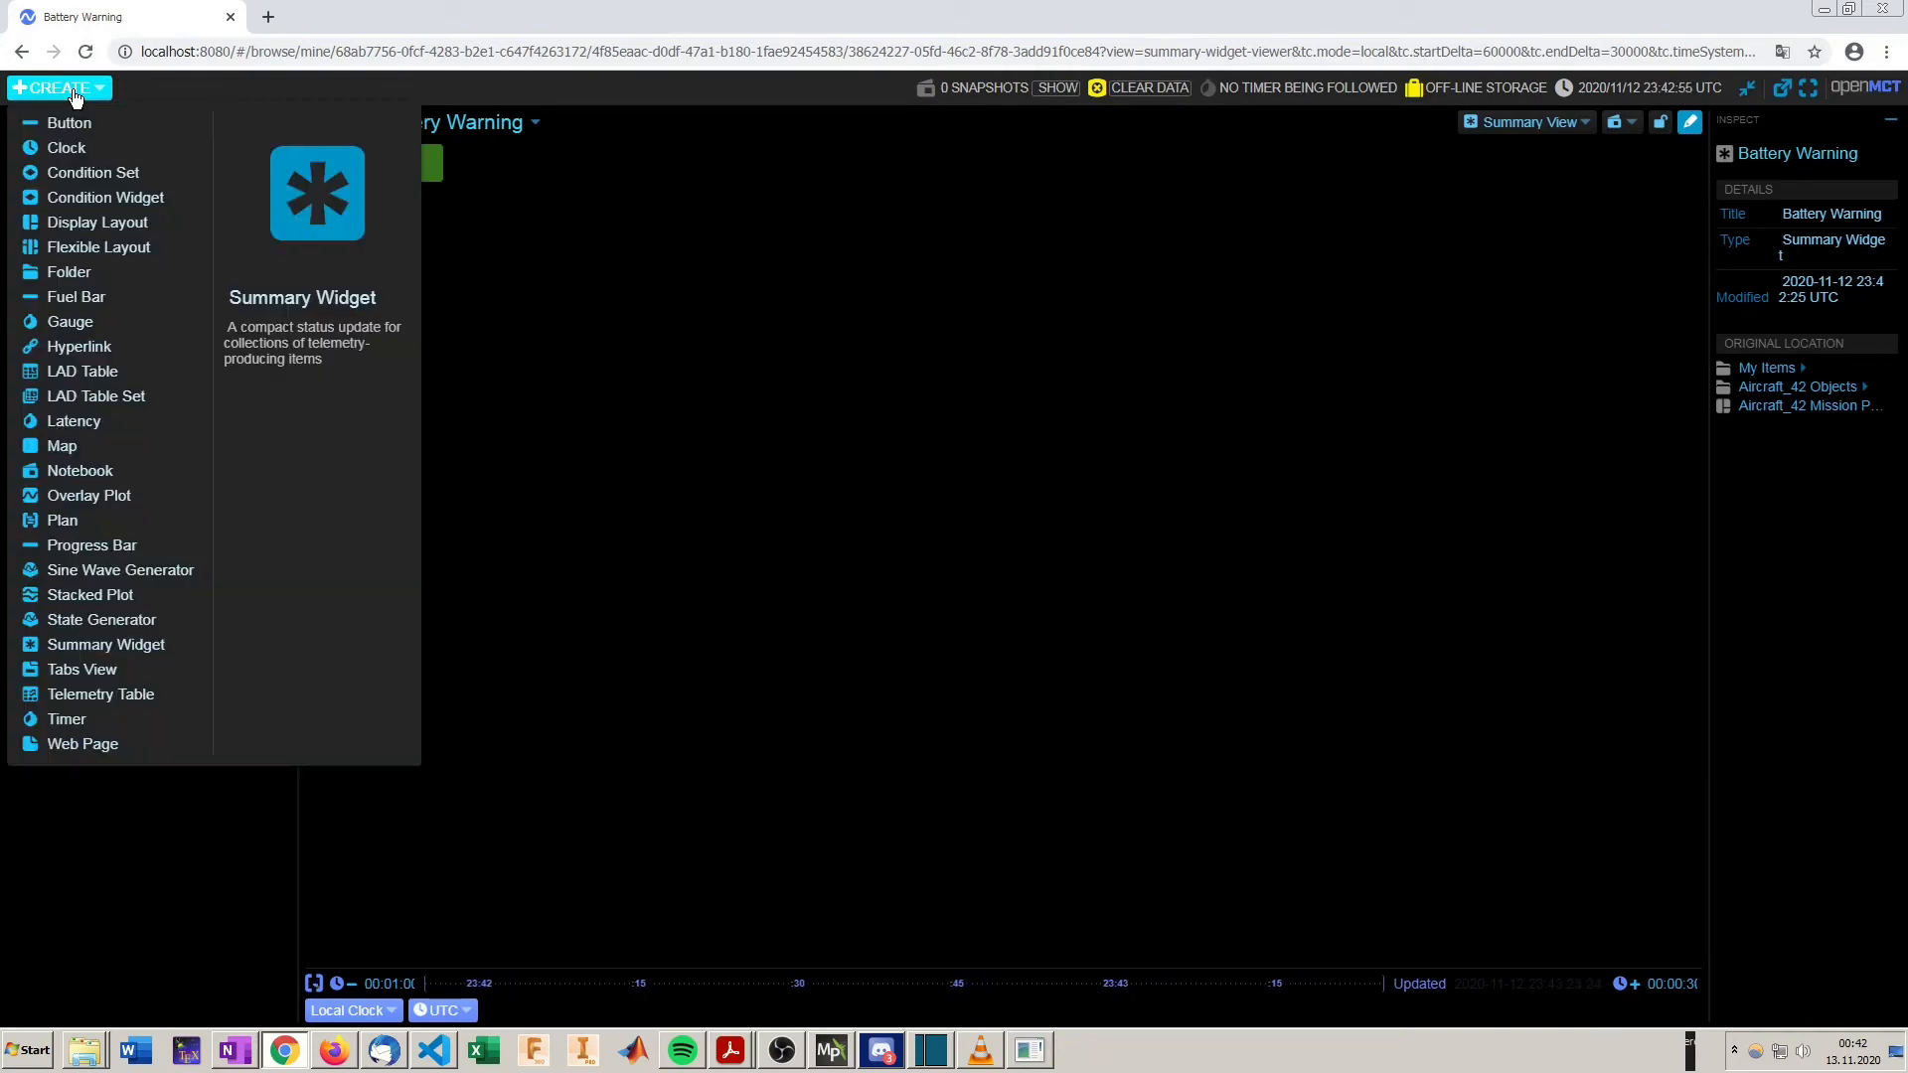
click(108, 224)
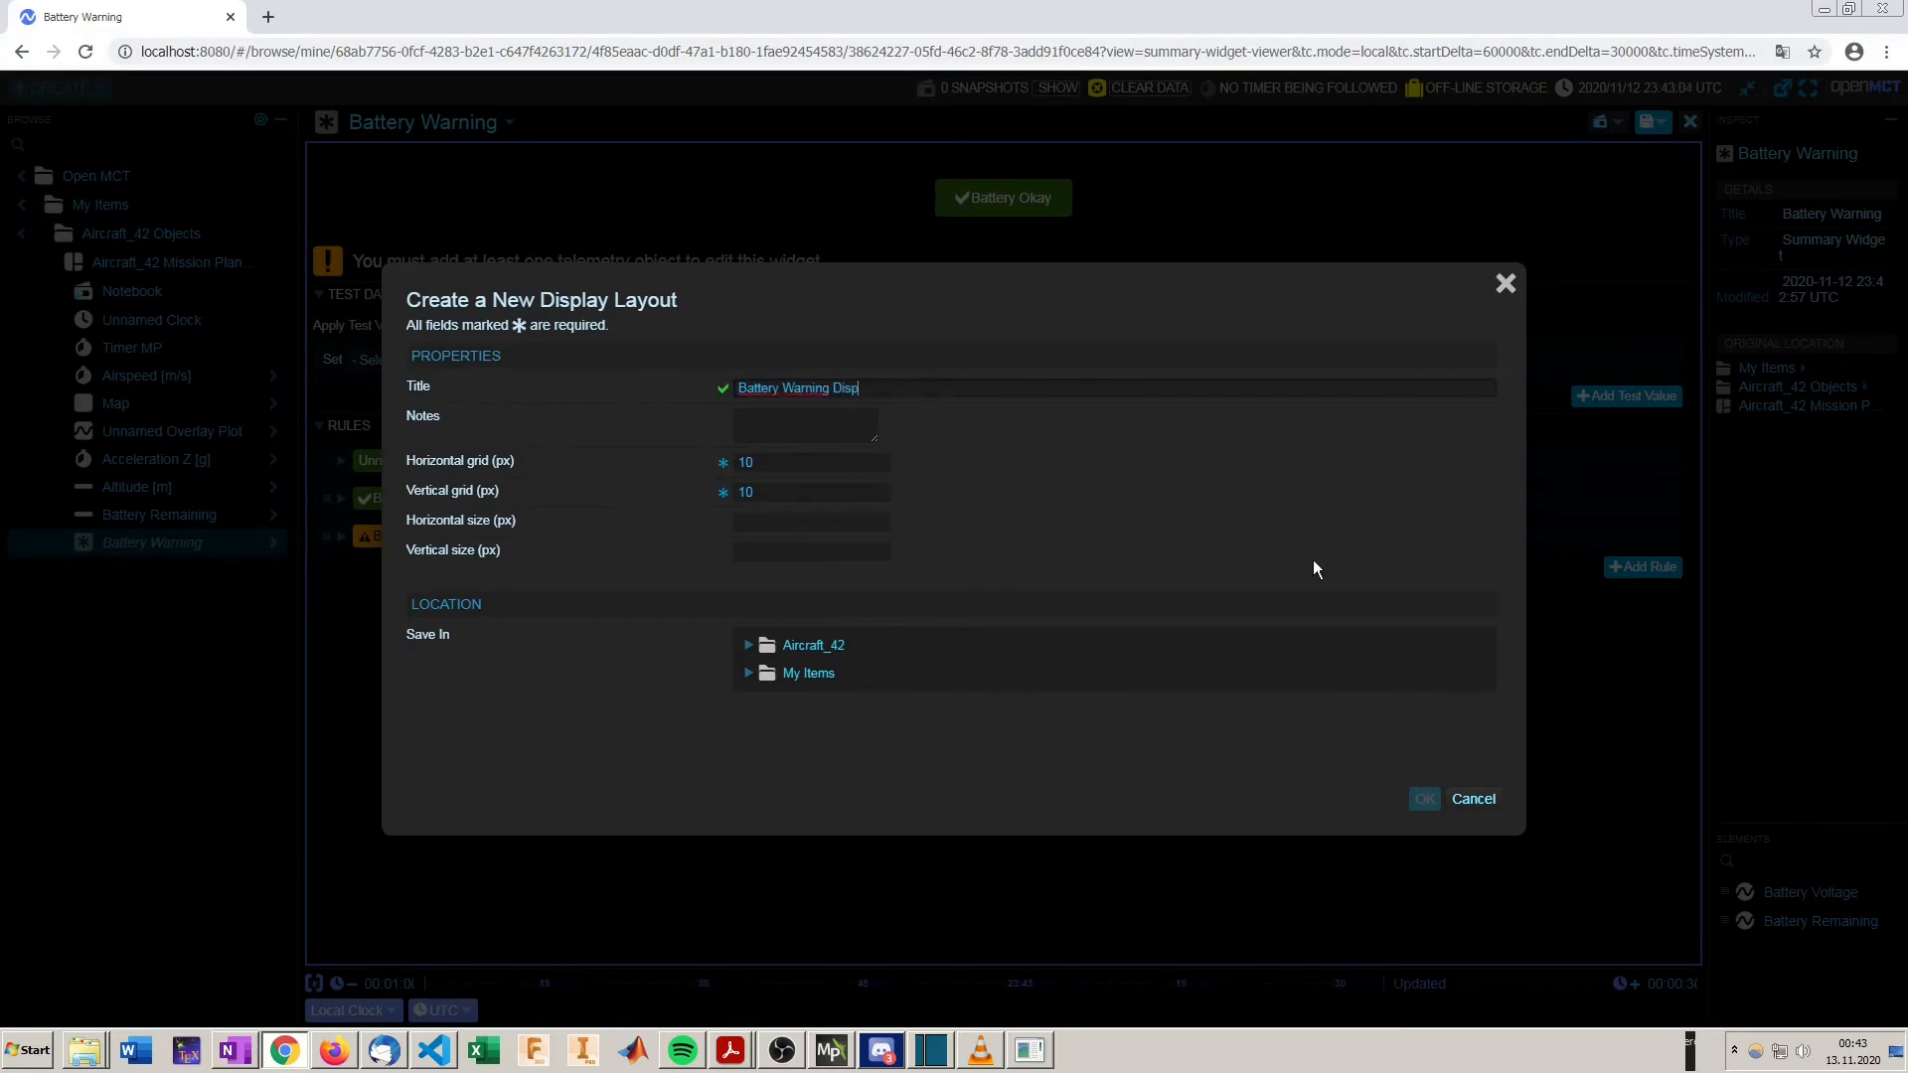
click(749, 676)
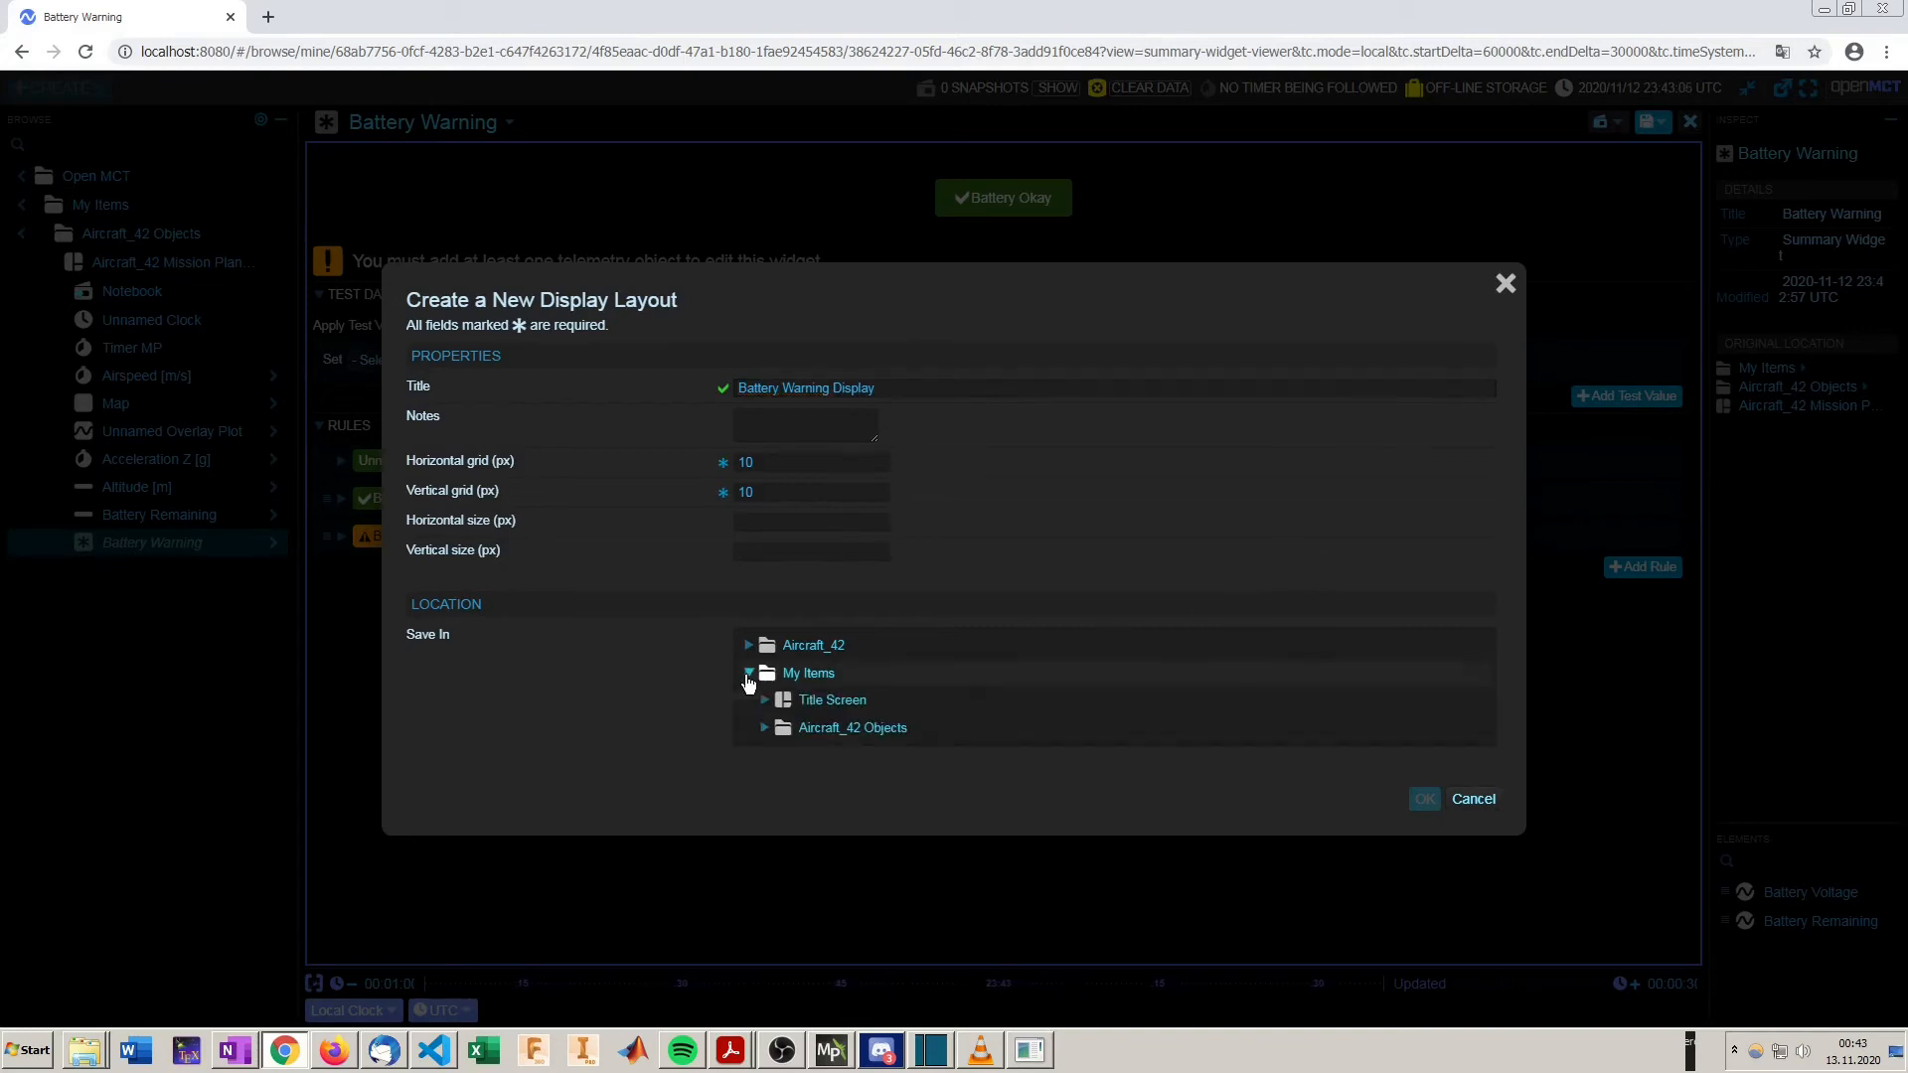
click(765, 729)
scroll(785, 741, down, 1)
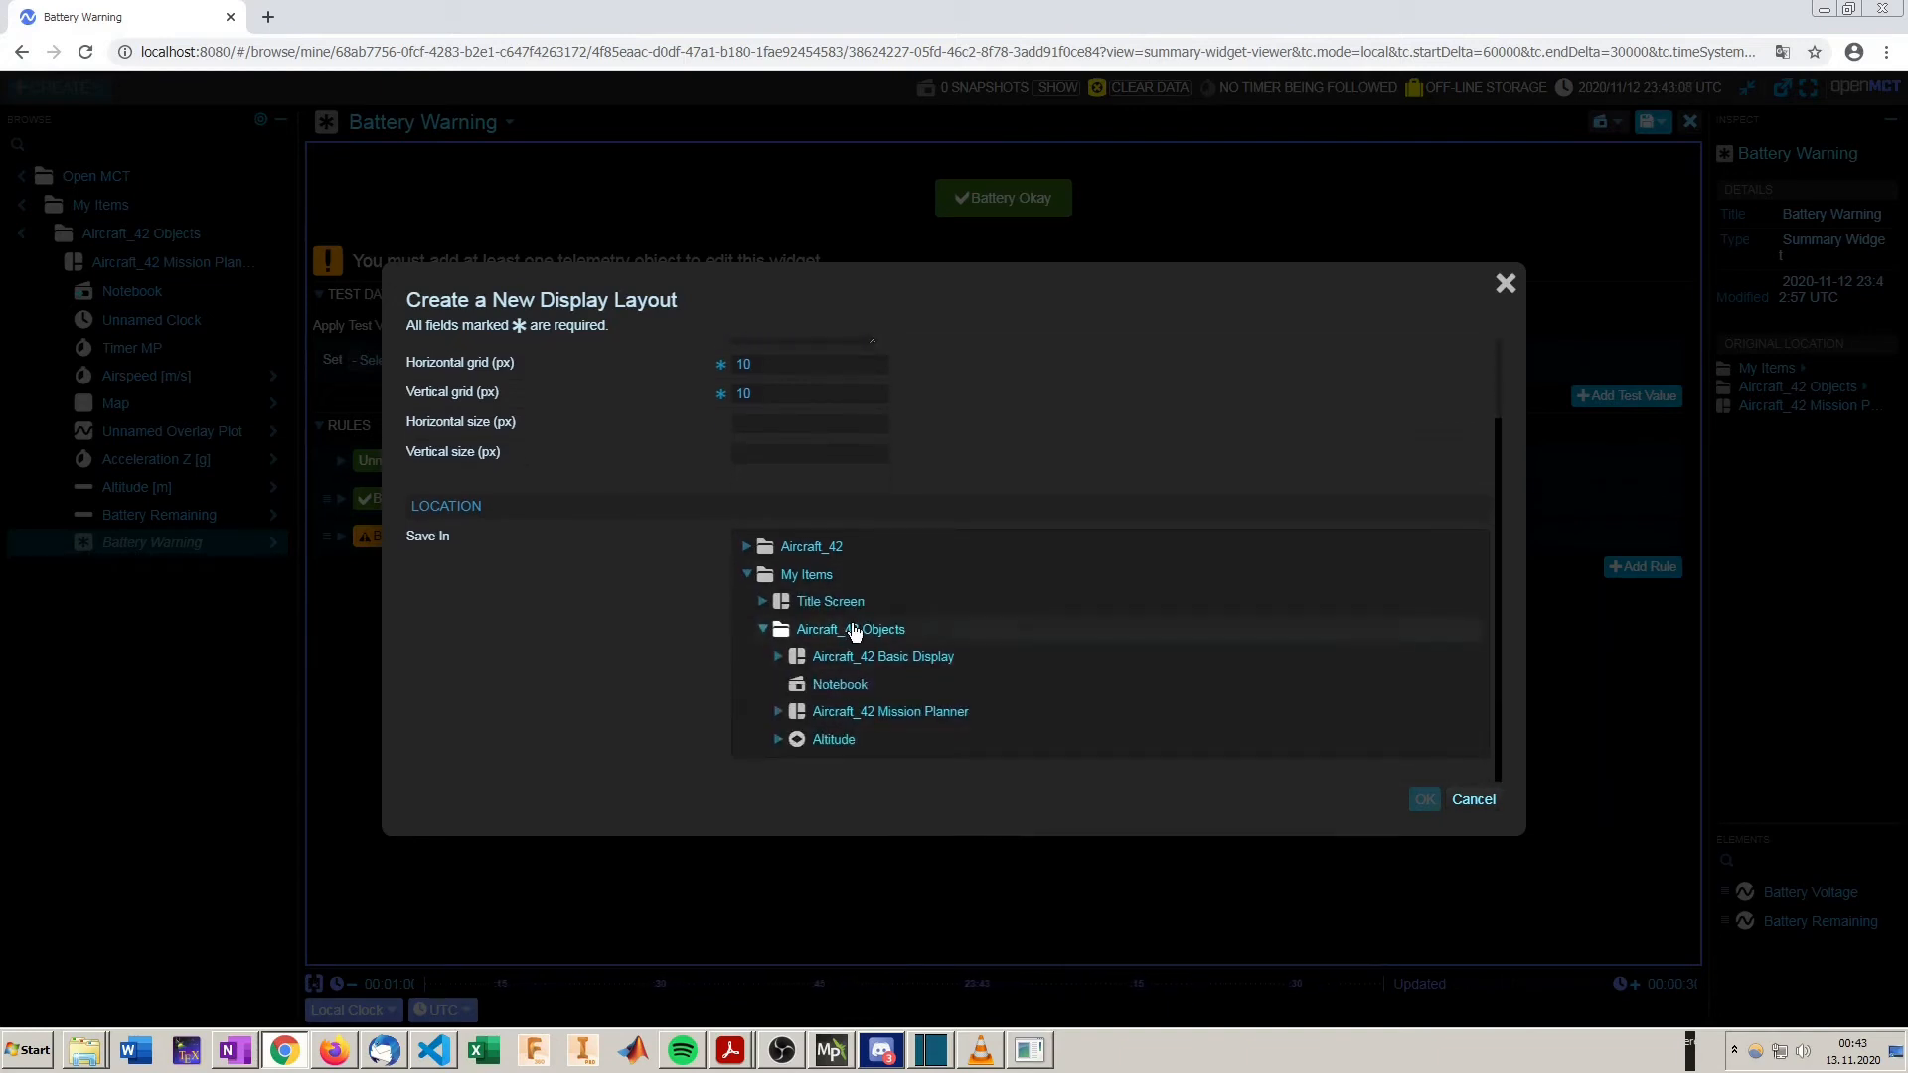
click(852, 629)
click(1425, 798)
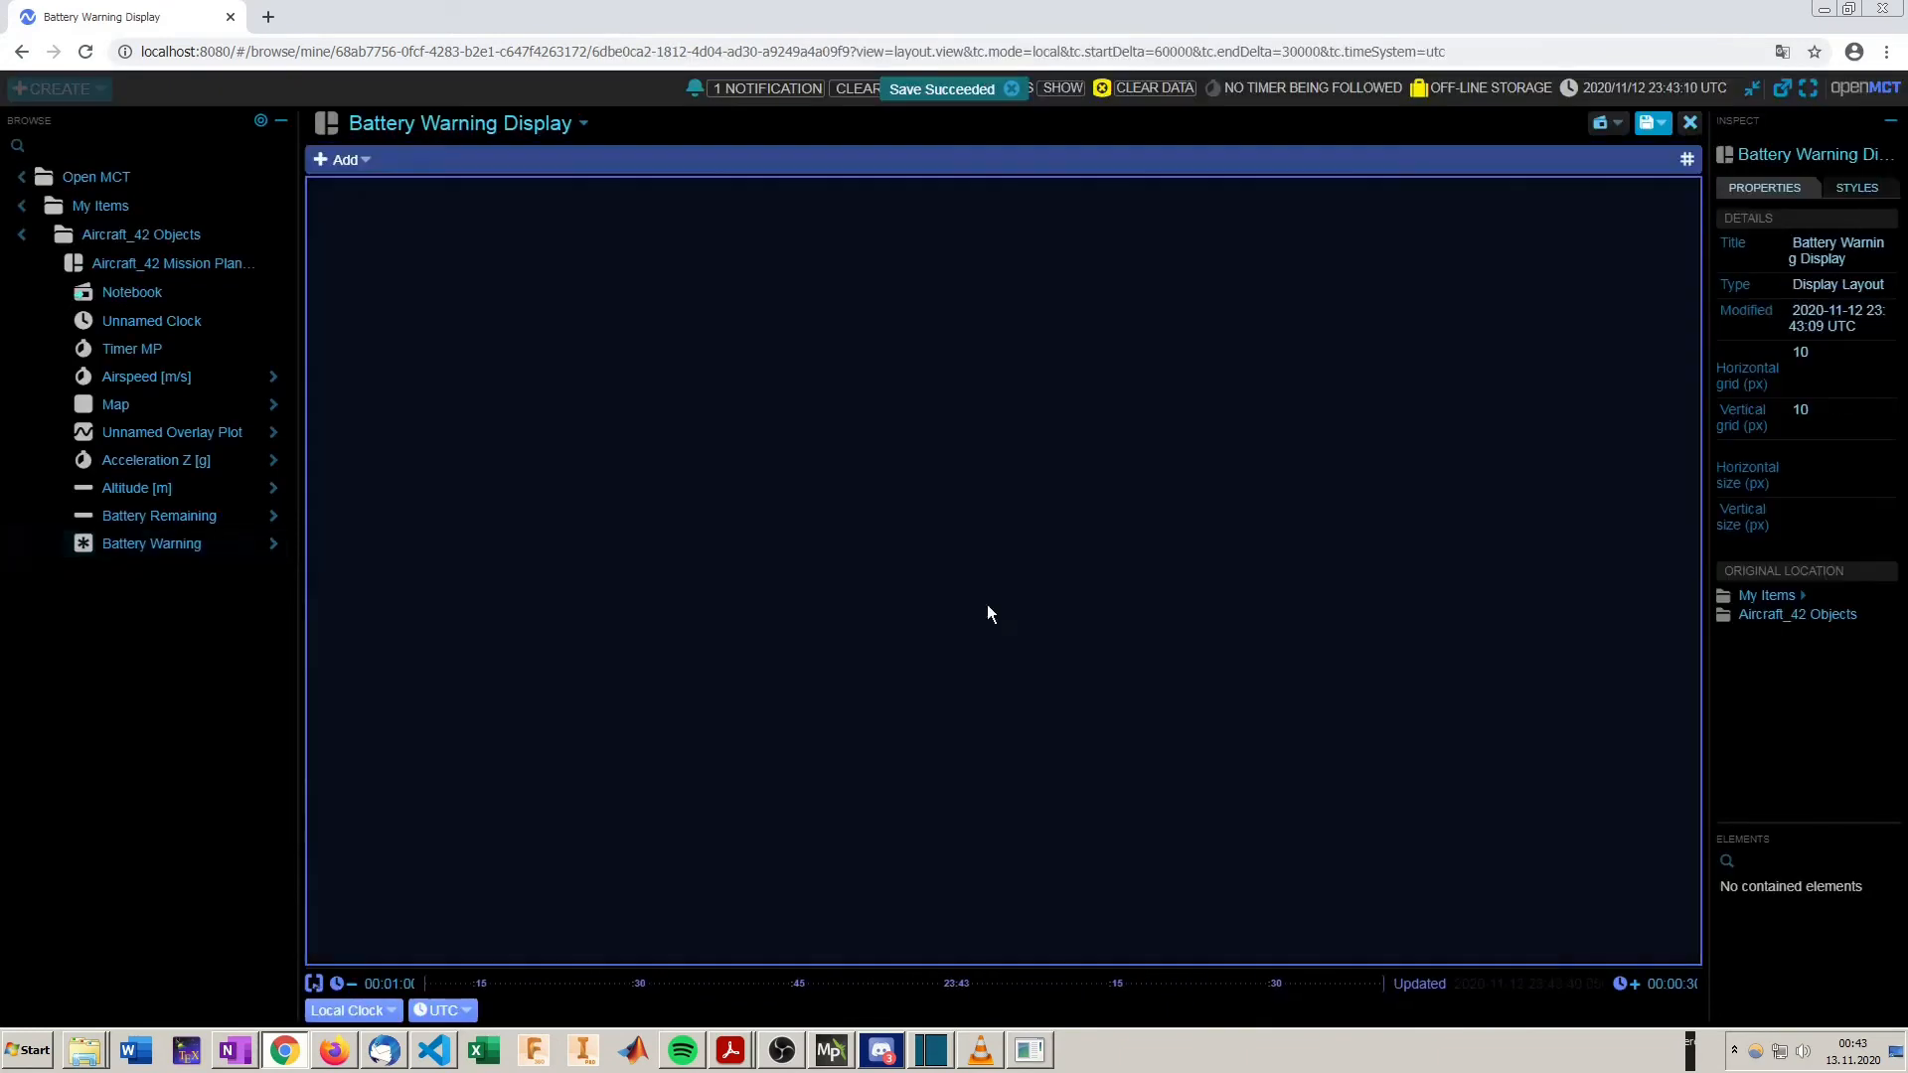
Step: Add the Aircraft_42 Battery Voltage telemetry to the new layout as a stacked plot and enlarge it to fill the canvas
click(1653, 122)
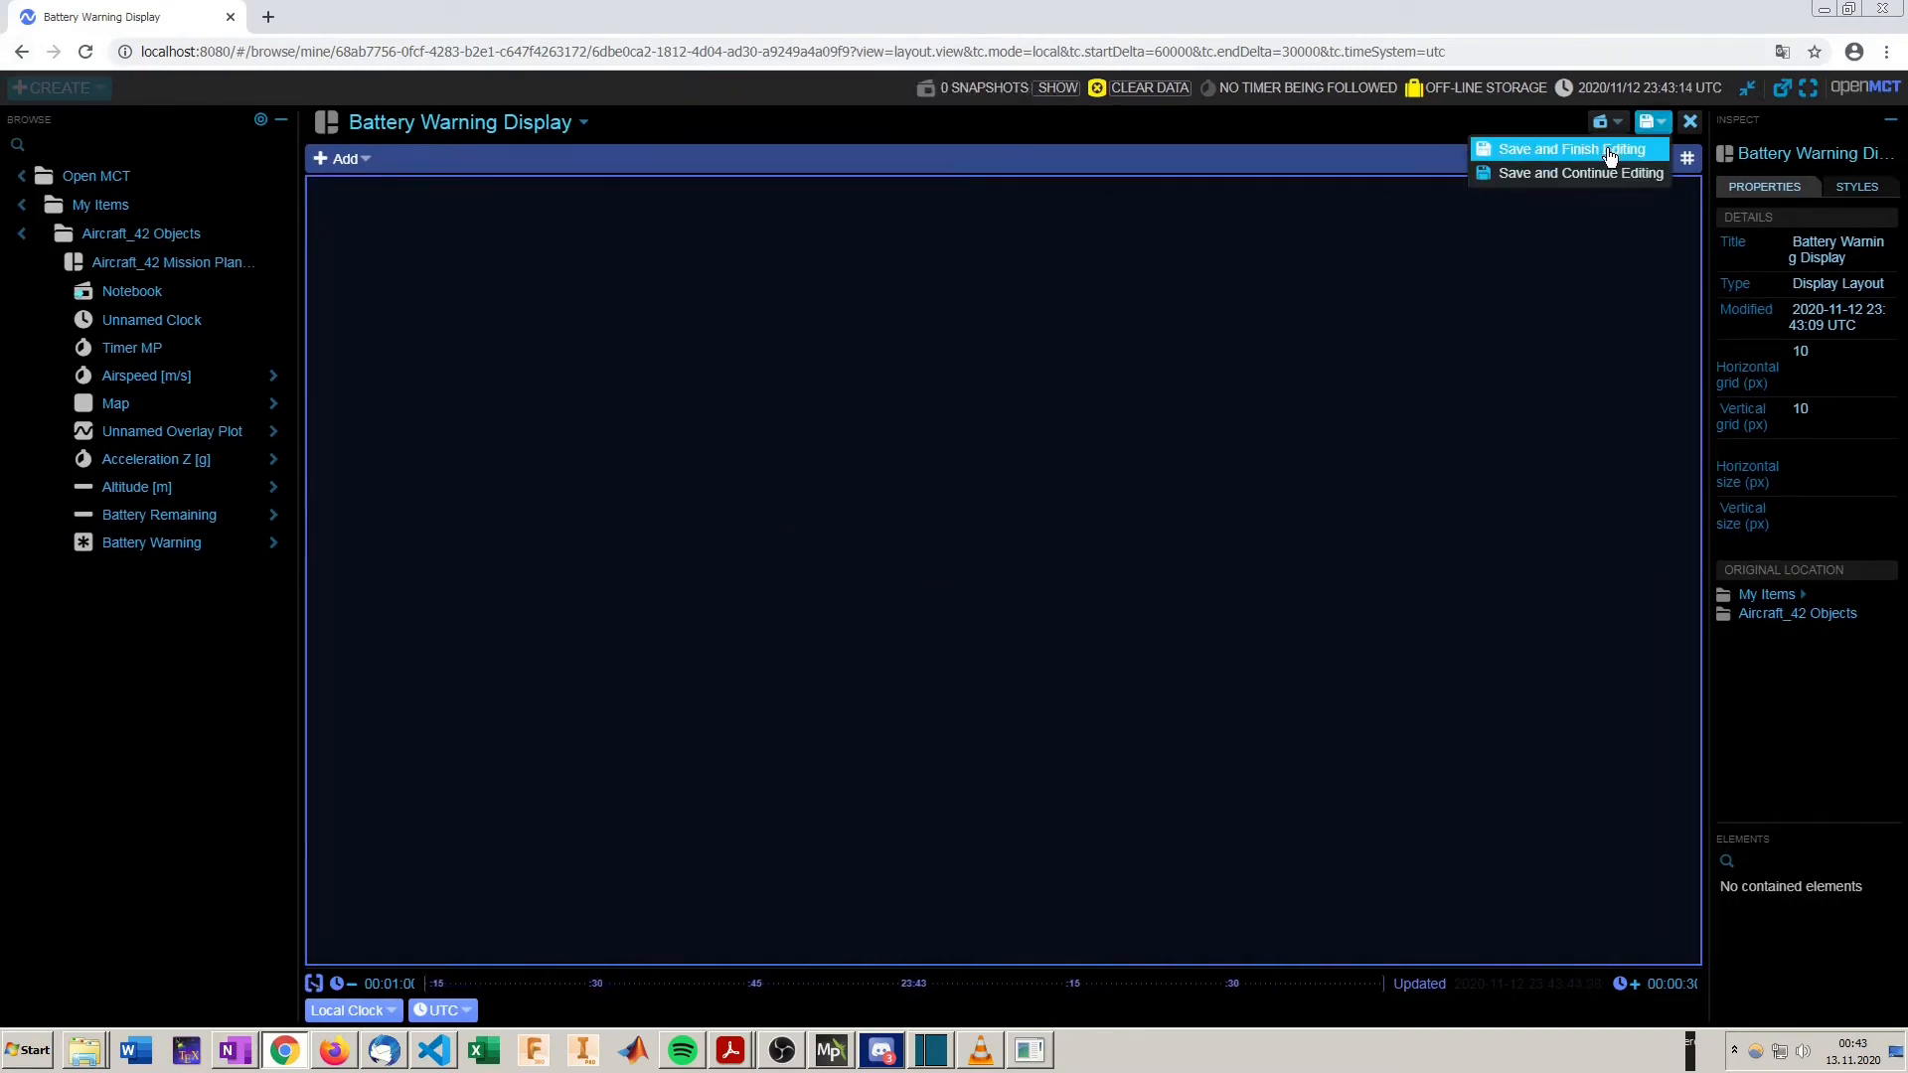
click(635, 157)
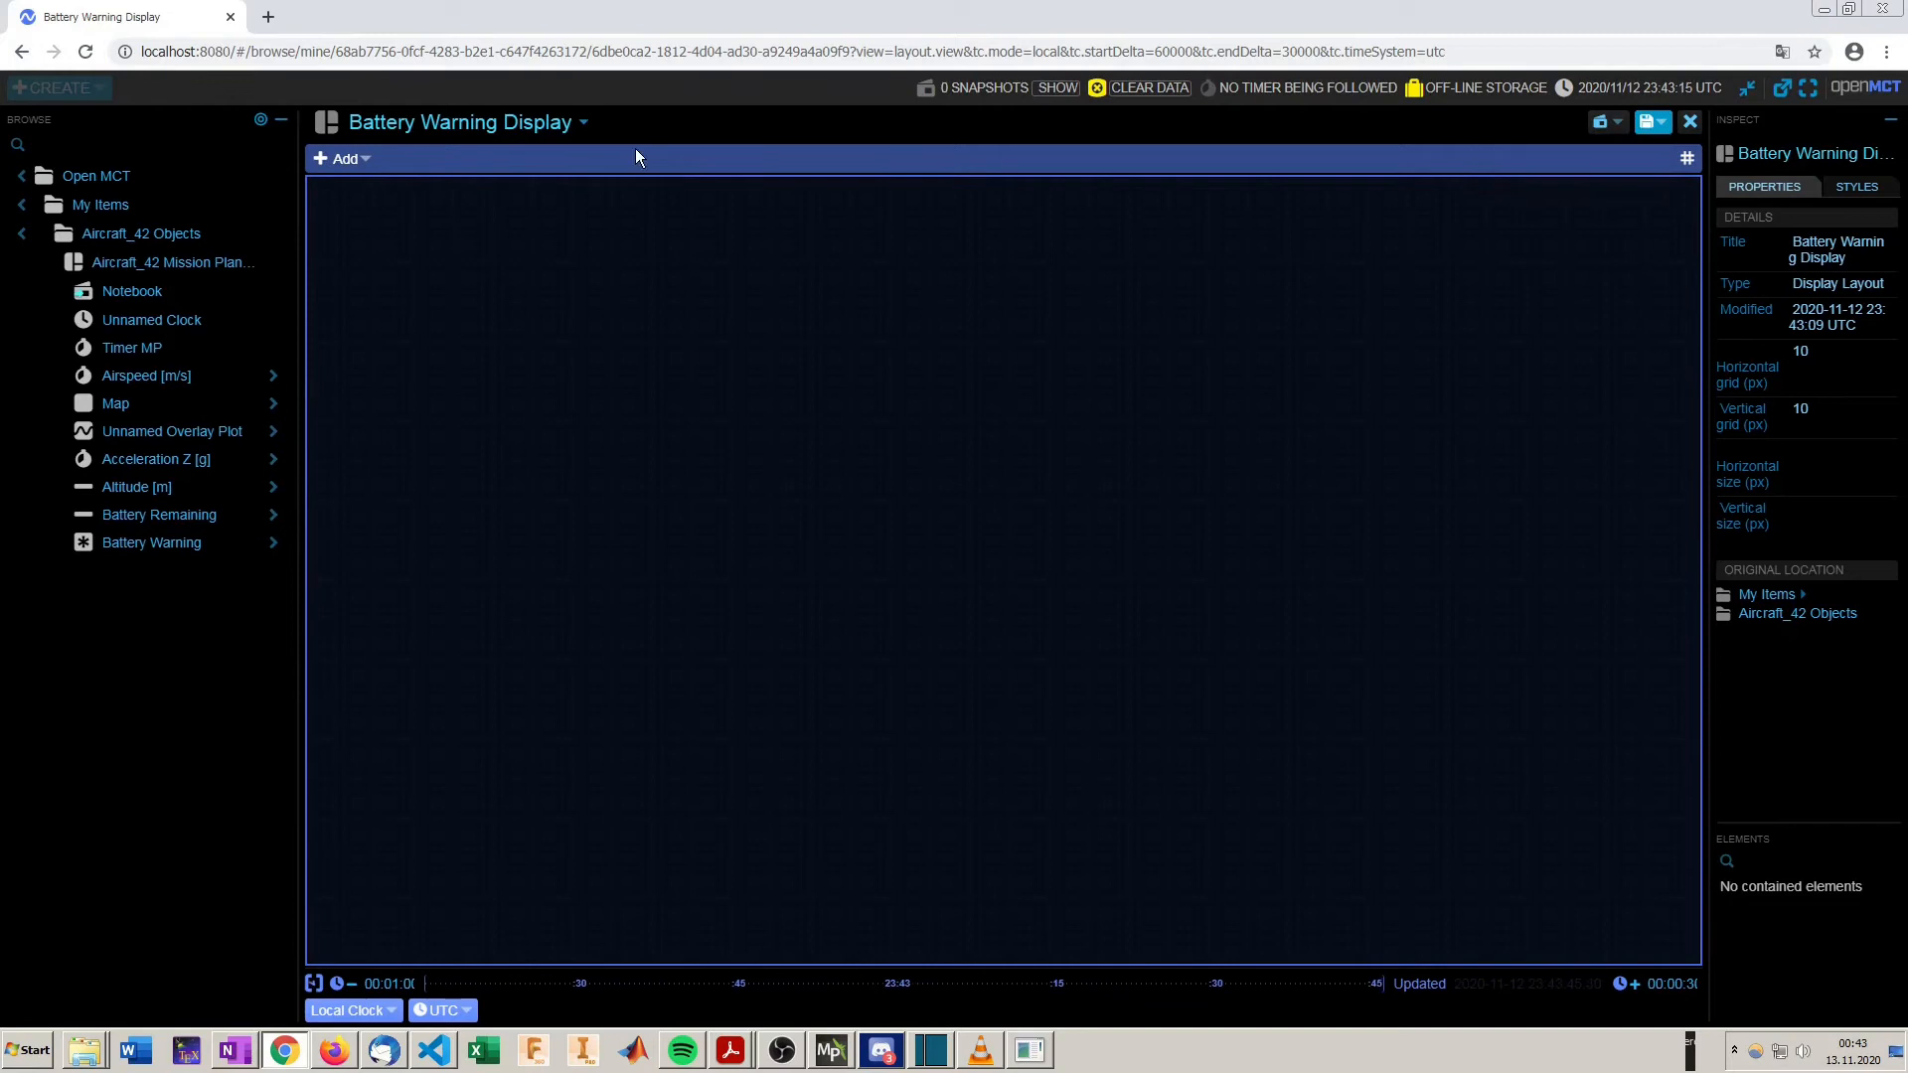
click(23, 180)
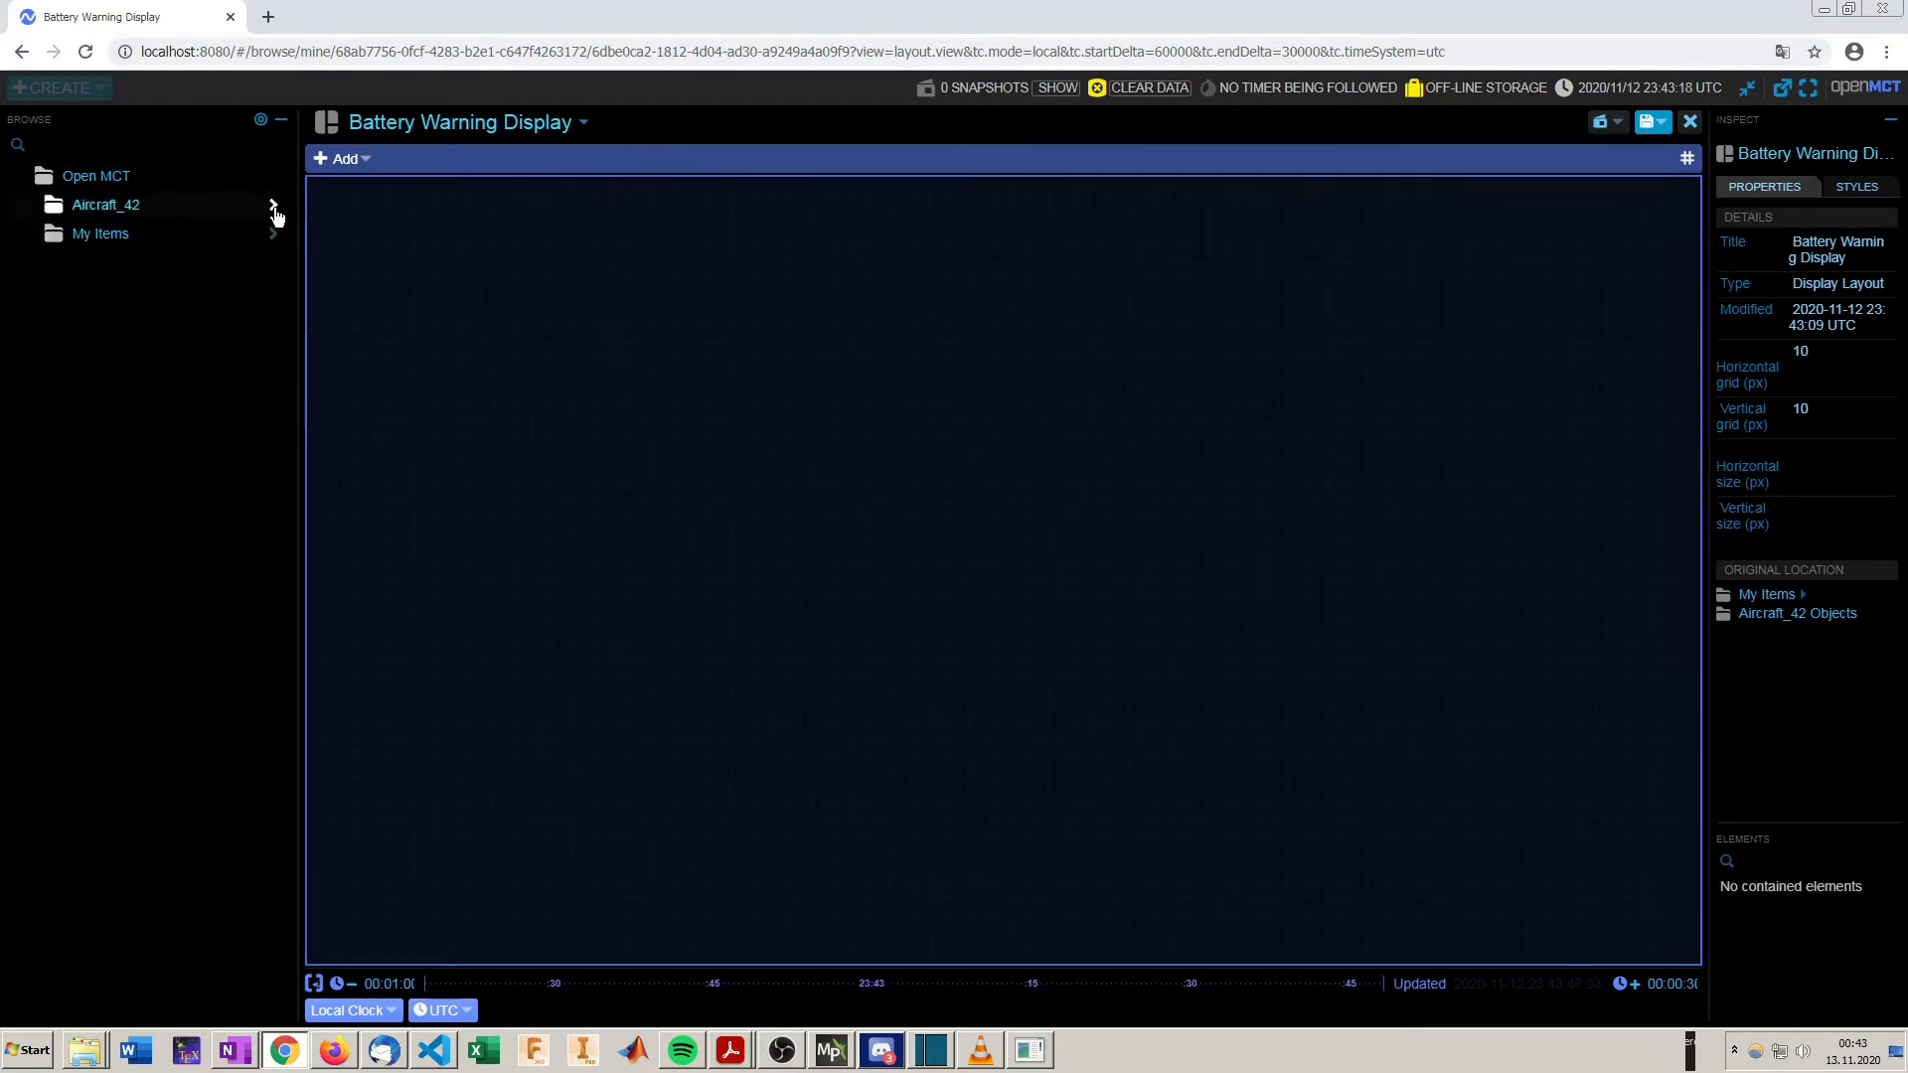
click(275, 208)
drag(122, 521, 652, 439)
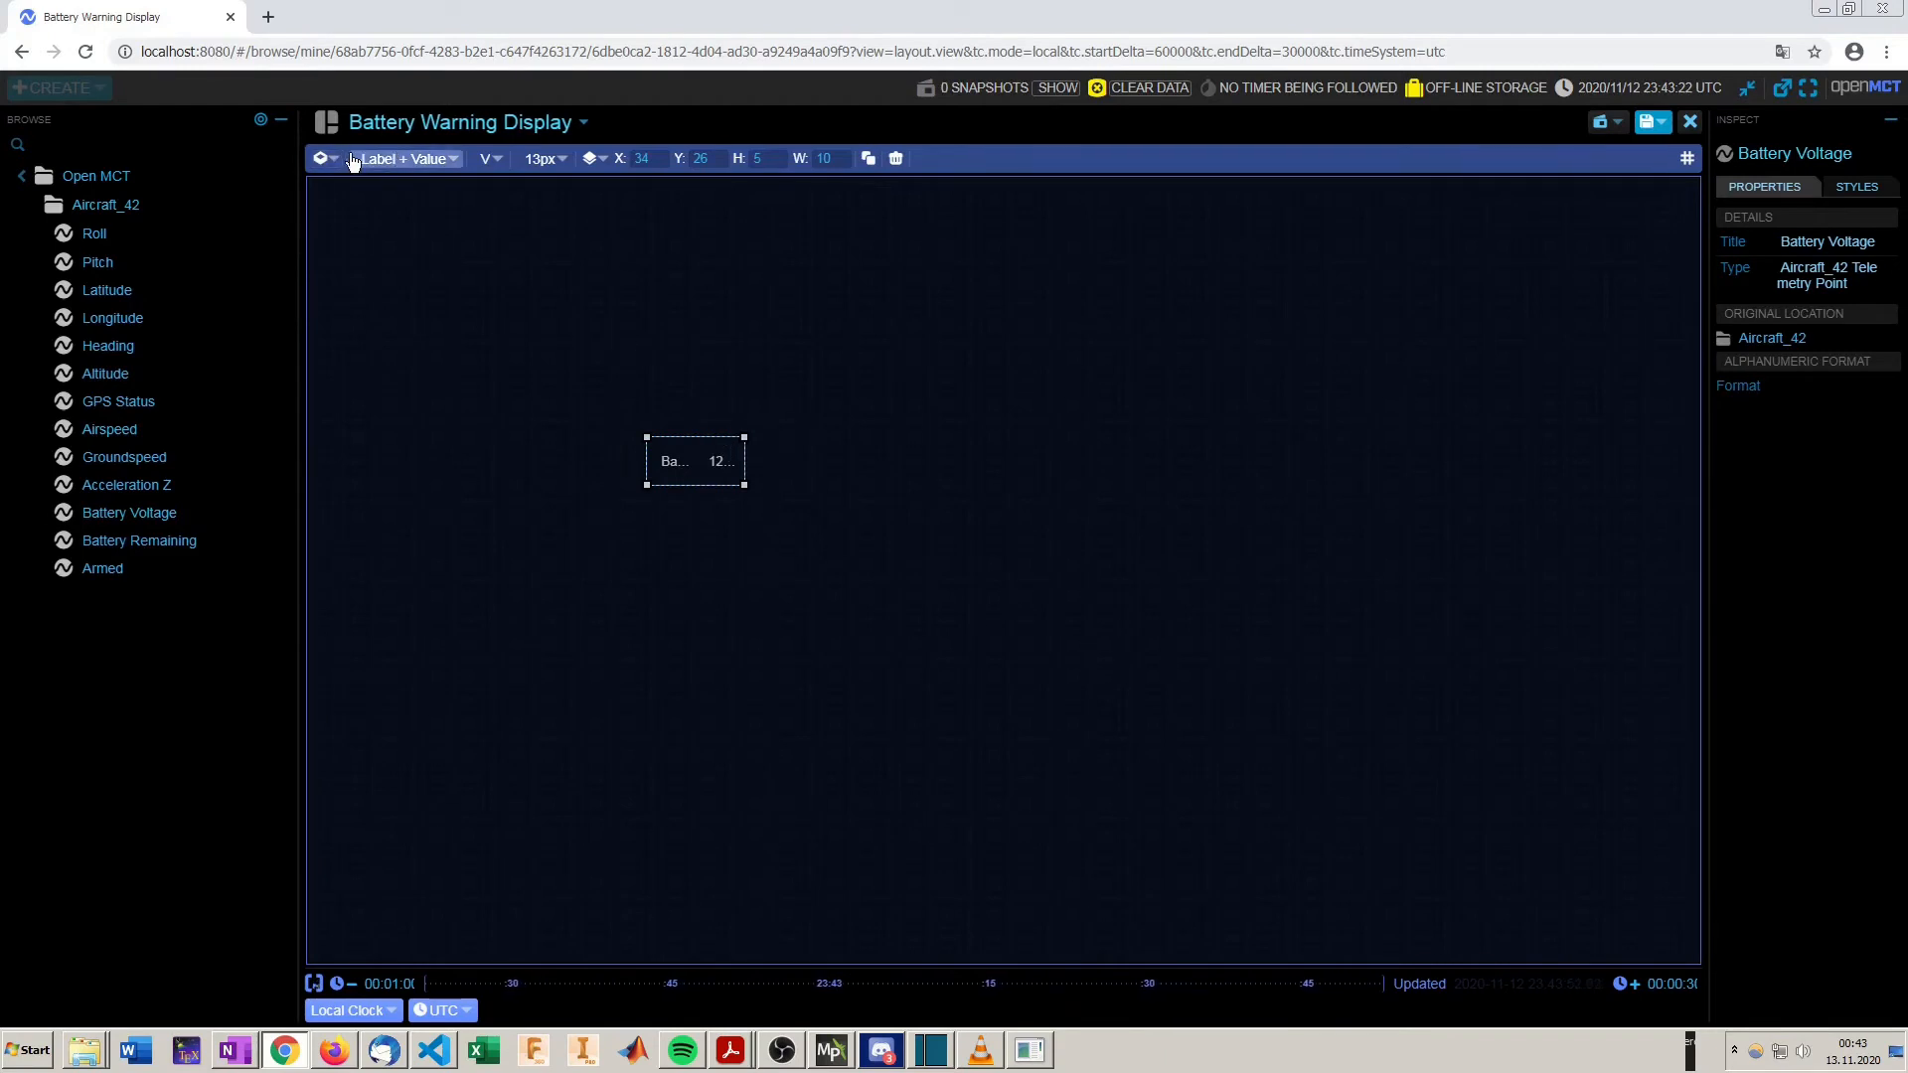
click(328, 159)
click(368, 204)
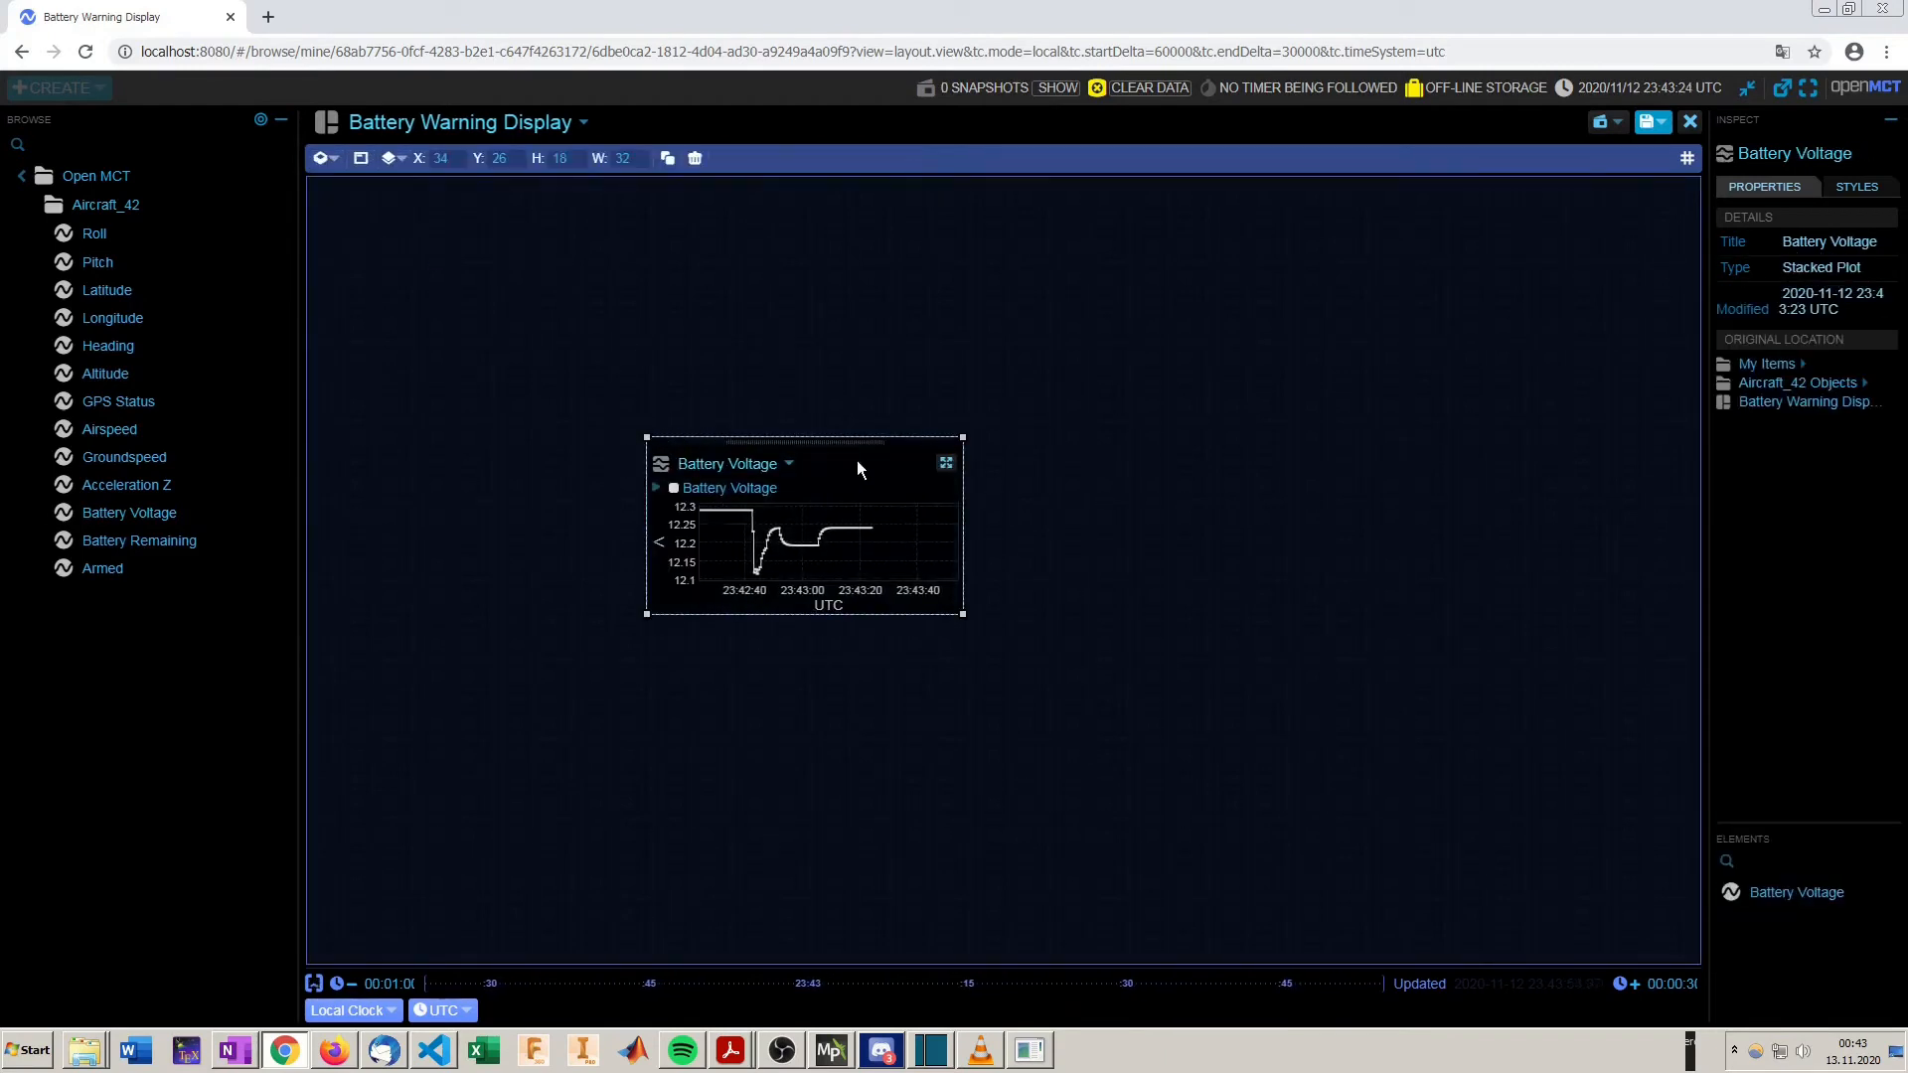
drag(958, 437, 1696, 177)
drag(647, 614, 314, 964)
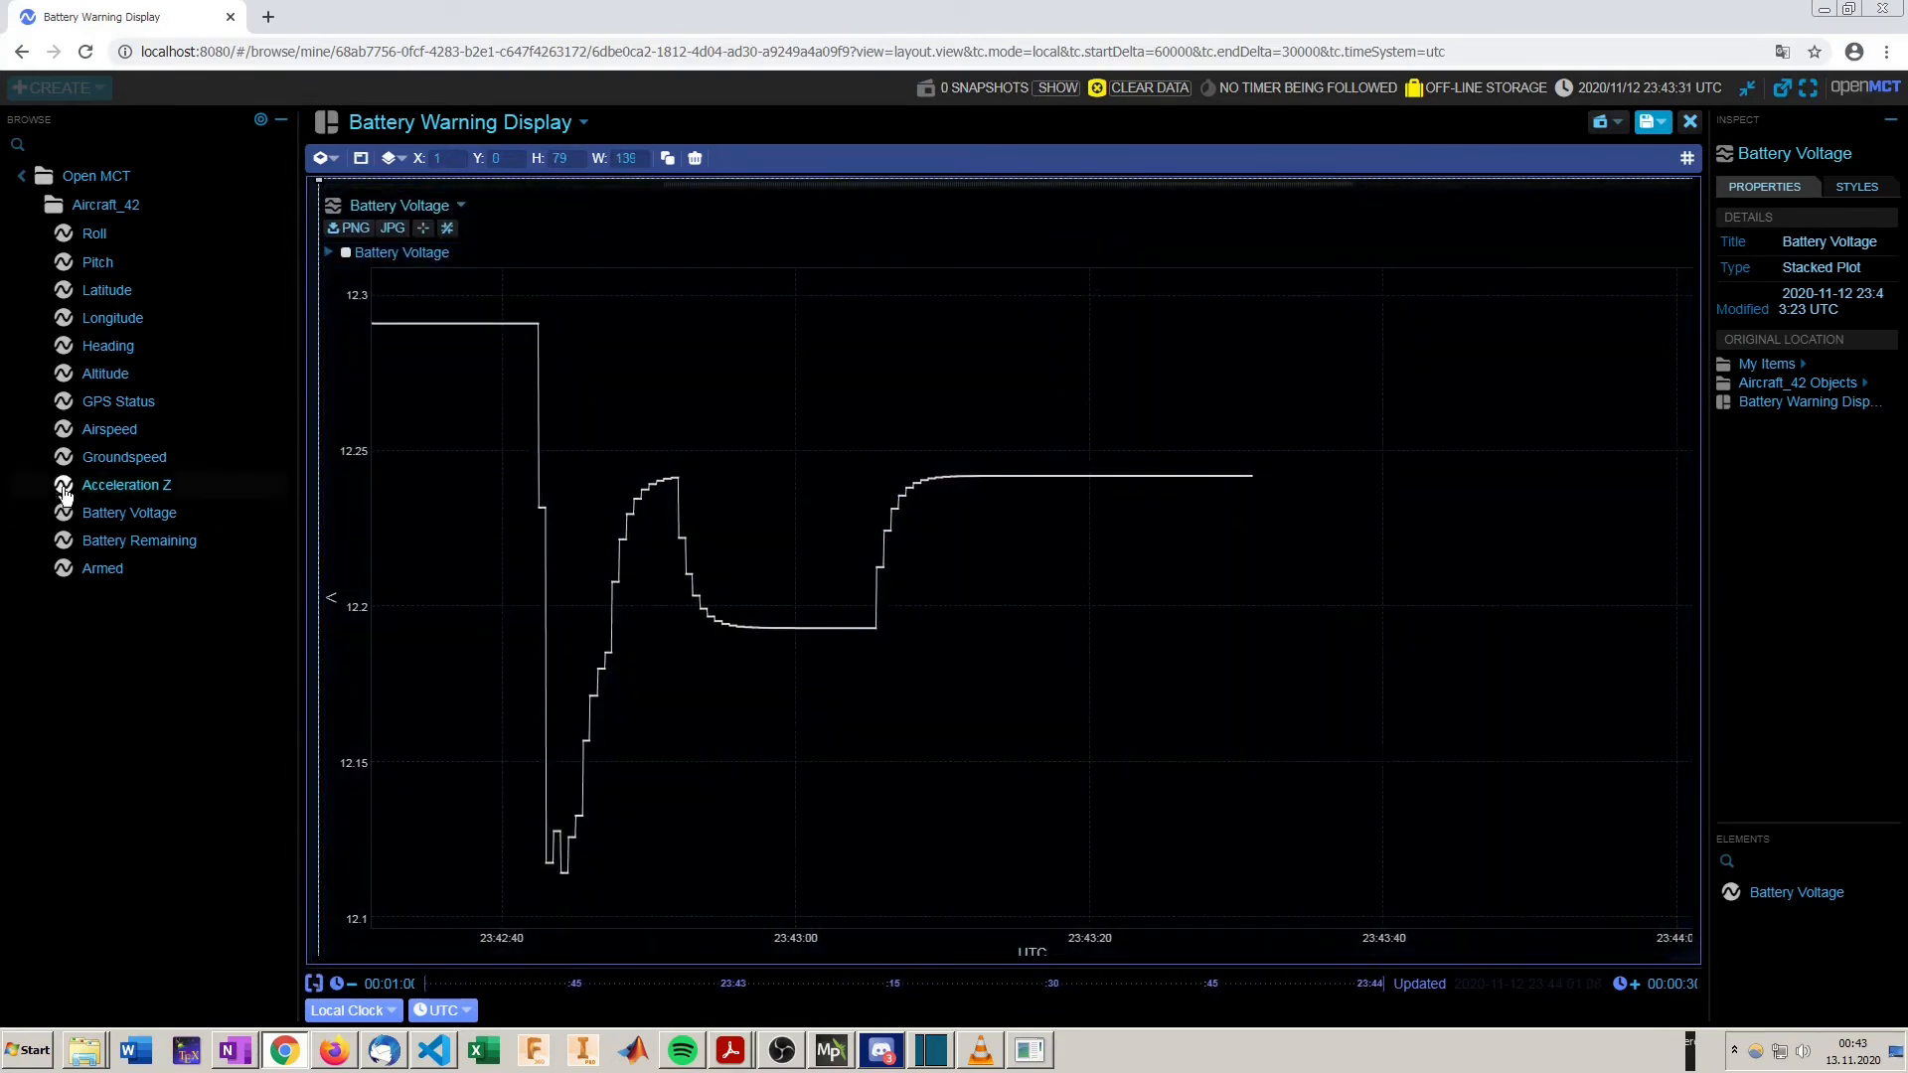
Step: Add the Battery Remaining telemetry to the stacked plot and save the Battery Warning Display layout
drag(134, 540, 897, 739)
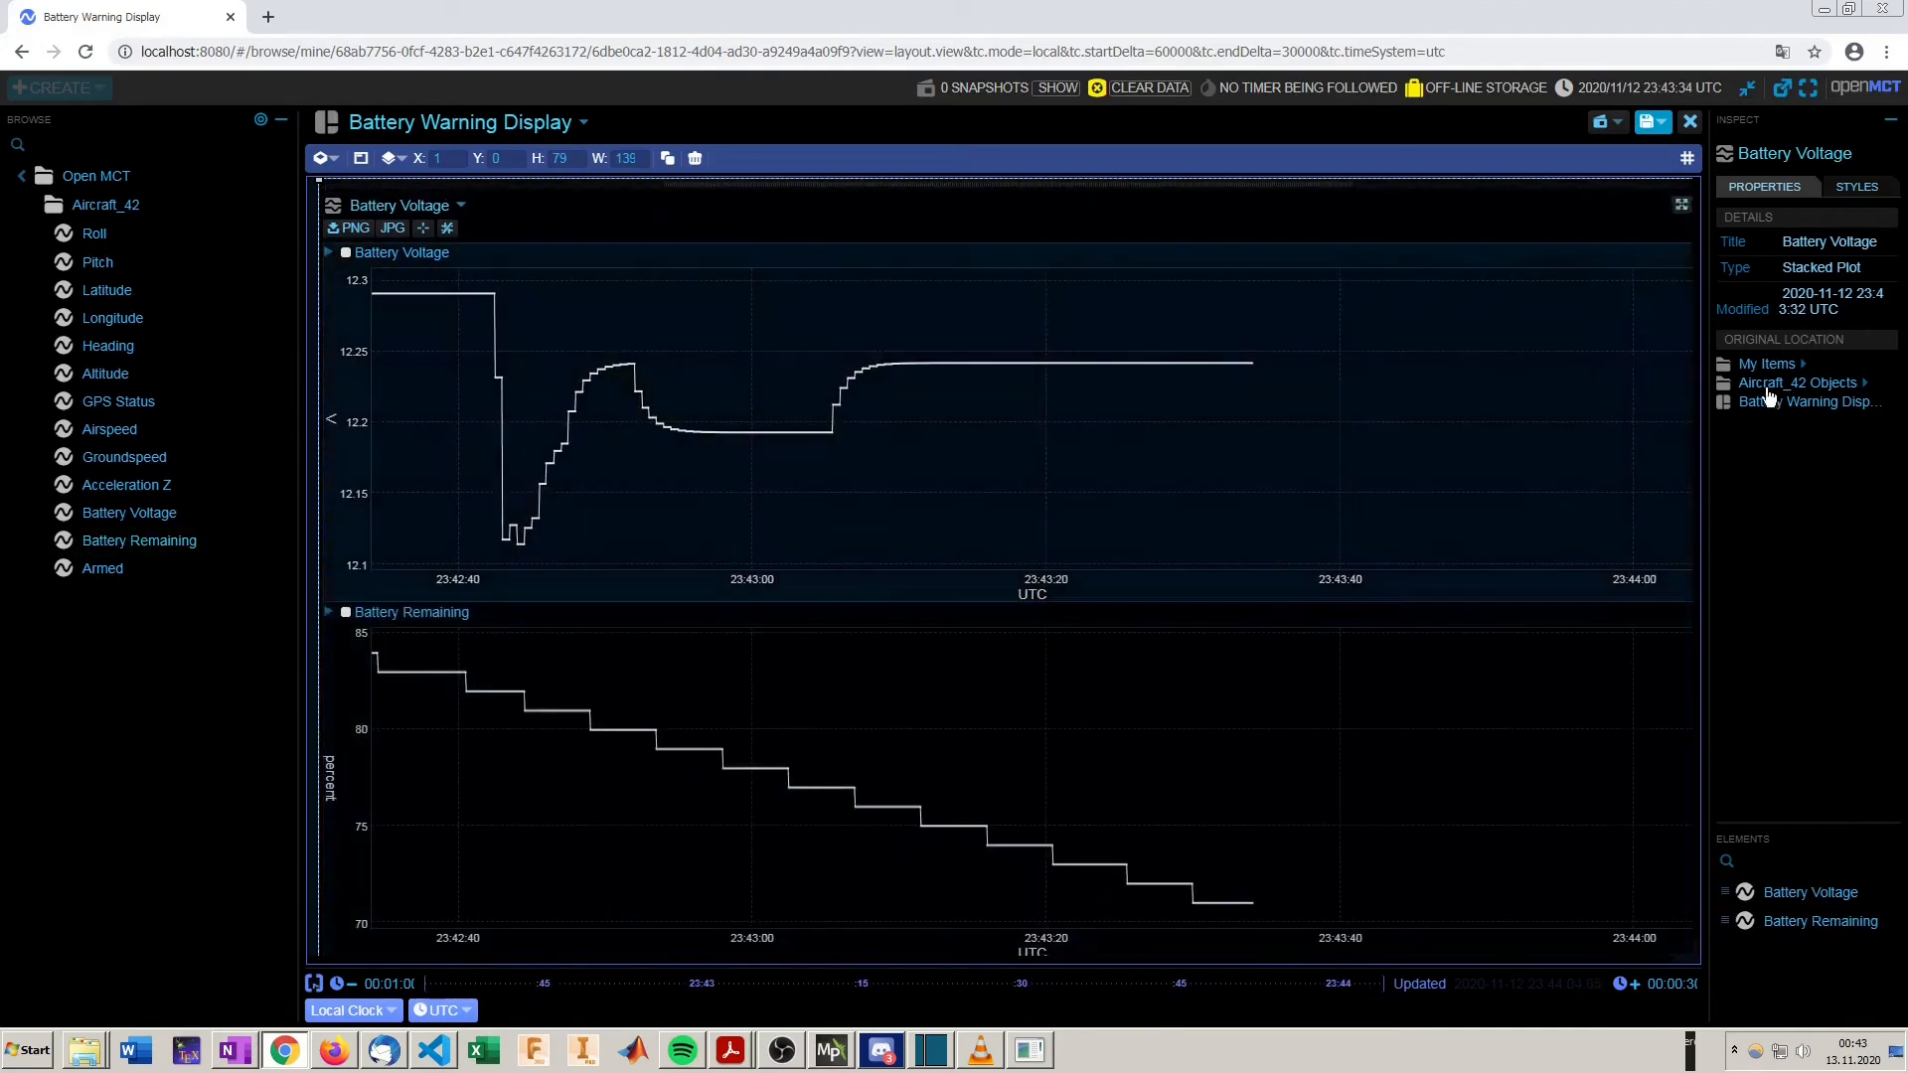
click(1649, 124)
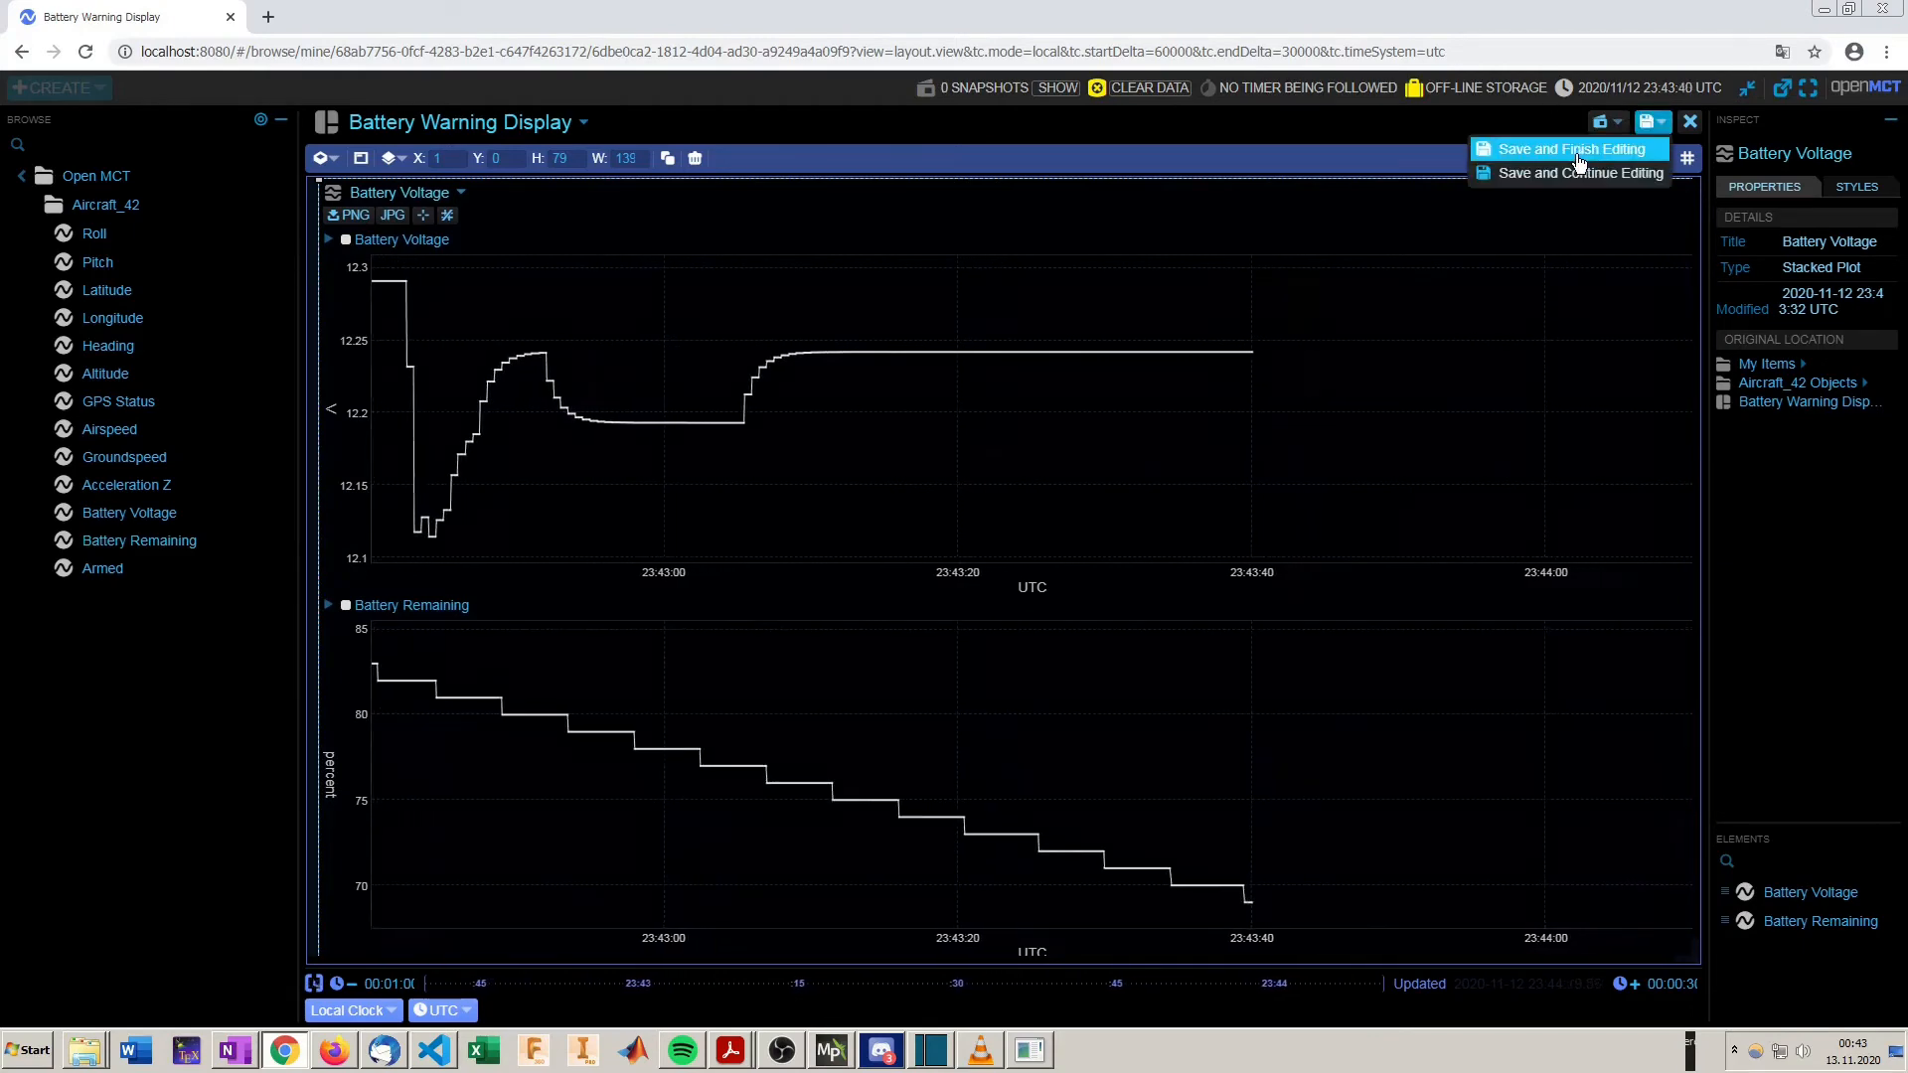
click(1578, 154)
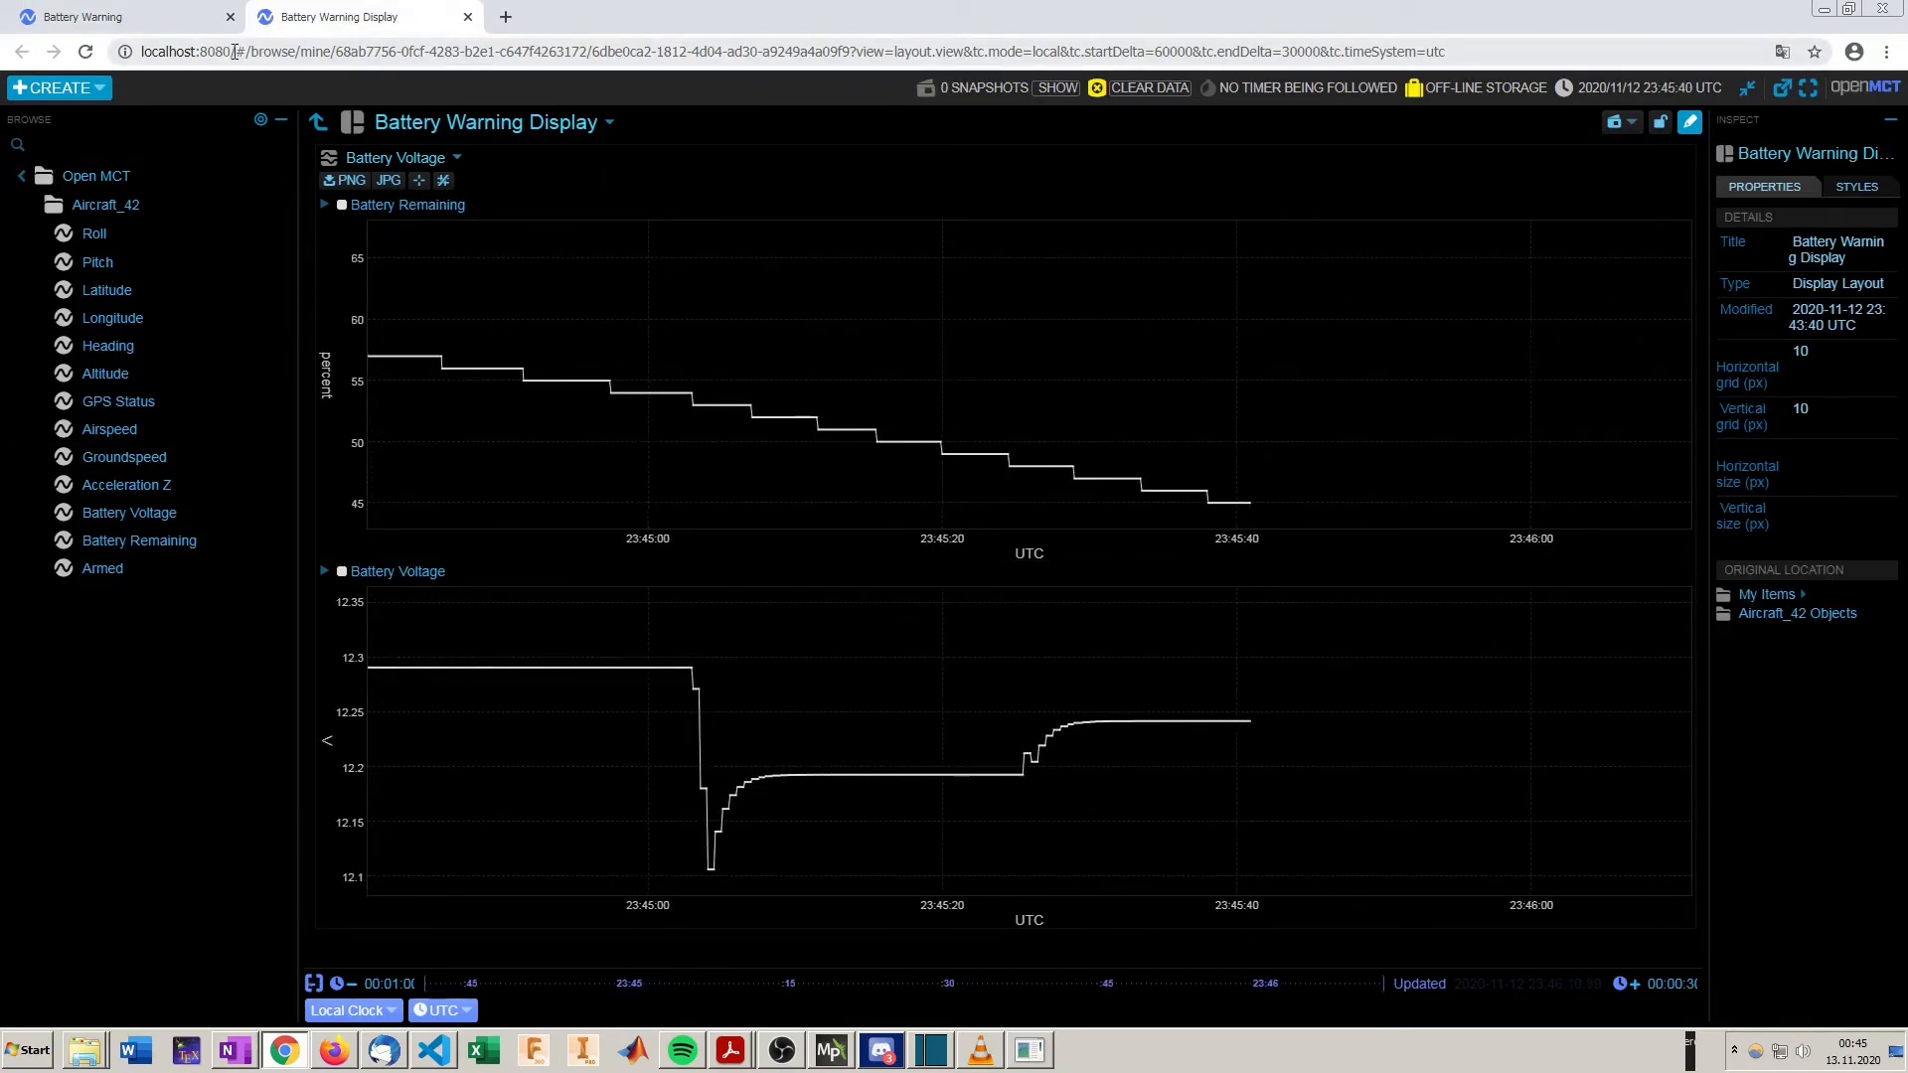
Step: Copy the Battery Warning Display's URL path from /#/browse through view=layout.view, and open the Battery Warning widget under Aircraft_42 Mission Planner
drag(230, 52, 969, 52)
key(ctrl+c)
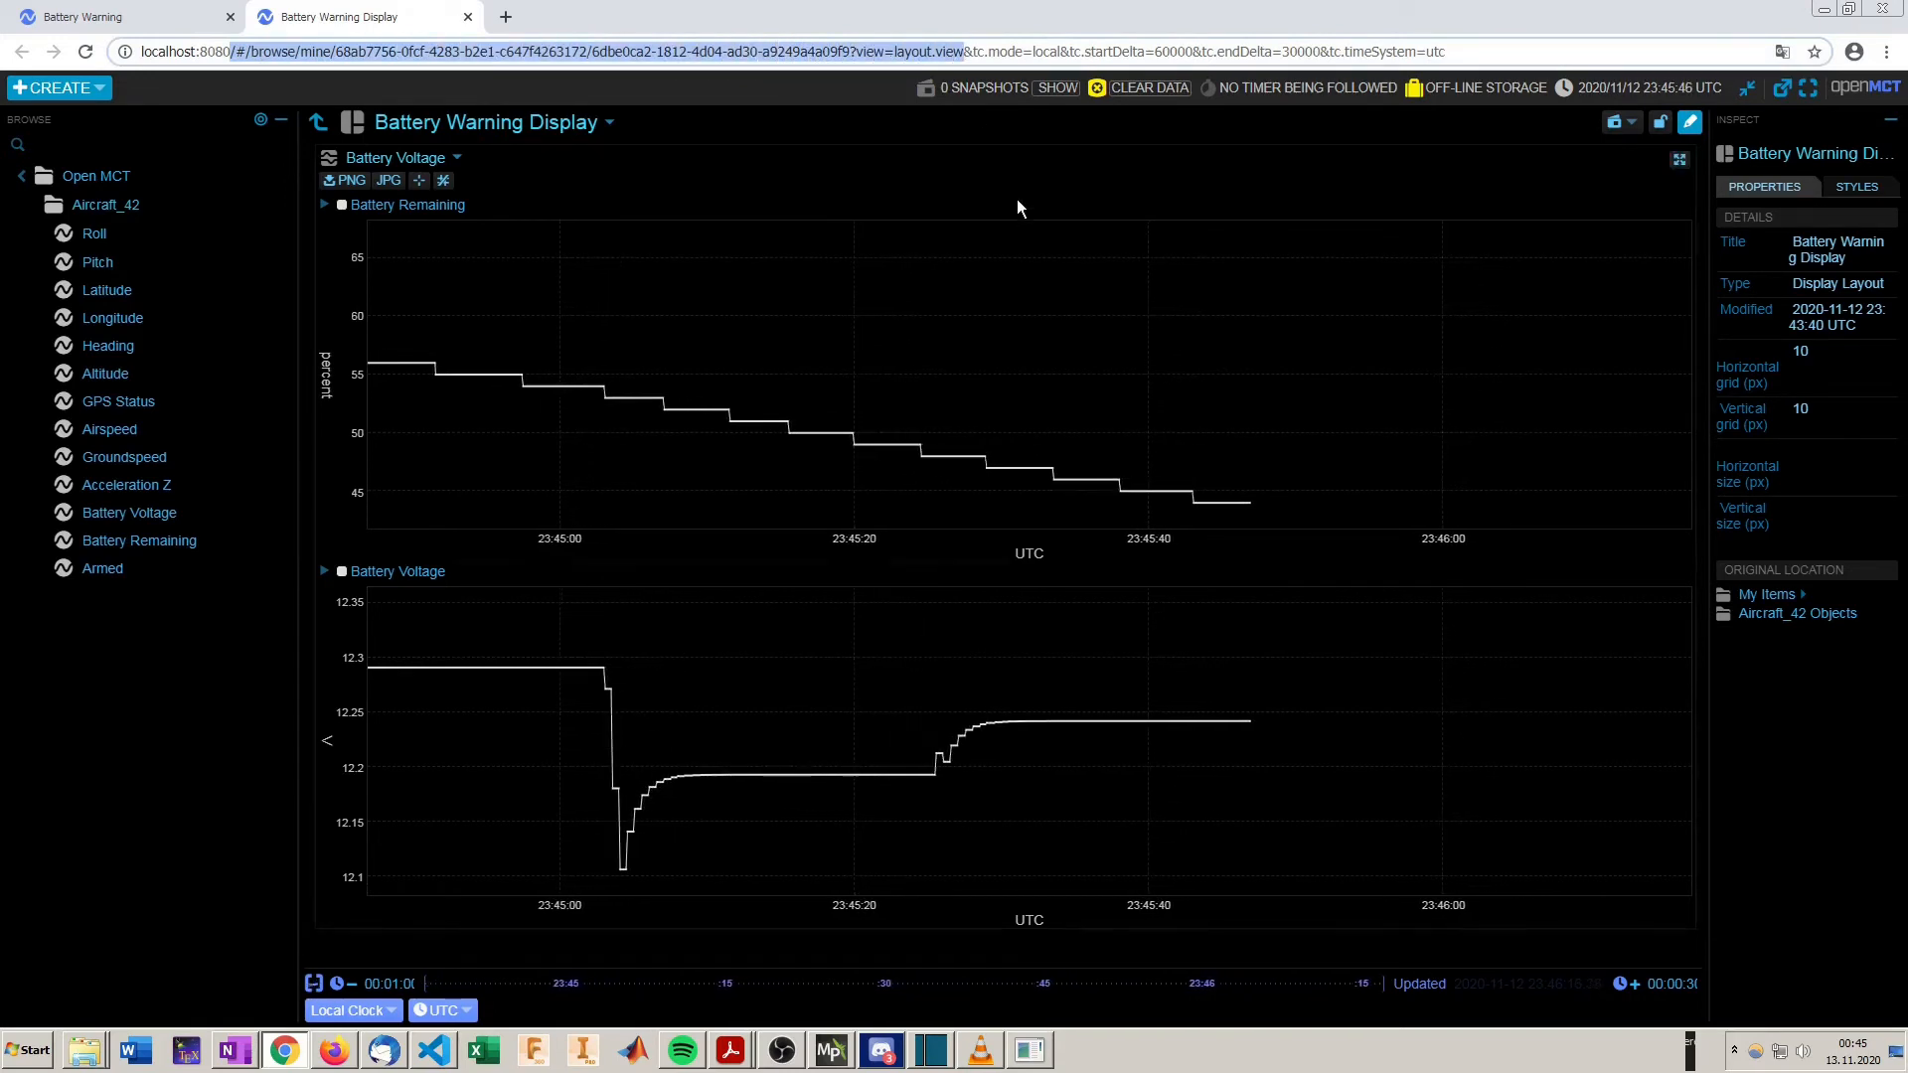
click(21, 175)
click(274, 234)
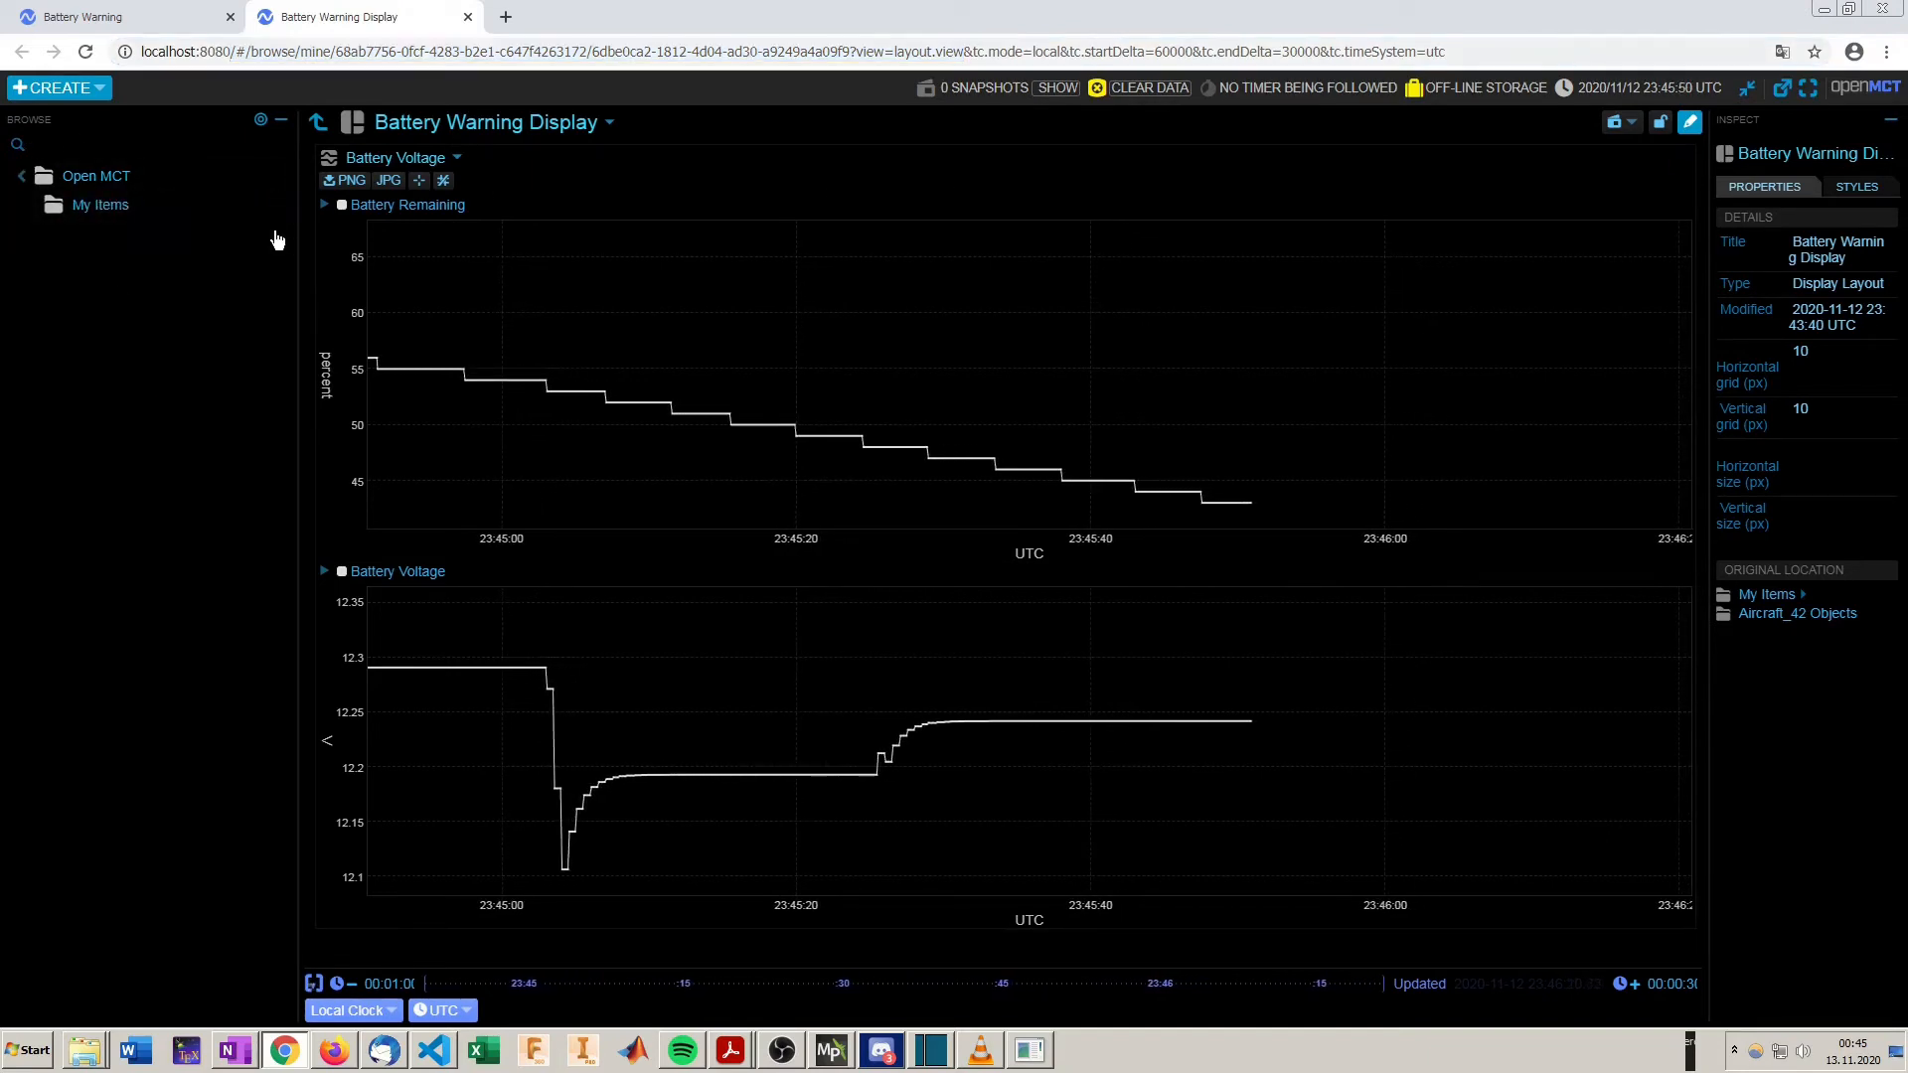
click(274, 264)
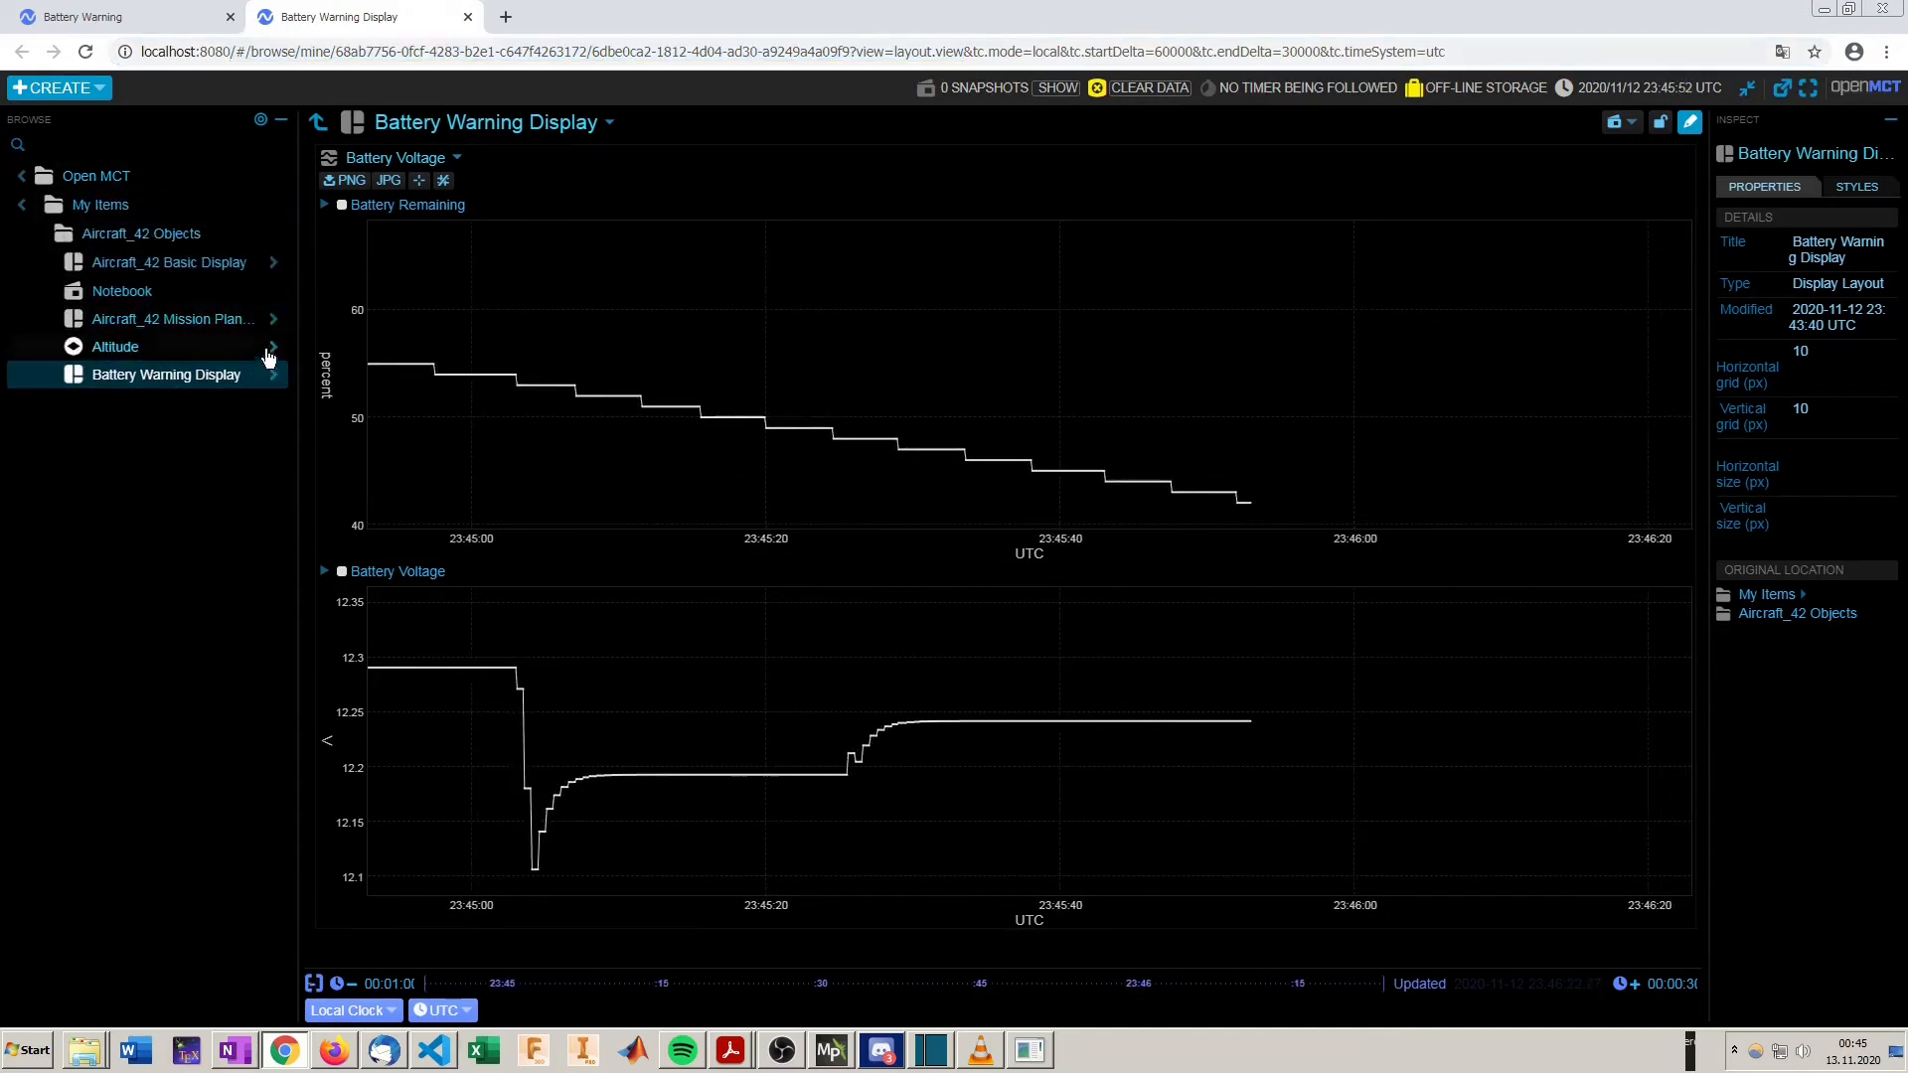
click(273, 319)
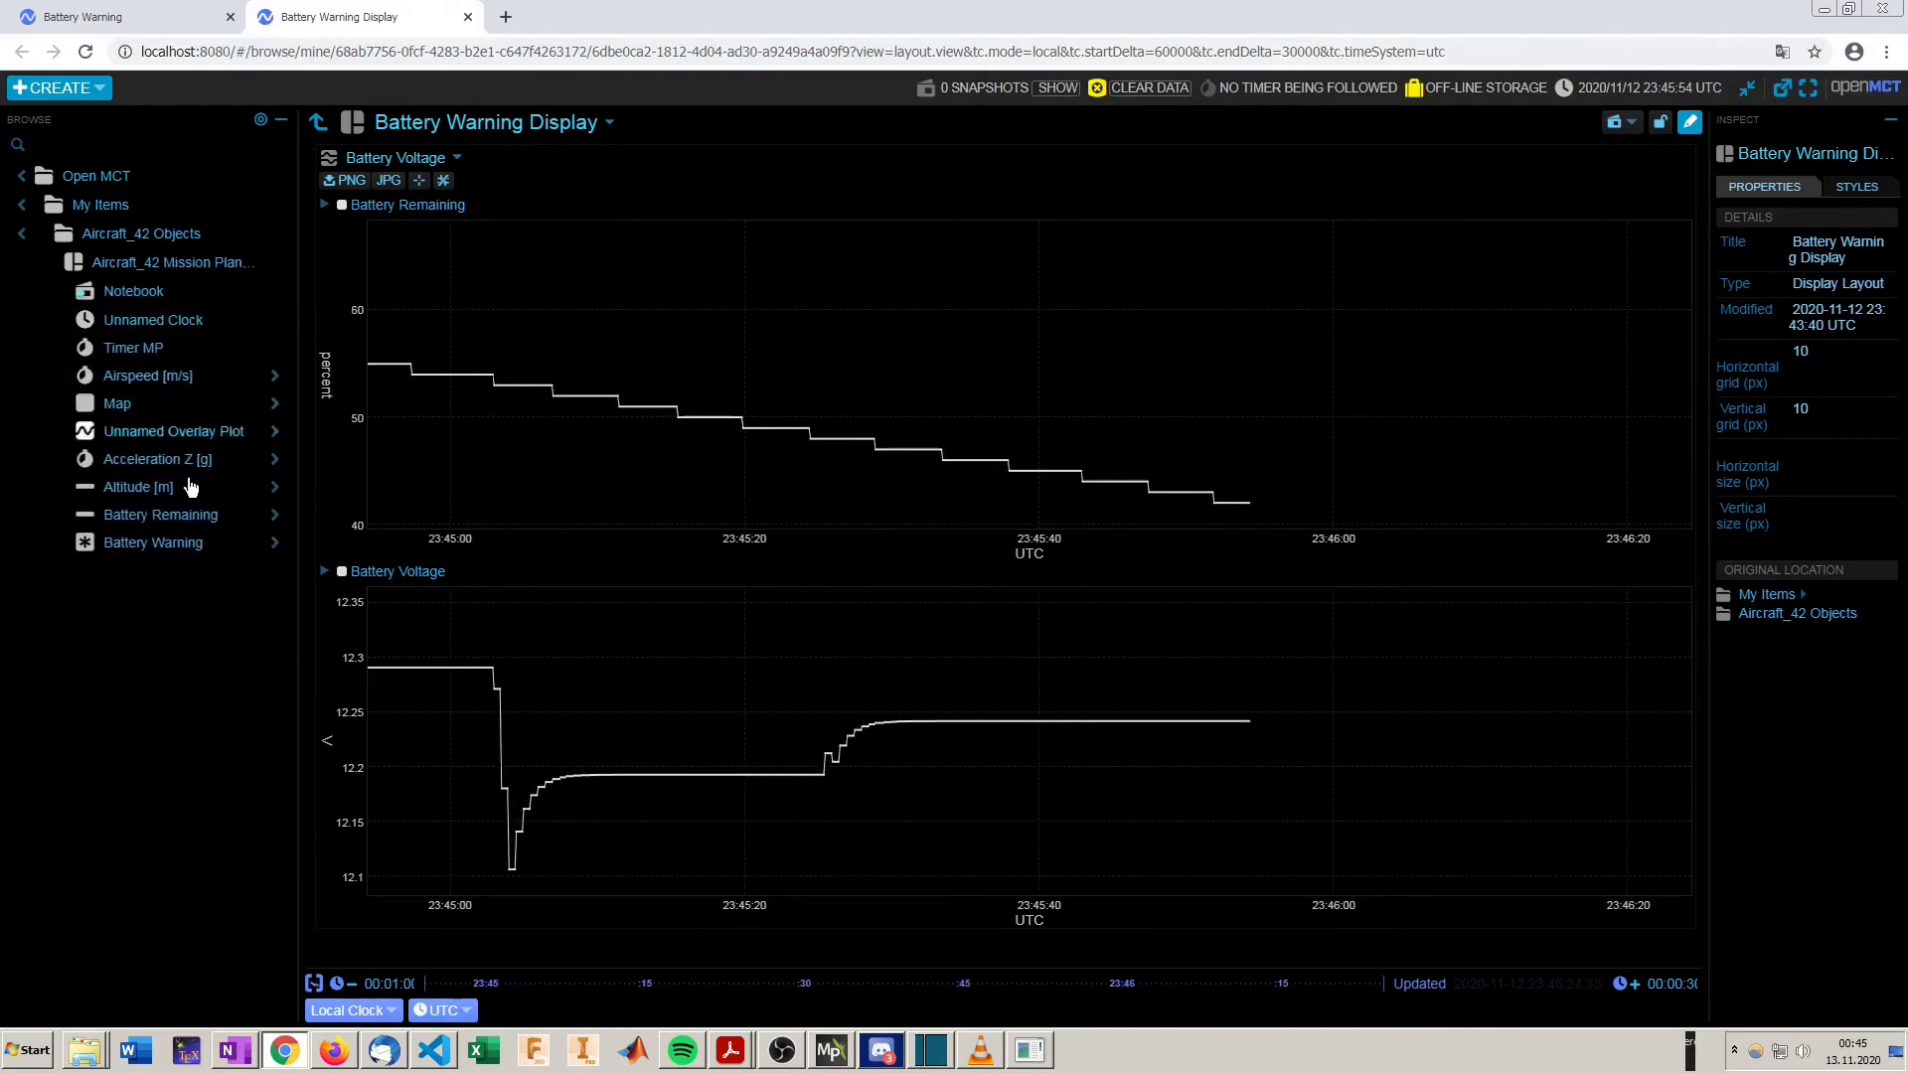
click(154, 542)
Step: Replace the URL in the Battery Warning widget's properties with the copied display path and save the properties
click(537, 126)
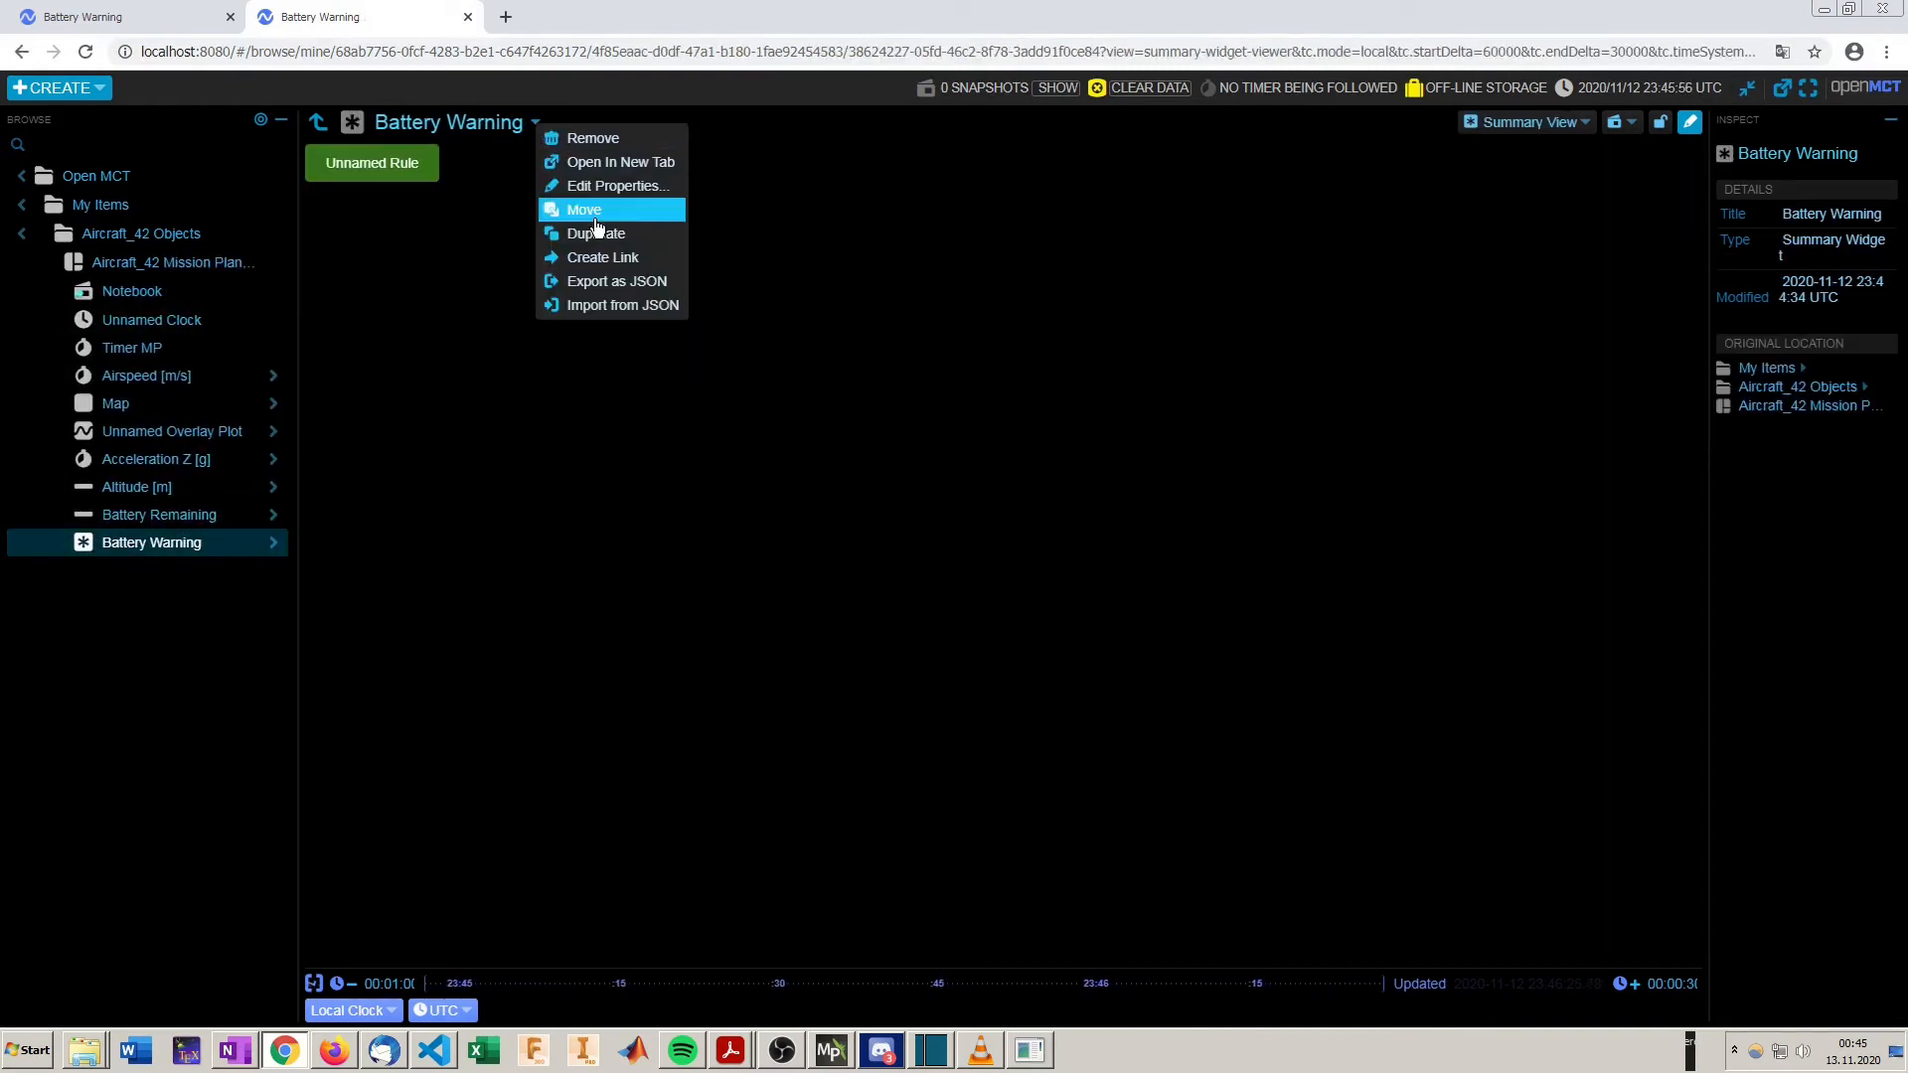
click(614, 186)
triple_click(796, 468)
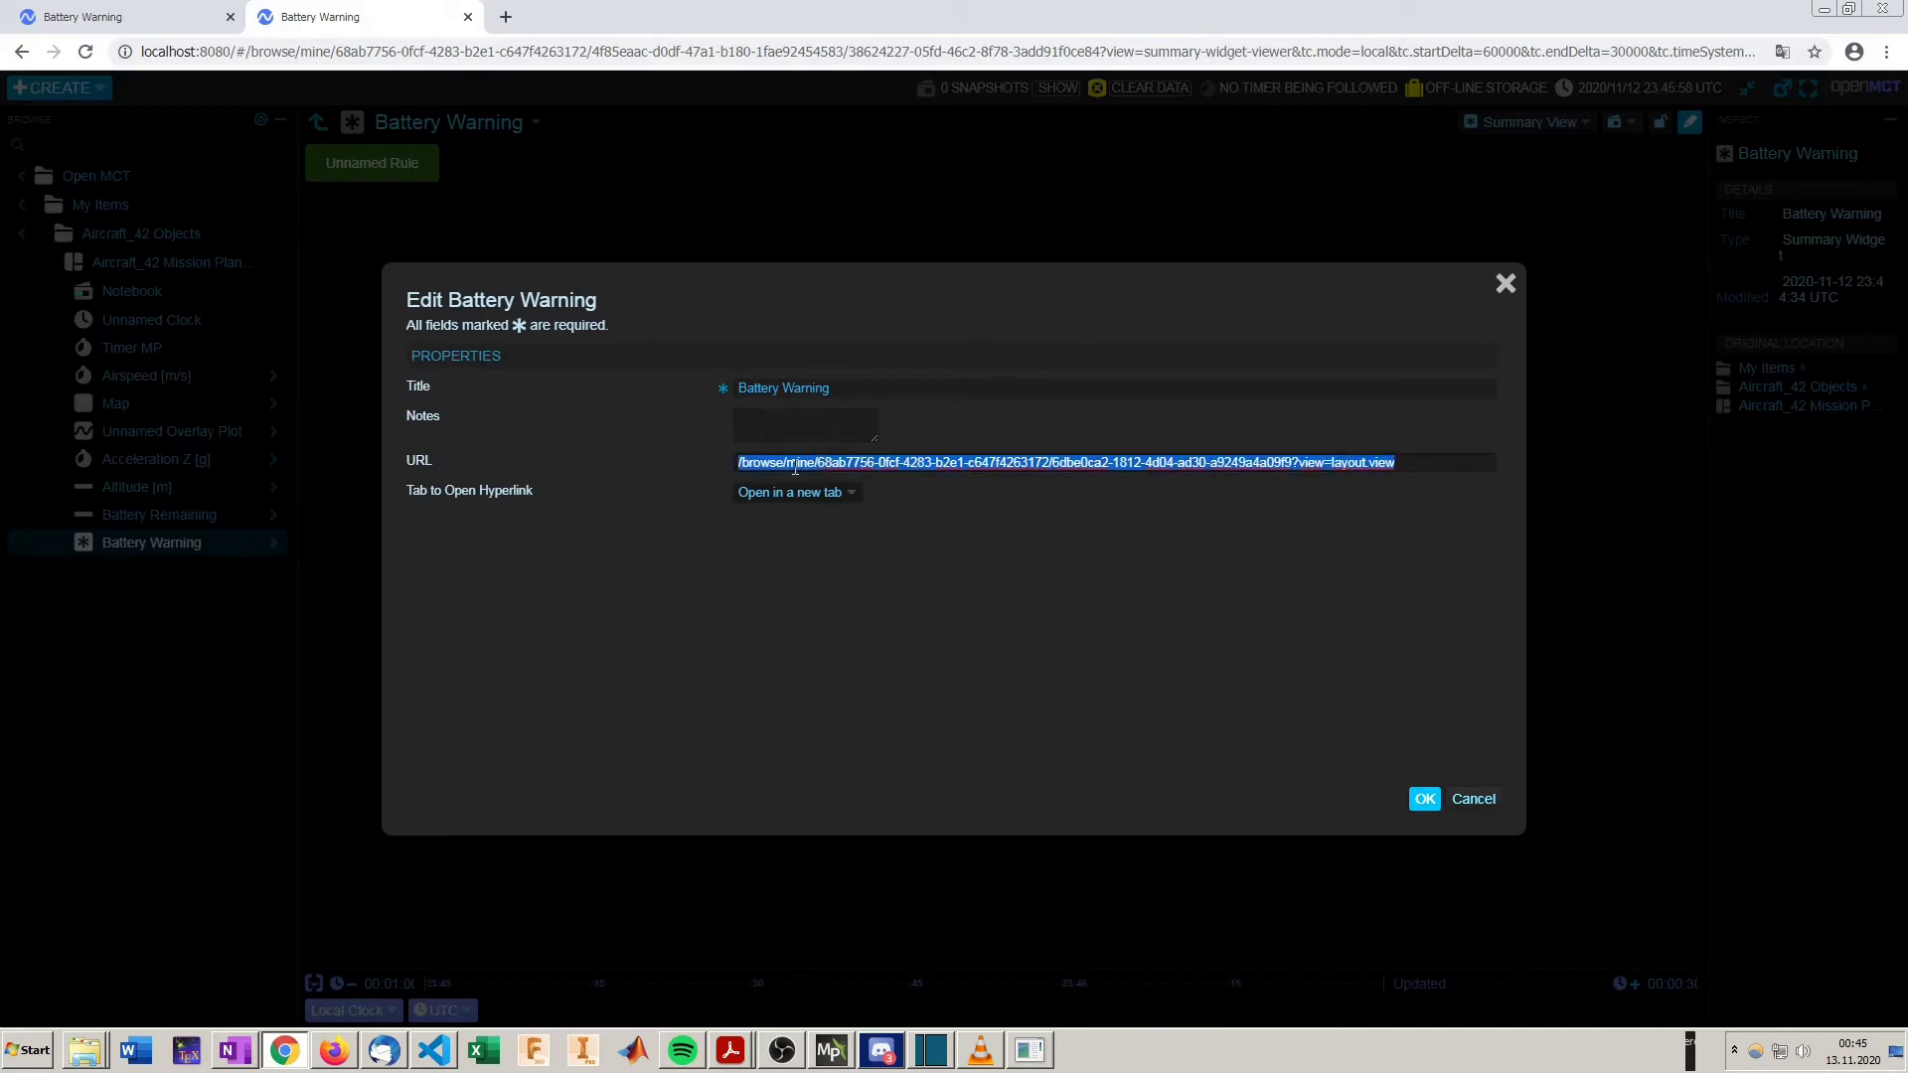
key(ctrl+v)
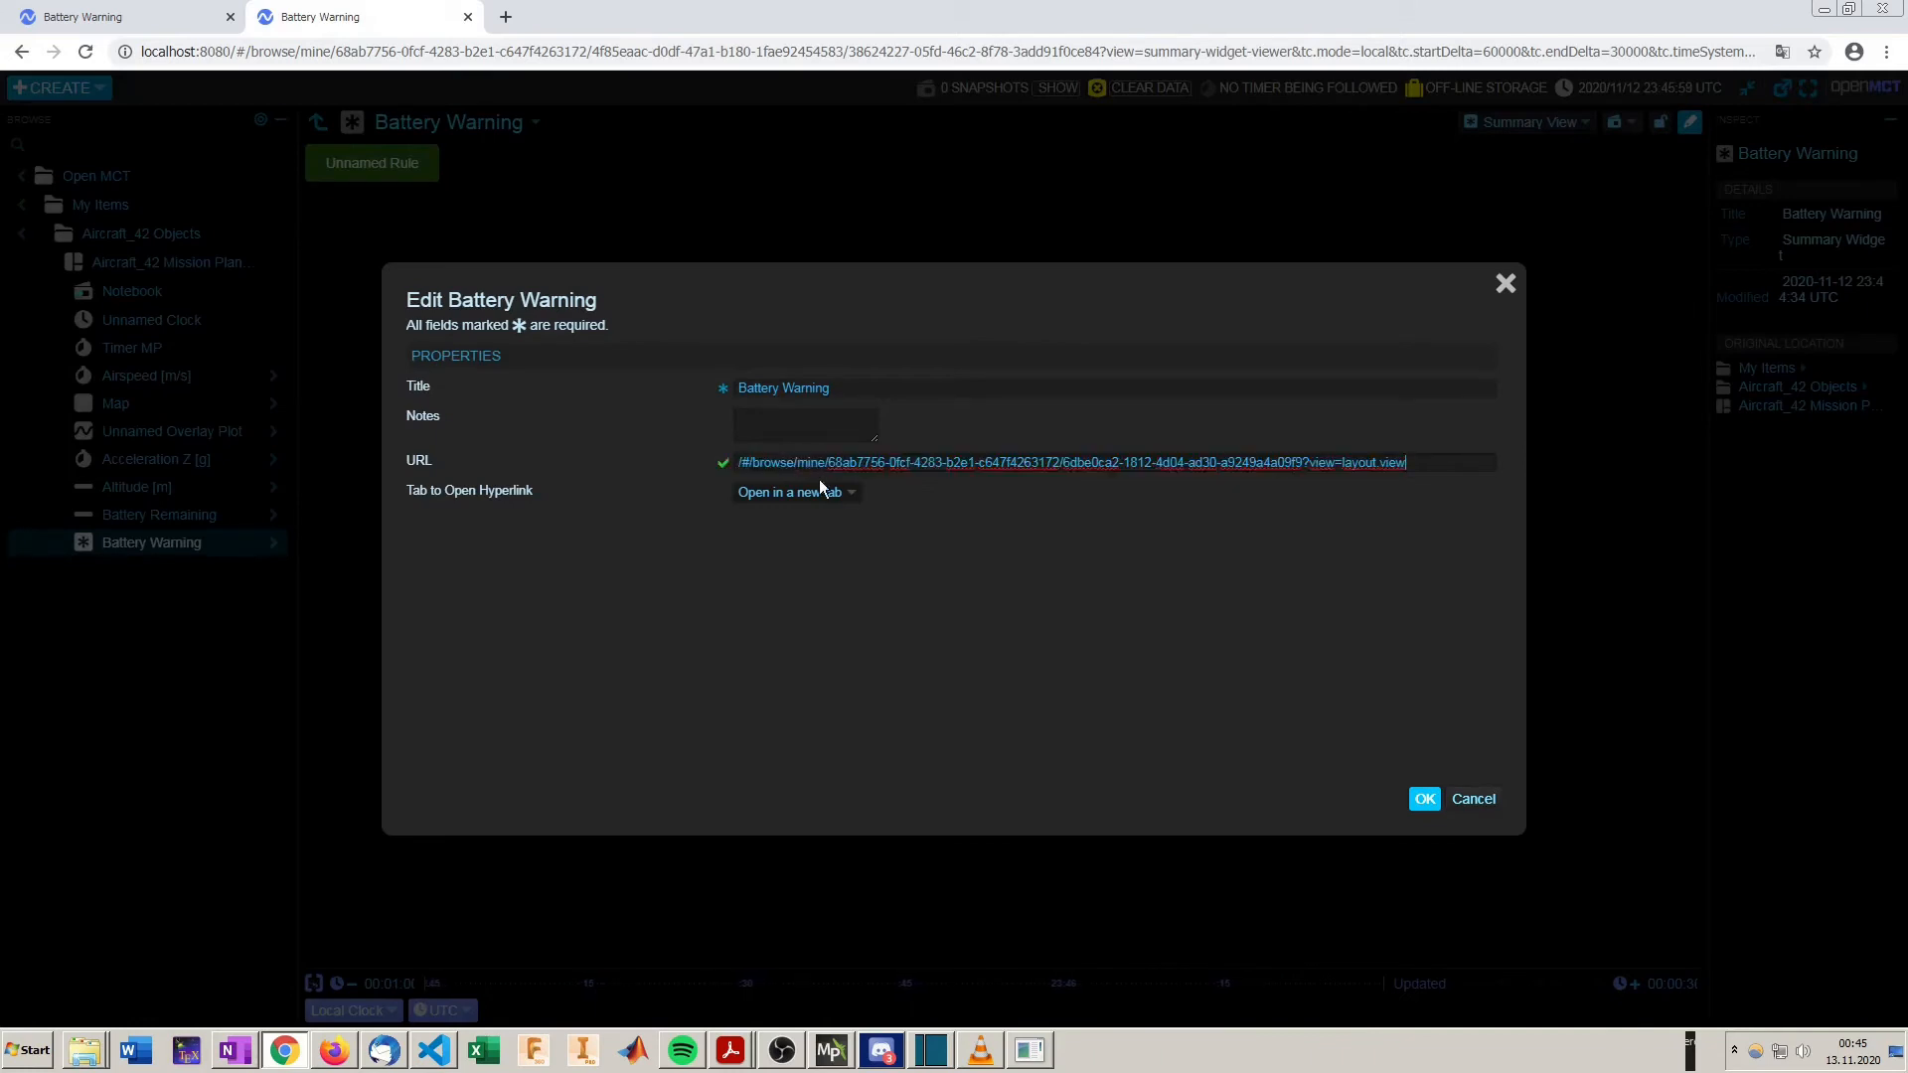
click(1423, 800)
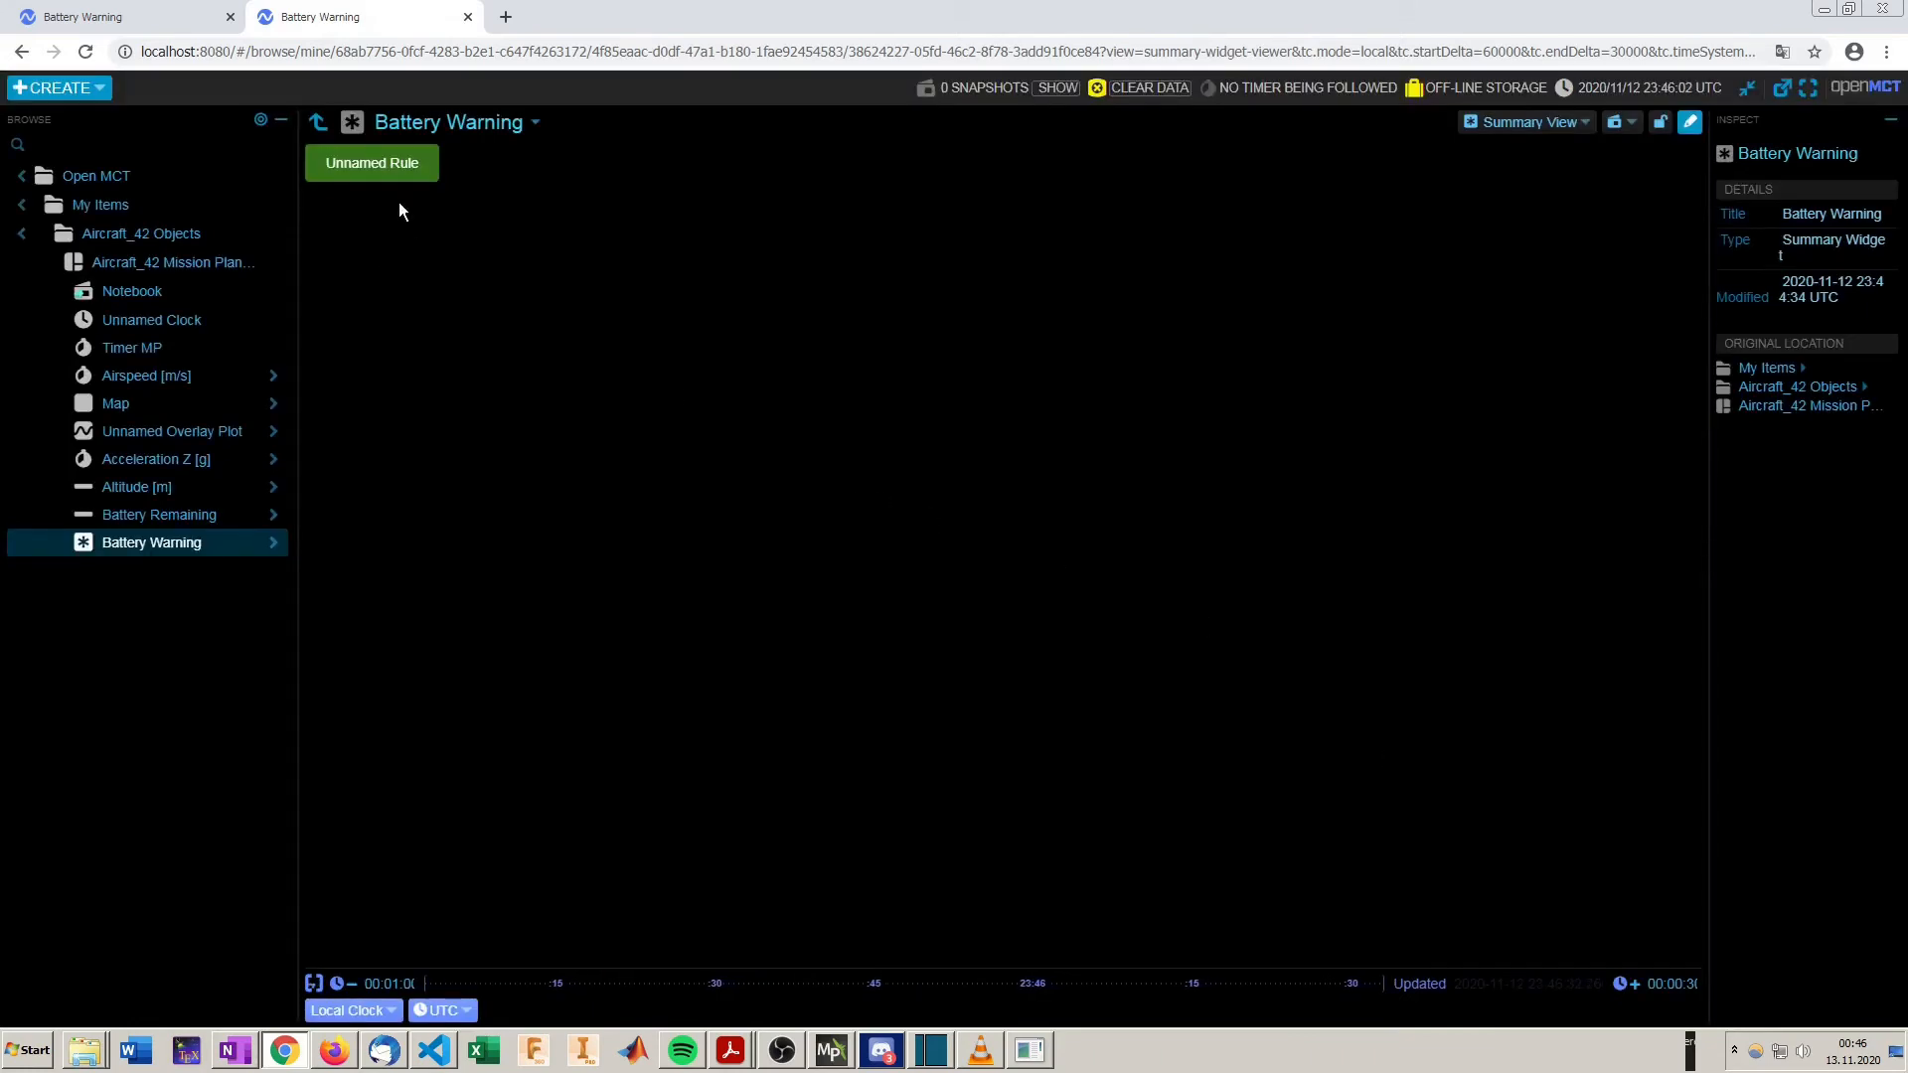
Step: Test the Battery Warning widget's link from its own page and from the Aircraft_42 Mission Planner layout
click(386, 169)
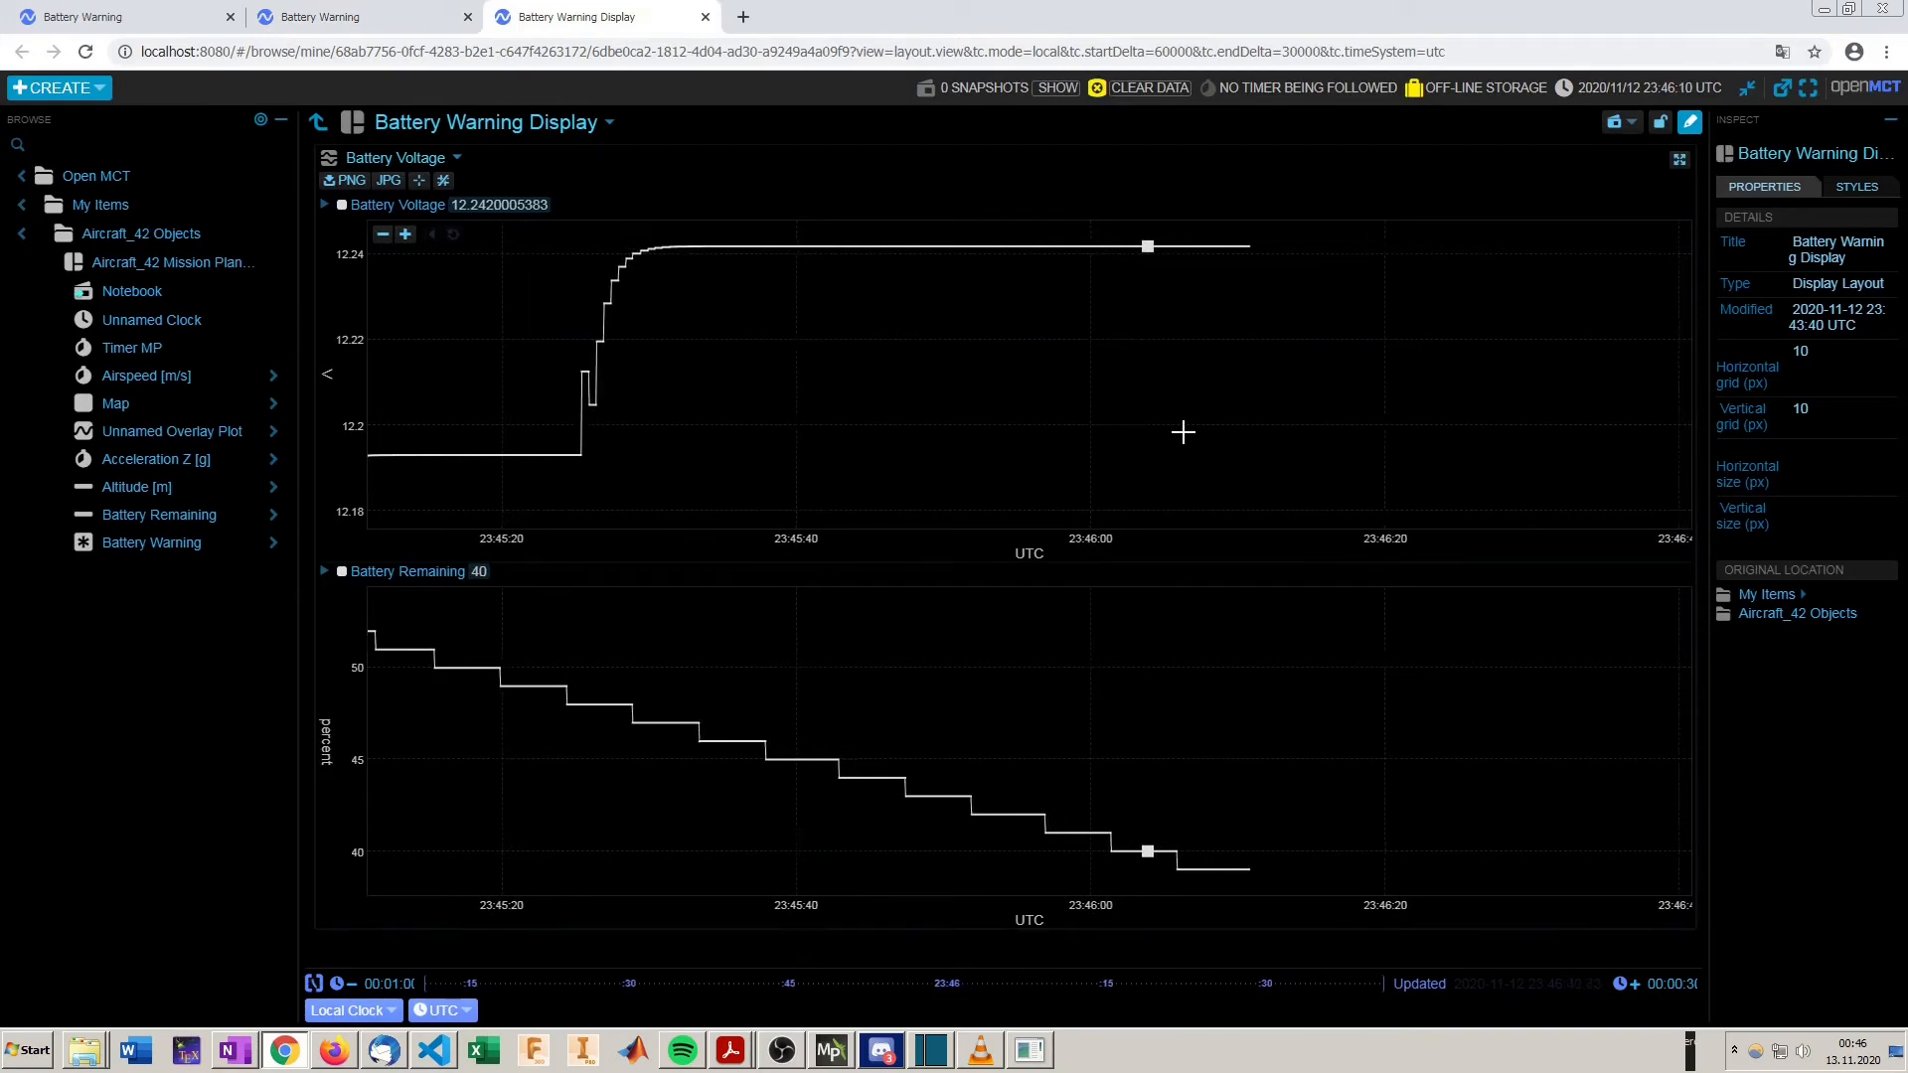
click(705, 17)
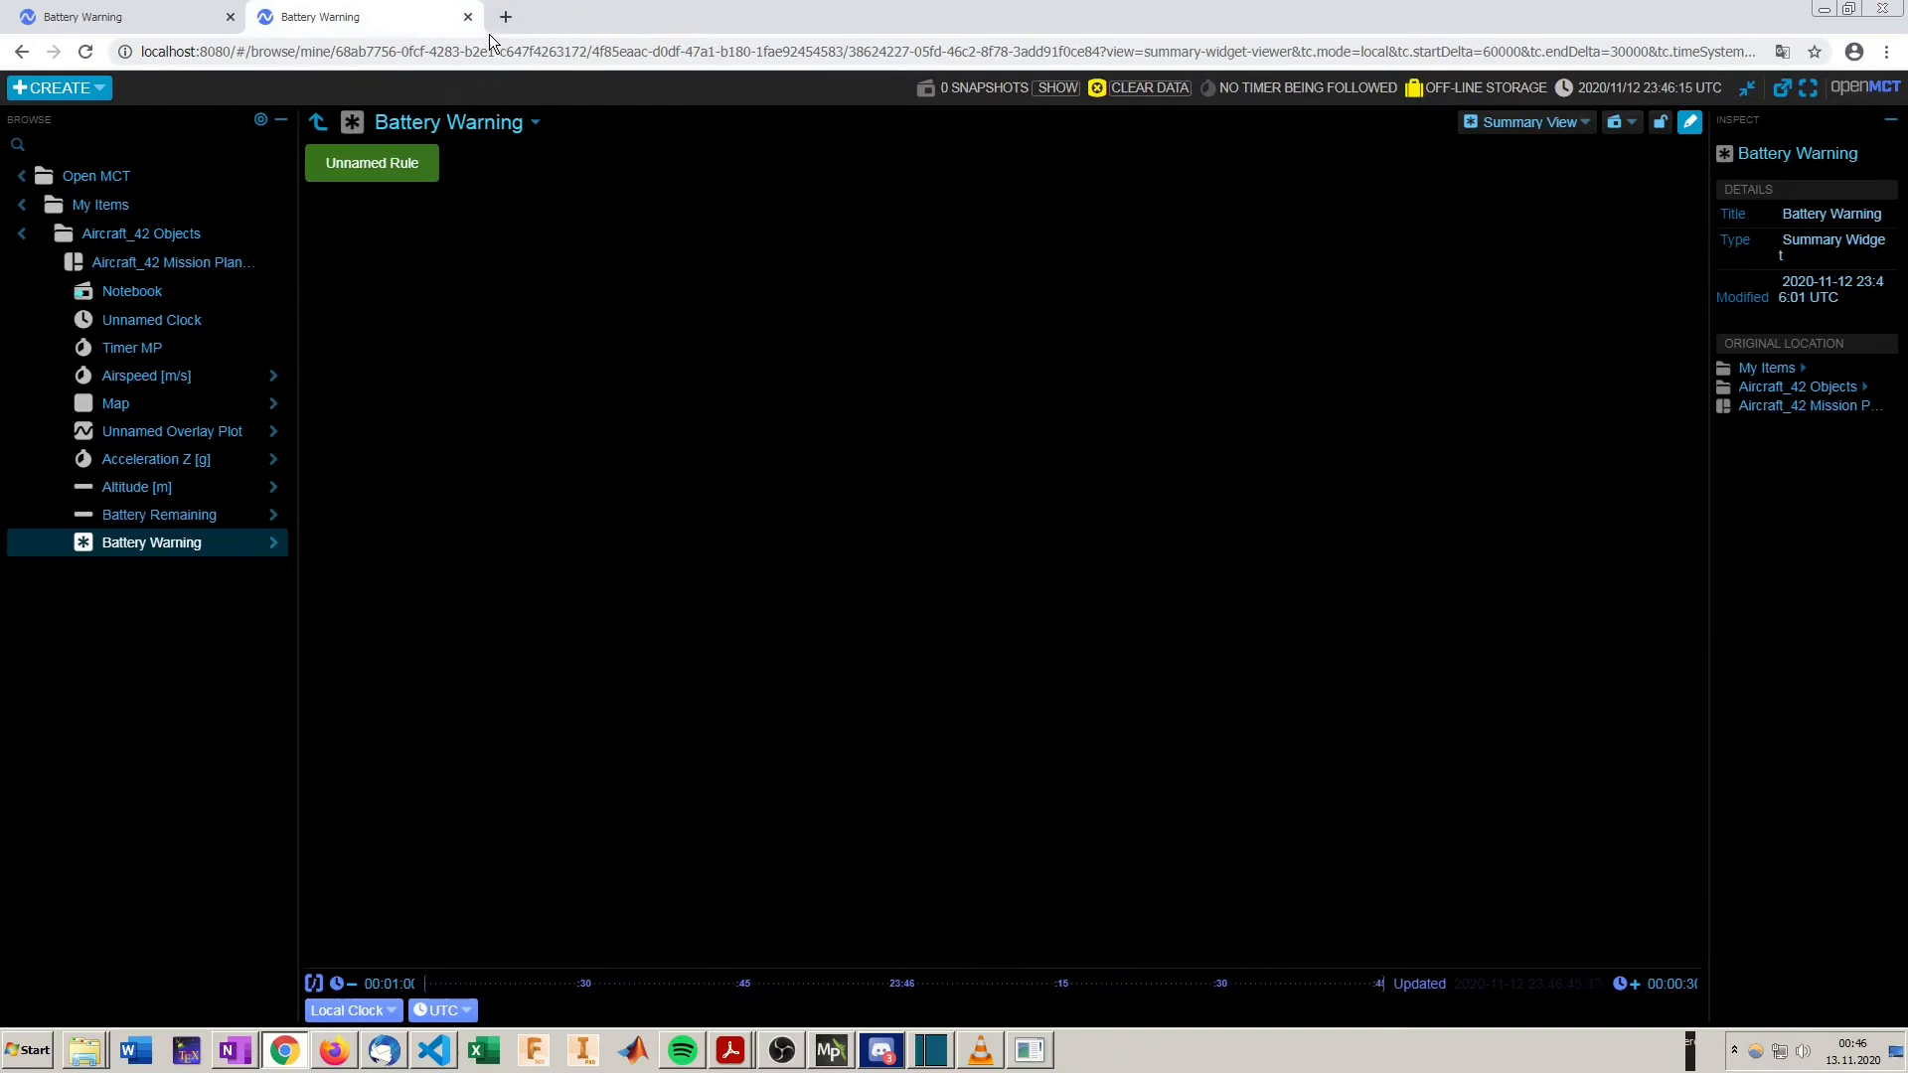
click(143, 235)
click(147, 263)
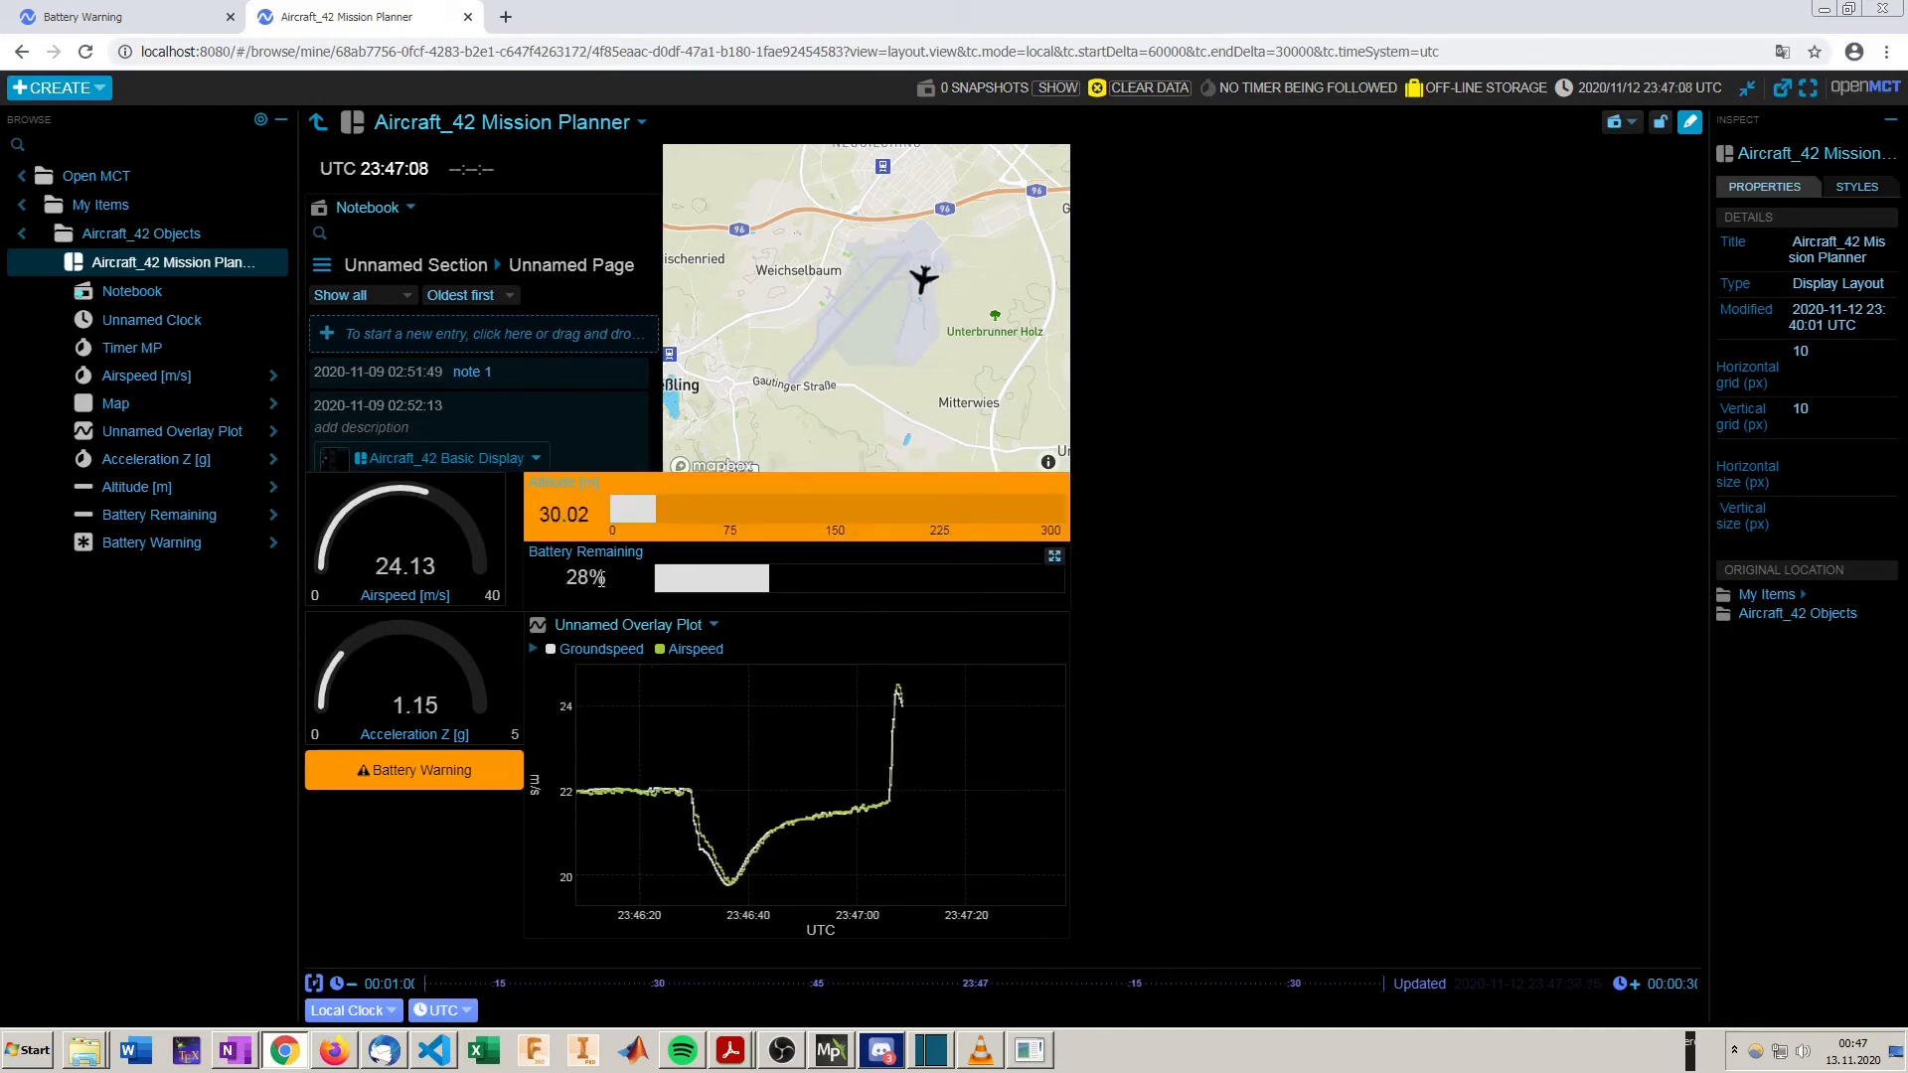
click(430, 773)
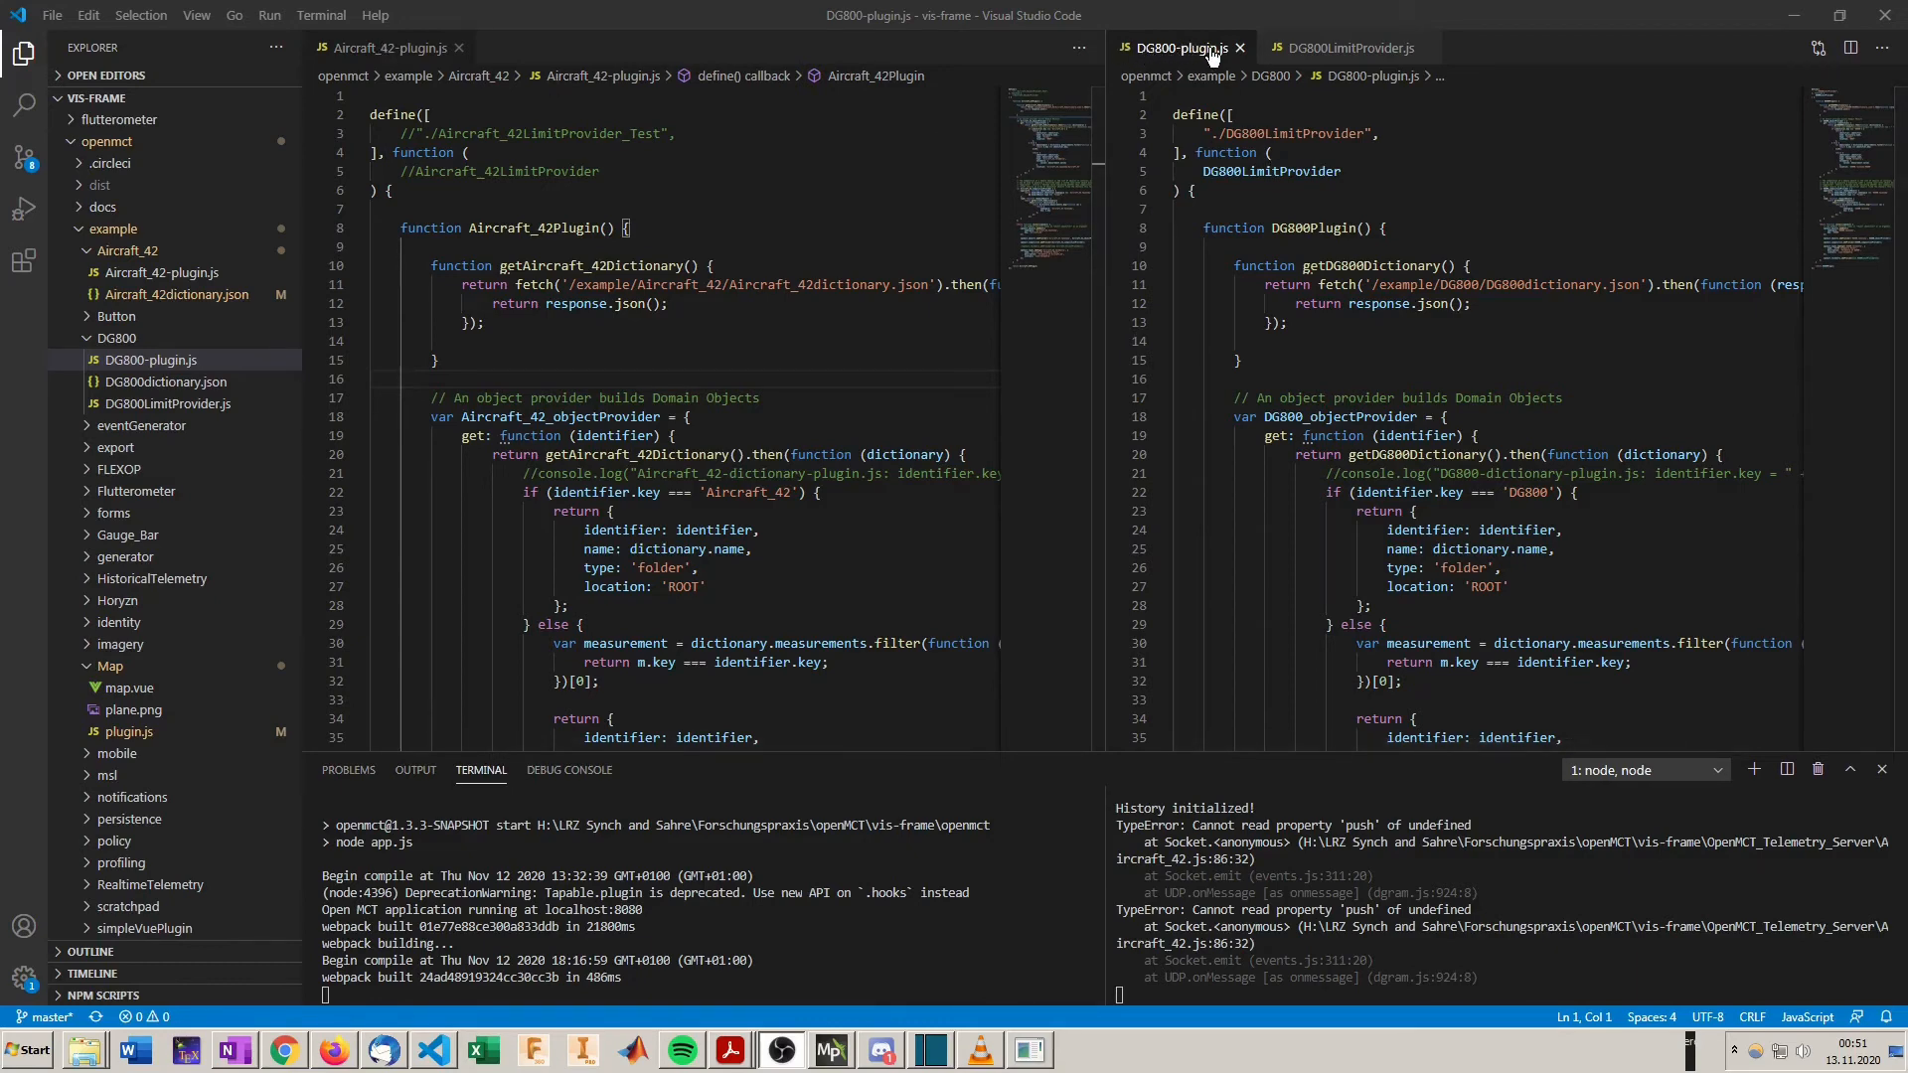
Step: In Visual Studio Code, compare DG800LimitProvider.js with its "./DG800LimitProvider" reference in DG800-plugin.js
click(1341, 61)
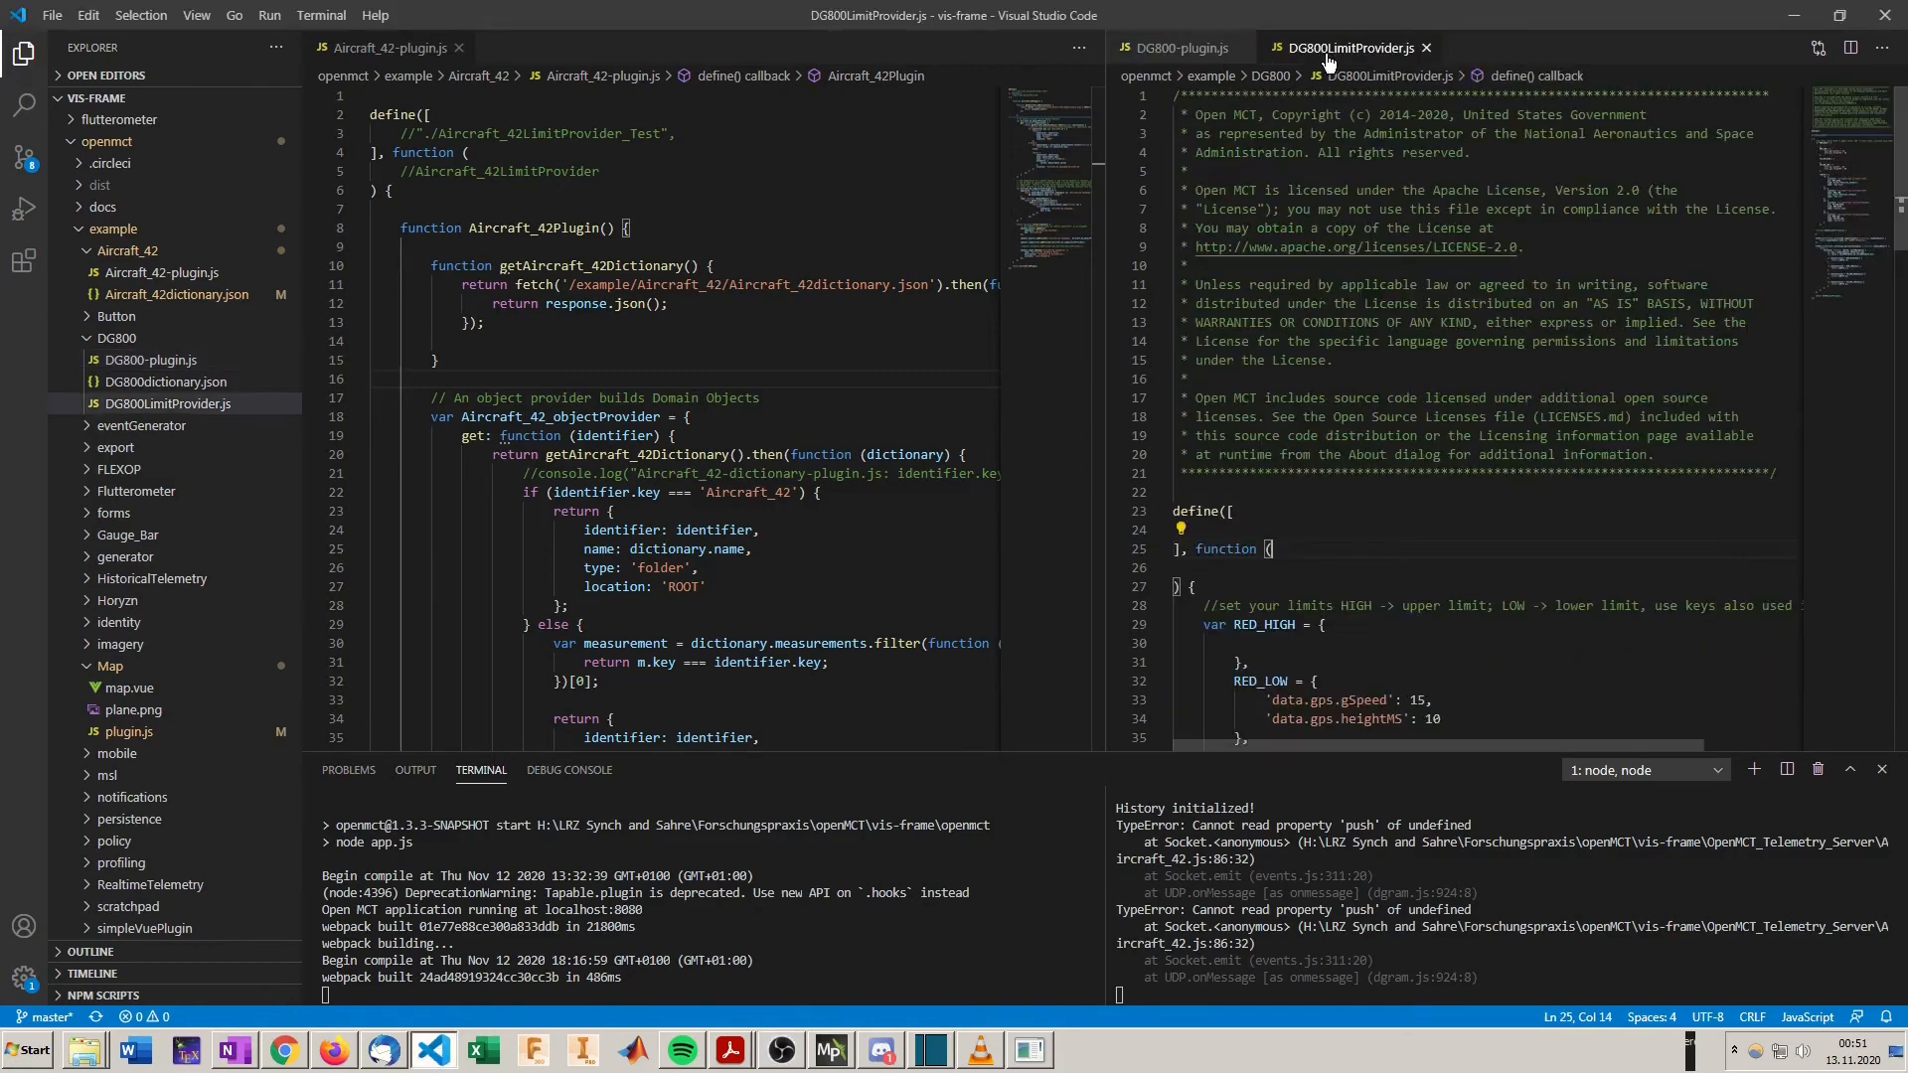
click(1182, 50)
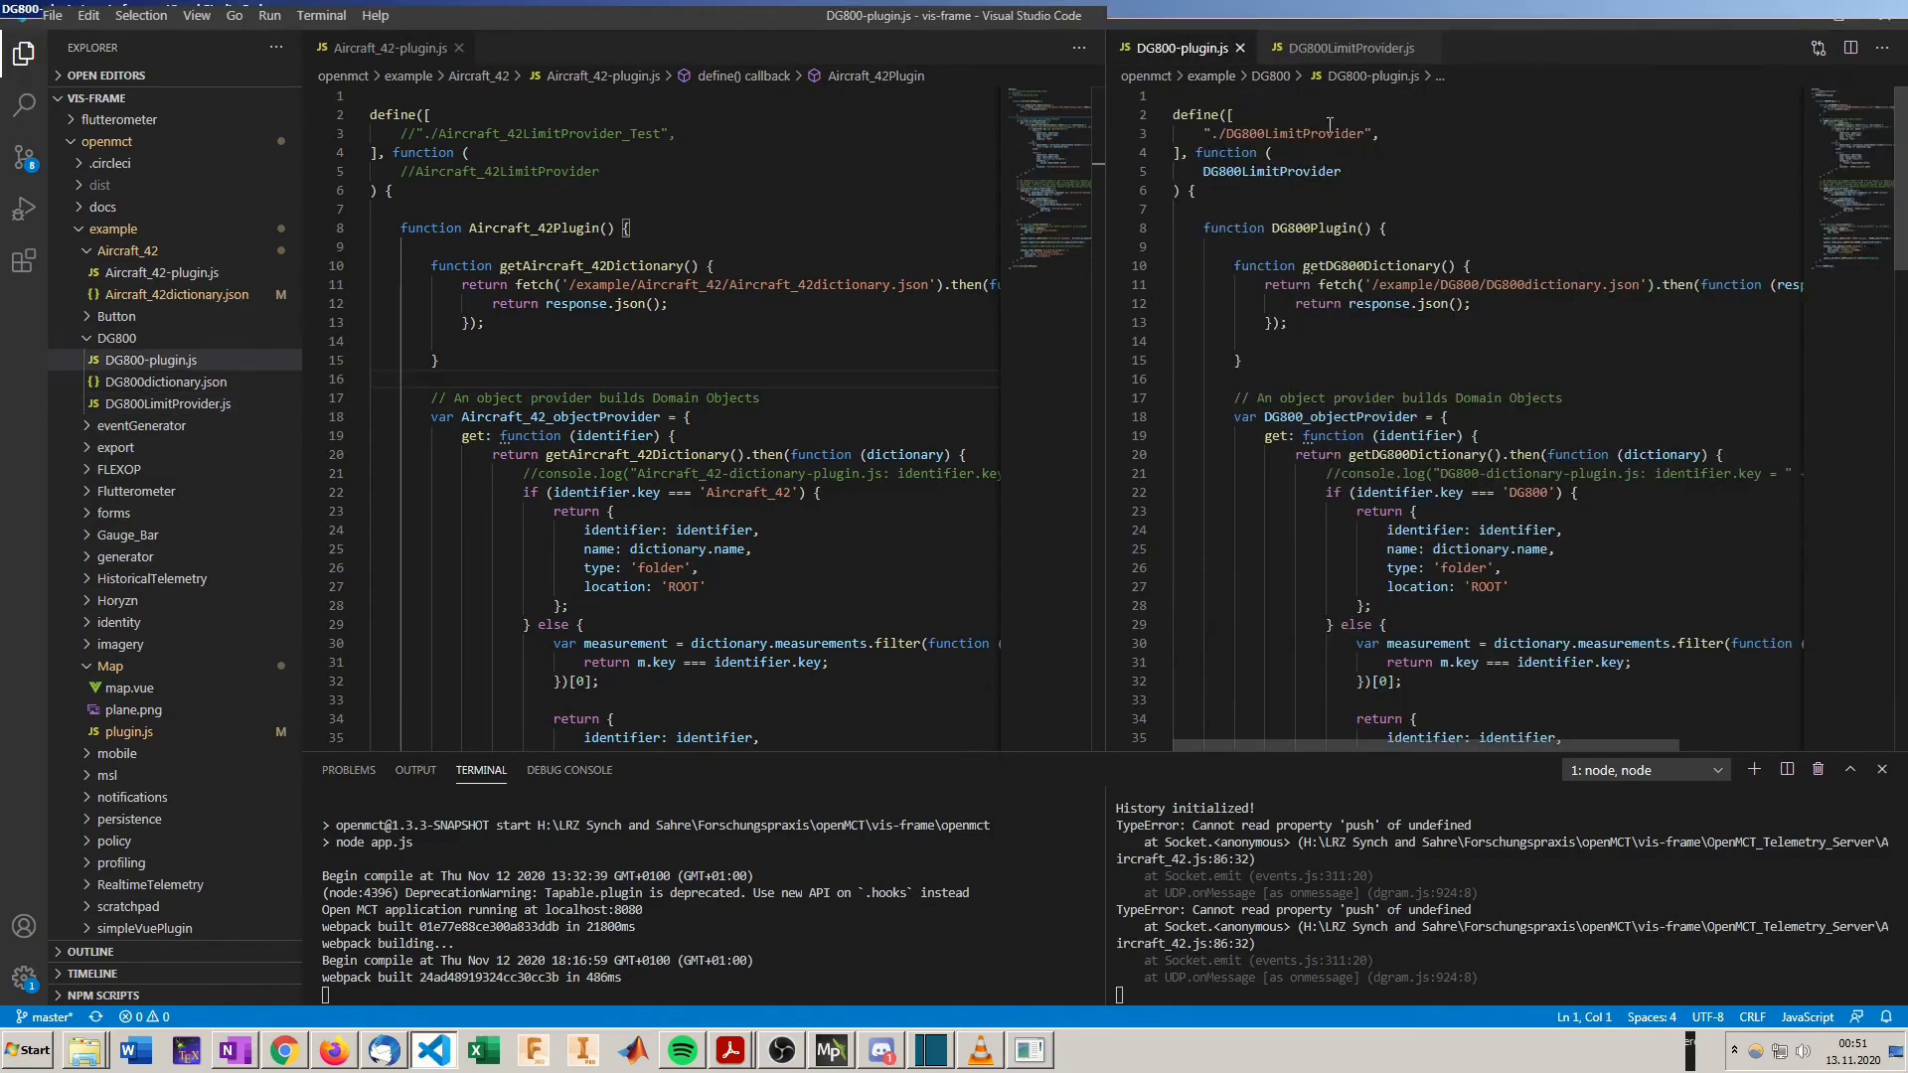
click(1376, 132)
text(,)
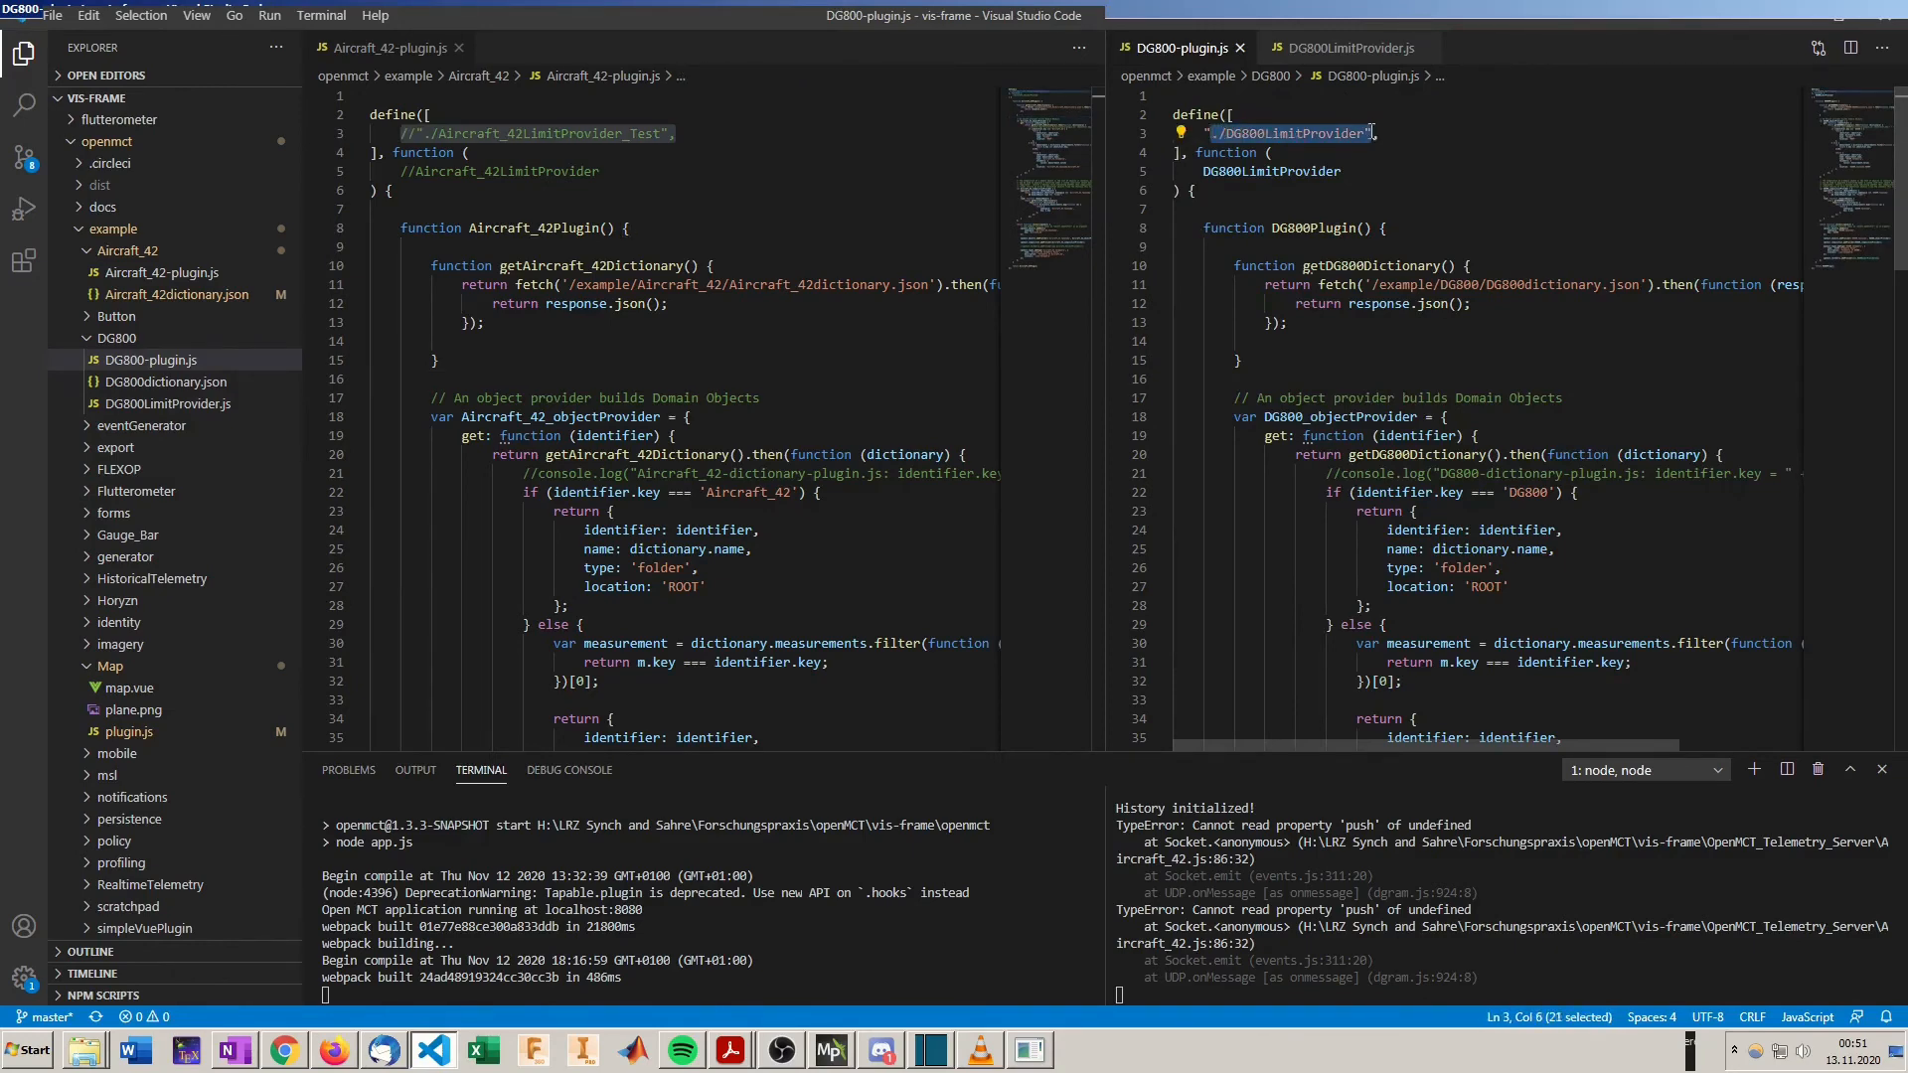
click(1411, 134)
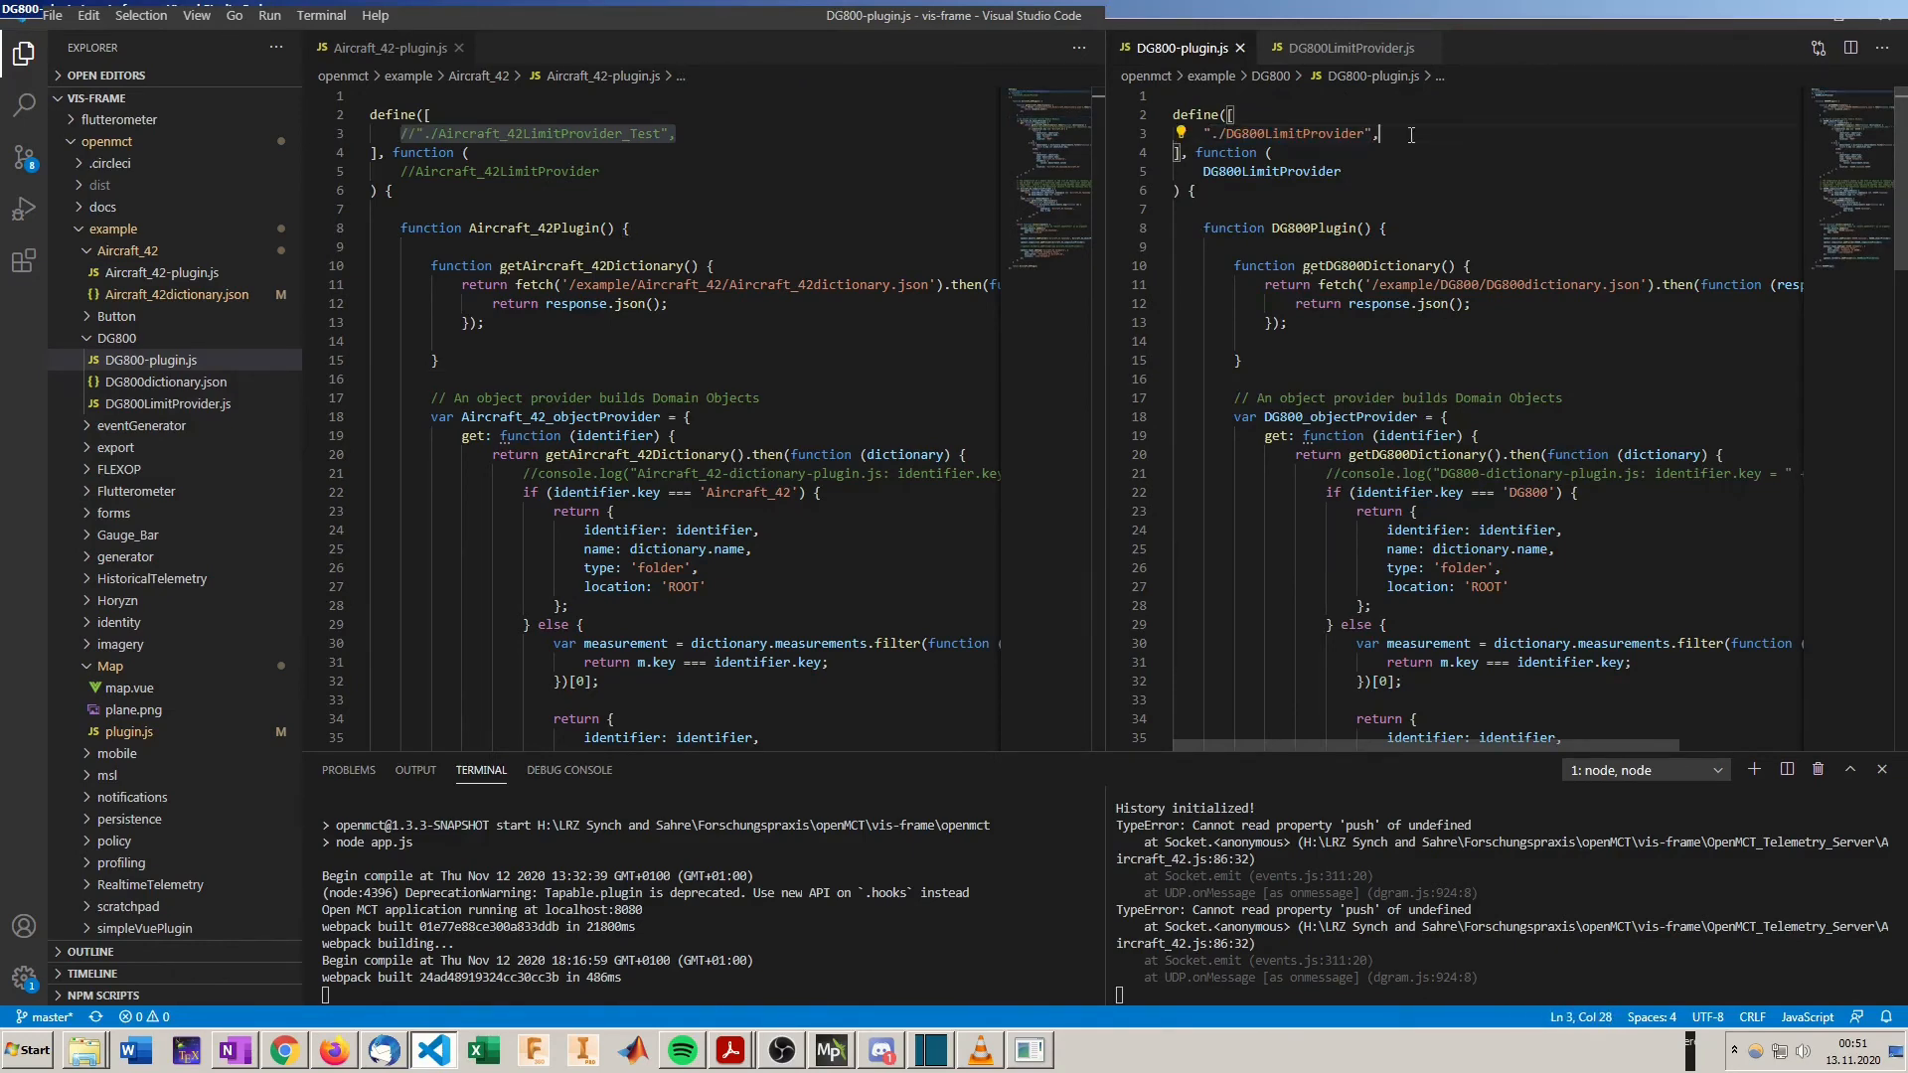
Step: Create Aircraft_42LimitProvider.js in the Aircraft_42 folder and place it in the editor group with Aircraft_42-plugin.js
right_click(130, 257)
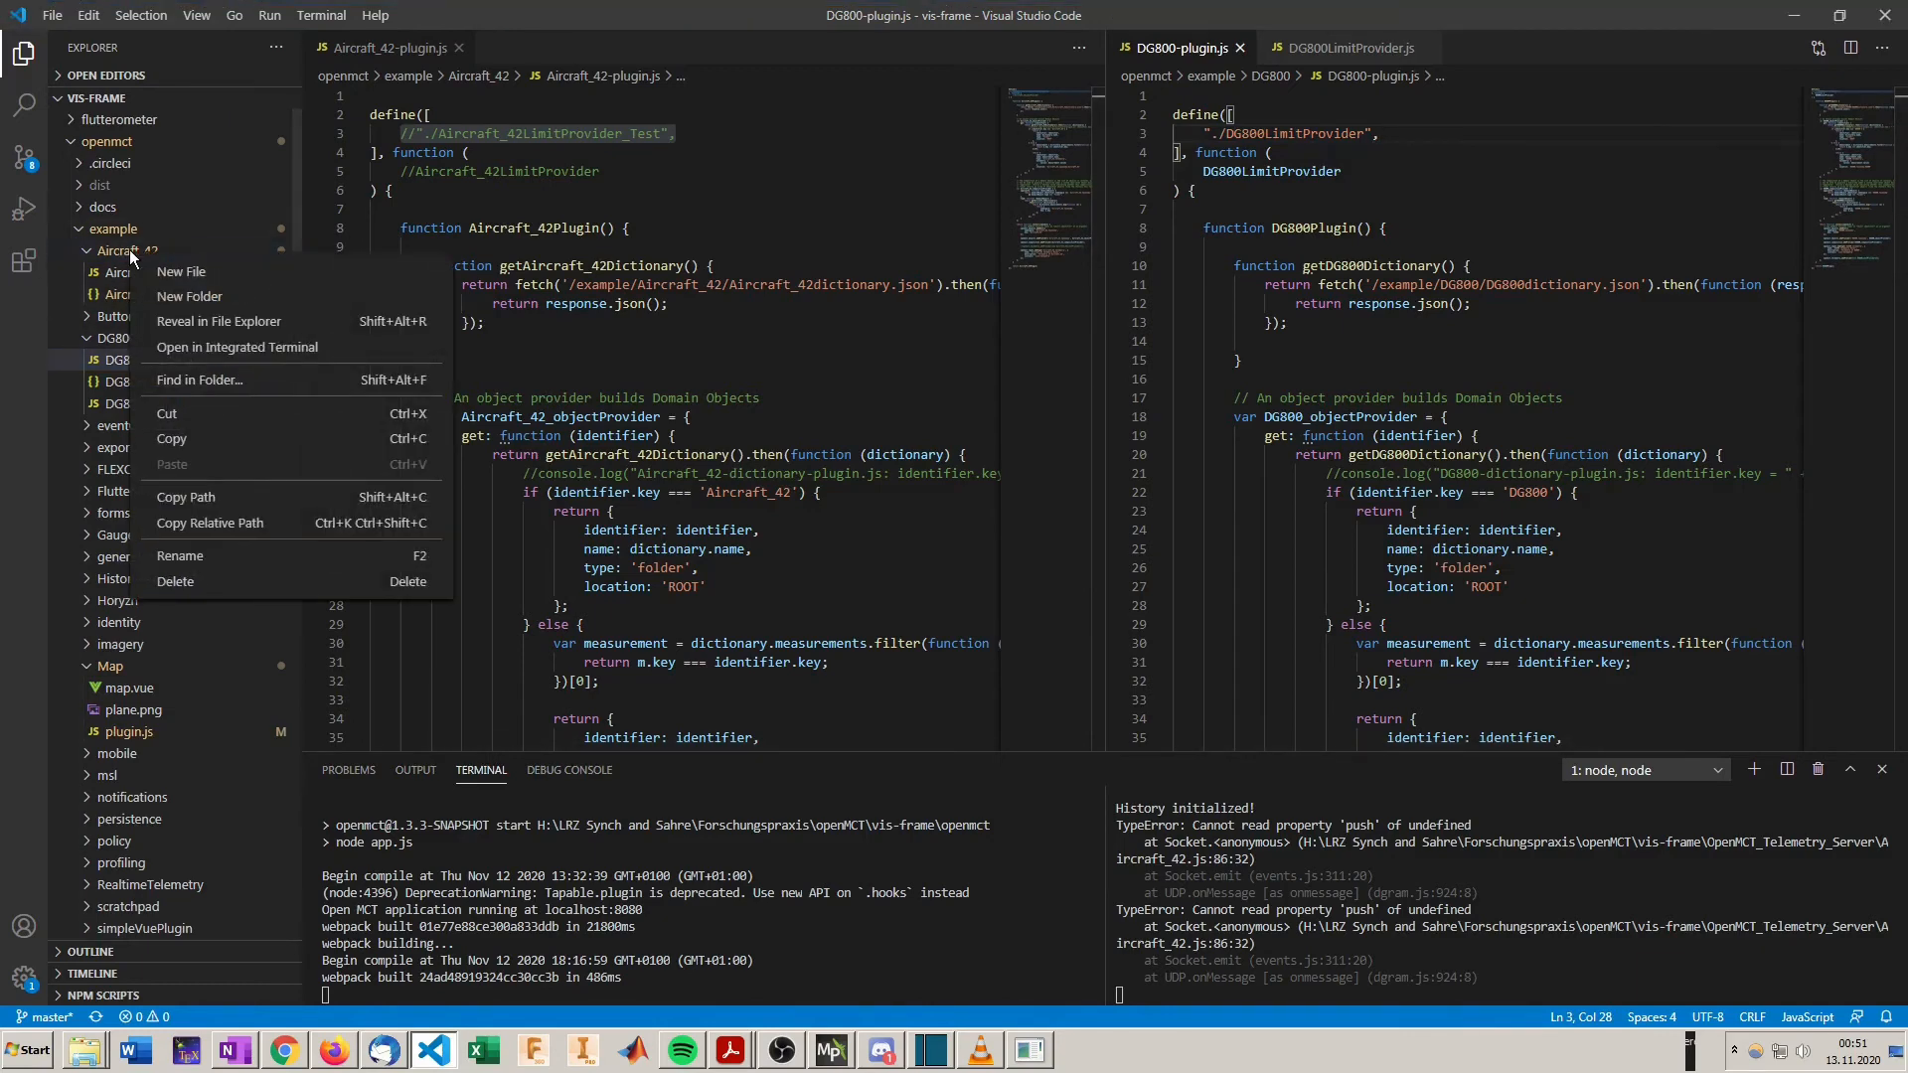
click(196, 275)
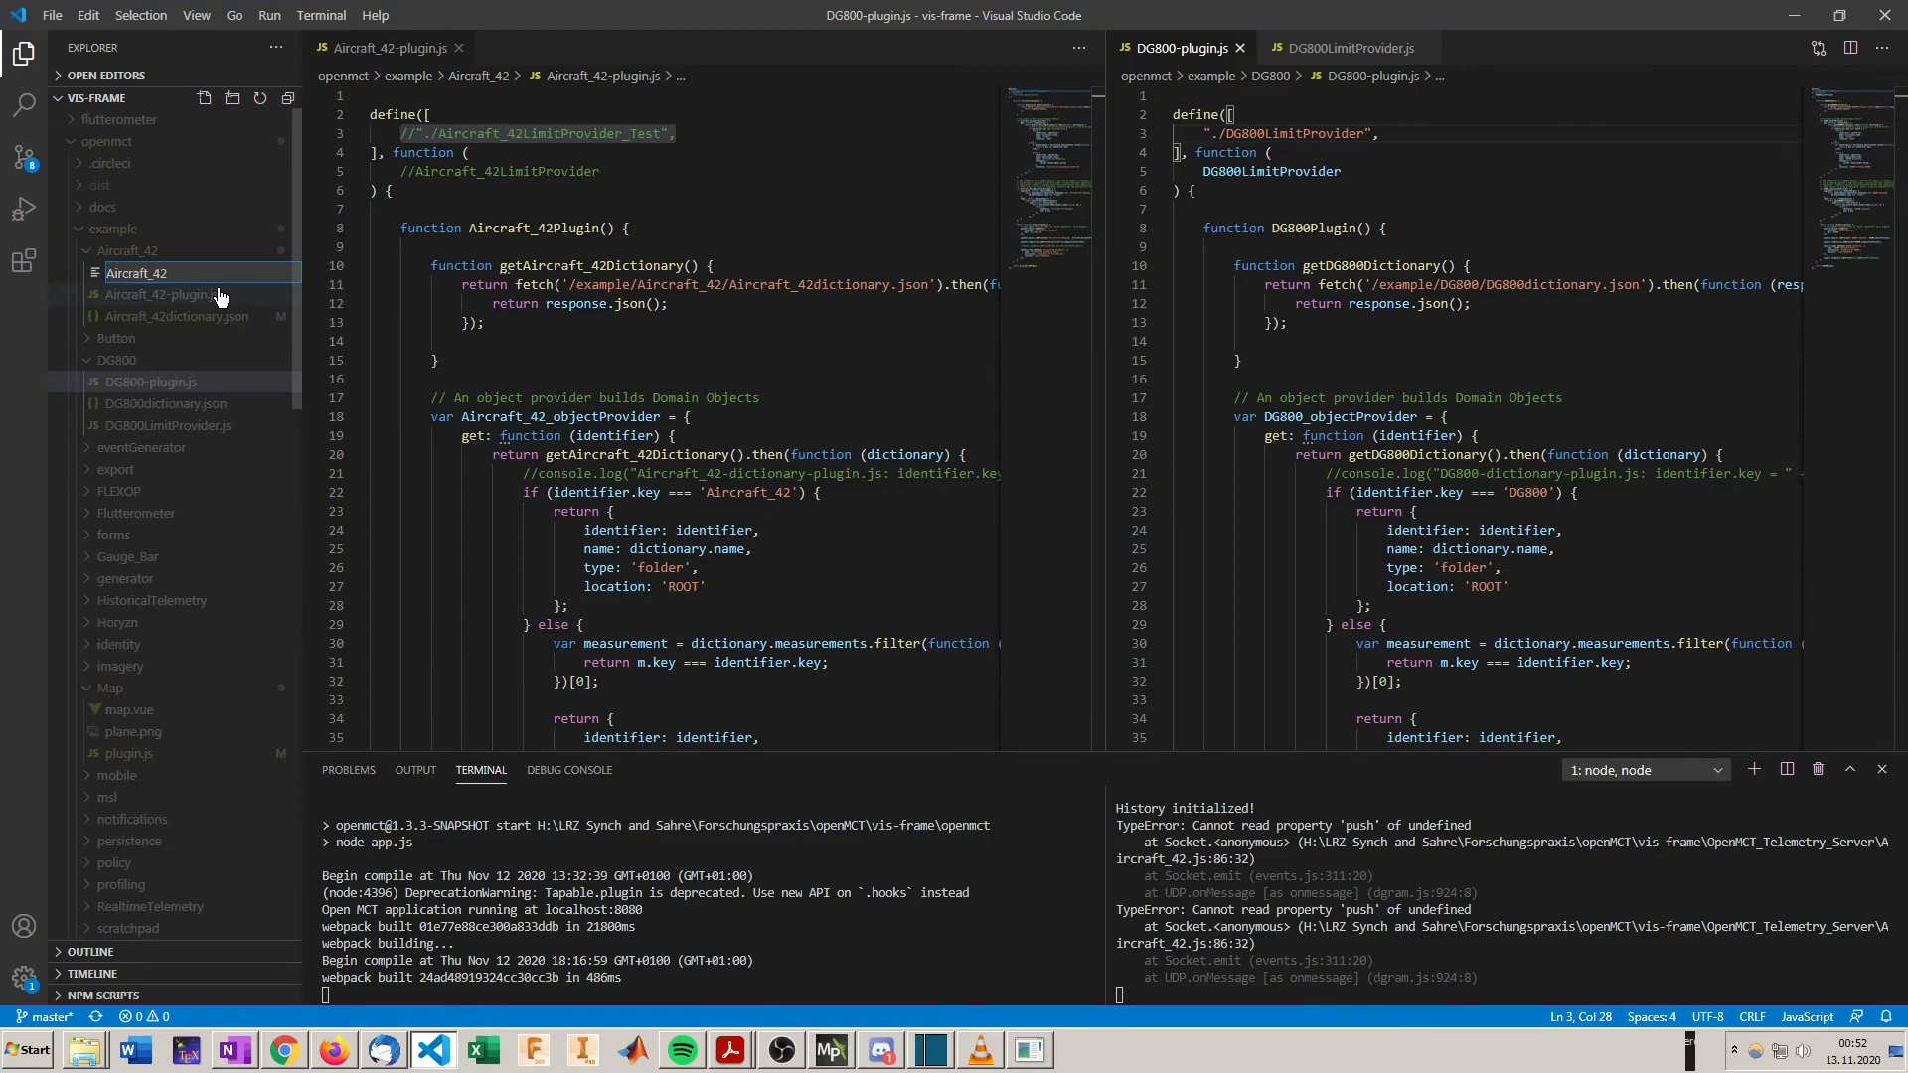
text(LimitProvider.js)
key(Return)
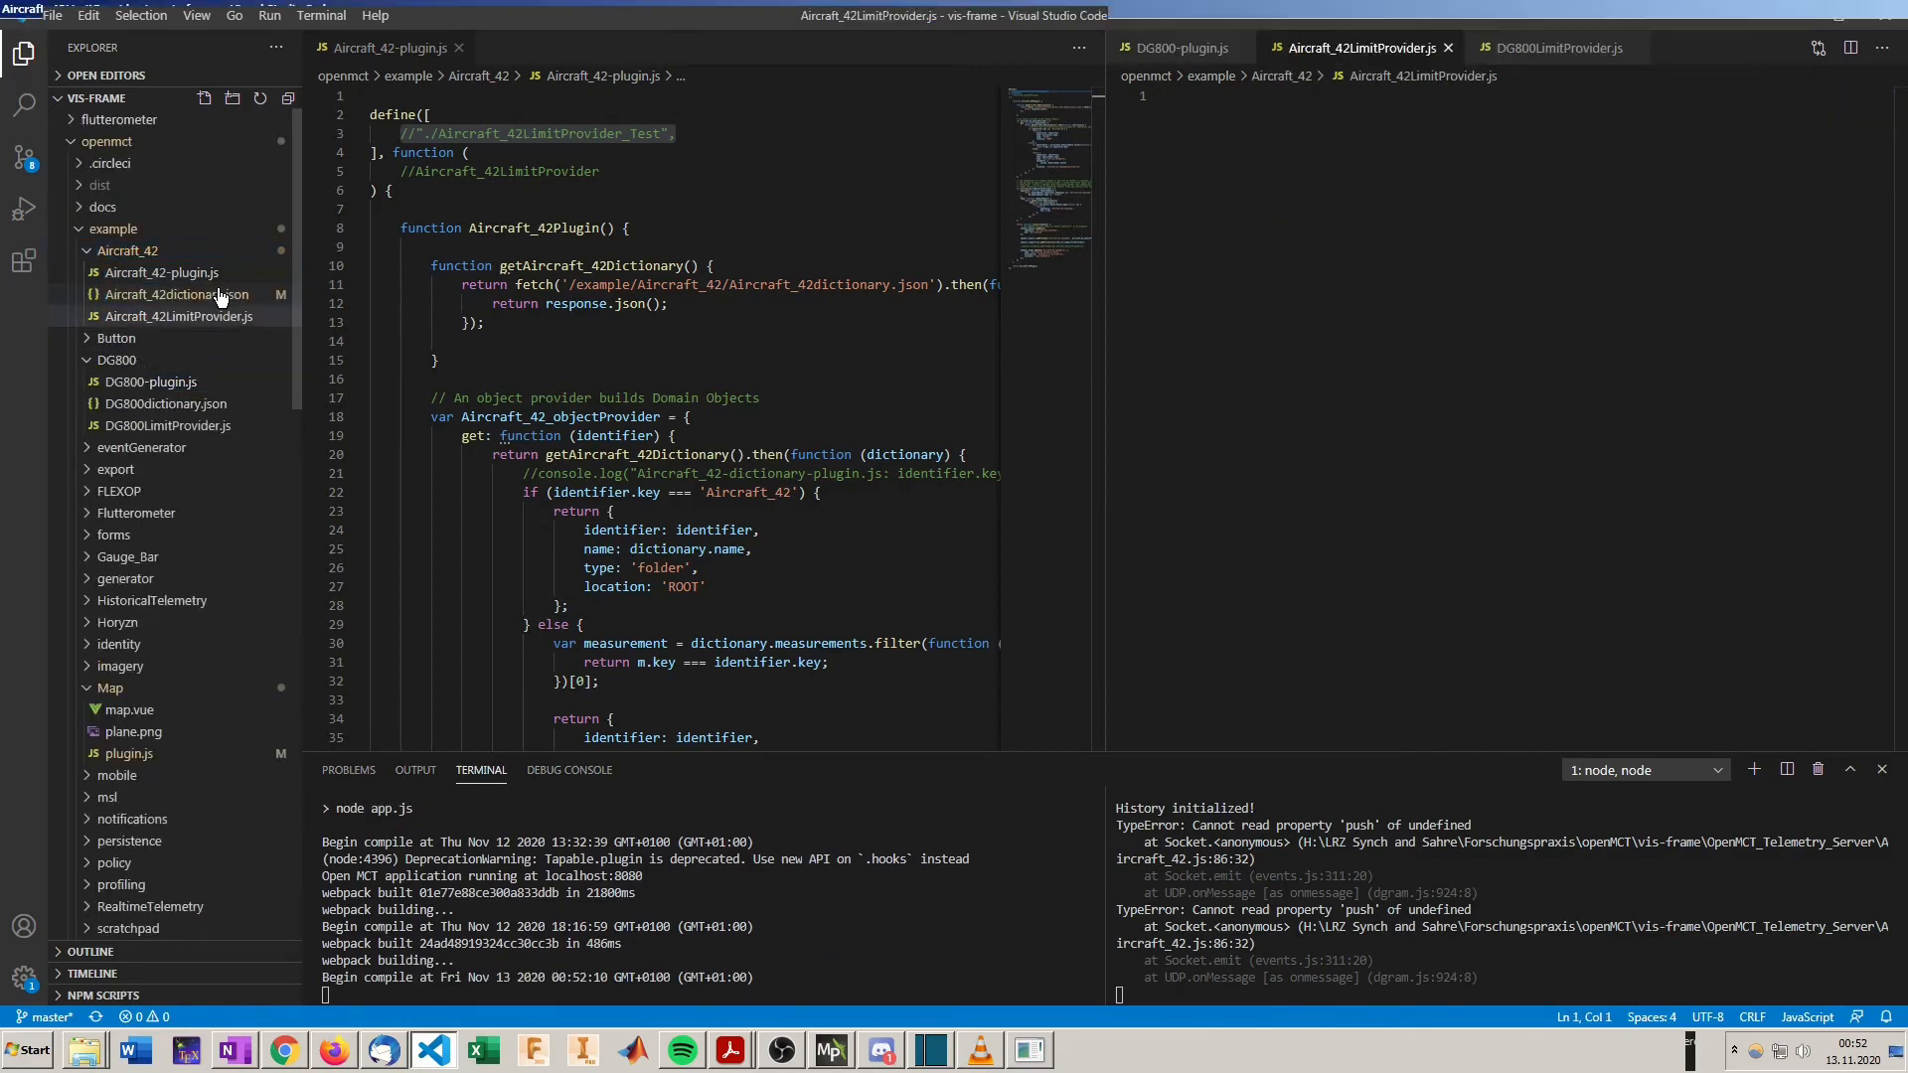
drag(1328, 52, 766, 56)
Step: Copy the entire contents of DG800LimitProvider.js into the empty Aircraft_42LimitProvider.js
click(1356, 52)
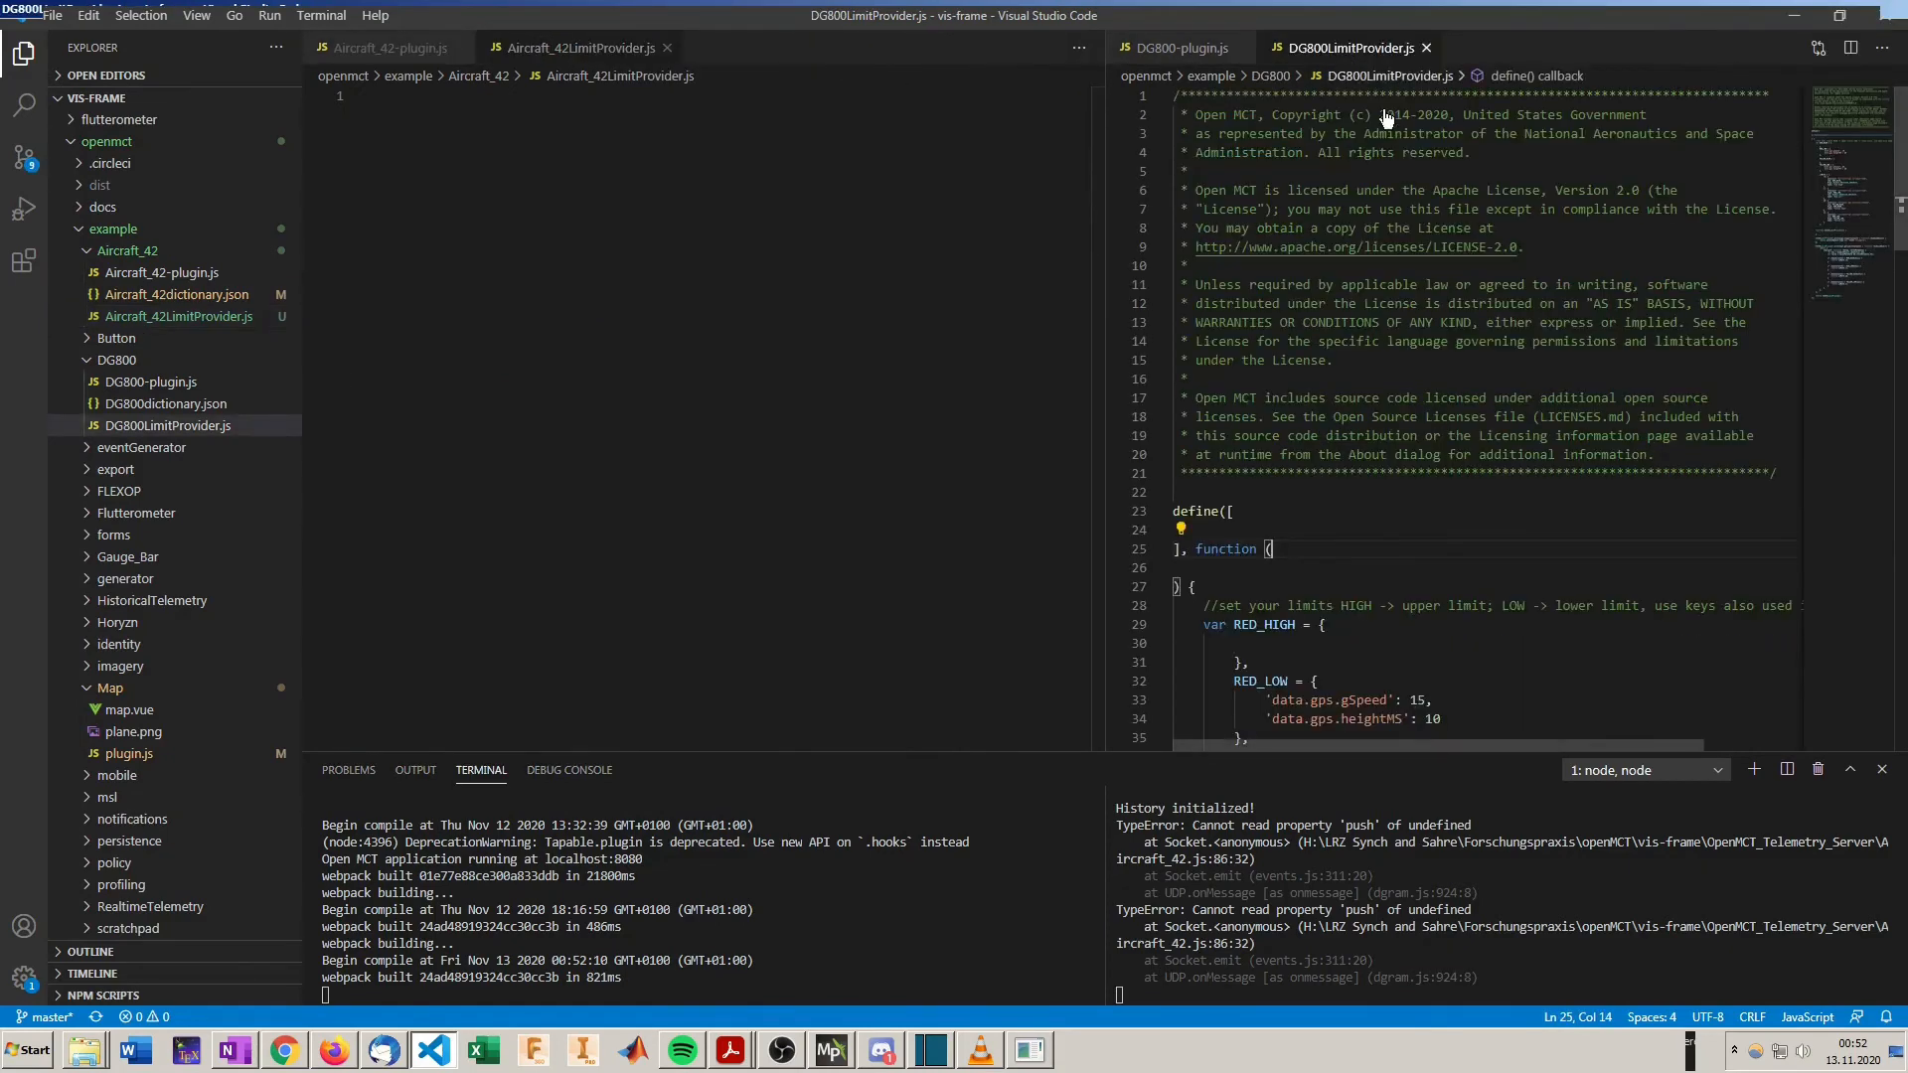
click(1566, 303)
key(ctrl+a)
key(ctrl+c)
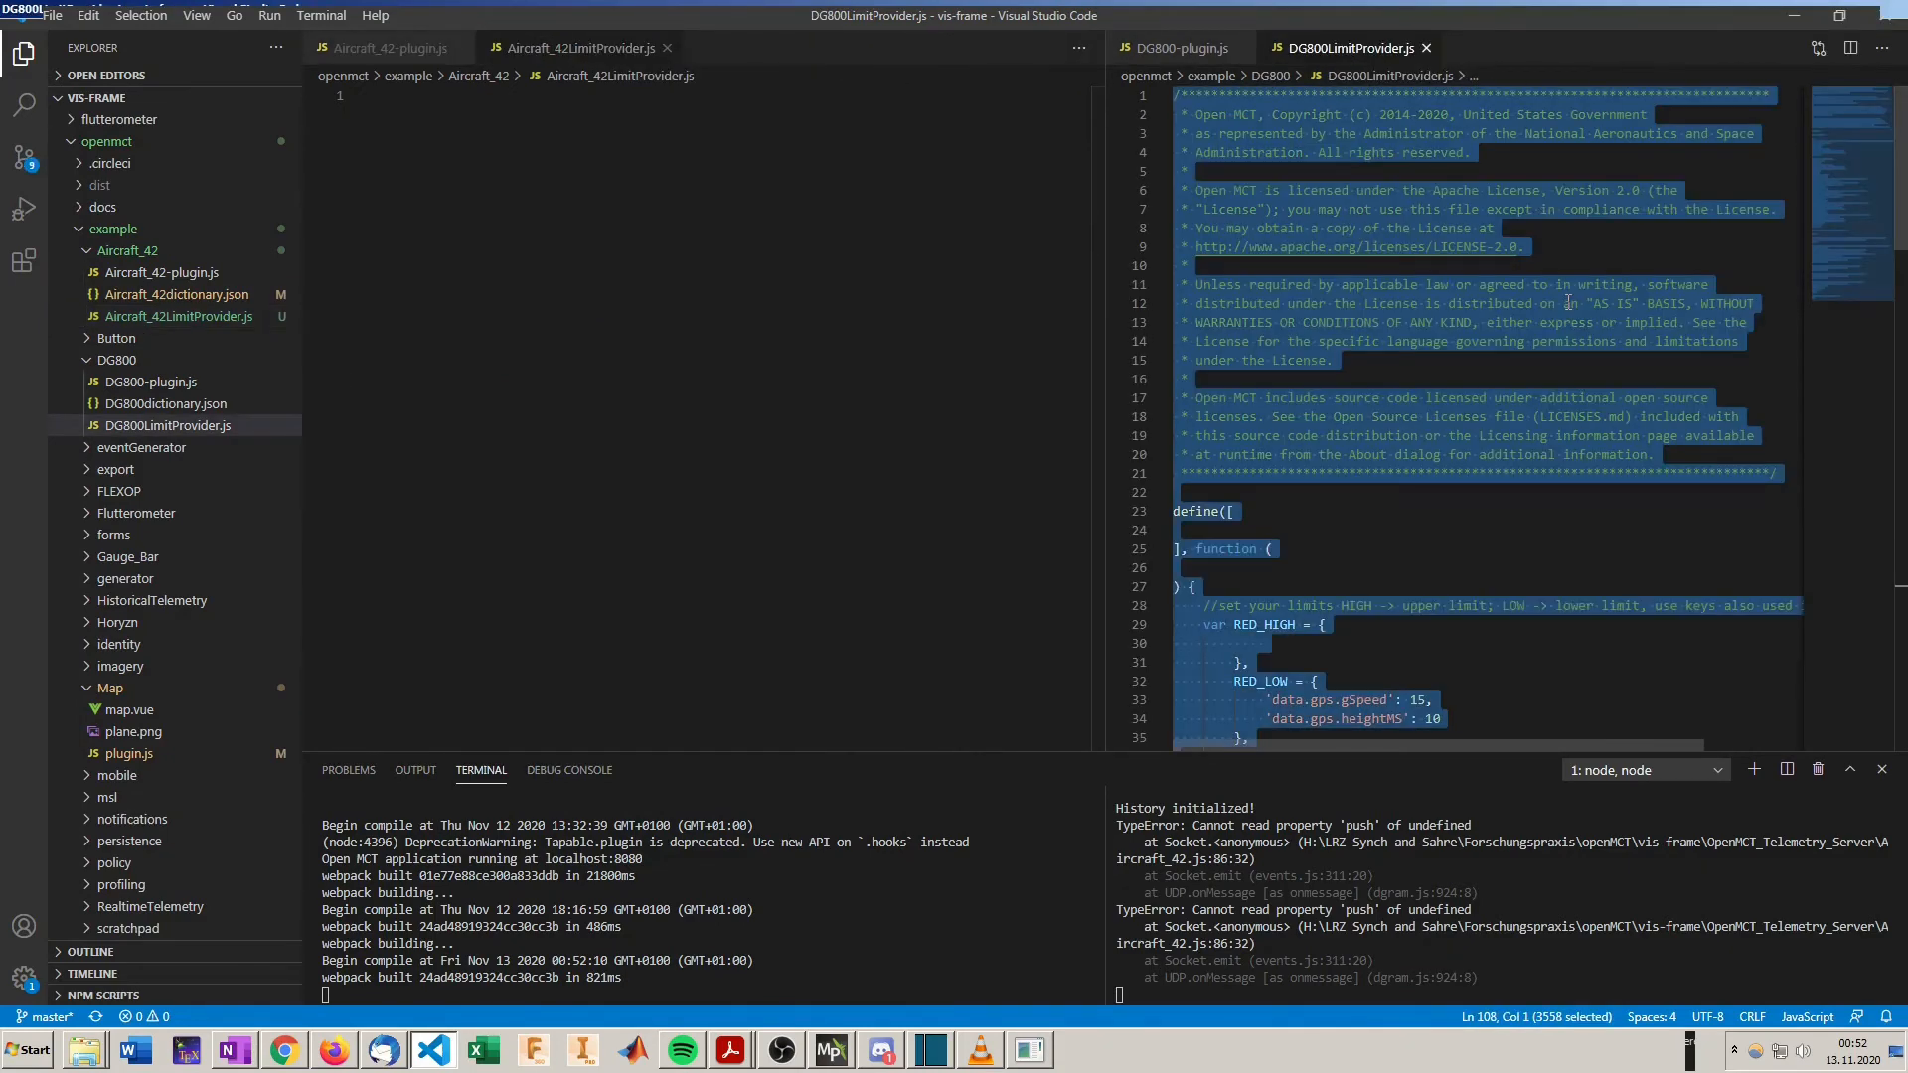
key(ctrl+1)
key(ctrl+v)
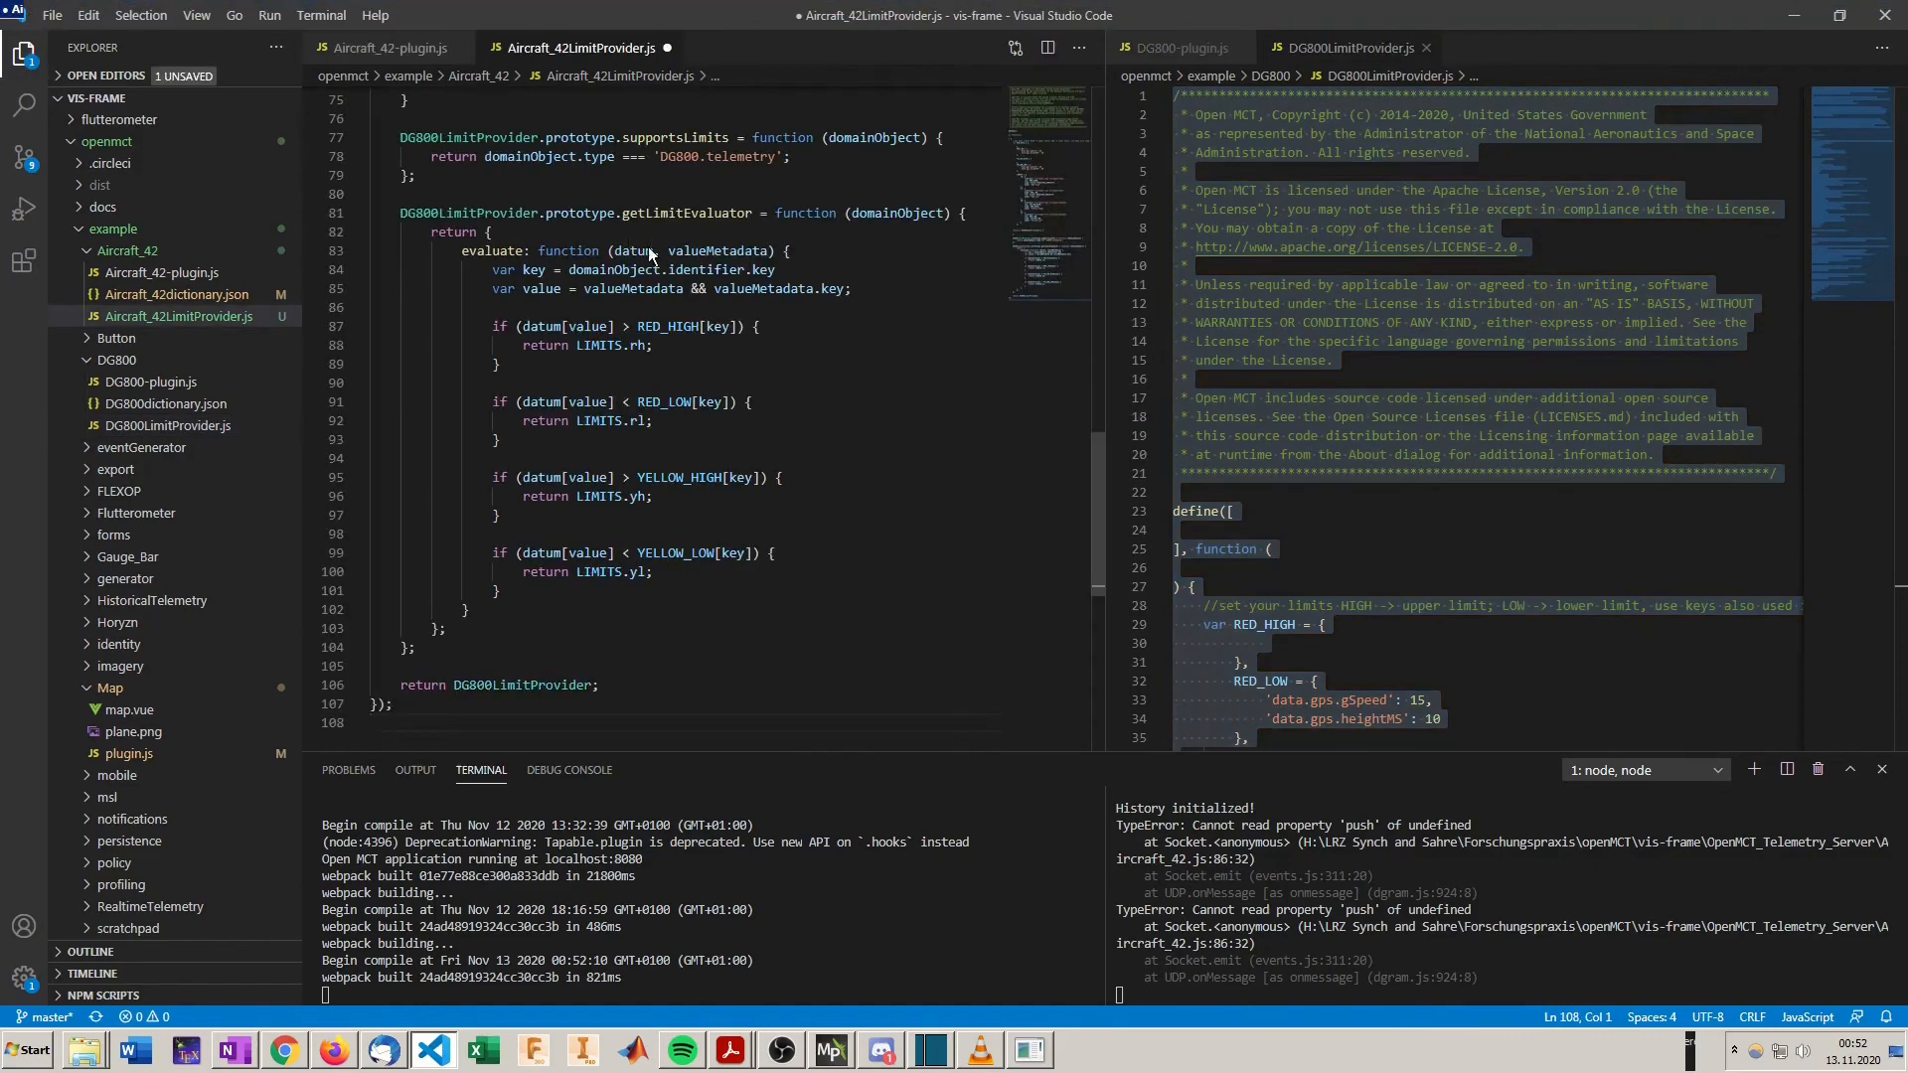
Step: Review the limit definitions in Aircraft_42LimitProvider.js and check the Aircraft_42 Mission Planner layout in Open MCT for comparison
scroll(650, 248, up, 10)
scroll(650, 247, up, 8)
scroll(656, 253, down, 19)
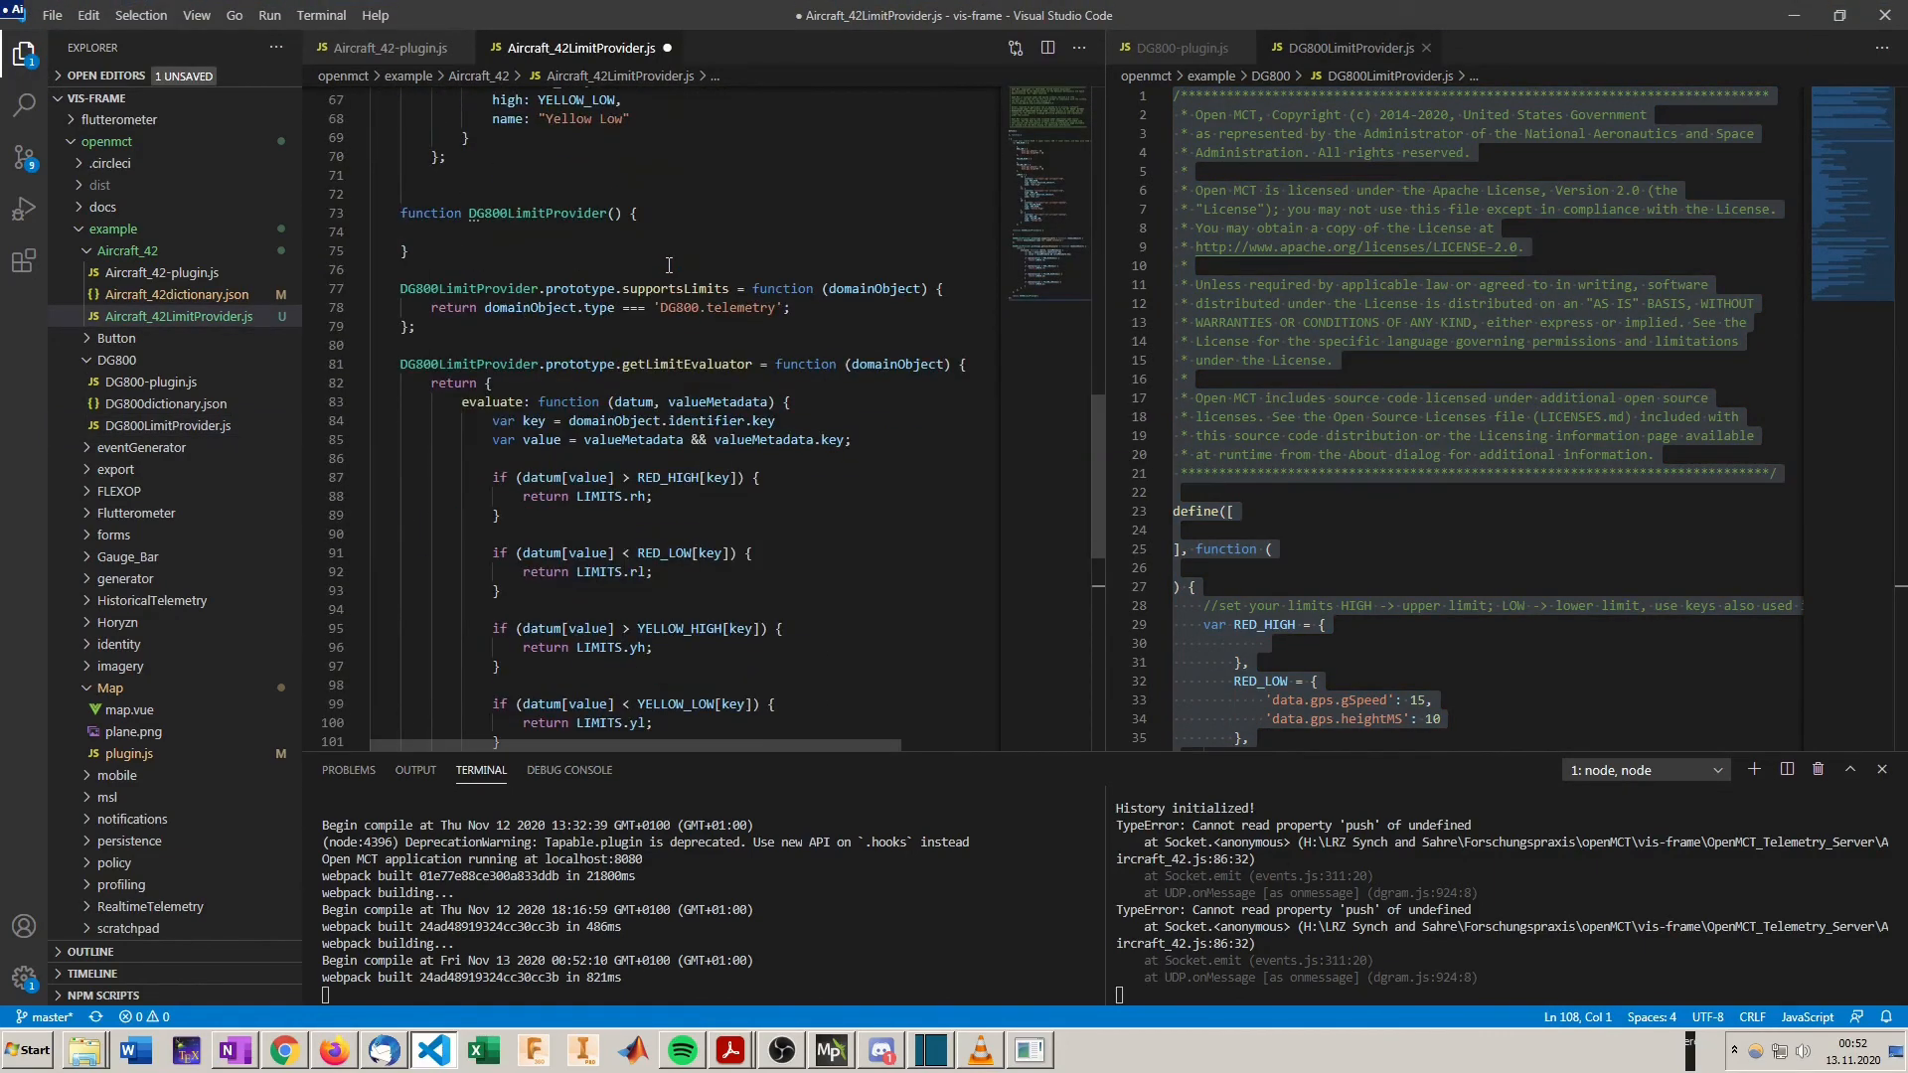
scroll(669, 265, up, 7)
scroll(669, 264, up, 11)
scroll(669, 265, down, 4)
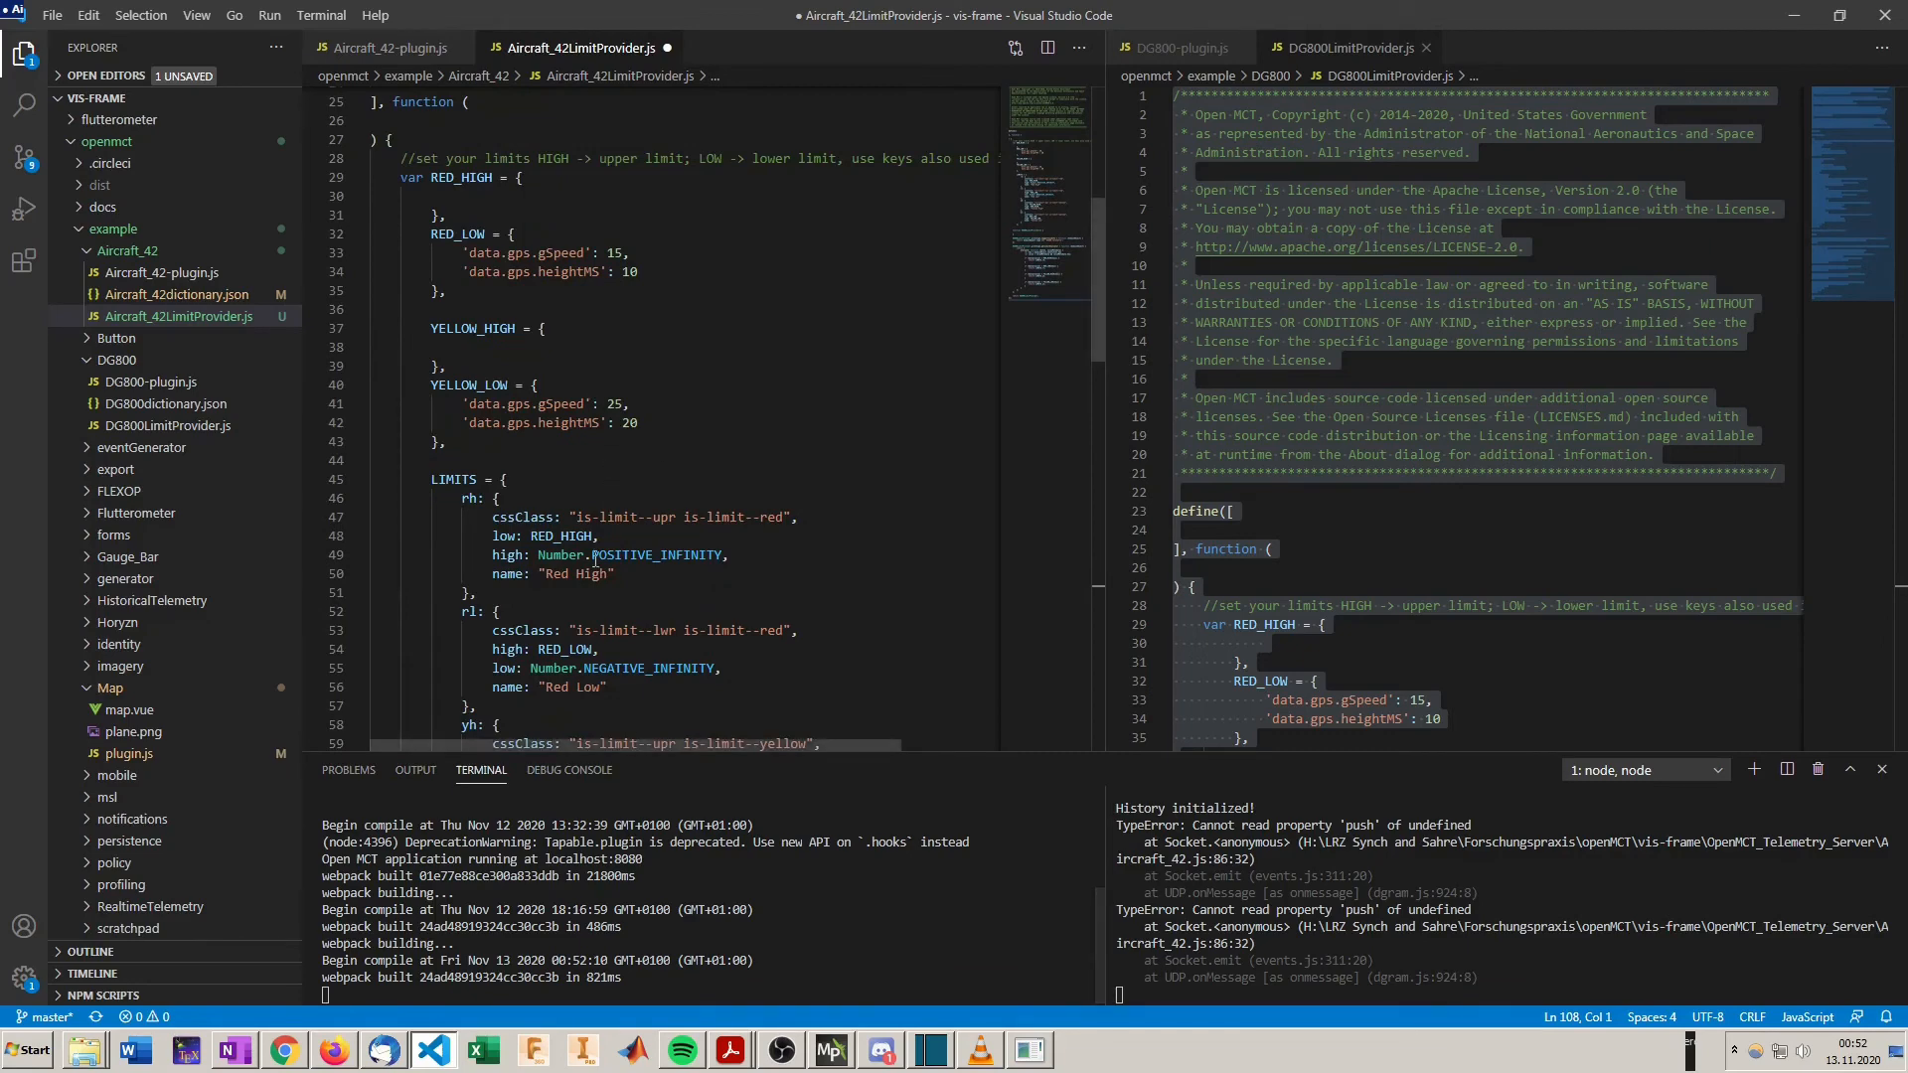
click(293, 1048)
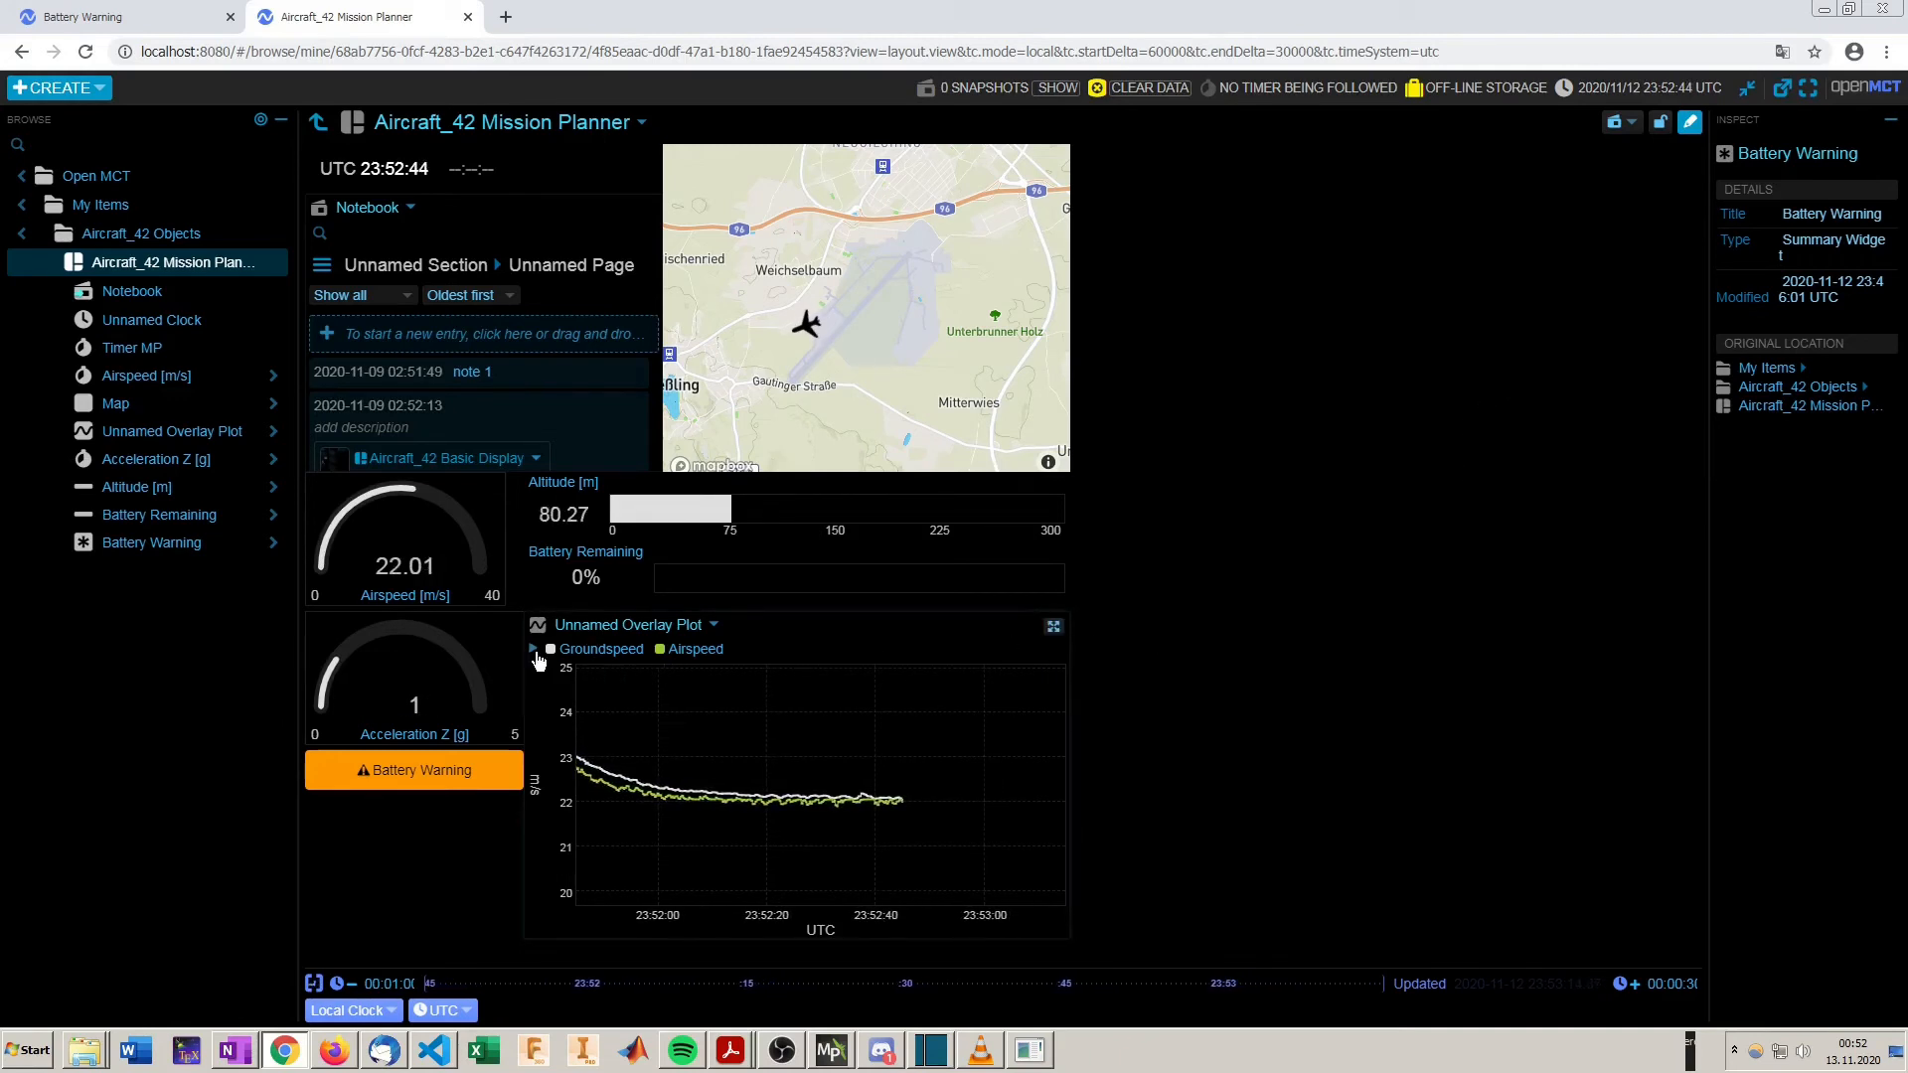
click(1823, 12)
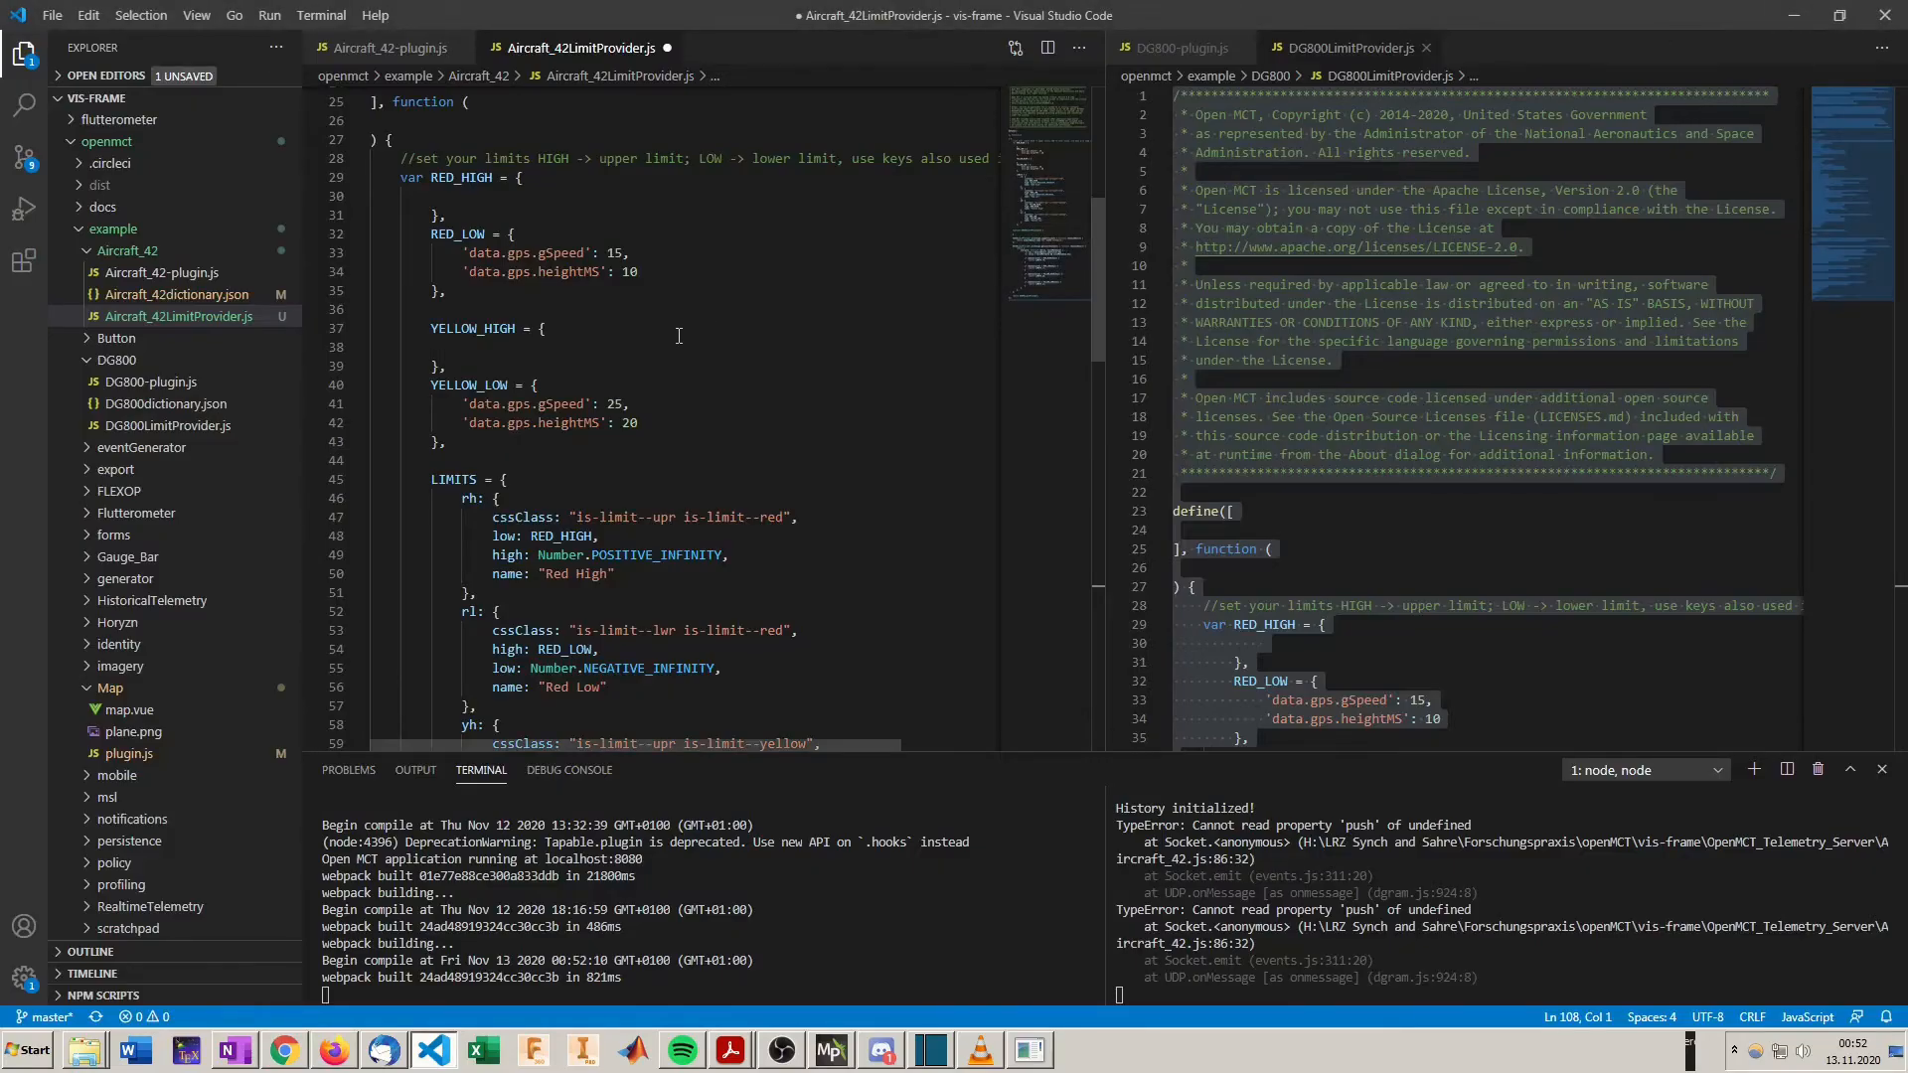
Step: Find the Airspeed measurement in Aircraft_42dictionary.json by searching for "speed" and copy its key airspeedVal
click(186, 296)
click(789, 341)
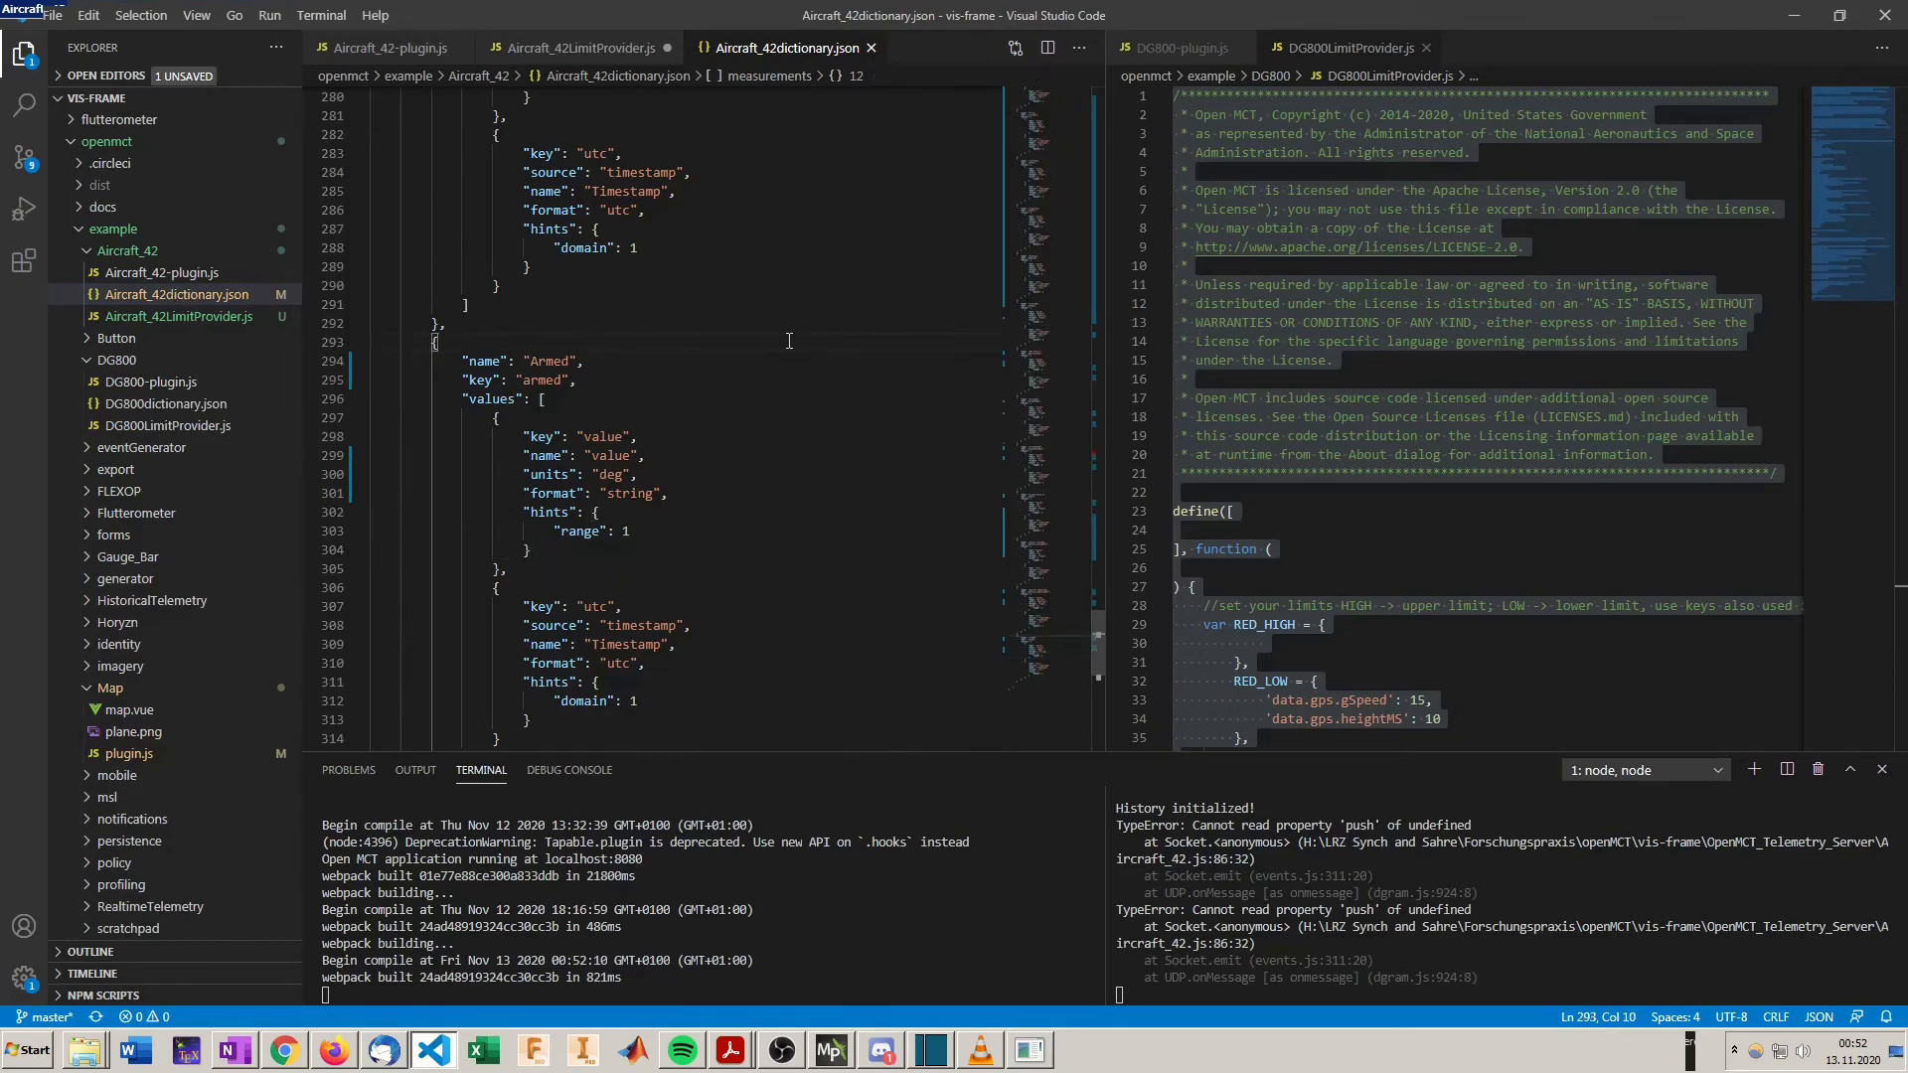
key(ctrl+f)
text(speed)
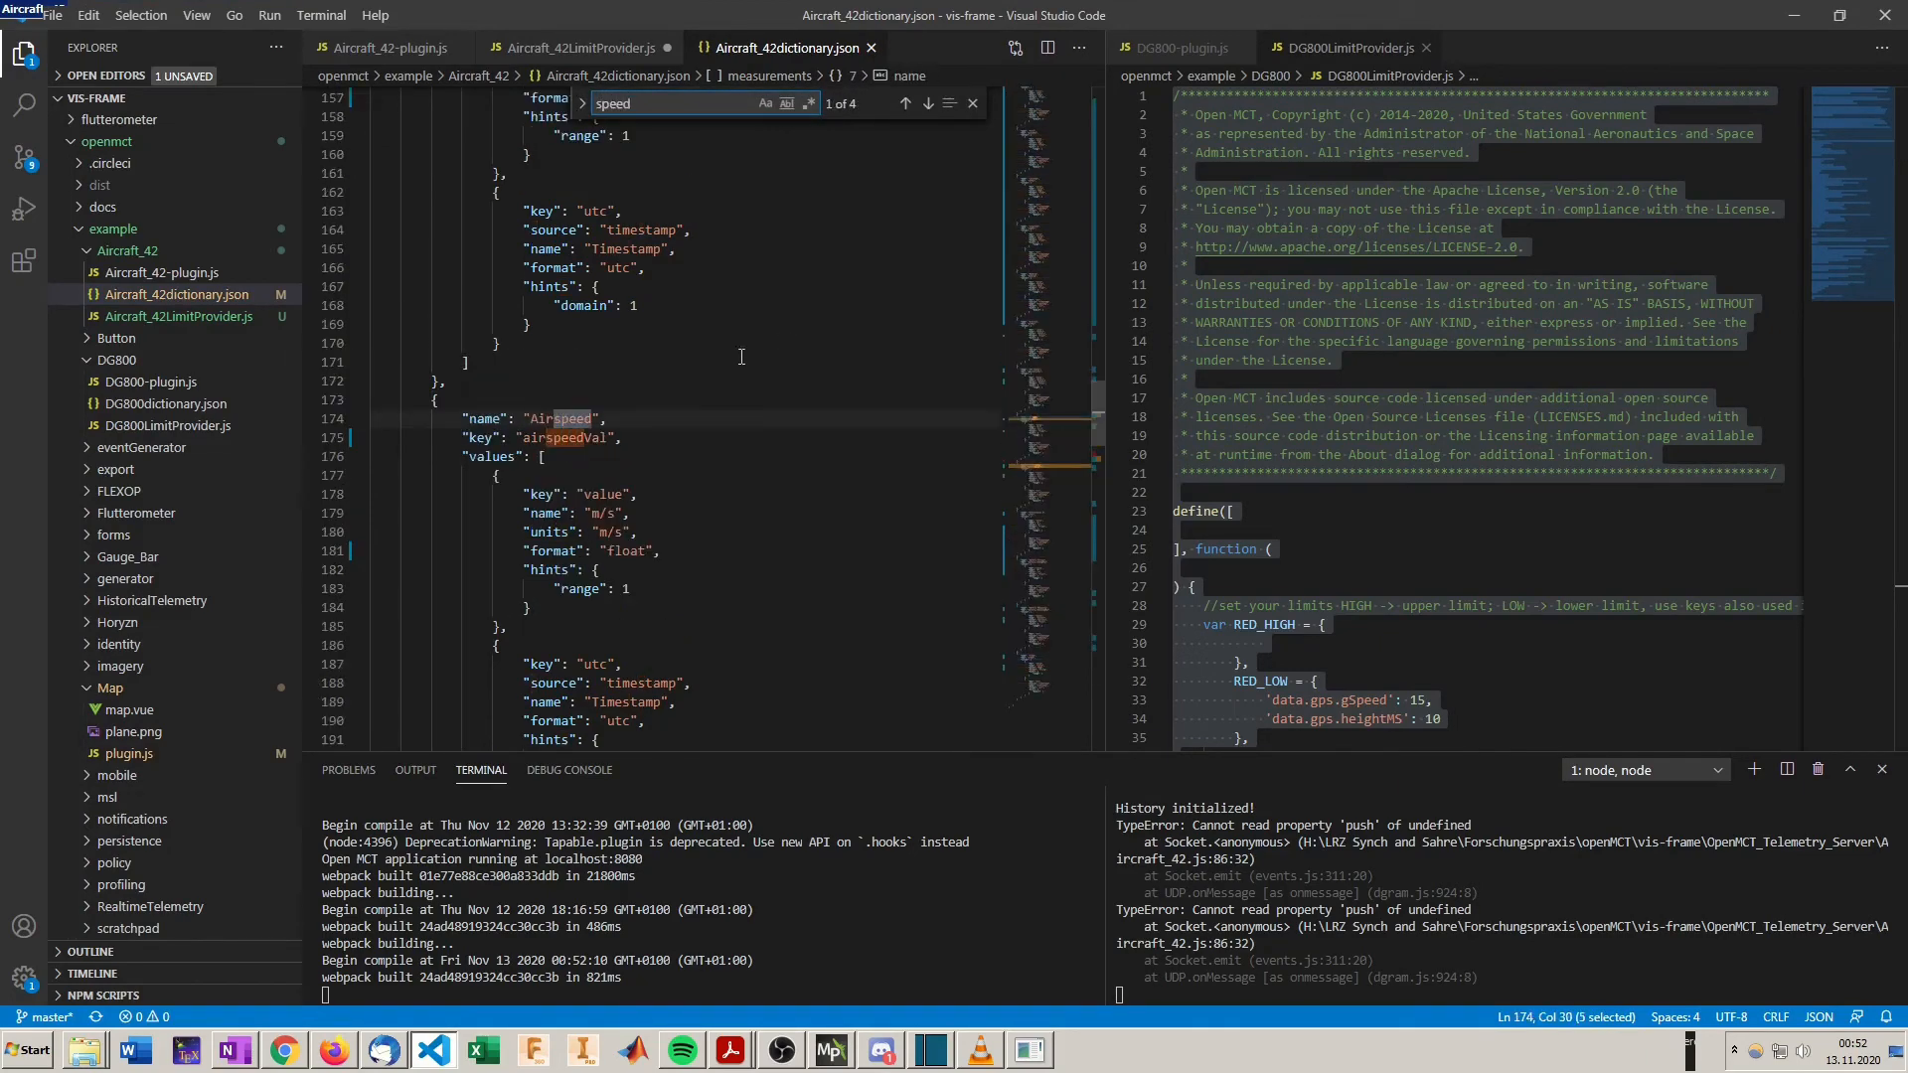
scroll(660, 412, down, 1)
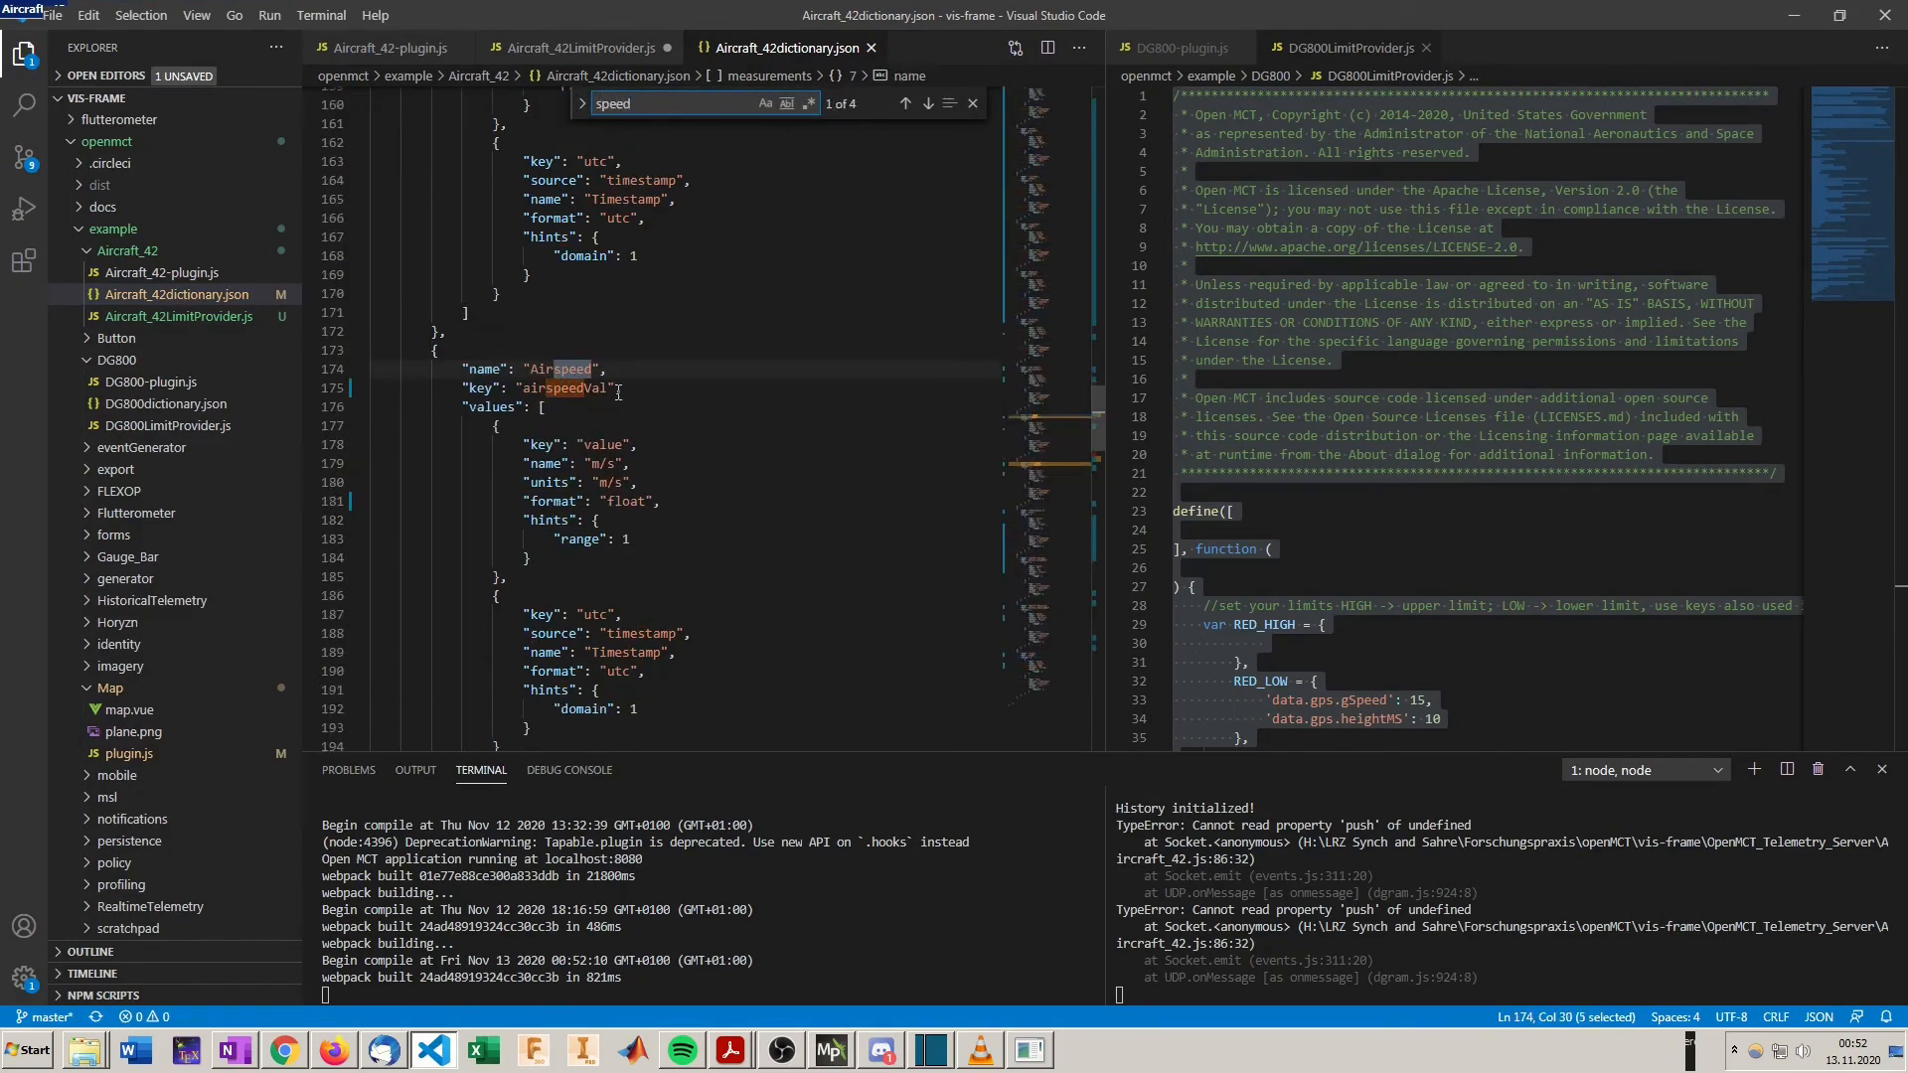
drag(610, 389, 527, 388)
key(ctrl+c)
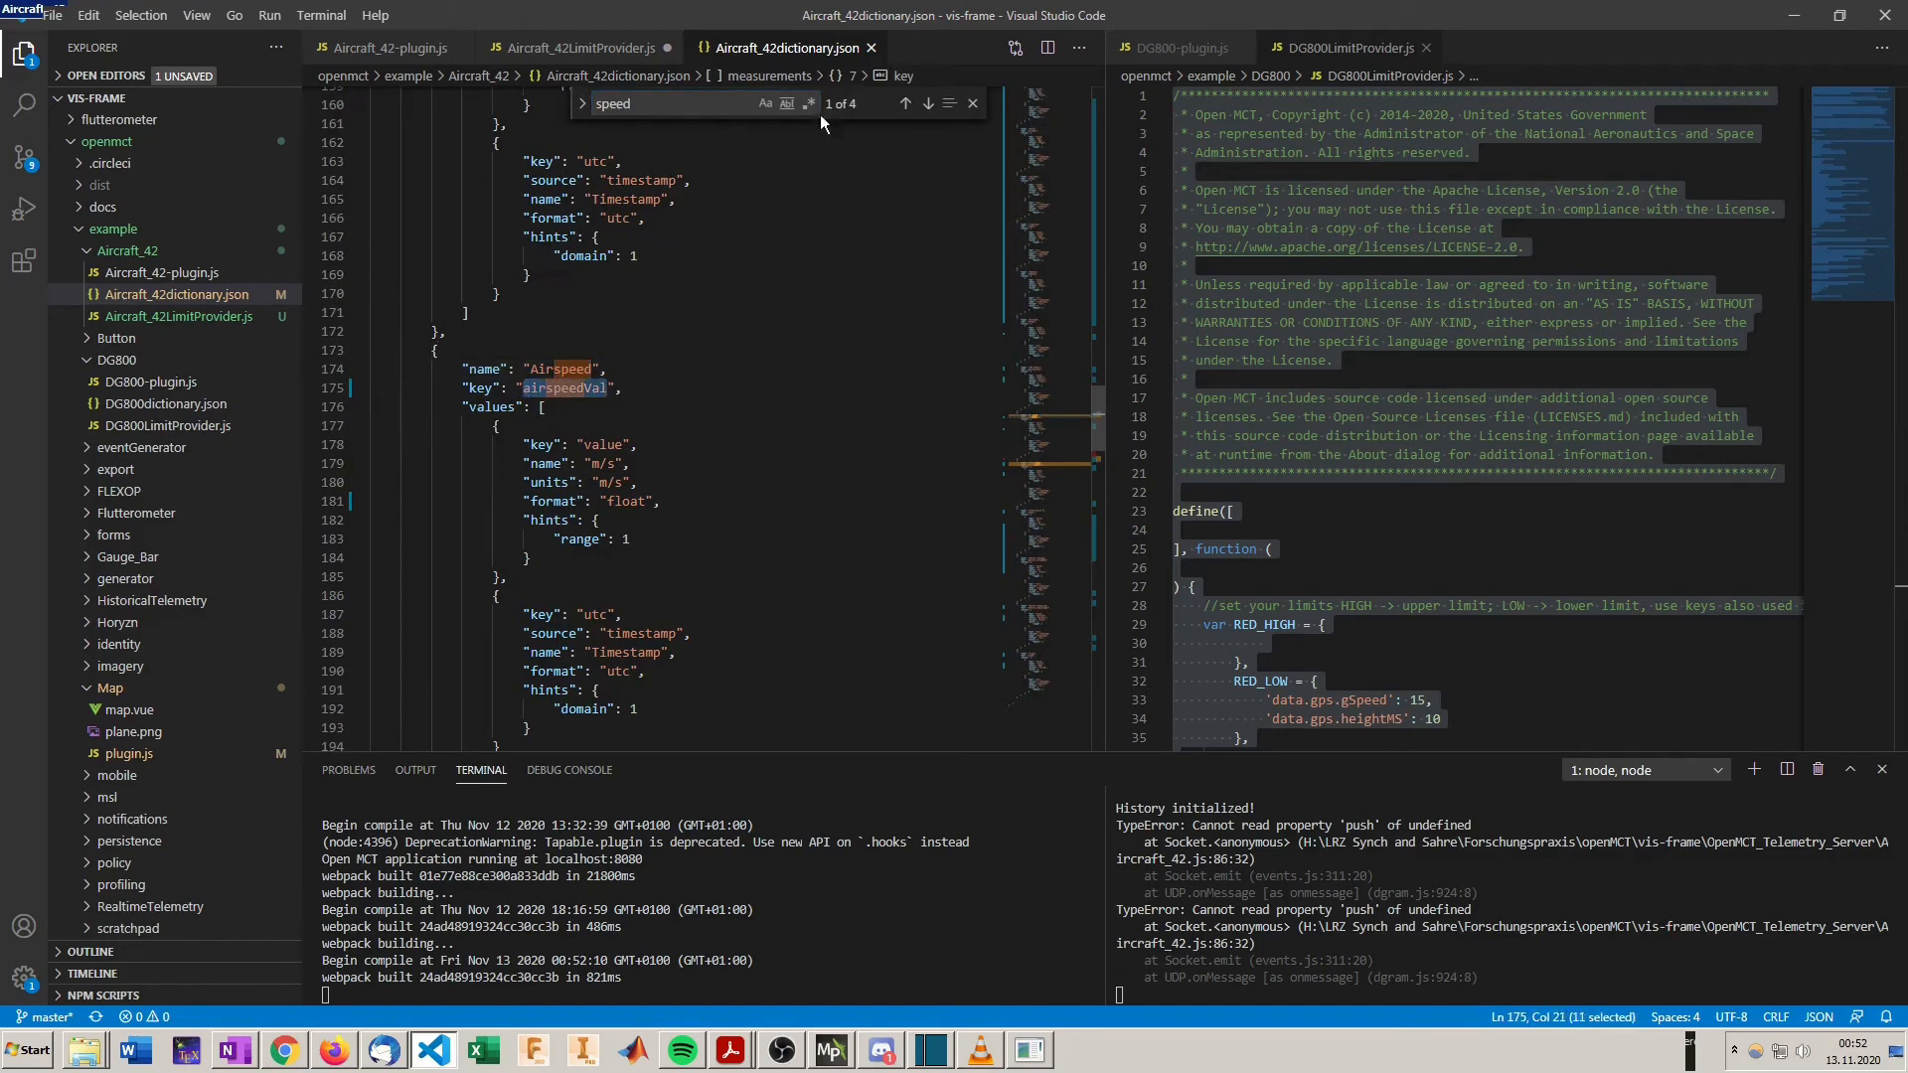
Step: Replace the data.gps.gSpeed key with airspeedVal in both RED_LOW and YELLOW_LOW of Aircraft_42LimitProvider.js
click(581, 48)
click(584, 253)
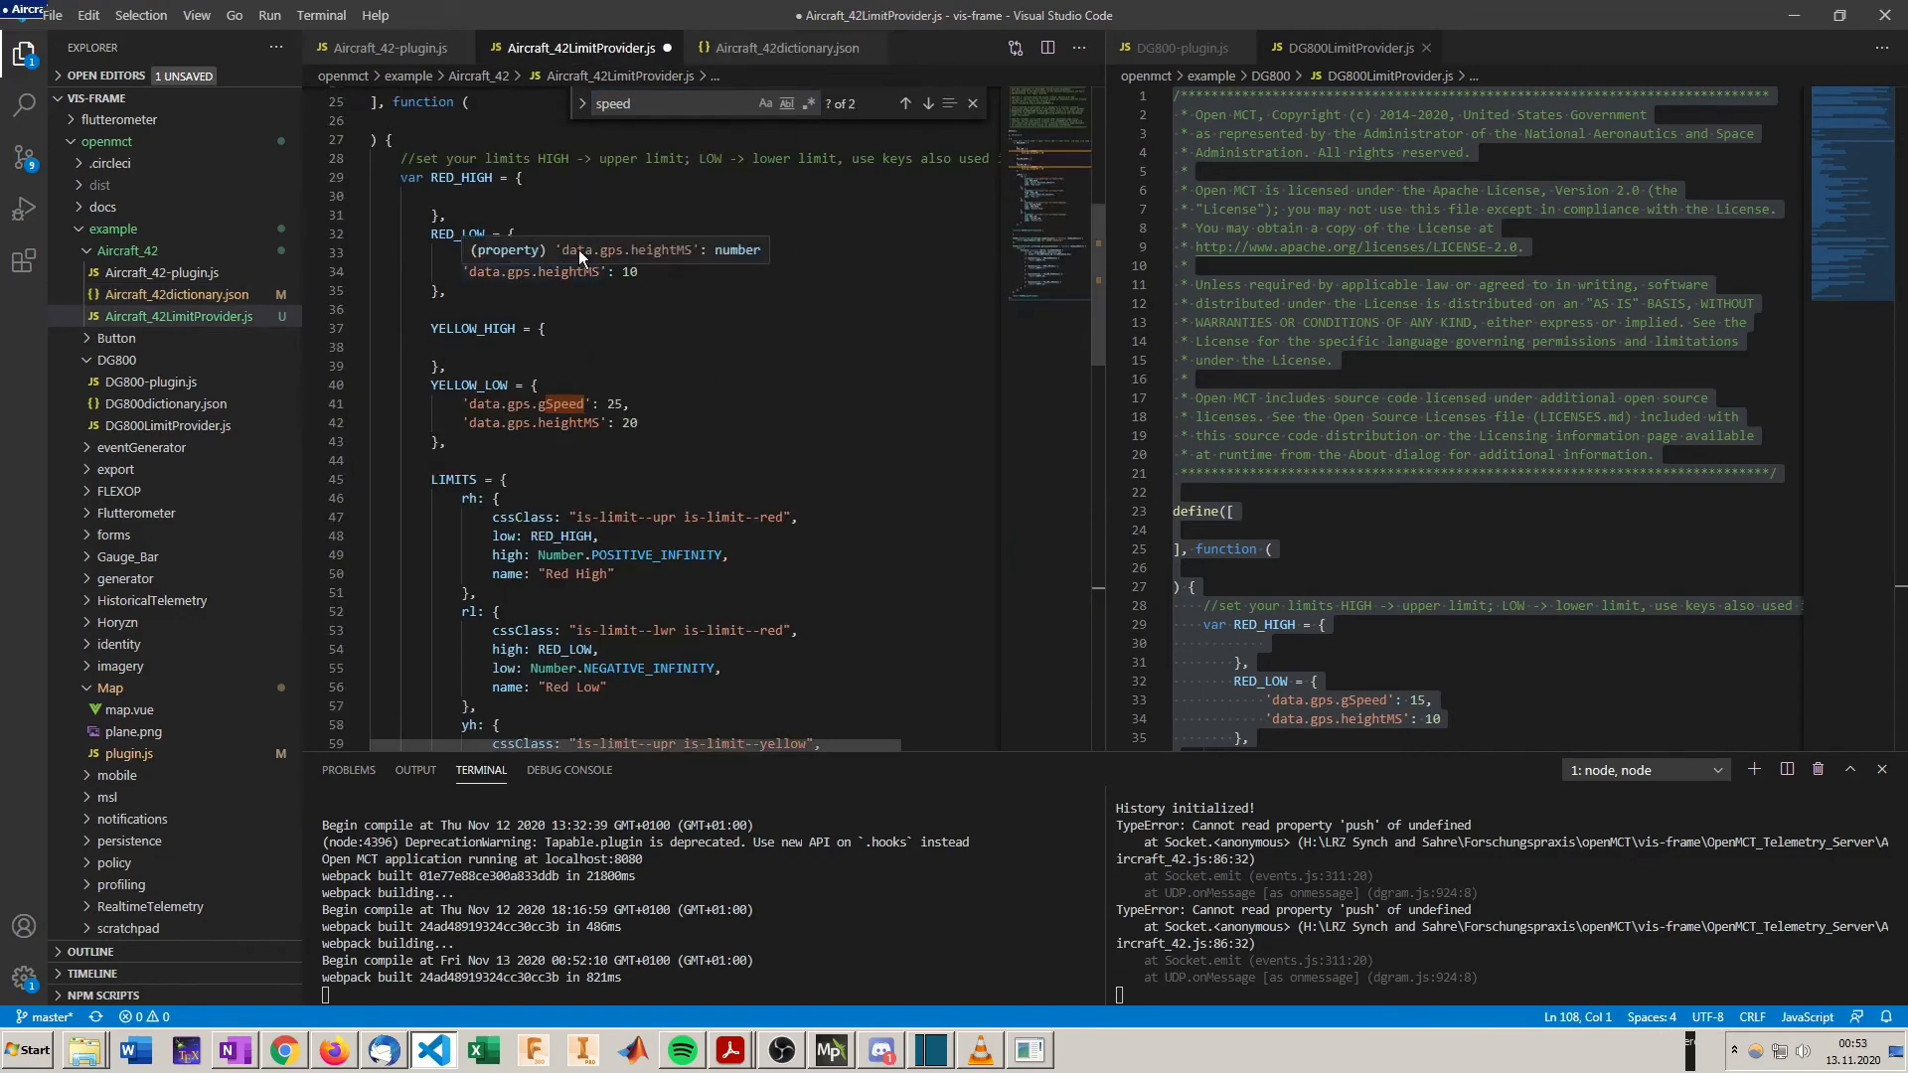
drag(584, 253, 471, 253)
key(ctrl+v)
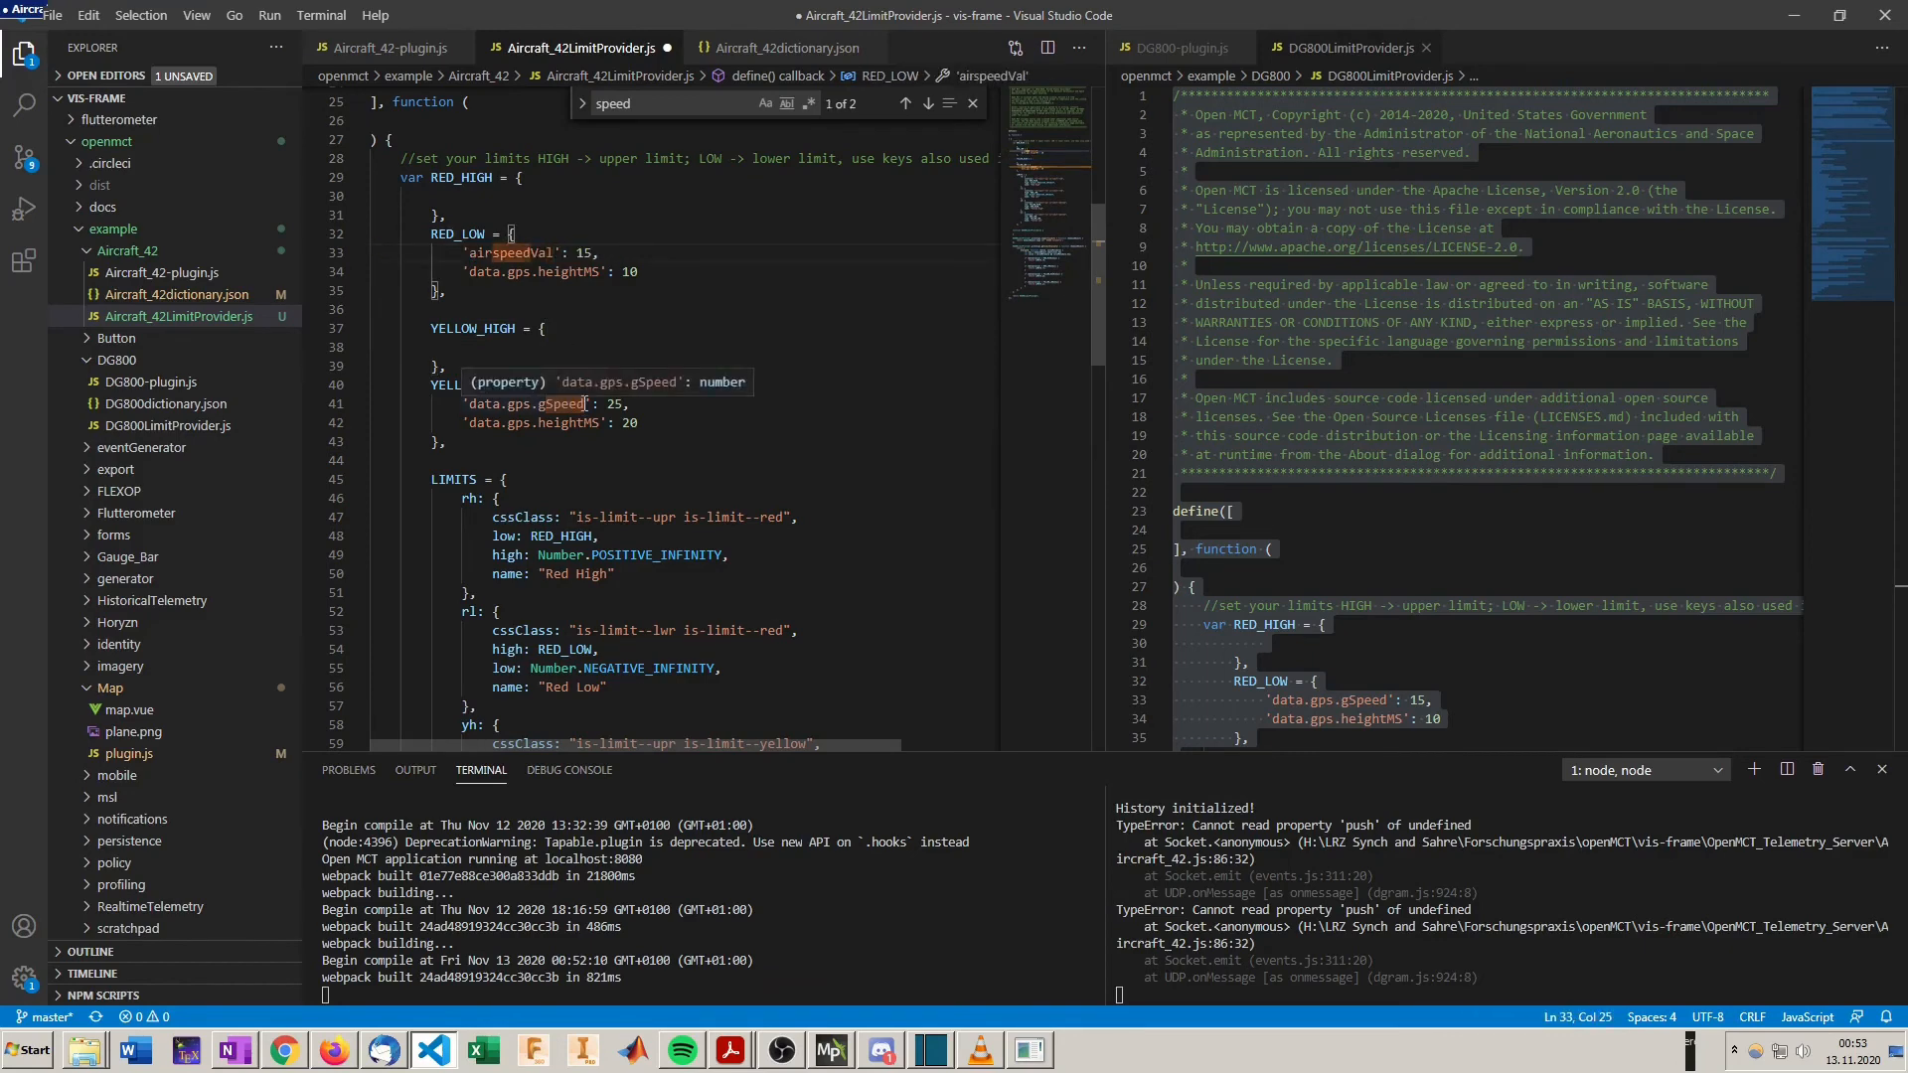
drag(585, 403, 469, 403)
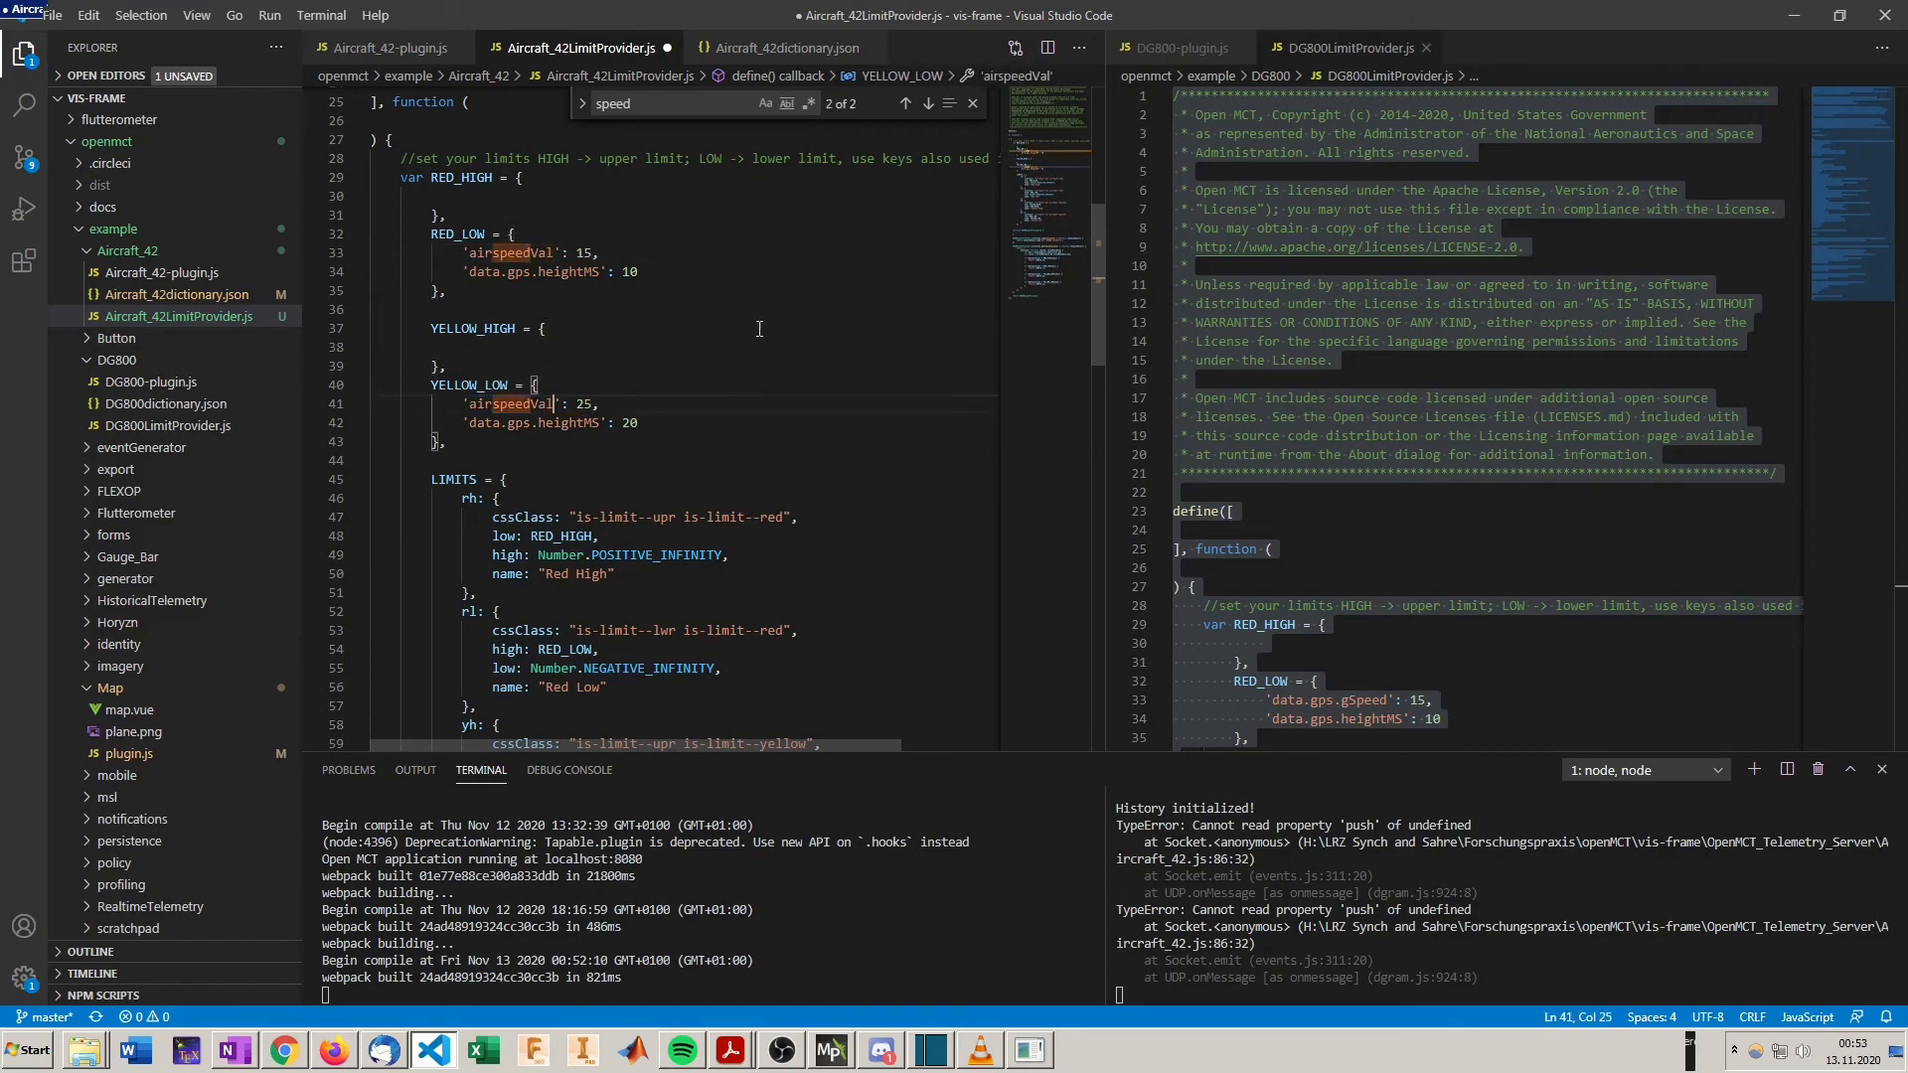
Step: Find the Groundspeed measurement in Aircraft_42dictionary.json and copy its key groundspeedVal
key(ctrl+Tab)
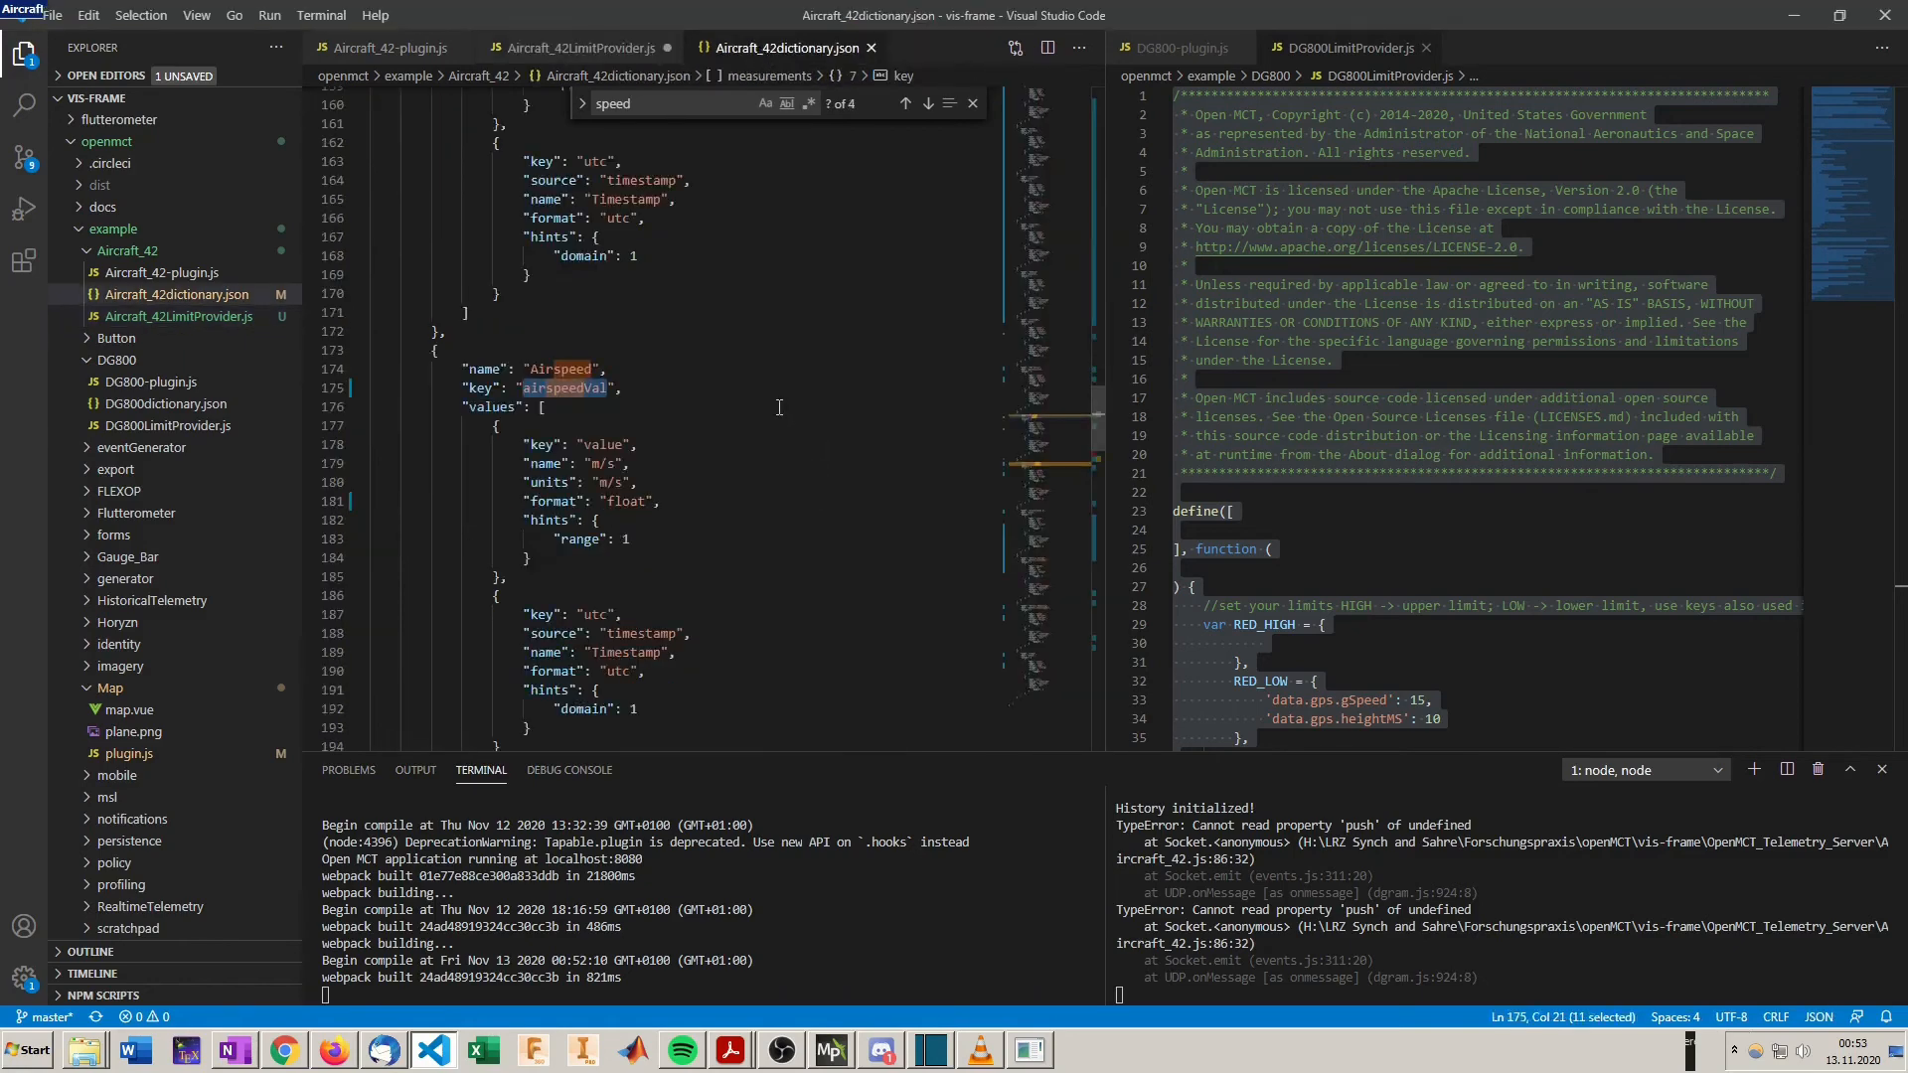
click(927, 104)
click(927, 104)
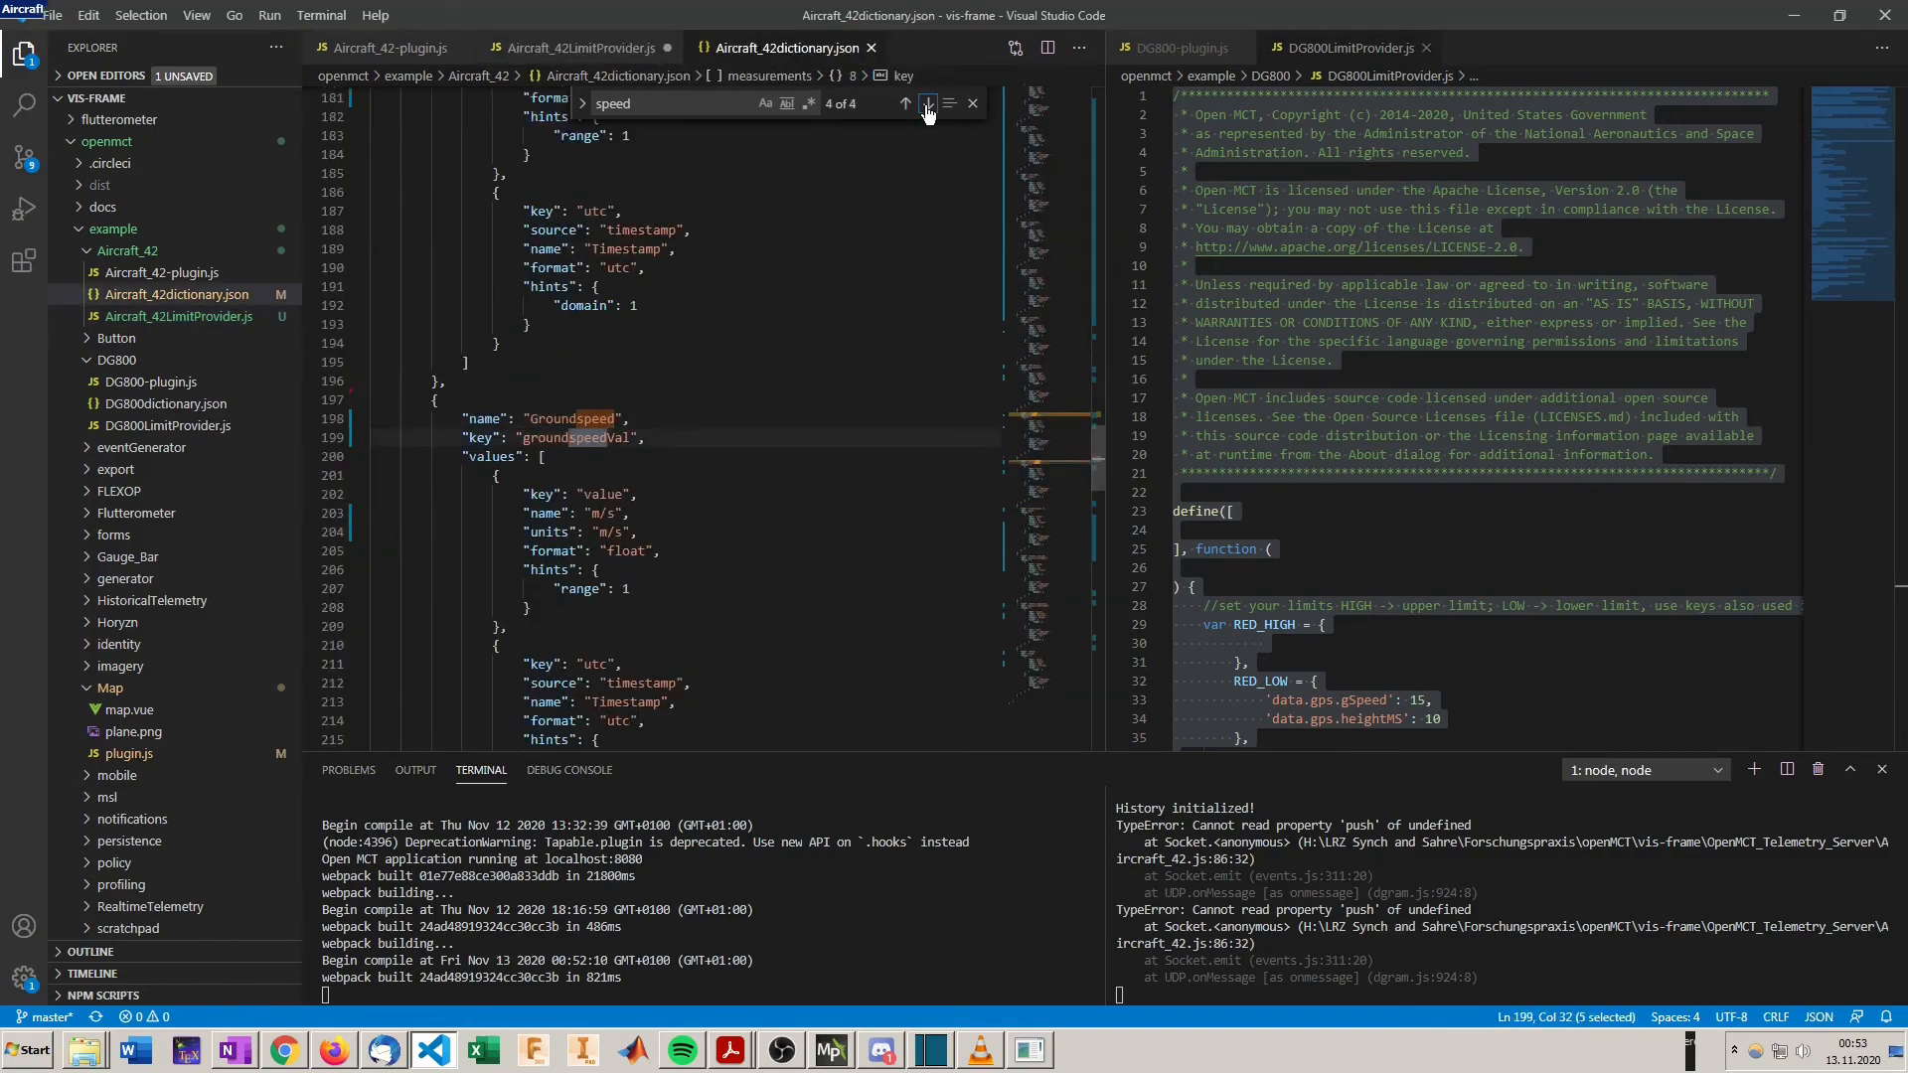
drag(632, 438, 523, 439)
key(ctrl+c)
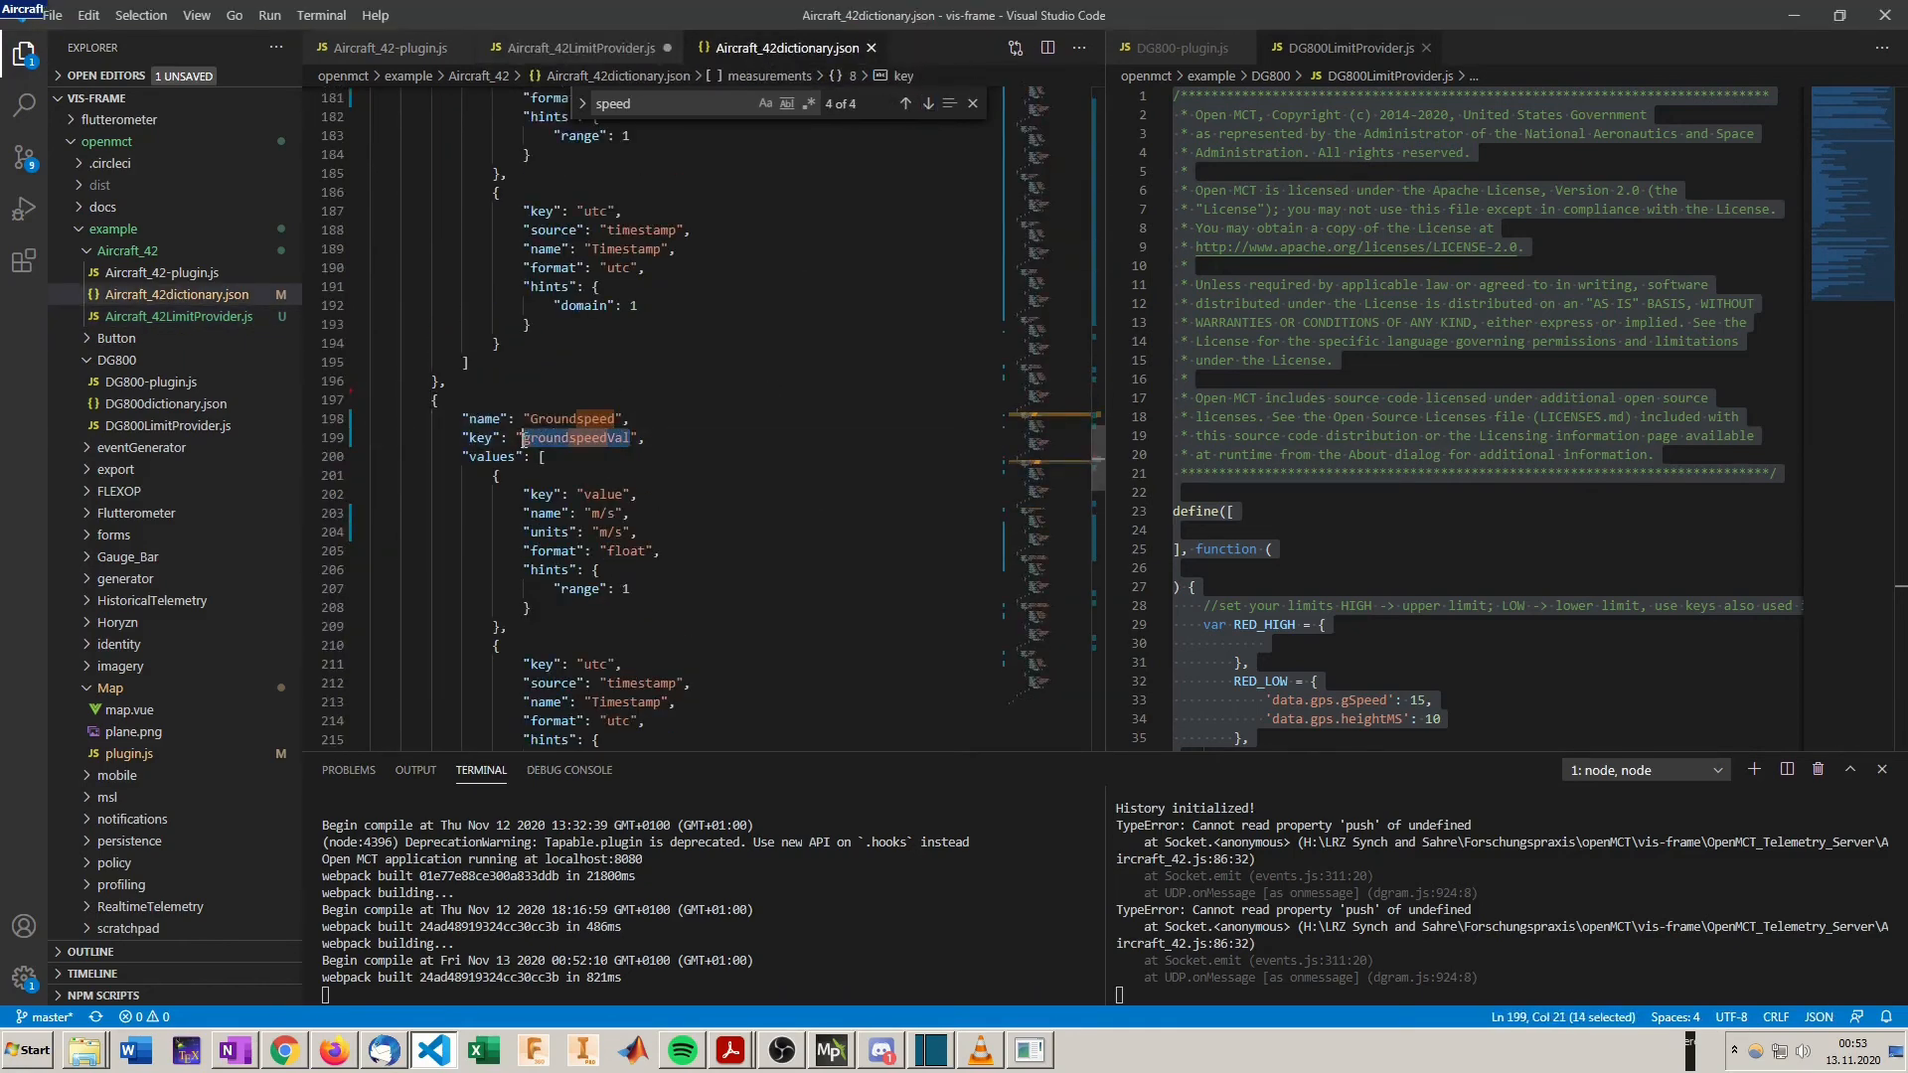
Step: Replace the data.gps.heightMS key with groundspeedVal in both RED_LOW and YELLOW_LOW of Aircraft_42LimitProvider.js
key(ctrl+Tab)
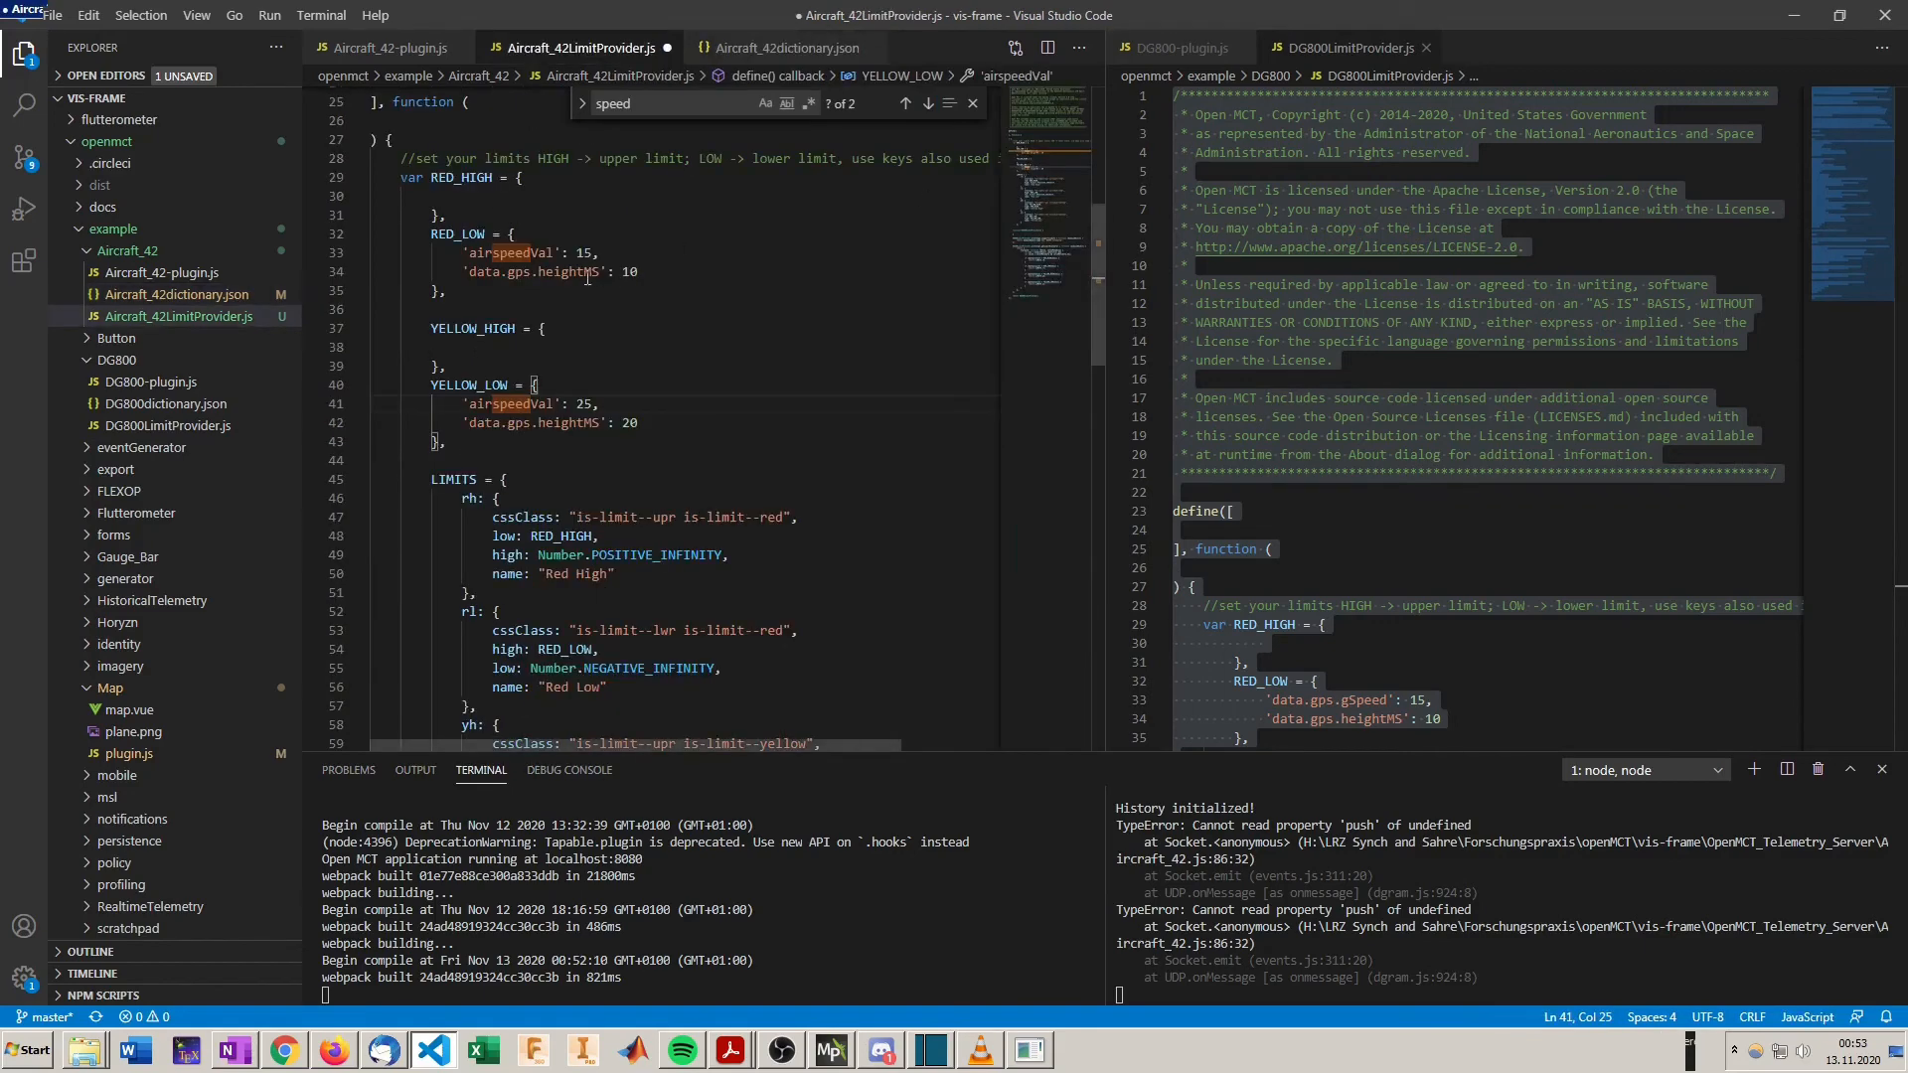
drag(599, 276, 472, 277)
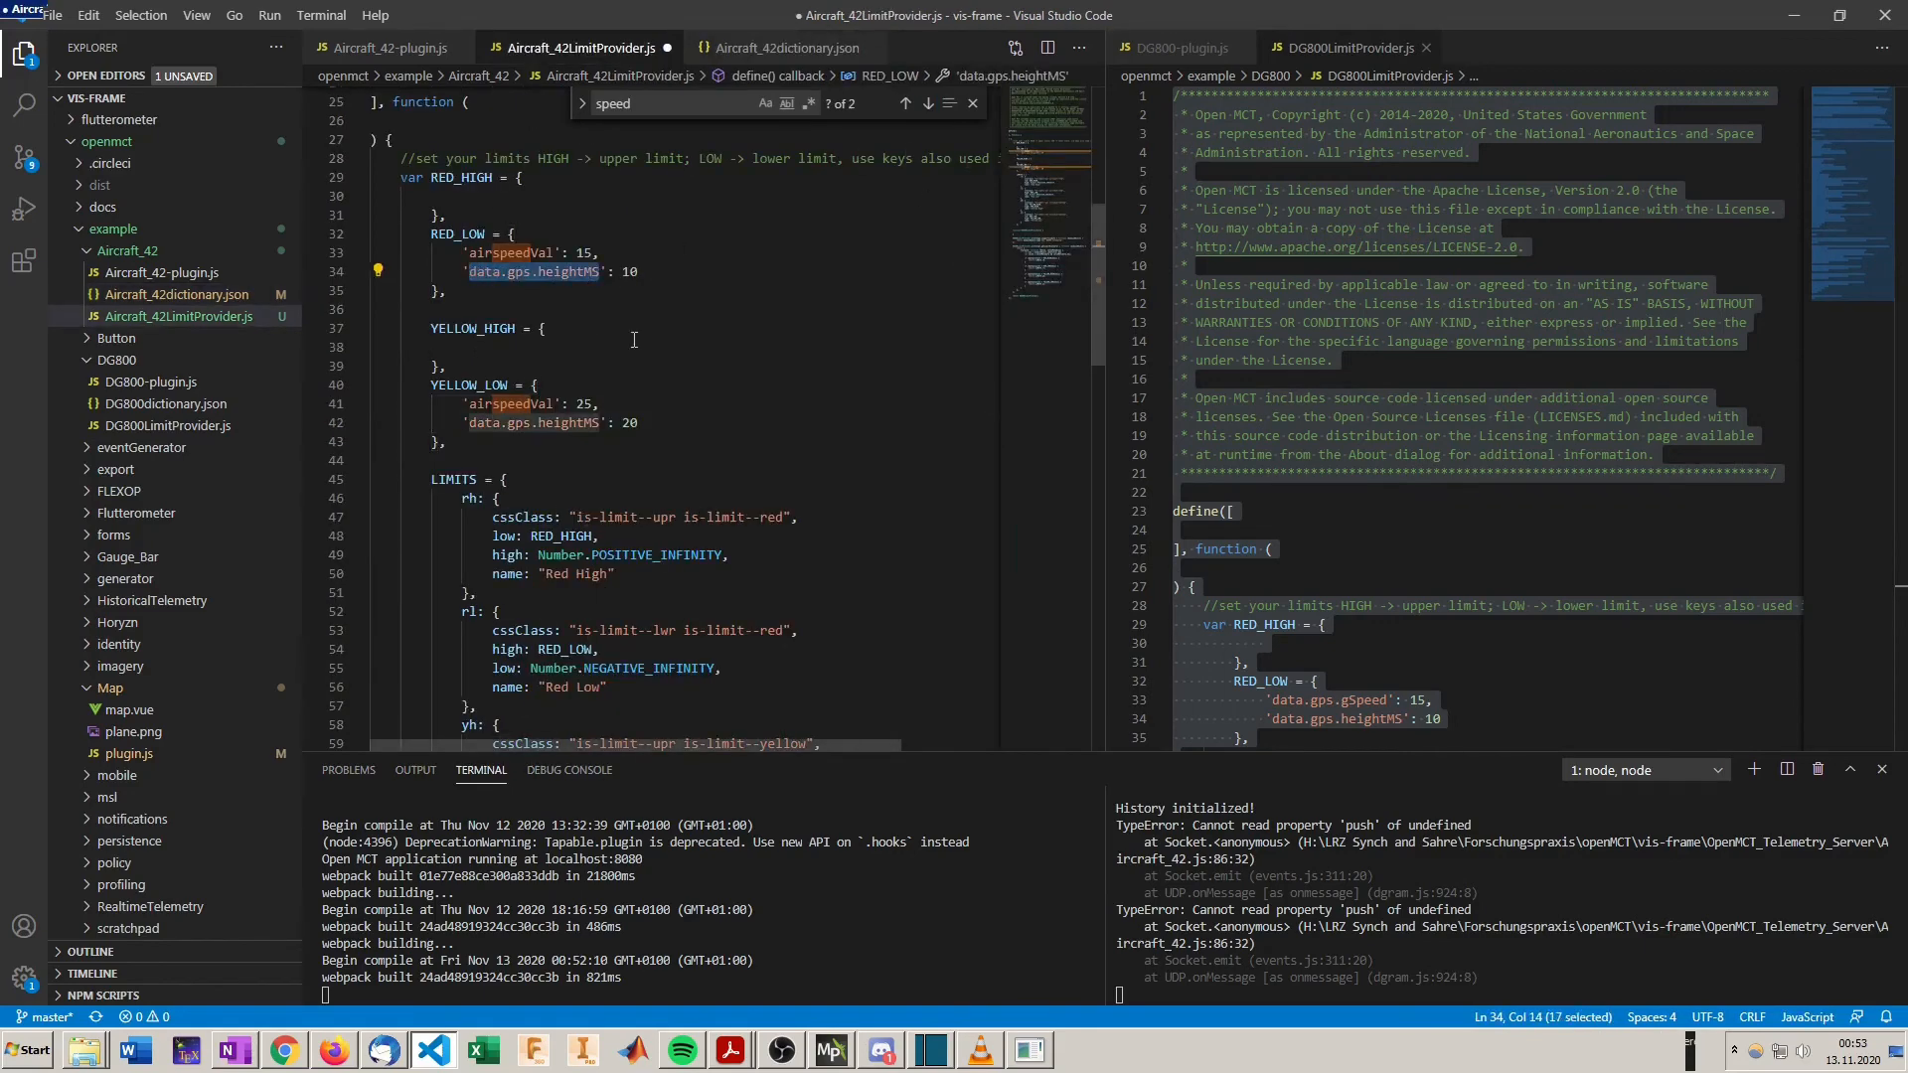
key(ctrl+v)
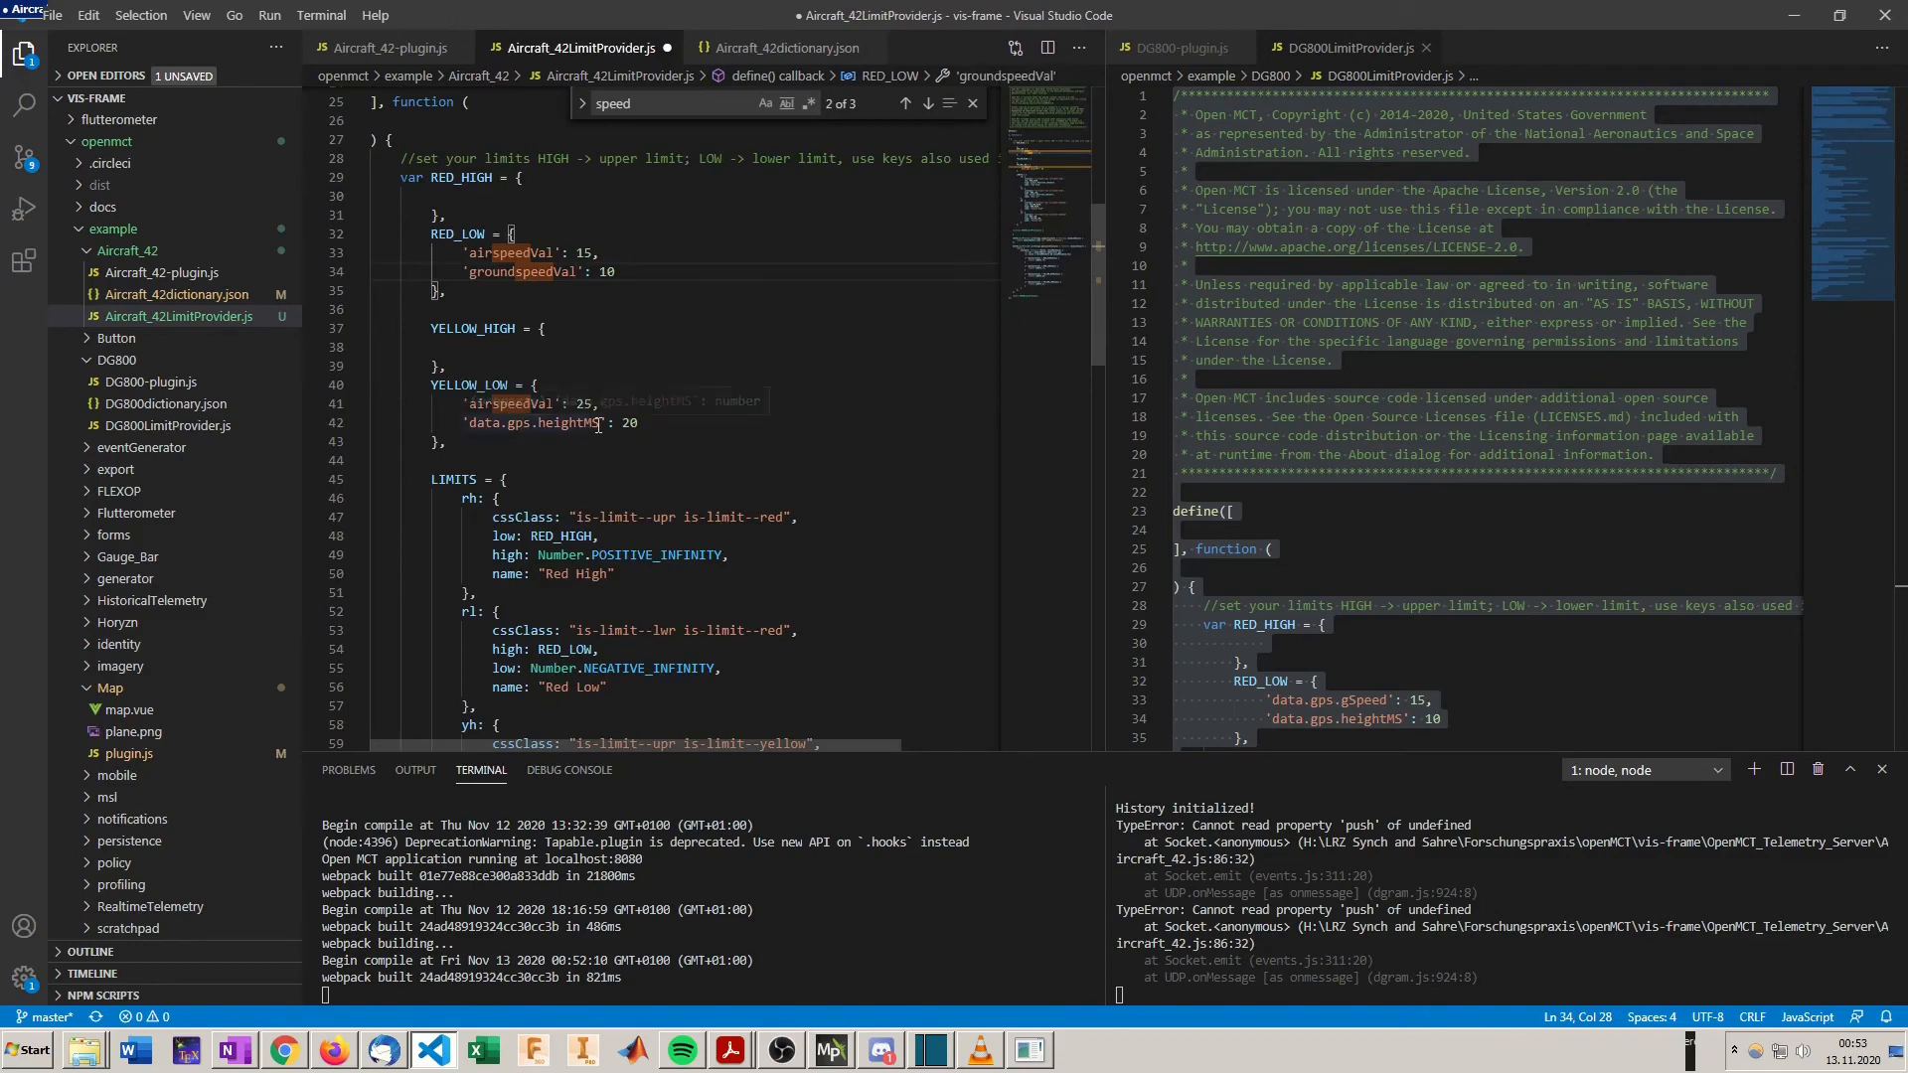
drag(599, 424, 467, 425)
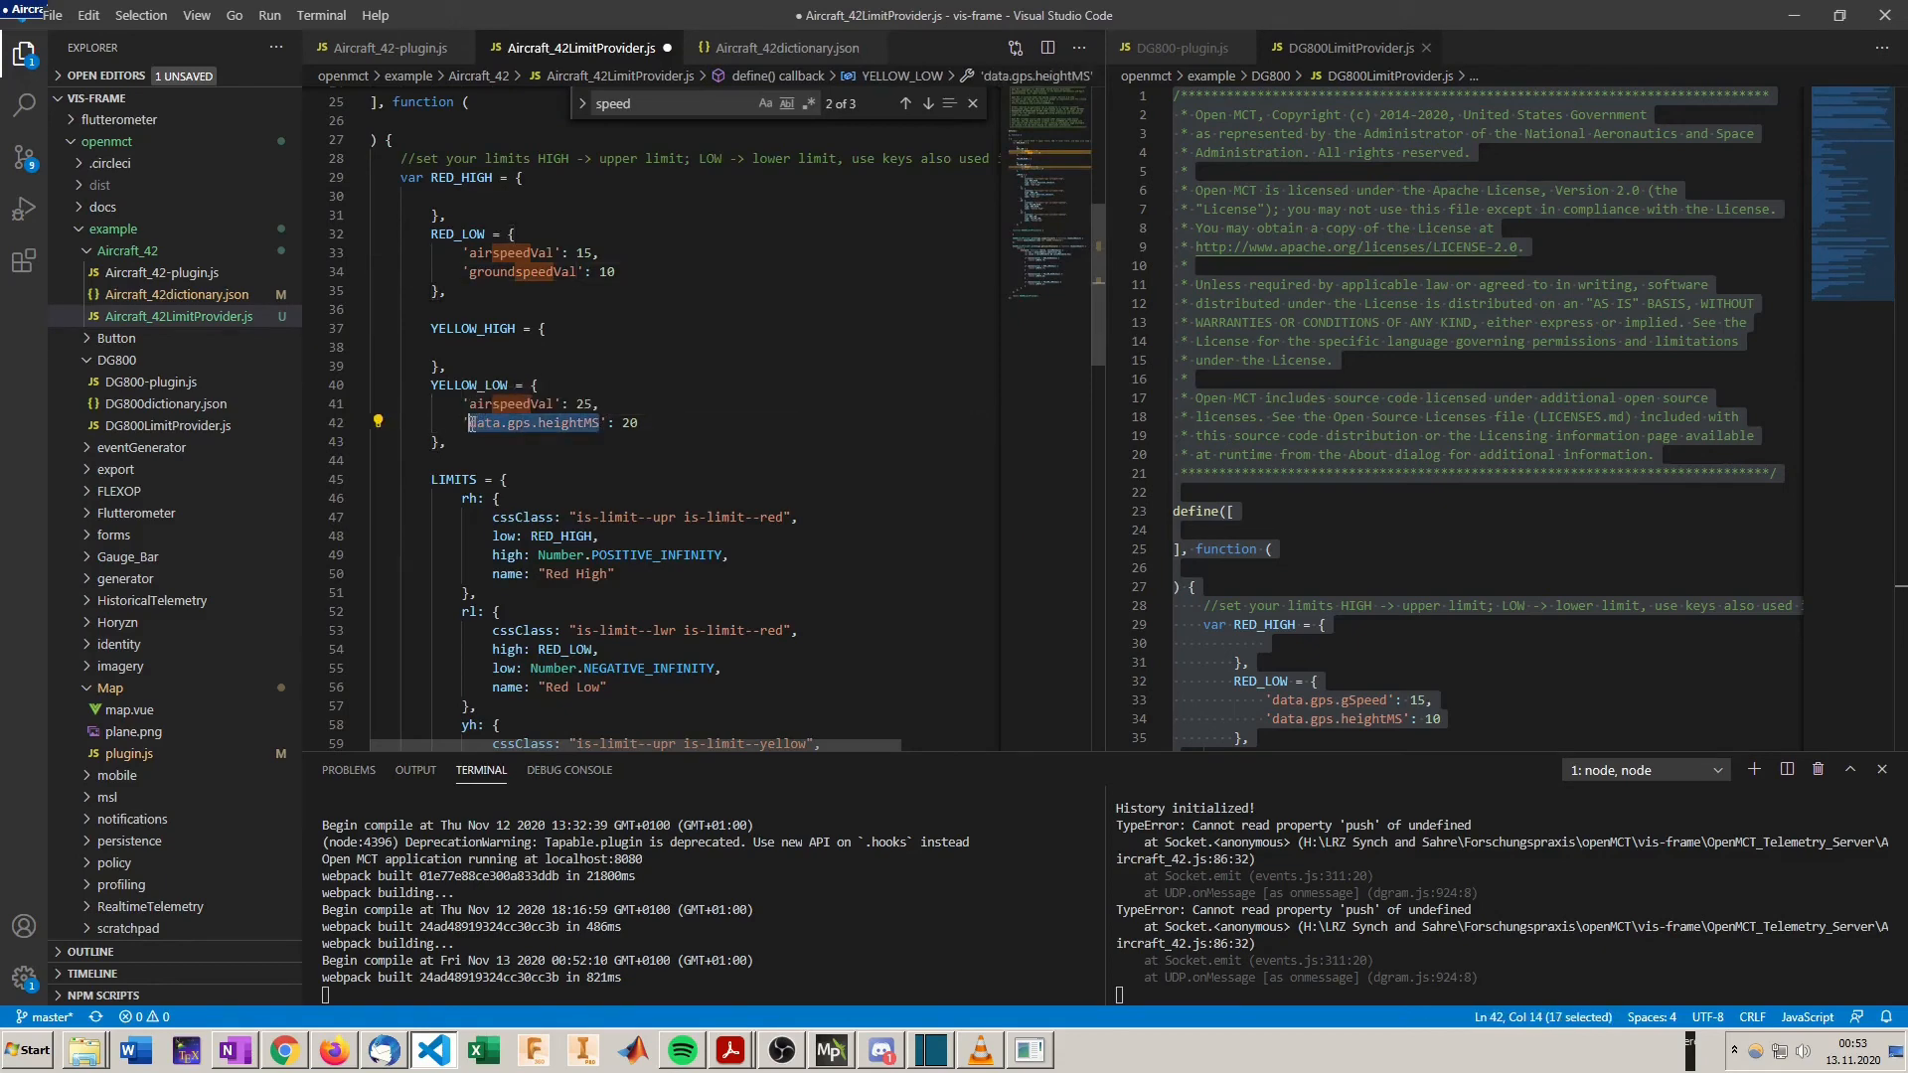
key(ctrl+v)
click(591, 253)
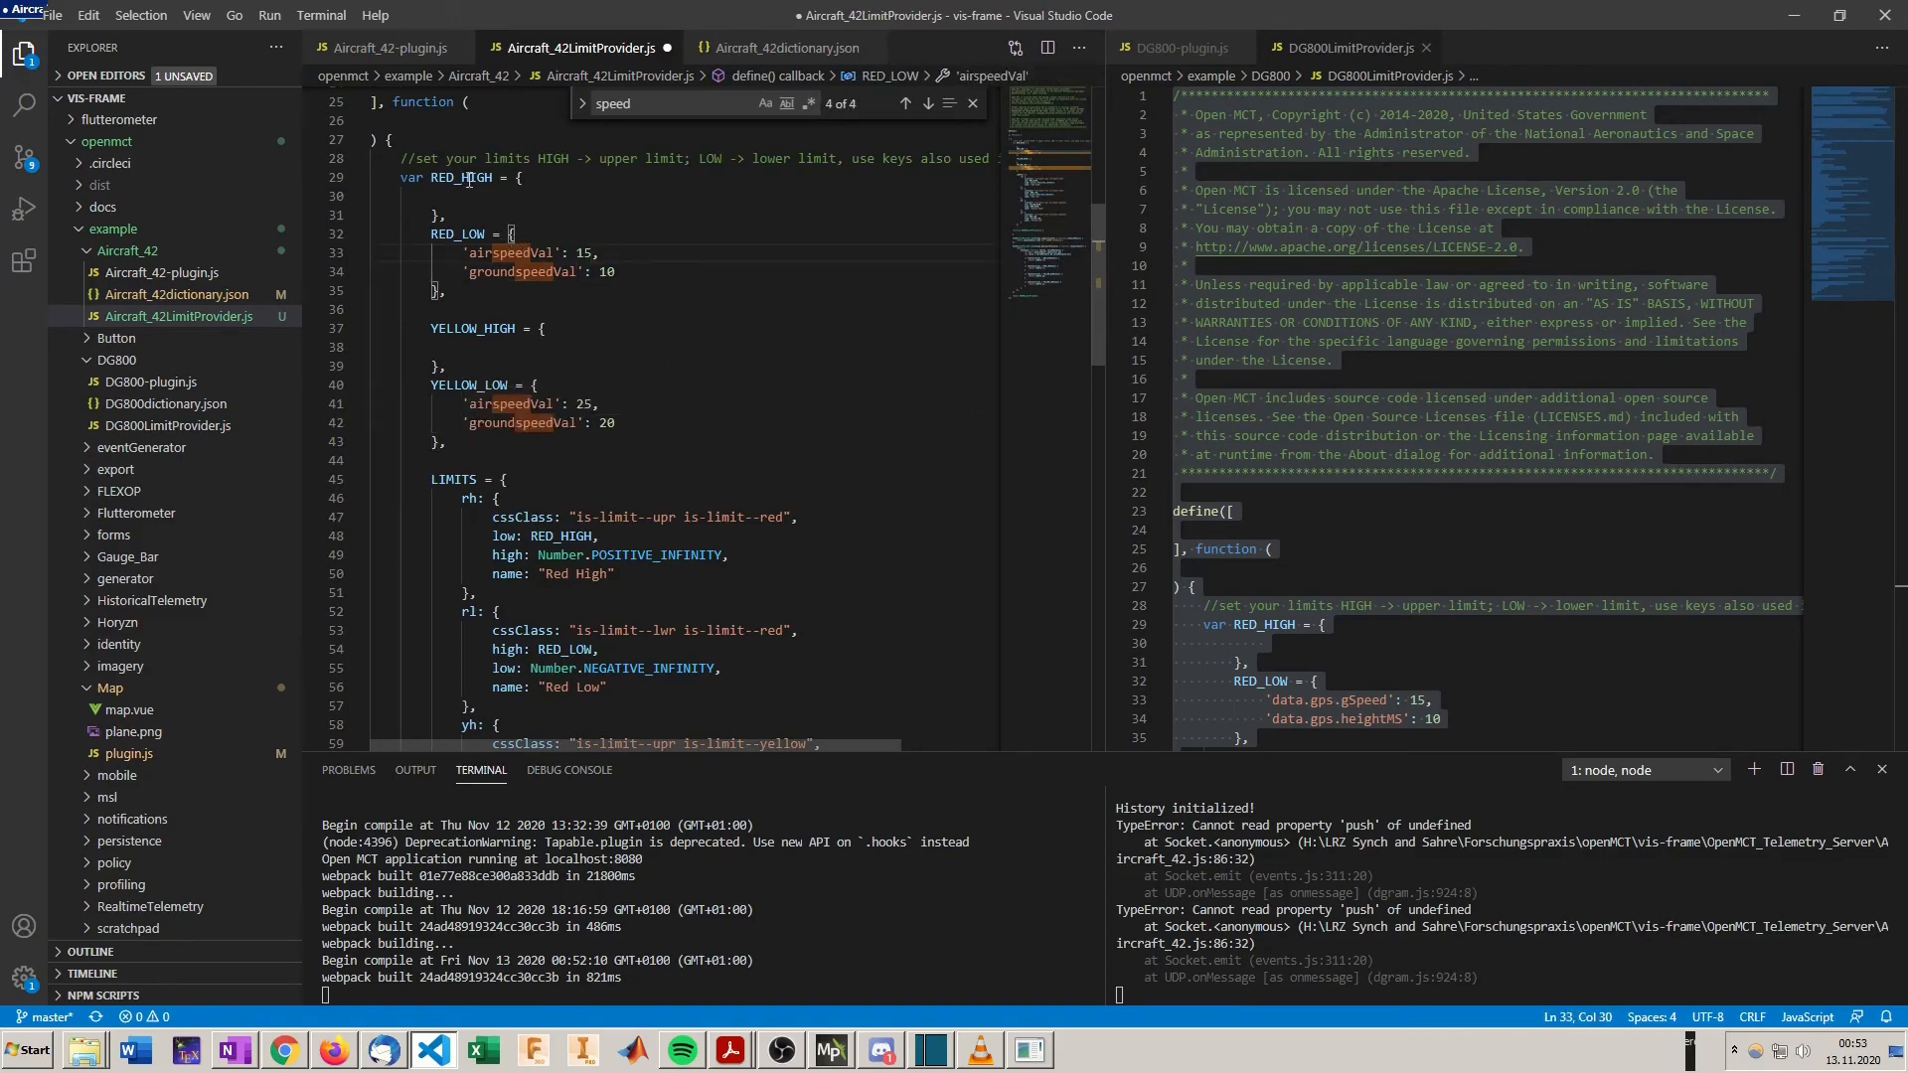
click(469, 180)
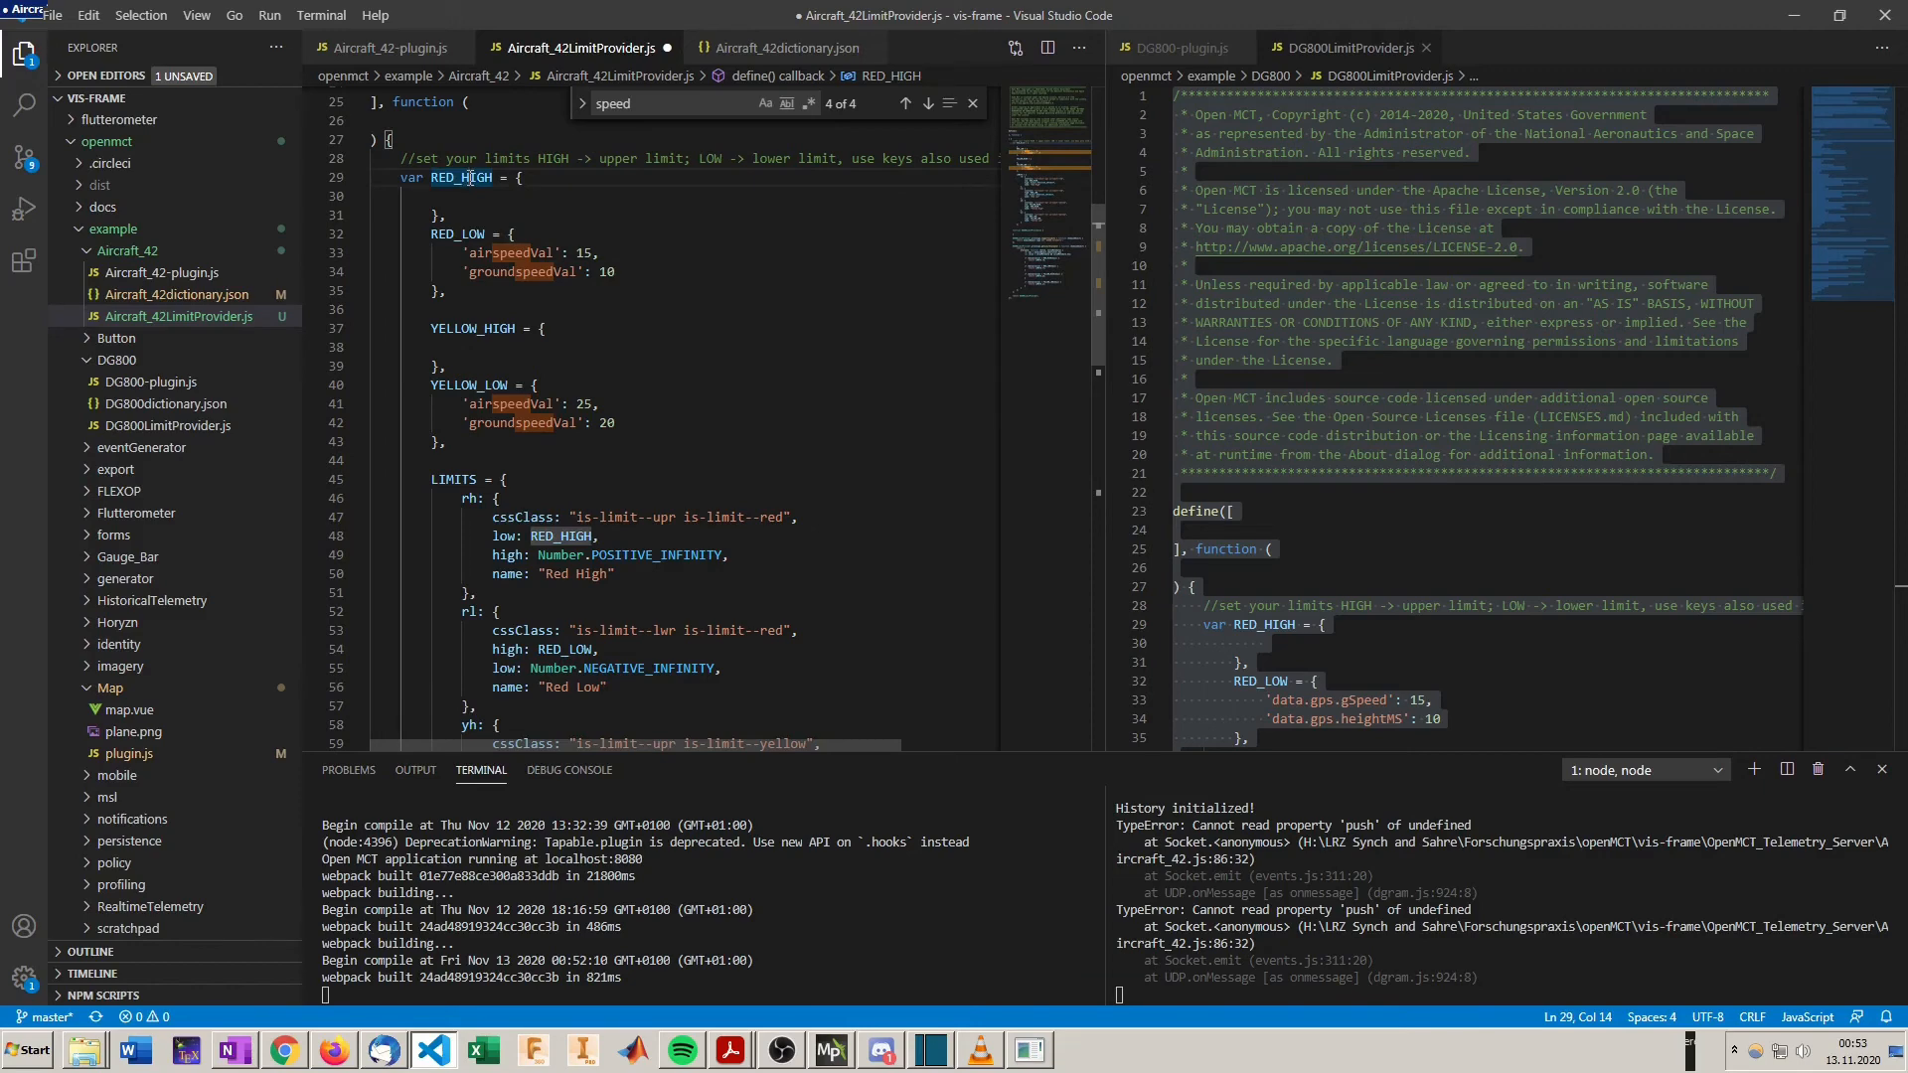
click(462, 234)
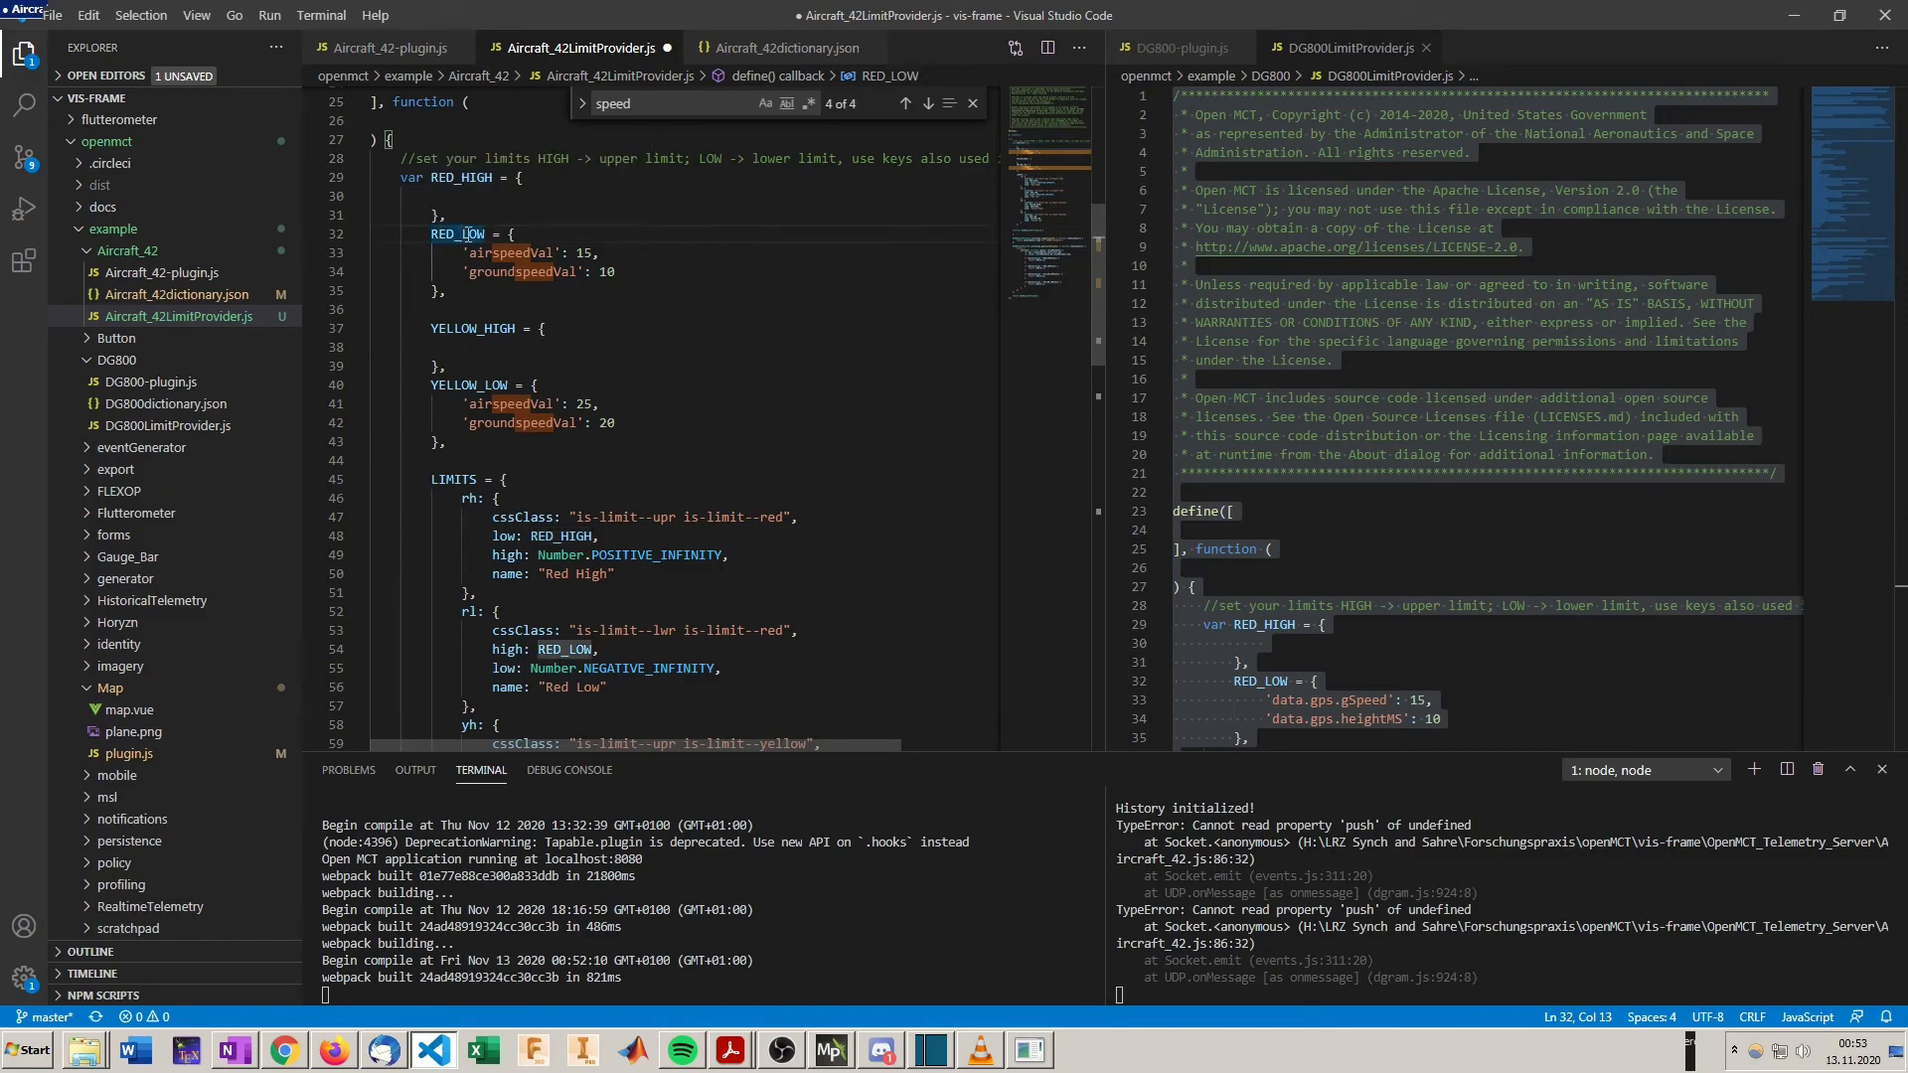
mouse_move(467, 236)
click(449, 324)
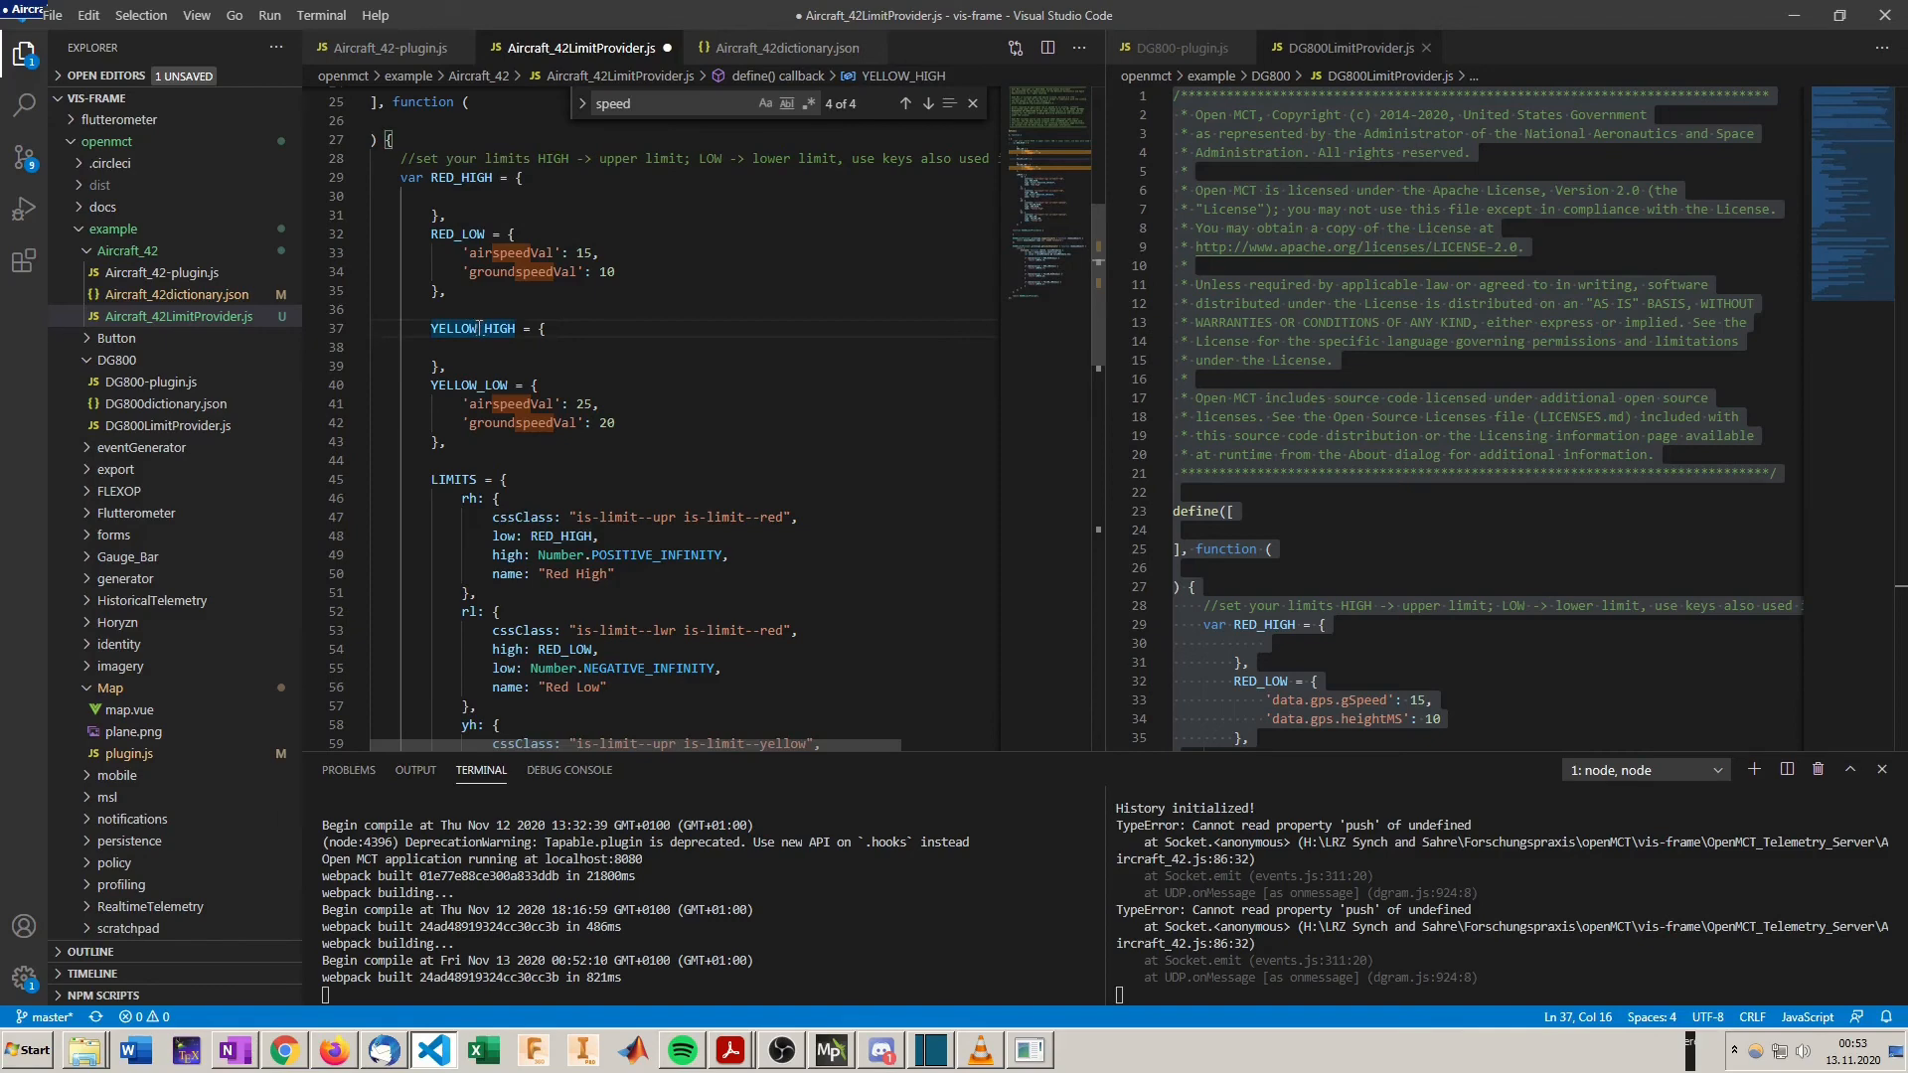
click(467, 387)
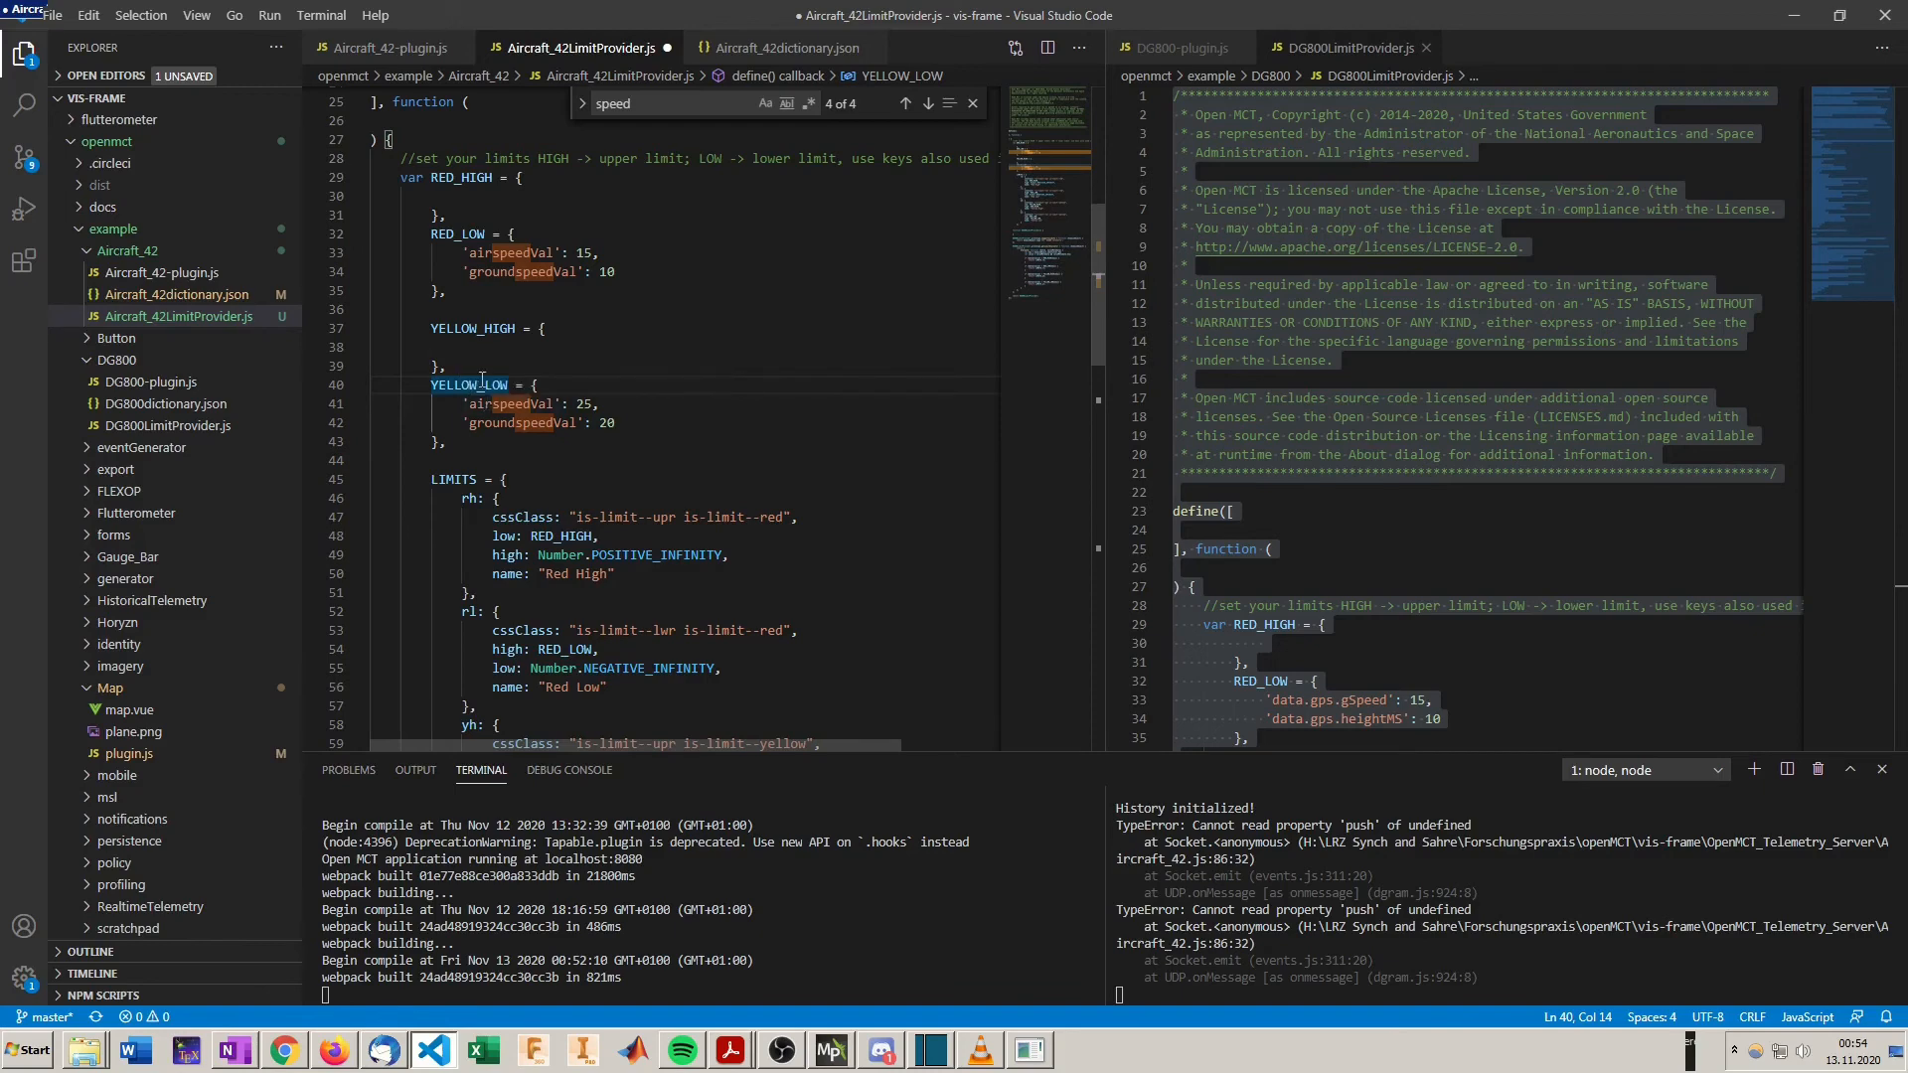
Step: Set the RED_LOW limits of both airspeedVal and groundspeedVal to 20
click(611, 272)
click(592, 252)
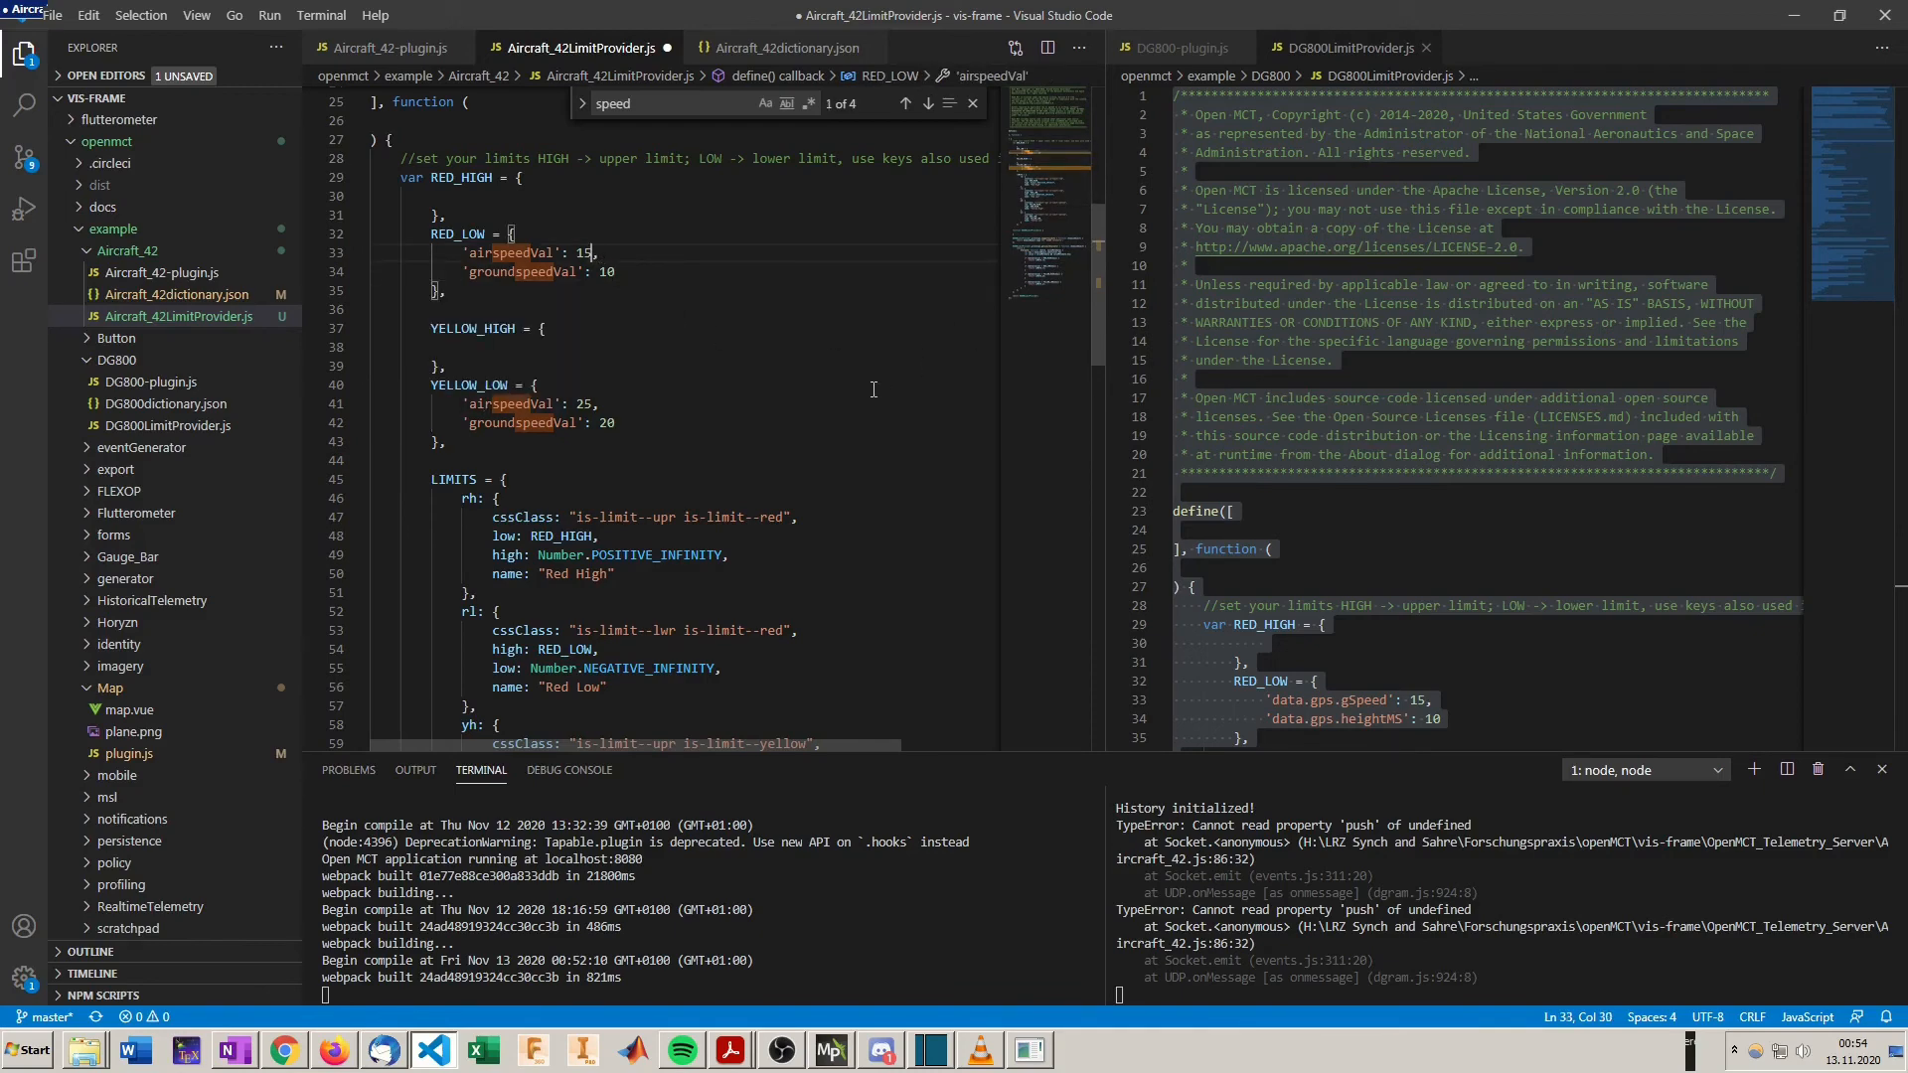
key(BackSpace)
key(BackSpace)
text(20)
key(Down)
key(Right)
key(BackSpace)
key(BackSpace)
text(20)
Step: Set the YELLOW_LOW limits of both airspeedVal and groundspeedVal to 21
click(591, 405)
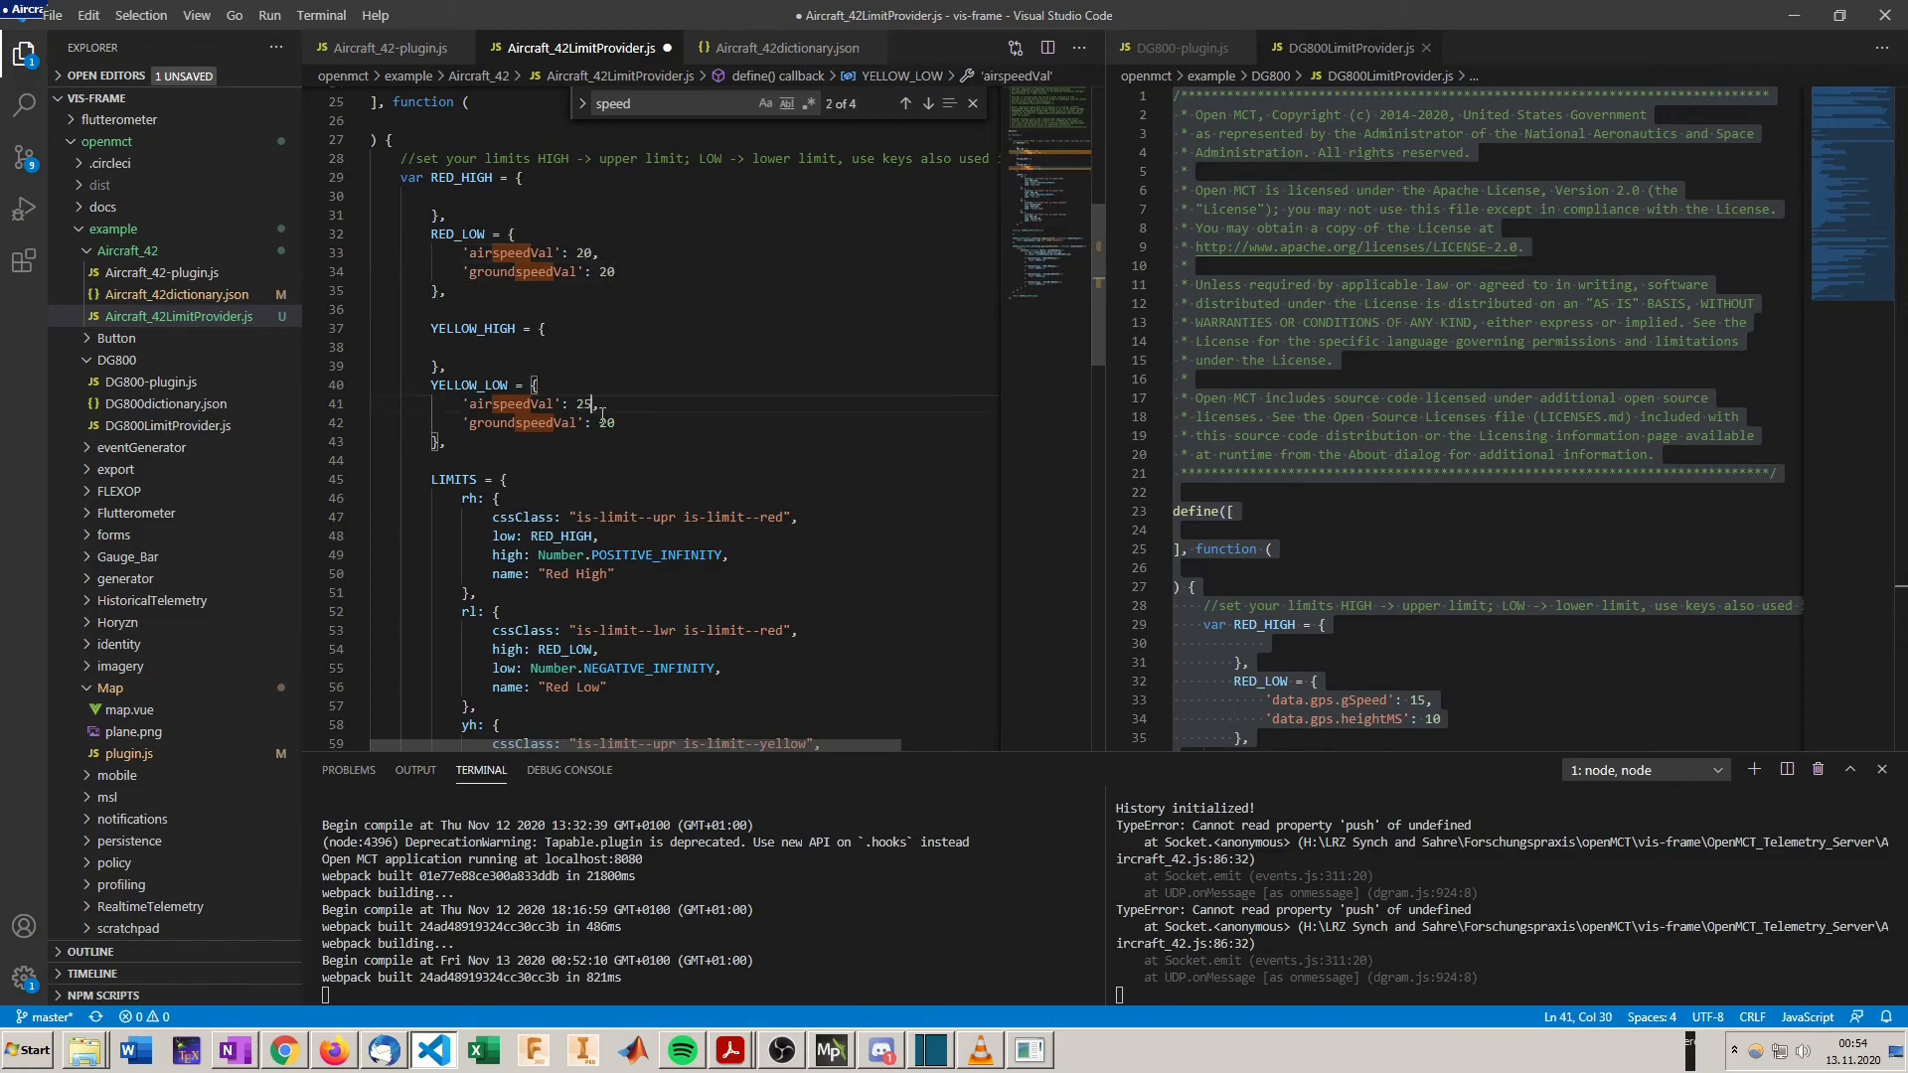
key(BackSpace)
text(1)
key(Down)
key(End)
text(1)
Step: Change the domain object type checked in supportsLimits to 'Aircraft_42.telemetry'
scroll(726, 423, down, 12)
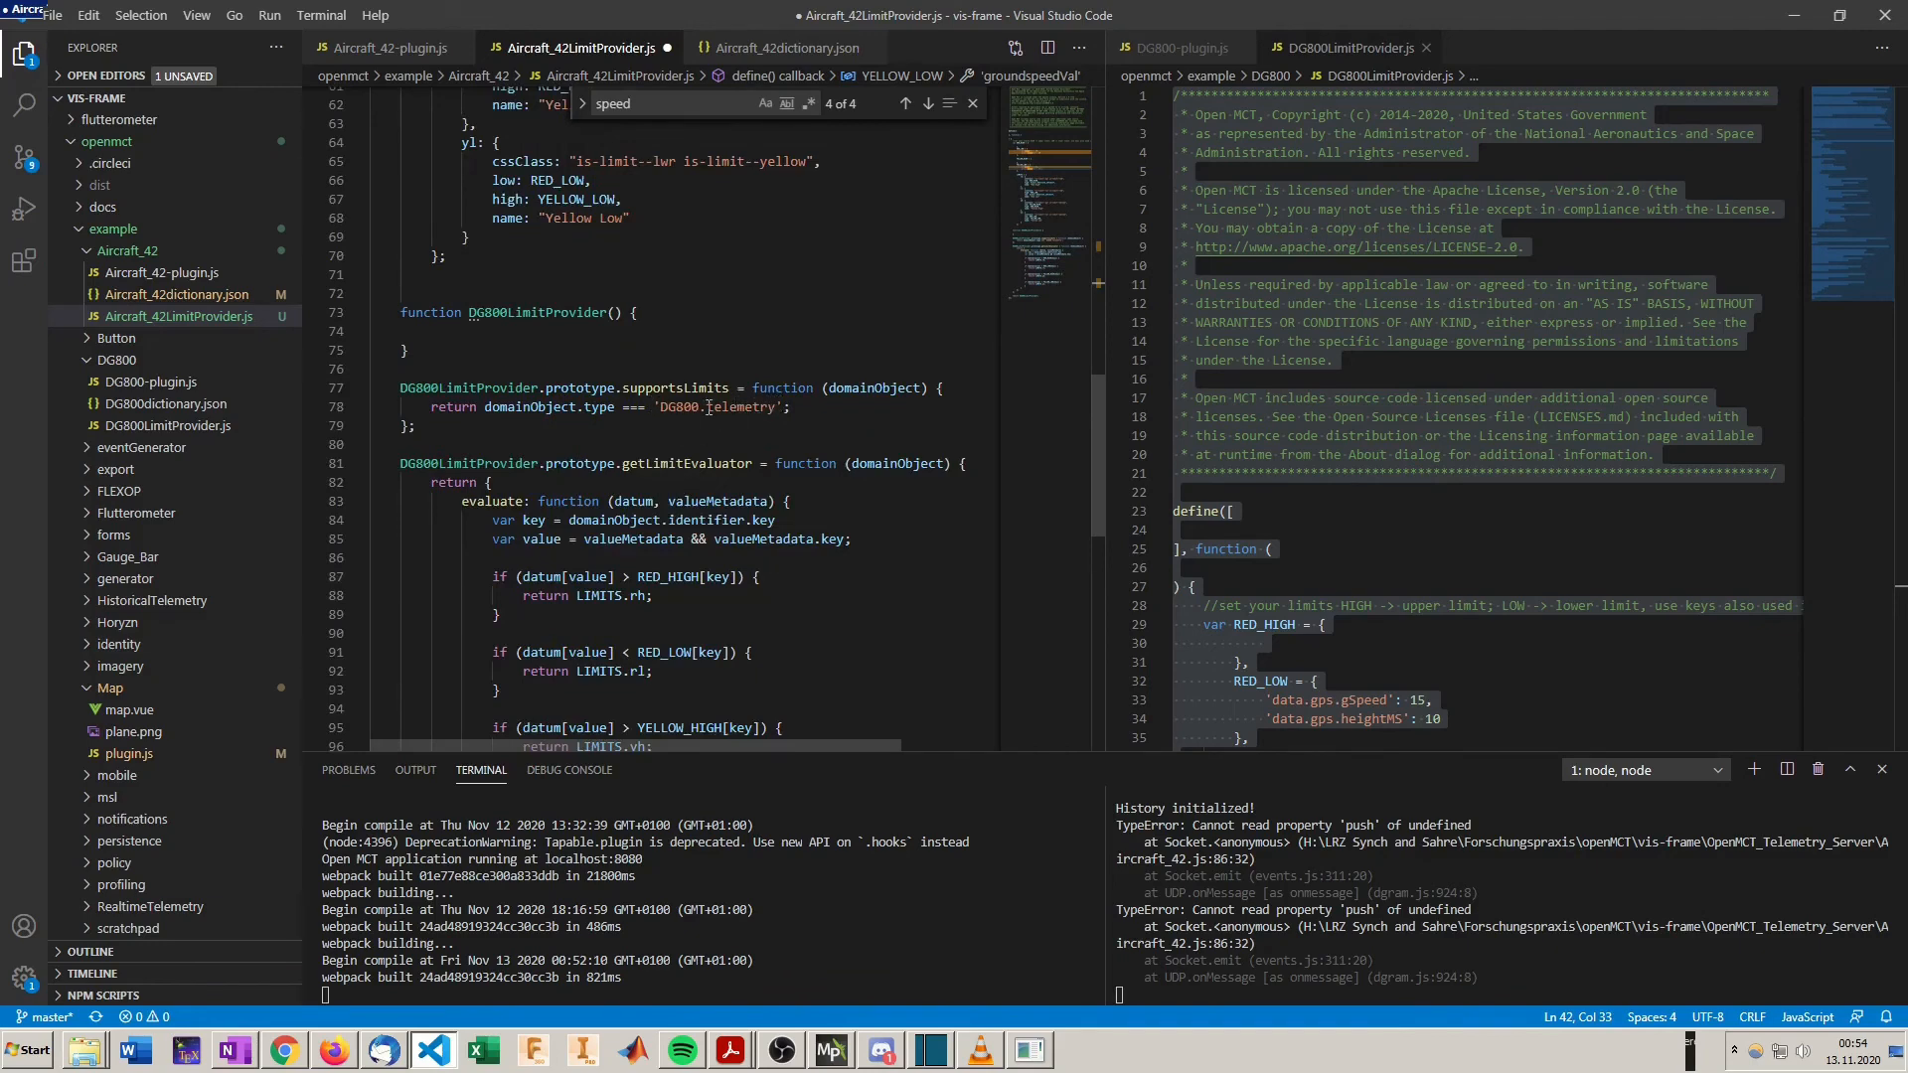
drag(699, 408, 662, 408)
text(A)
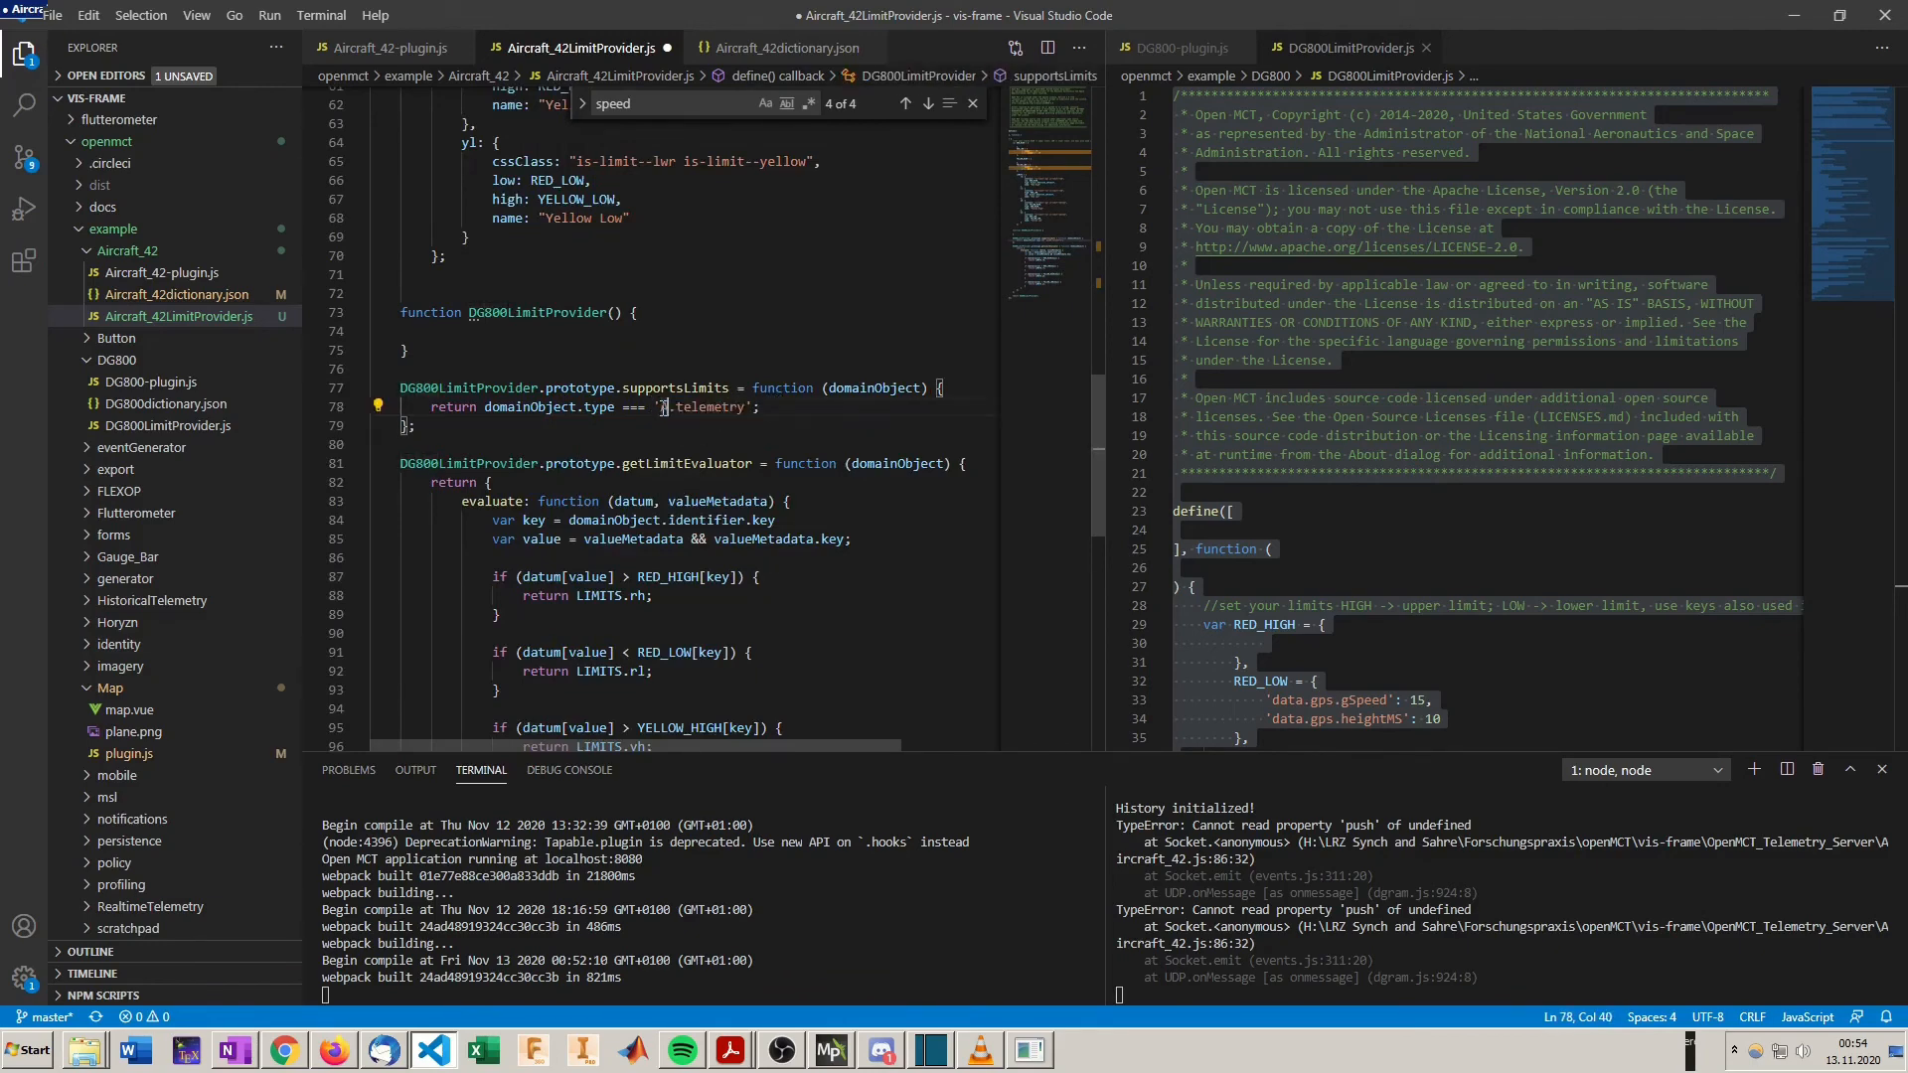
text(ircraft_42)
Step: Replace every remaining DG800 in Aircraft_42LimitProvider.js with Aircraft_42 and save the file
scroll(775, 406, up, 12)
click(802, 409)
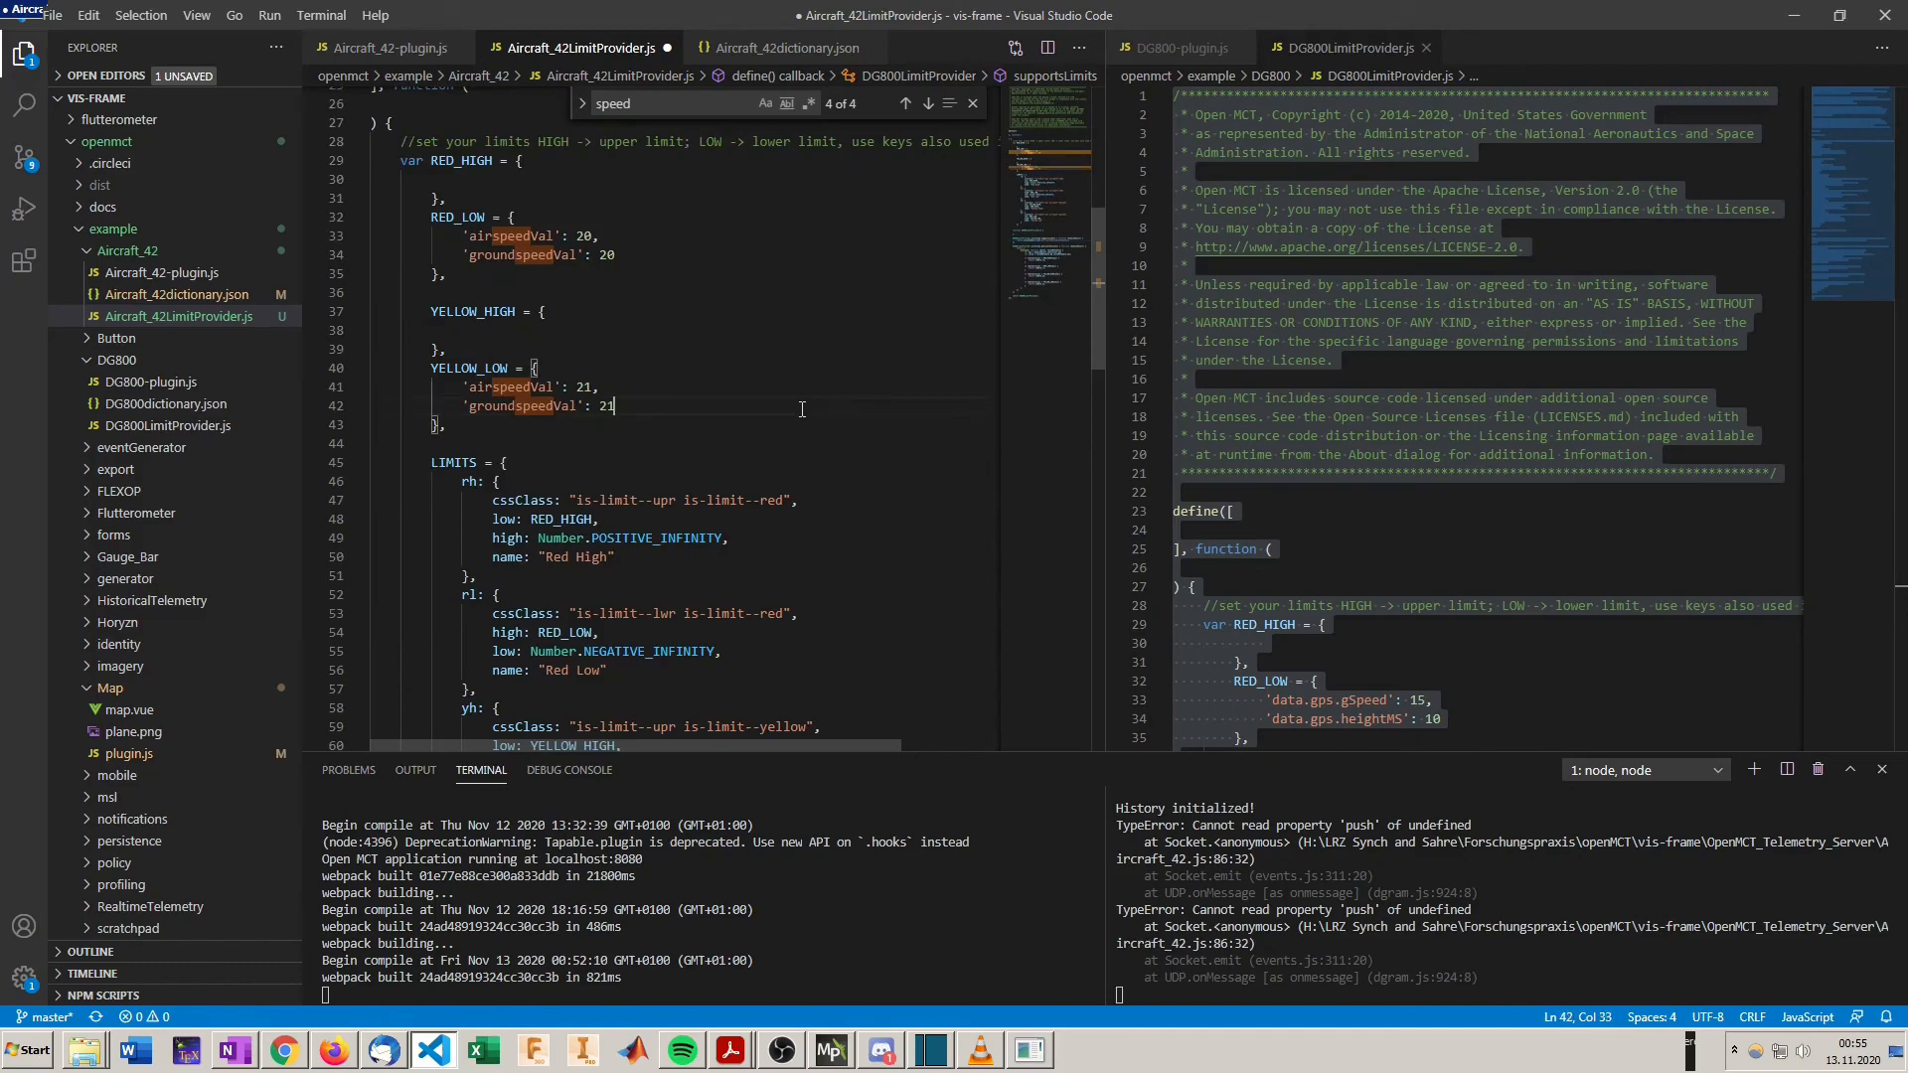
key(ctrl+h)
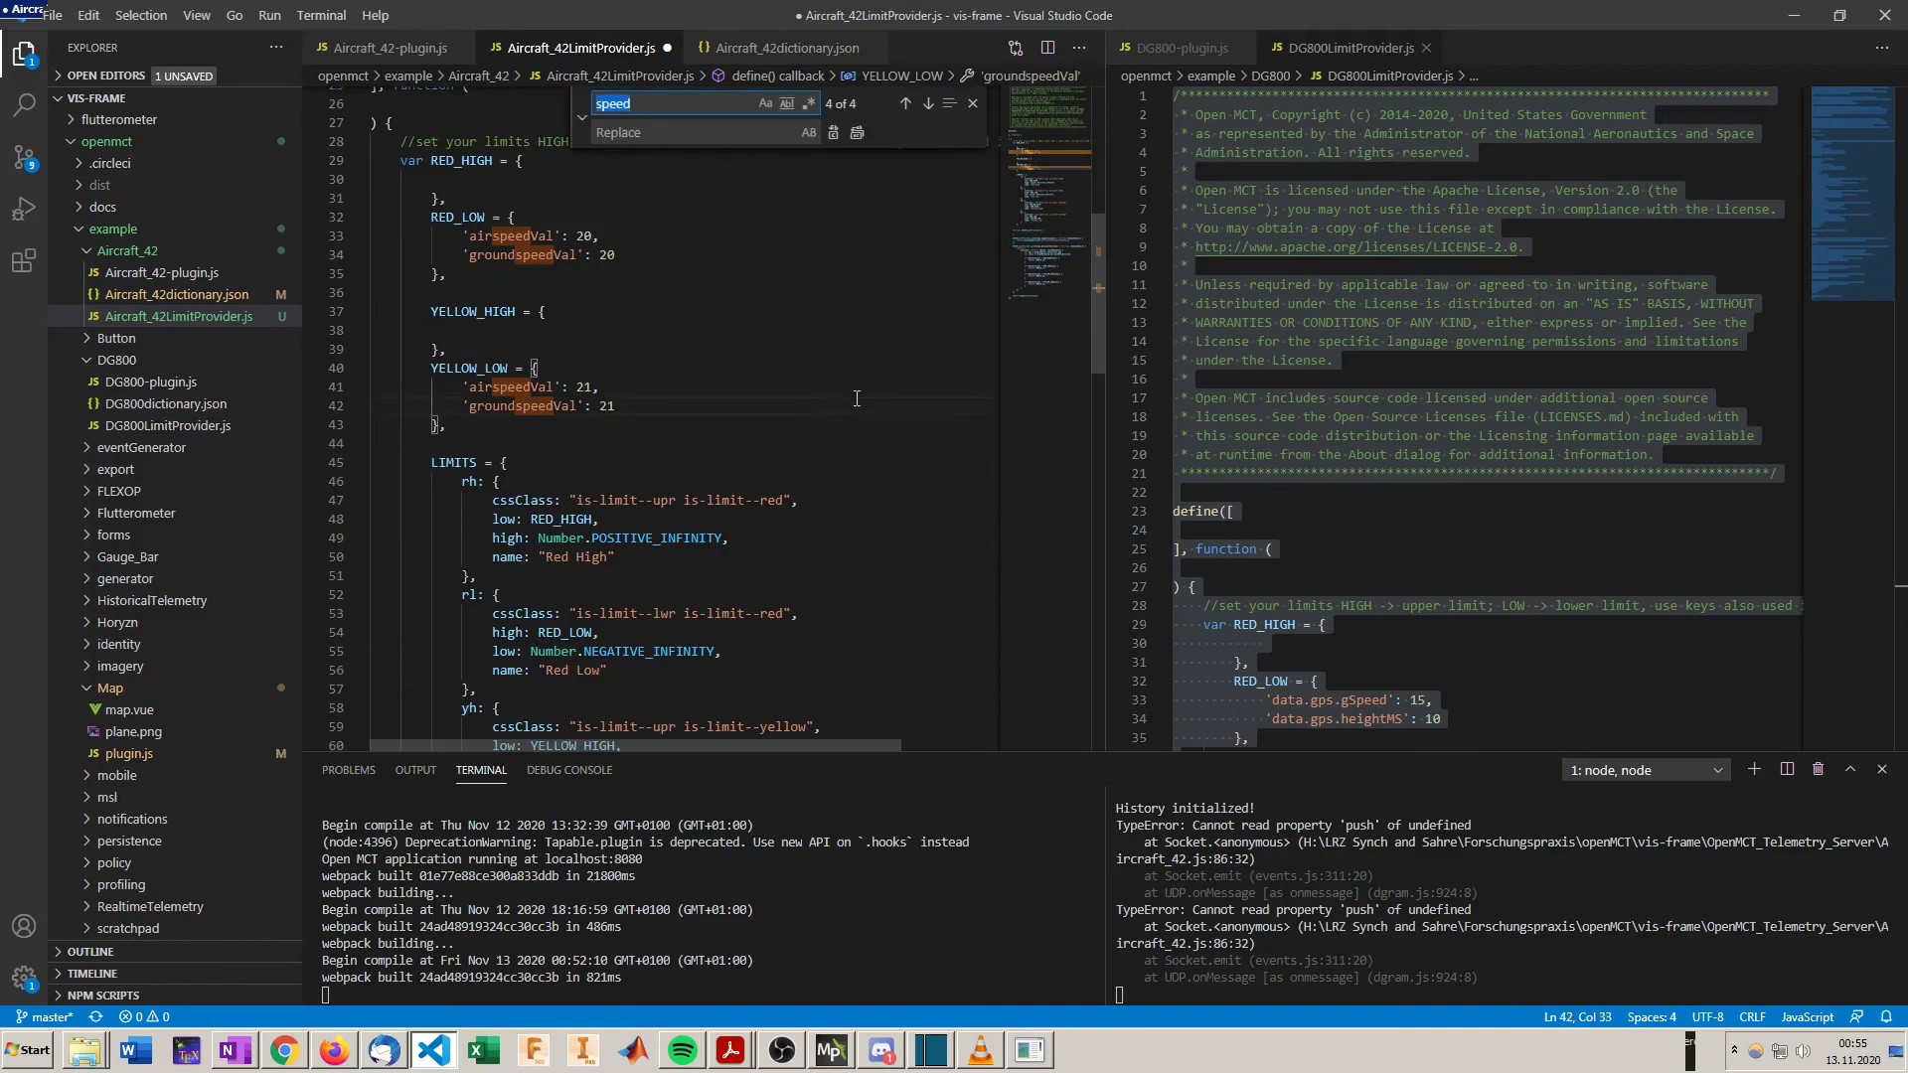
scroll(879, 386, down, 10)
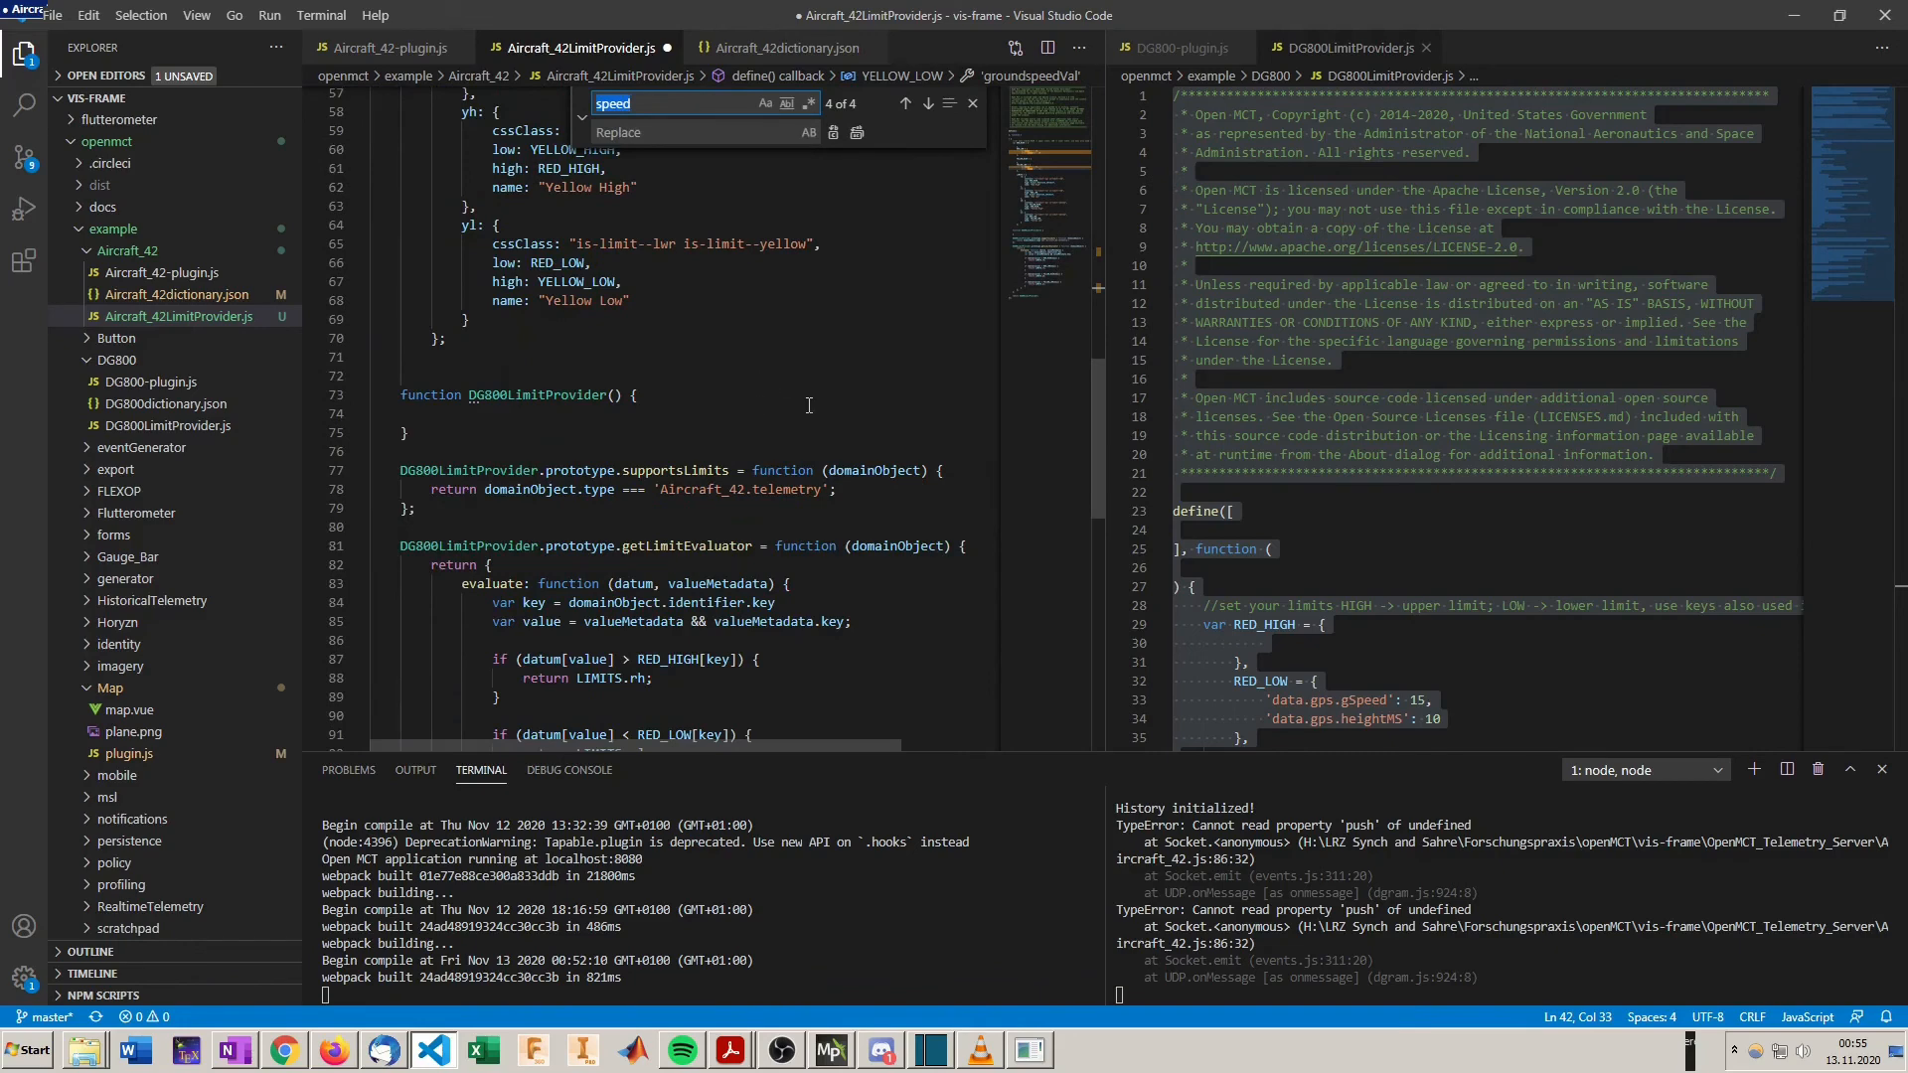
text(DG800)
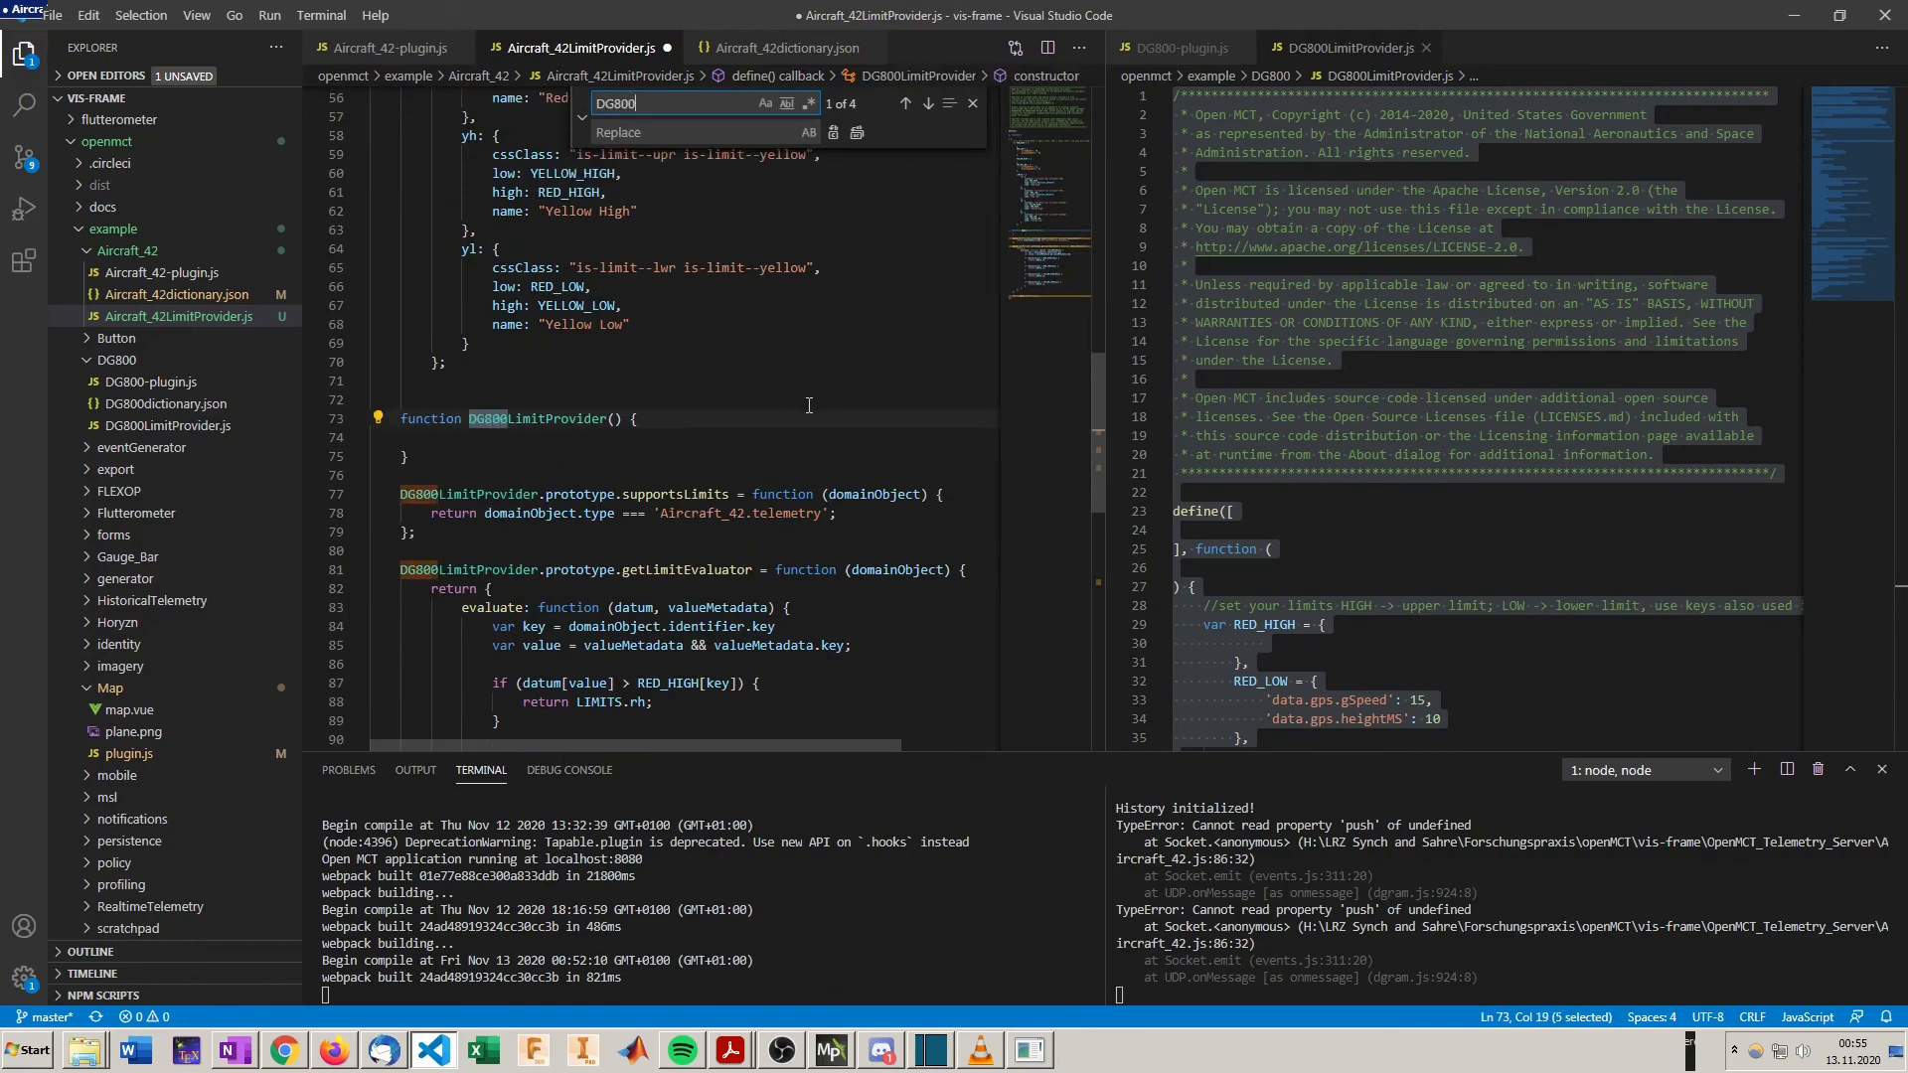
click(703, 130)
text(Airc)
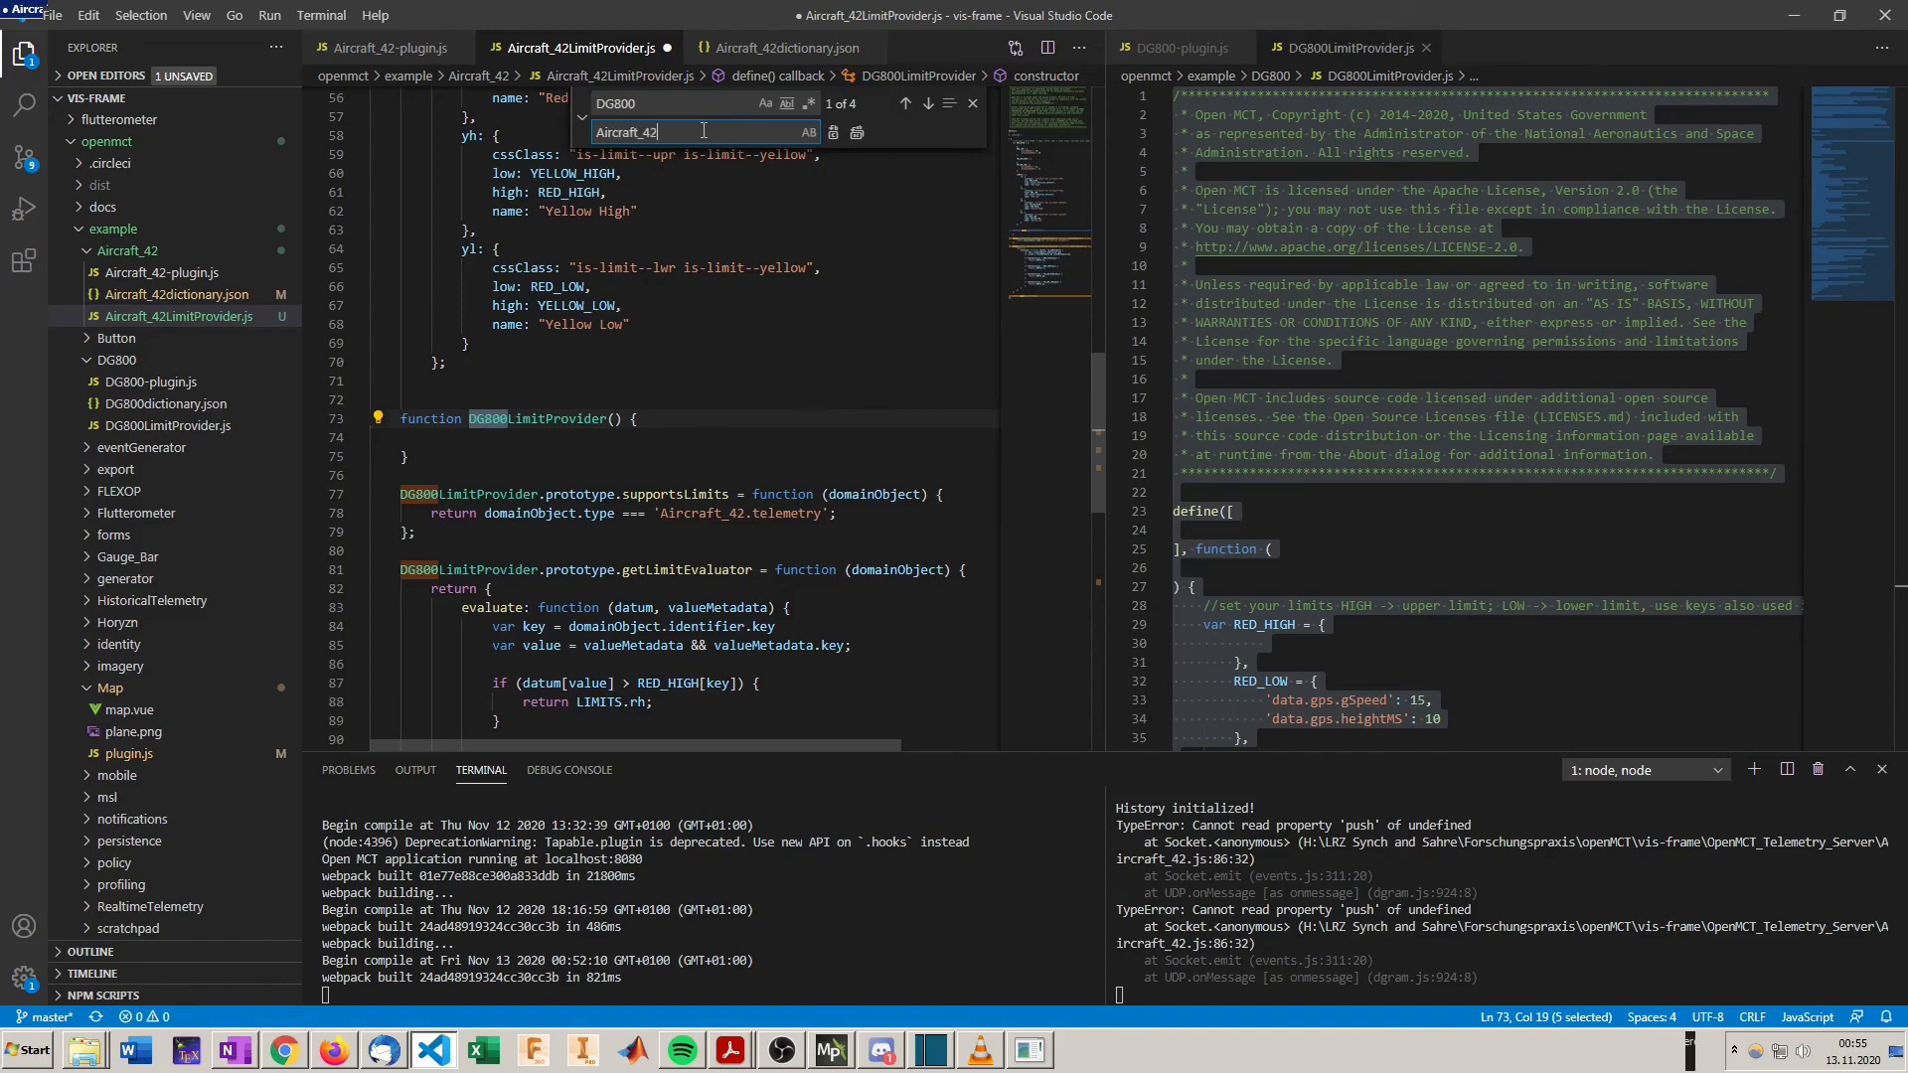
text(raft_42)
click(833, 133)
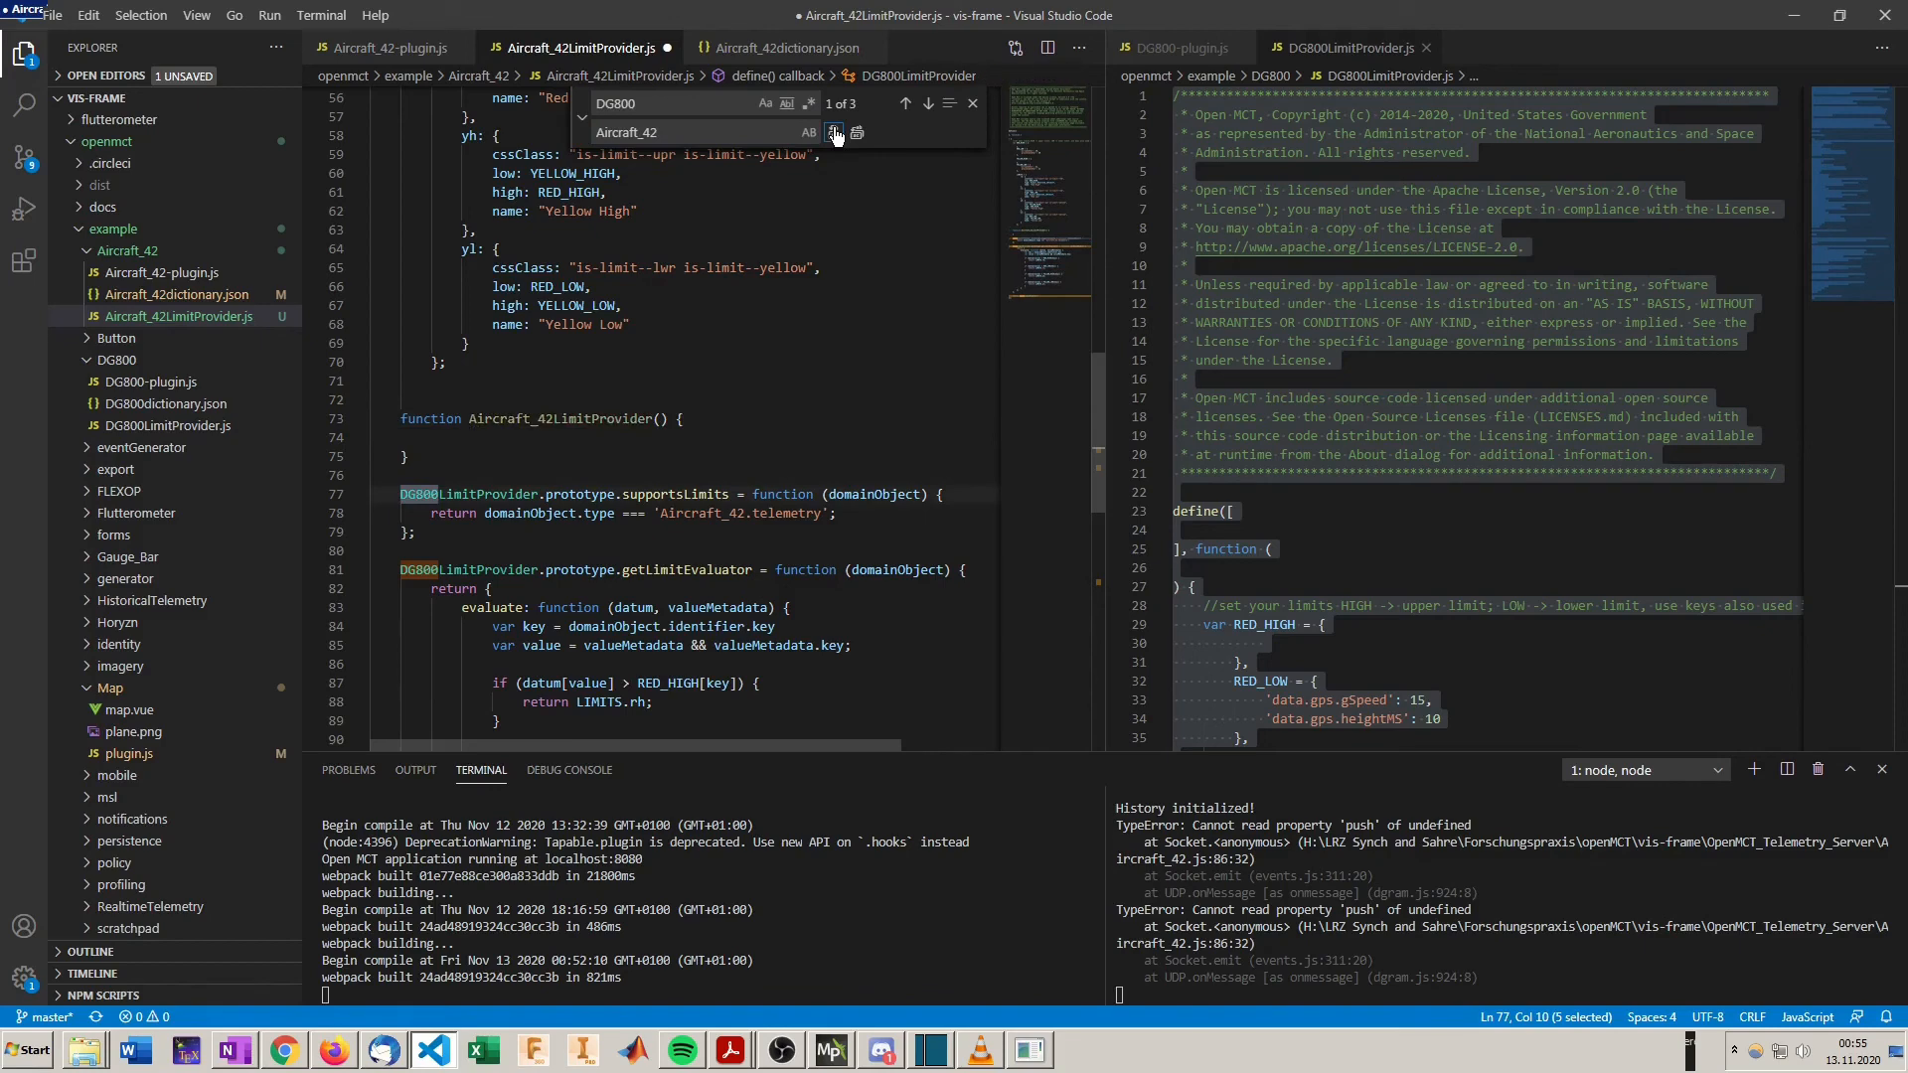
click(834, 133)
click(833, 133)
click(834, 133)
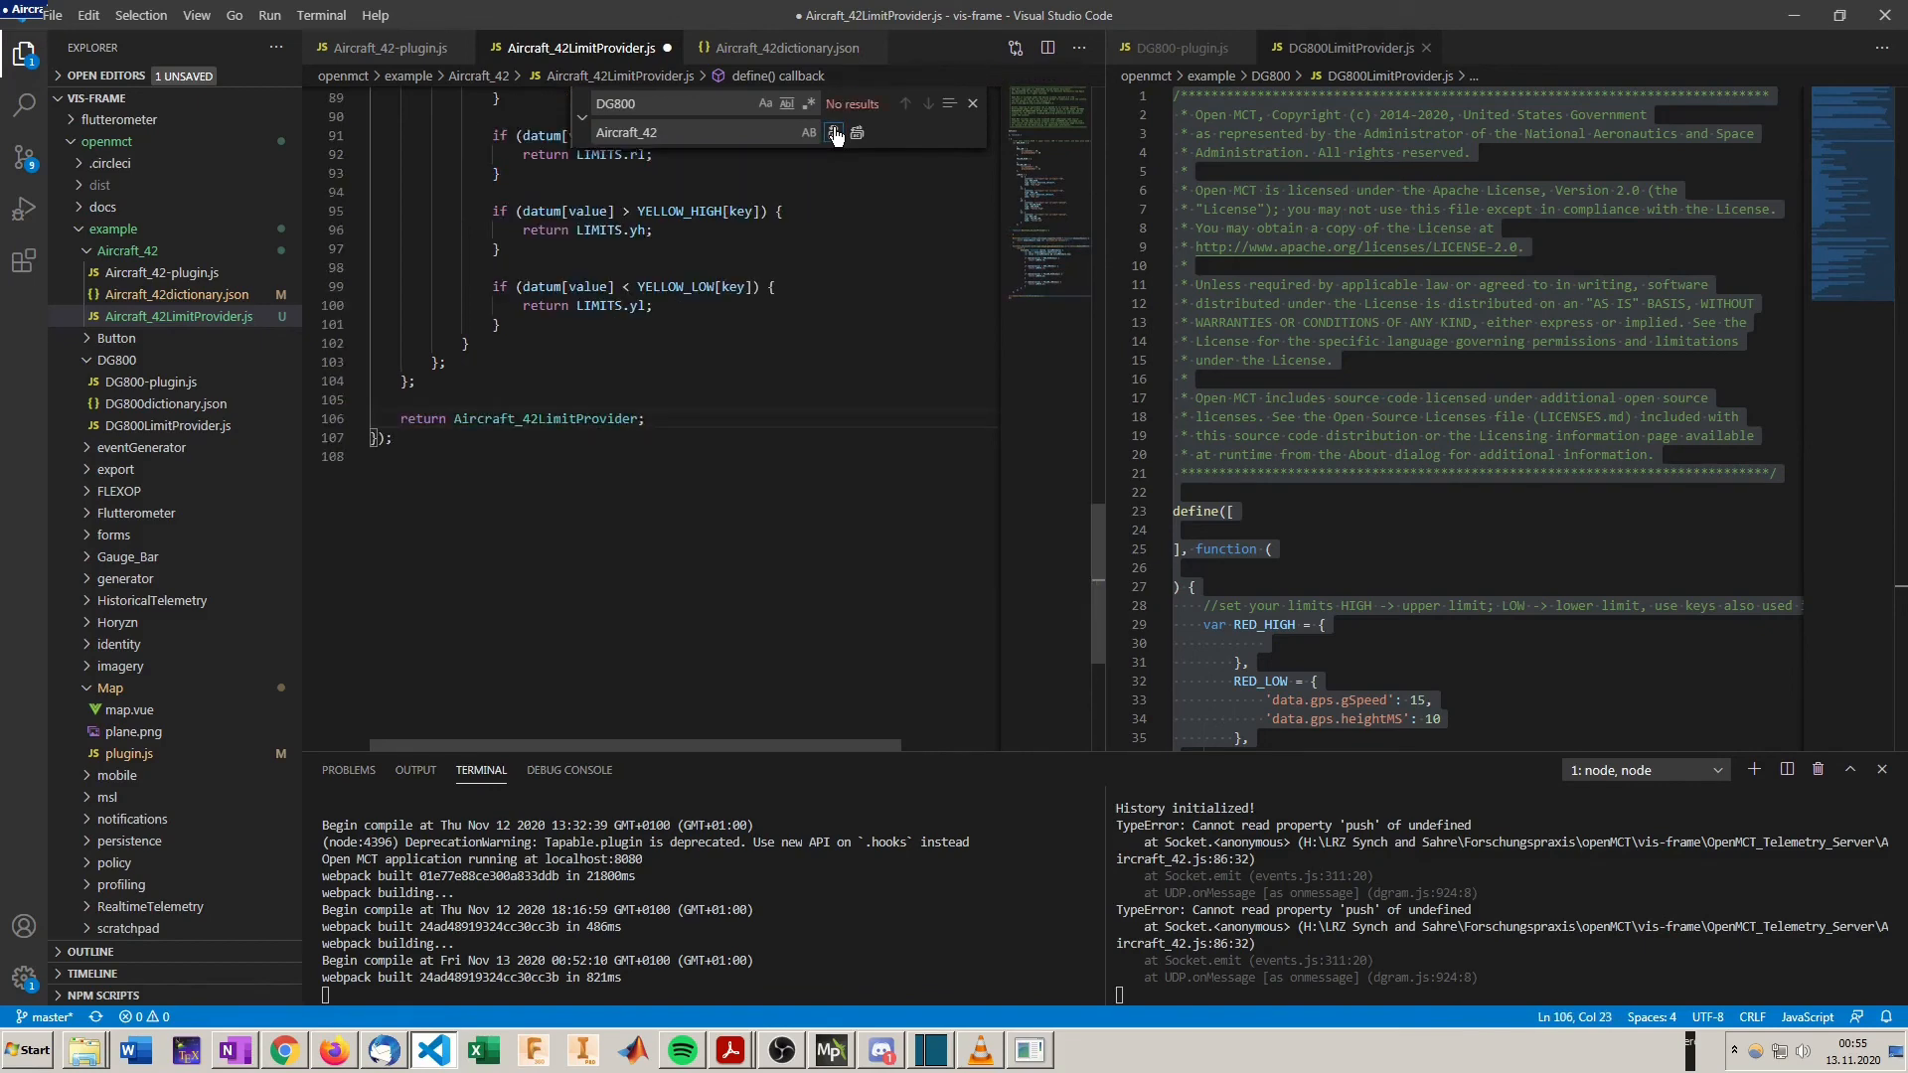
click(887, 270)
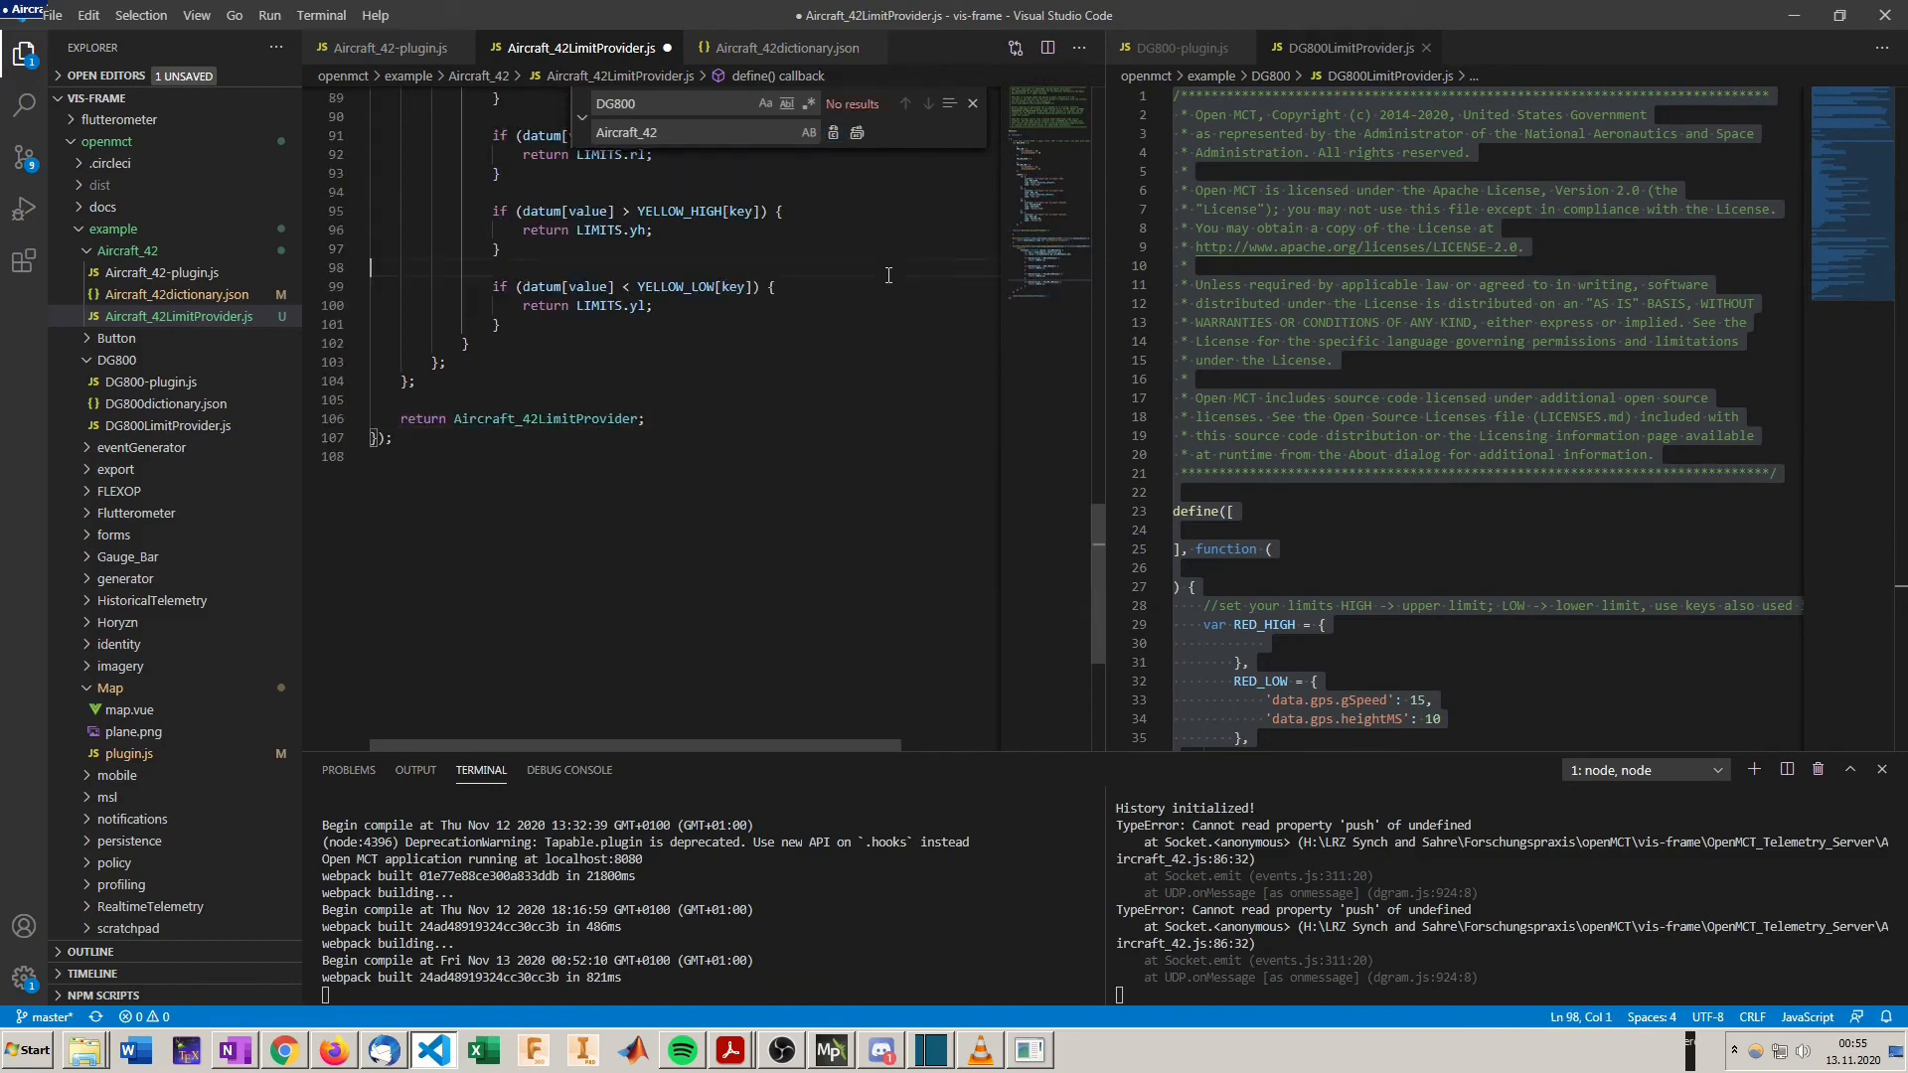
click(972, 104)
scroll(853, 390, up, 5)
scroll(853, 390, up, 15)
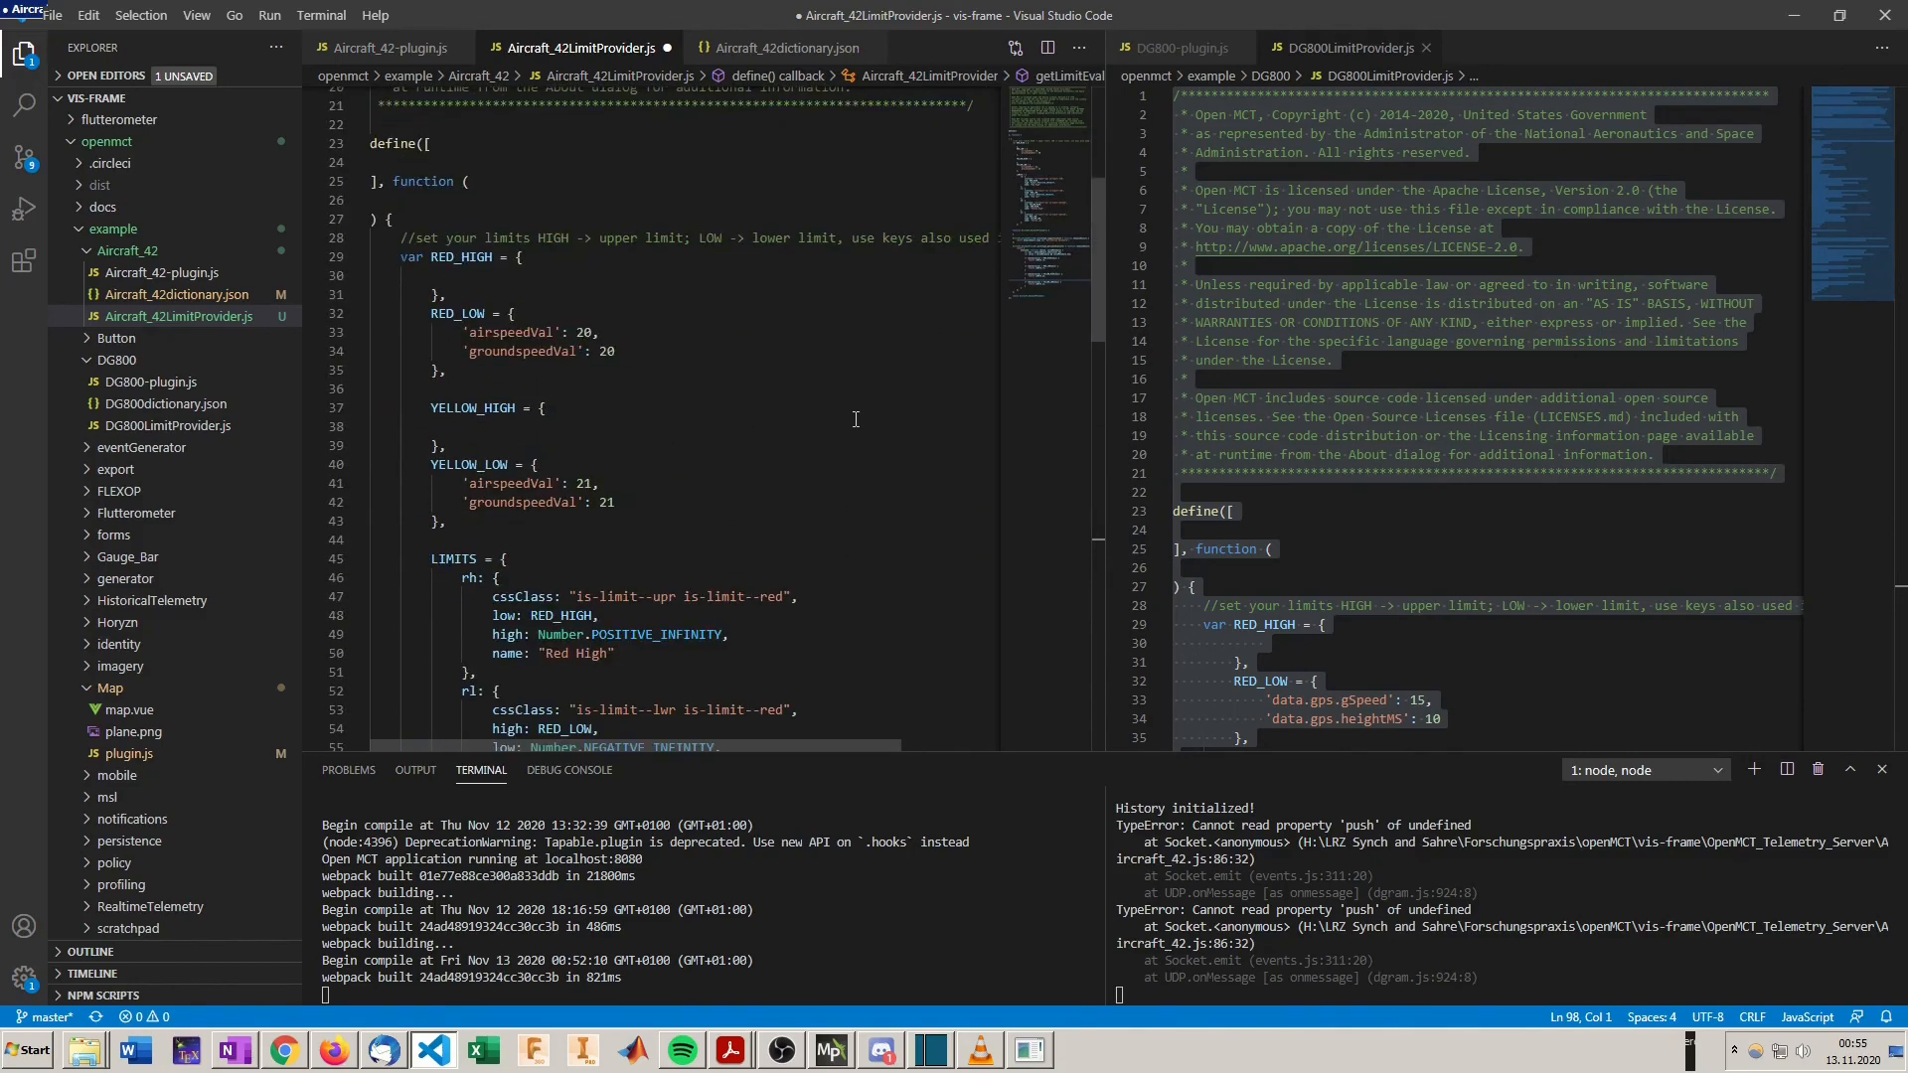
key(ctrl+s)
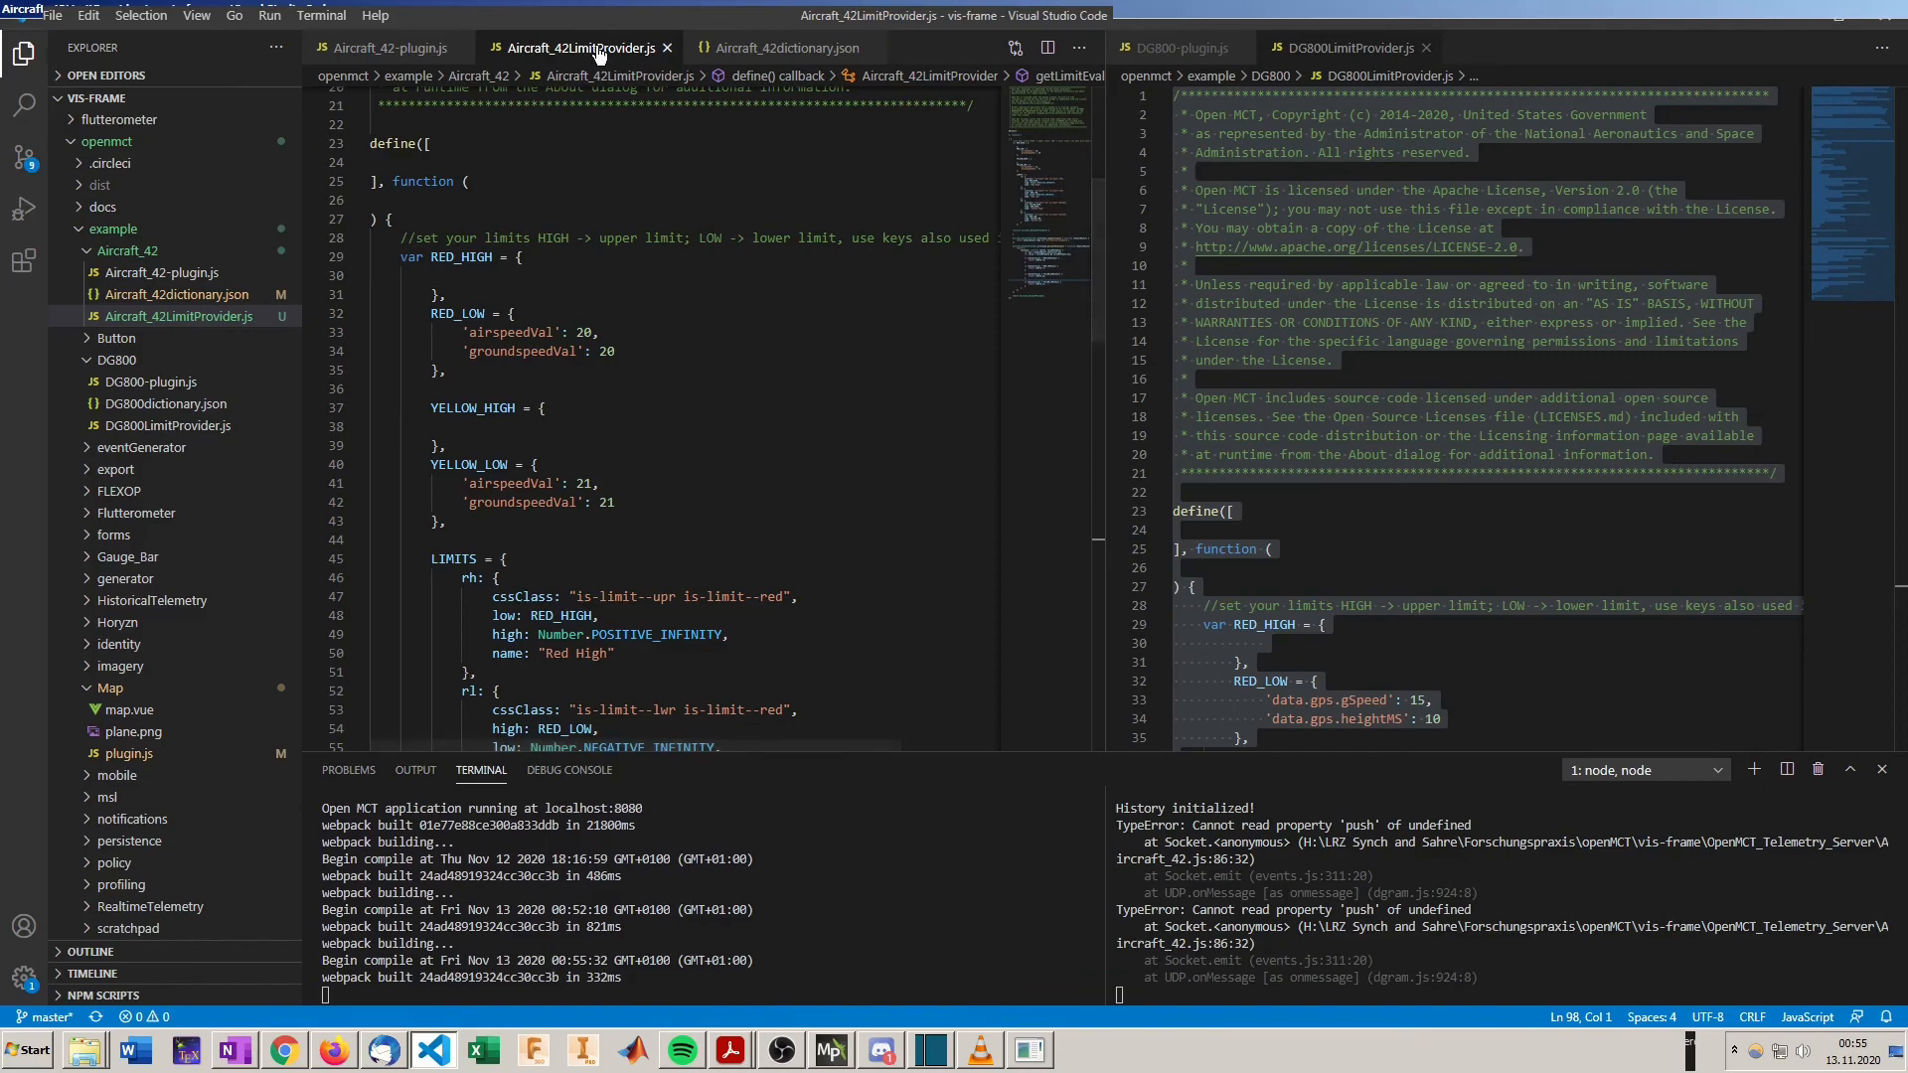
Step: Replace the commented-out dependency in the define list of Aircraft_42-plugin.js with "./Aircraft_42LimitProvider", modelled on DG800-plugin.js
click(383, 48)
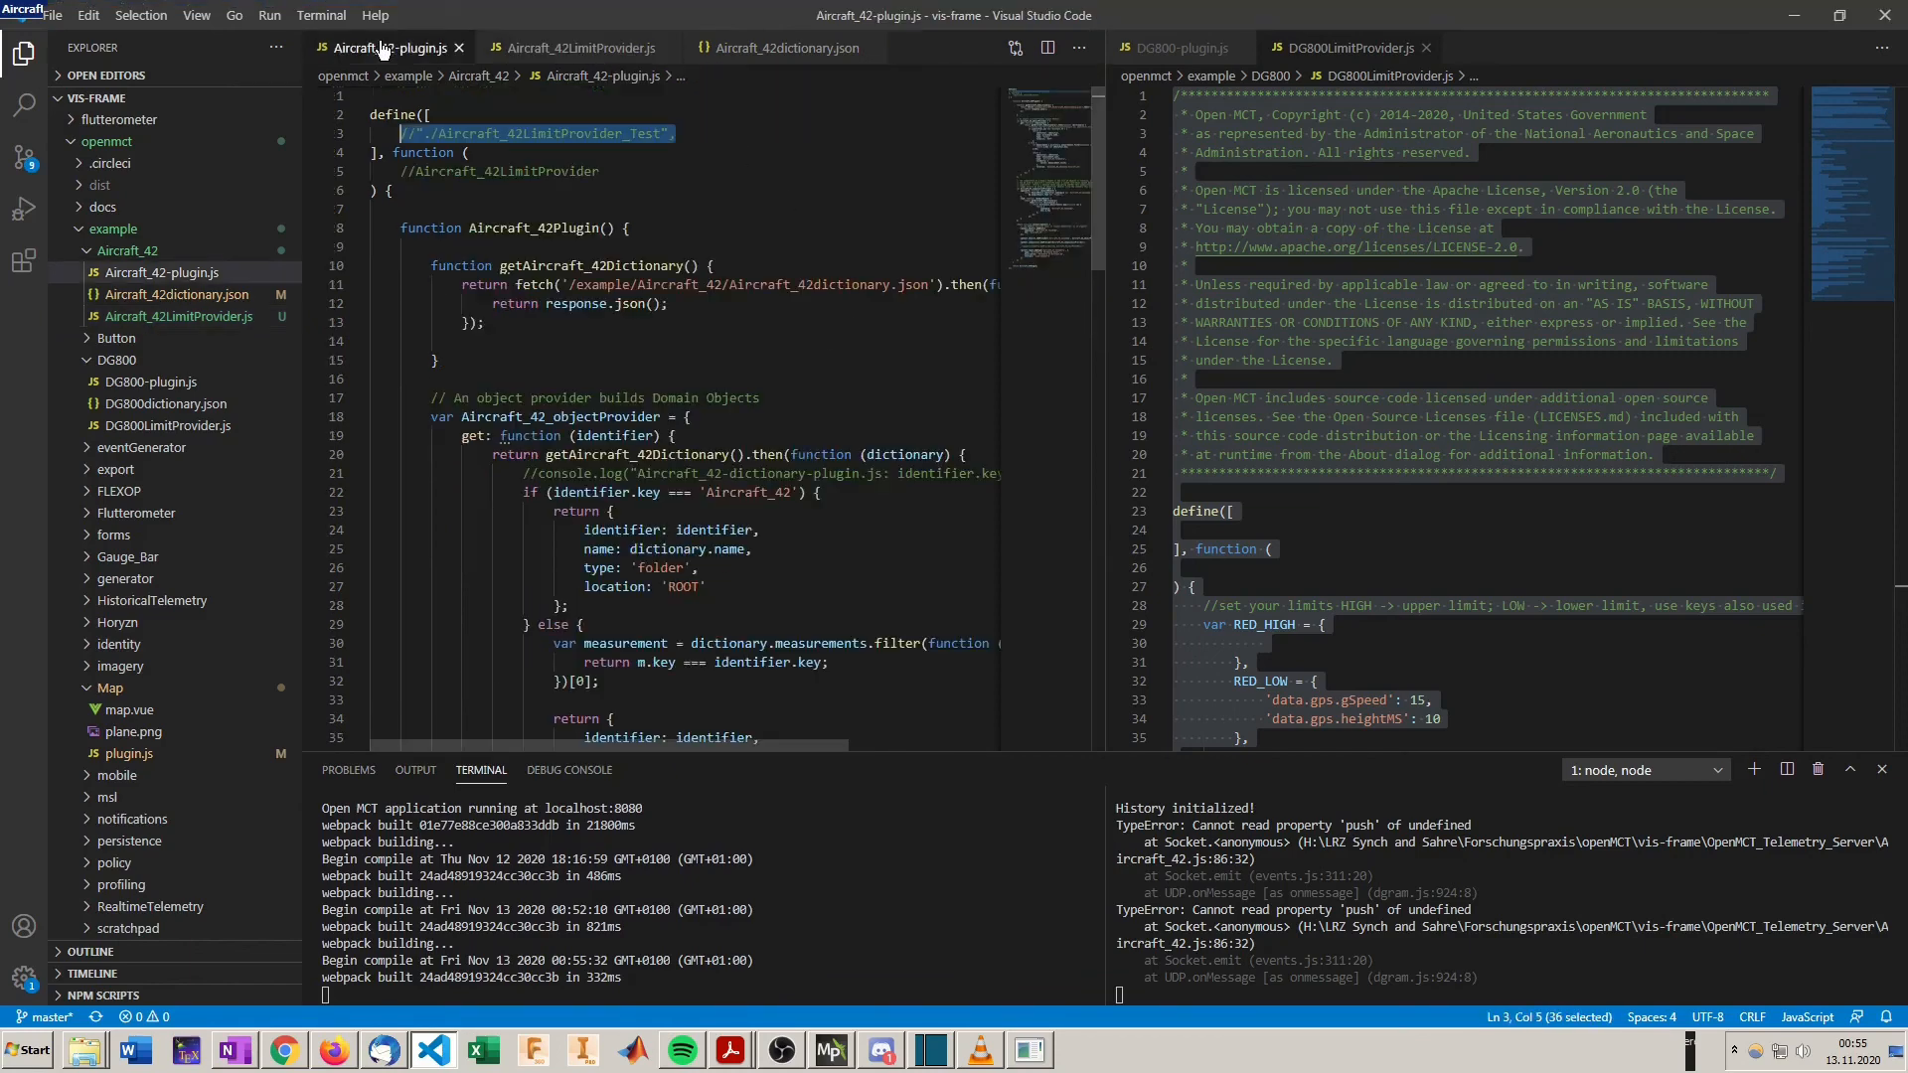
click(1172, 49)
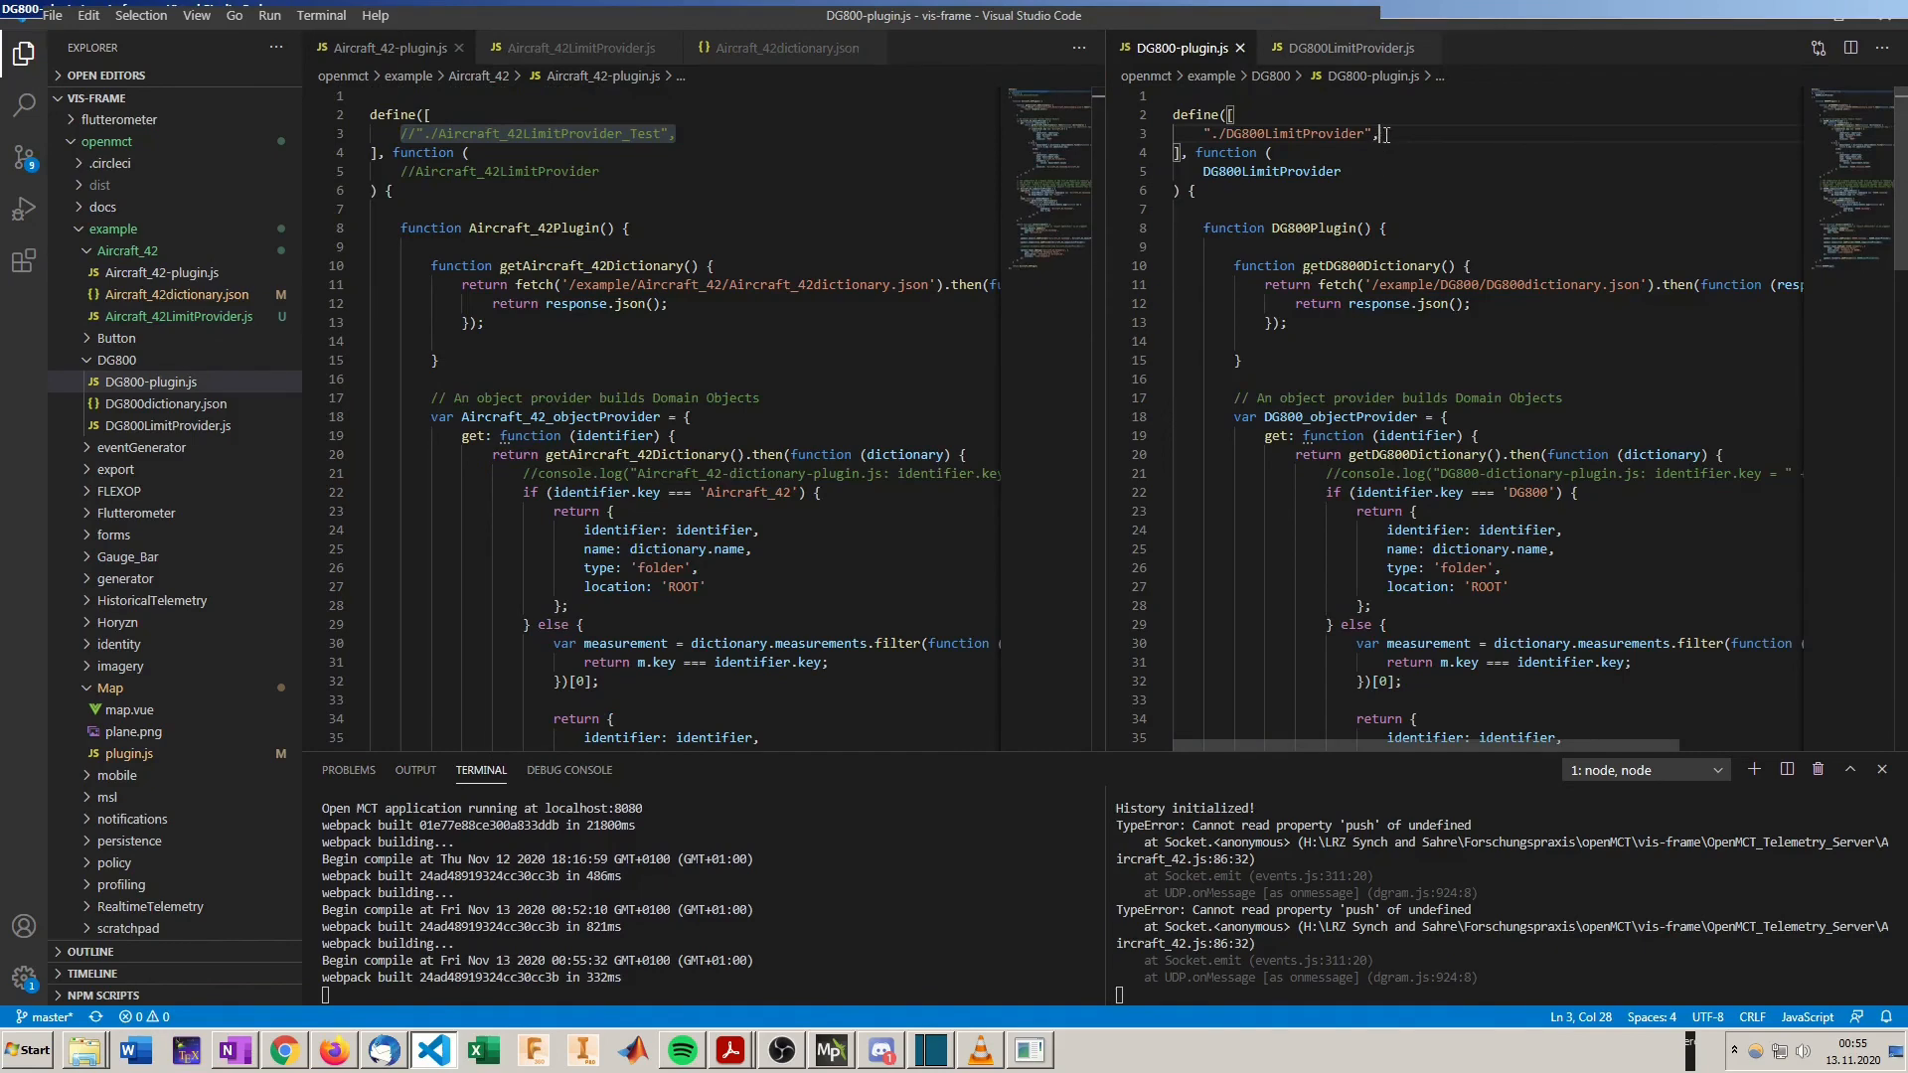
drag(676, 133, 425, 134)
text("./DG800LimitProvider",)
text(Aircraft)
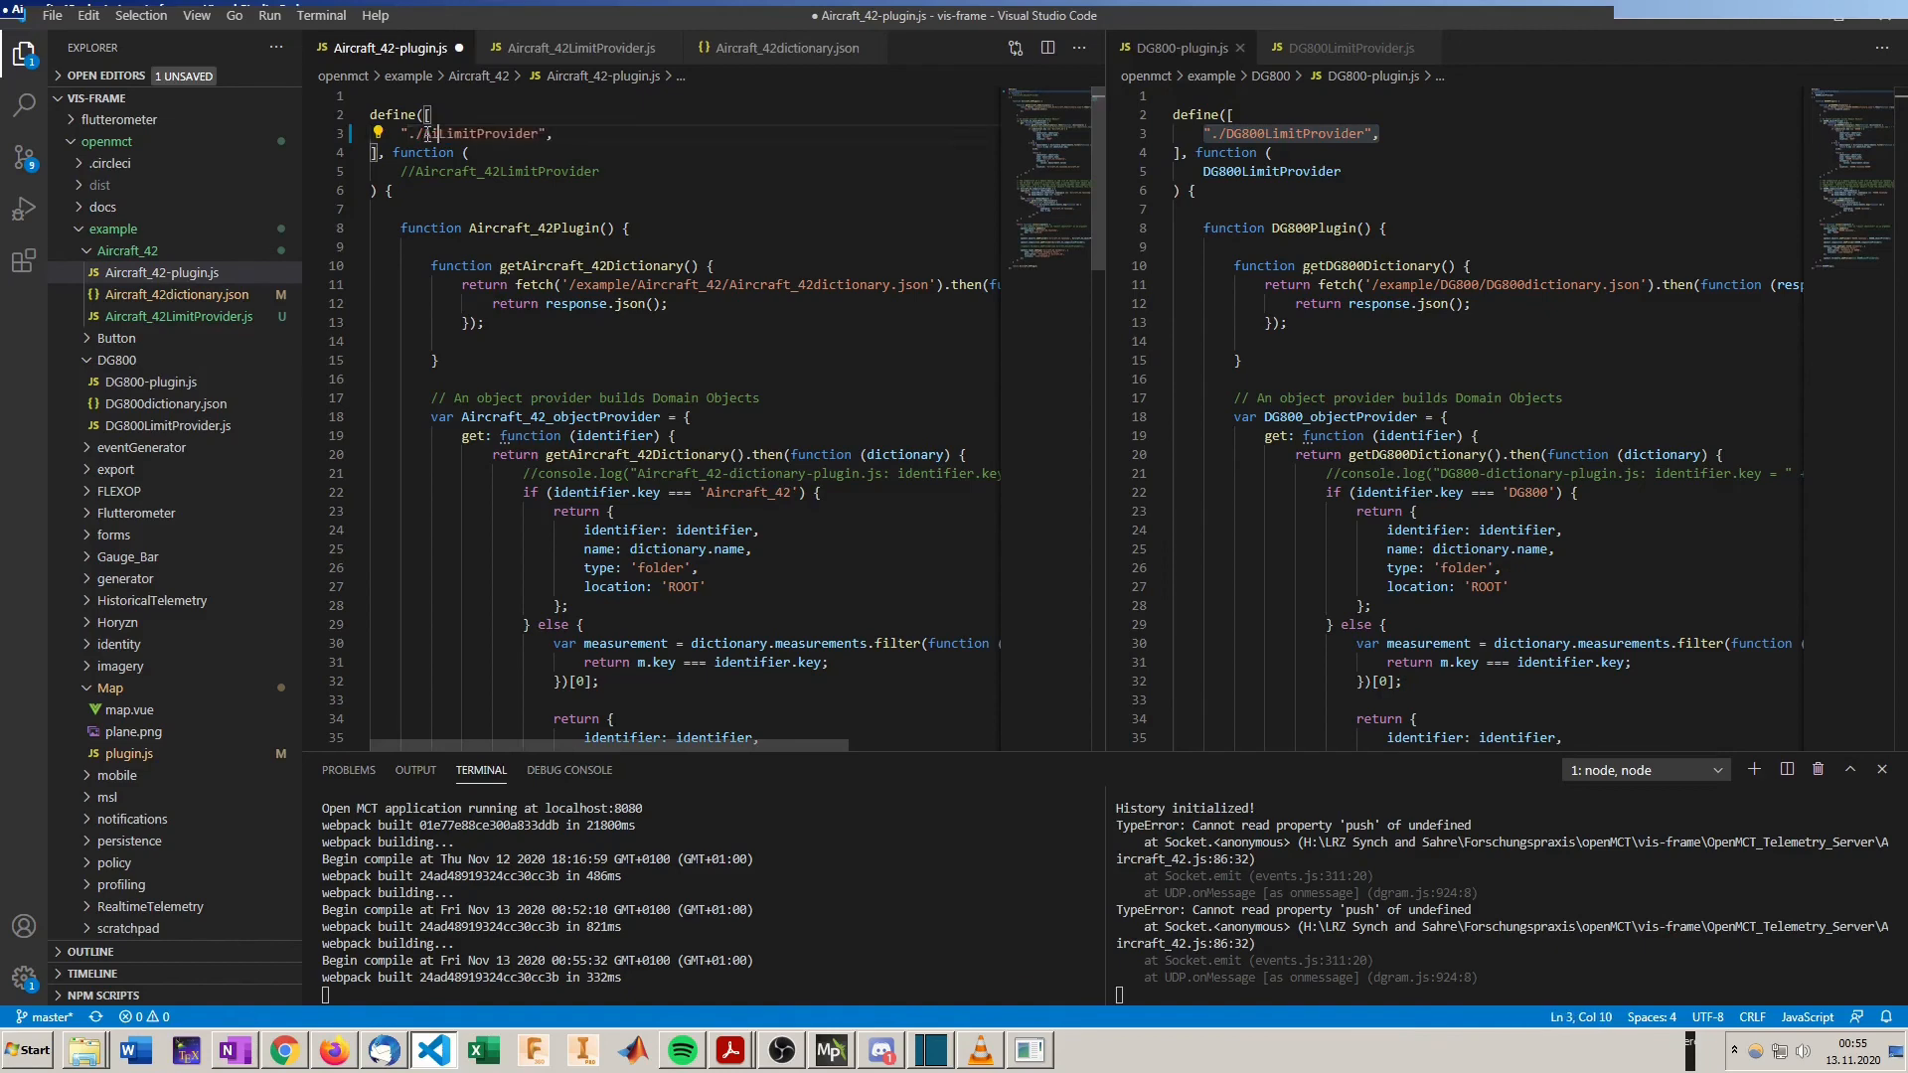
text(_42)
Step: Uncomment the Aircraft_42LimitProvider parameter of the define callback function
click(416, 172)
key(BackSpace)
key(BackSpace)
click(430, 193)
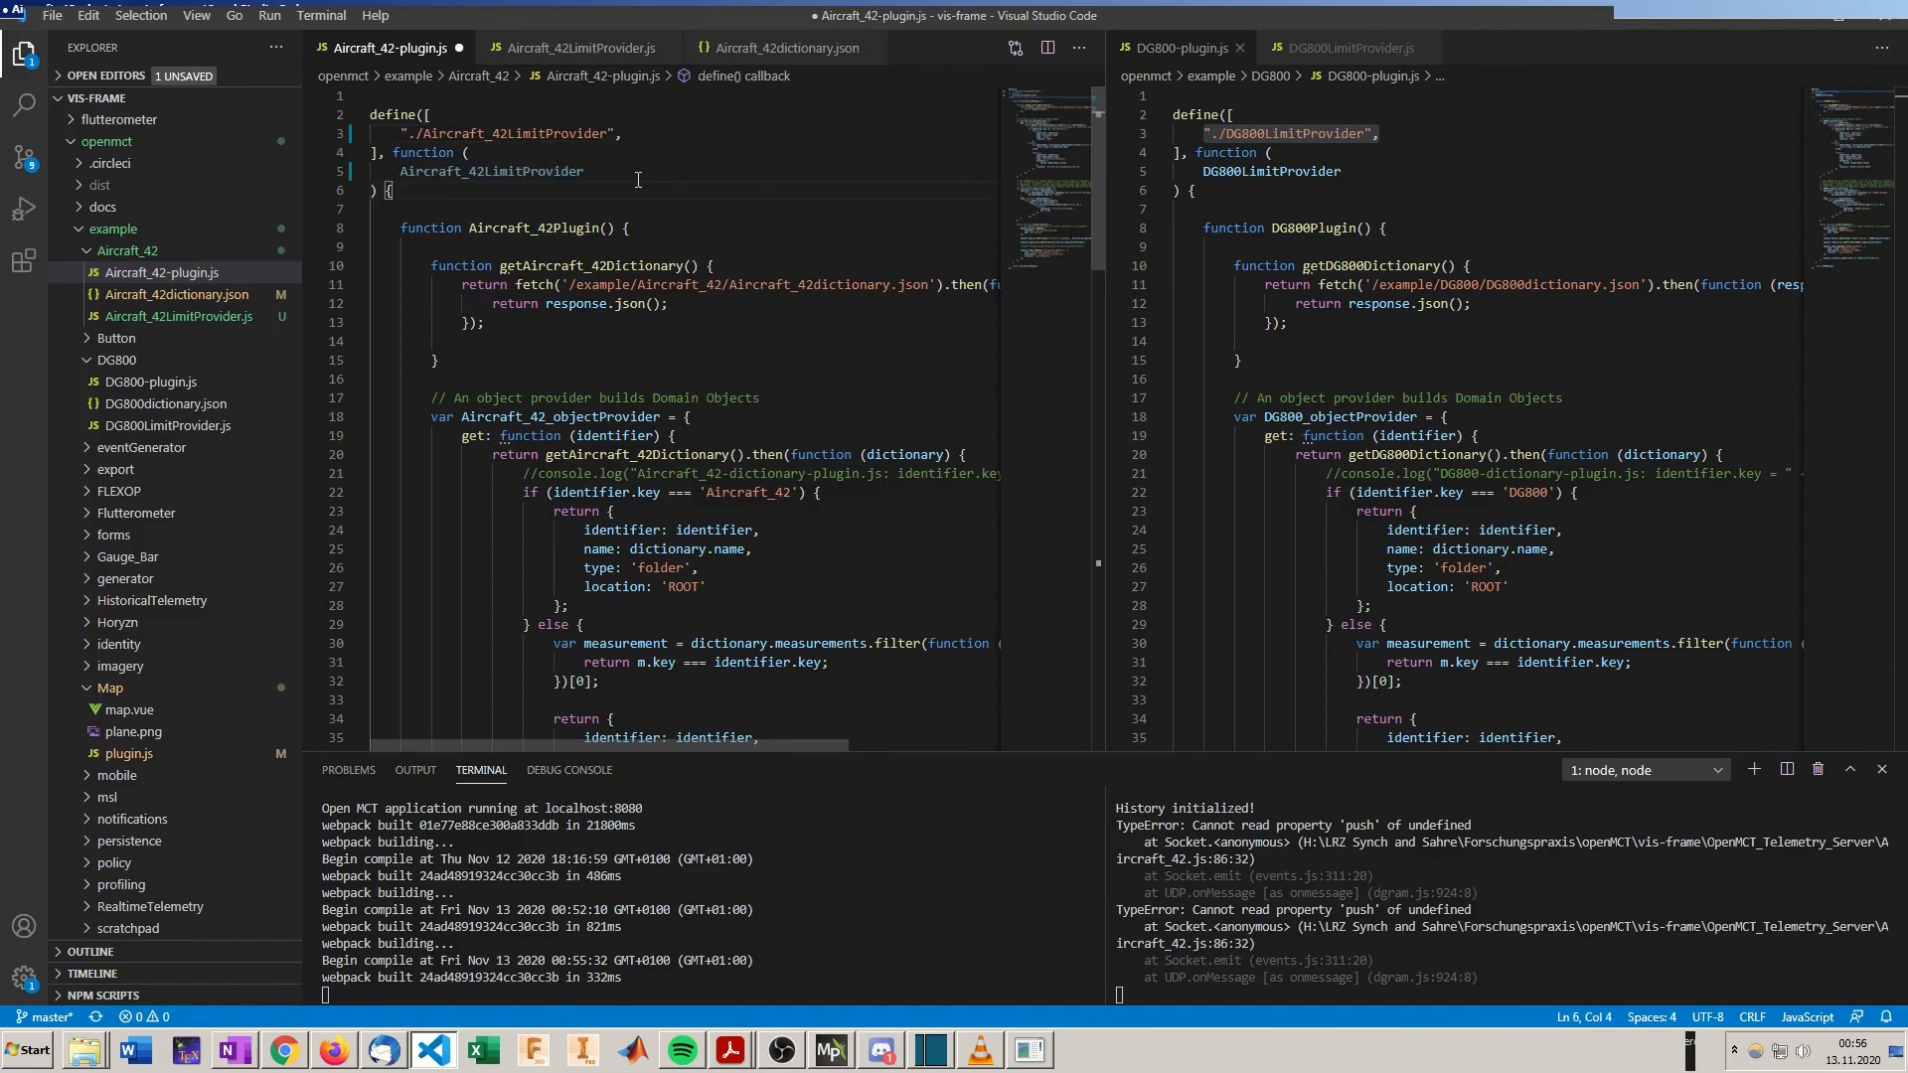
Step: Copy the openmct.telemetry.addProvider line for the limit provider from the end of DG800-plugin.js's install function
scroll(783, 363, down, 20)
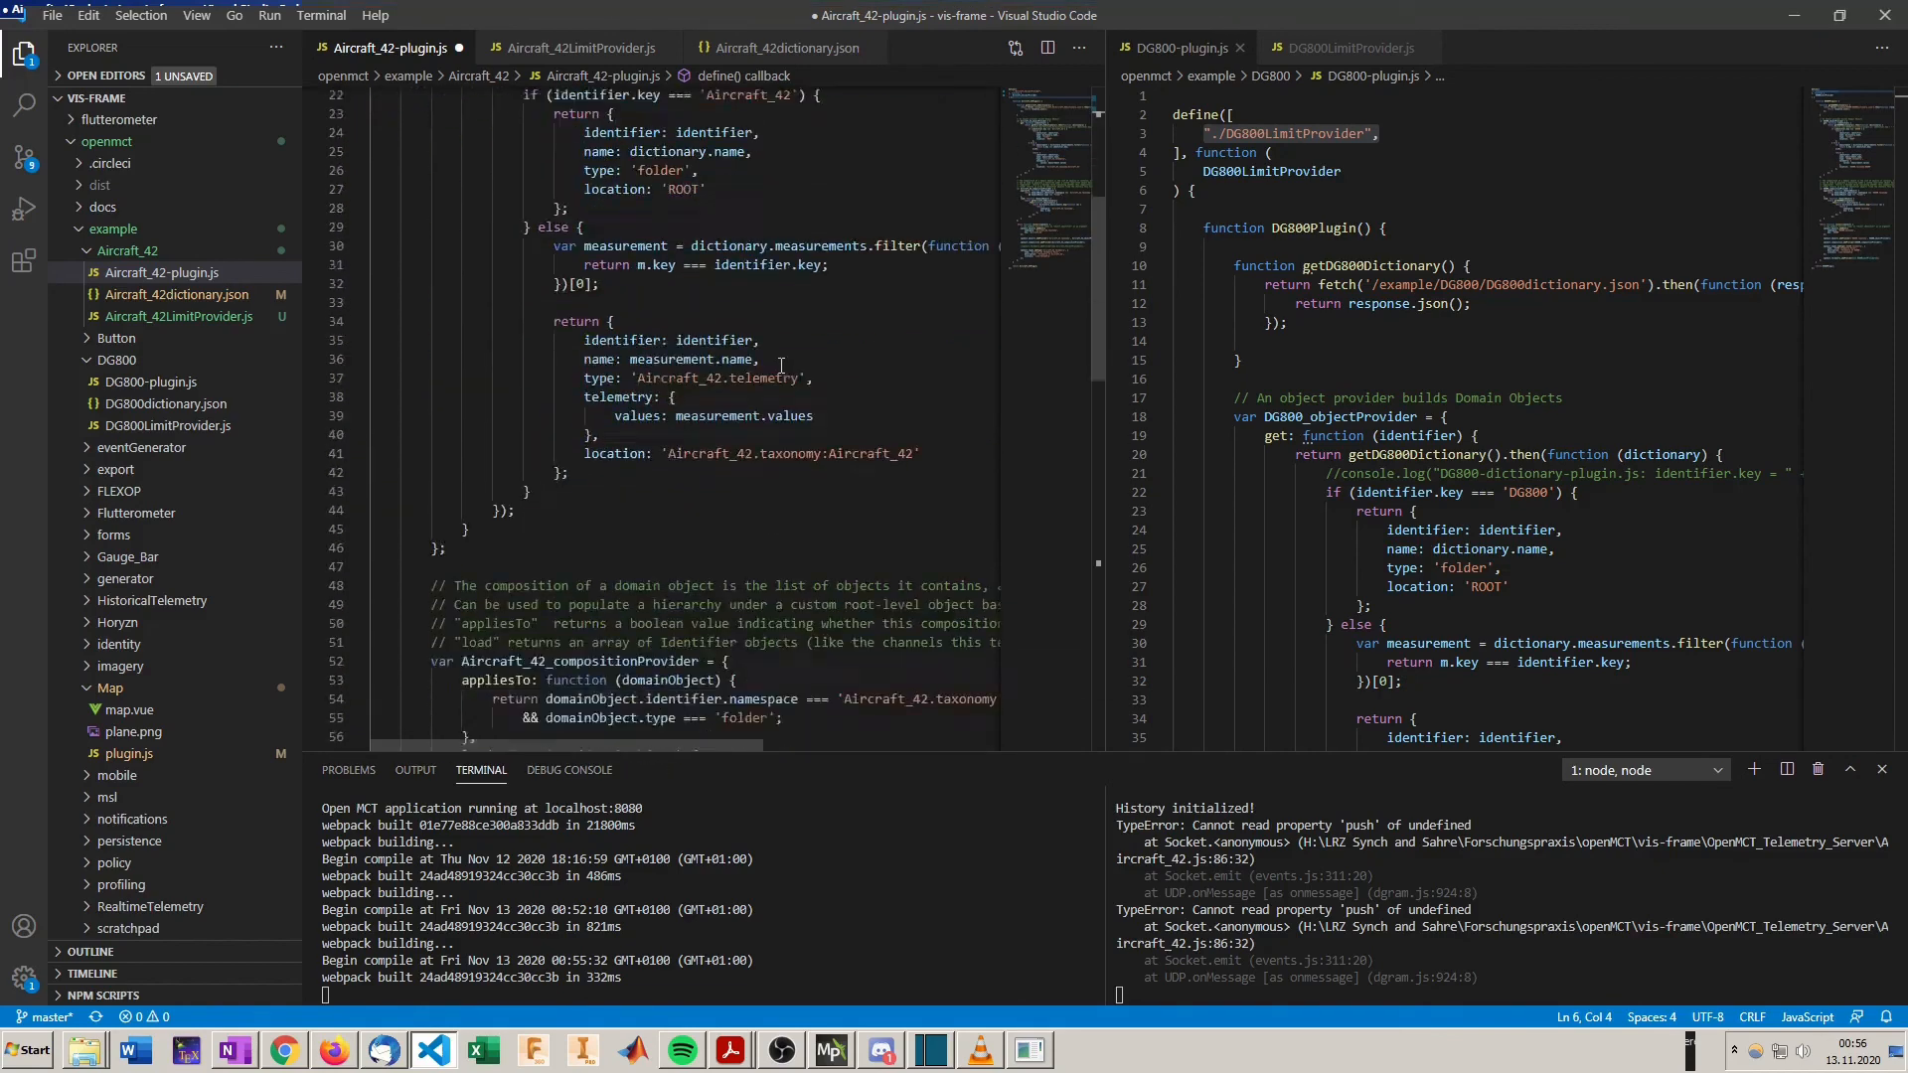
scroll(1289, 381, down, 5)
scroll(1290, 380, down, 15)
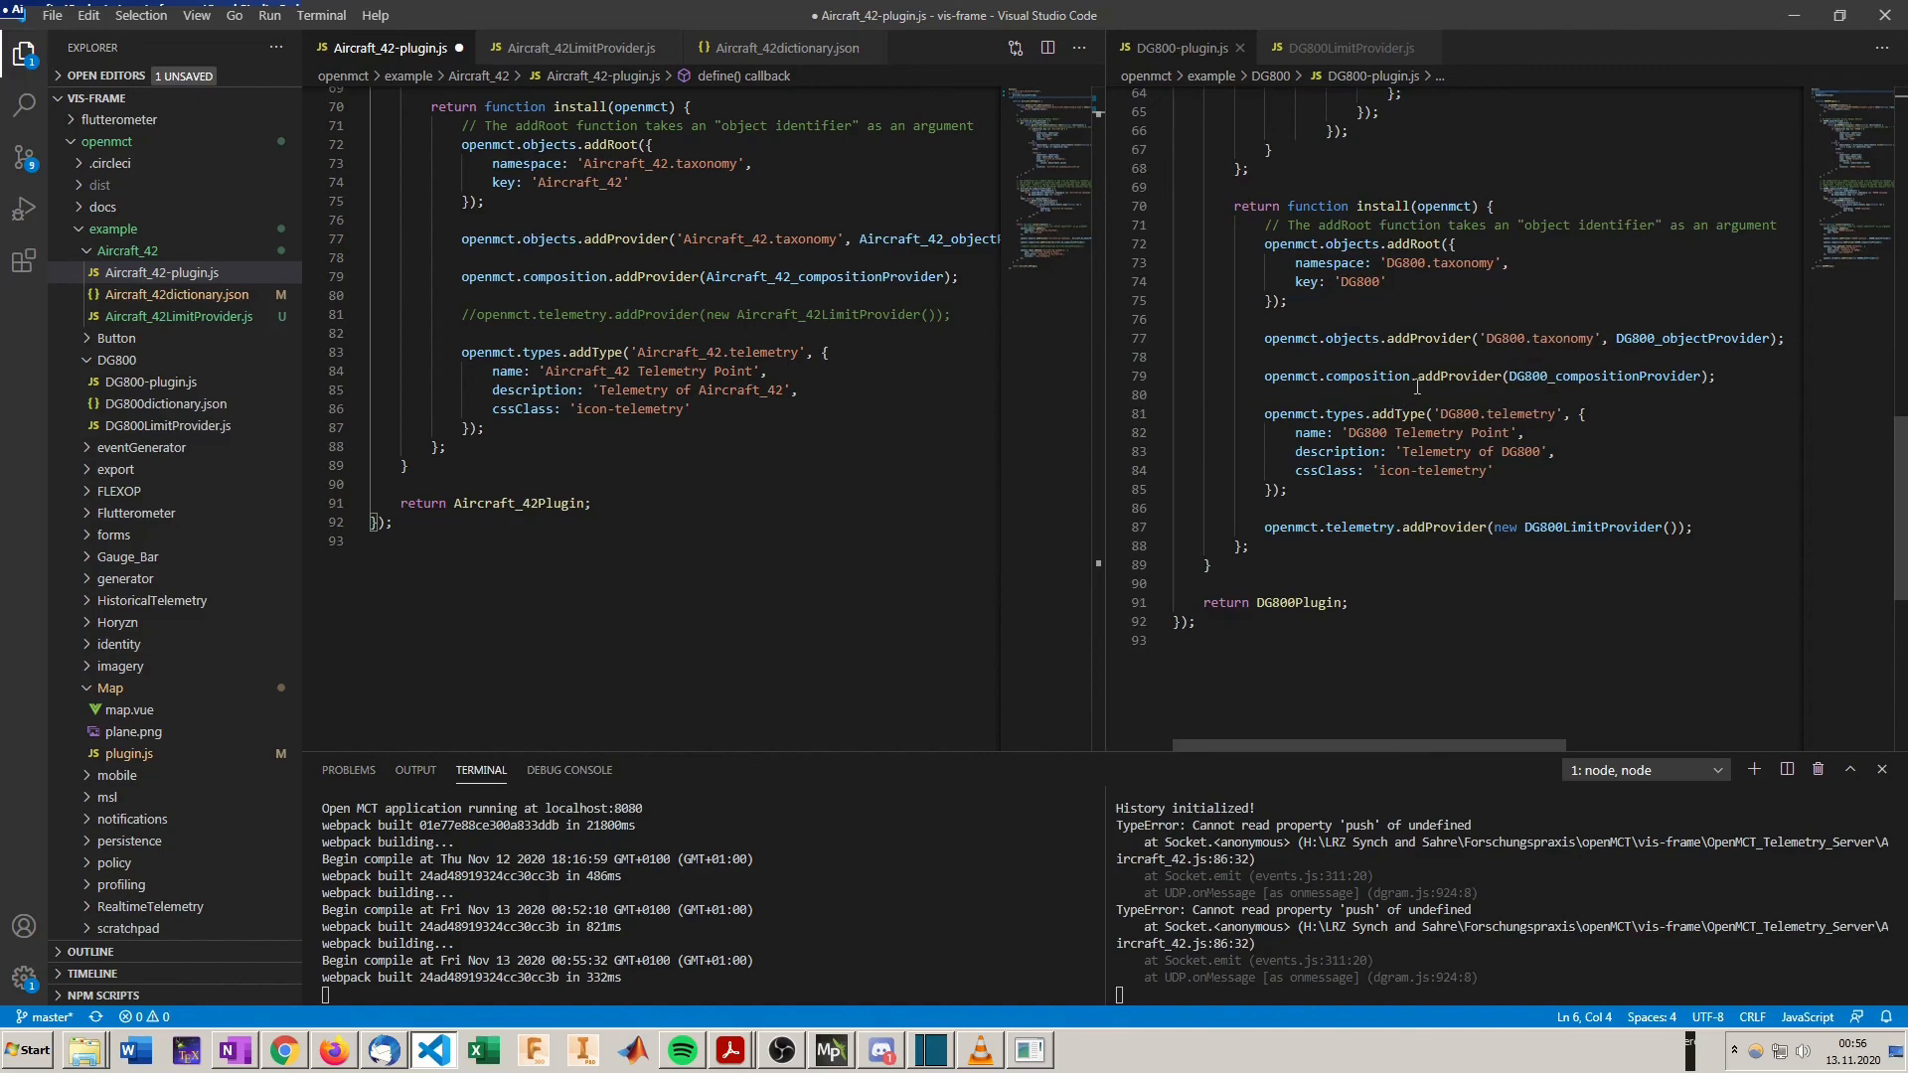
scroll(1416, 387, down, 1)
drag(1261, 484, 1694, 481)
key(ctrl+c)
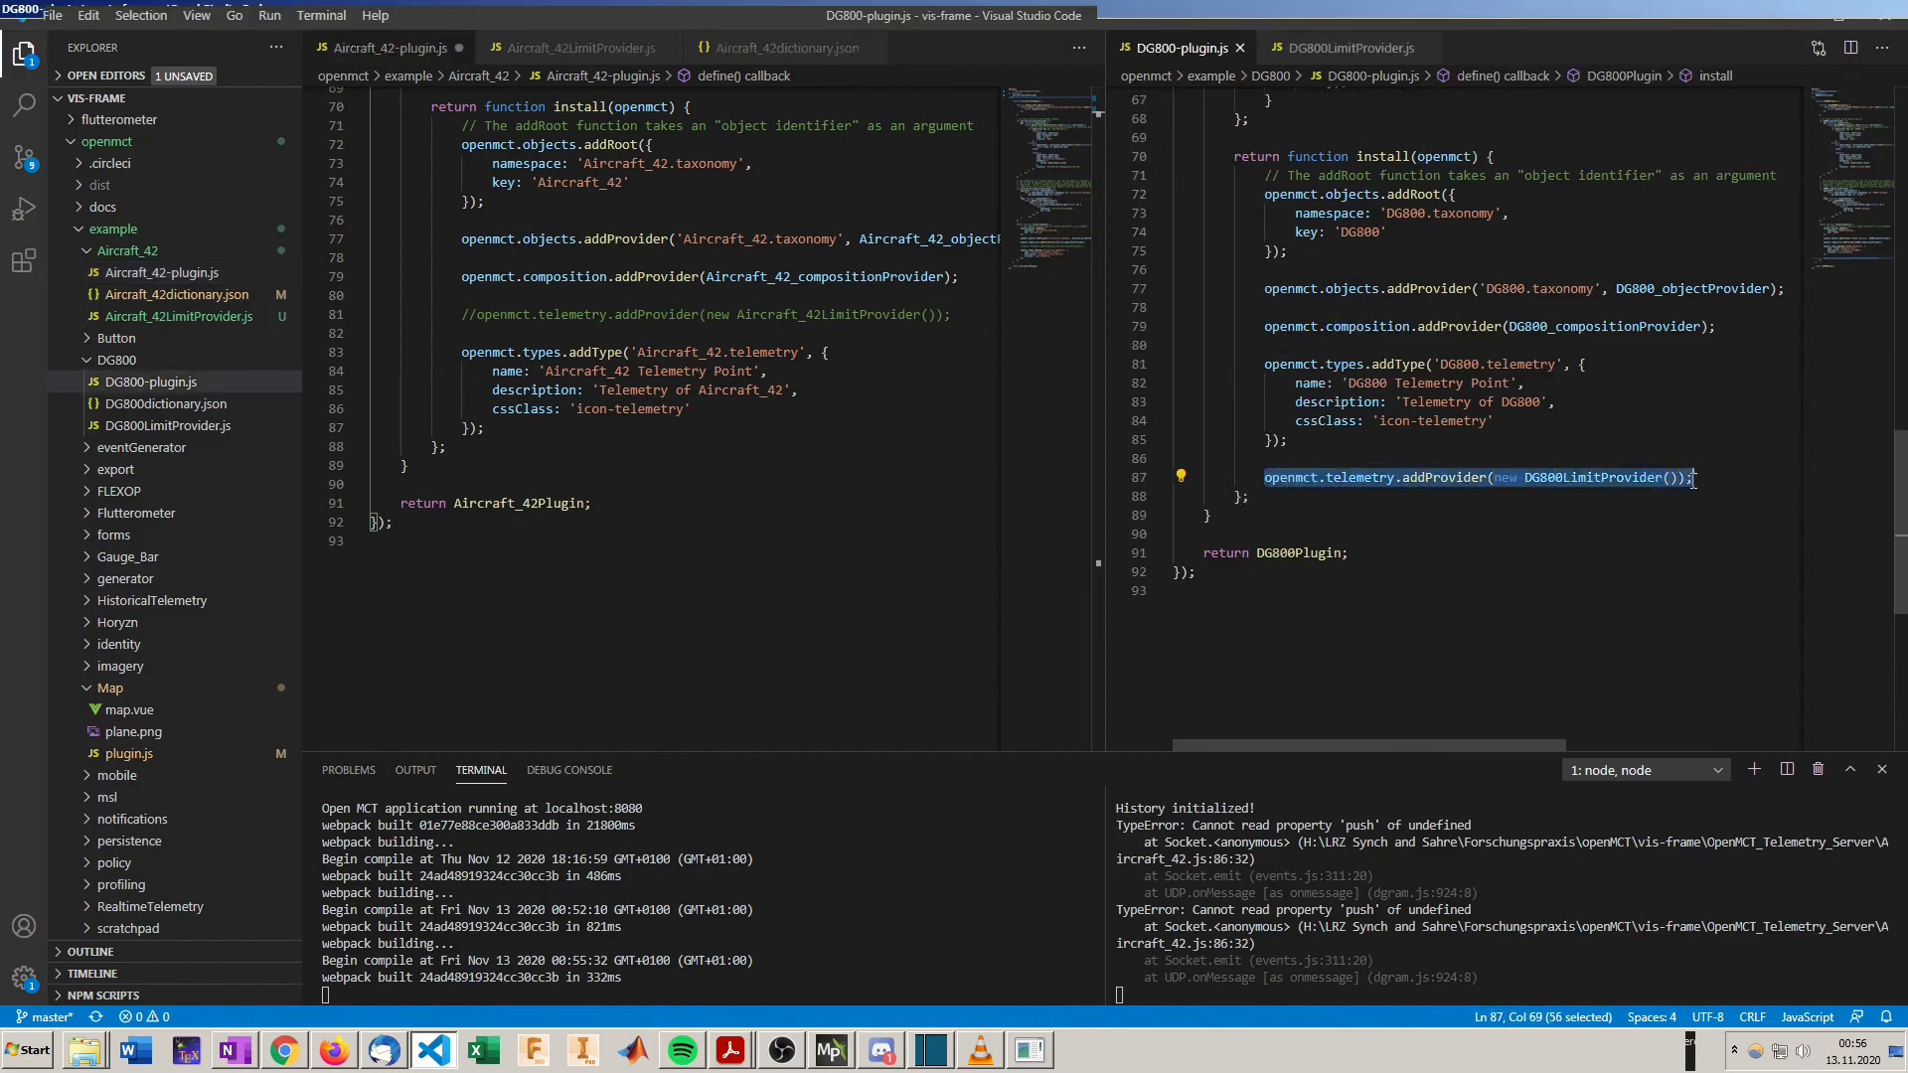
Step: Paste the addProvider line below the addType block in Aircraft_42-plugin.js, rename its provider to Aircraft_42LimitProvider, and save the file
click(493, 430)
key(Return)
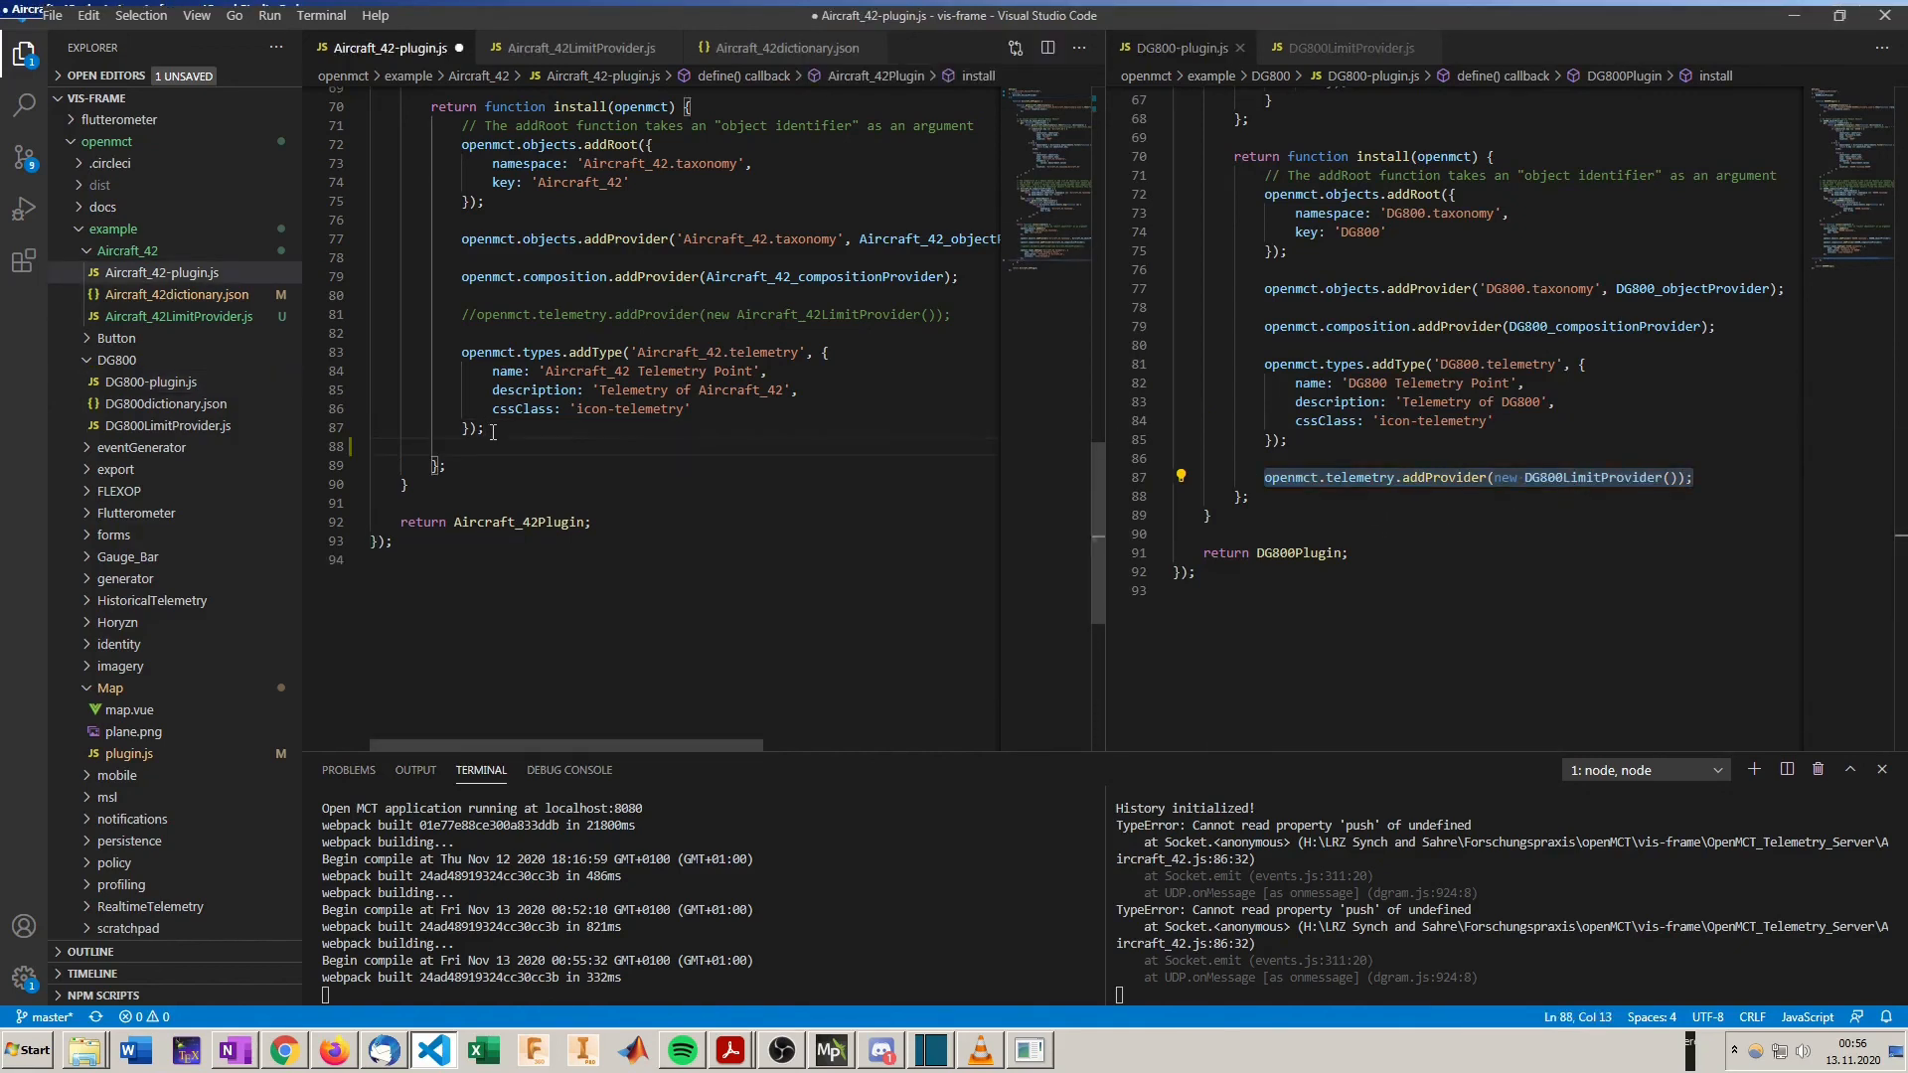
key(Return)
key(ctrl+v)
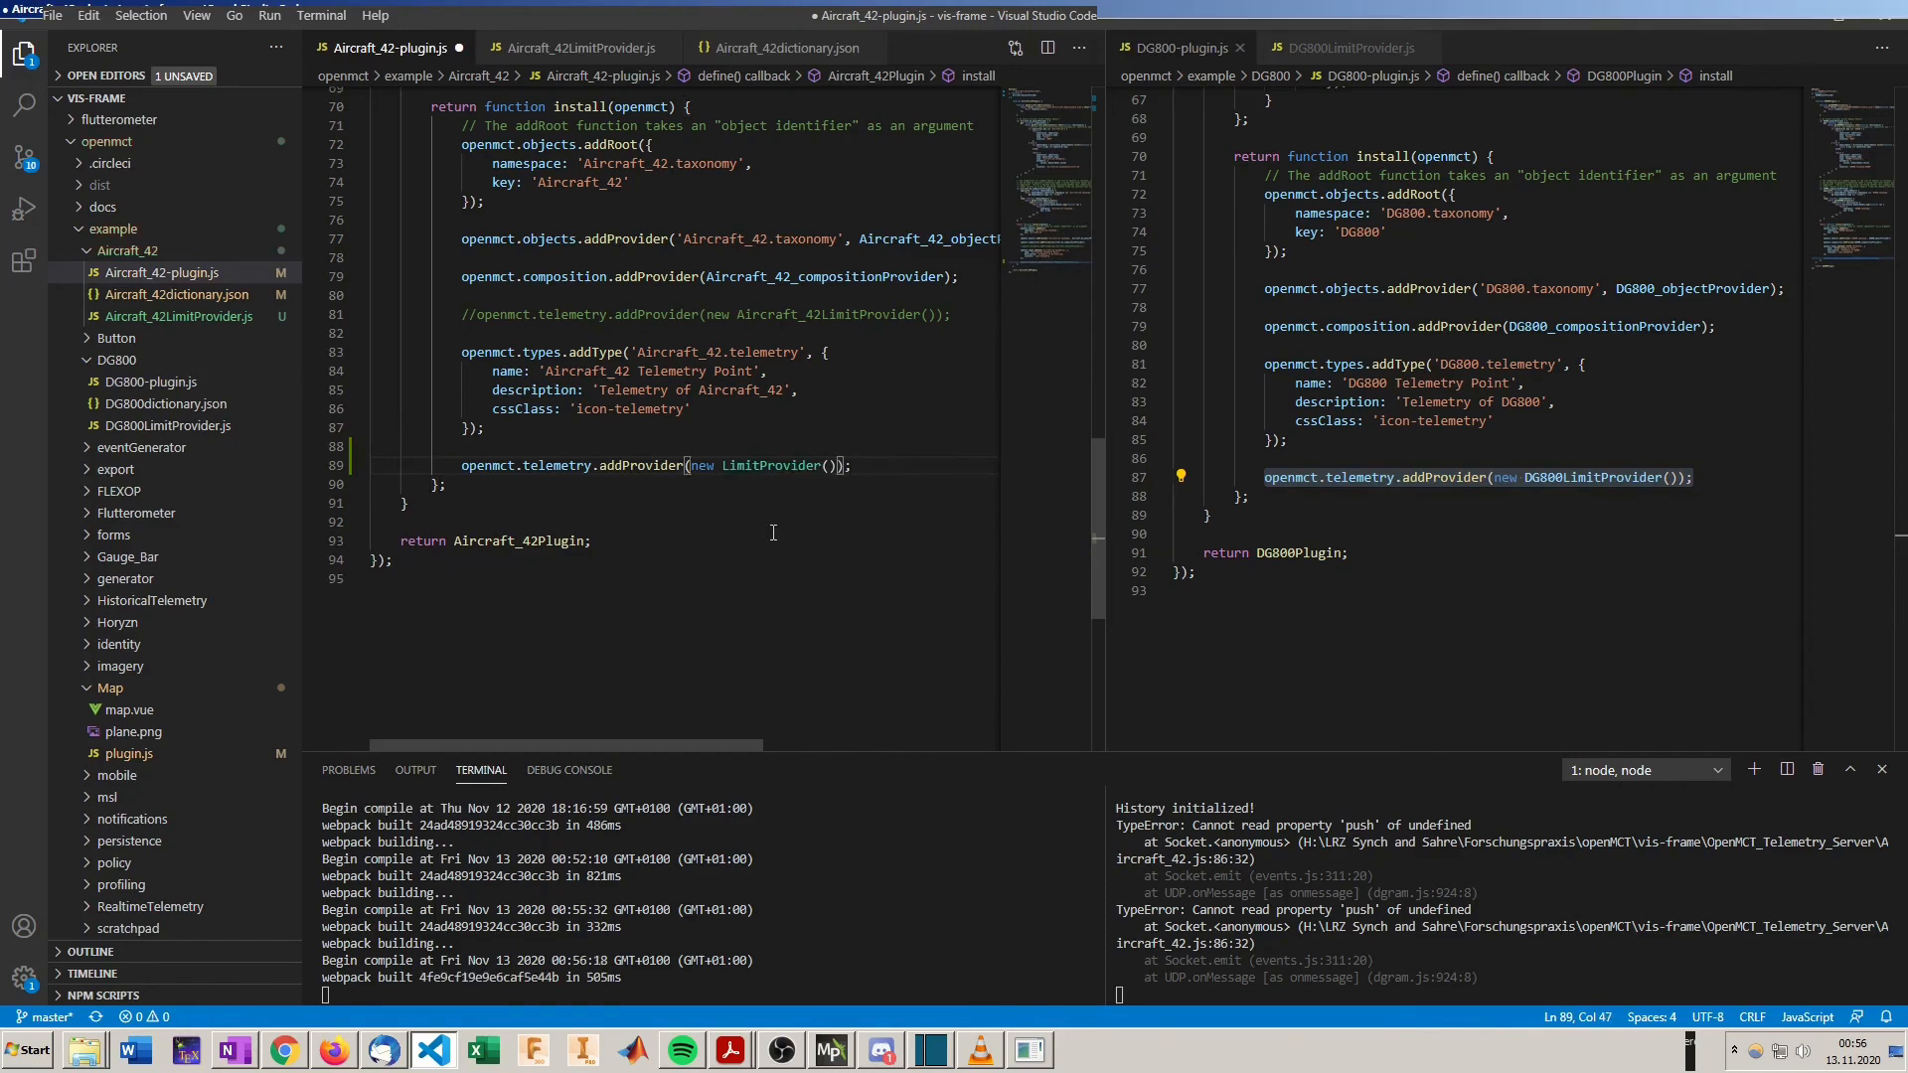
text(Aircraft_42)
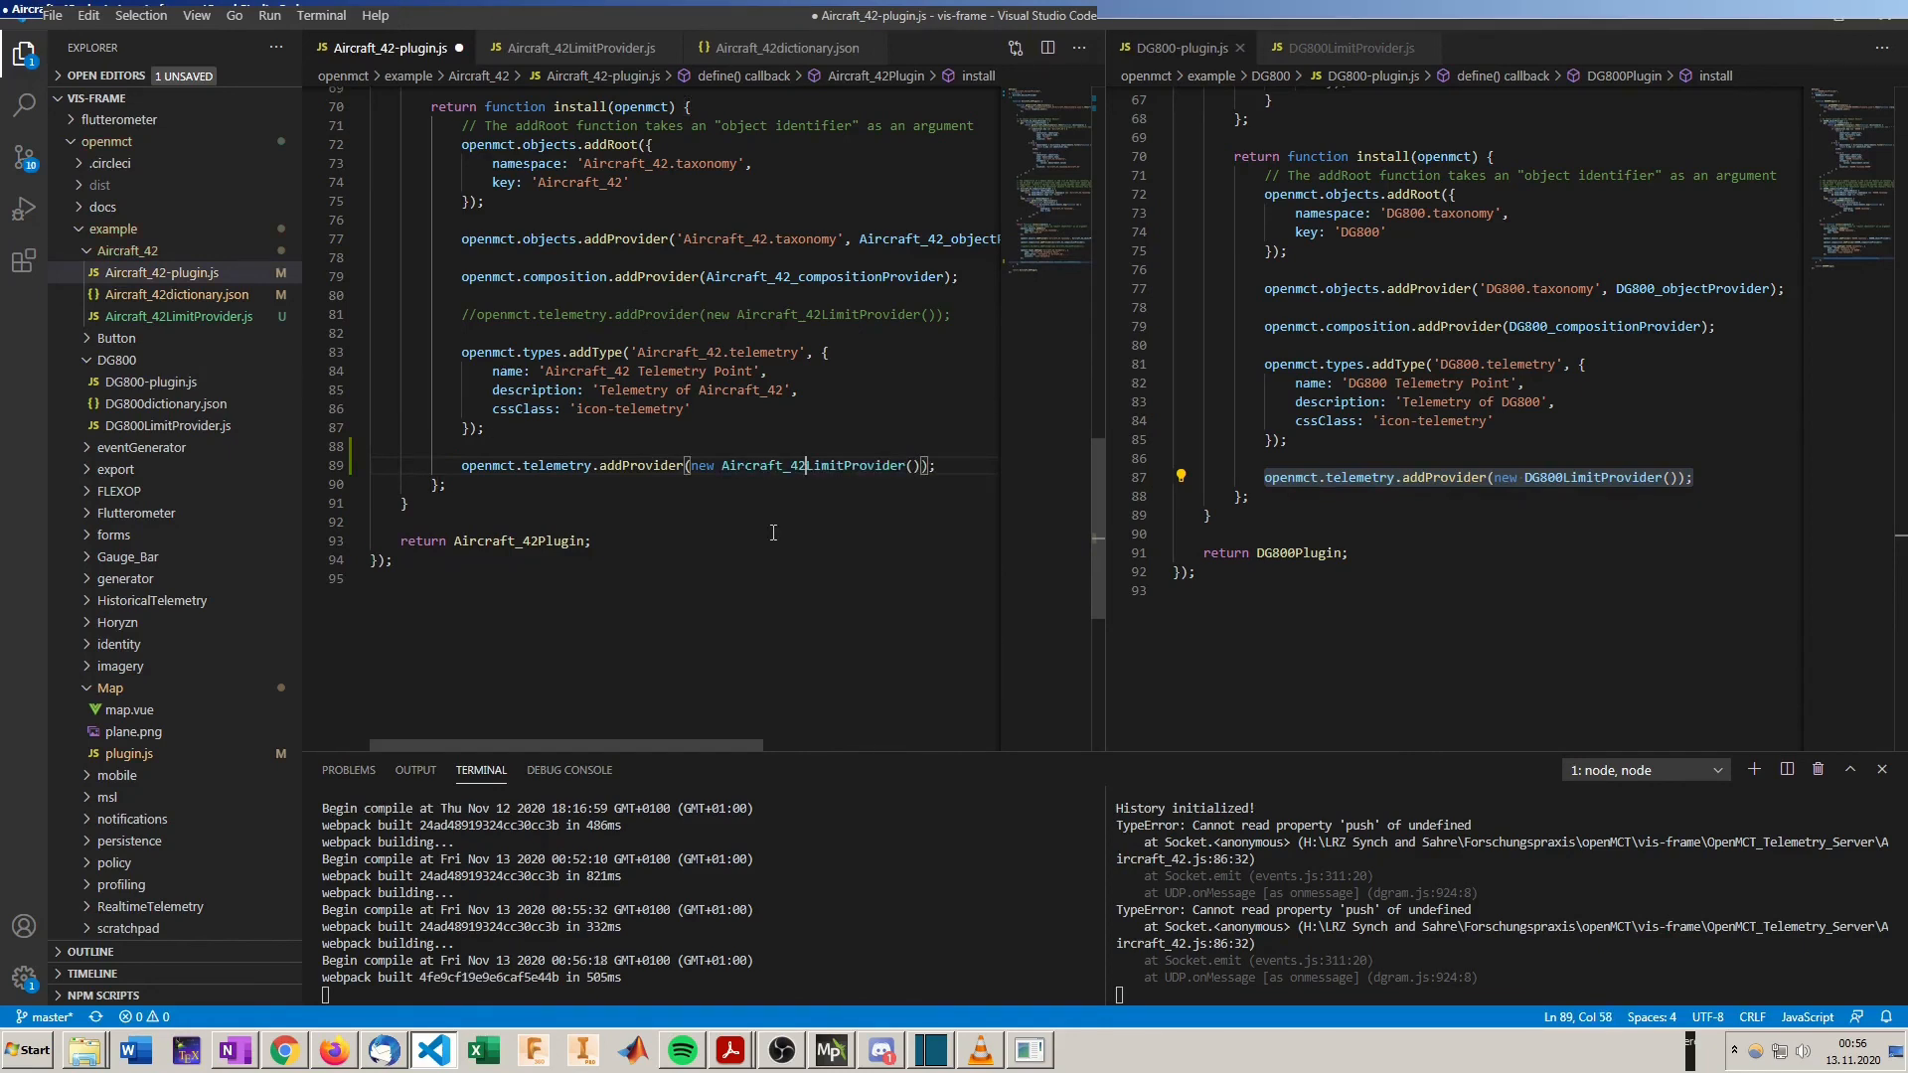
key(ctrl+s)
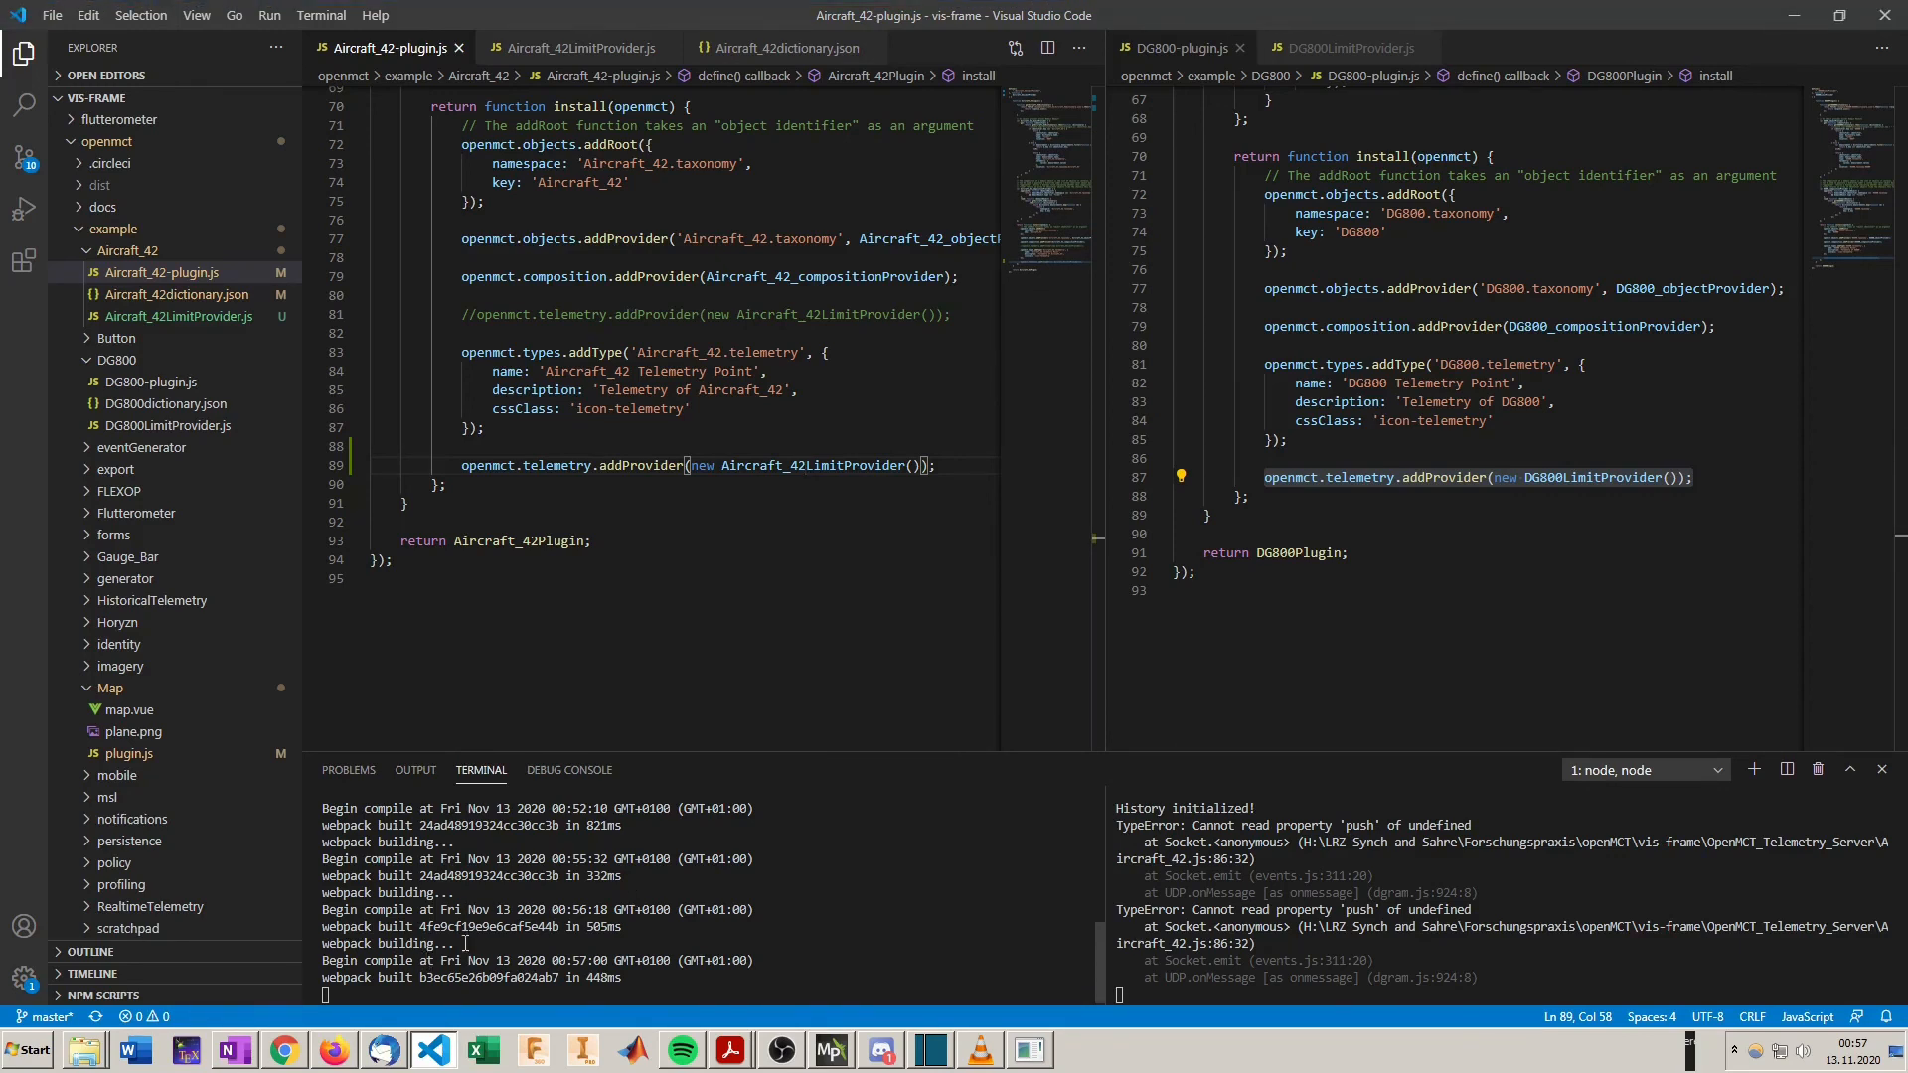
Step: Switch to Open MCT in Chrome and set the Aircraft_42 Mission Planner's local clock start offset to 00:20:00
click(286, 1050)
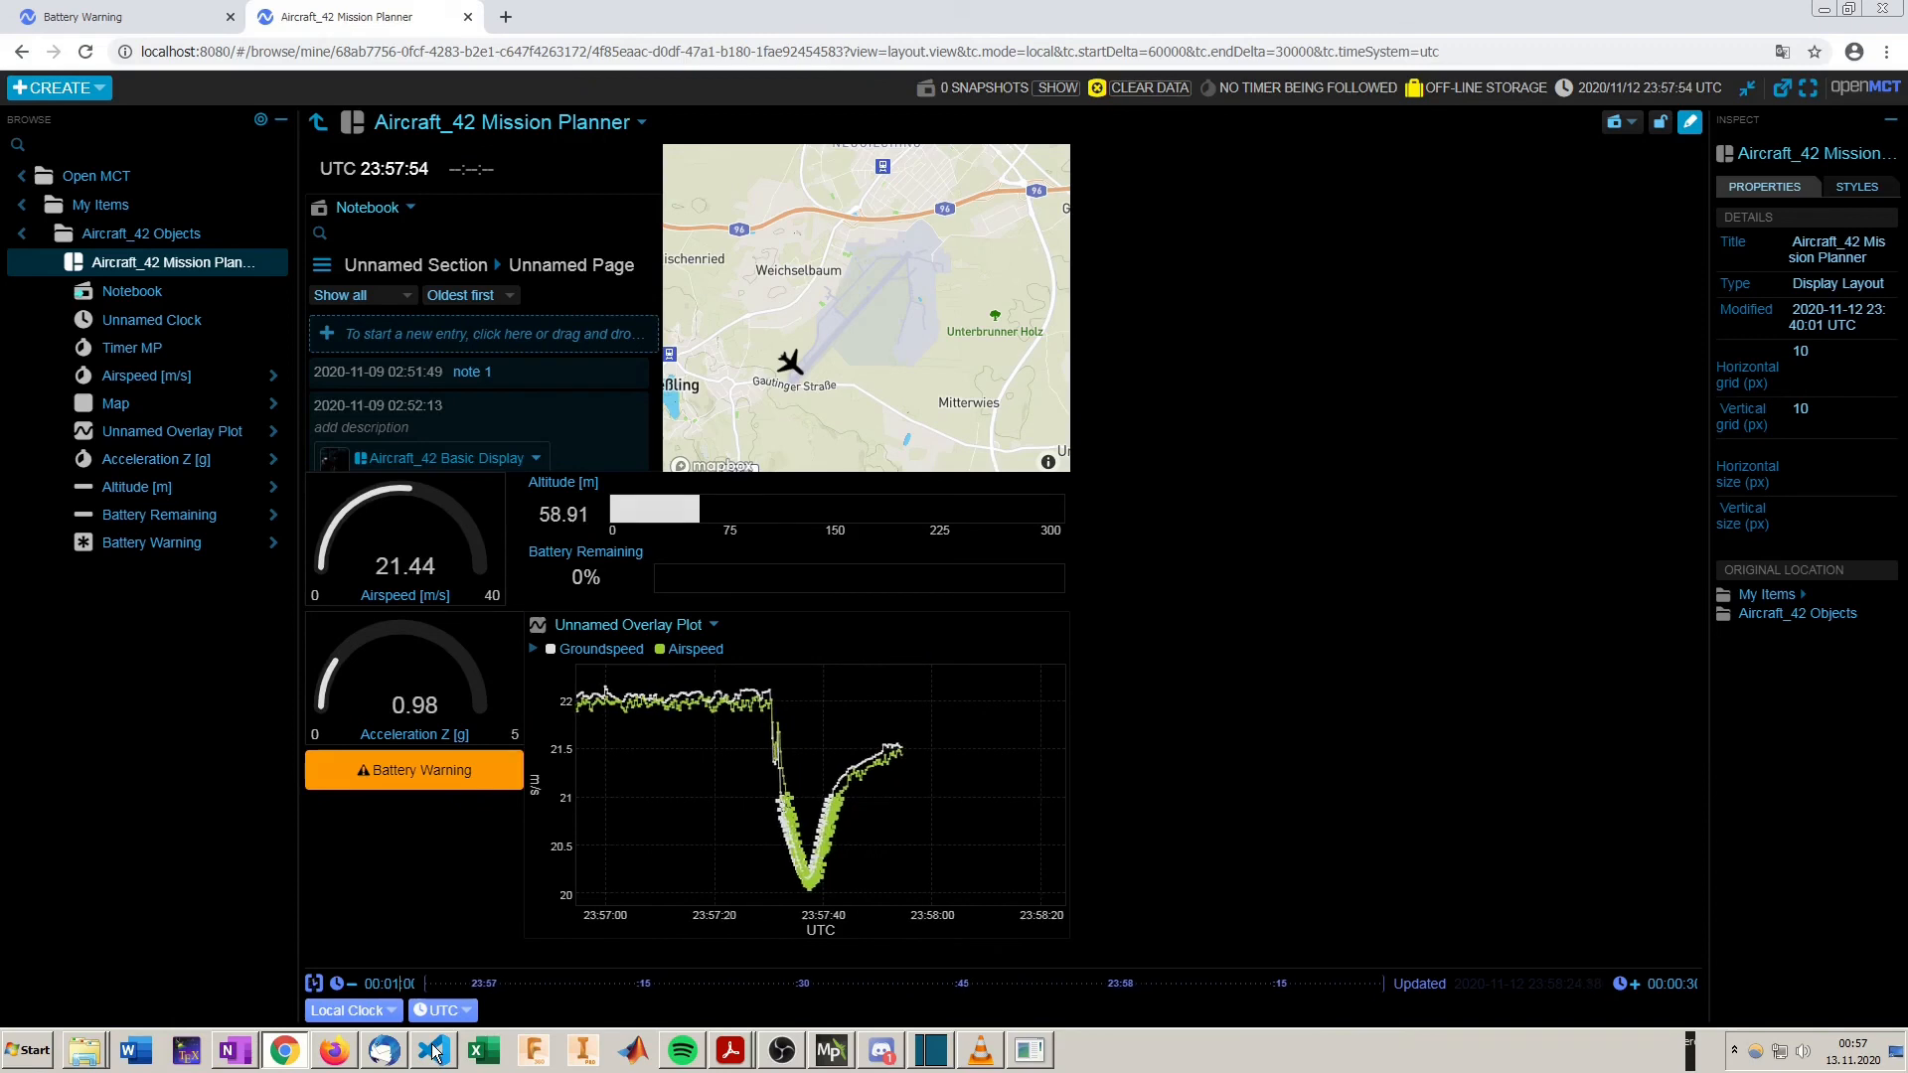
key(Return)
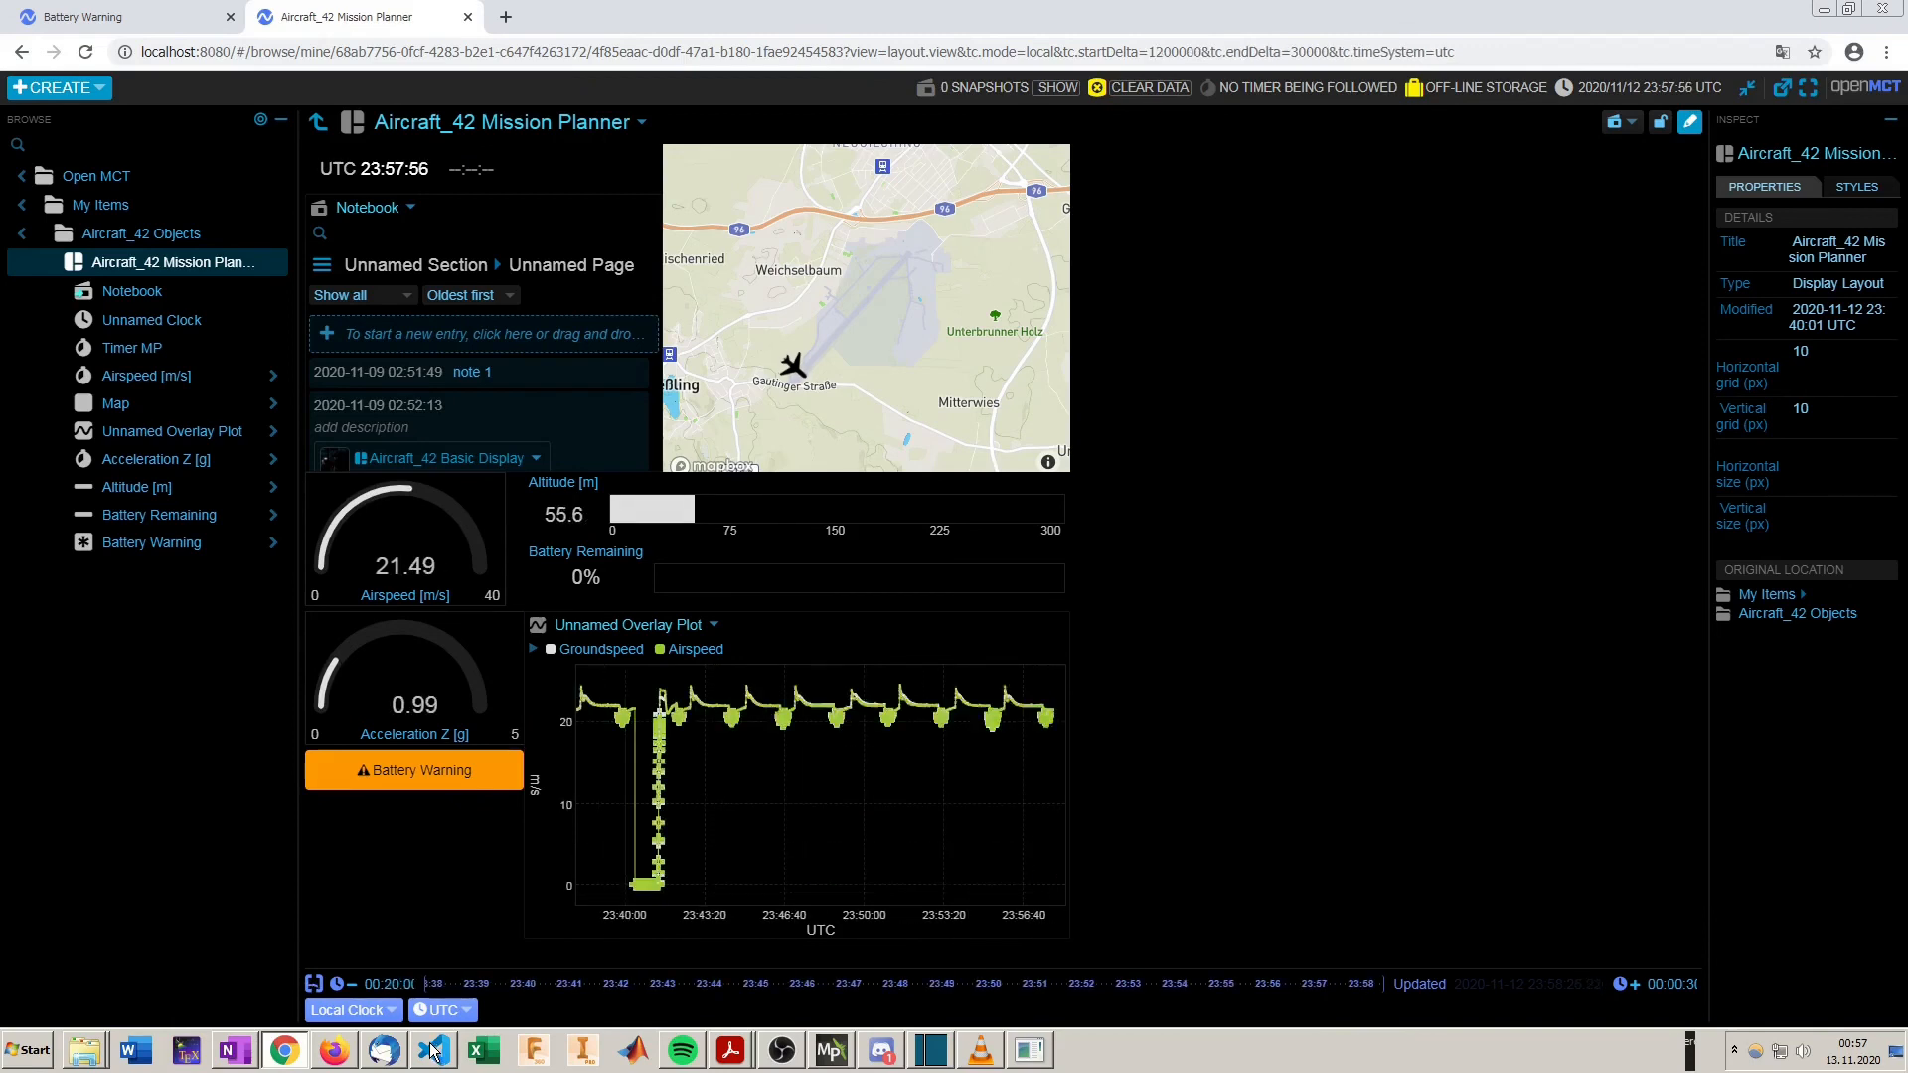